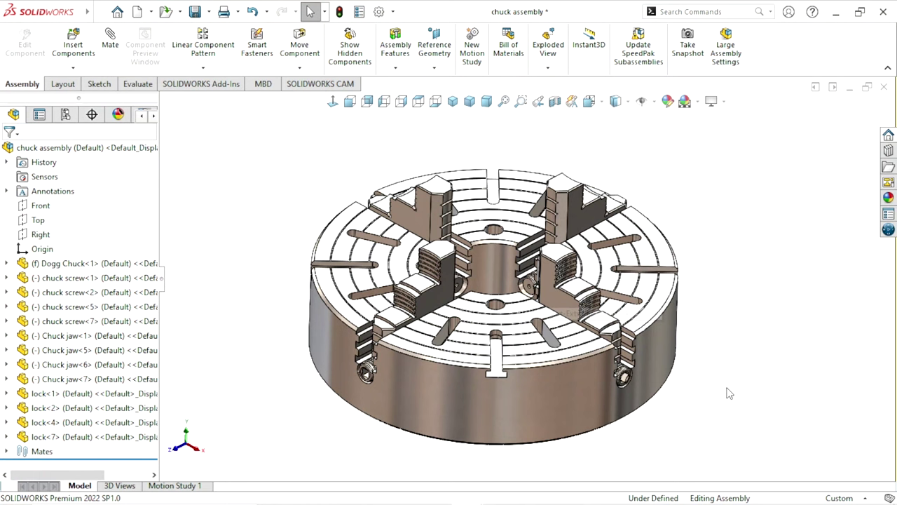
Rotate the chuck view to inspect it from above, the side and the front.
{"action": "middle_click_drag", "start_coordinate": [726, 397], "coordinate": [696, 343]}
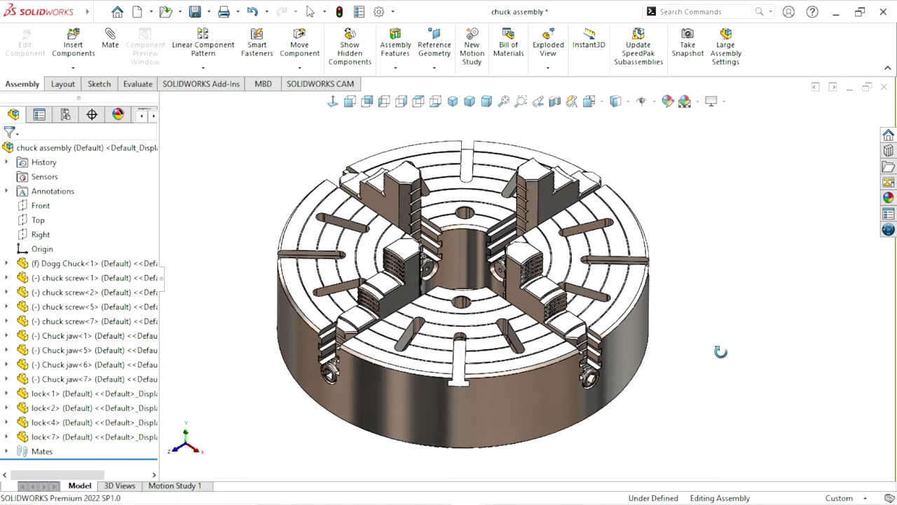
{"action": "middle_click_drag", "start_coordinate": [717, 353], "coordinate": [622, 338]}
{"action": "middle_click_drag", "start_coordinate": [706, 369], "coordinate": [607, 347]}
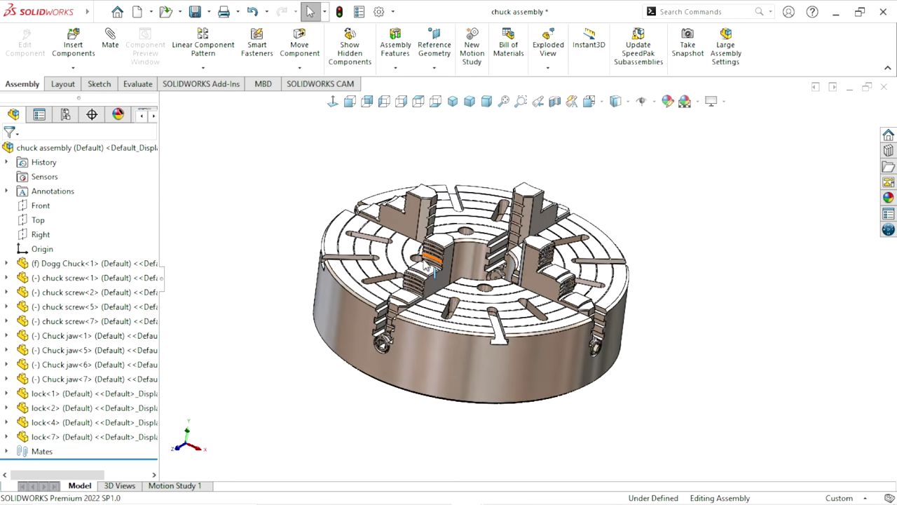
{"action": "middle_click_drag", "start_coordinate": [715, 338], "coordinate": [708, 336]}
{"action": "scroll", "coordinate": [680, 354], "scroll_direction": "up", "scroll_amount": 2}
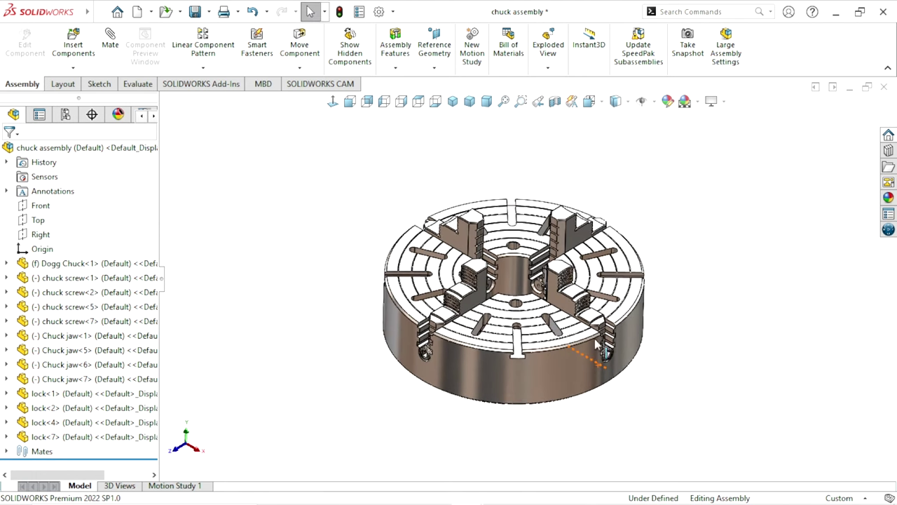
{"action": "scroll", "coordinate": [584, 320], "scroll_direction": "down", "scroll_amount": 3}
{"action": "scroll", "coordinate": [723, 359], "scroll_direction": "up", "scroll_amount": 2}
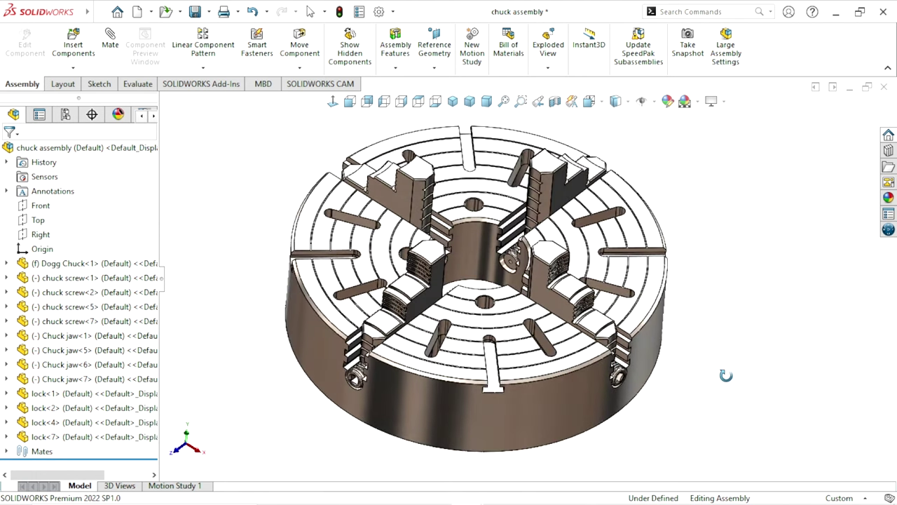
{"action": "middle_click_drag", "start_coordinate": [569, 347], "coordinate": [447, 411]}
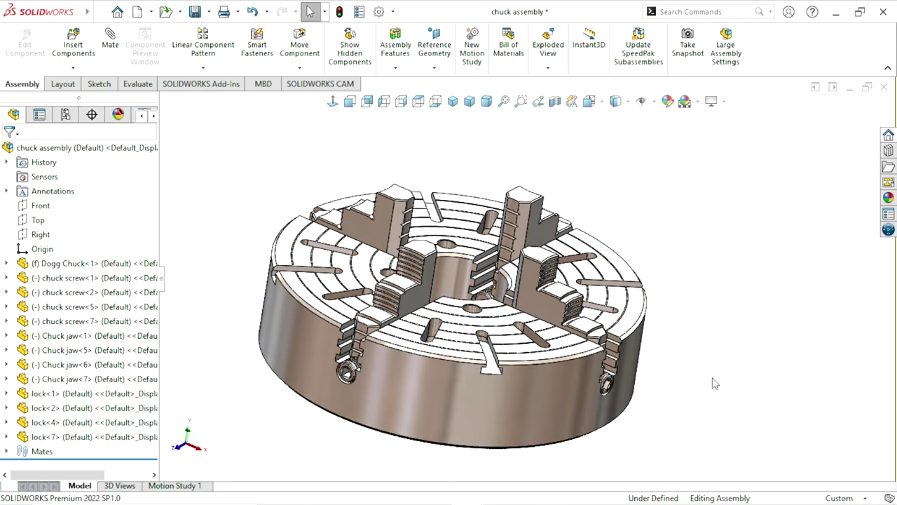
{"action": "middle_click_drag", "start_coordinate": [711, 380], "coordinate": [703, 376]}
{"action": "scroll", "coordinate": [703, 376], "scroll_direction": "up", "scroll_amount": 2}
{"action": "key", "text": "Escape"}
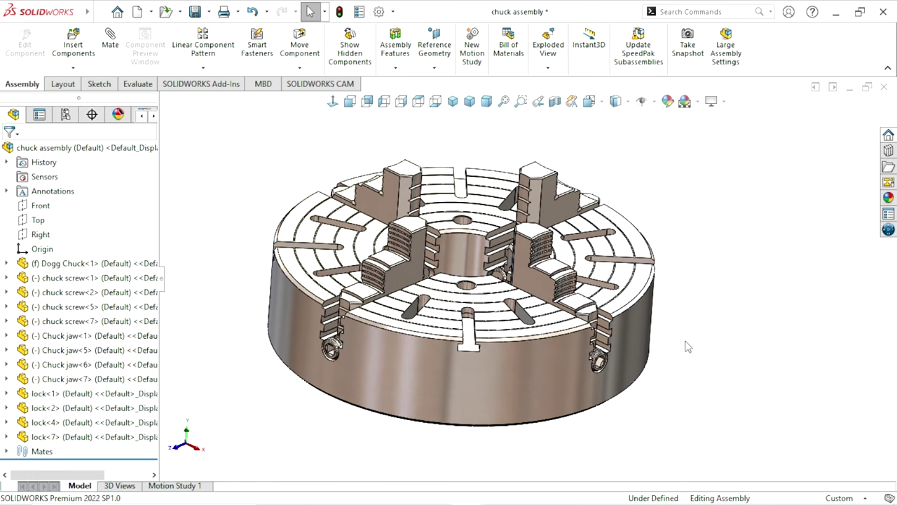
Scroll and zoom through the Dogg Chuck drawing's top view, side view and Section C-C.
{"action": "scroll", "coordinate": [745, 315], "scroll_direction": "down", "scroll_amount": 2}
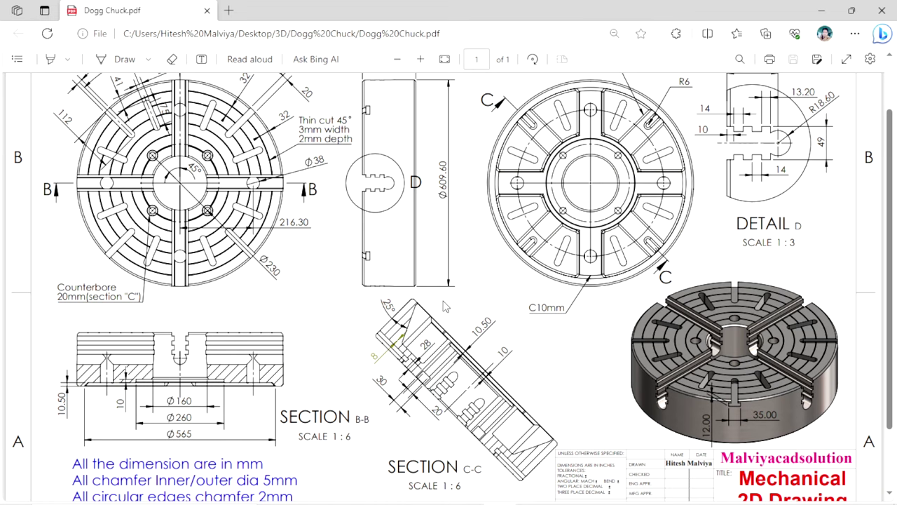
{"action": "scroll", "coordinate": [421, 308], "scroll_direction": "up", "scroll_amount": 2}
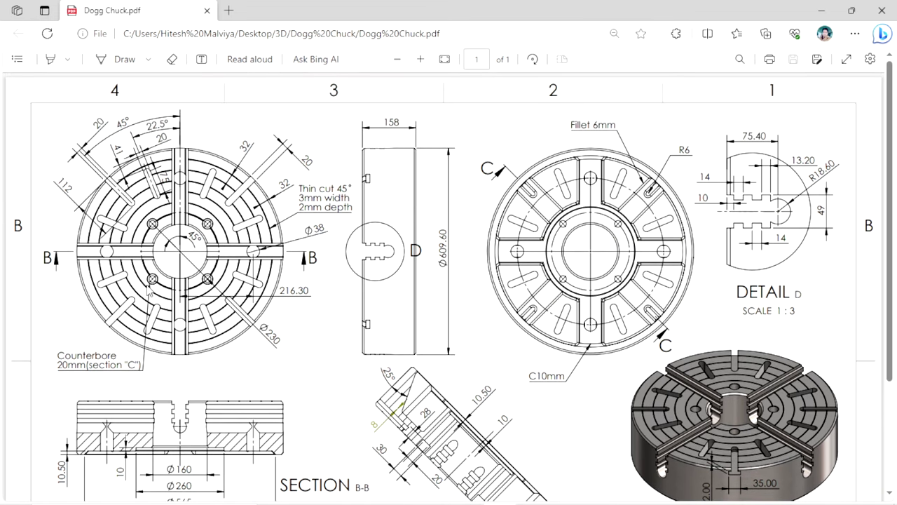
{"action": "scroll", "coordinate": [120, 216], "scroll_direction": "down", "scroll_amount": 1, "text": "ctrl"}
{"action": "scroll", "coordinate": [283, 188], "scroll_direction": "up", "scroll_amount": 1, "text": "ctrl"}
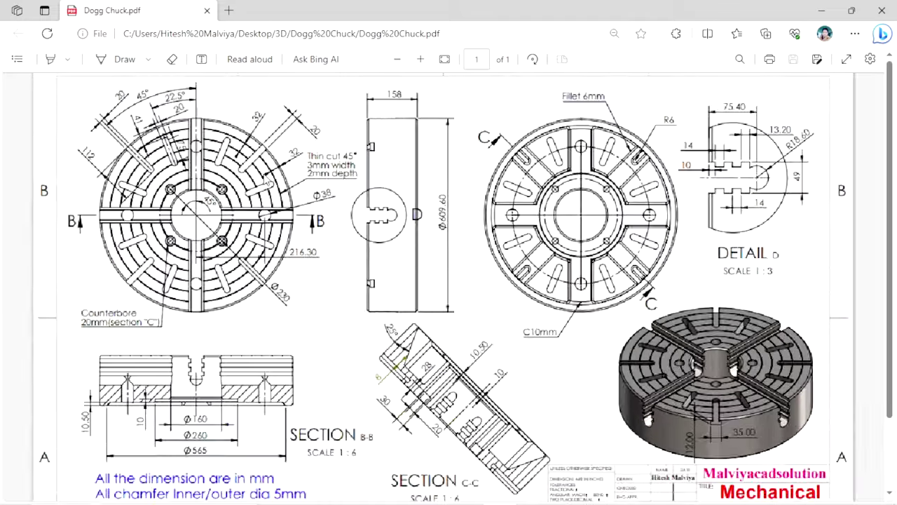
{"action": "scroll", "coordinate": [128, 187], "scroll_direction": "up", "scroll_amount": 1, "text": "ctrl"}
{"action": "scroll", "coordinate": [79, 197], "scroll_direction": "up", "scroll_amount": 1, "text": "ctrl"}
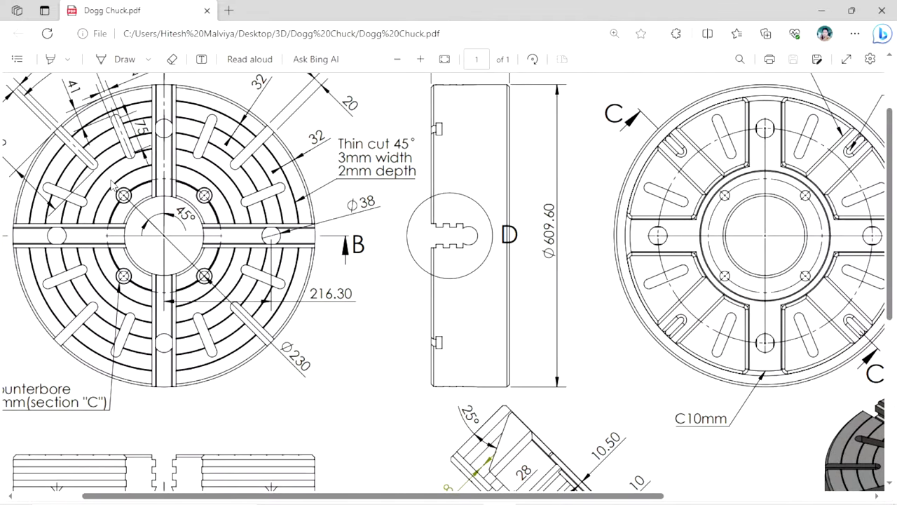
{"action": "scroll", "coordinate": [103, 172], "scroll_direction": "up", "scroll_amount": 1}
{"action": "scroll", "coordinate": [126, 217], "scroll_direction": "left", "scroll_amount": 2}
{"action": "scroll", "coordinate": [144, 245], "scroll_direction": "up", "scroll_amount": 1}
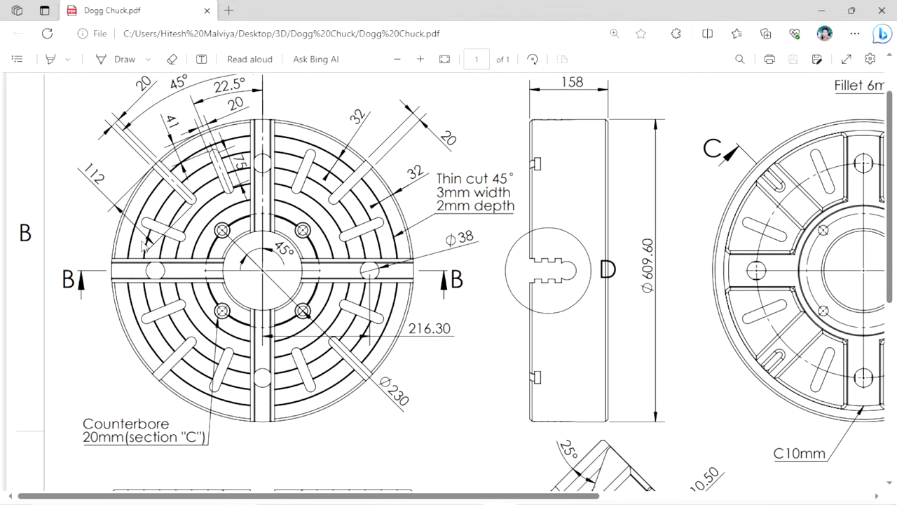
{"action": "scroll", "coordinate": [246, 224], "scroll_direction": "up", "scroll_amount": 1}
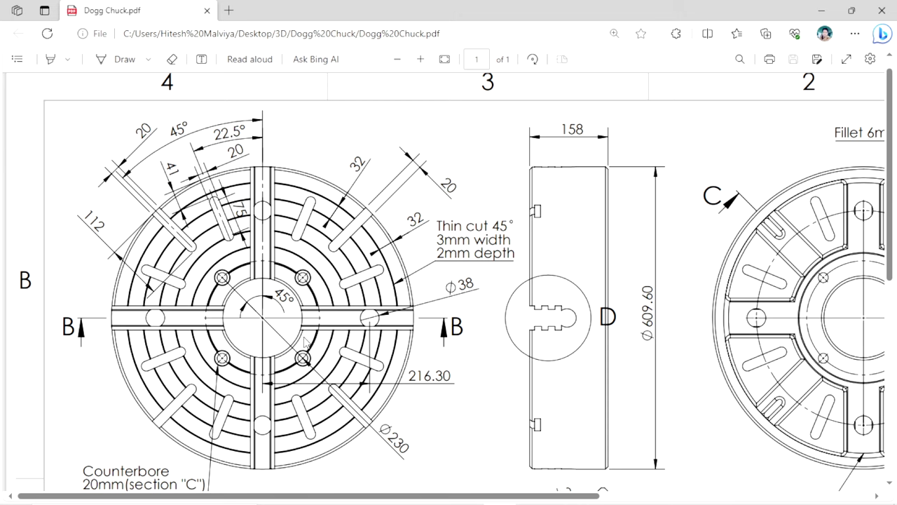
{"action": "scroll", "coordinate": [214, 356], "scroll_direction": "down", "scroll_amount": 3}
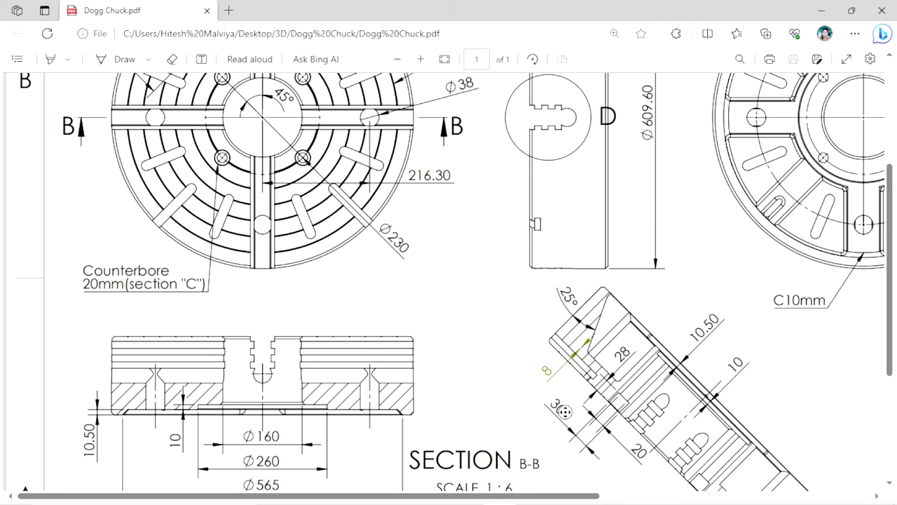
{"action": "scroll", "coordinate": [569, 420], "scroll_direction": "right", "scroll_amount": 3, "text": "shift"}
{"action": "scroll", "coordinate": [569, 435], "scroll_direction": "down", "scroll_amount": 2}
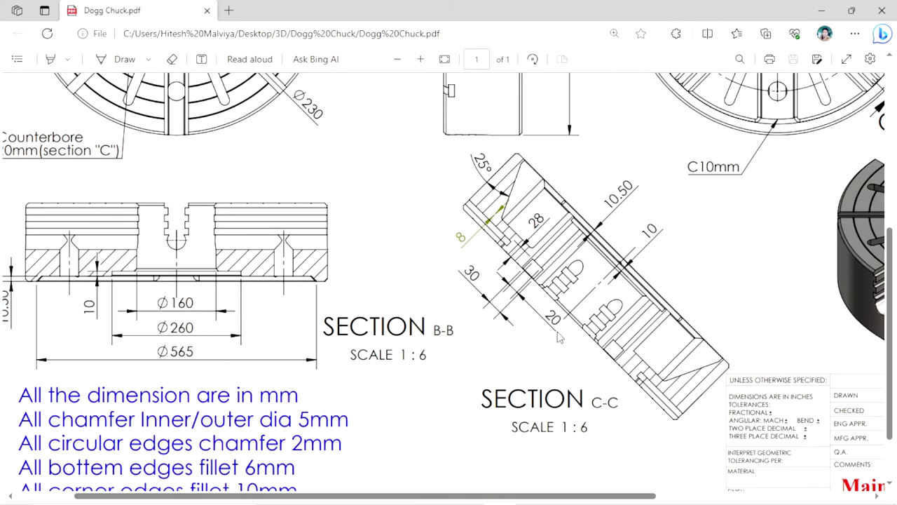
{"action": "scroll", "coordinate": [554, 265], "scroll_direction": "up", "scroll_amount": 1, "text": "ctrl"}
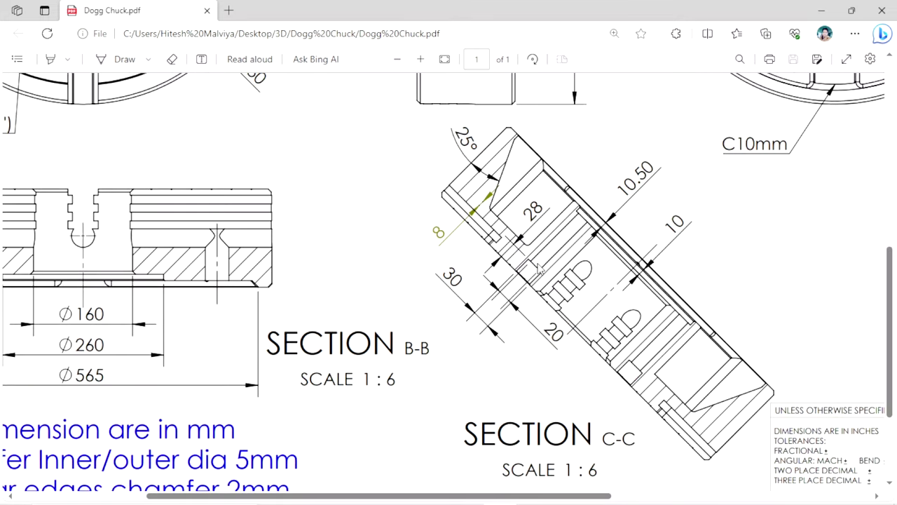
{"action": "scroll", "coordinate": [564, 273], "scroll_direction": "up", "scroll_amount": 3, "text": "ctrl"}
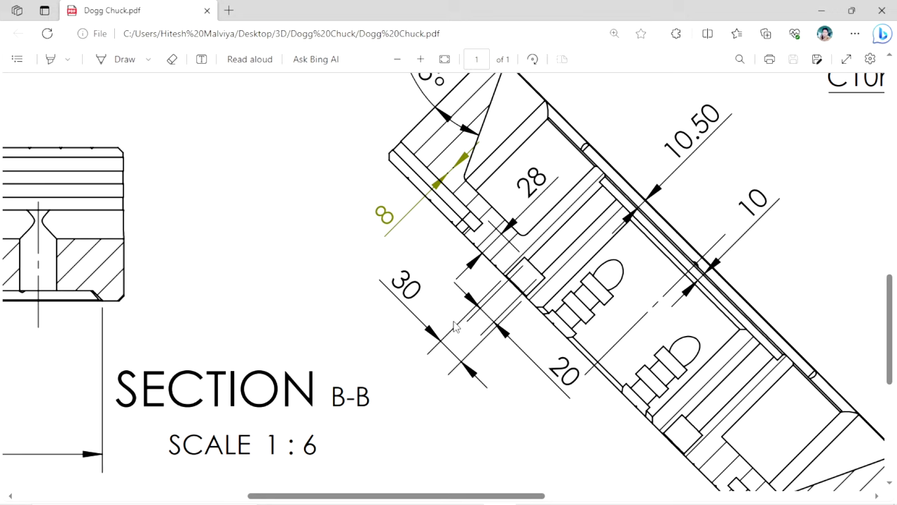
{"action": "scroll", "coordinate": [454, 327], "scroll_direction": "down", "scroll_amount": 3, "text": "ctrl"}
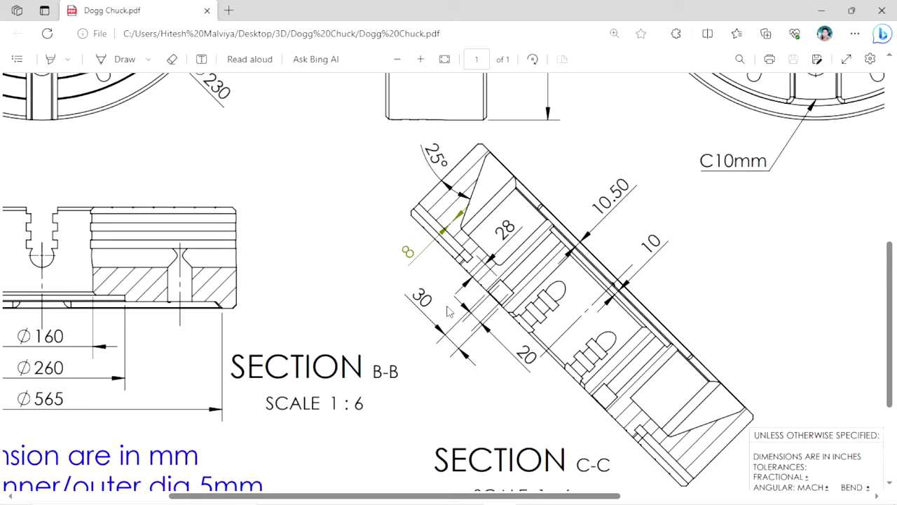
{"action": "scroll", "coordinate": [448, 252], "scroll_direction": "down", "scroll_amount": 2, "text": "ctrl"}
{"action": "scroll", "coordinate": [442, 184], "scroll_direction": "up", "scroll_amount": 1, "text": "ctrl"}
{"action": "scroll", "coordinate": [442, 184], "scroll_direction": "down", "scroll_amount": 2, "text": "ctrl"}
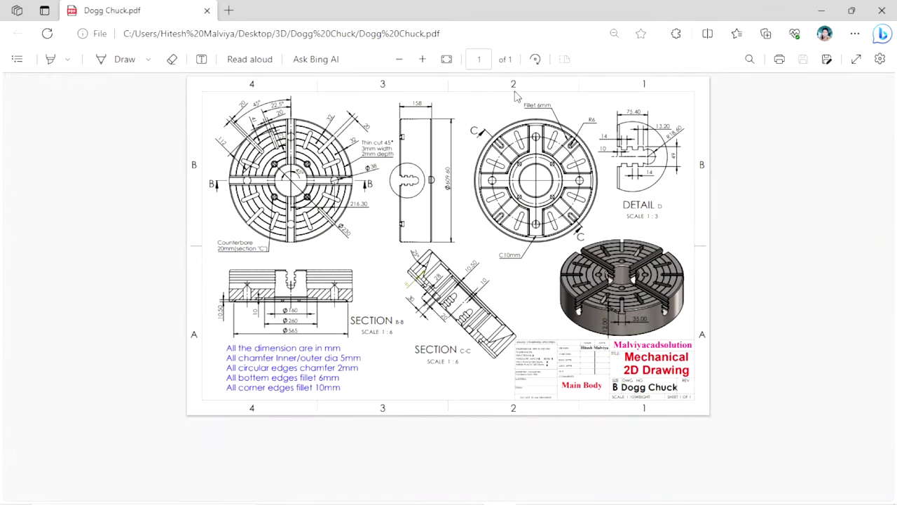
{"action": "scroll", "coordinate": [493, 168], "scroll_direction": "up", "scroll_amount": 1, "text": "ctrl"}
{"action": "scroll", "coordinate": [490, 159], "scroll_direction": "up", "scroll_amount": 1, "text": "ctrl"}
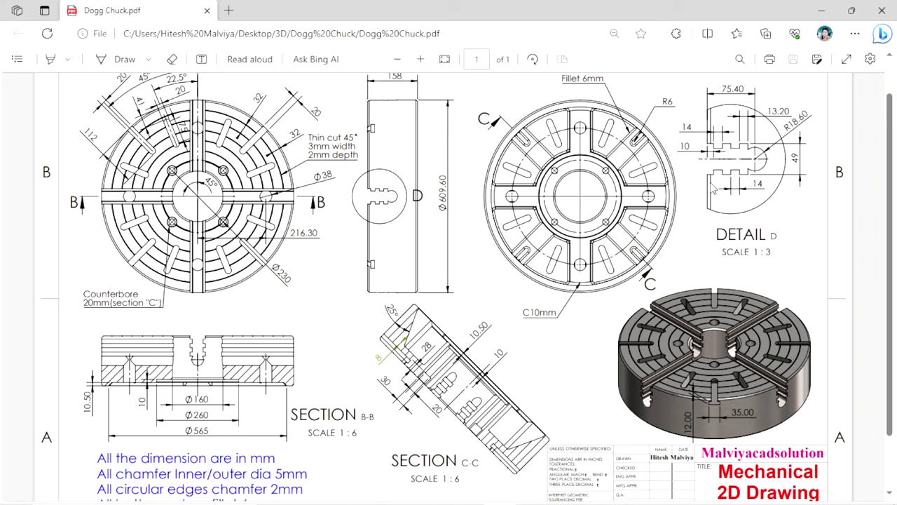
{"action": "scroll", "coordinate": [797, 103], "scroll_direction": "up", "scroll_amount": 1}
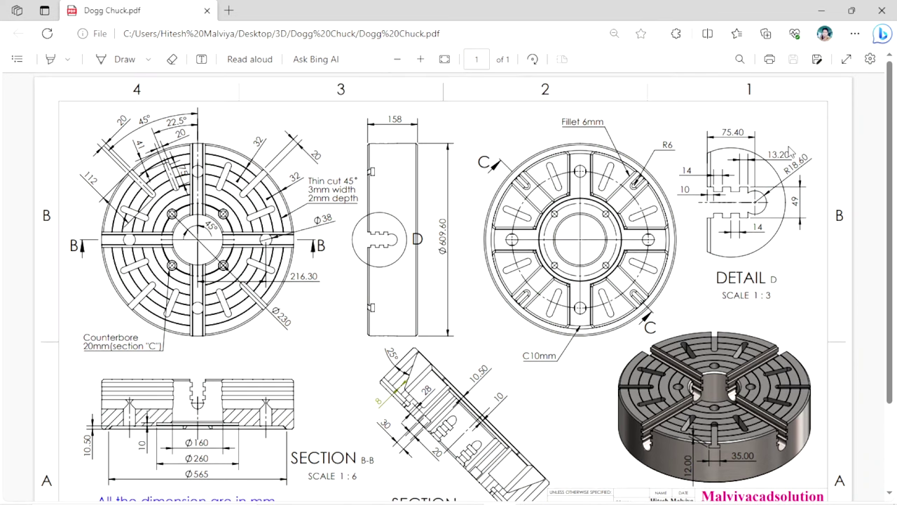
{"action": "scroll", "coordinate": [789, 157], "scroll_direction": "up", "scroll_amount": 1, "text": "ctrl"}
{"action": "scroll", "coordinate": [789, 157], "scroll_direction": "up", "scroll_amount": 1, "text": "ctrl"}
{"action": "scroll", "coordinate": [789, 157], "scroll_direction": "up", "scroll_amount": 1, "text": "ctrl"}
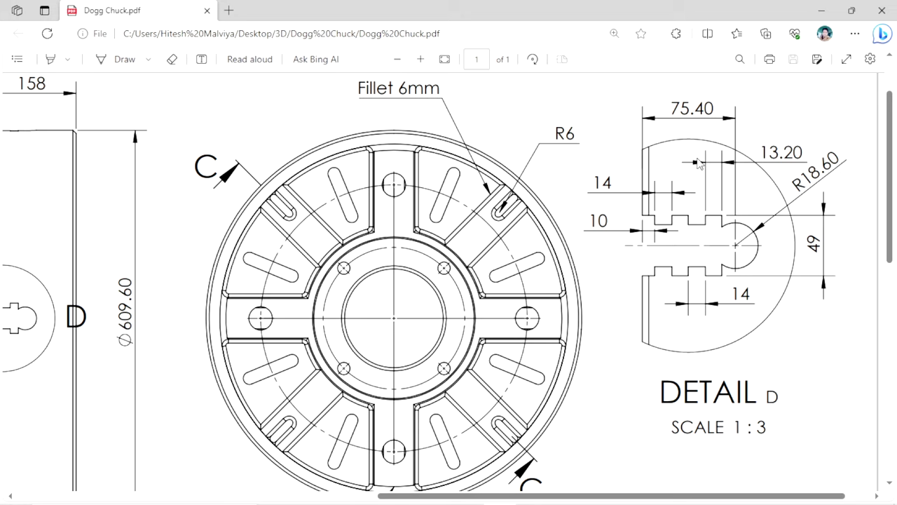
{"action": "scroll", "coordinate": [554, 341], "scroll_direction": "up", "scroll_amount": 1, "text": "ctrl"}
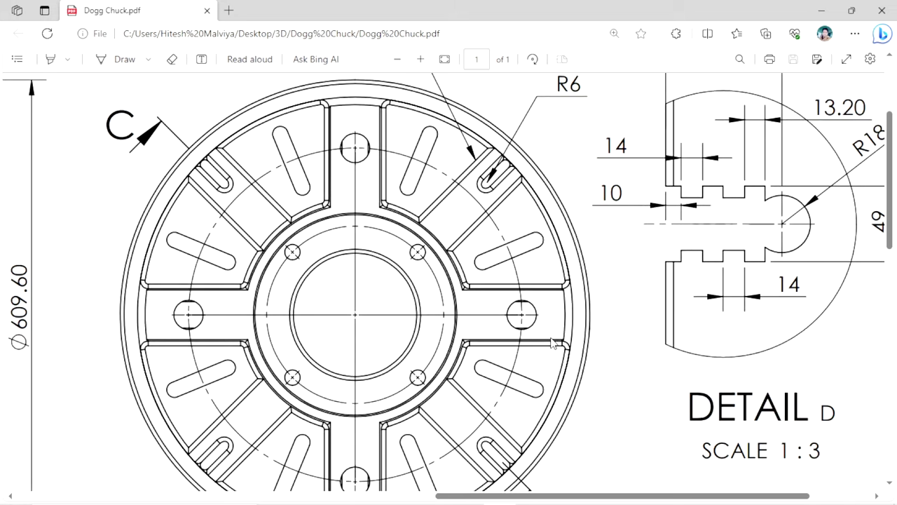
{"action": "scroll", "coordinate": [550, 340], "scroll_direction": "down", "scroll_amount": 2, "text": "ctrl"}
{"action": "scroll", "coordinate": [434, 361], "scroll_direction": "down", "scroll_amount": 6}
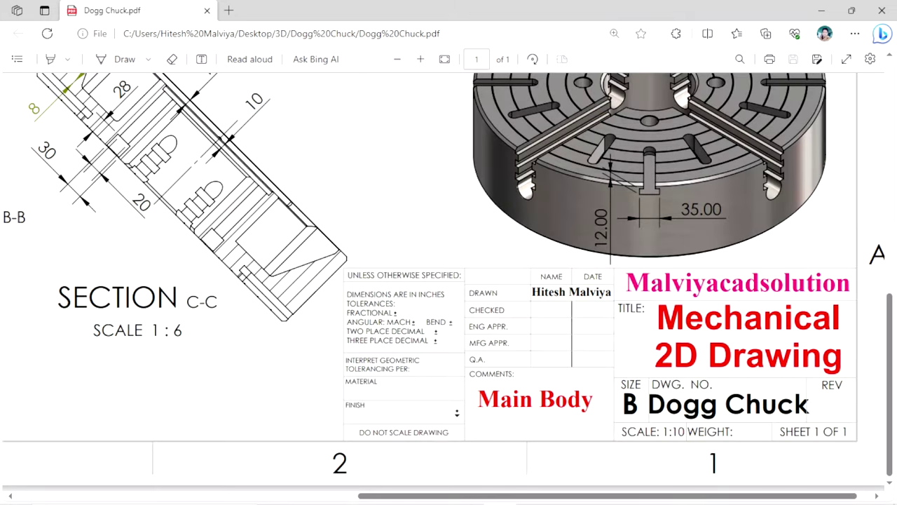
{"action": "middle_click", "coordinate": [260, 313]}
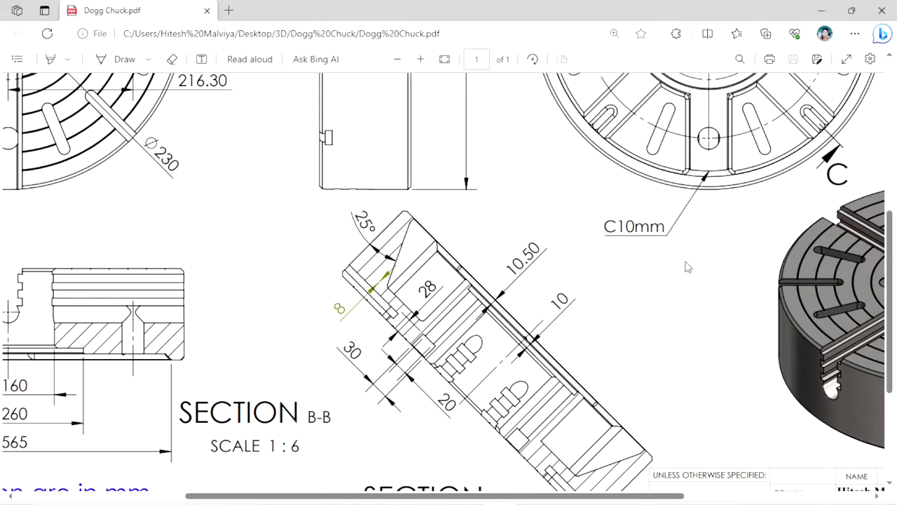
{"action": "scroll", "coordinate": [492, 387], "scroll_direction": "down", "scroll_amount": 1}
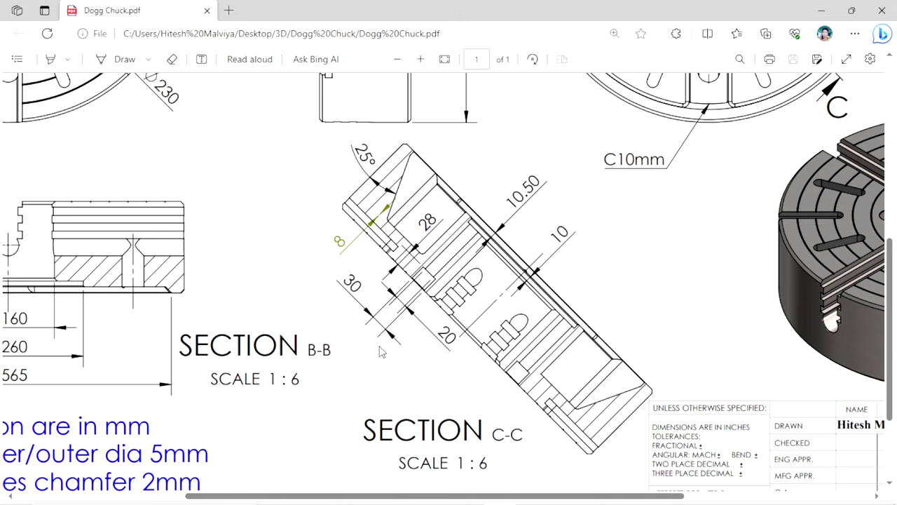
{"action": "scroll", "coordinate": [316, 339], "scroll_direction": "left", "scroll_amount": 3}
{"action": "scroll", "coordinate": [315, 339], "scroll_direction": "left", "scroll_amount": 1}
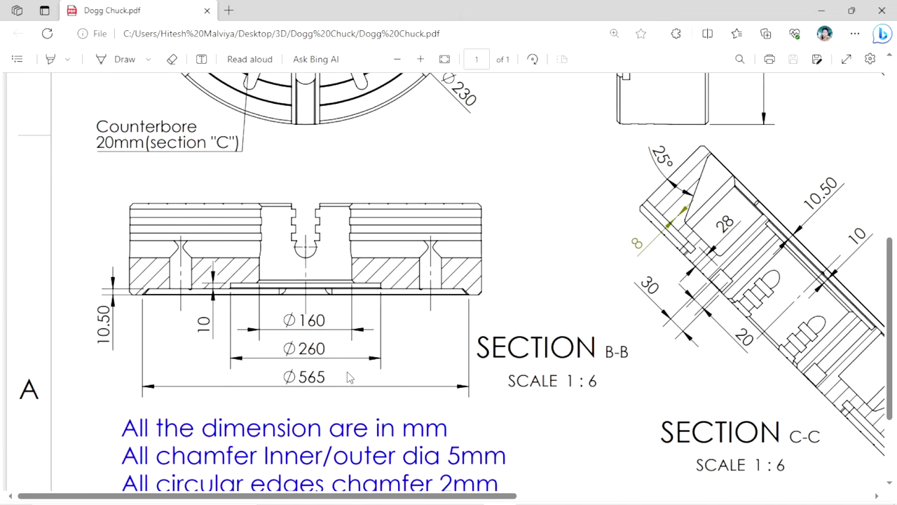
{"action": "scroll", "coordinate": [350, 378], "scroll_direction": "up", "scroll_amount": 1}
{"action": "scroll", "coordinate": [329, 327], "scroll_direction": "down", "scroll_amount": 1}
{"action": "scroll", "coordinate": [329, 327], "scroll_direction": "down", "scroll_amount": 2}
{"action": "scroll", "coordinate": [283, 256], "scroll_direction": "down", "scroll_amount": 1}
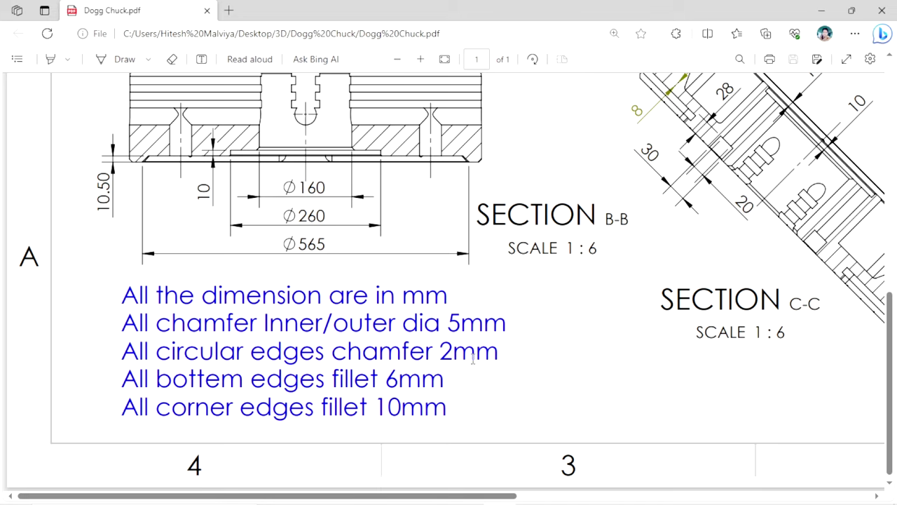
{"action": "left_click", "coordinate": [444, 59]}
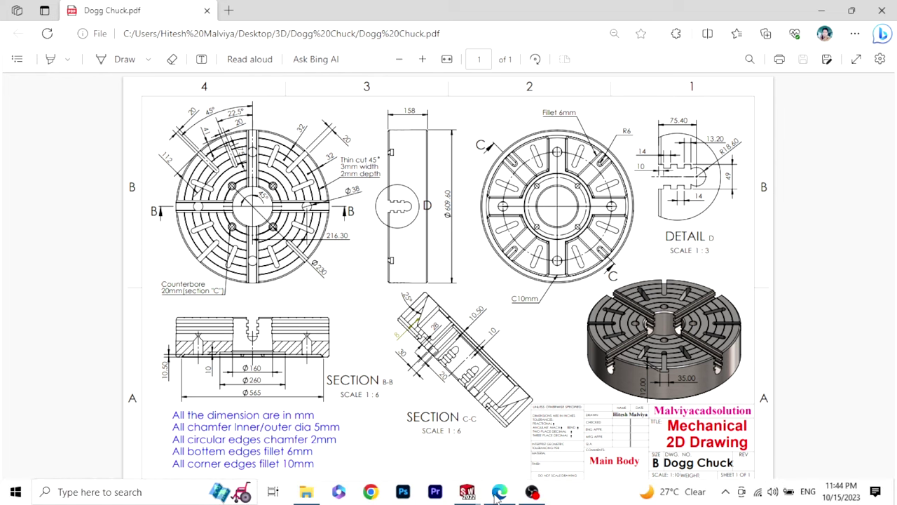
Back in SOLIDWORKS, start a sketch on the Top Plane.
{"action": "mouse_move", "coordinate": [467, 493]}
{"action": "left_click", "coordinate": [545, 451]}
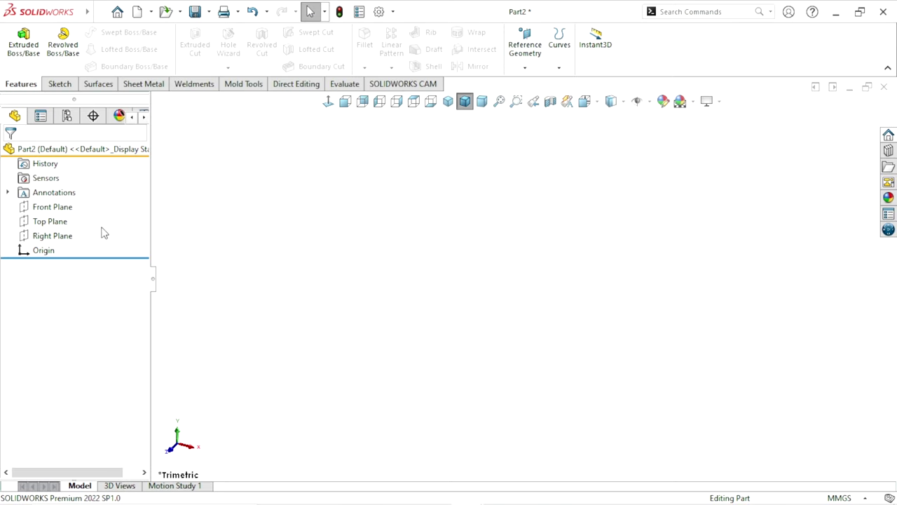
{"action": "left_click", "coordinate": [53, 220]}
{"action": "left_click", "coordinate": [73, 204]}
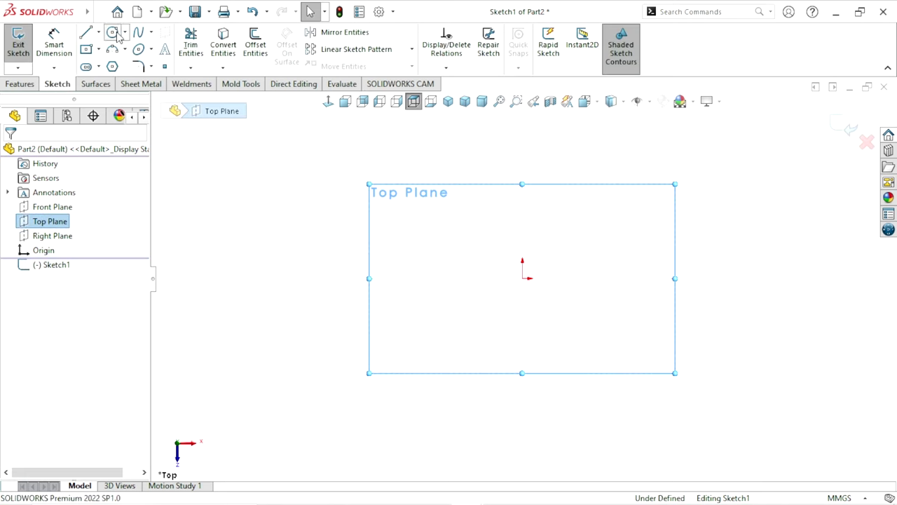
Draw a large outer circle and a smaller inner circle, both centred on the origin.
{"action": "left_click", "coordinate": [114, 33]}
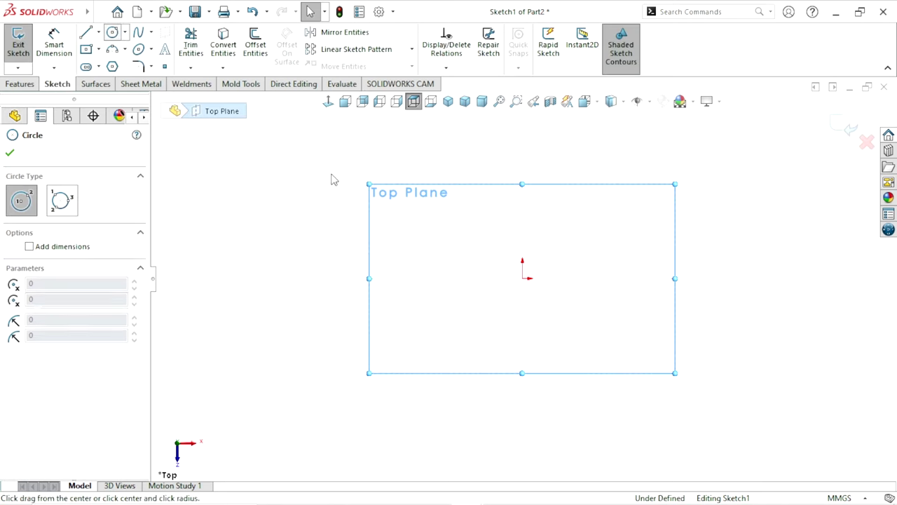
{"action": "left_click", "coordinate": [522, 278]}
{"action": "left_click", "coordinate": [652, 210]}
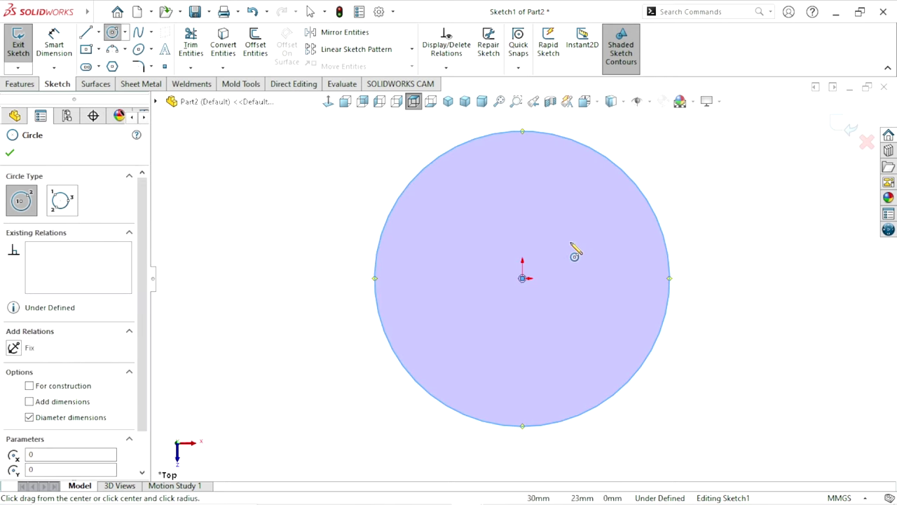
{"action": "left_click", "coordinate": [523, 278]}
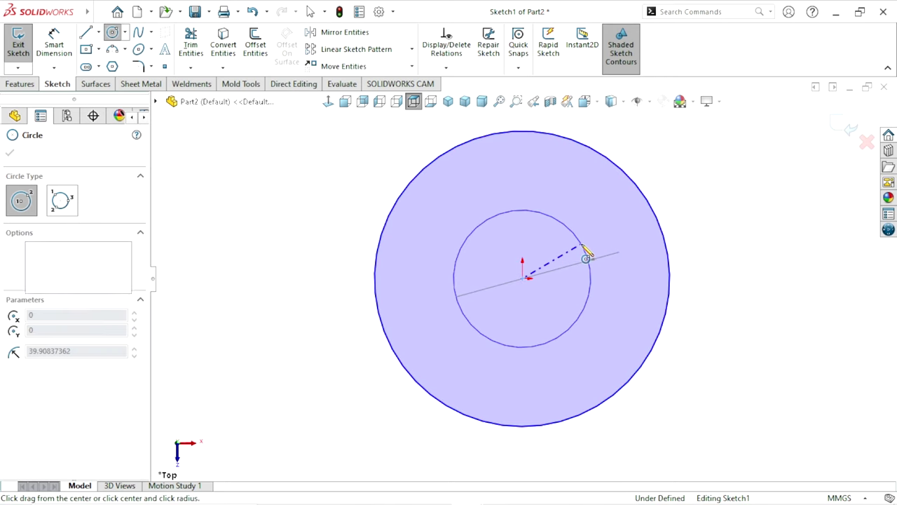
{"action": "left_click", "coordinate": [586, 251]}
{"action": "left_click", "coordinate": [54, 43]}
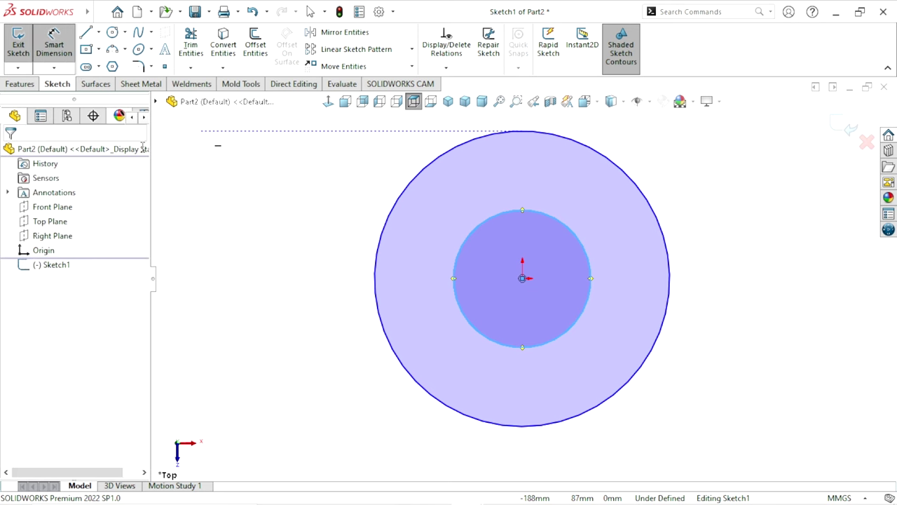
Dimension the outer circle's diameter to 609.60 mm.
{"action": "left_click", "coordinate": [669, 300]}
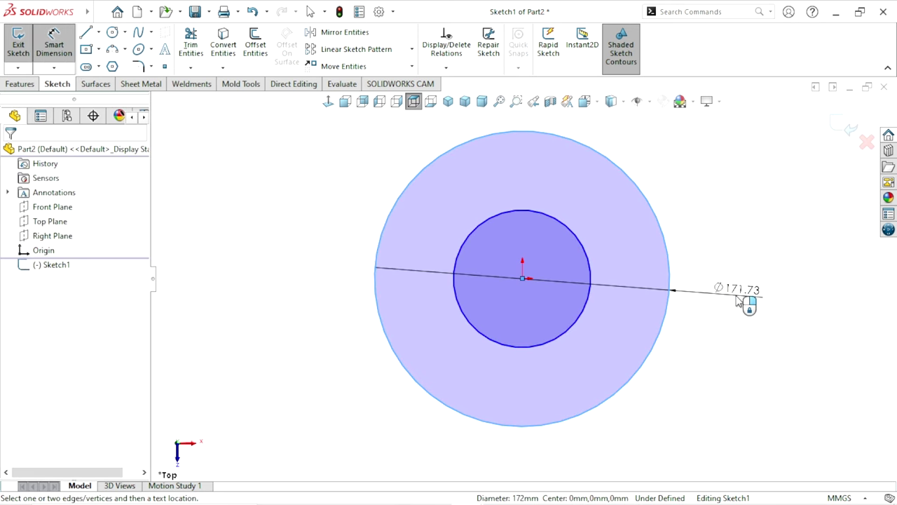
{"action": "left_click", "coordinate": [735, 295]}
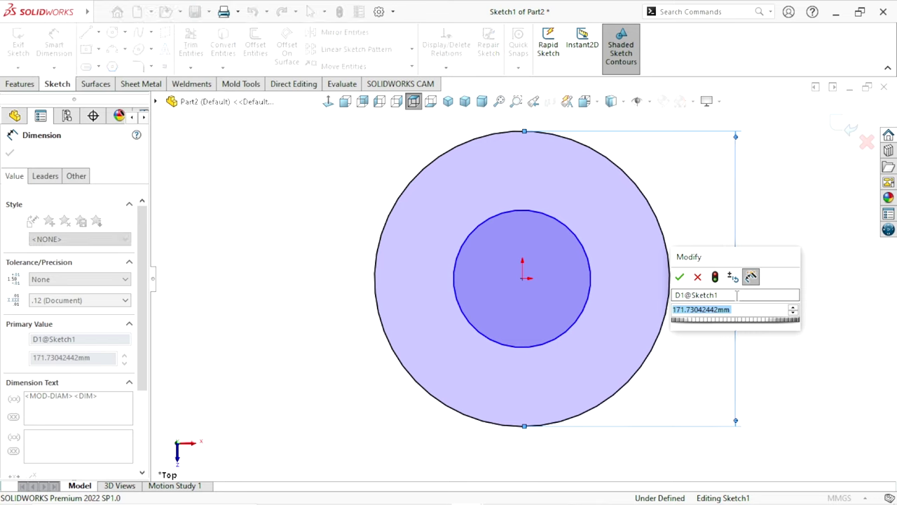
{"action": "type", "text": "6009"}
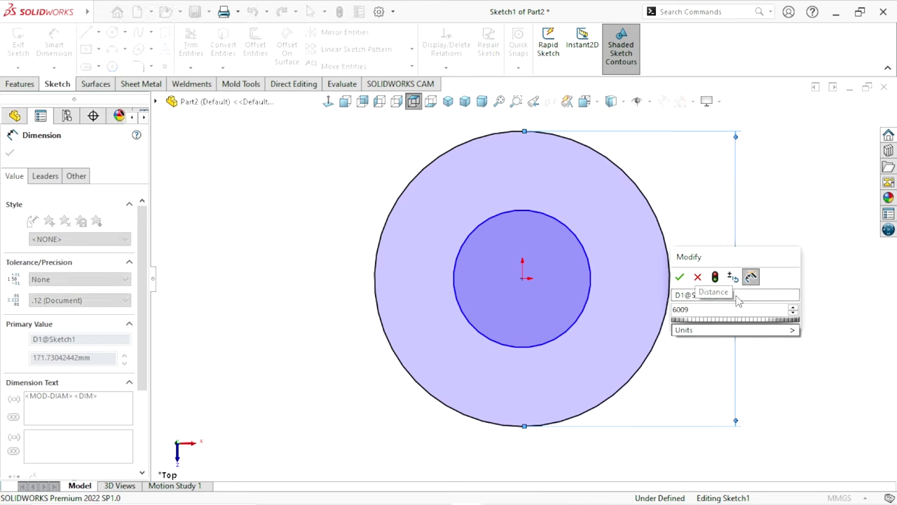
{"action": "key", "text": "BackSpace"}
{"action": "key", "text": "BackSpace"}
{"action": "type", "text": "9."}
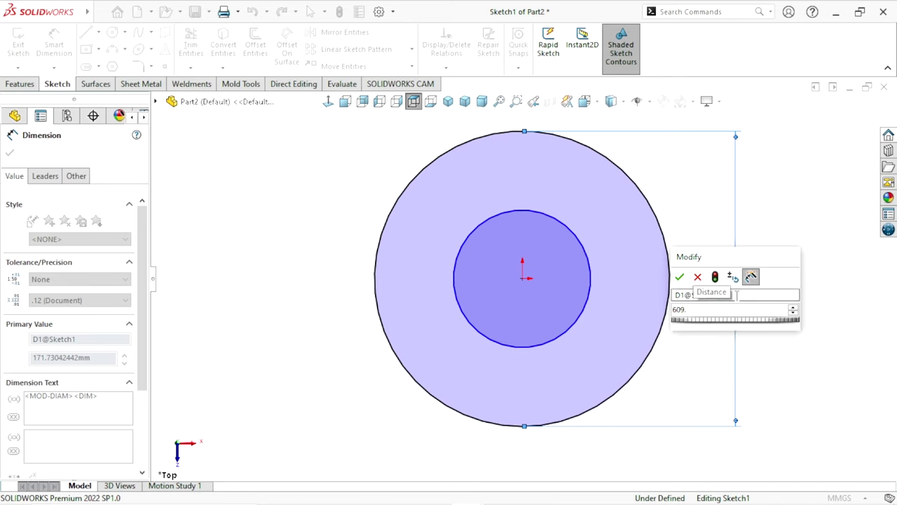
{"action": "type", "text": "60"}
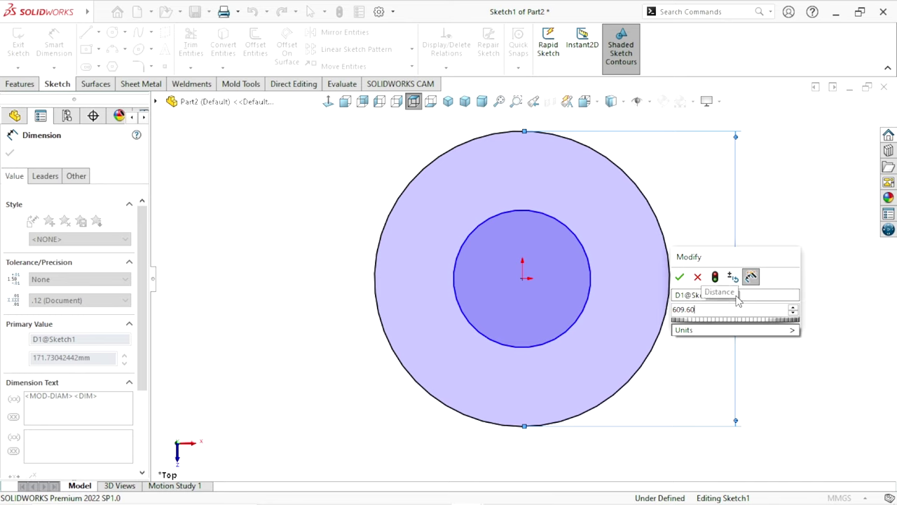
{"action": "left_click", "coordinate": [680, 278]}
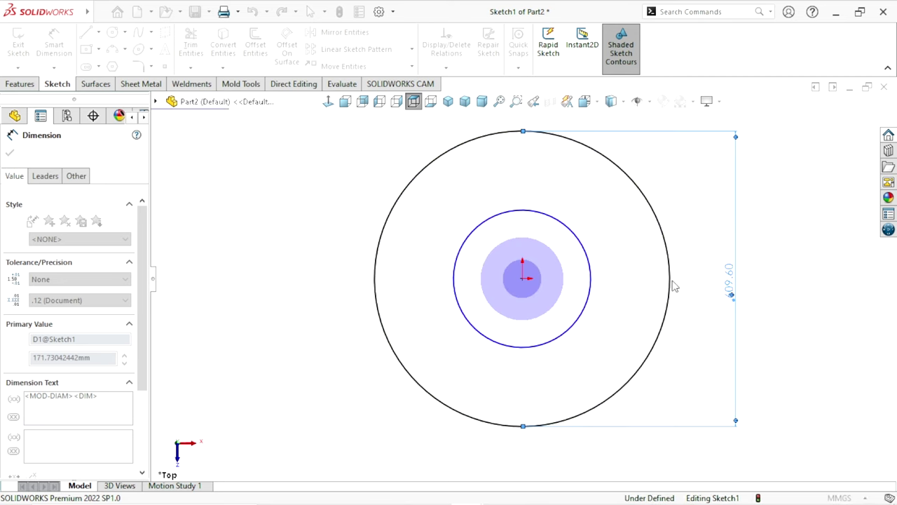
Dimension the inner circle's diameter to 160 mm.
{"action": "left_click", "coordinate": [592, 289]}
{"action": "left_click", "coordinate": [626, 289]}
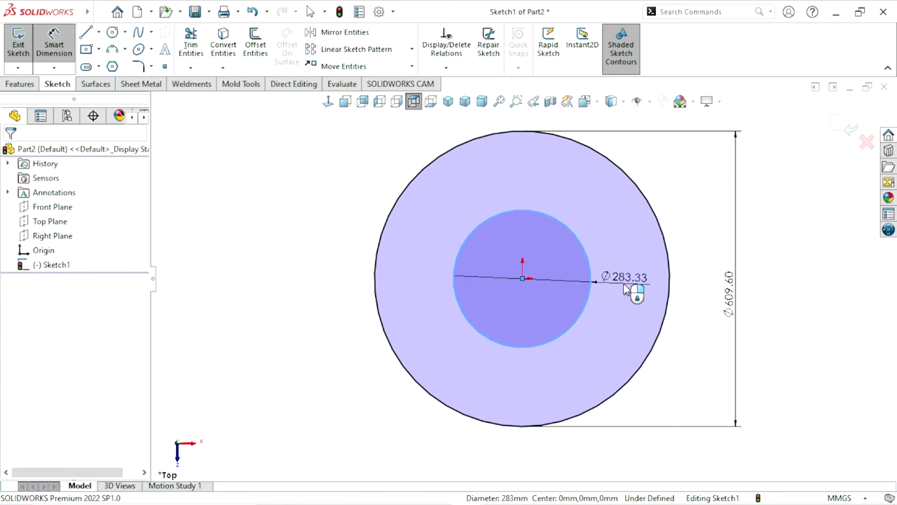
{"action": "type", "text": "1"}
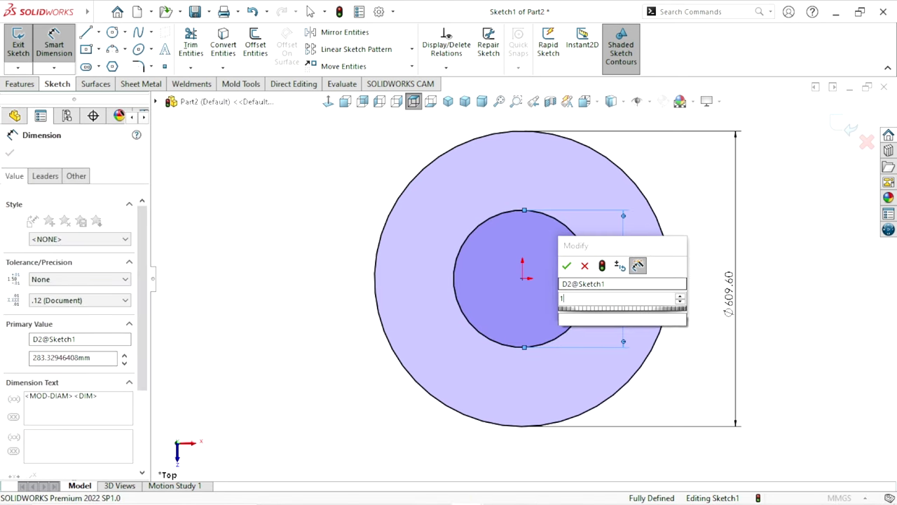
{"action": "type", "text": "60"}
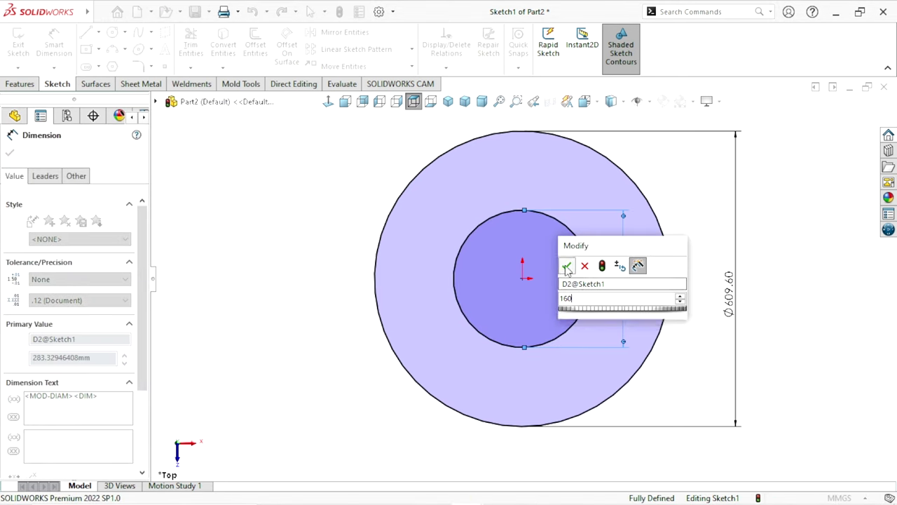
{"action": "key", "text": "Return"}
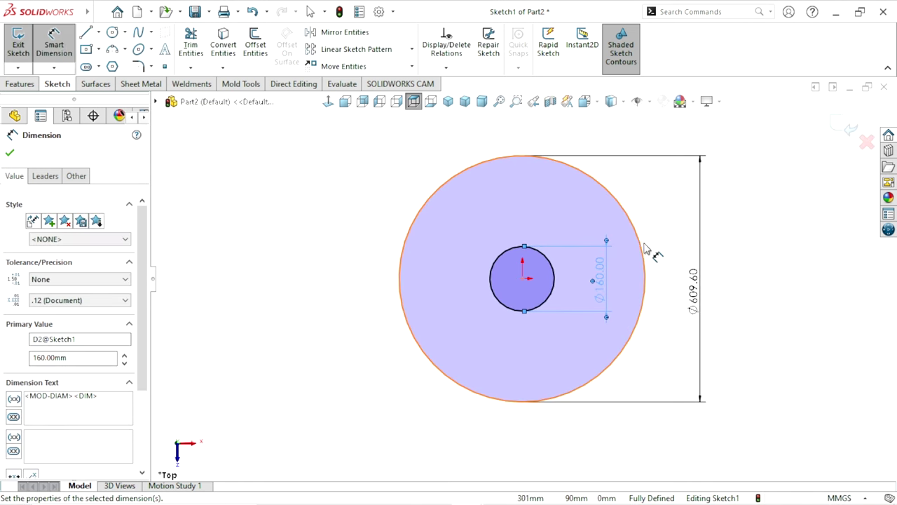
Close the dimension settings and start an Extruded Boss/Base from the sketch.
{"action": "middle_click_drag", "start_coordinate": [596, 253], "coordinate": [567, 262], "text": "ctrl"}
{"action": "left_click", "coordinate": [10, 154]}
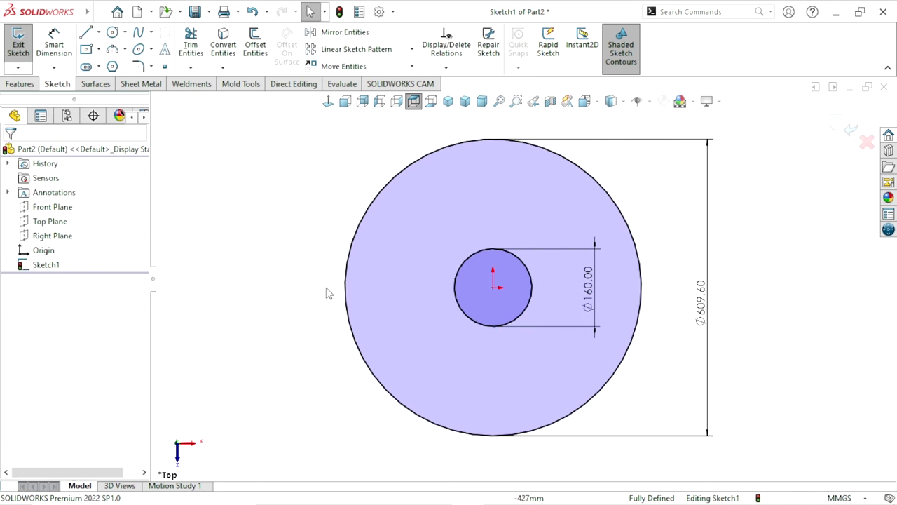
{"action": "left_click", "coordinate": [21, 84]}
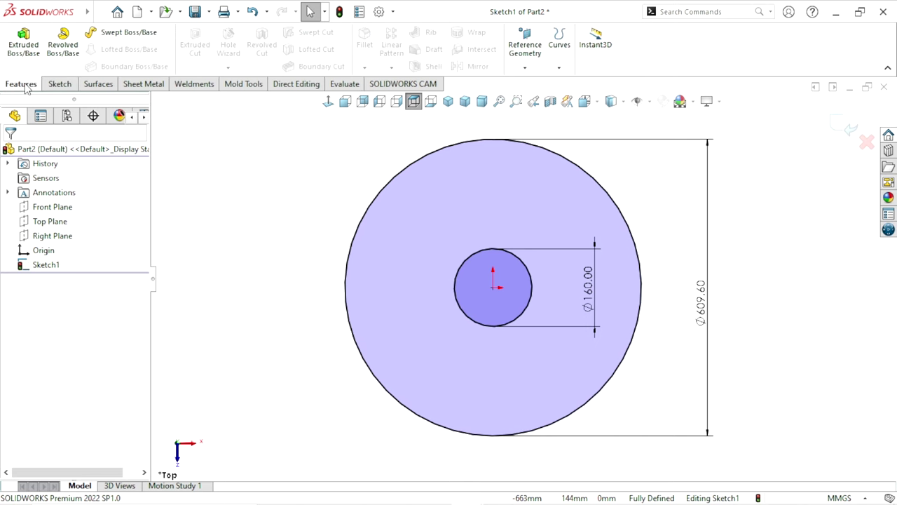
{"action": "left_click", "coordinate": [23, 41]}
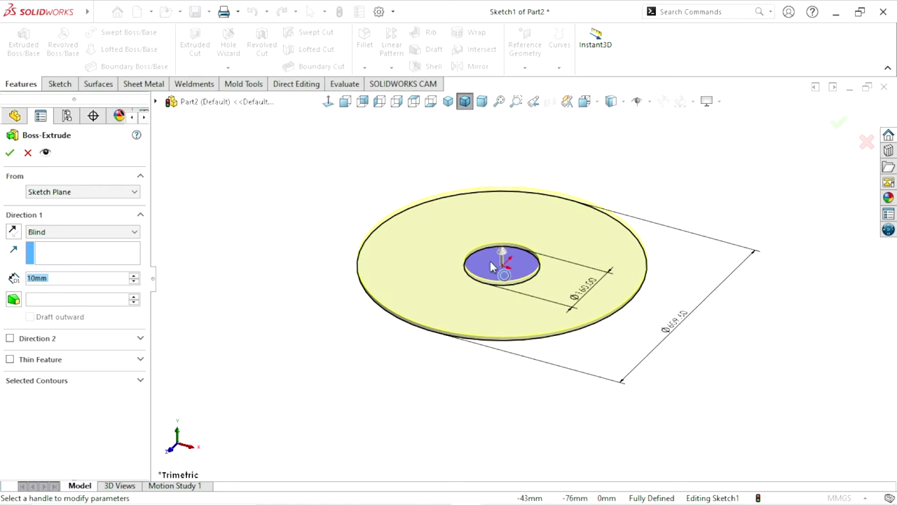
Extrude the ring sketch 158 mm with a Mid Plane end condition.
{"action": "left_click", "coordinate": [83, 239]}
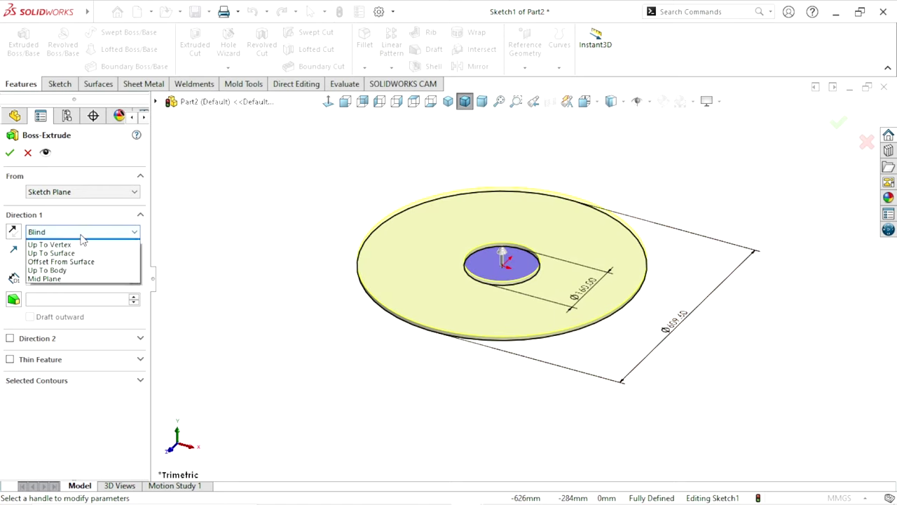
{"action": "left_click", "coordinate": [49, 286]}
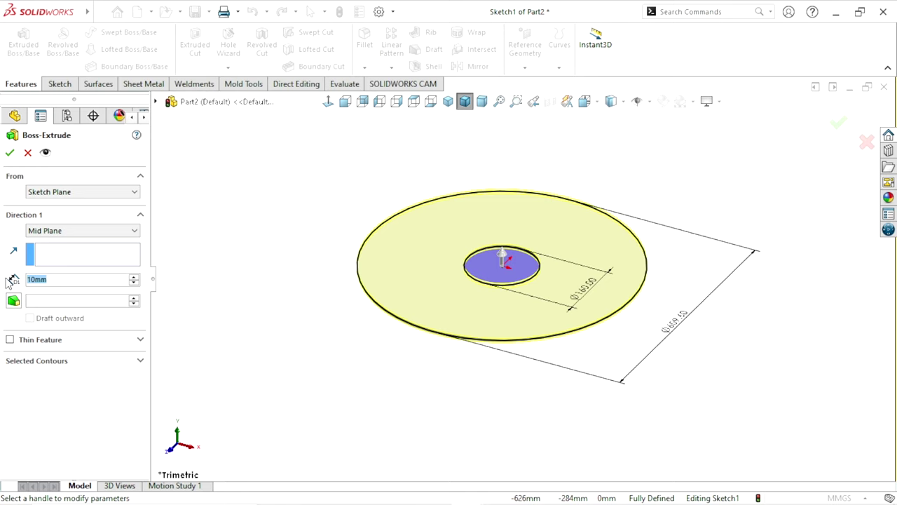
{"action": "type", "text": "158"}
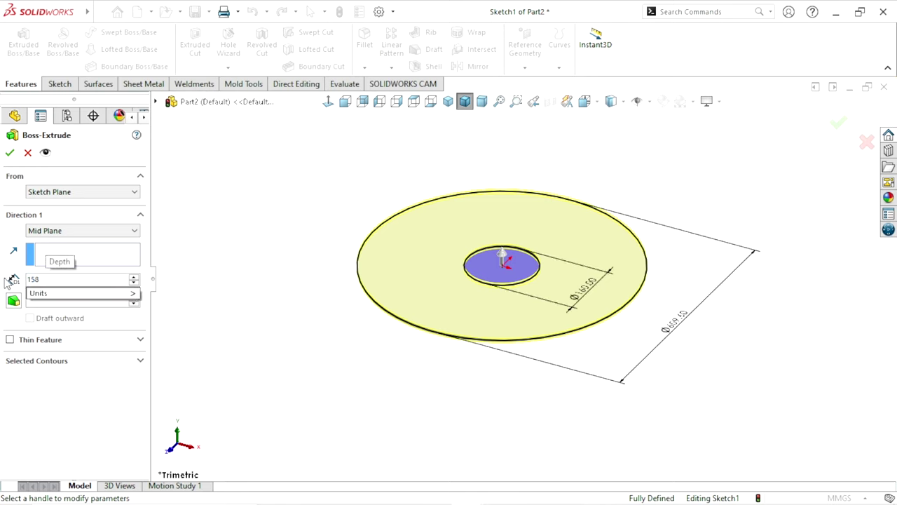
{"action": "key", "text": "Return"}
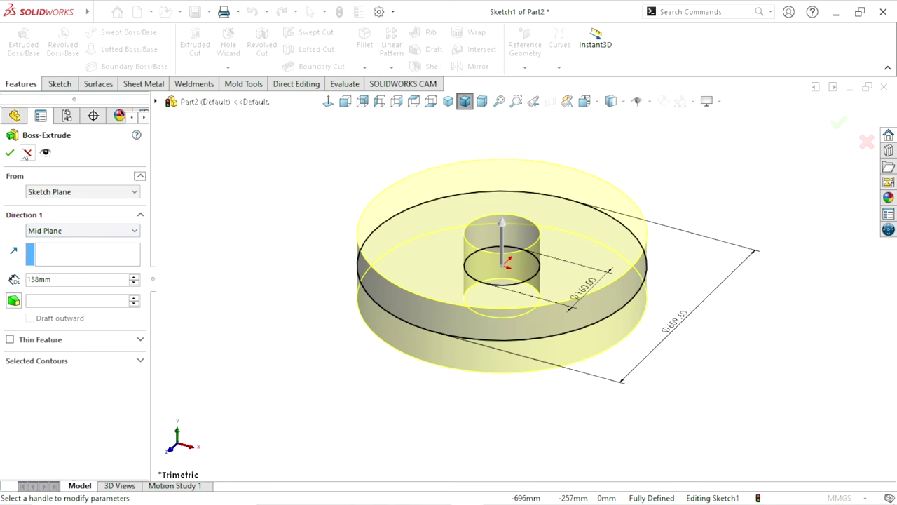
{"action": "left_click", "coordinate": [10, 152]}
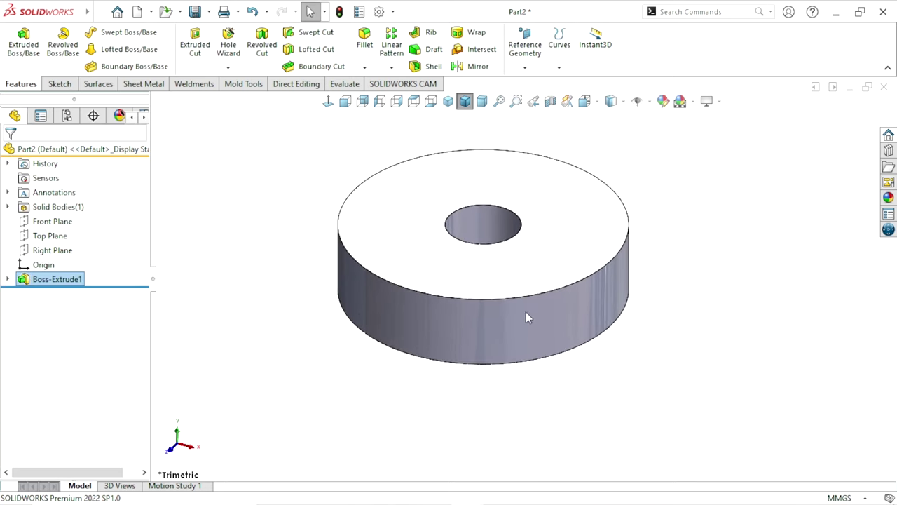
{"action": "middle_click_drag", "start_coordinate": [527, 317], "coordinate": [565, 296]}
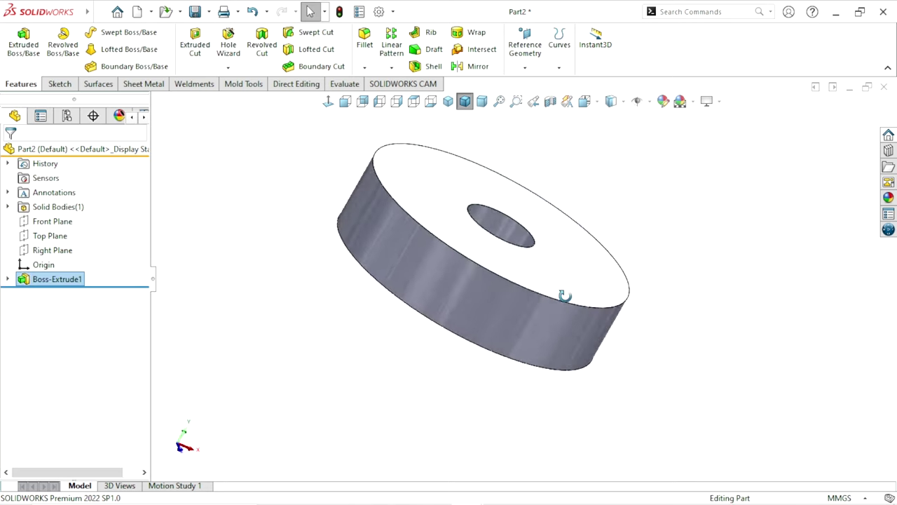
Chamfer the central bore and outer cylindrical face edges at 5 mm × 45°.
{"action": "left_click", "coordinate": [365, 68]}
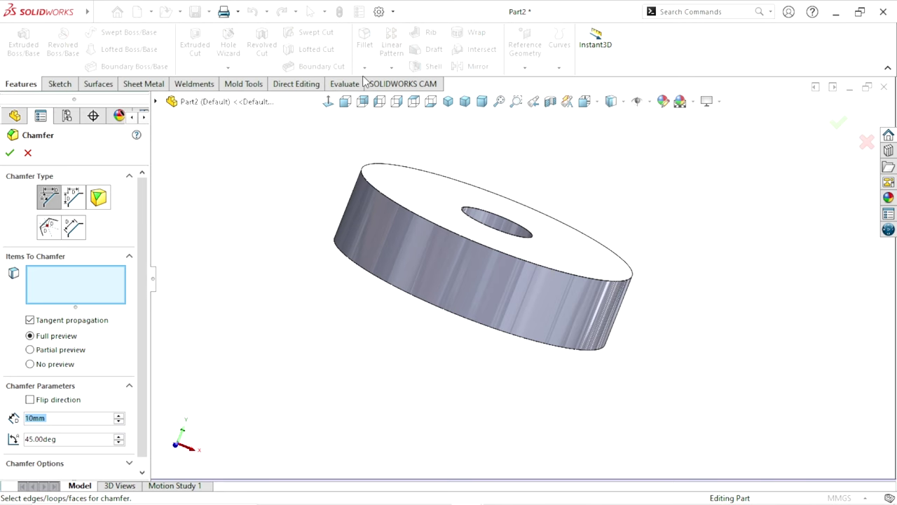
{"action": "scroll", "coordinate": [145, 232], "scroll_direction": "down", "scroll_amount": 1}
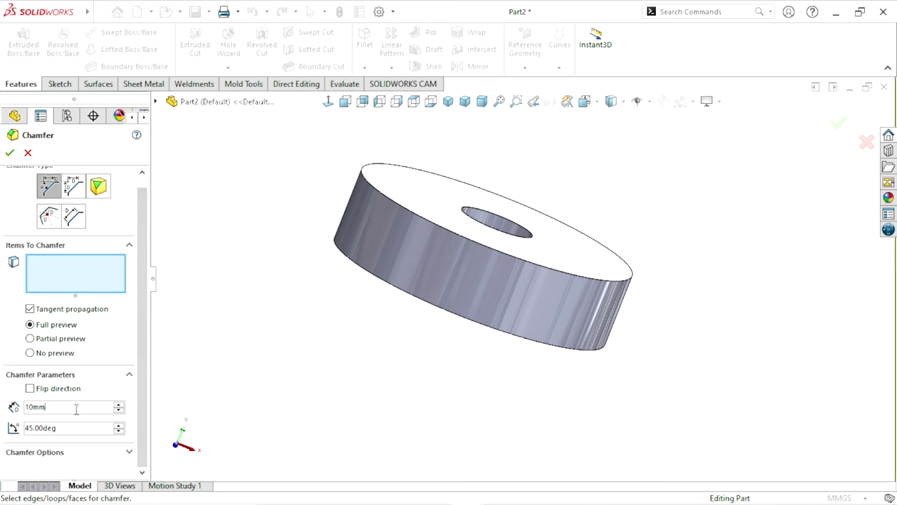
{"action": "type", "text": "5"}
{"action": "mouse_move", "coordinate": [357, 349]}
{"action": "middle_mouse_down"}
{"action": "mouse_move", "coordinate": [343, 377]}
{"action": "mouse_move", "coordinate": [528, 256]}
{"action": "mouse_move", "coordinate": [724, 273]}
{"action": "middle_mouse_up"}
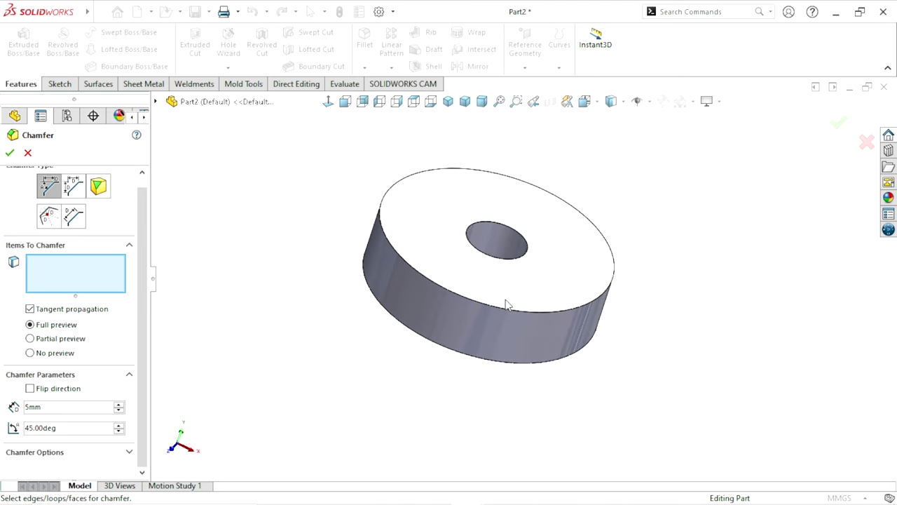
{"action": "scroll", "coordinate": [526, 262], "scroll_direction": "down", "scroll_amount": 2}
{"action": "left_click", "coordinate": [499, 245]}
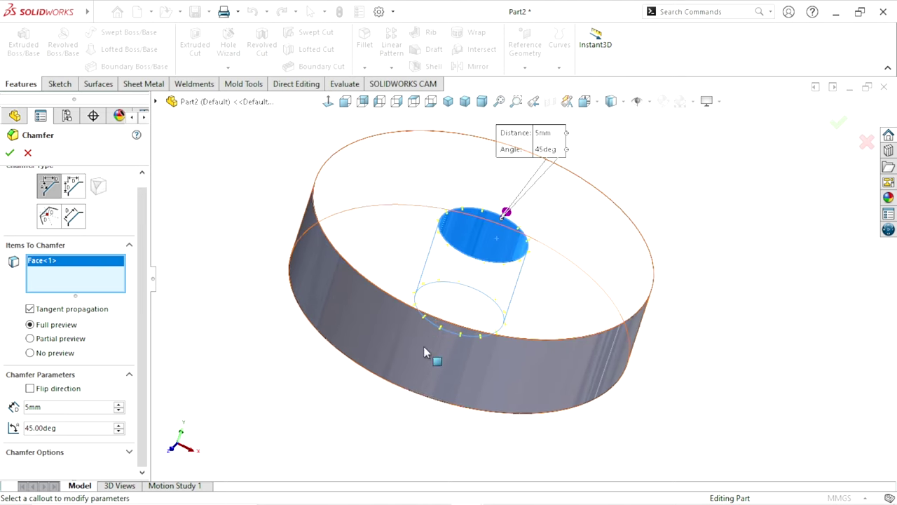
{"action": "left_click", "coordinate": [382, 373]}
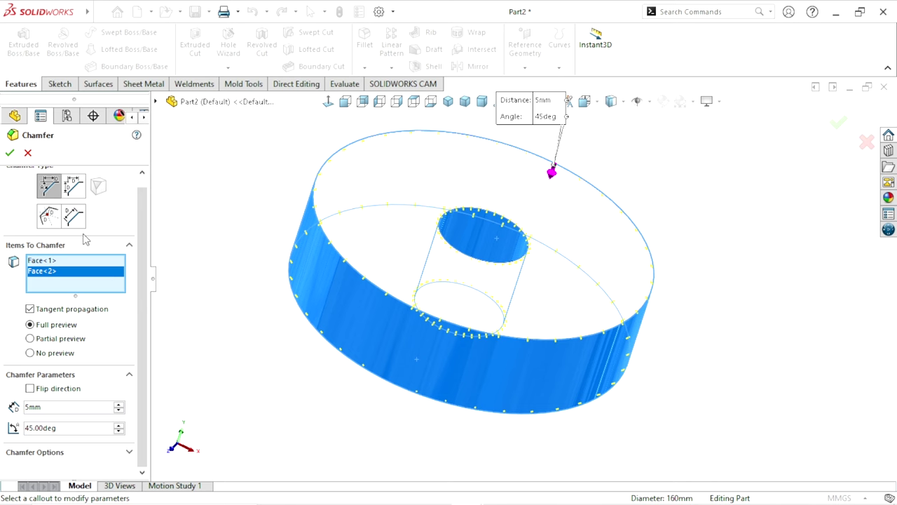
{"action": "key", "text": "Return"}
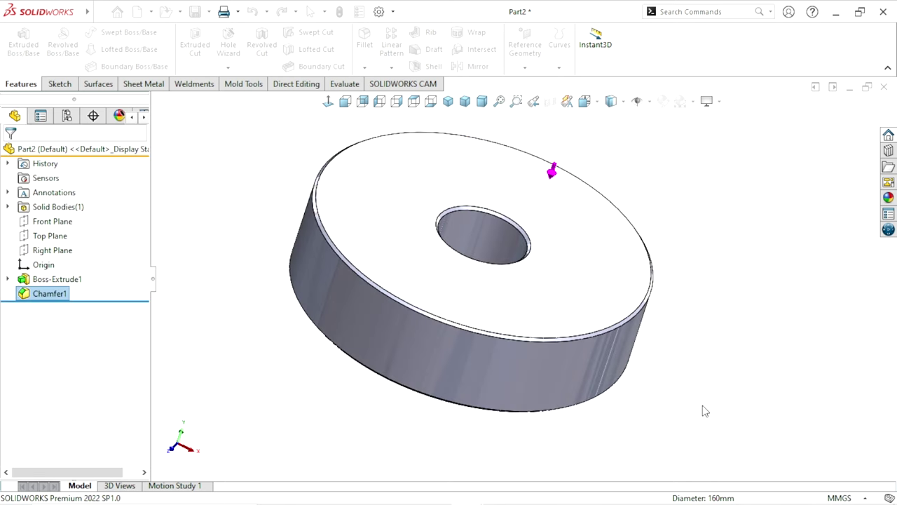
{"action": "mouse_move", "coordinate": [631, 417]}
{"action": "middle_mouse_down"}
{"action": "mouse_move", "coordinate": [630, 334]}
{"action": "mouse_move", "coordinate": [546, 386]}
{"action": "middle_mouse_up"}
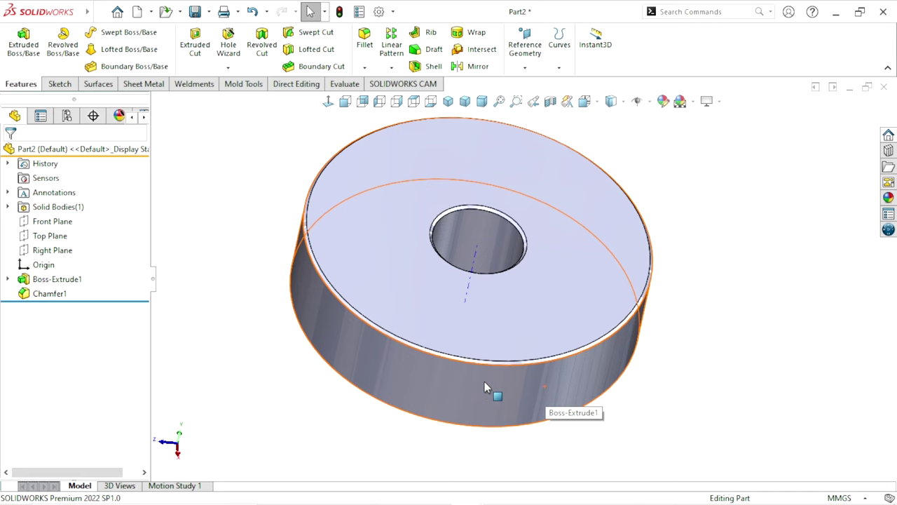
Switch to isometric view and open a new sketch on the Front Plane.
{"action": "mouse_move", "coordinate": [481, 380]}
{"action": "middle_mouse_down"}
{"action": "mouse_move", "coordinate": [531, 317]}
{"action": "mouse_move", "coordinate": [525, 341]}
{"action": "mouse_move", "coordinate": [669, 374]}
{"action": "middle_mouse_up"}
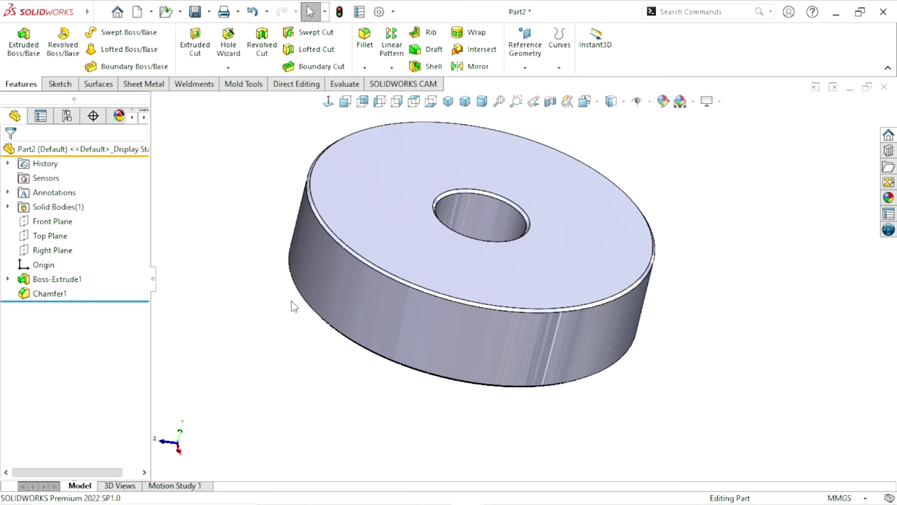
{"action": "left_click", "coordinate": [53, 223]}
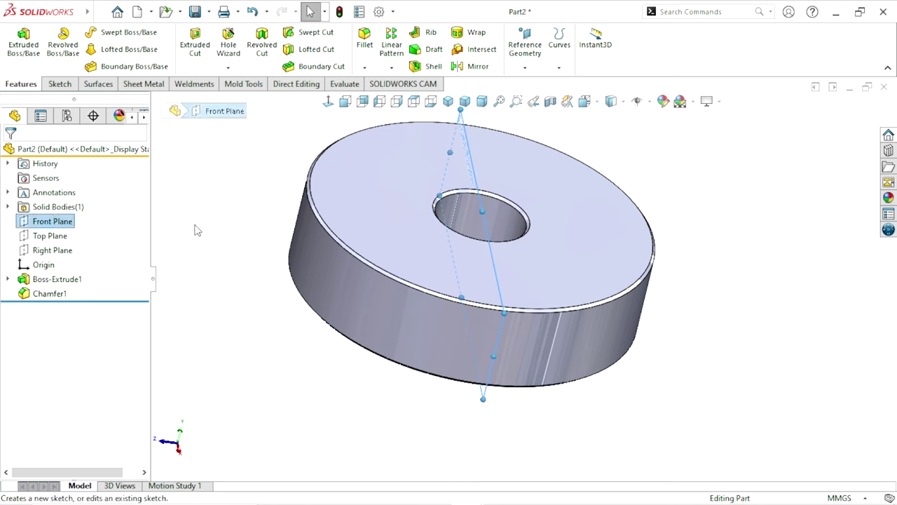
{"action": "left_click", "coordinate": [357, 135]}
{"action": "left_click", "coordinate": [448, 101]}
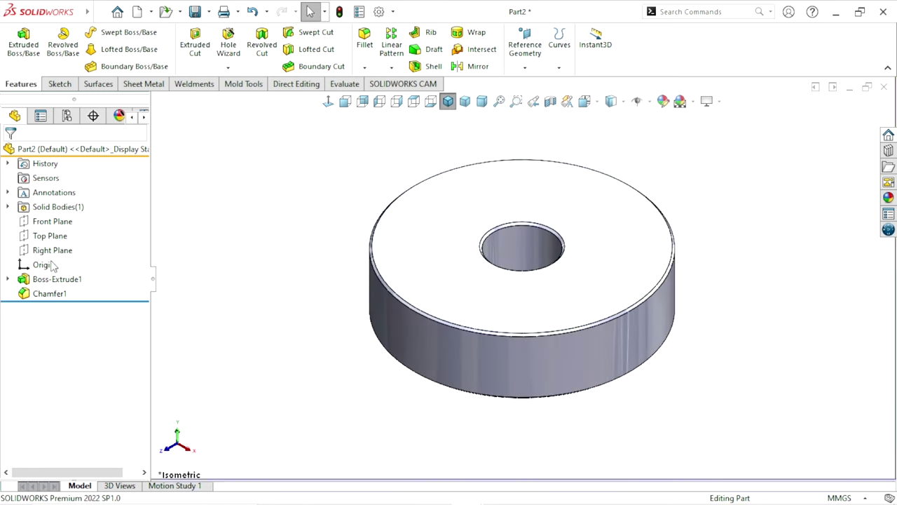
{"action": "left_click", "coordinate": [50, 222]}
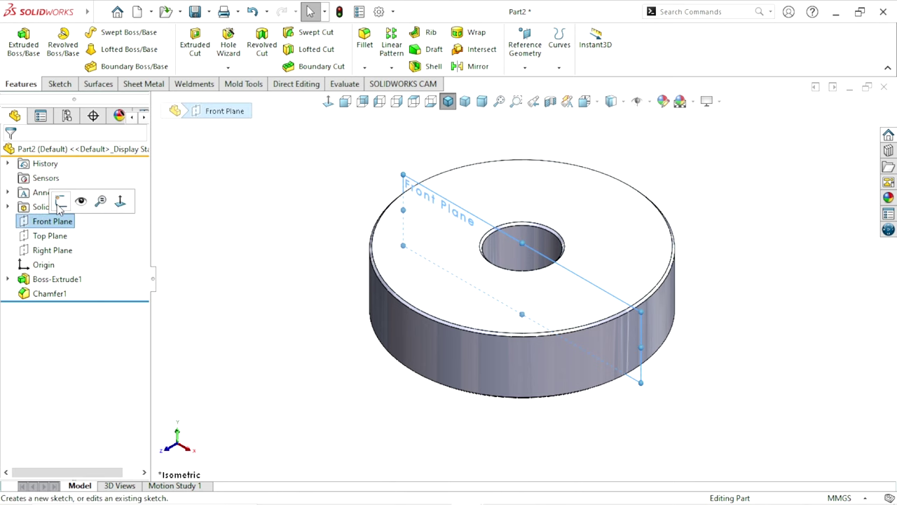
{"action": "left_click", "coordinate": [61, 202]}
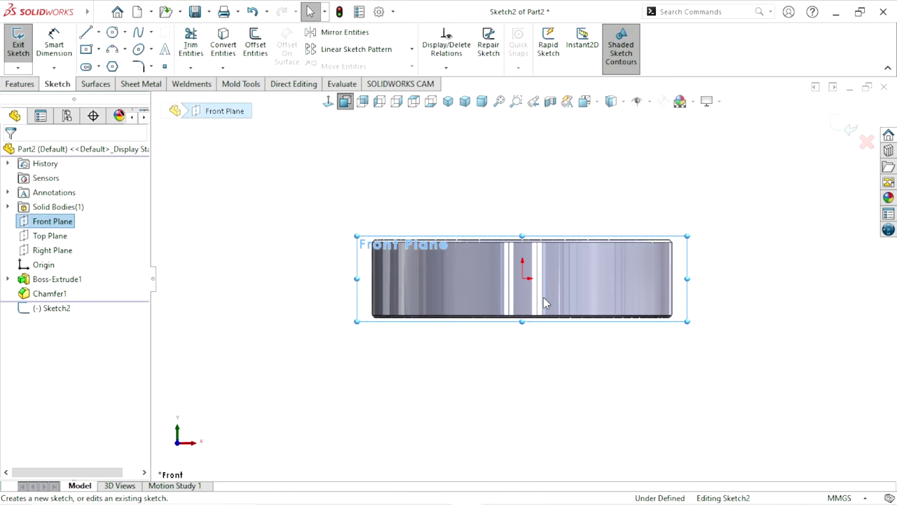
Draw a vertical construction centerline through the origin.
{"action": "key", "text": "Escape"}
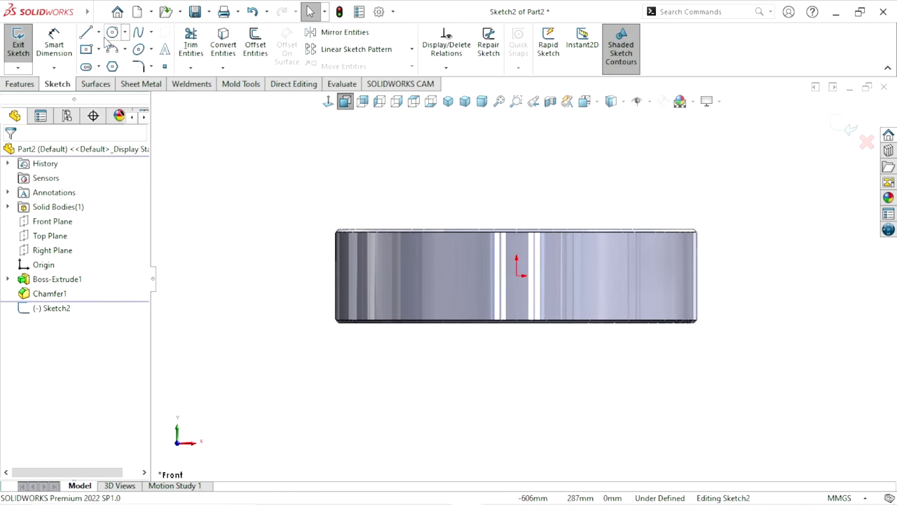
{"action": "left_click", "coordinate": [98, 32]}
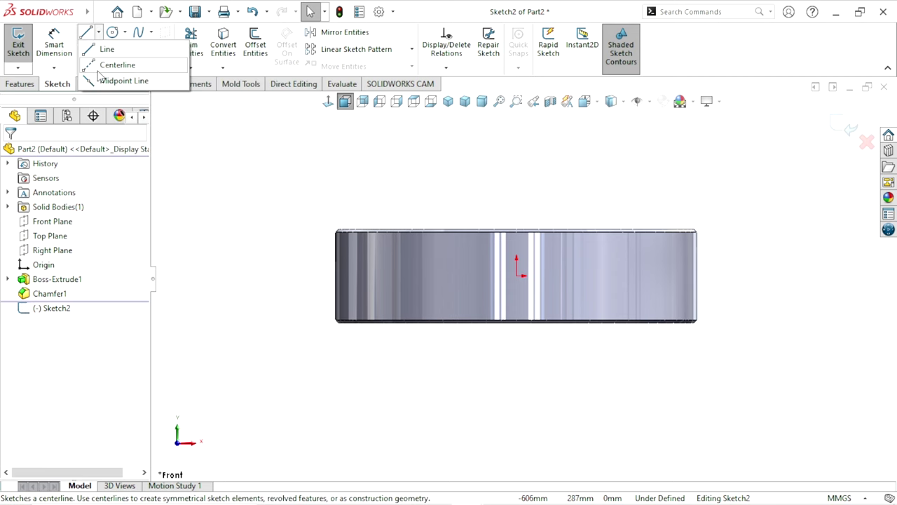
{"action": "left_click", "coordinate": [99, 68]}
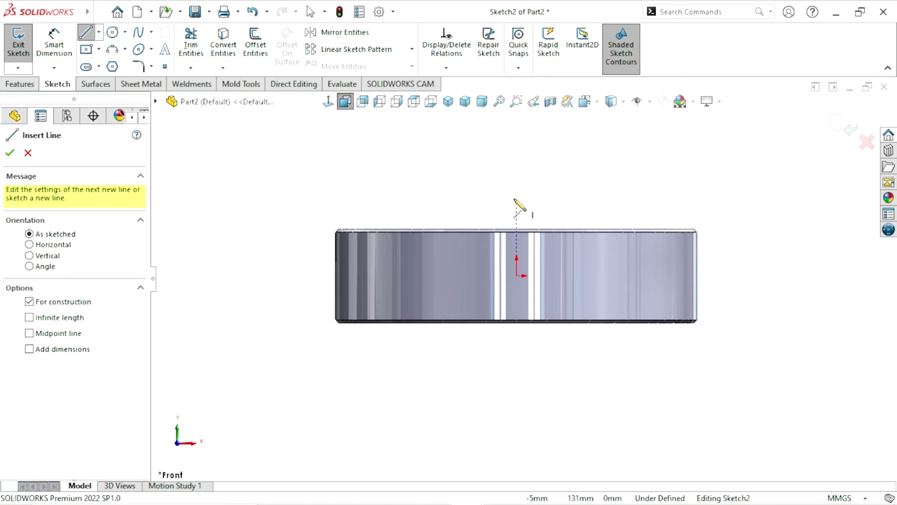
{"action": "left_click_drag", "start_coordinate": [517, 200], "coordinate": [517, 346]}
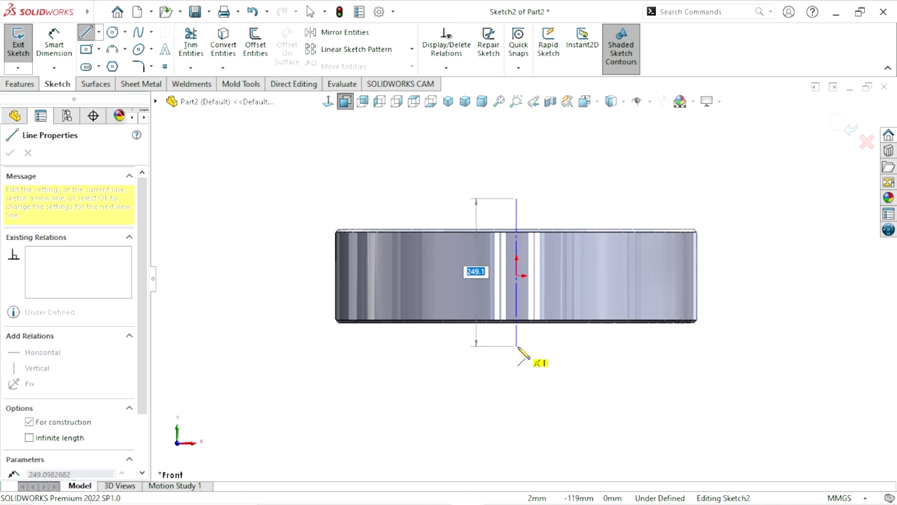
{"action": "right_click", "coordinate": [607, 357]}
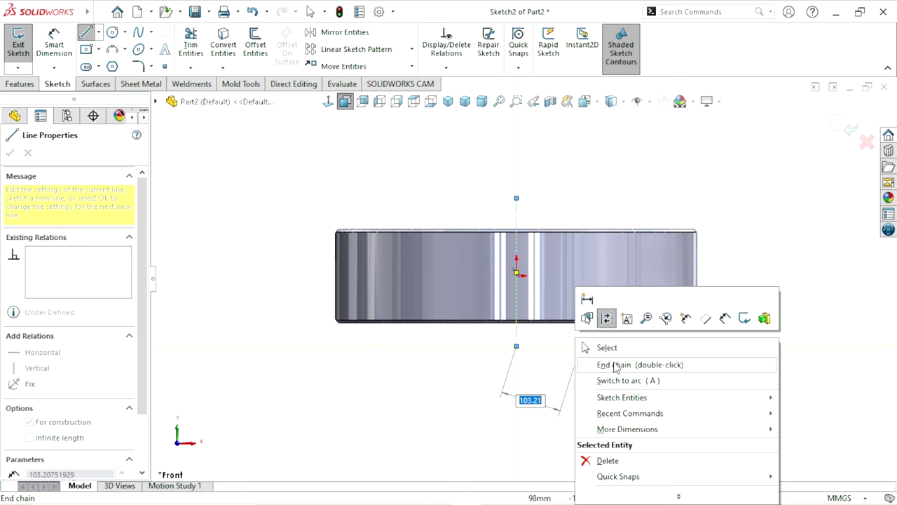
{"action": "left_click", "coordinate": [618, 349]}
Add a roughly Ø71 mm circle on the centerline below the origin and set Hidden Lines Visible.
{"action": "scroll", "coordinate": [533, 366], "scroll_direction": "down", "scroll_amount": 2}
{"action": "scroll", "coordinate": [514, 329], "scroll_direction": "down", "scroll_amount": 3}
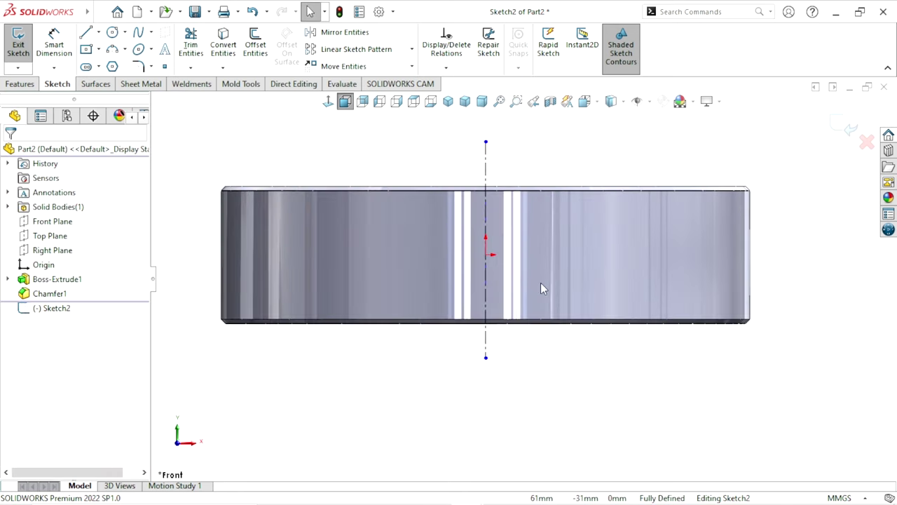
{"action": "left_click", "coordinate": [113, 33]}
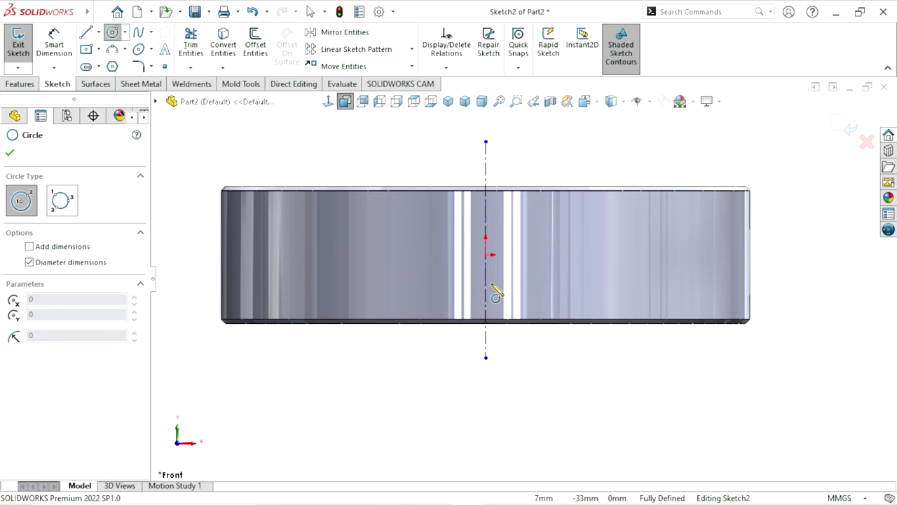
{"action": "left_click", "coordinate": [486, 282]}
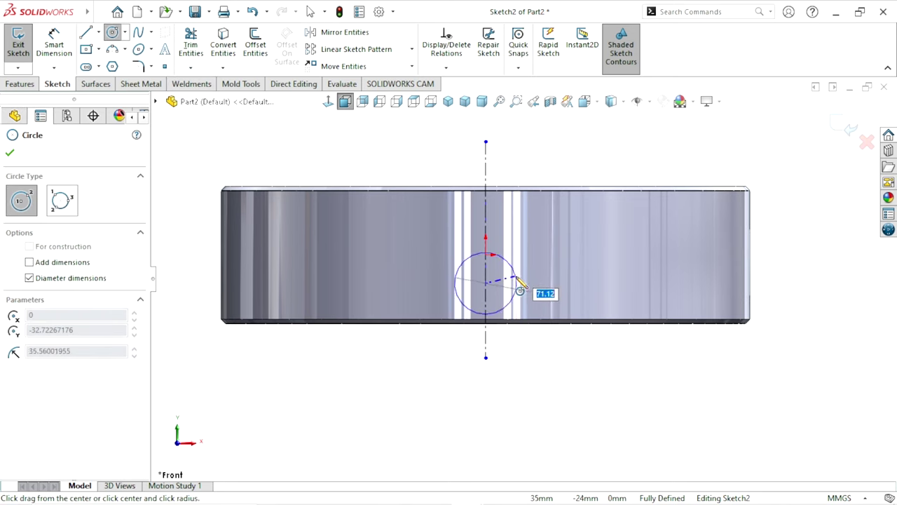
{"action": "left_click", "coordinate": [515, 287]}
{"action": "right_click", "coordinate": [554, 366]}
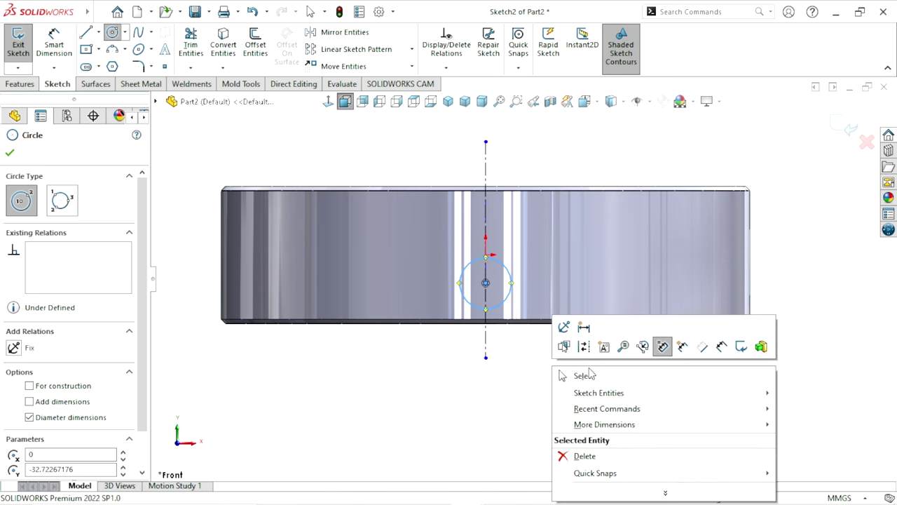
{"action": "left_click", "coordinate": [582, 372]}
{"action": "left_click", "coordinate": [625, 105]}
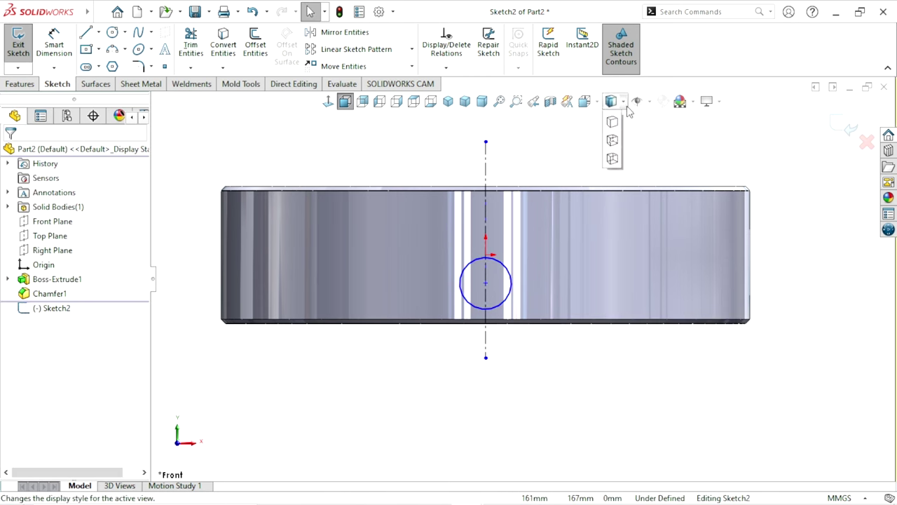
{"action": "left_click", "coordinate": [612, 175]}
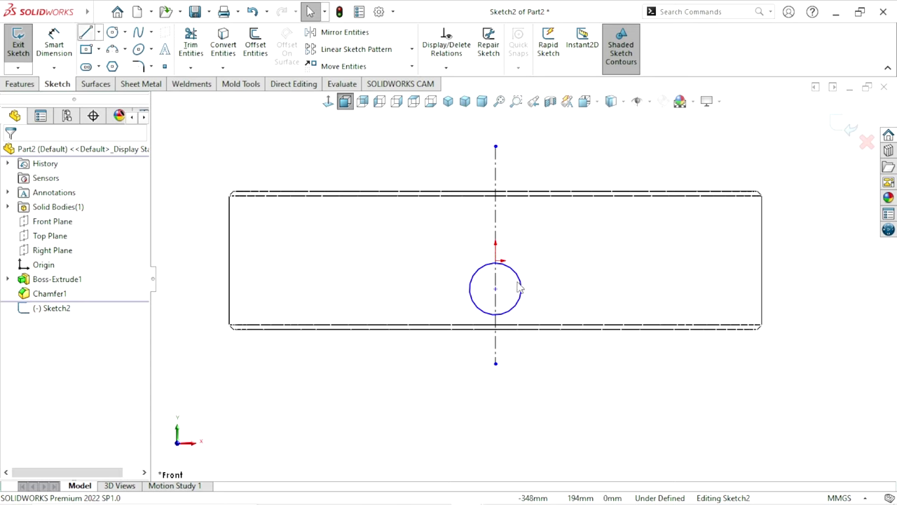
Draw a chain of alternating vertical and horizontal lines from the disc's top edge down to the circle.
{"action": "left_click", "coordinate": [468, 193]}
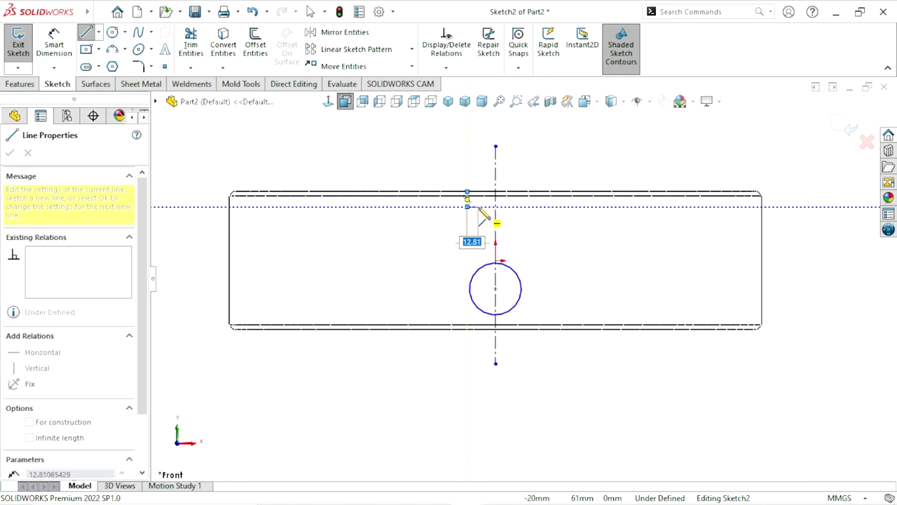
{"action": "left_click", "coordinate": [468, 207]}
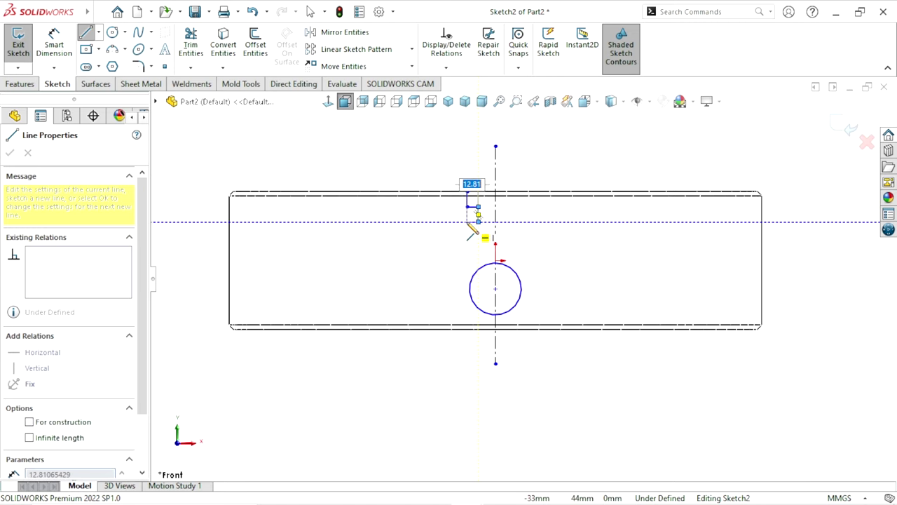
{"action": "left_click", "coordinate": [478, 222]}
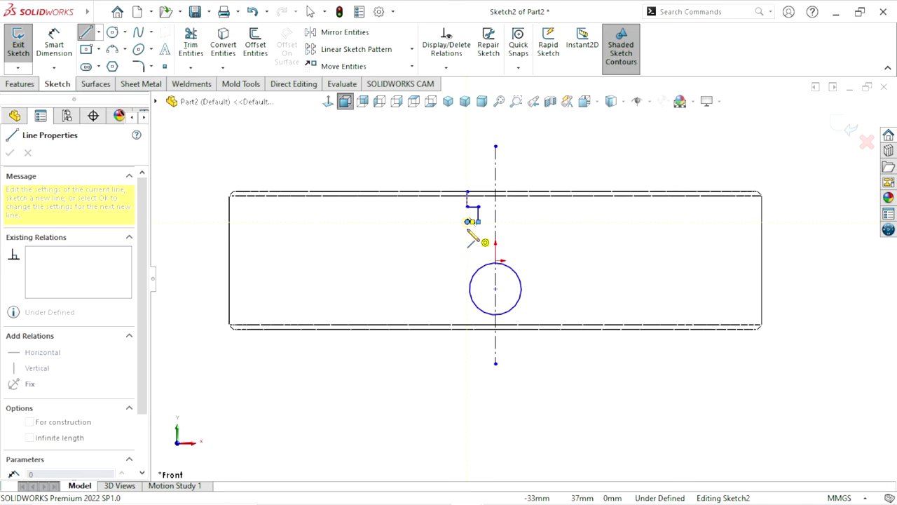
{"action": "left_click", "coordinate": [467, 235]}
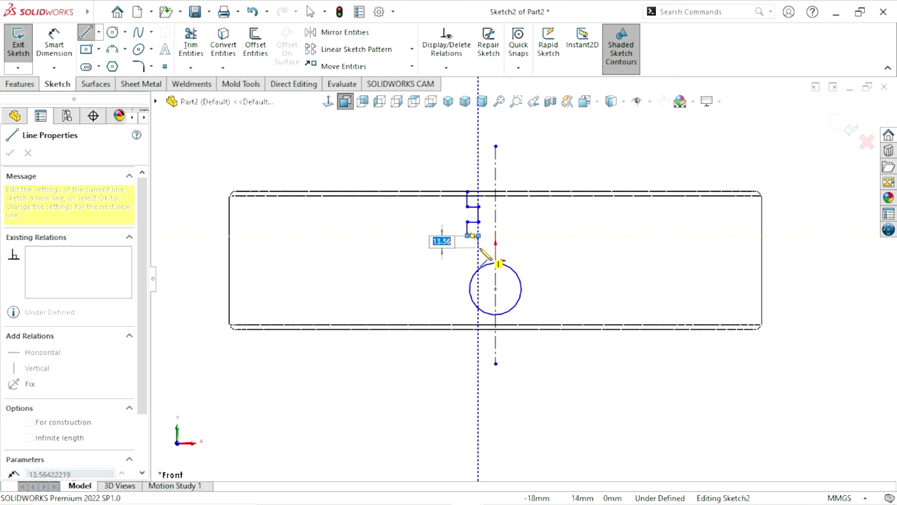
{"action": "left_click", "coordinate": [478, 236]}
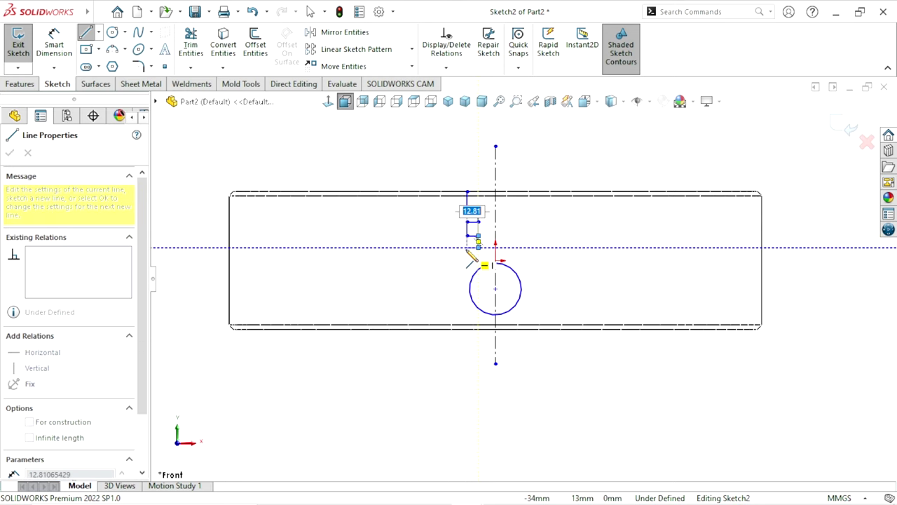
{"action": "left_click", "coordinate": [478, 247]}
{"action": "left_click", "coordinate": [468, 246]}
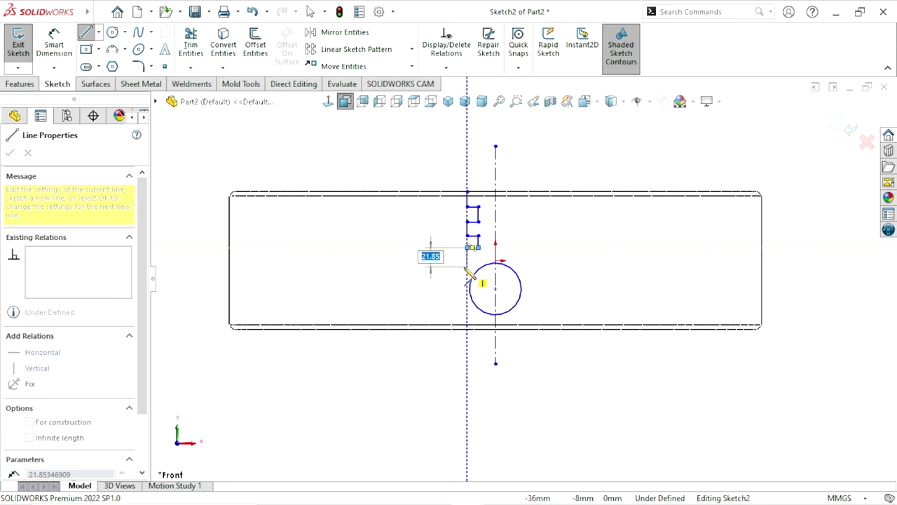
{"action": "left_click", "coordinate": [467, 266]}
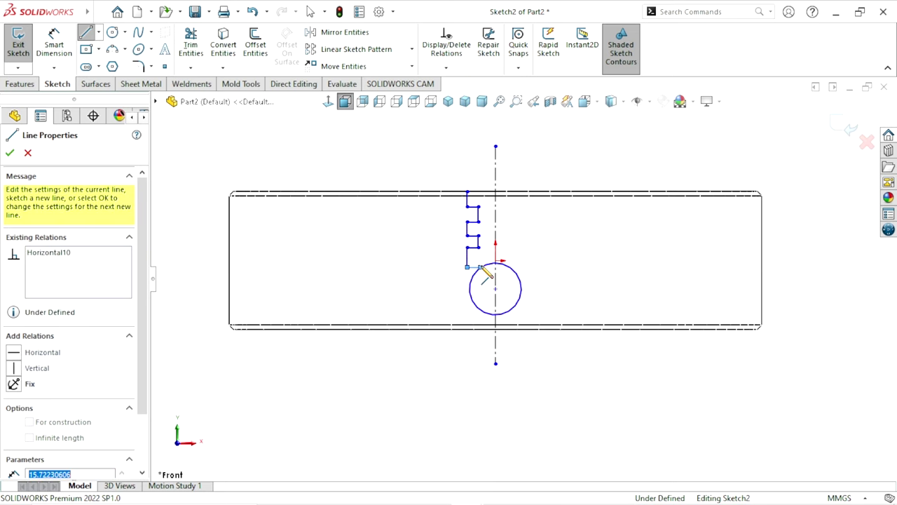
{"action": "left_click", "coordinate": [480, 267]}
{"action": "right_click", "coordinate": [553, 230]}
{"action": "left_click", "coordinate": [569, 245]}
{"action": "key", "text": "Escape"}
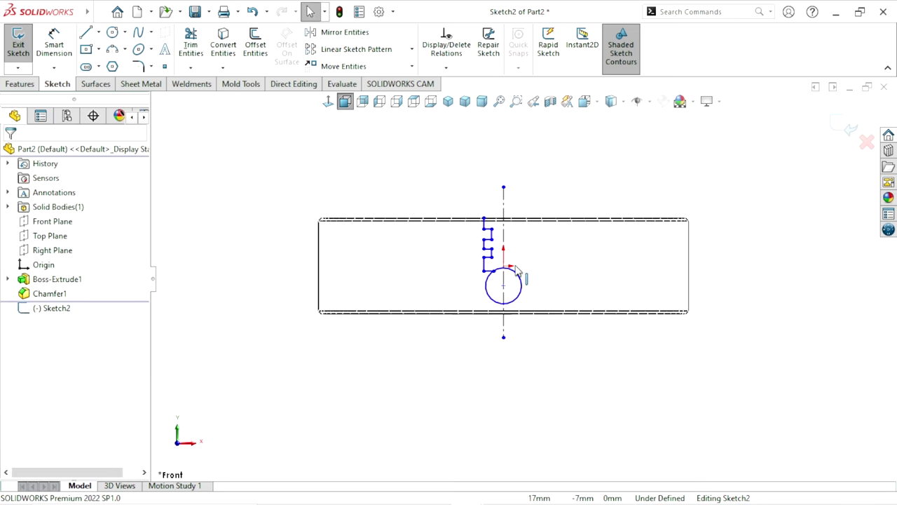
{"action": "scroll", "coordinate": [544, 286], "scroll_direction": "down", "scroll_amount": 2}
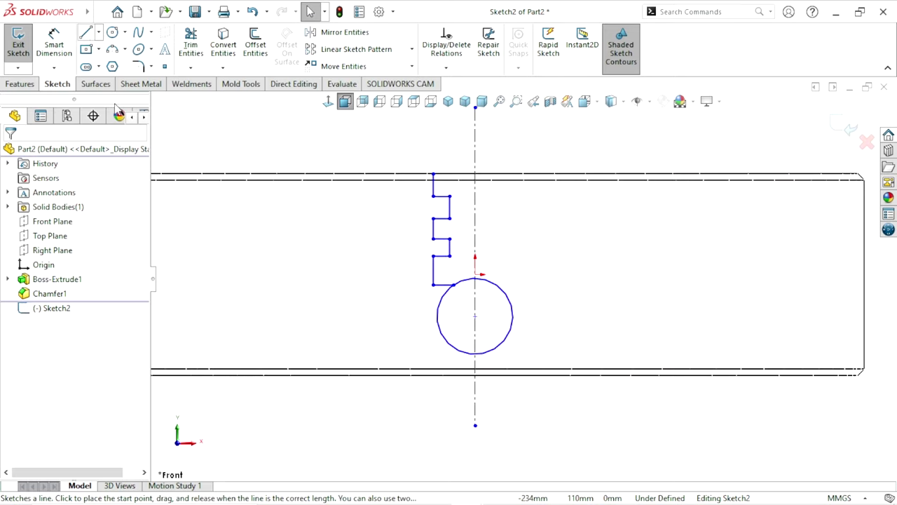
Dimension the top outer vertical line 49 mm from the centerline.
{"action": "scroll", "coordinate": [501, 310], "scroll_direction": "up", "scroll_amount": 2}
{"action": "scroll", "coordinate": [501, 310], "scroll_direction": "down", "scroll_amount": 2}
{"action": "left_click", "coordinate": [69, 48]}
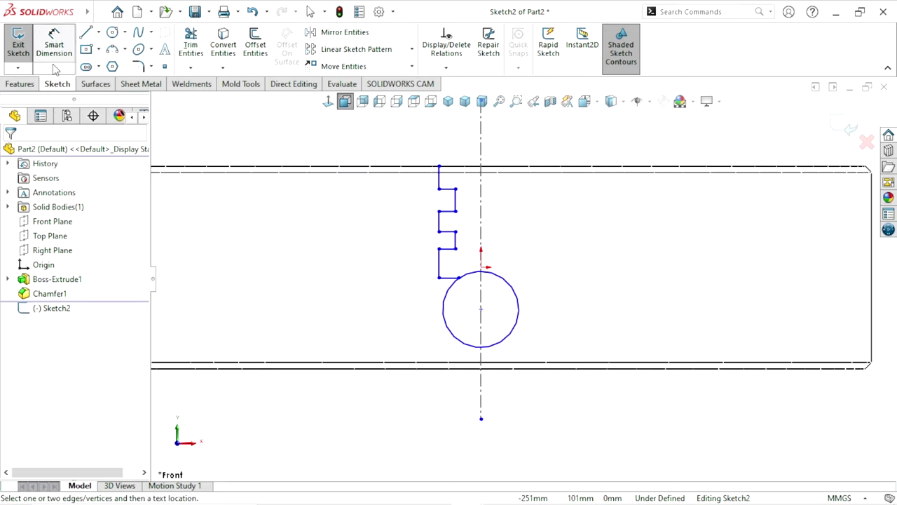
{"action": "scroll", "coordinate": [529, 322], "scroll_direction": "up", "scroll_amount": 1}
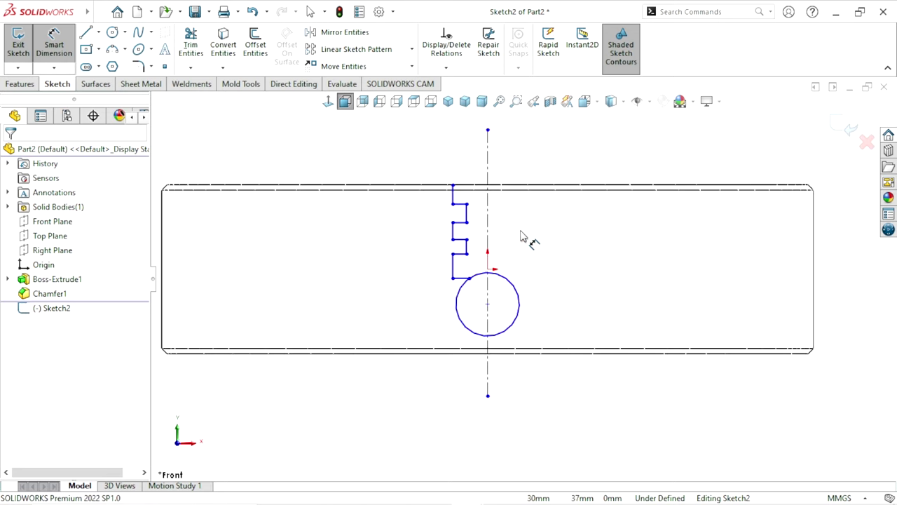
{"action": "scroll", "coordinate": [524, 240], "scroll_direction": "down", "scroll_amount": 1}
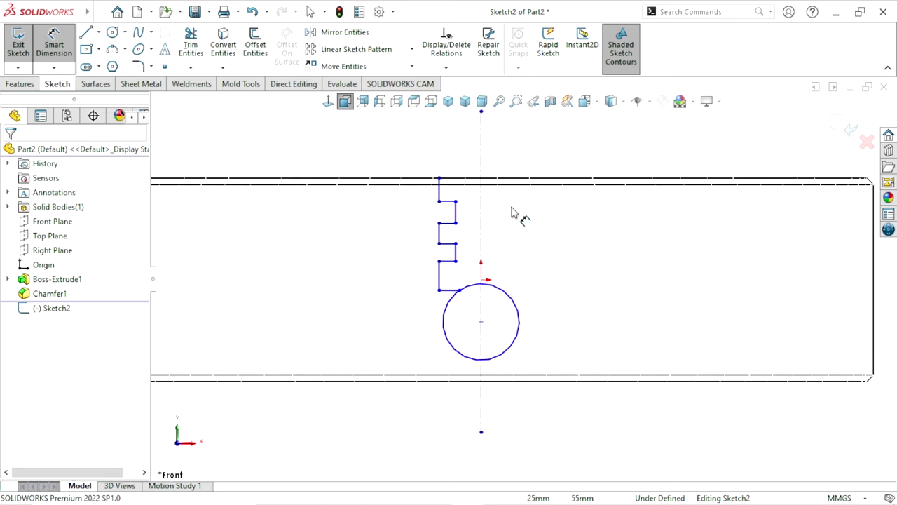
{"action": "scroll", "coordinate": [514, 246], "scroll_direction": "up", "scroll_amount": 1}
{"action": "scroll", "coordinate": [520, 172], "scroll_direction": "down", "scroll_amount": 1}
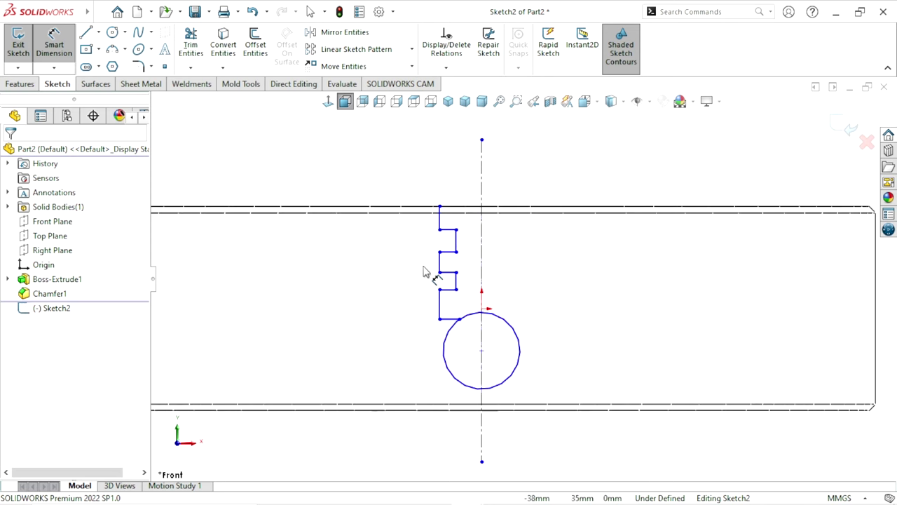
{"action": "left_click", "coordinate": [440, 220]}
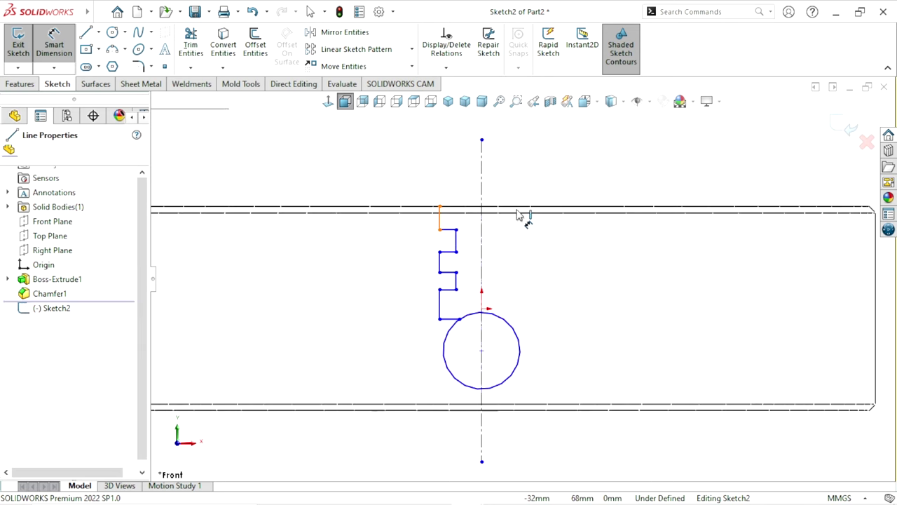
{"action": "left_click", "coordinate": [483, 195]}
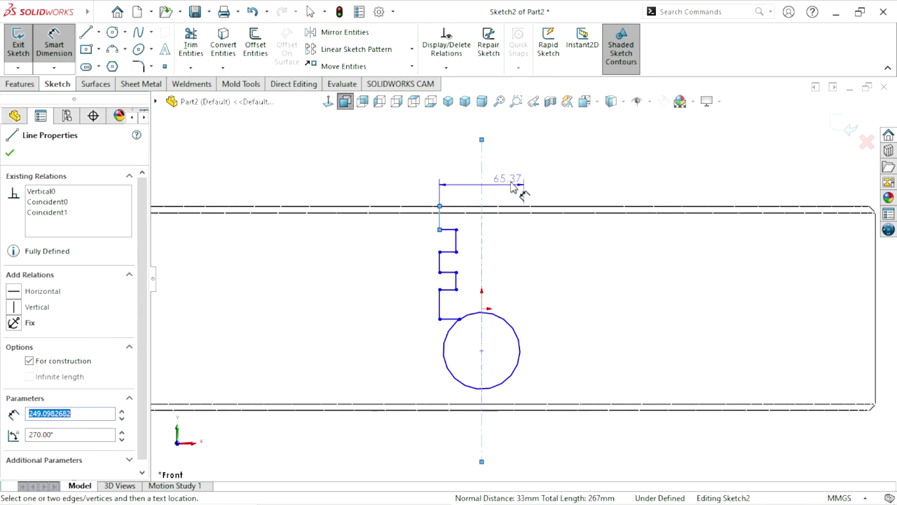
{"action": "left_click", "coordinate": [563, 141]}
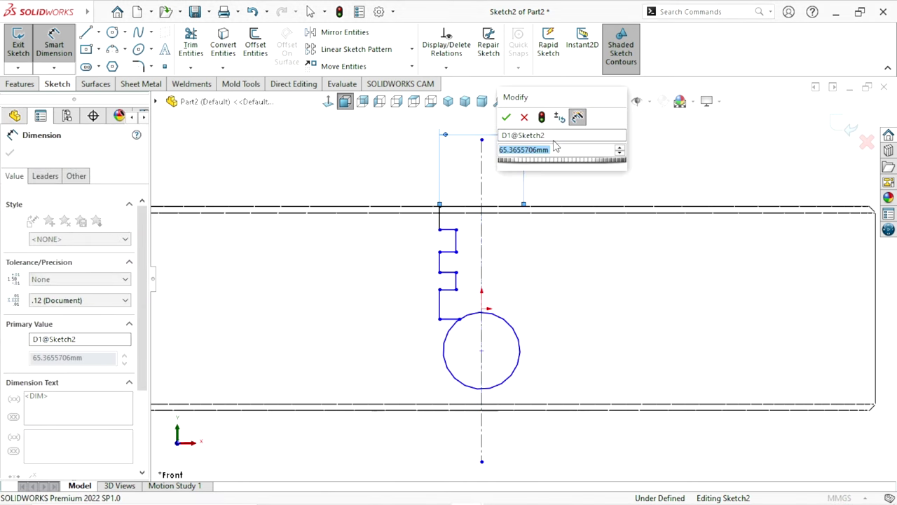
{"action": "type", "text": "49"}
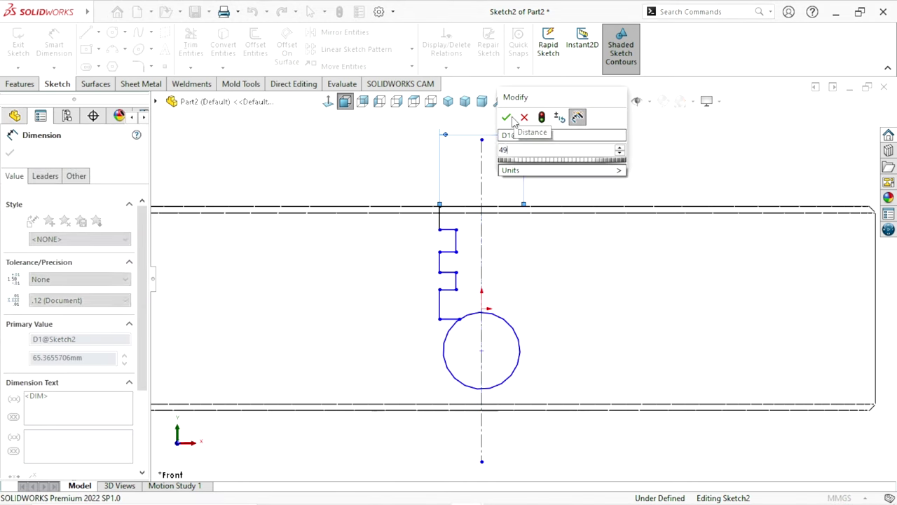
{"action": "left_click", "coordinate": [506, 118]}
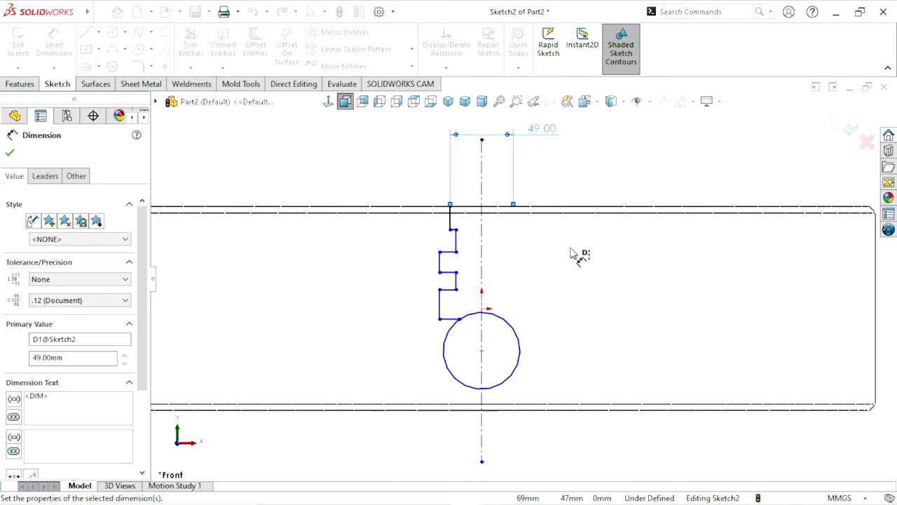
Dimension the inner step line 34 mm from the centerline.
{"action": "scroll", "coordinate": [541, 250], "scroll_direction": "down", "scroll_amount": 1}
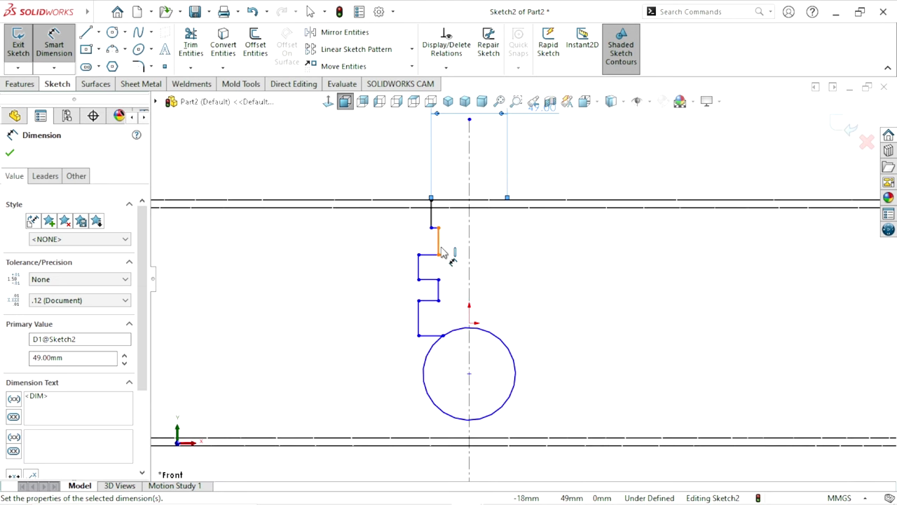
{"action": "left_click", "coordinate": [479, 249]}
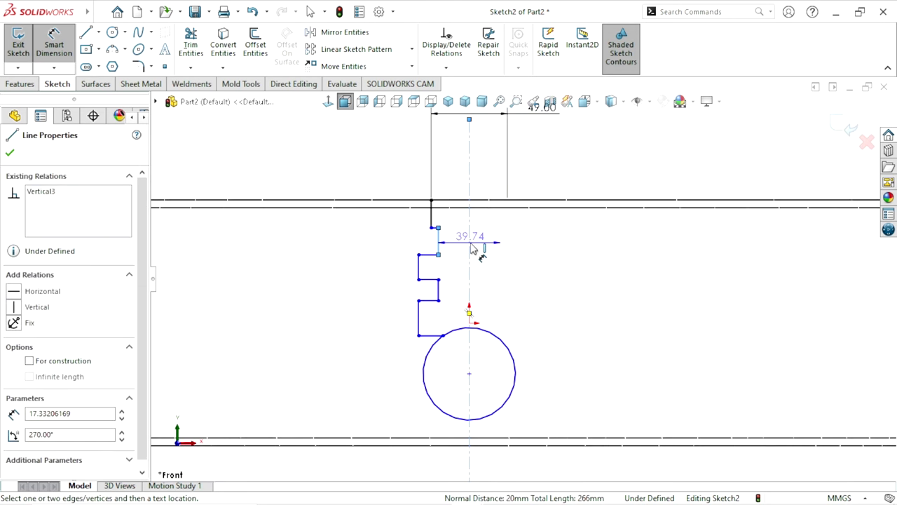
{"action": "left_click", "coordinate": [518, 244]}
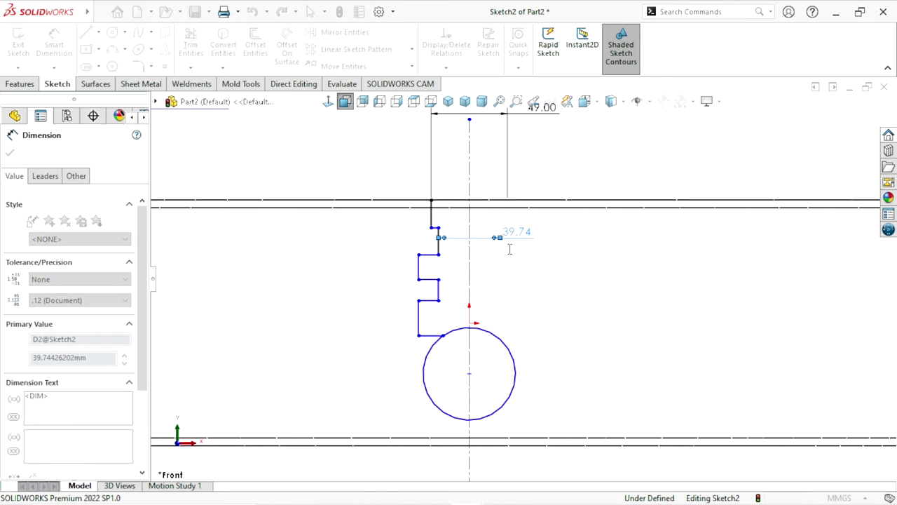
{"action": "type", "text": "34"}
{"action": "key", "text": "Return"}
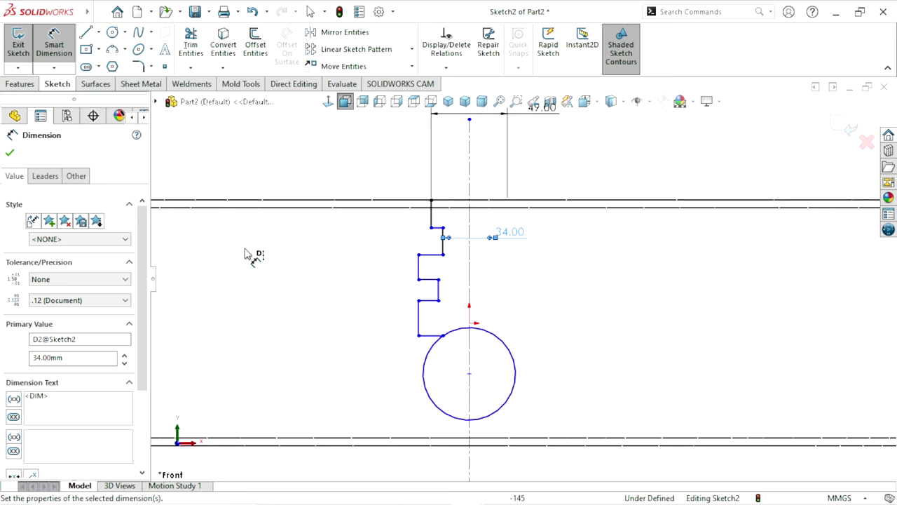
{"action": "left_click", "coordinate": [9, 152]}
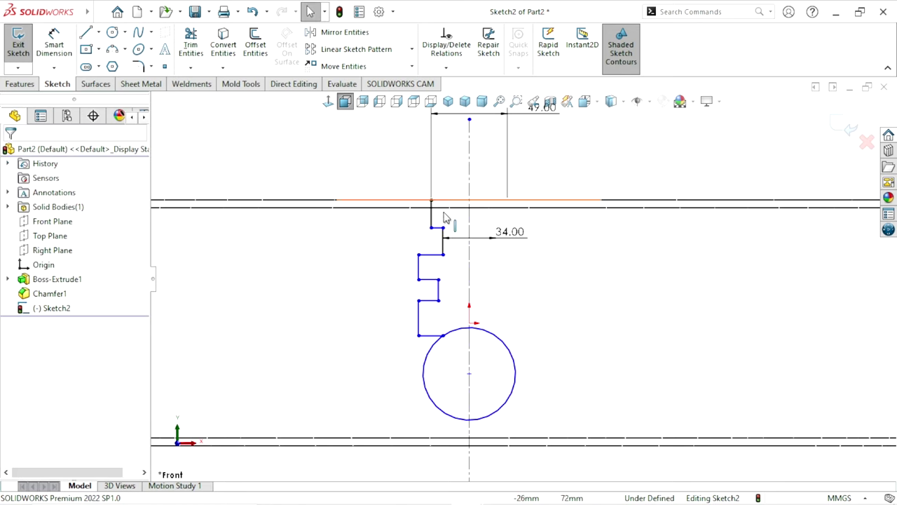
Select the inner step lines of the stepped profile.
{"action": "scroll", "coordinate": [521, 300], "scroll_direction": "up", "scroll_amount": 1}
{"action": "scroll", "coordinate": [521, 300], "scroll_direction": "down", "scroll_amount": 2}
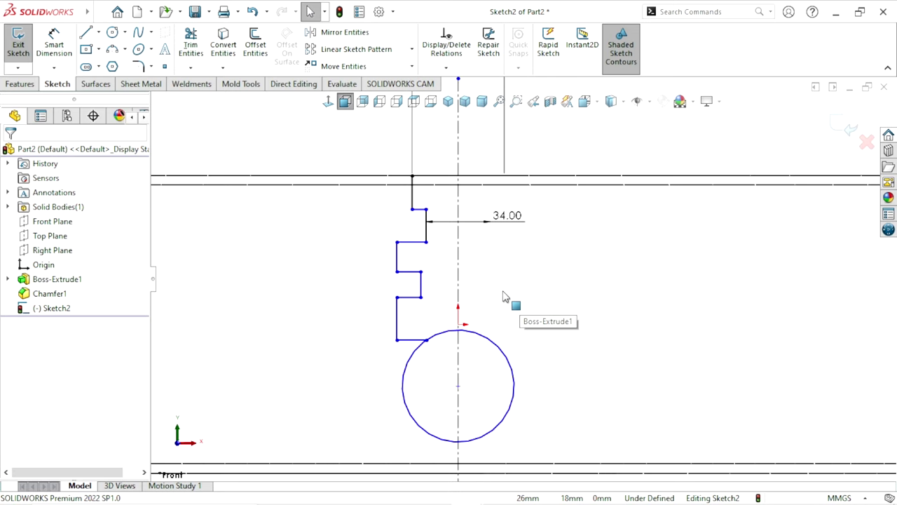
{"action": "left_click", "coordinate": [428, 236]}
{"action": "left_click", "coordinate": [422, 287]}
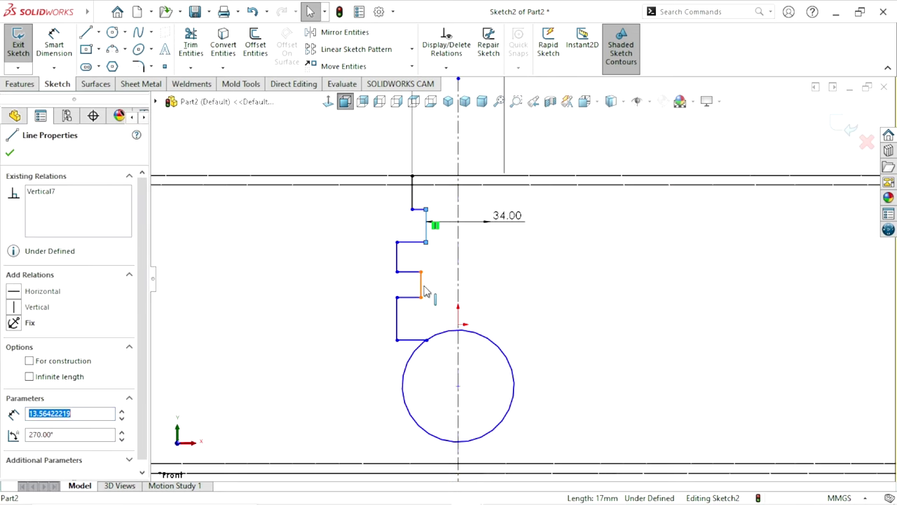
{"action": "left_click", "coordinate": [396, 281], "text": "ctrl"}
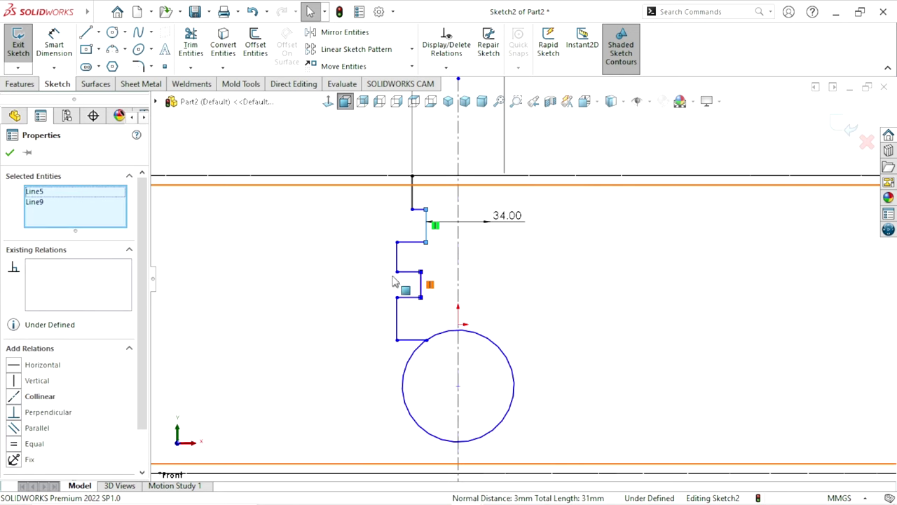
Make the inner step lines collinear, then make the three outer vertical lines collinear.
{"action": "left_click", "coordinate": [17, 400]}
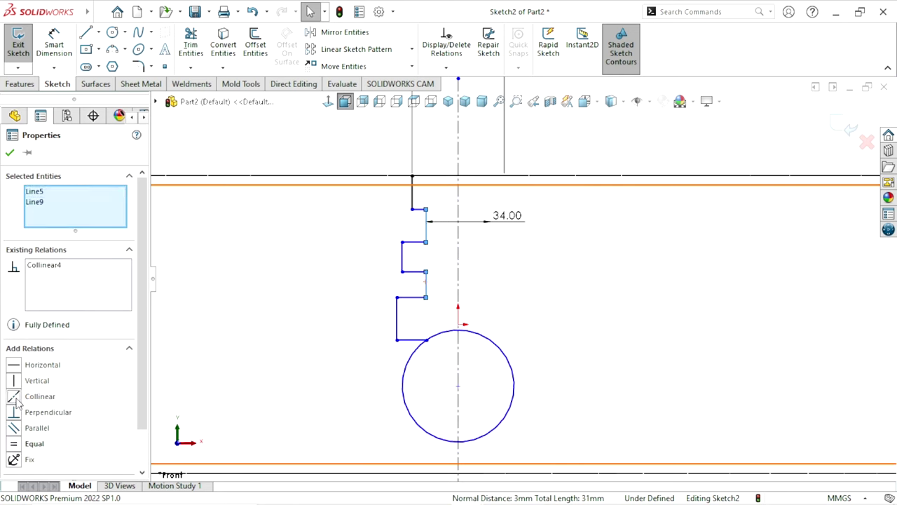
{"action": "left_click", "coordinate": [9, 154]}
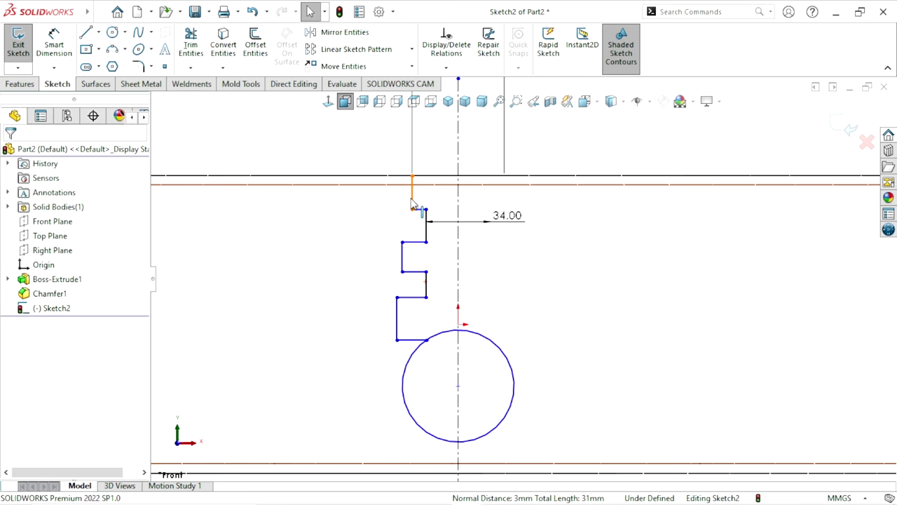
{"action": "left_click", "coordinate": [413, 200]}
{"action": "left_click", "coordinate": [403, 259], "text": "ctrl"}
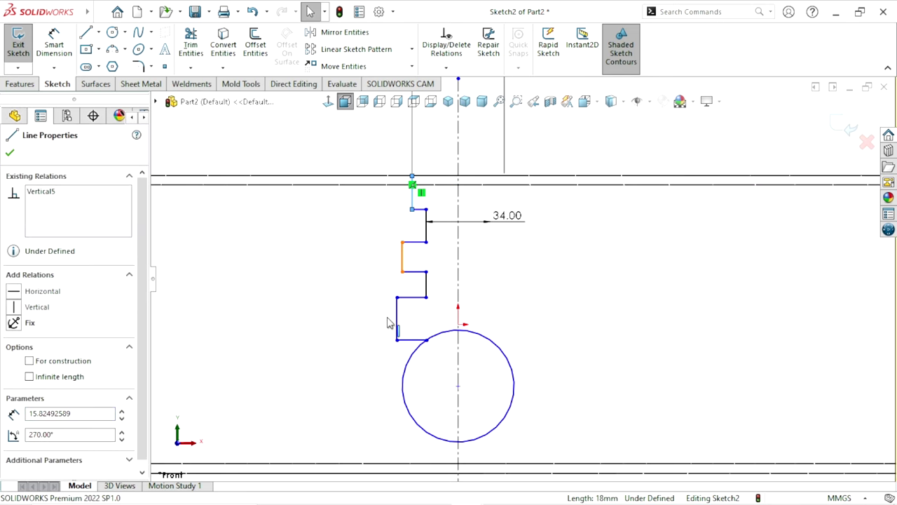
{"action": "left_click", "coordinate": [397, 319], "text": "ctrl"}
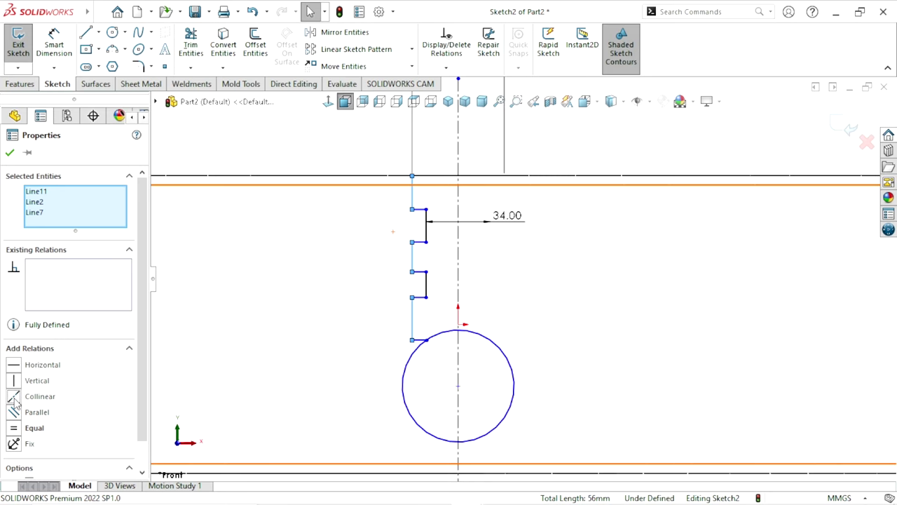
{"action": "left_click", "coordinate": [301, 166]}
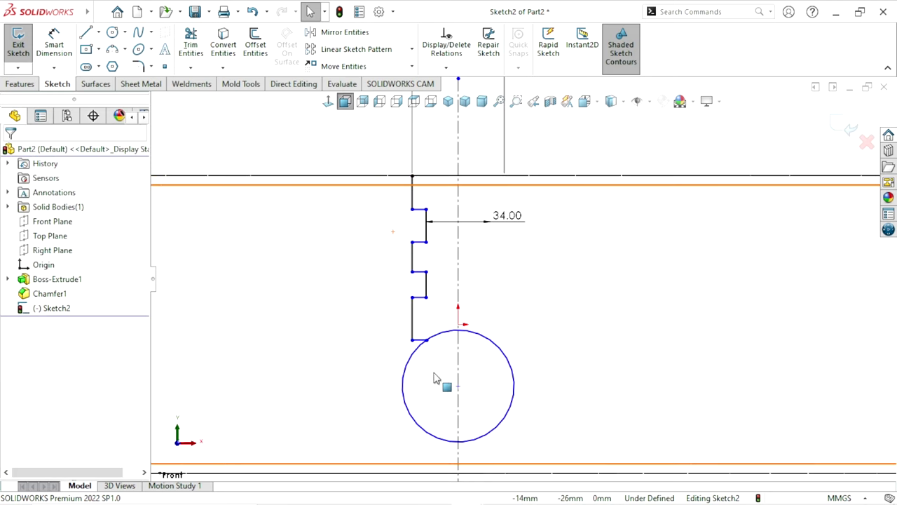
{"action": "scroll", "coordinate": [449, 386], "scroll_direction": "up", "scroll_amount": 1}
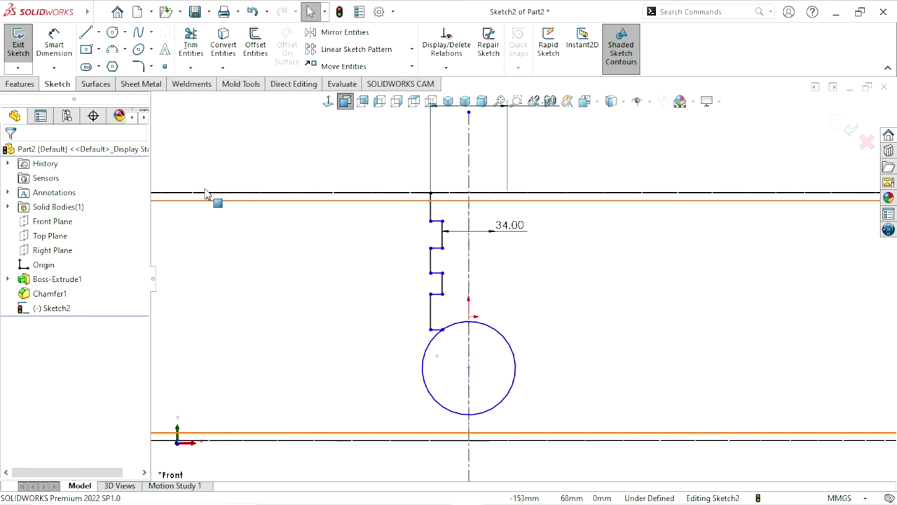
{"action": "left_click", "coordinate": [54, 45]}
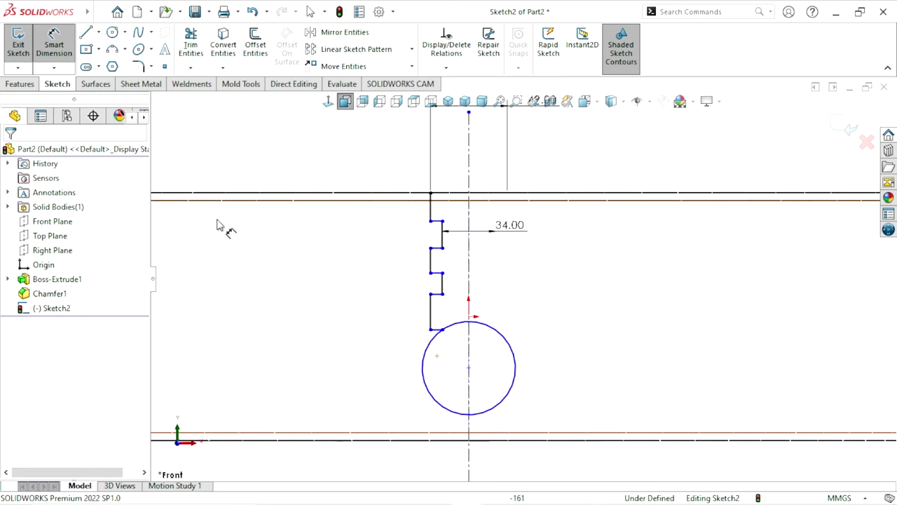
{"action": "left_click", "coordinate": [491, 193]}
{"action": "left_click", "coordinate": [468, 367]}
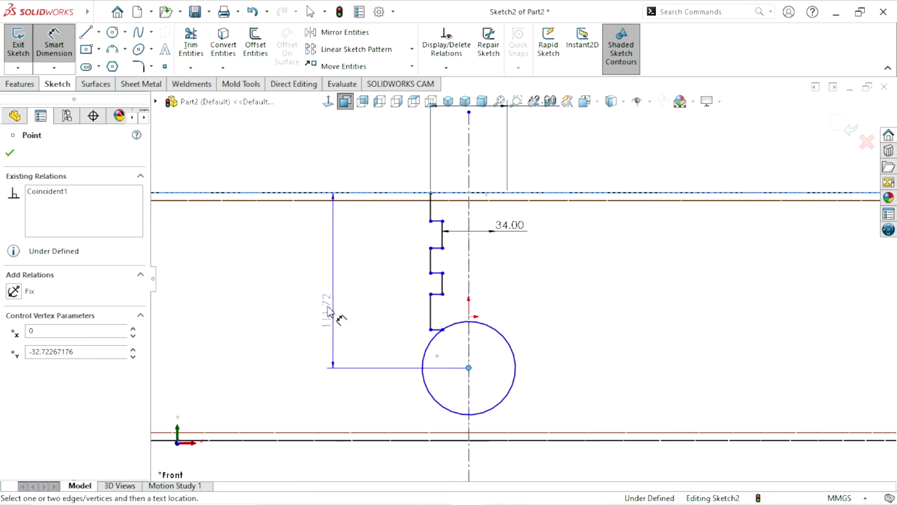
{"action": "left_click", "coordinate": [325, 303]}
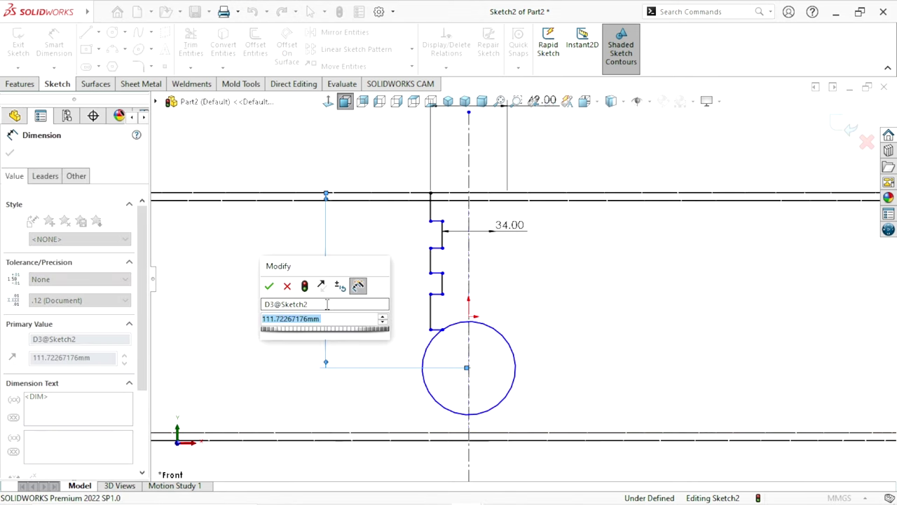
{"action": "type", "text": "79"}
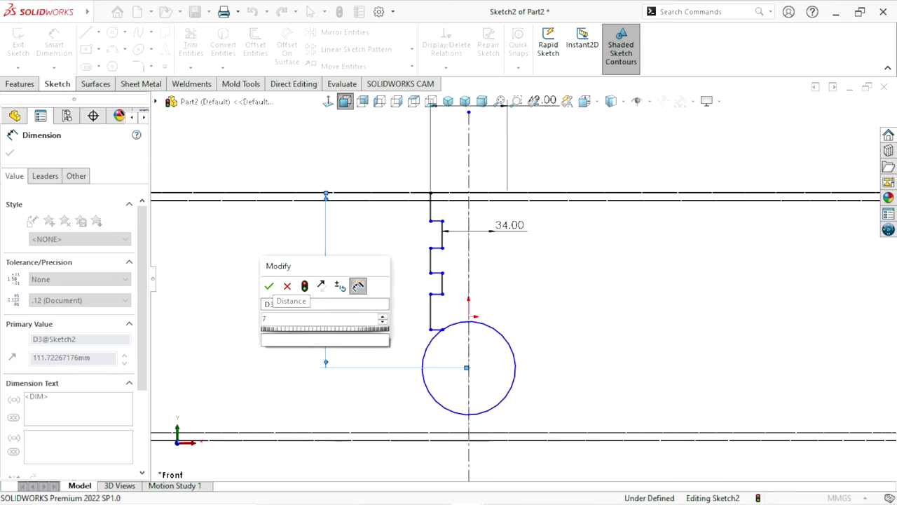
{"action": "key", "text": "Return"}
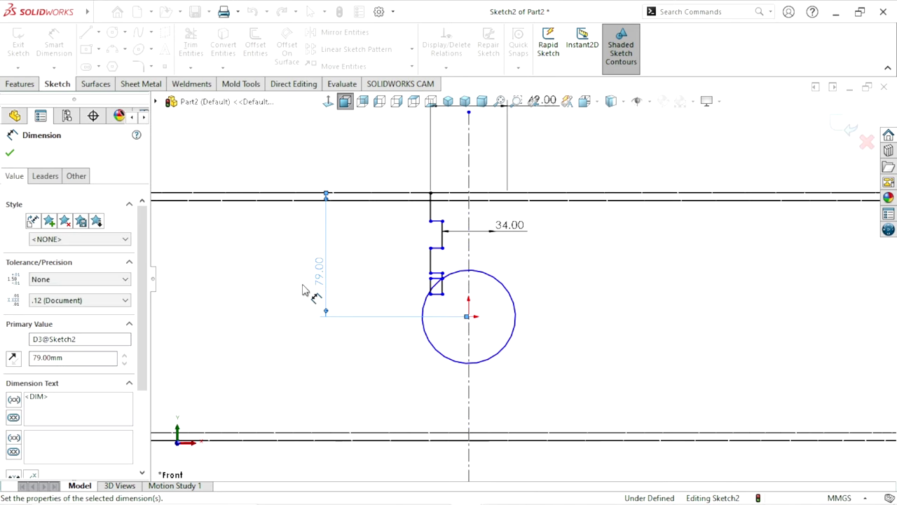
{"action": "scroll", "coordinate": [575, 354], "scroll_direction": "up", "scroll_amount": 4}
{"action": "scroll", "coordinate": [513, 400], "scroll_direction": "down", "scroll_amount": 1}
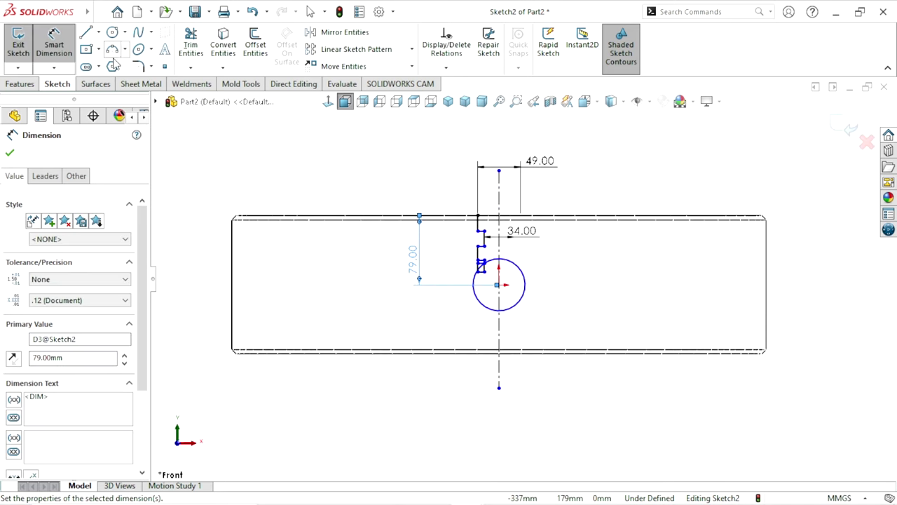
{"action": "left_click", "coordinate": [252, 12]}
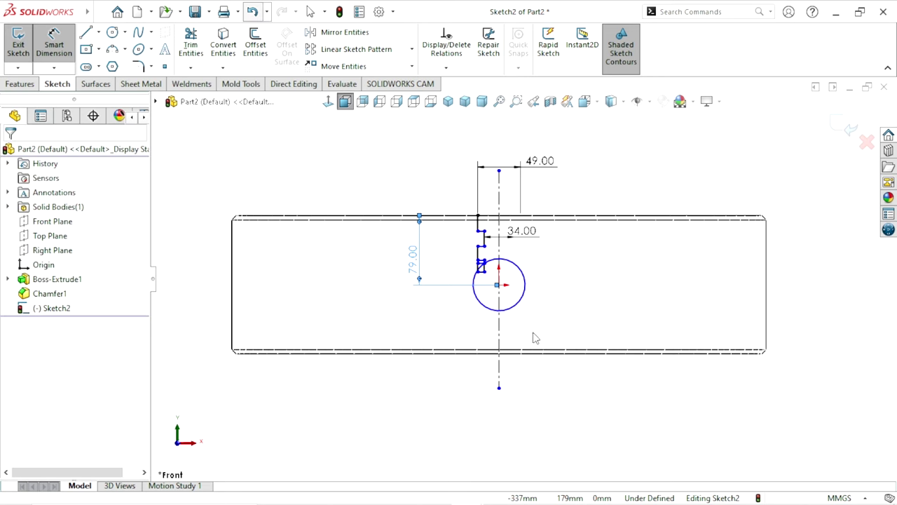
{"action": "scroll", "coordinate": [533, 287], "scroll_direction": "down", "scroll_amount": 2}
{"action": "left_click", "coordinate": [371, 283]}
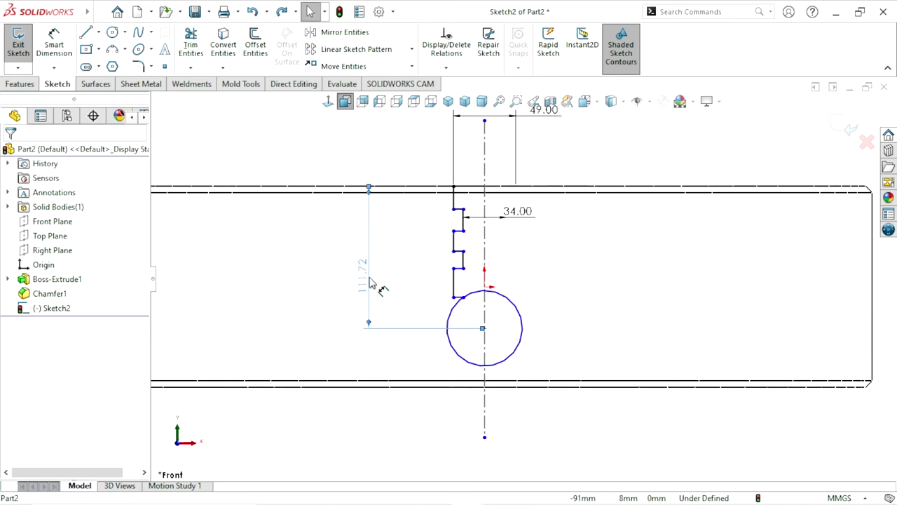
{"action": "key", "text": "Delete"}
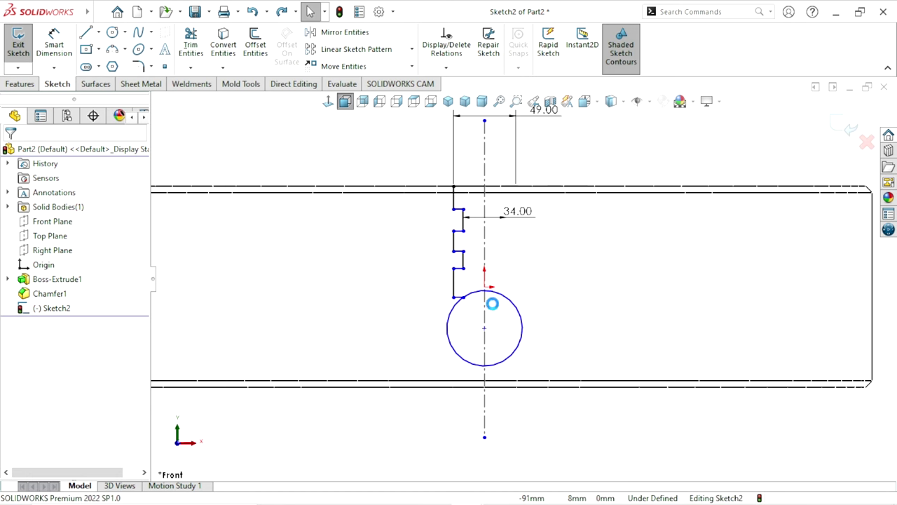
Give the sketched circle a Ø37.20 mm diameter dimension.
{"action": "left_click", "coordinate": [55, 46]}
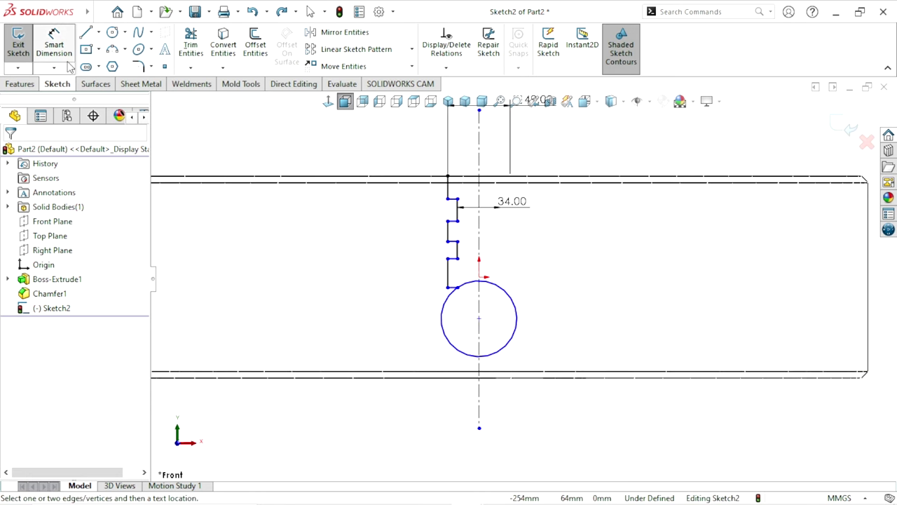
{"action": "left_click", "coordinate": [514, 339]}
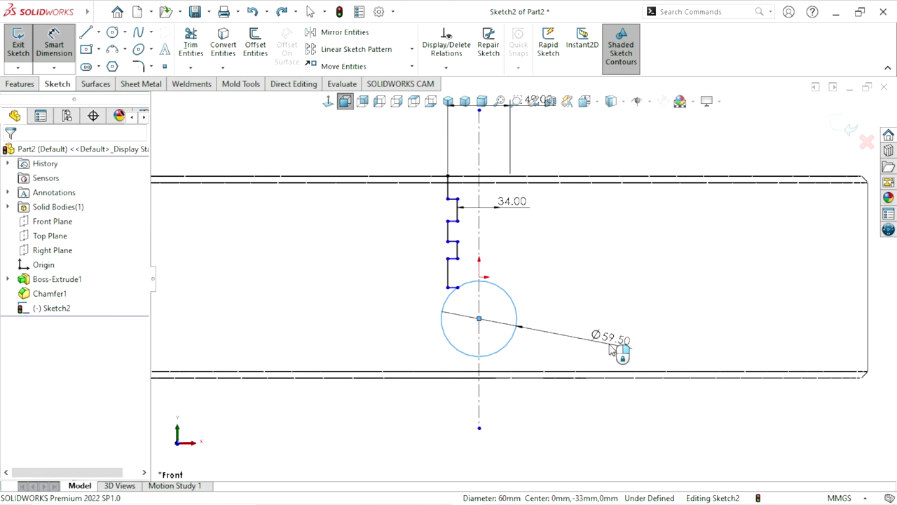
{"action": "left_click", "coordinate": [610, 351]}
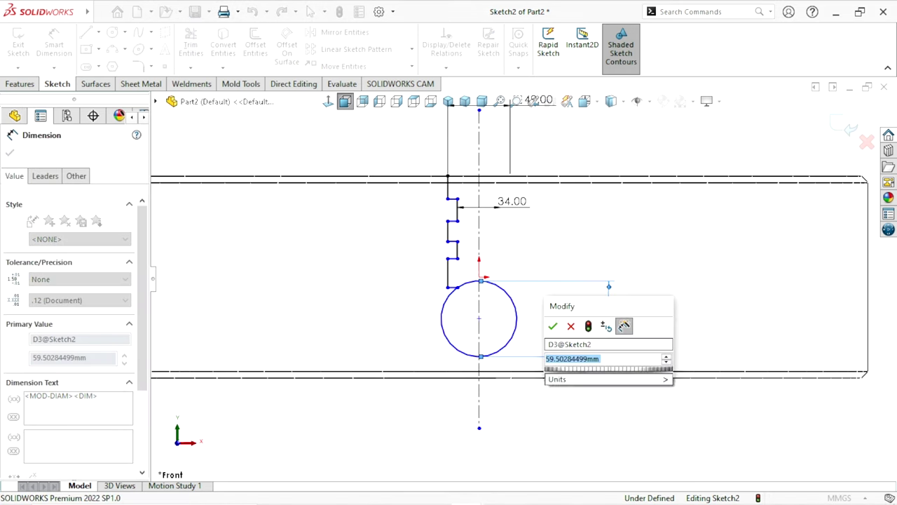
{"action": "type", "text": "37.20"}
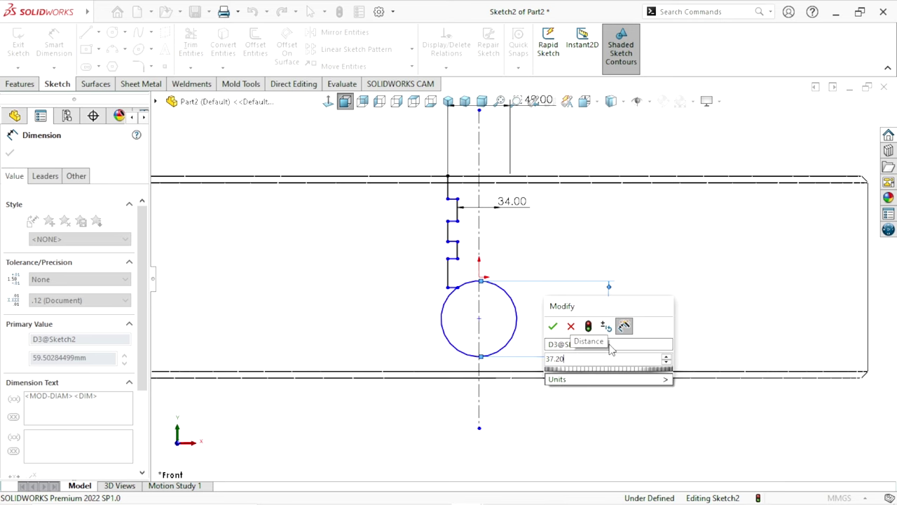
{"action": "left_click", "coordinate": [552, 327]}
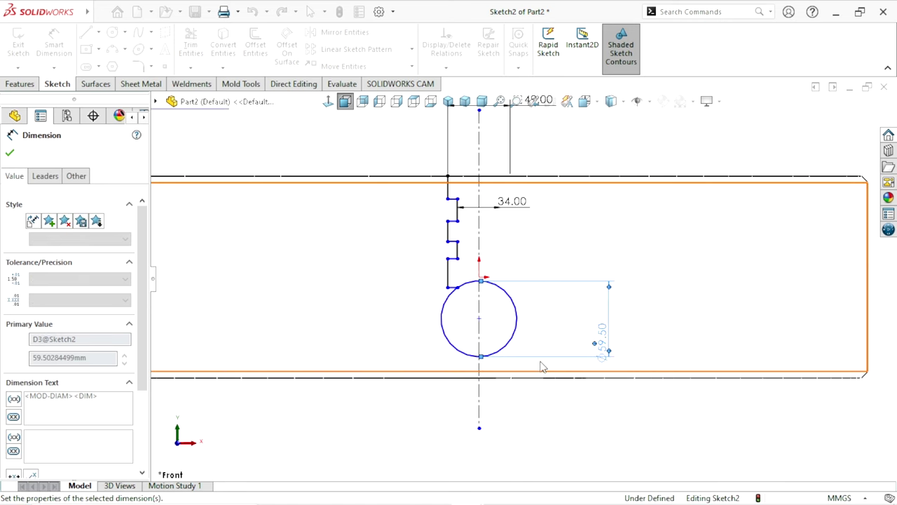
{"action": "scroll", "coordinate": [561, 306], "scroll_direction": "up", "scroll_amount": 2}
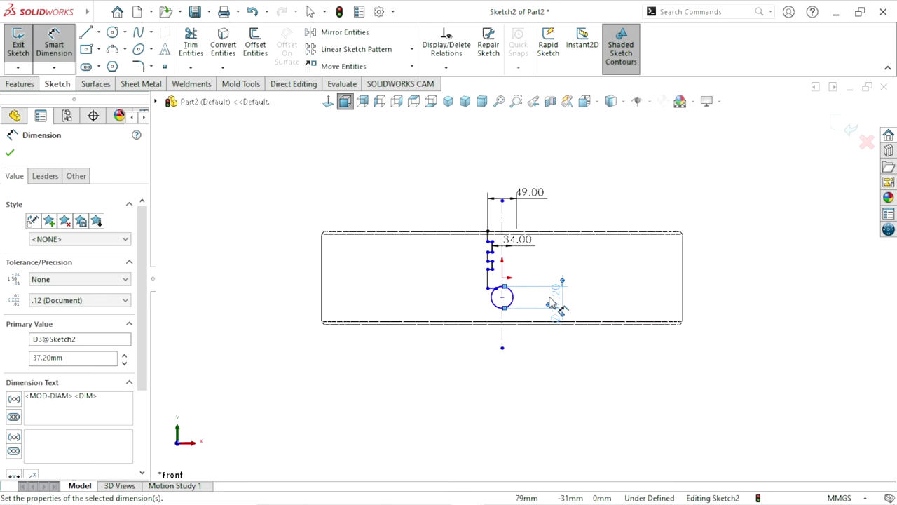
{"action": "scroll", "coordinate": [474, 250], "scroll_direction": "down", "scroll_amount": 3}
{"action": "scroll", "coordinate": [482, 279], "scroll_direction": "up", "scroll_amount": 1}
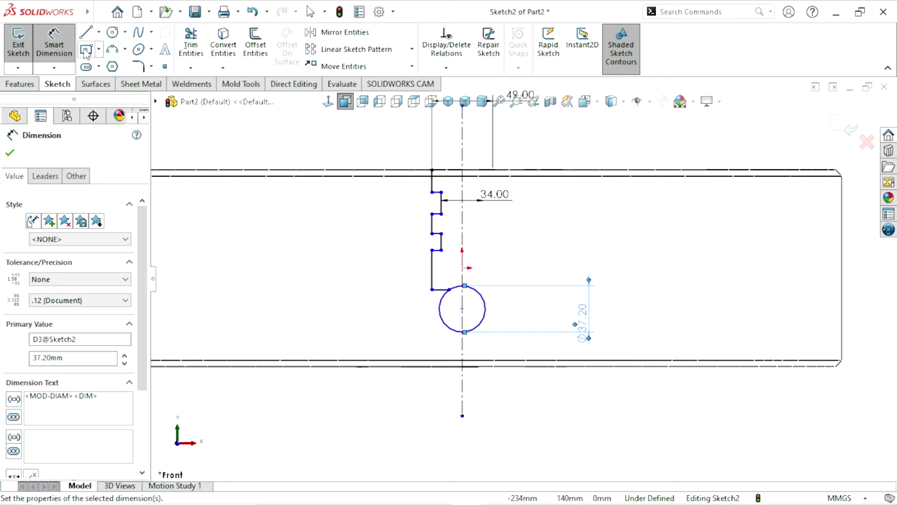
Dimension the two lower vertical step lines at 13.20 mm and 14 mm.
{"action": "left_click", "coordinate": [432, 279]}
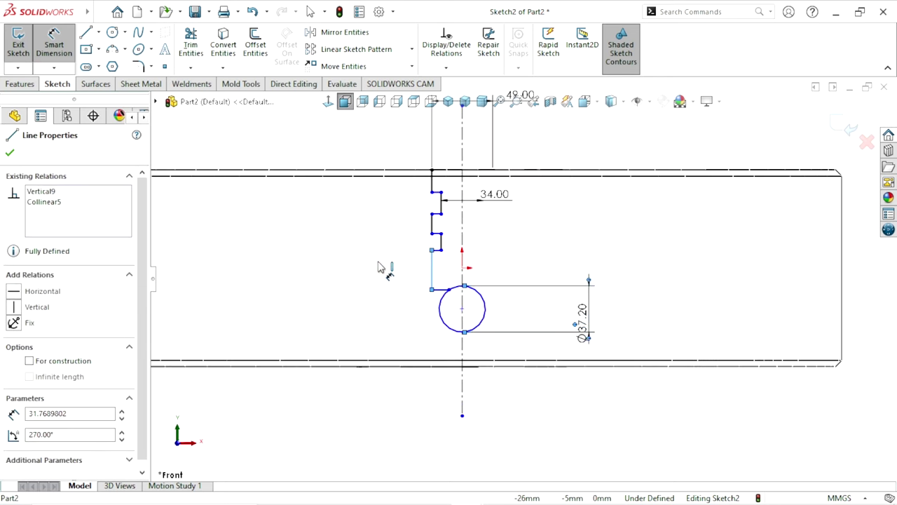
{"action": "left_click", "coordinate": [369, 228]}
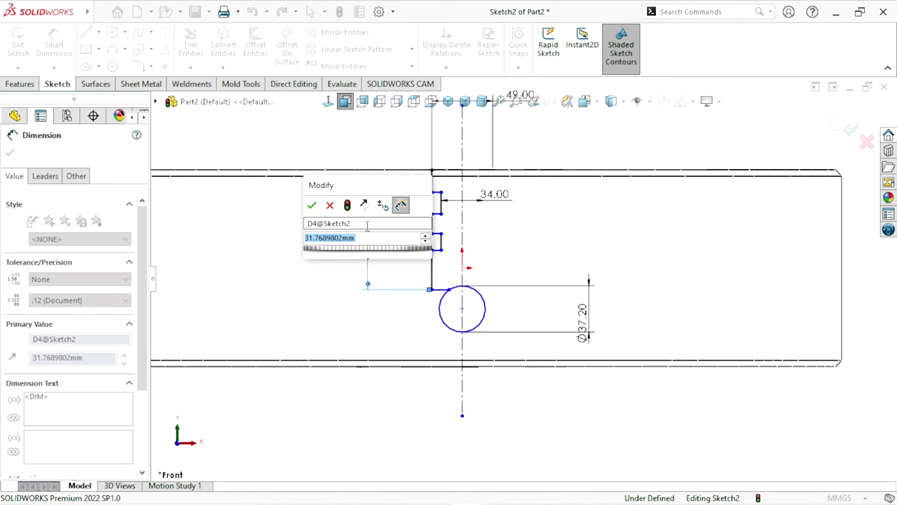
{"action": "type", "text": "13.2"}
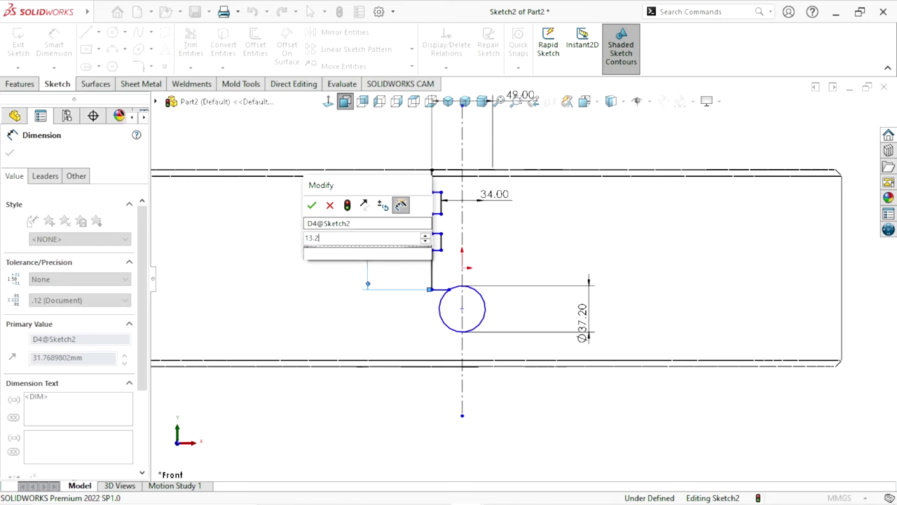
{"action": "type", "text": "0"}
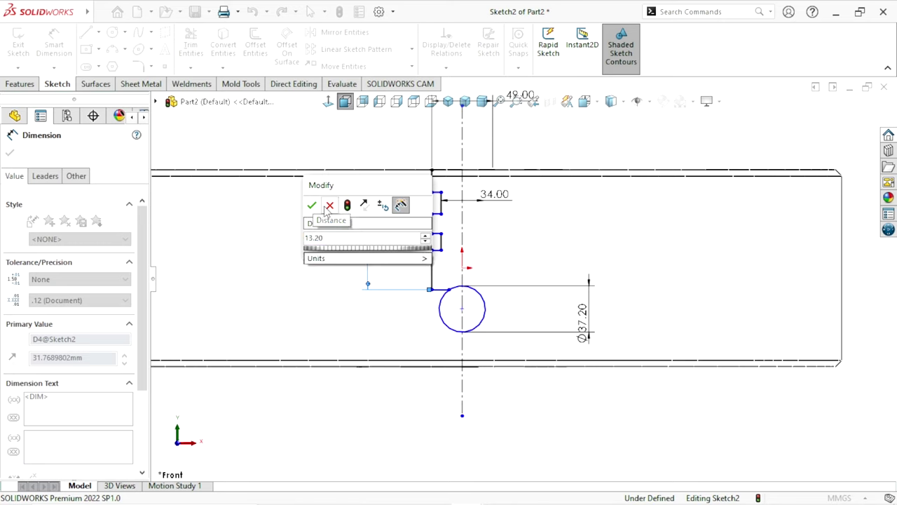
{"action": "left_click", "coordinate": [312, 205]}
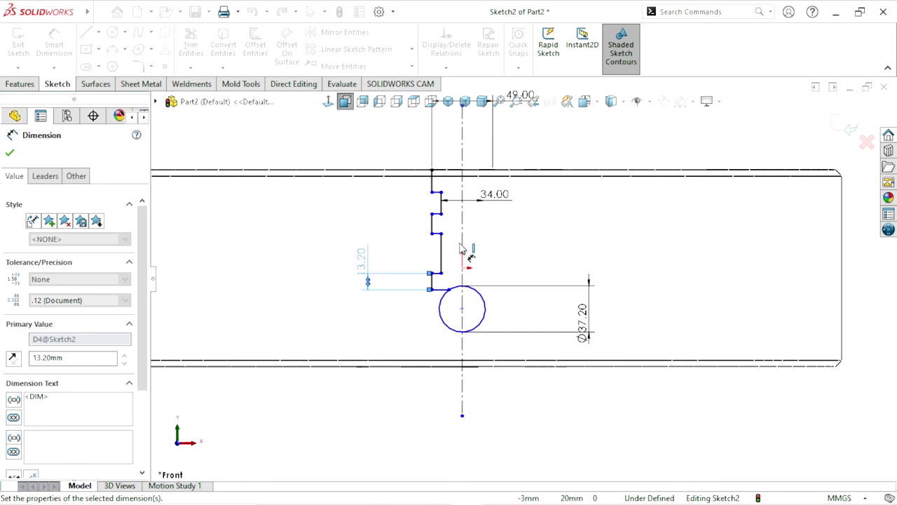
{"action": "scroll", "coordinate": [462, 245], "scroll_direction": "down", "scroll_amount": 2}
{"action": "left_click", "coordinate": [429, 264]}
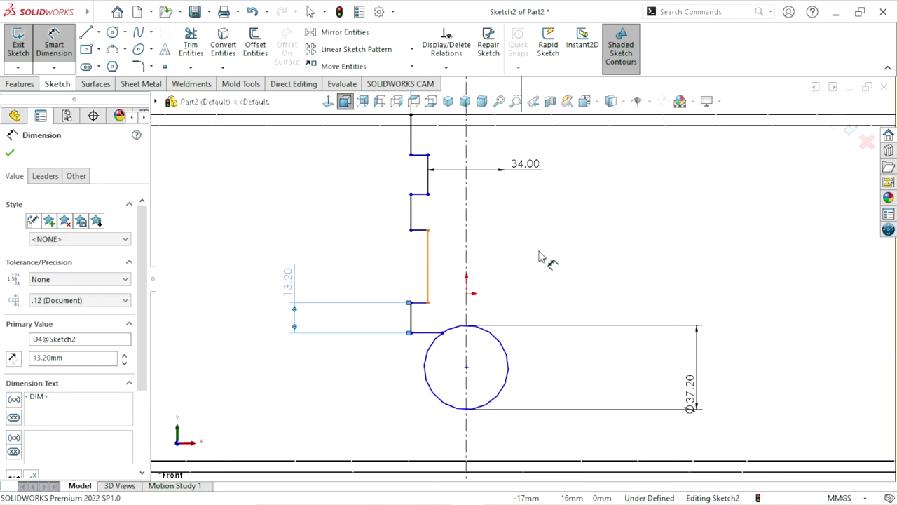
{"action": "left_click", "coordinate": [546, 254]}
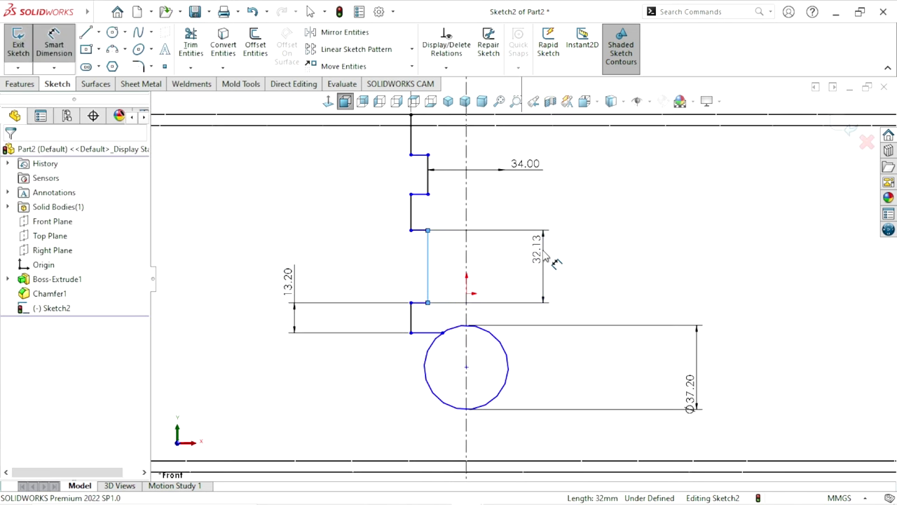
{"action": "type", "text": "14"}
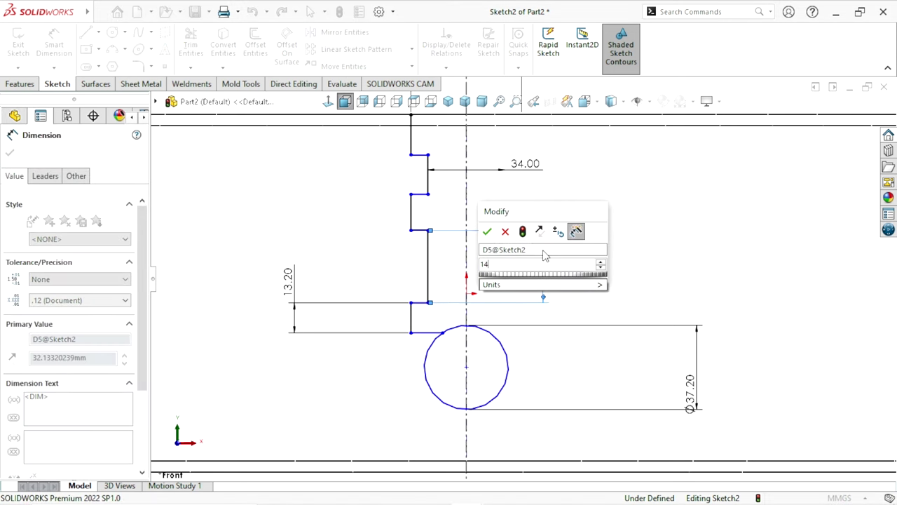
{"action": "key", "text": "Return"}
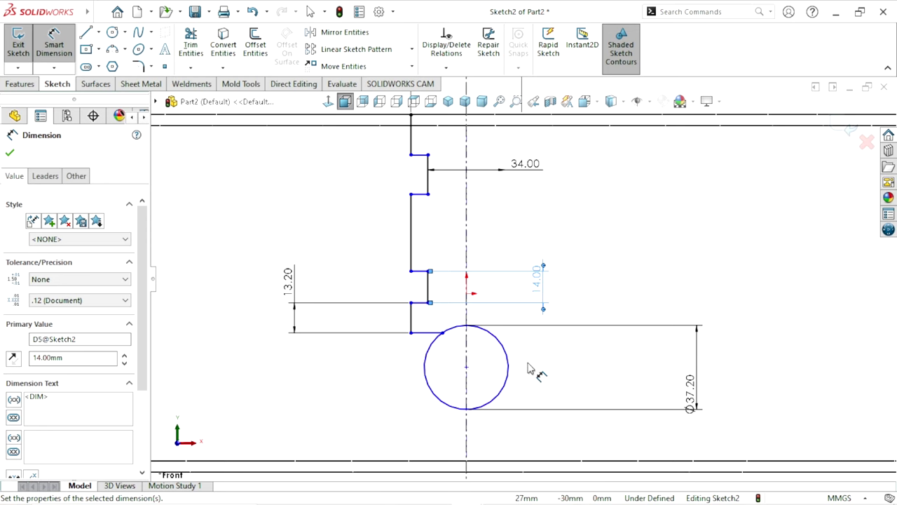
{"action": "scroll", "coordinate": [513, 400], "scroll_direction": "up", "scroll_amount": 2}
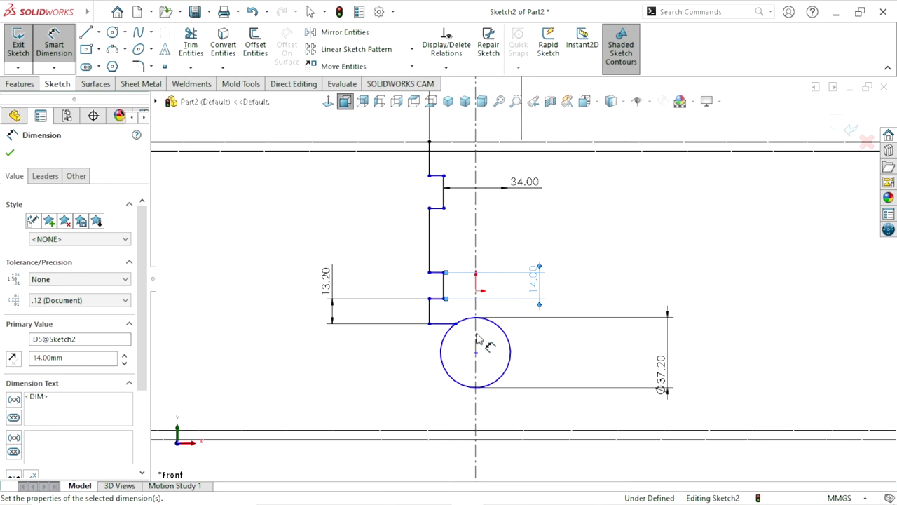
{"action": "left_click", "coordinate": [9, 153]}
Try an Equal relation on the short vertical lines, then dismiss the resulting warning.
{"action": "key", "text": "Escape"}
{"action": "scroll", "coordinate": [471, 361], "scroll_direction": "up", "scroll_amount": 1}
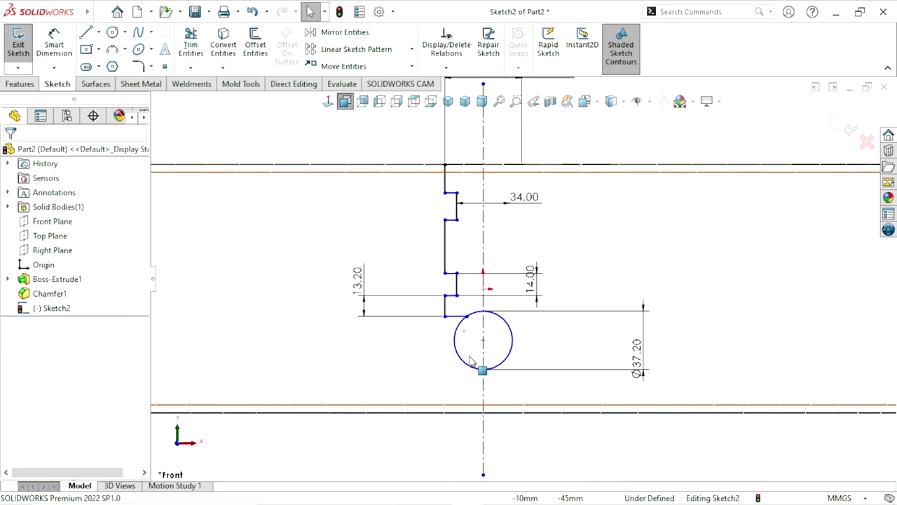
{"action": "scroll", "coordinate": [491, 204], "scroll_direction": "down", "scroll_amount": 1}
{"action": "scroll", "coordinate": [513, 277], "scroll_direction": "up", "scroll_amount": 1}
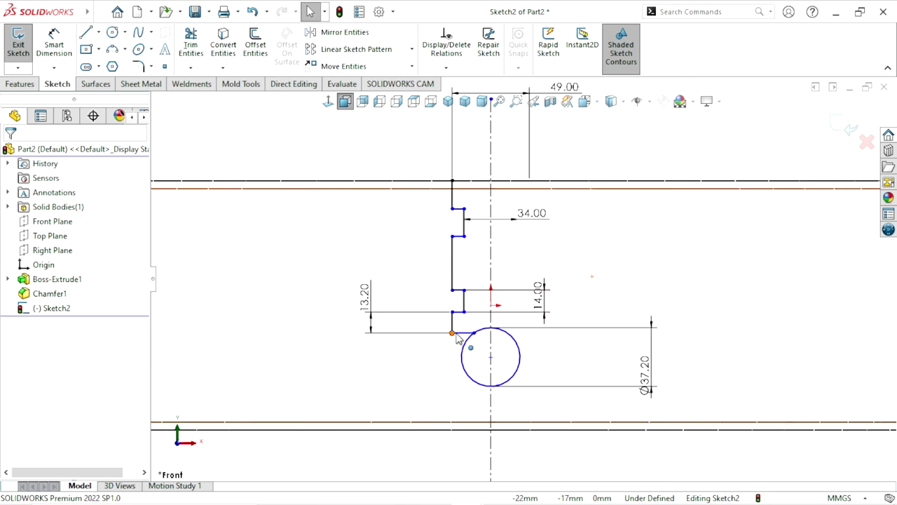
{"action": "middle_click_drag", "start_coordinate": [457, 338], "coordinate": [474, 310], "text": "ctrl"}
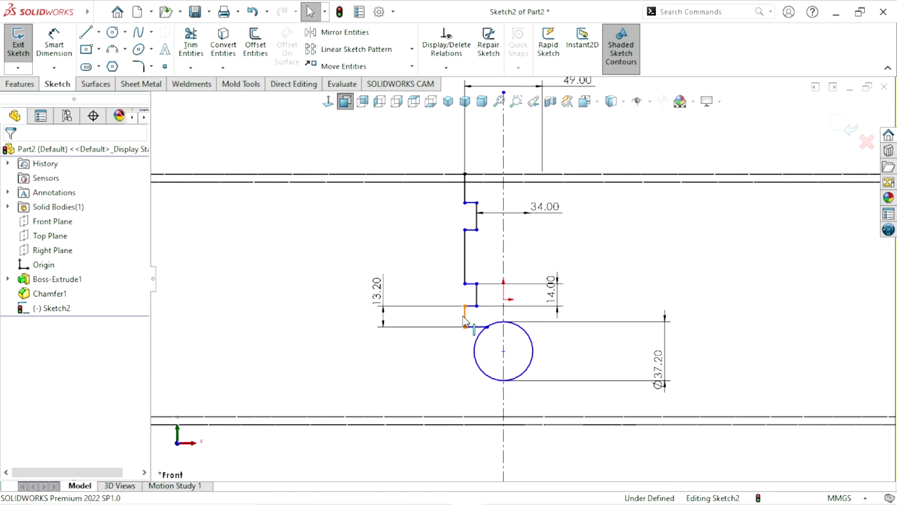
{"action": "left_click", "coordinate": [465, 316]}
{"action": "left_click", "coordinate": [463, 268], "text": "ctrl"}
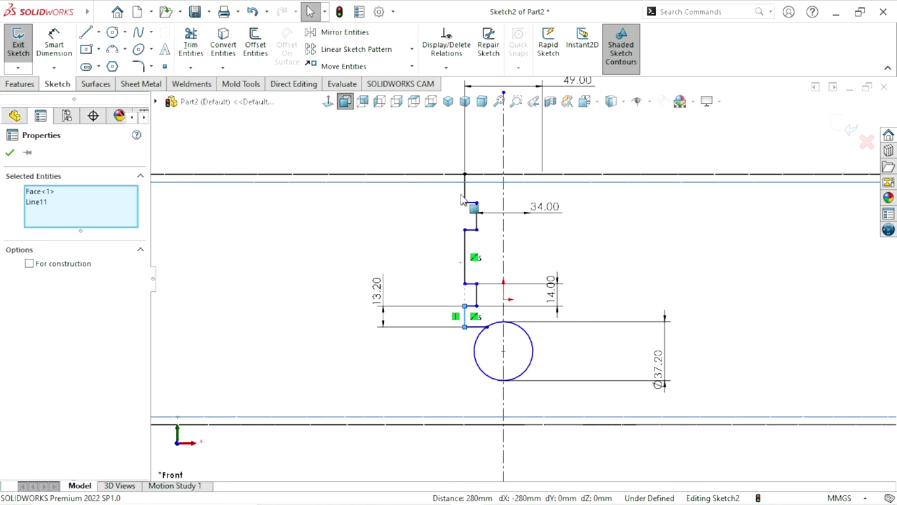
{"action": "left_click", "coordinate": [393, 214], "text": "ctrl"}
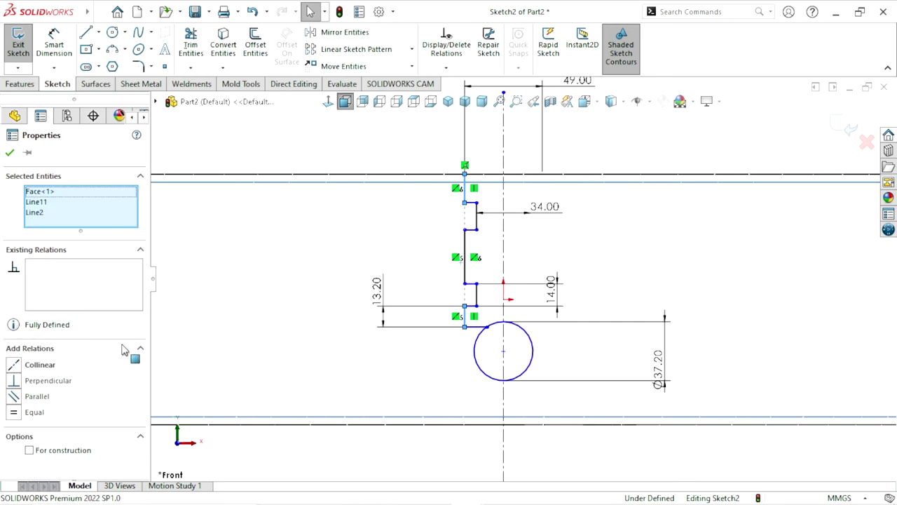
{"action": "left_click", "coordinate": [14, 412]}
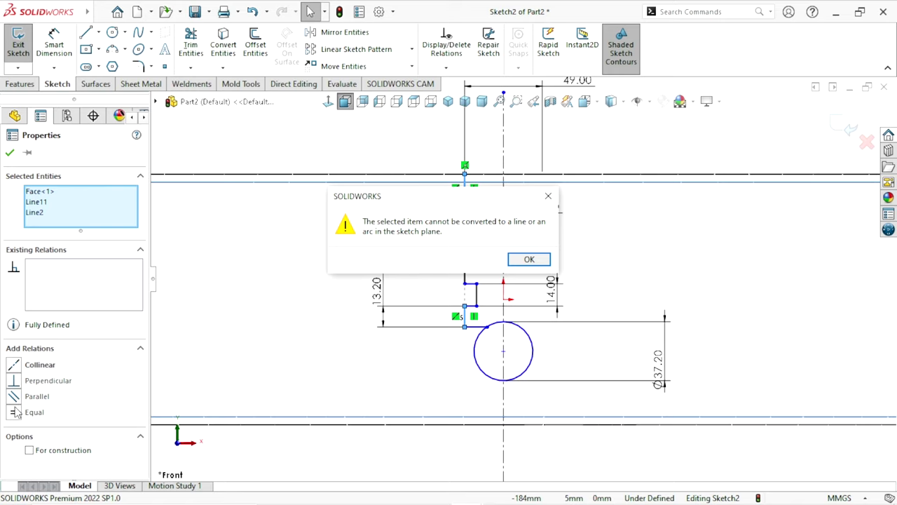
{"action": "left_click", "coordinate": [529, 259]}
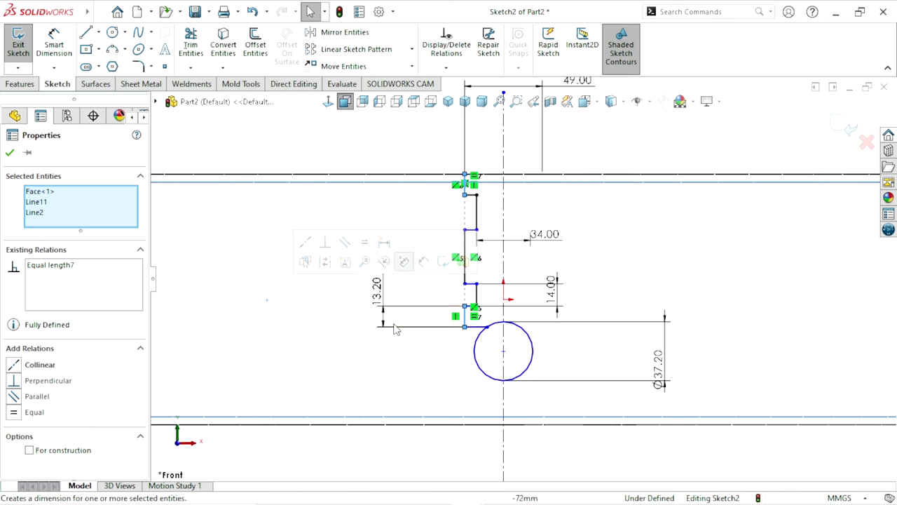
{"action": "left_click", "coordinate": [575, 310]}
Make the top, bottom and middle vertical profile segments equal in length.
{"action": "middle_click_drag", "start_coordinate": [477, 354], "coordinate": [496, 367], "text": "ctrl"}
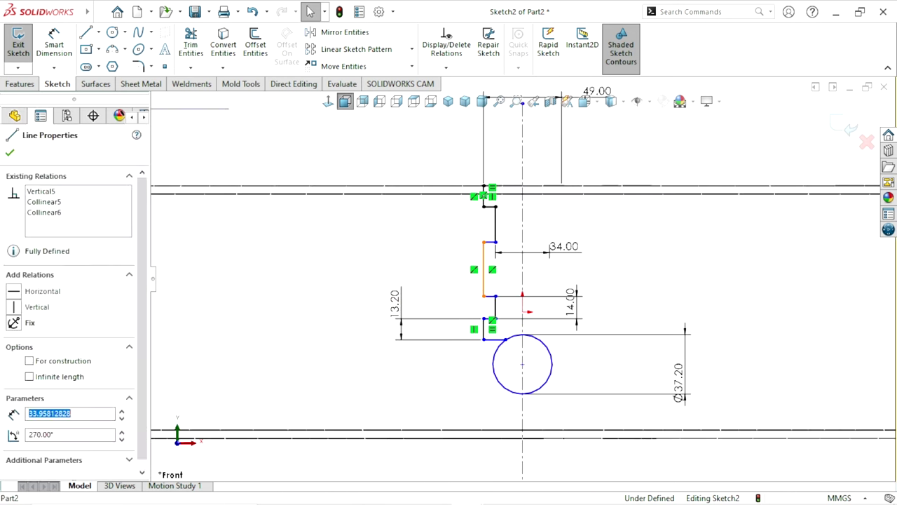
{"action": "left_click", "coordinate": [484, 291]}
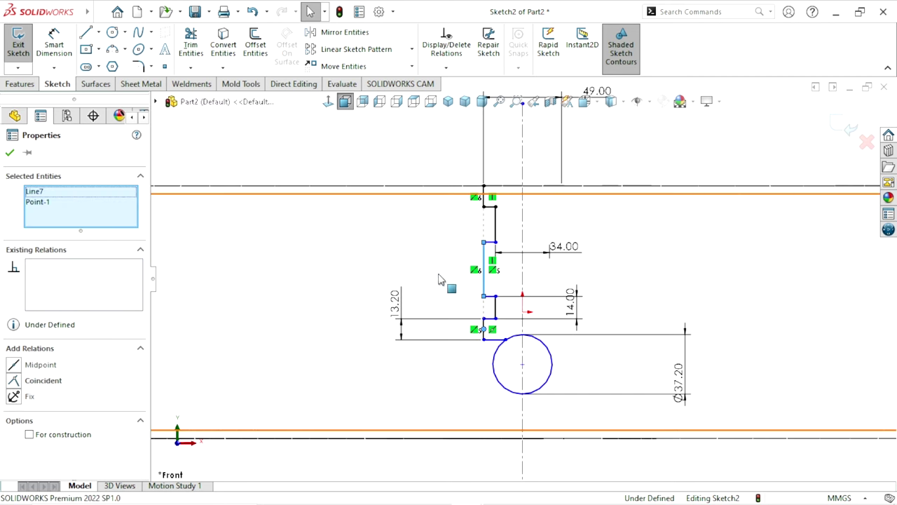
{"action": "scroll", "coordinate": [471, 306], "scroll_direction": "down", "scroll_amount": 2}
{"action": "scroll", "coordinate": [530, 236], "scroll_direction": "down", "scroll_amount": 2}
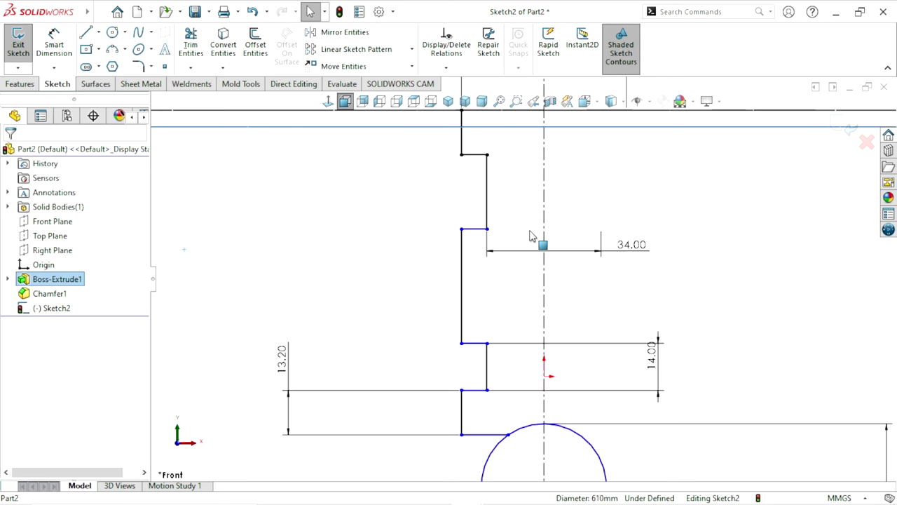
{"action": "left_click", "coordinate": [462, 137]}
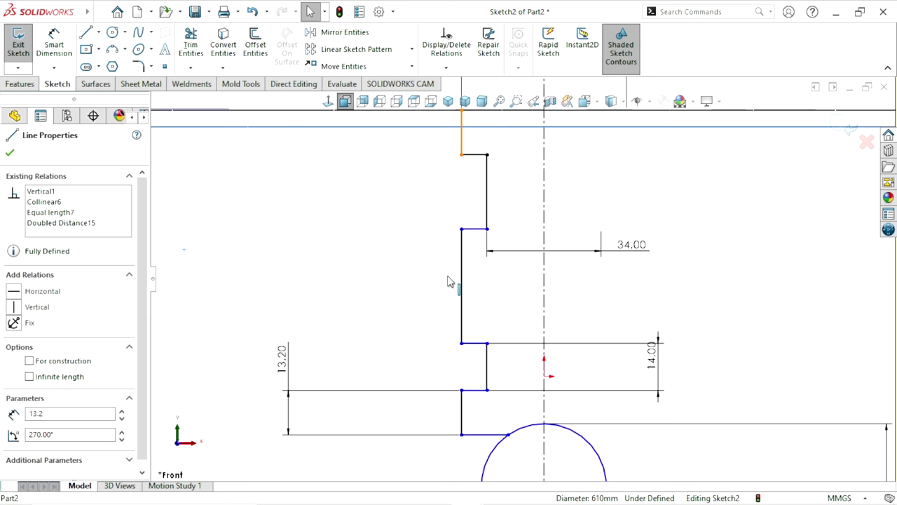
{"action": "left_click", "coordinate": [462, 421], "text": "ctrl"}
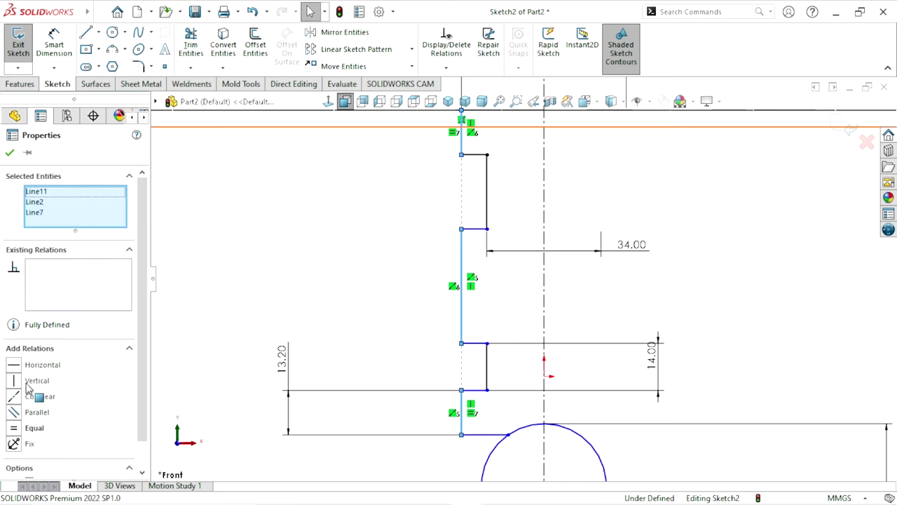
{"action": "left_click", "coordinate": [15, 430]}
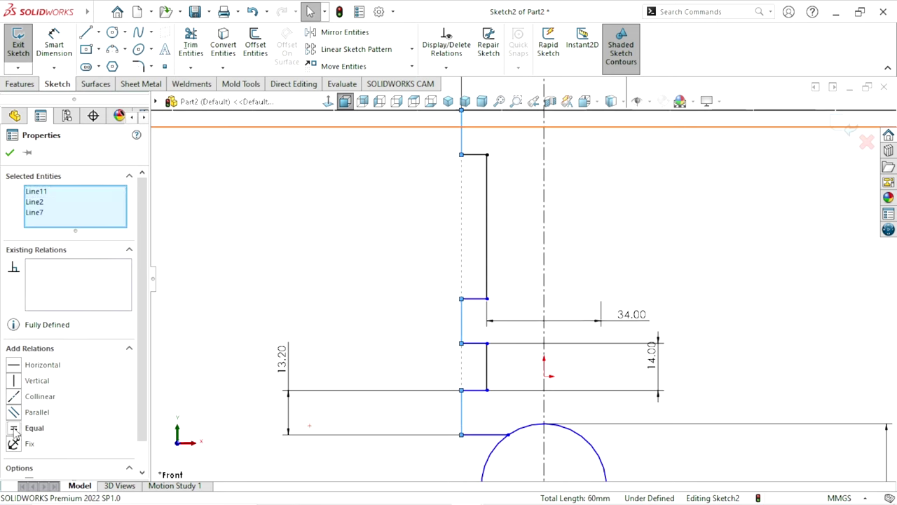
{"action": "scroll", "coordinate": [330, 397], "scroll_direction": "up", "scroll_amount": 3}
{"action": "scroll", "coordinate": [325, 339], "scroll_direction": "down", "scroll_amount": 1}
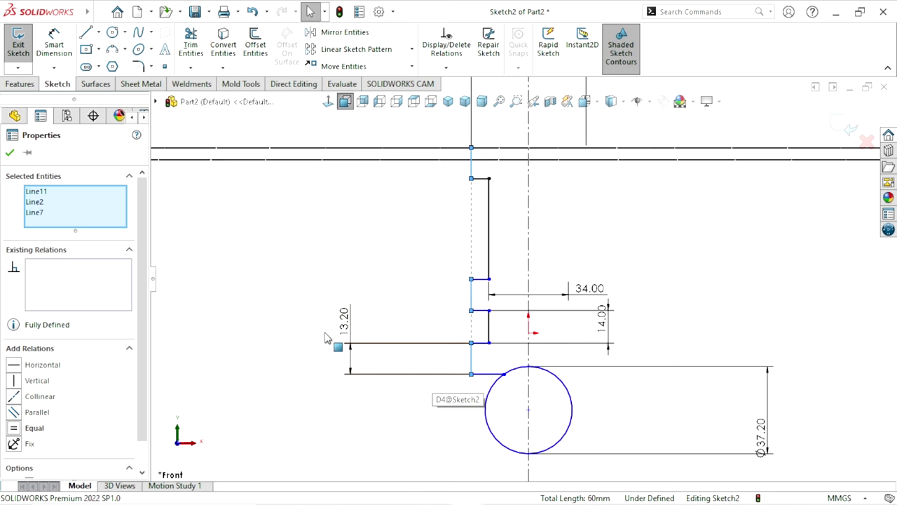
{"action": "left_click", "coordinate": [9, 153]}
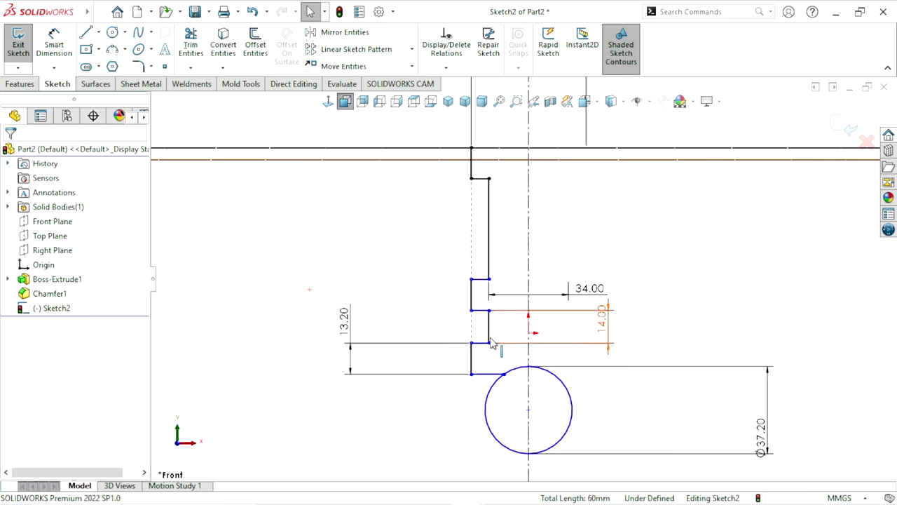
Set the two vertical slot step lines, Line5 and Line9, equal.
{"action": "left_click", "coordinate": [488, 238], "text": "ctrl"}
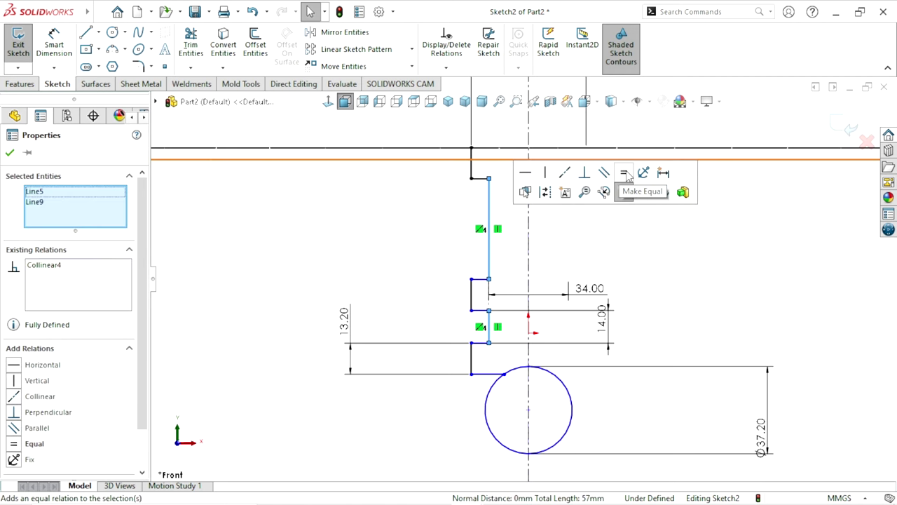
{"action": "left_click", "coordinate": [624, 188]}
{"action": "scroll", "coordinate": [522, 331], "scroll_direction": "up", "scroll_amount": 2}
{"action": "left_click", "coordinate": [366, 344]}
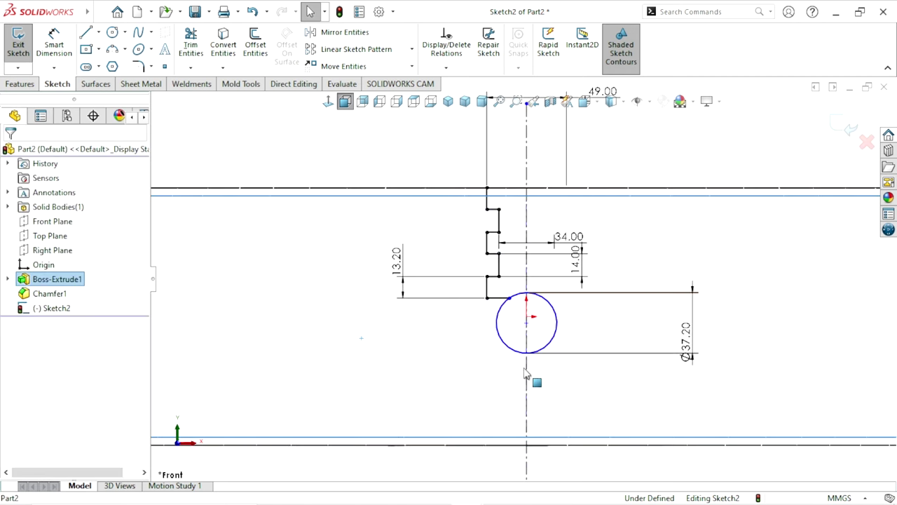
{"action": "scroll", "coordinate": [587, 283], "scroll_direction": "up", "scroll_amount": 1}
{"action": "scroll", "coordinate": [520, 342], "scroll_direction": "down", "scroll_amount": 1}
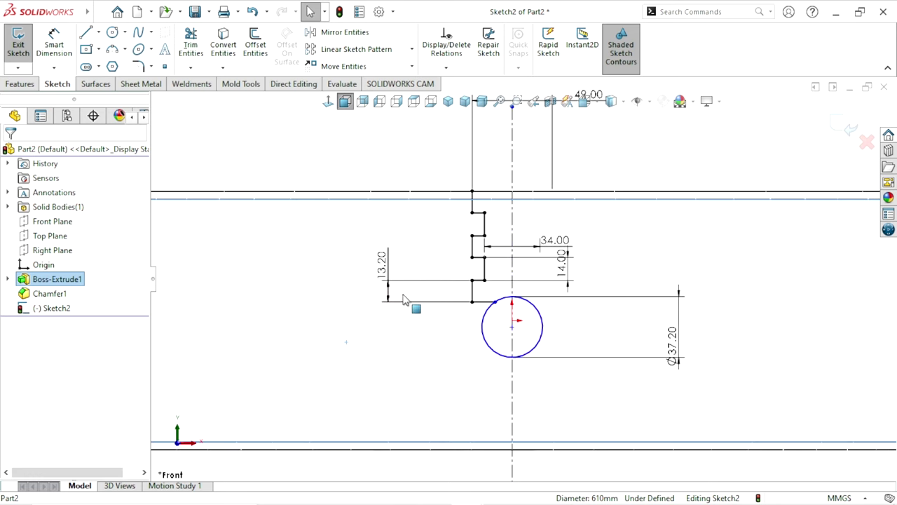
{"action": "left_click", "coordinate": [54, 44]}
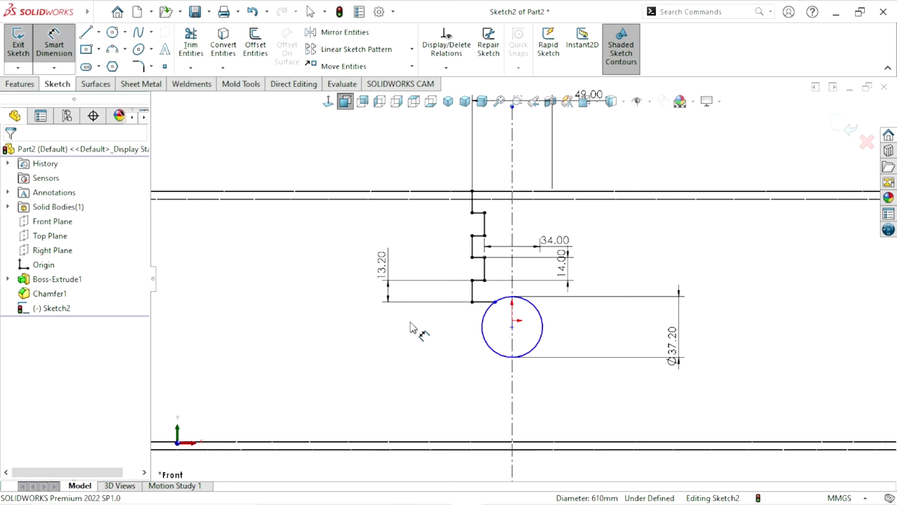
Add a 64 mm vertical dimension from the disc's bottom edge line to the circle.
{"action": "left_click", "coordinate": [489, 451]}
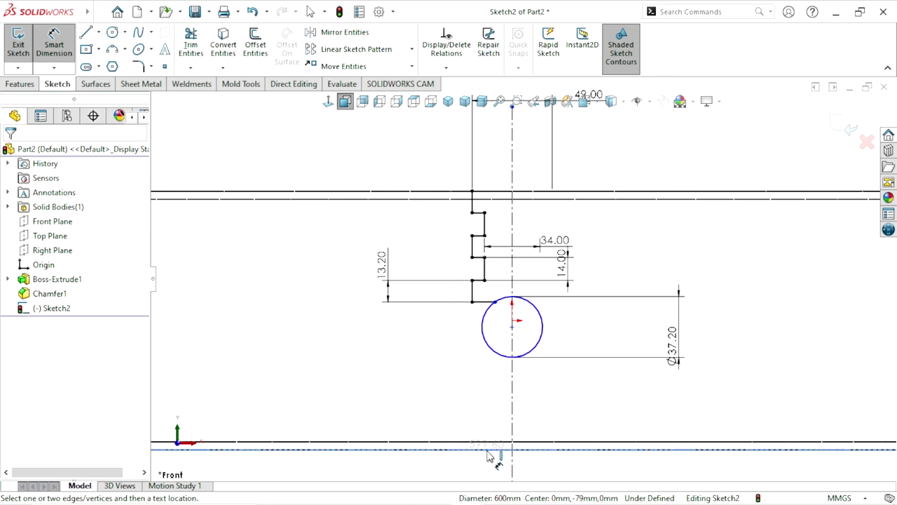
{"action": "left_click", "coordinate": [499, 362]}
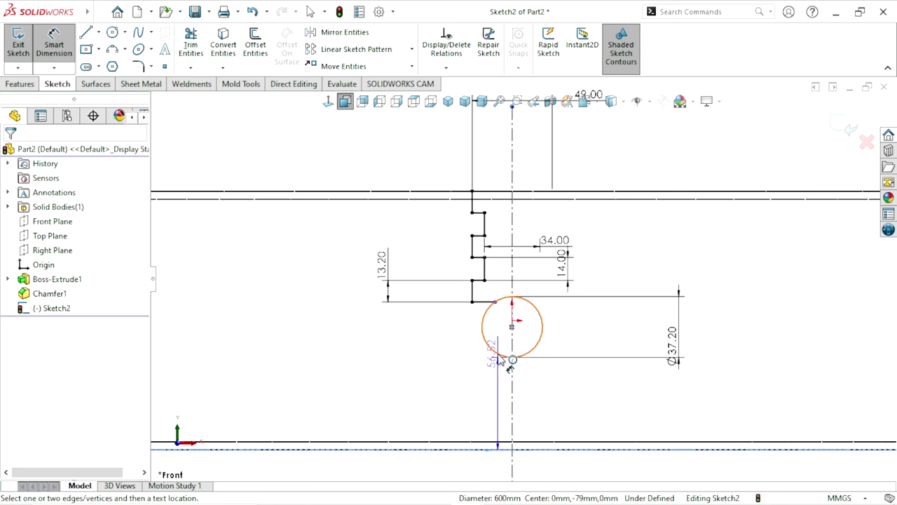
{"action": "left_click", "coordinate": [444, 388]}
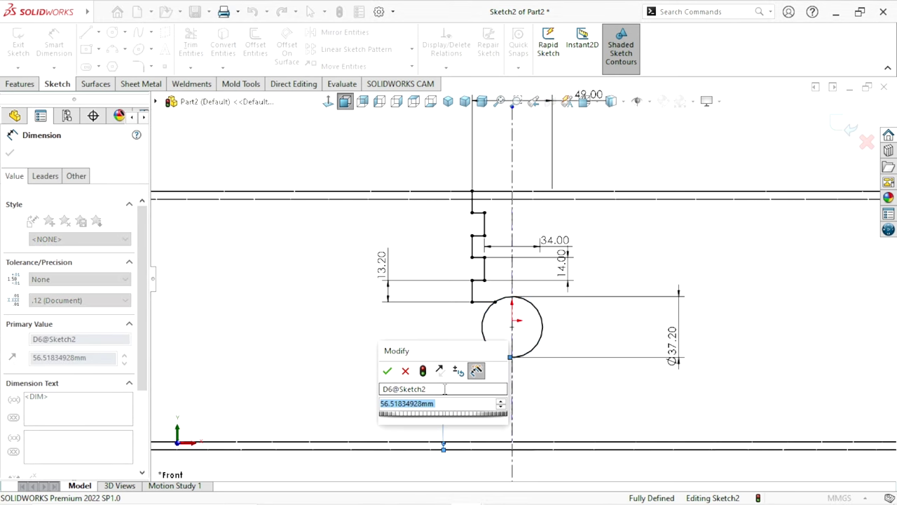
{"action": "type", "text": "64"}
{"action": "key", "text": "Return"}
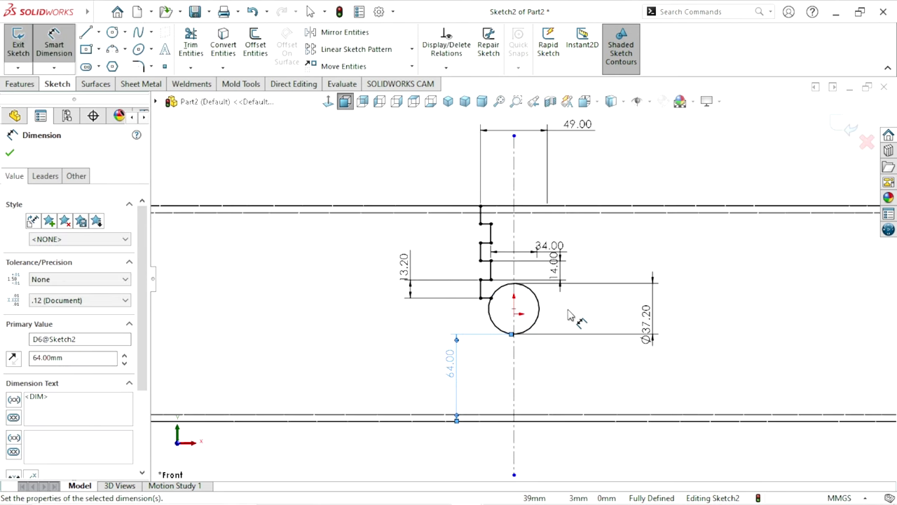
{"action": "left_click", "coordinate": [9, 154]}
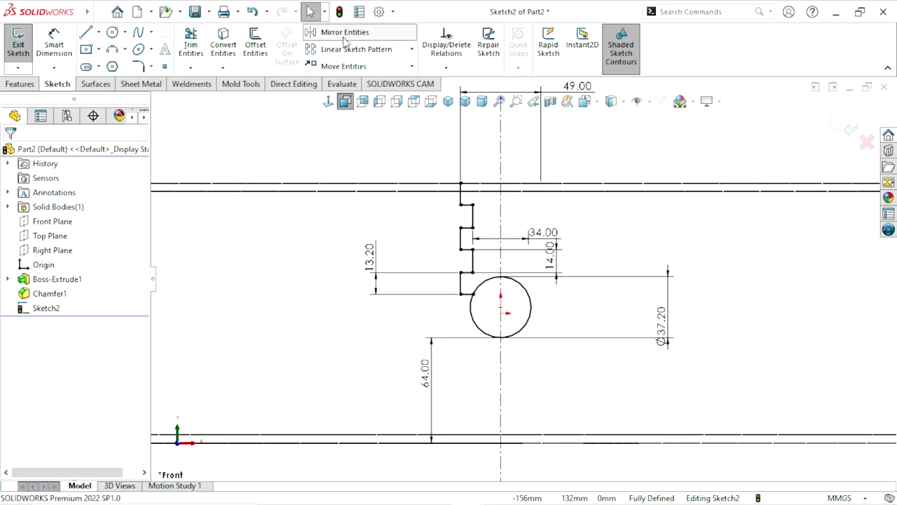
Mirror slot lines Line2 through Line12 about the vertical centerline Line1.
{"action": "scroll", "coordinate": [480, 238], "scroll_direction": "down", "scroll_amount": 3}
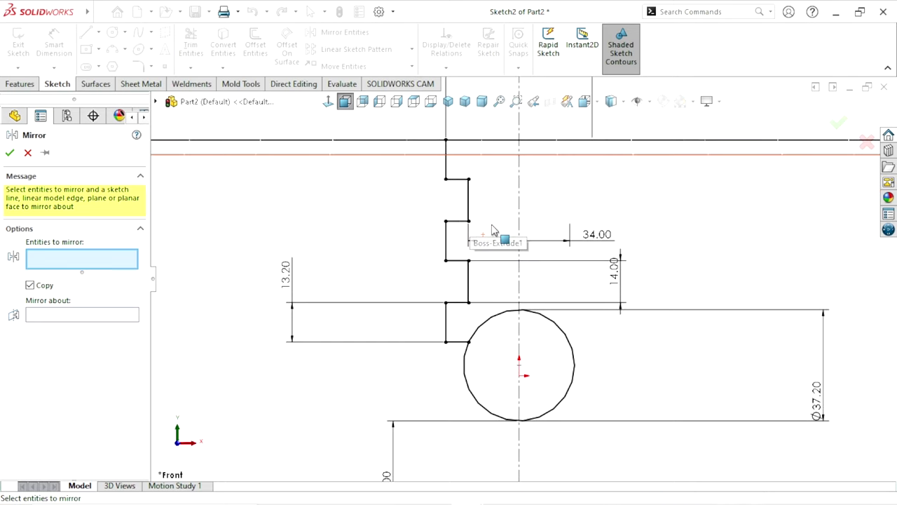
{"action": "left_click", "coordinate": [459, 178]}
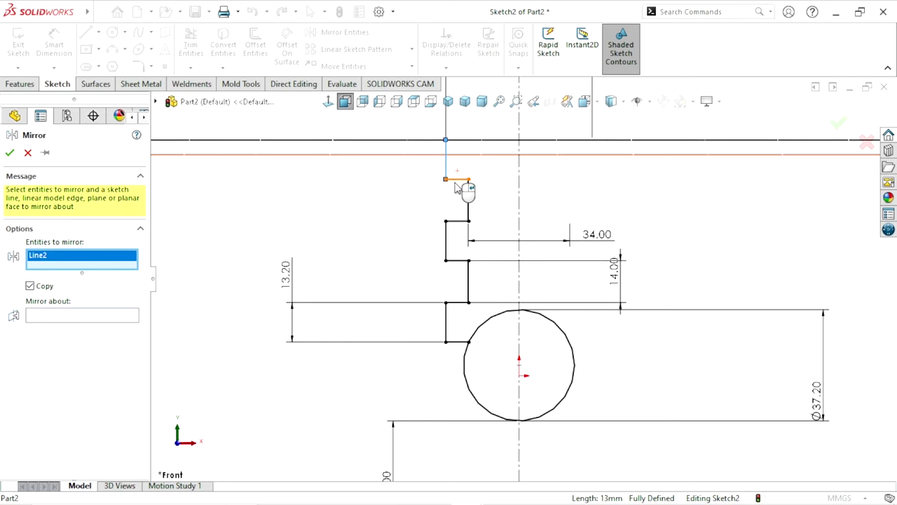
{"action": "left_click", "coordinate": [465, 196]}
{"action": "left_click", "coordinate": [467, 202]}
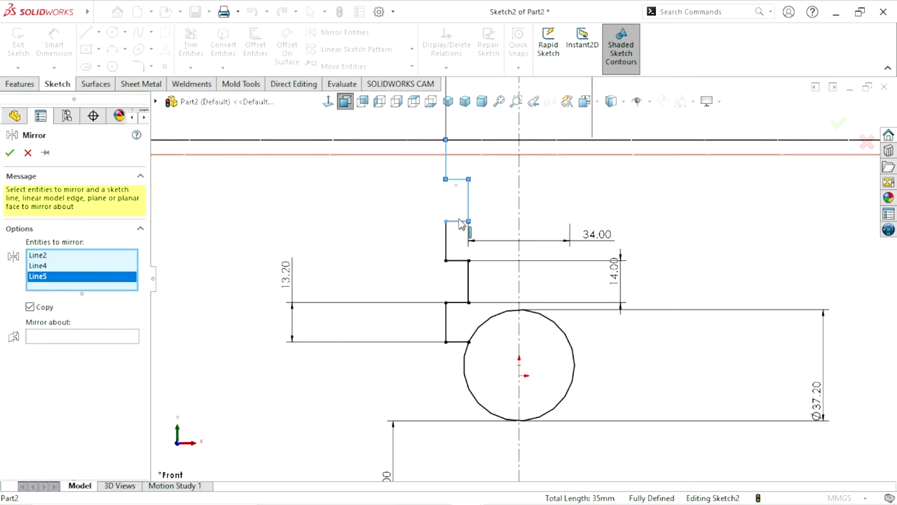
{"action": "left_click", "coordinate": [457, 222]}
{"action": "left_click", "coordinate": [447, 240]}
{"action": "left_click", "coordinate": [460, 260]}
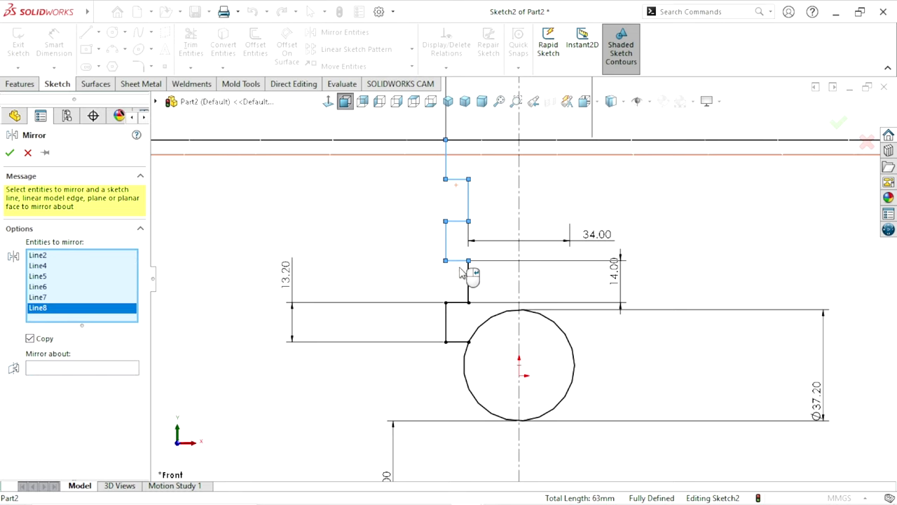
{"action": "left_click", "coordinate": [468, 281]}
{"action": "left_click", "coordinate": [456, 303]}
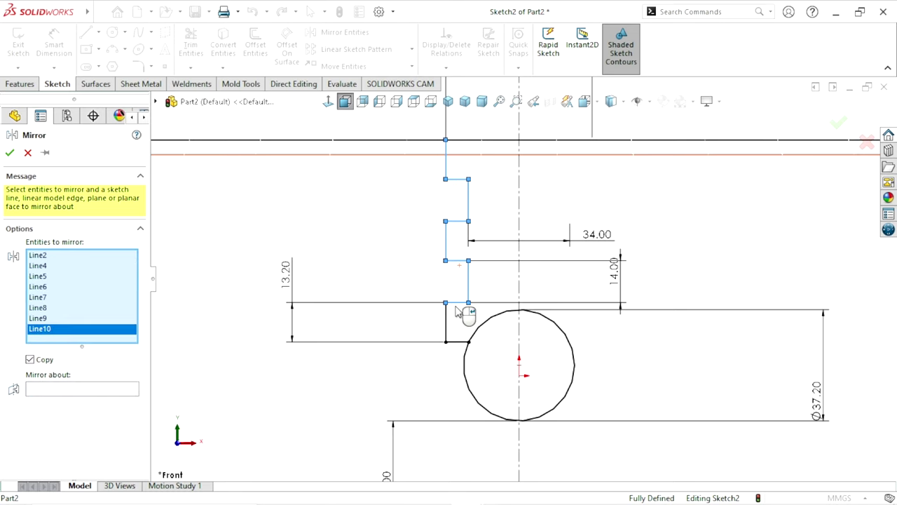
{"action": "left_click", "coordinate": [446, 324]}
{"action": "left_click", "coordinate": [460, 342]}
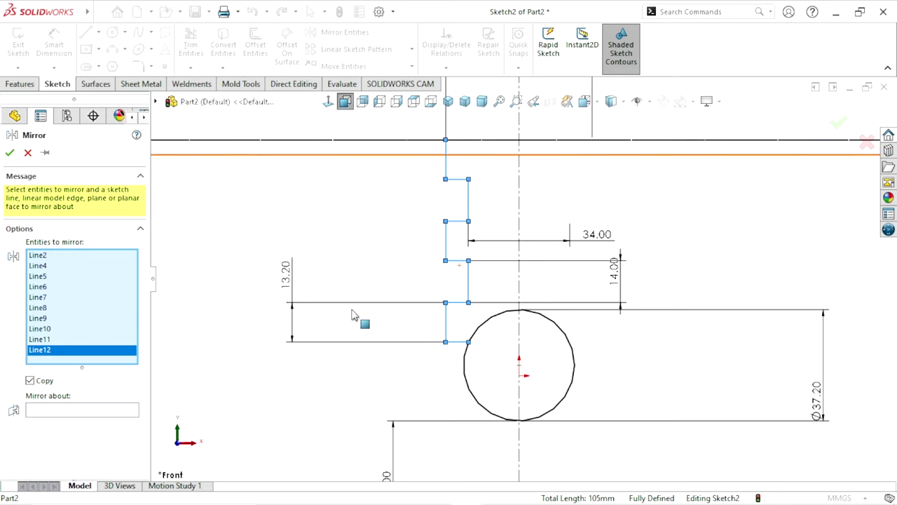
{"action": "left_click", "coordinate": [79, 415]}
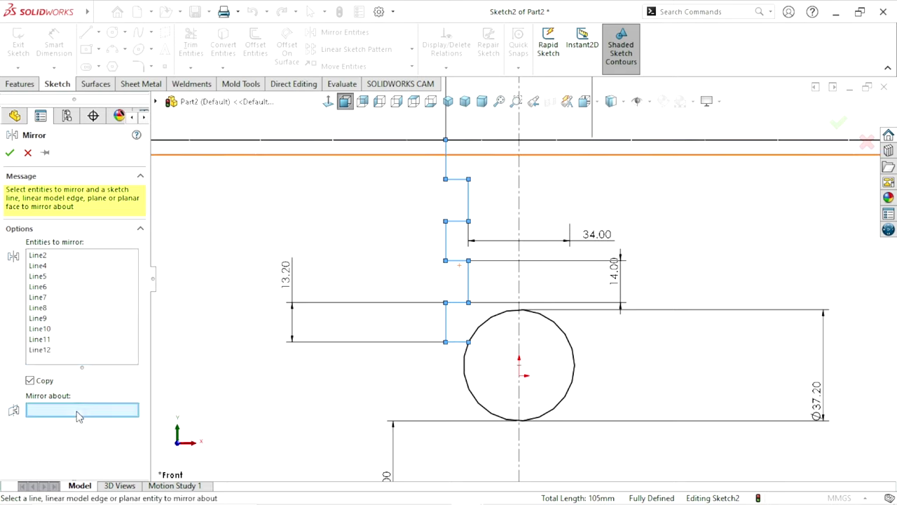
{"action": "left_click", "coordinate": [519, 205]}
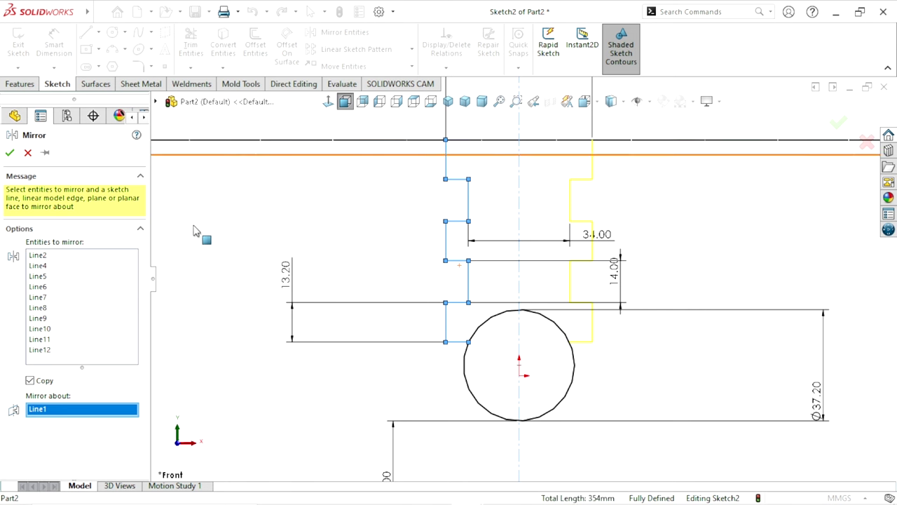
{"action": "left_click", "coordinate": [11, 153]}
{"action": "scroll", "coordinate": [576, 347], "scroll_direction": "up", "scroll_amount": 3}
{"action": "scroll", "coordinate": [560, 322], "scroll_direction": "down", "scroll_amount": 1}
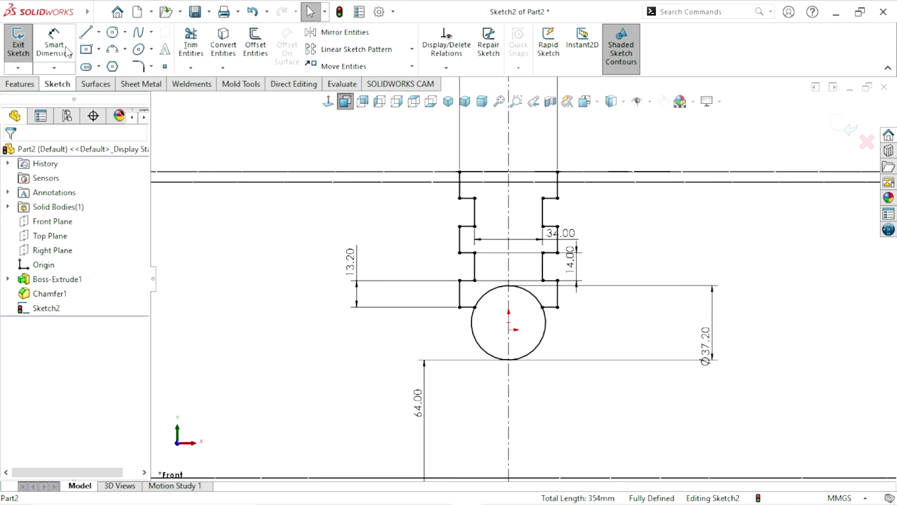
Trim away the circle's upper arc inside the slot.
{"action": "left_click", "coordinate": [190, 44]}
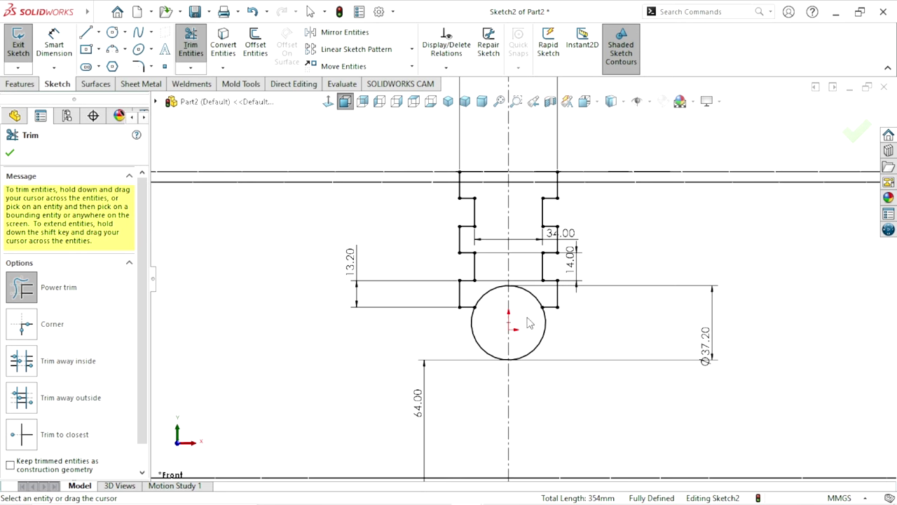
{"action": "scroll", "coordinate": [533, 321], "scroll_direction": "down", "scroll_amount": 4}
{"action": "left_click_drag", "start_coordinate": [365, 253], "coordinate": [403, 272]}
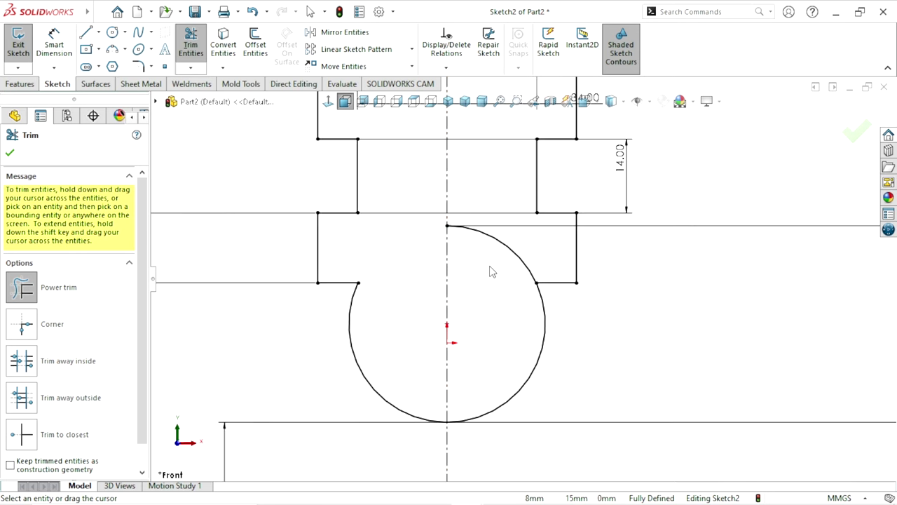
{"action": "scroll", "coordinate": [432, 343], "scroll_direction": "up", "scroll_amount": 5}
{"action": "scroll", "coordinate": [462, 315], "scroll_direction": "up", "scroll_amount": 2}
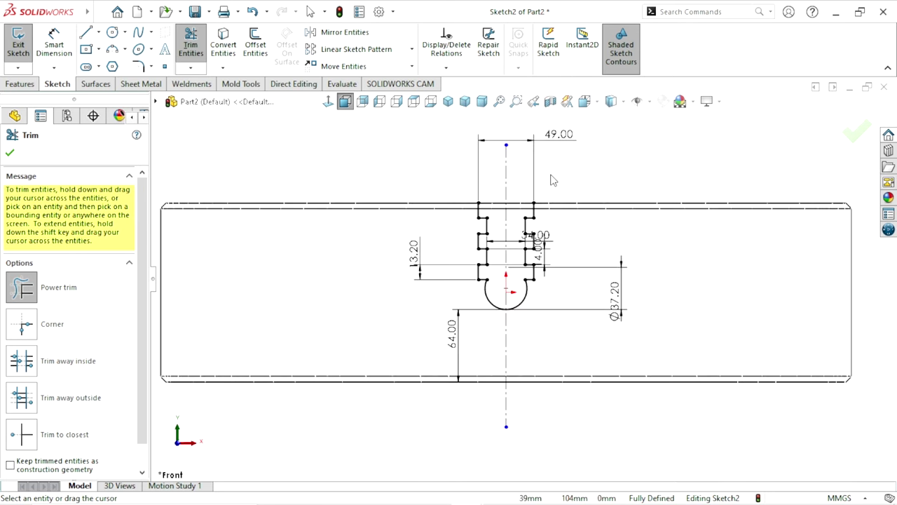
{"action": "scroll", "coordinate": [547, 147], "scroll_direction": "down", "scroll_amount": 2}
{"action": "left_click", "coordinate": [9, 153]}
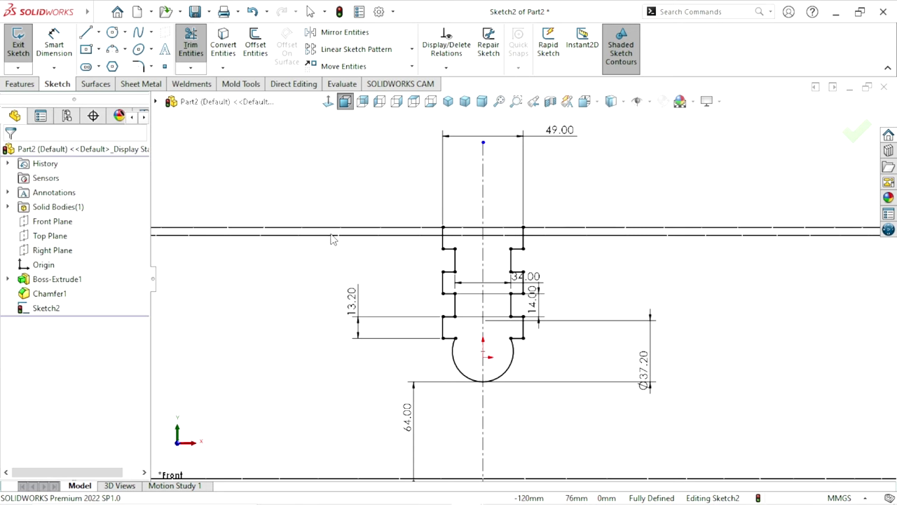
Draw a horizontal line across the slot's upper corners to close its top.
{"action": "left_click", "coordinate": [84, 36]}
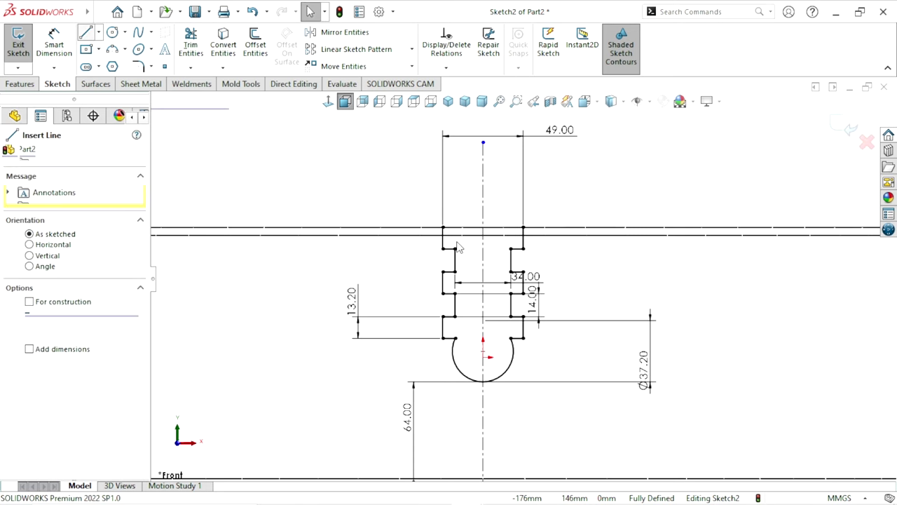
{"action": "left_click", "coordinate": [443, 227]}
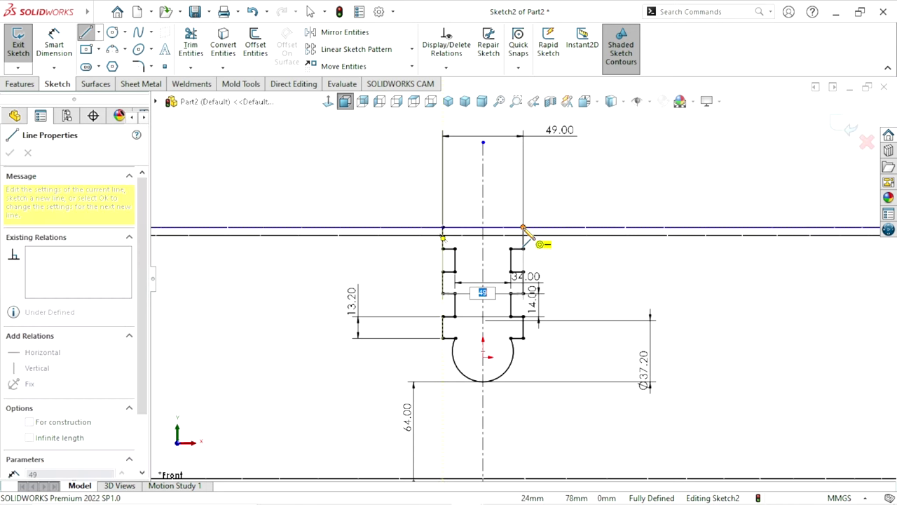
{"action": "left_click", "coordinate": [523, 226]}
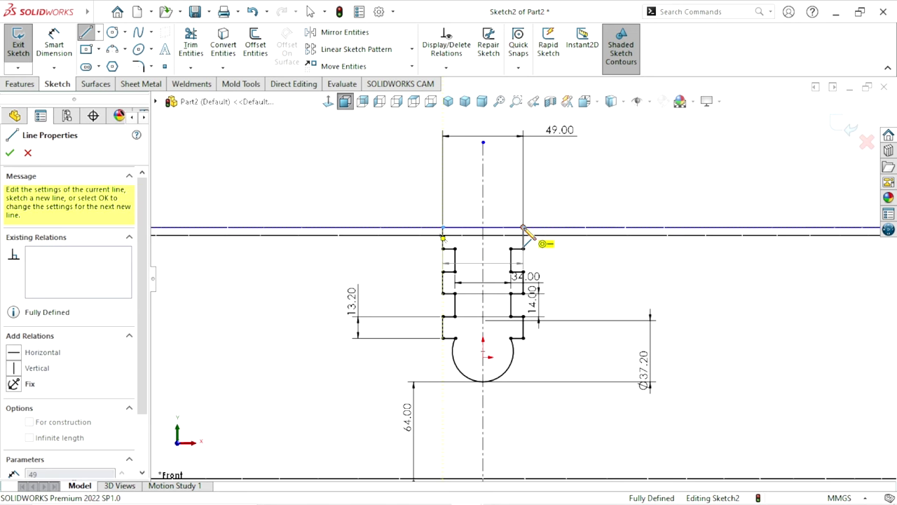
{"action": "right_click", "coordinate": [371, 190]}
{"action": "left_click", "coordinate": [378, 192]}
{"action": "scroll", "coordinate": [451, 341], "scroll_direction": "up", "scroll_amount": 3}
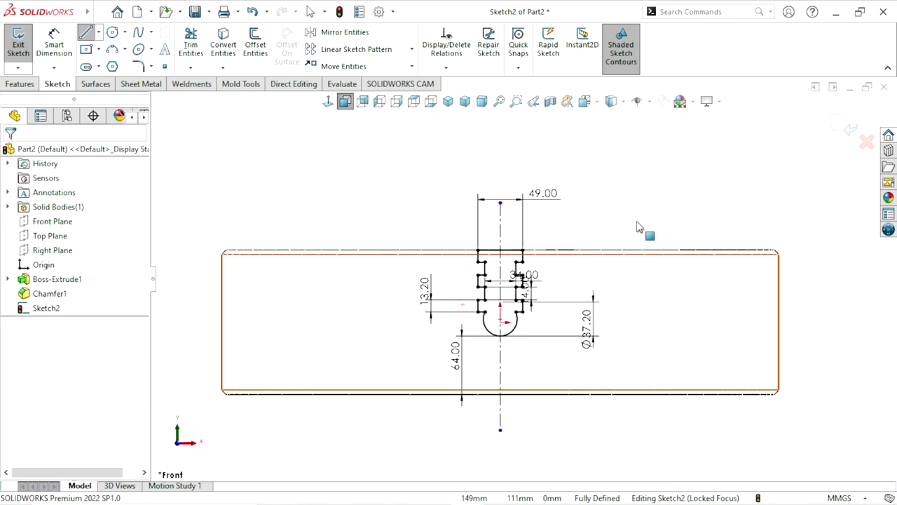
{"action": "middle_click_drag", "start_coordinate": [537, 361], "coordinate": [520, 386]}
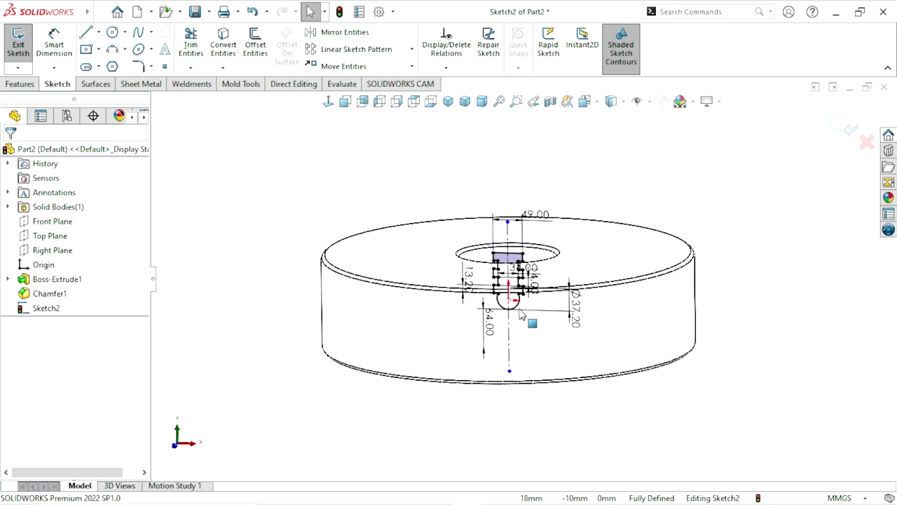
{"action": "scroll", "coordinate": [568, 293], "scroll_direction": "down", "scroll_amount": 2}
{"action": "scroll", "coordinate": [508, 345], "scroll_direction": "down", "scroll_amount": 1}
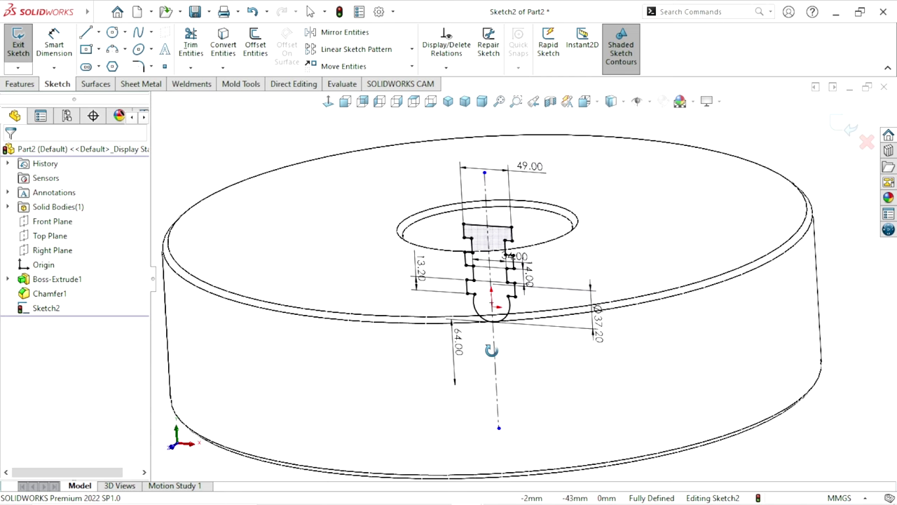
{"action": "scroll", "coordinate": [514, 336], "scroll_direction": "down", "scroll_amount": 2}
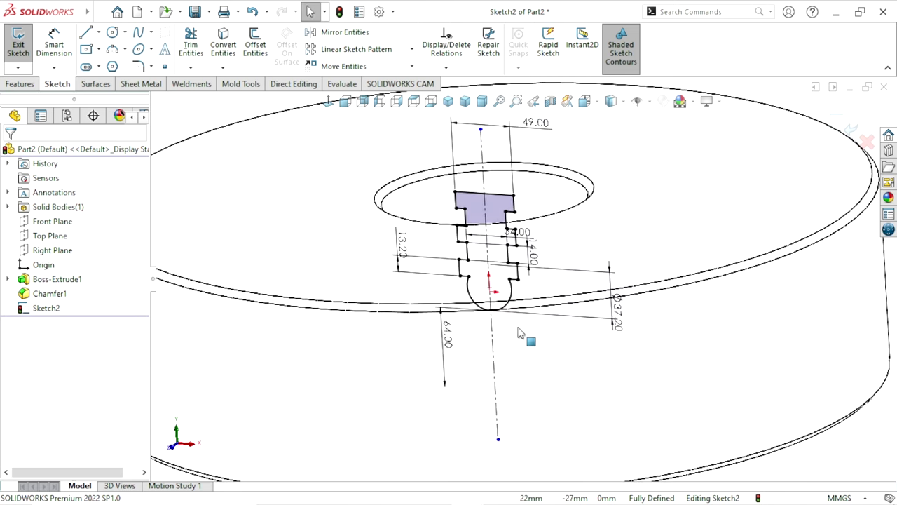
{"action": "scroll", "coordinate": [499, 337], "scroll_direction": "up", "scroll_amount": 1}
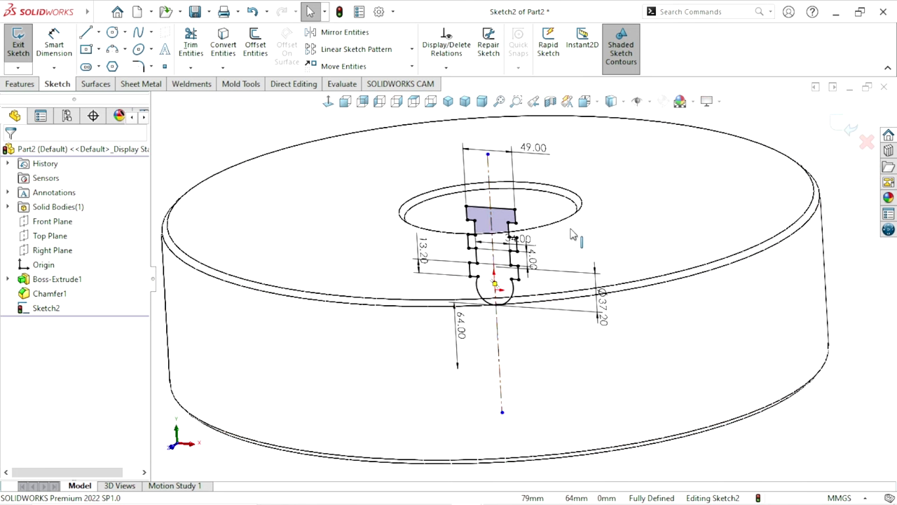
{"action": "scroll", "coordinate": [573, 235], "scroll_direction": "down", "scroll_amount": 1}
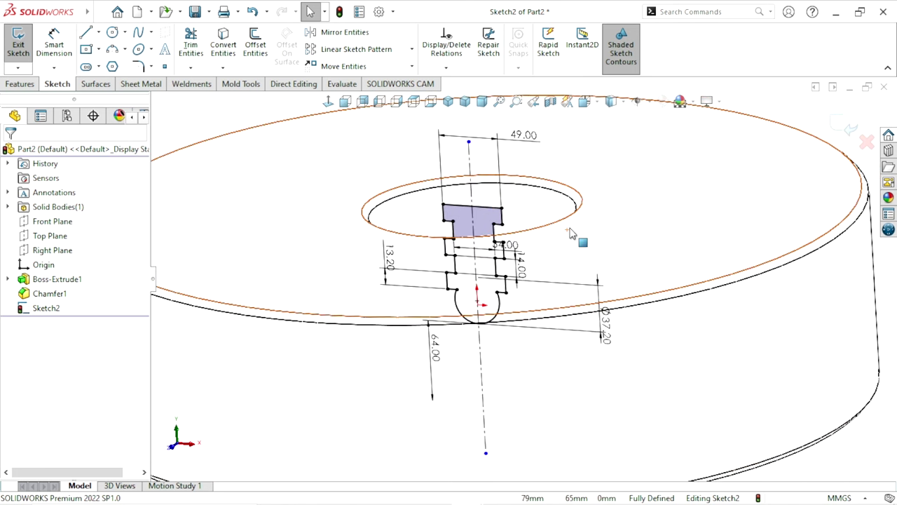
{"action": "left_click", "coordinate": [19, 84]}
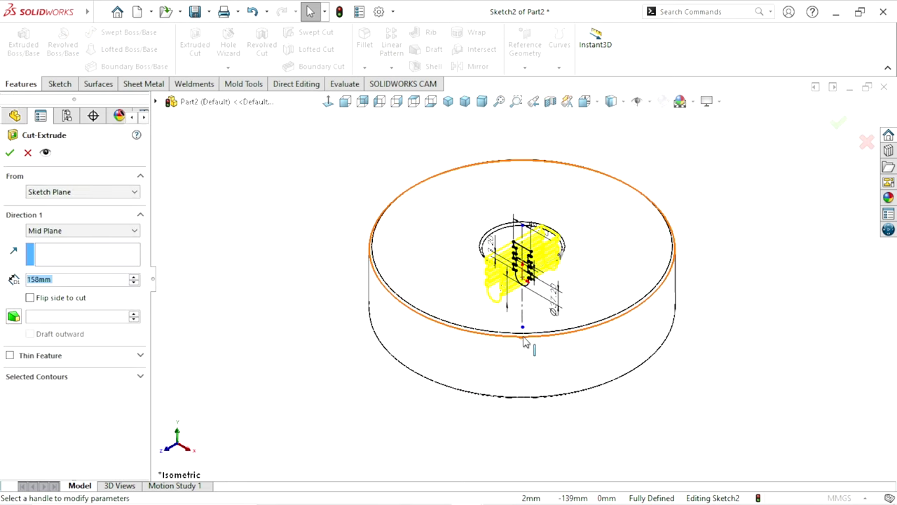
Set the extruded cut to Through All in the reversed direction and apply it.
{"action": "left_click", "coordinate": [125, 231]}
{"action": "left_click", "coordinate": [56, 240]}
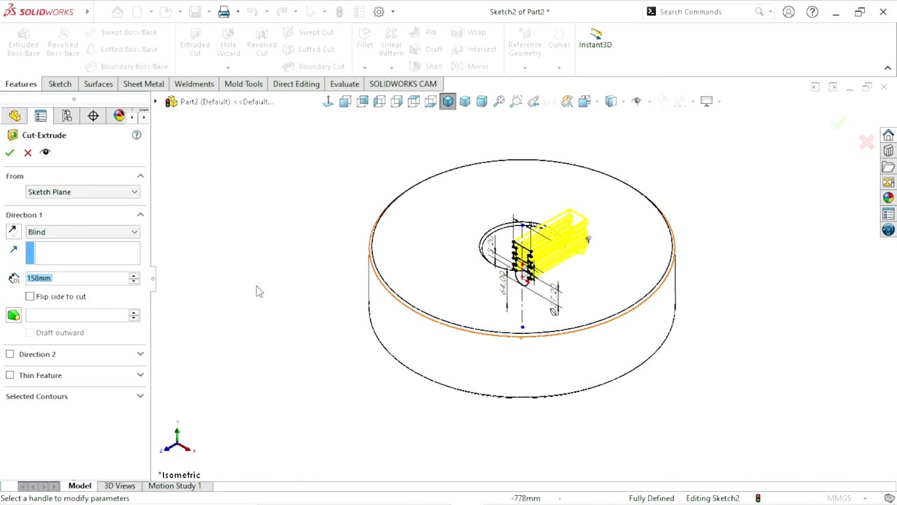
{"action": "left_click", "coordinate": [12, 232]}
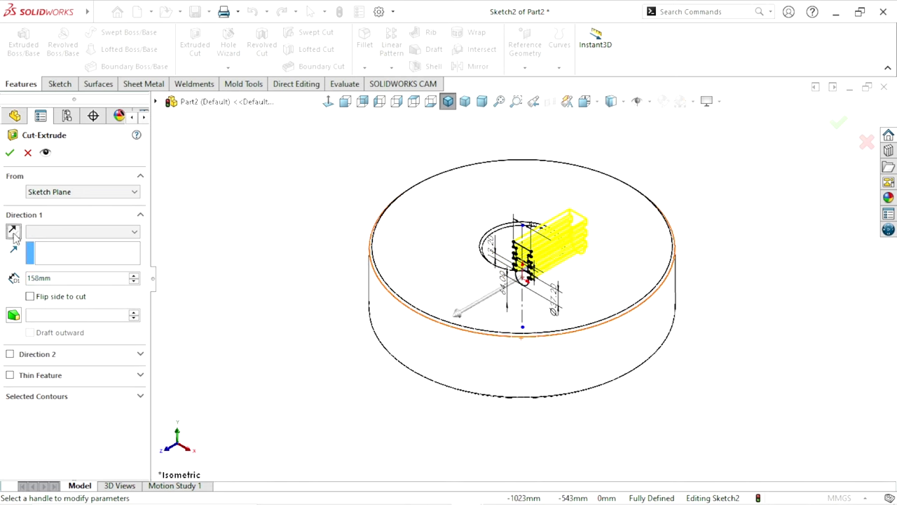
{"action": "left_click", "coordinate": [133, 276]}
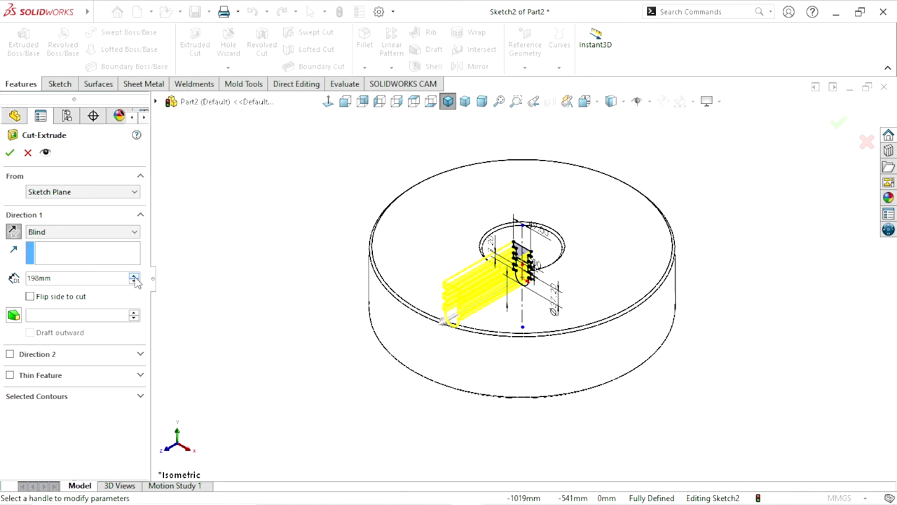
{"action": "left_click", "coordinate": [133, 276]}
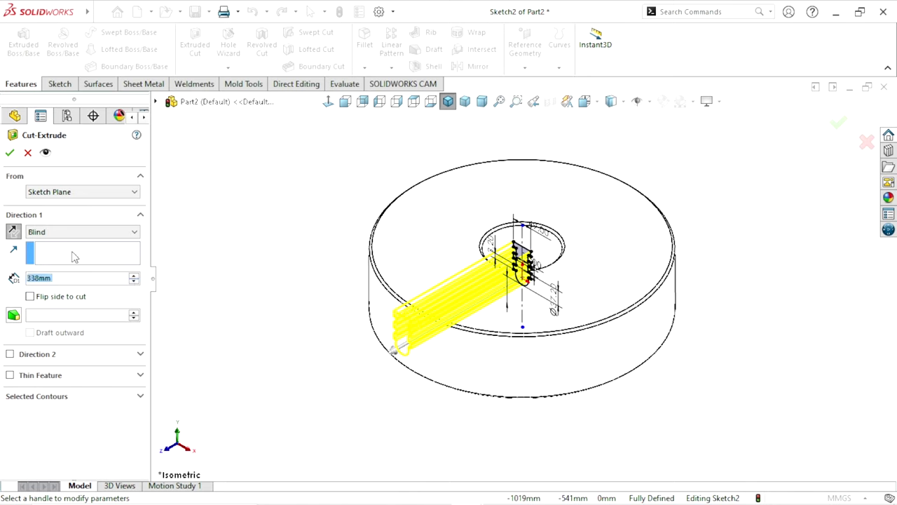
{"action": "left_click", "coordinate": [82, 232]}
{"action": "left_click", "coordinate": [83, 254]}
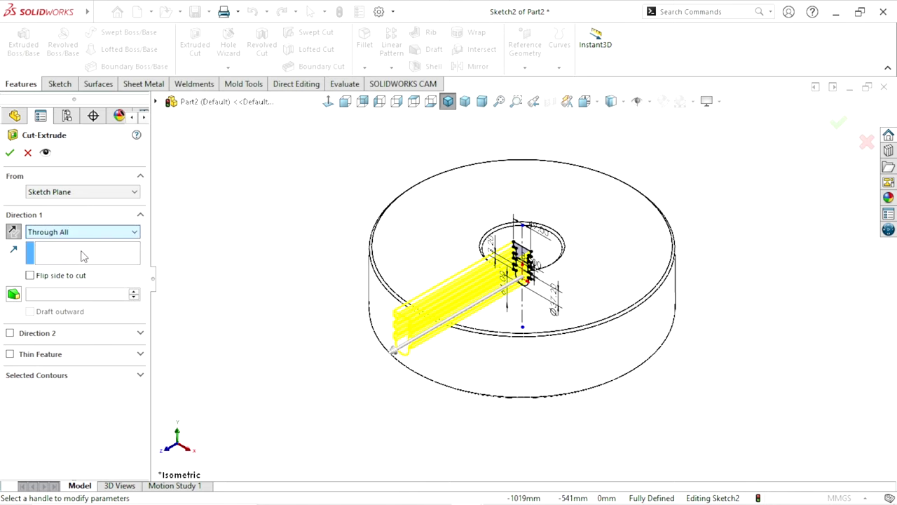
{"action": "middle_click_drag", "start_coordinate": [312, 413], "coordinate": [277, 393]}
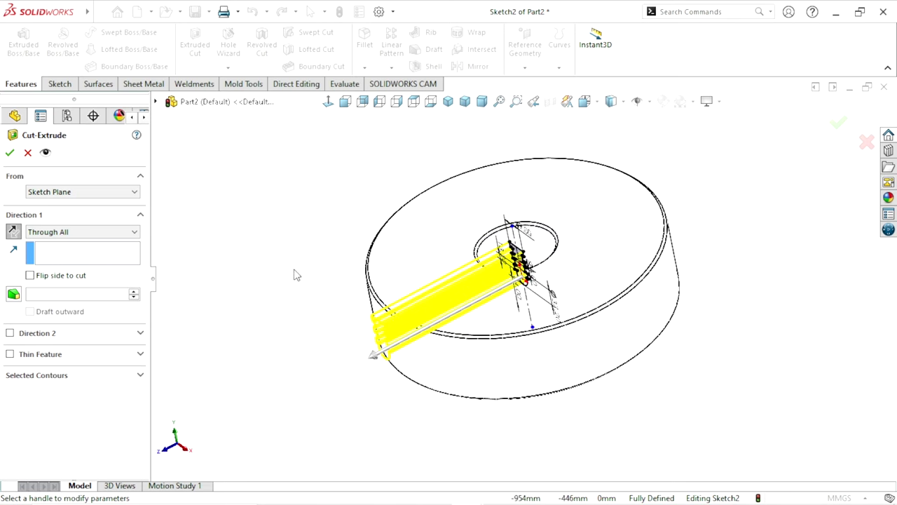
{"action": "left_click", "coordinate": [9, 153]}
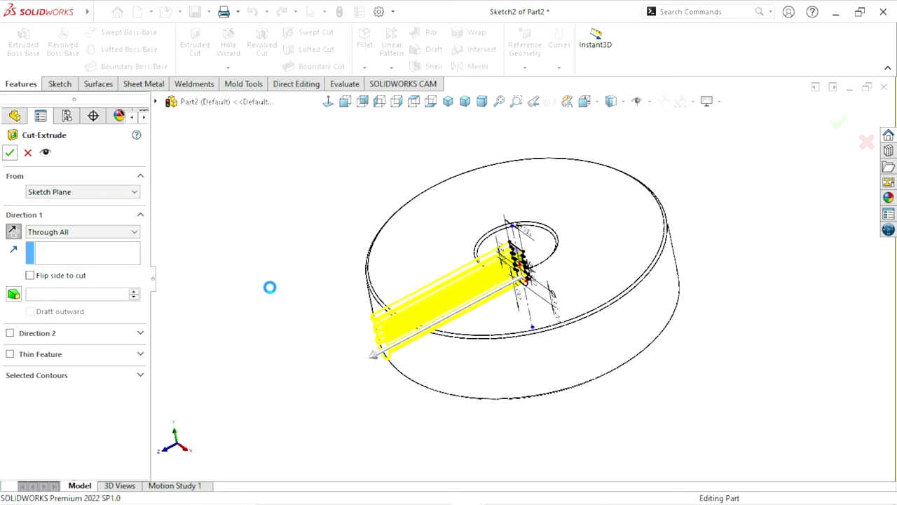
Switch the display to Shaded With Edges and orbit to inspect the new slot.
{"action": "left_click", "coordinate": [715, 395]}
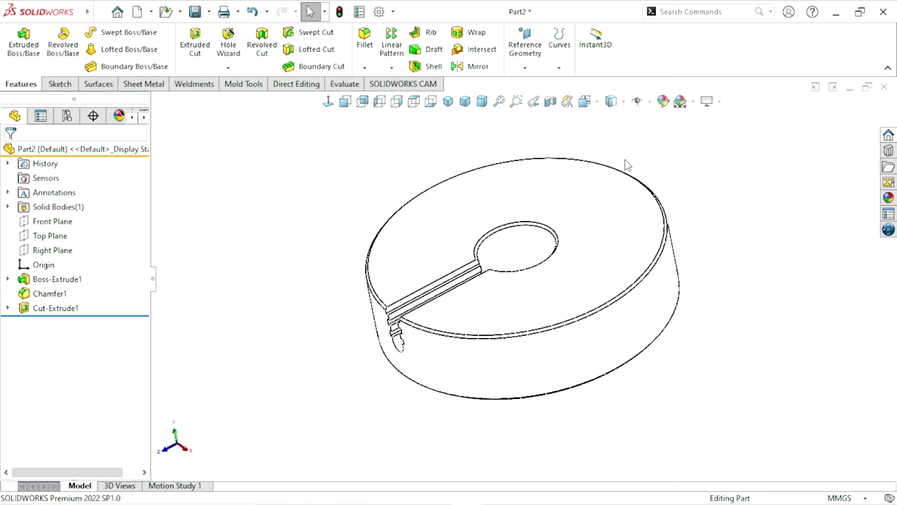
{"action": "left_click", "coordinate": [623, 102]}
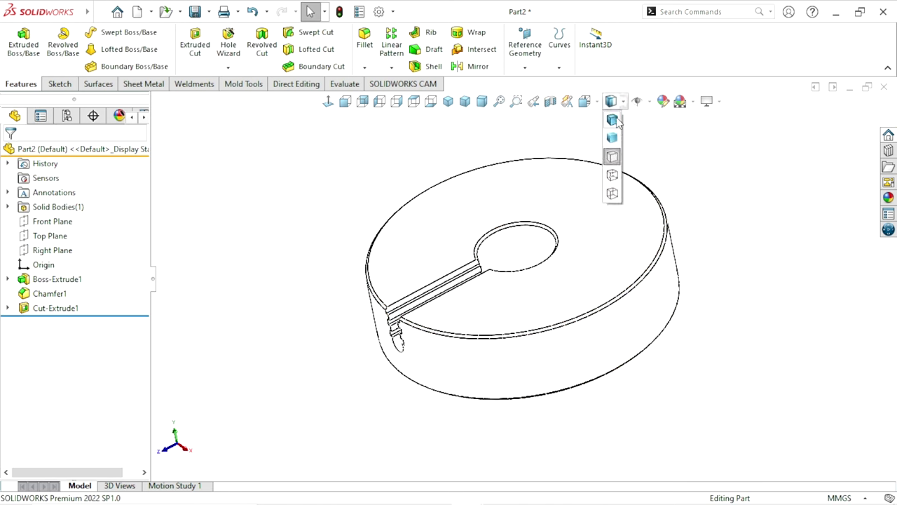
{"action": "left_click", "coordinate": [611, 121]}
{"action": "mouse_move", "coordinate": [615, 385]}
{"action": "middle_mouse_down"}
{"action": "mouse_move", "coordinate": [663, 260]}
{"action": "mouse_move", "coordinate": [665, 329]}
{"action": "mouse_move", "coordinate": [517, 321]}
{"action": "middle_mouse_up"}
{"action": "scroll", "coordinate": [561, 343], "scroll_direction": "down", "scroll_amount": 3}
{"action": "scroll", "coordinate": [565, 305], "scroll_direction": "down", "scroll_amount": 3}
{"action": "mouse_move", "coordinate": [565, 305]}
{"action": "middle_mouse_down"}
{"action": "mouse_move", "coordinate": [565, 280]}
{"action": "mouse_move", "coordinate": [530, 321]}
{"action": "mouse_move", "coordinate": [680, 245]}
{"action": "mouse_move", "coordinate": [683, 297]}
{"action": "mouse_move", "coordinate": [633, 247]}
{"action": "middle_mouse_up"}
{"action": "scroll", "coordinate": [507, 360], "scroll_direction": "up", "scroll_amount": 2}
{"action": "scroll", "coordinate": [540, 288], "scroll_direction": "down", "scroll_amount": 2}
{"action": "scroll", "coordinate": [541, 294], "scroll_direction": "up", "scroll_amount": 3}
{"action": "scroll", "coordinate": [666, 232], "scroll_direction": "down", "scroll_amount": 2}
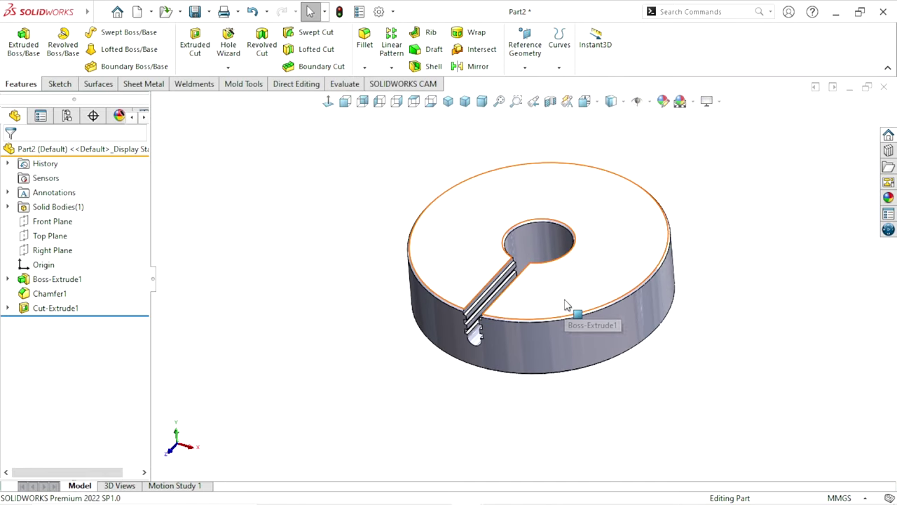
Circular-pattern Cut-Extrude1 into 4 equally spaced instances over 360° about the outer cylindrical face.
{"action": "left_click", "coordinate": [391, 68]}
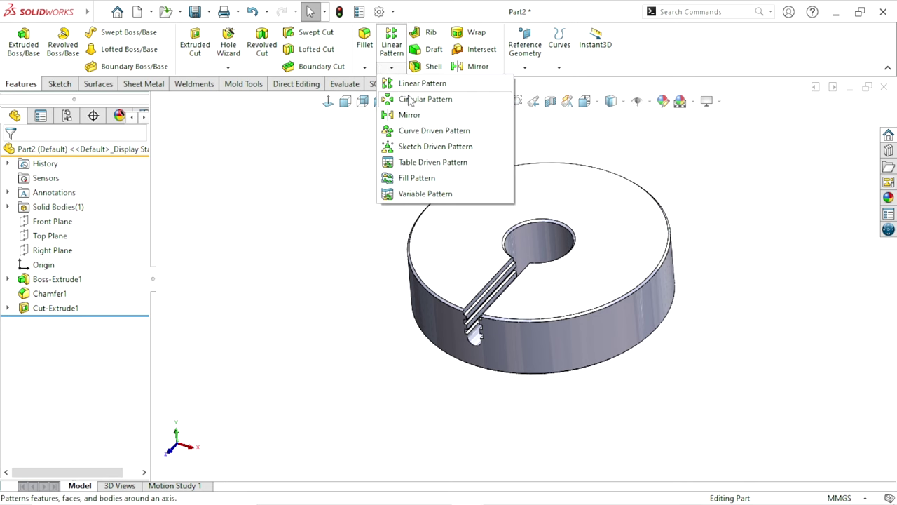
{"action": "left_click", "coordinate": [407, 96]}
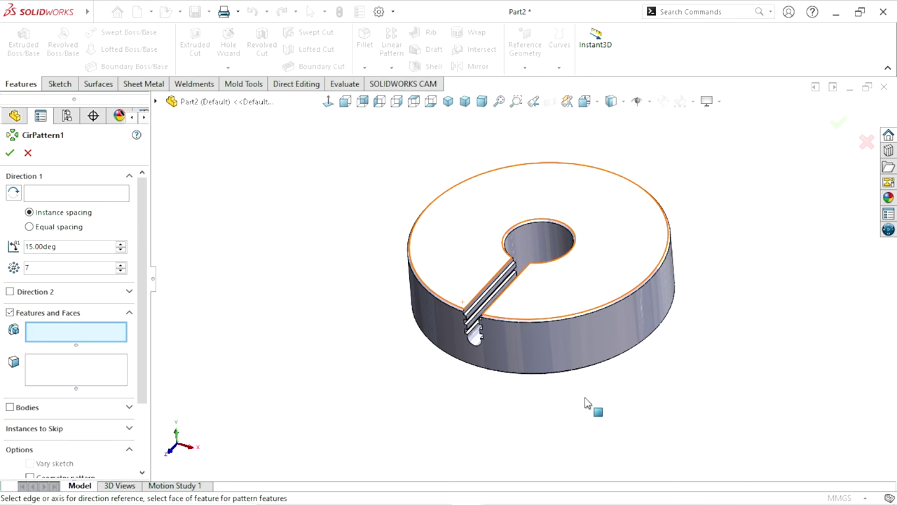
{"action": "middle_click_drag", "start_coordinate": [575, 413], "coordinate": [374, 334]}
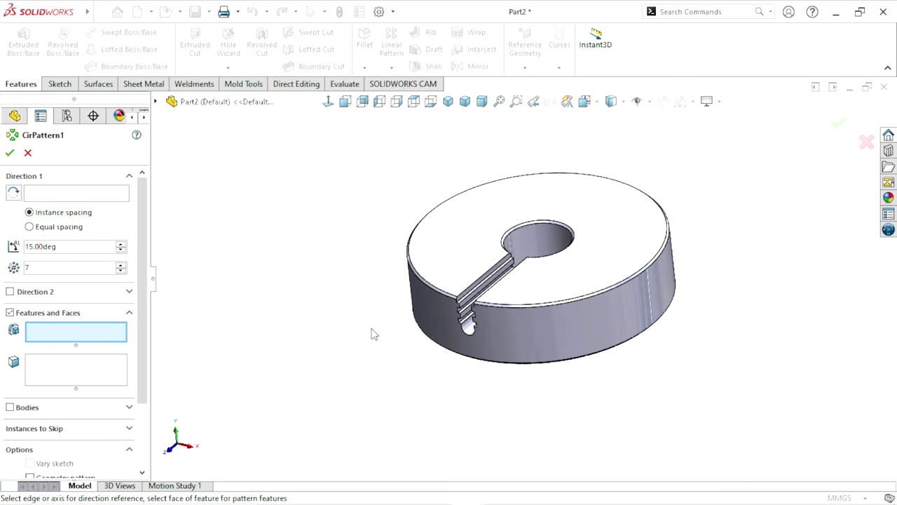
{"action": "left_click", "coordinate": [156, 102]}
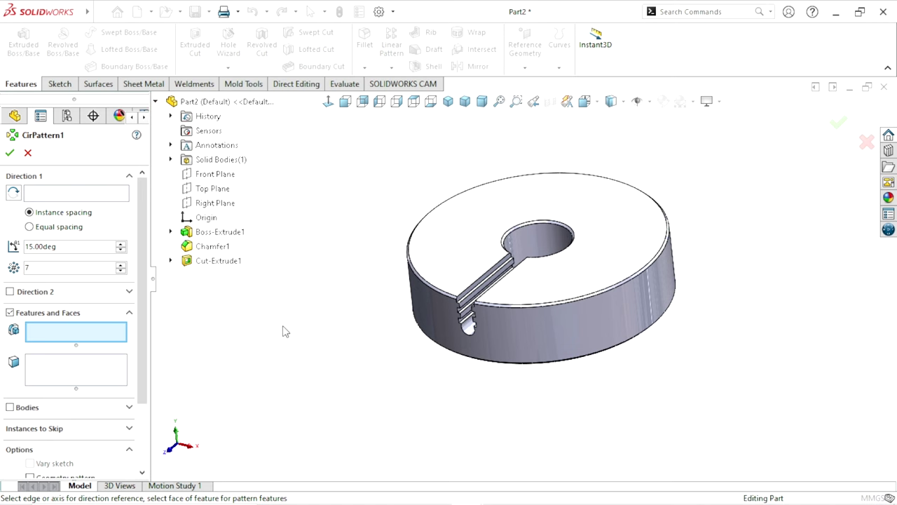
{"action": "left_click", "coordinate": [203, 262]}
{"action": "left_click", "coordinate": [41, 194]}
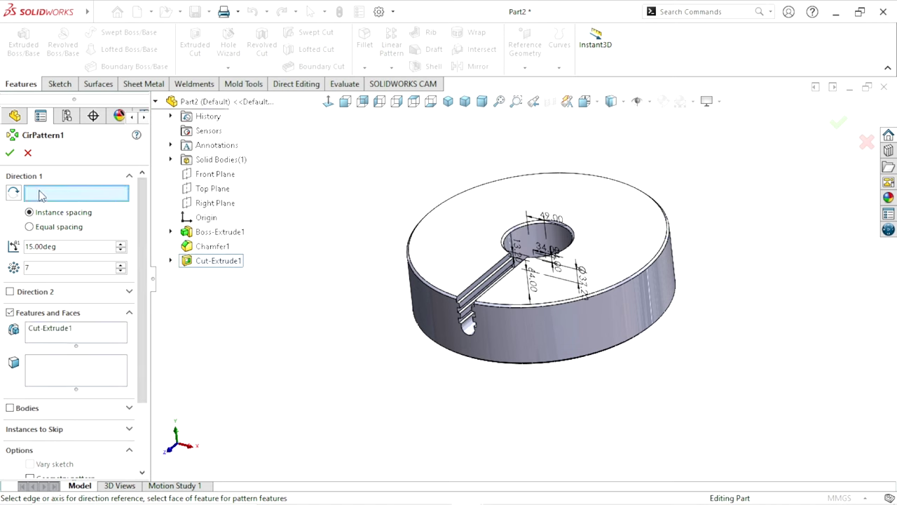
{"action": "left_click", "coordinate": [652, 317]}
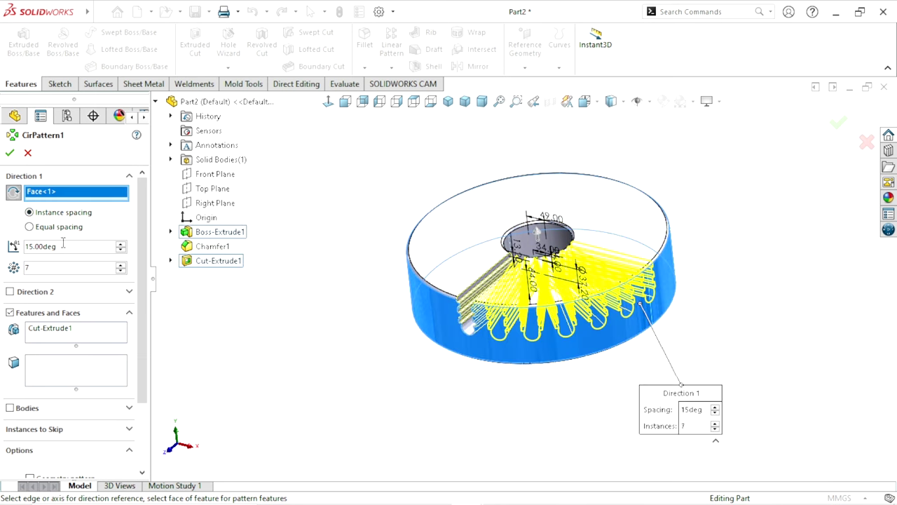
{"action": "left_click", "coordinate": [37, 230]}
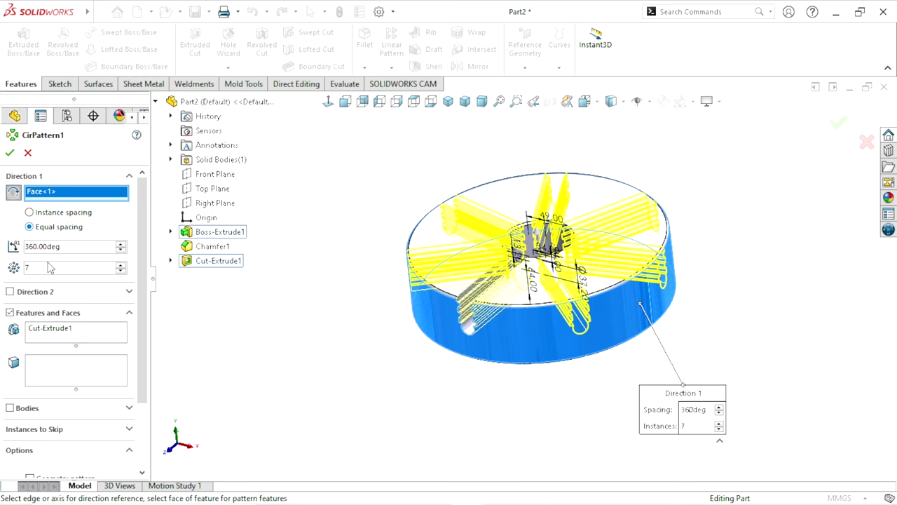
{"action": "left_click", "coordinate": [121, 270]}
{"action": "left_click", "coordinate": [121, 270]}
{"action": "left_click", "coordinate": [121, 271]}
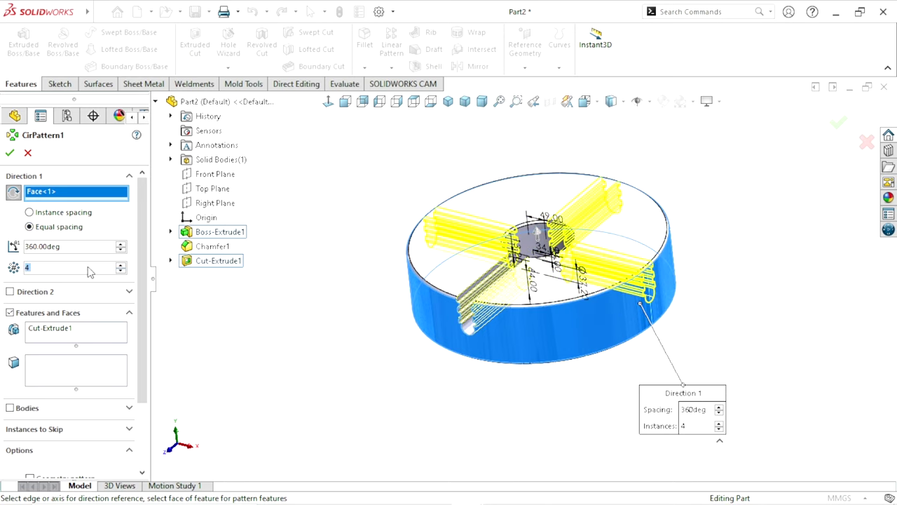
{"action": "left_click", "coordinate": [9, 155]}
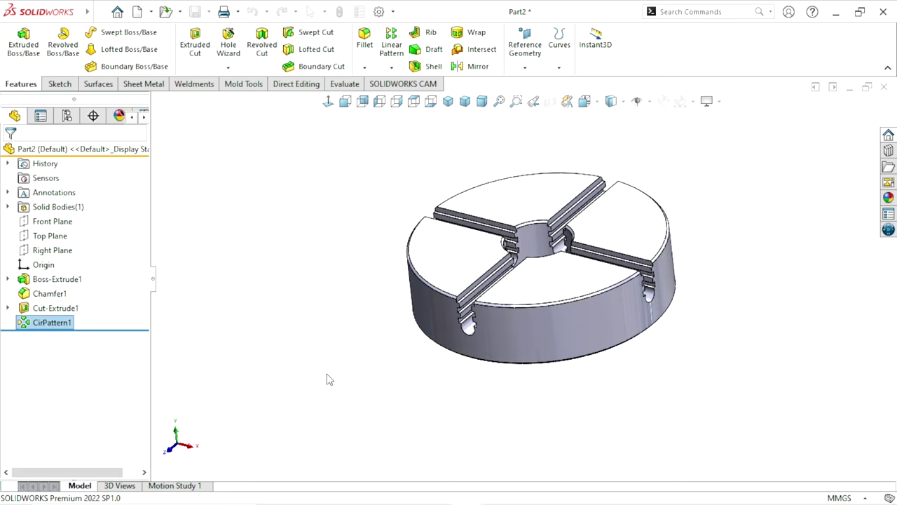
{"action": "mouse_move", "coordinate": [363, 406]}
{"action": "middle_mouse_down"}
{"action": "mouse_move", "coordinate": [526, 265]}
{"action": "mouse_move", "coordinate": [377, 361]}
{"action": "mouse_move", "coordinate": [526, 307]}
{"action": "middle_mouse_up"}
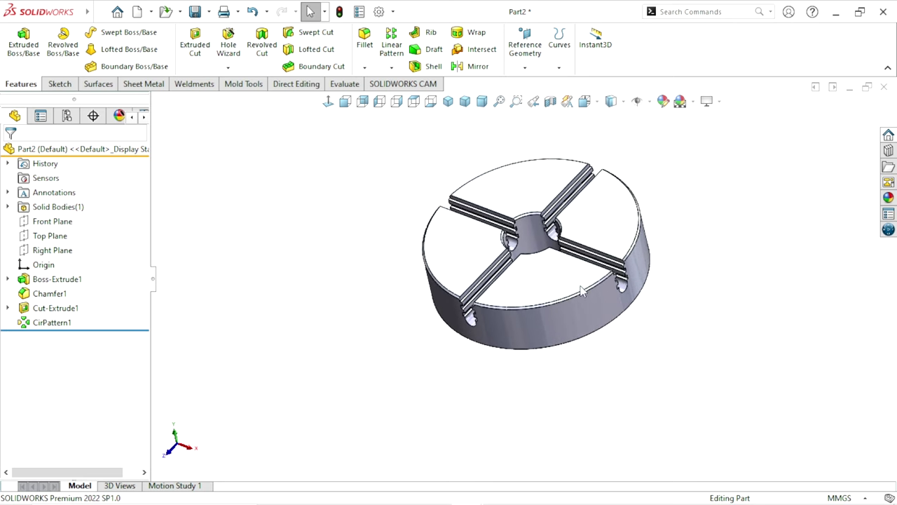
{"action": "left_click", "coordinate": [548, 298]}
Sketch on the top face and offset the 610 mm outer circular edge by 32.
{"action": "left_click", "coordinate": [601, 239]}
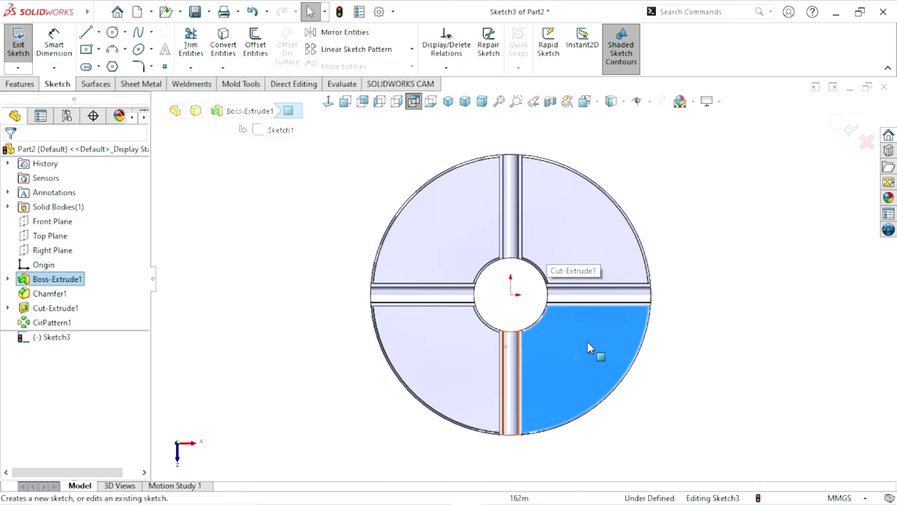
{"action": "left_click", "coordinate": [723, 231]}
{"action": "scroll", "coordinate": [530, 234], "scroll_direction": "down", "scroll_amount": 2}
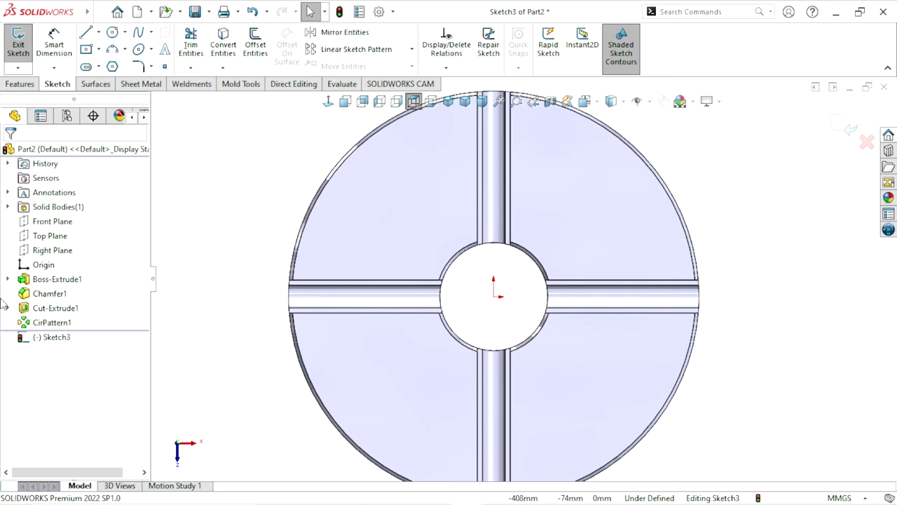
{"action": "left_click", "coordinate": [8, 279]}
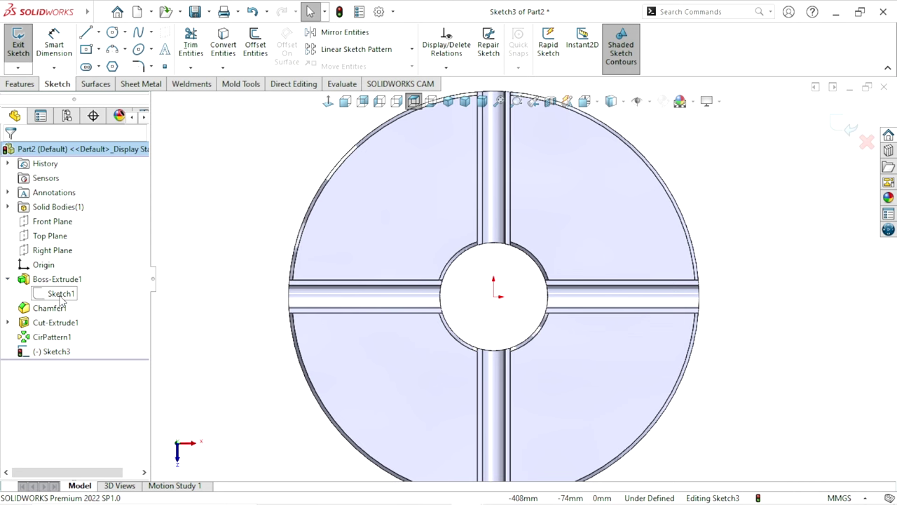
{"action": "left_click", "coordinate": [60, 293]}
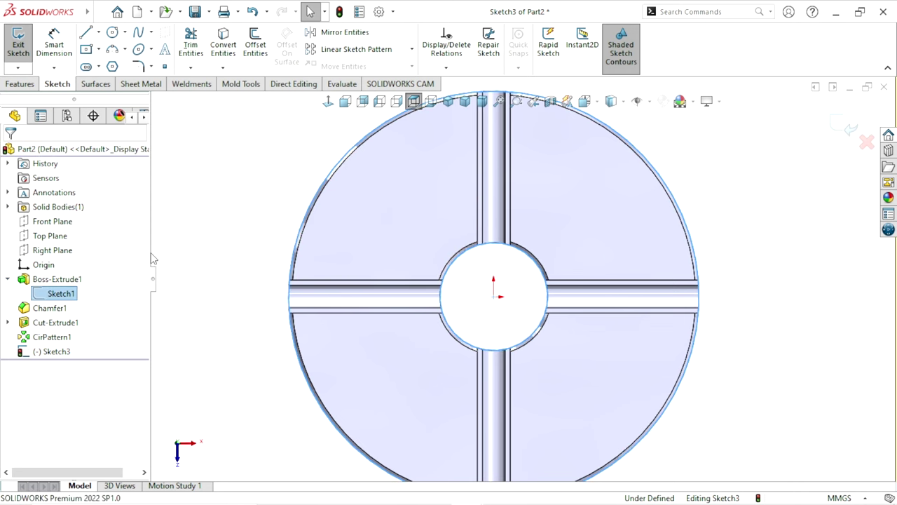
{"action": "left_click", "coordinate": [43, 293], "text": "ctrl"}
{"action": "left_click", "coordinate": [43, 293]}
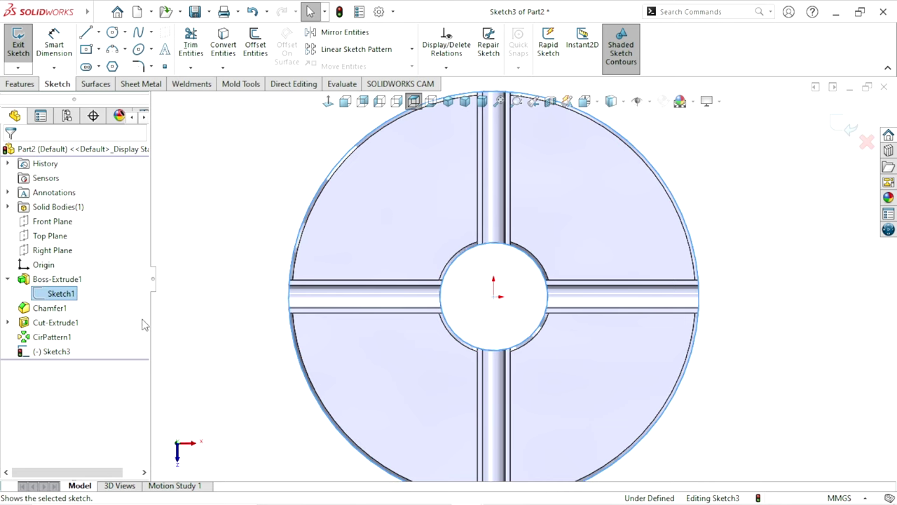
{"action": "left_click", "coordinate": [119, 341]}
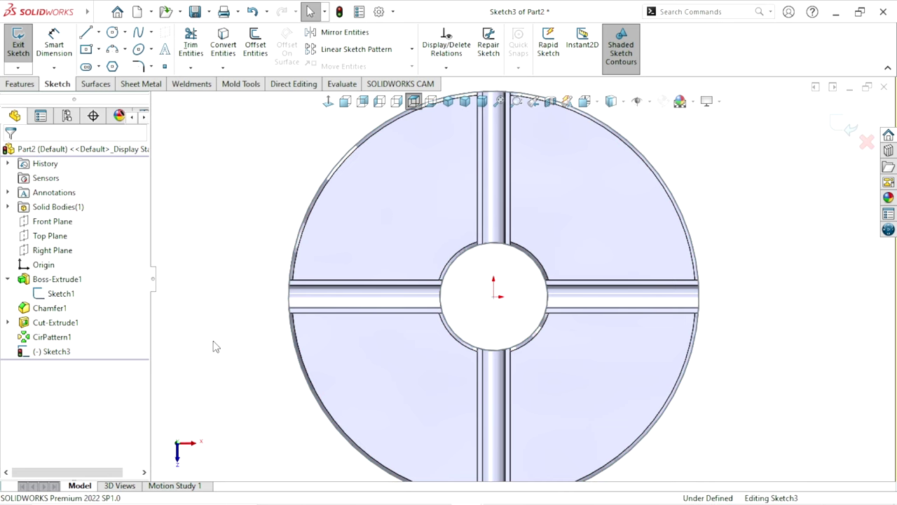
{"action": "left_click", "coordinate": [348, 160]}
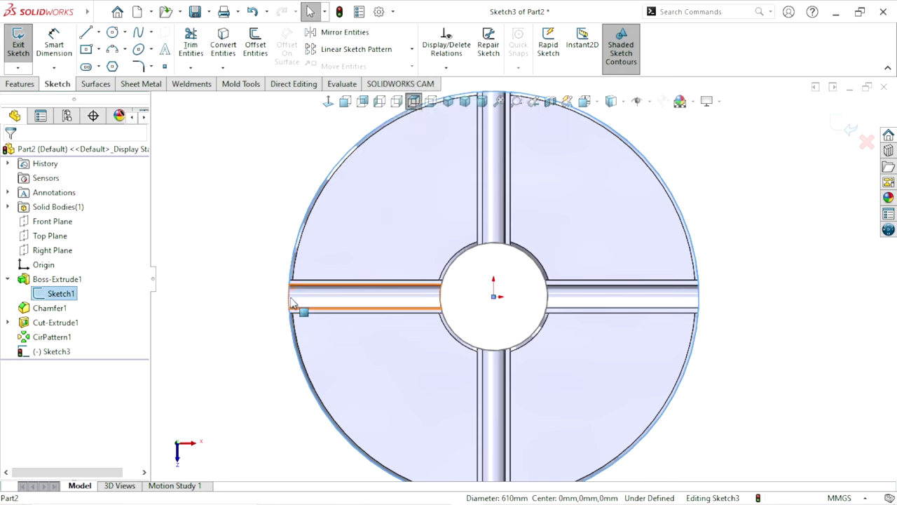
{"action": "left_click", "coordinate": [247, 68]}
{"action": "type", "text": "32"}
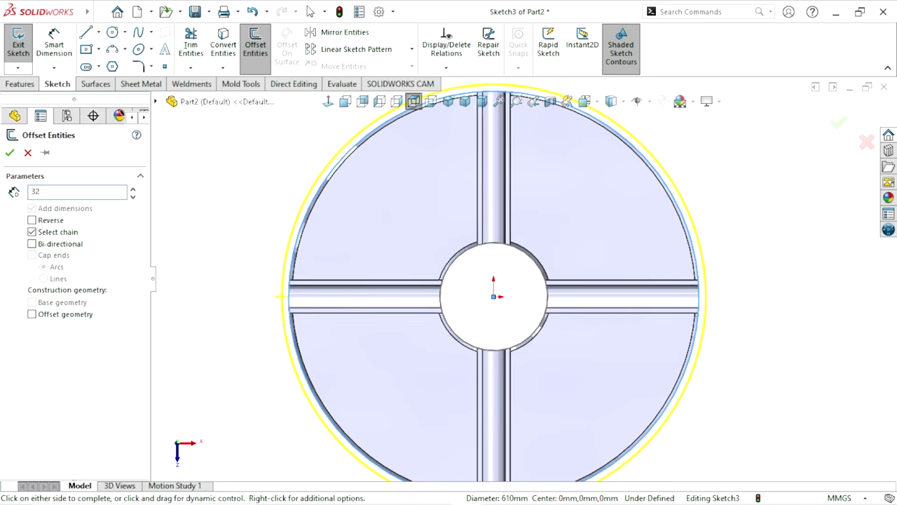
Offset the disc's outer edge 32 mm inward (Reverse) to make the Ø546 mm circle.
{"action": "key", "text": "Return"}
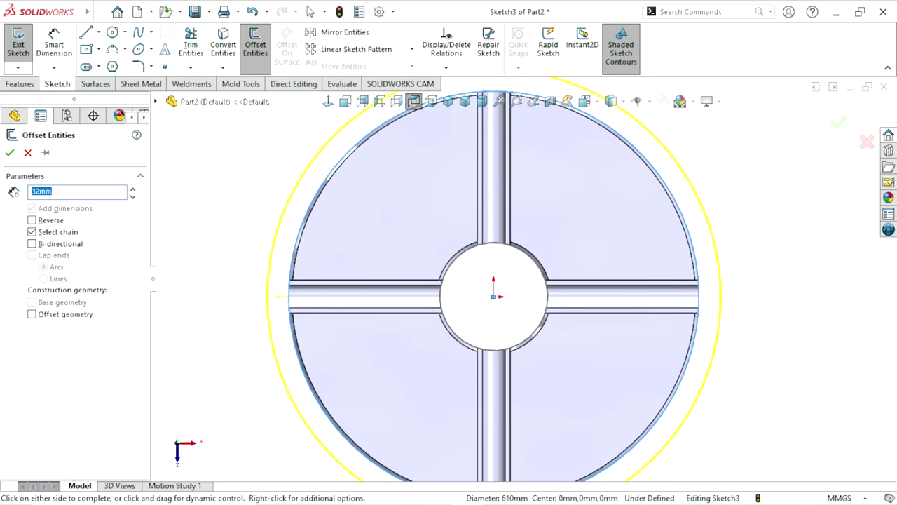
{"action": "left_click", "coordinate": [33, 220]}
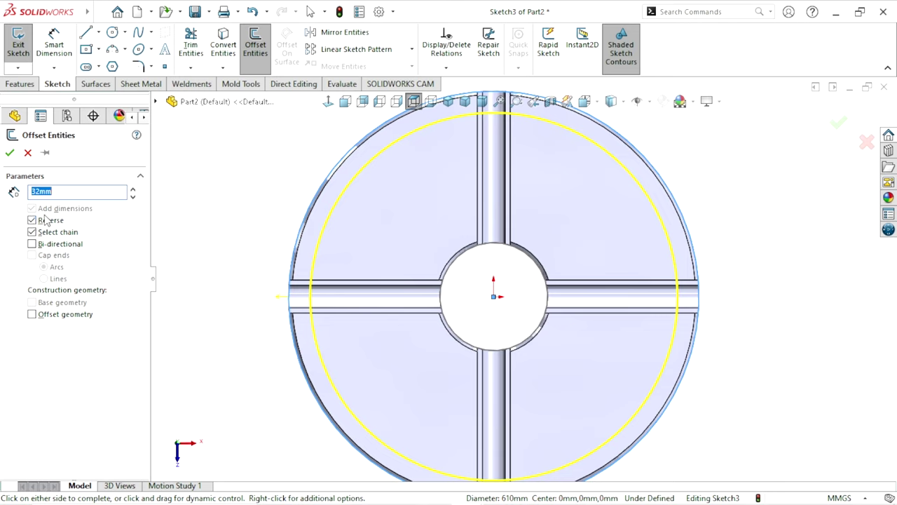
{"action": "left_click", "coordinate": [10, 152]}
{"action": "key", "text": "f"}
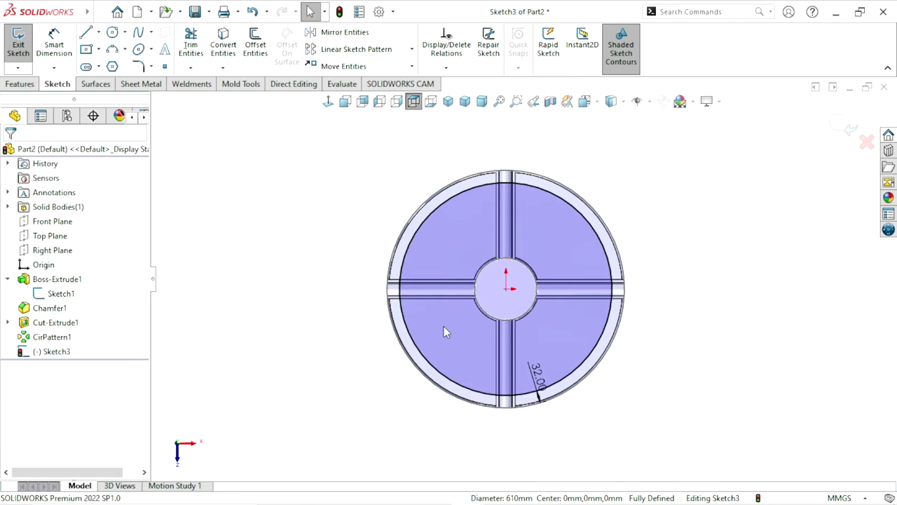
{"action": "scroll", "coordinate": [498, 299], "scroll_direction": "down", "scroll_amount": 2}
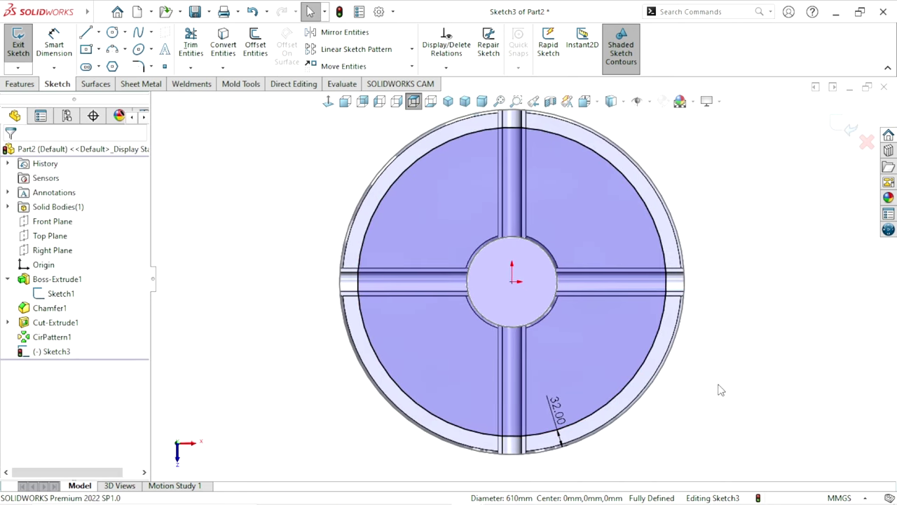
{"action": "scroll", "coordinate": [671, 370], "scroll_direction": "up", "scroll_amount": 1}
{"action": "scroll", "coordinate": [657, 260], "scroll_direction": "down", "scroll_amount": 1}
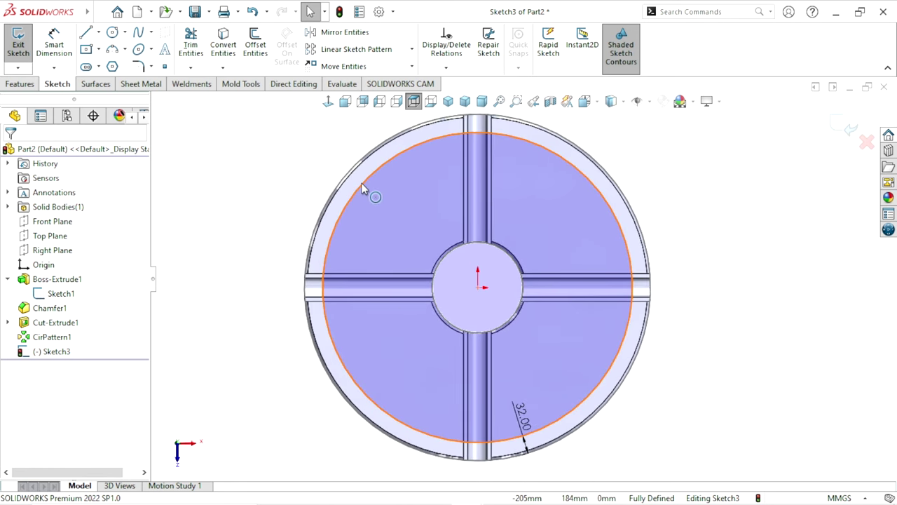
Offset the new circle another 32 mm inward to make the Ø482 mm circle.
{"action": "left_click", "coordinate": [342, 192]}
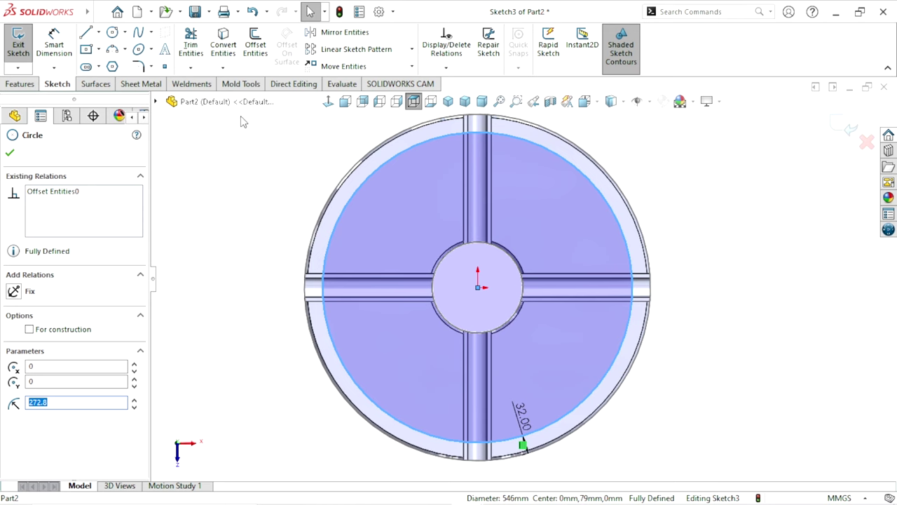
{"action": "left_click", "coordinate": [255, 47]}
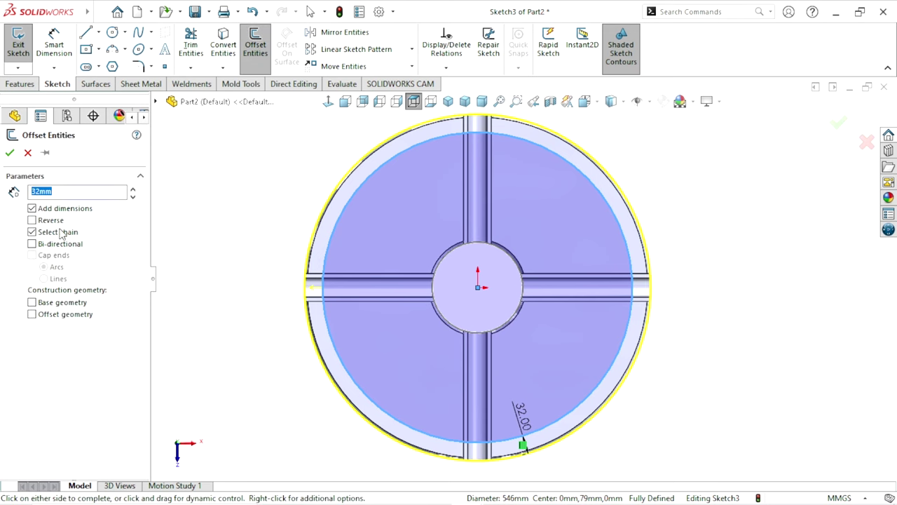
{"action": "left_click", "coordinate": [32, 221]}
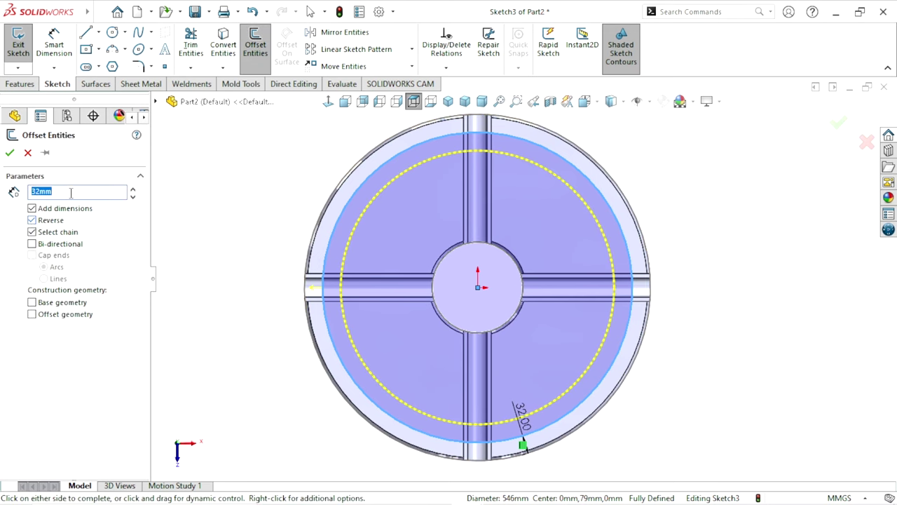
{"action": "left_click", "coordinate": [10, 153]}
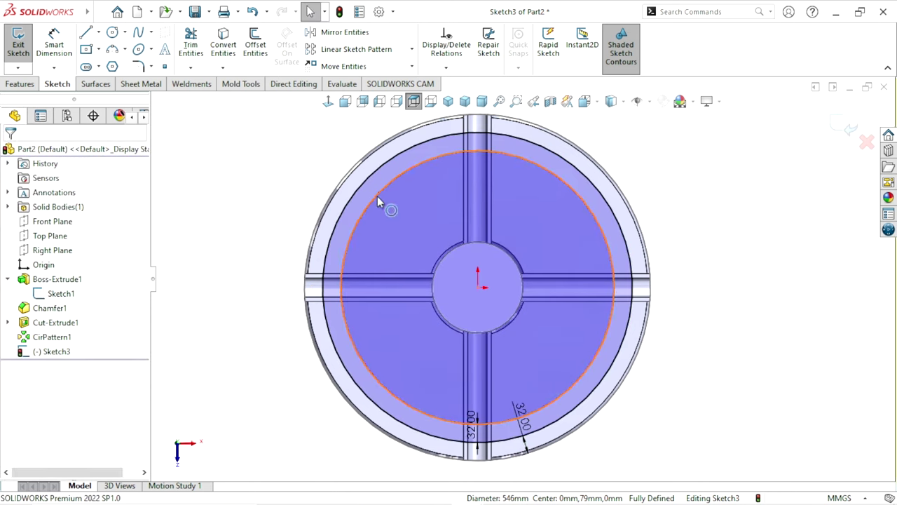
{"action": "left_click", "coordinate": [377, 195]}
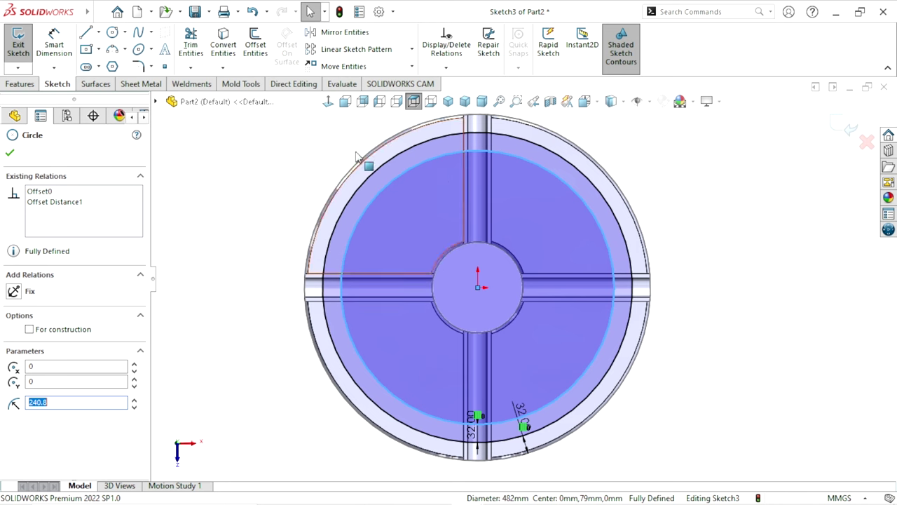
Add two more concentric circles, each offset 32 mm inward from the innermost one.
{"action": "left_click", "coordinate": [254, 56]}
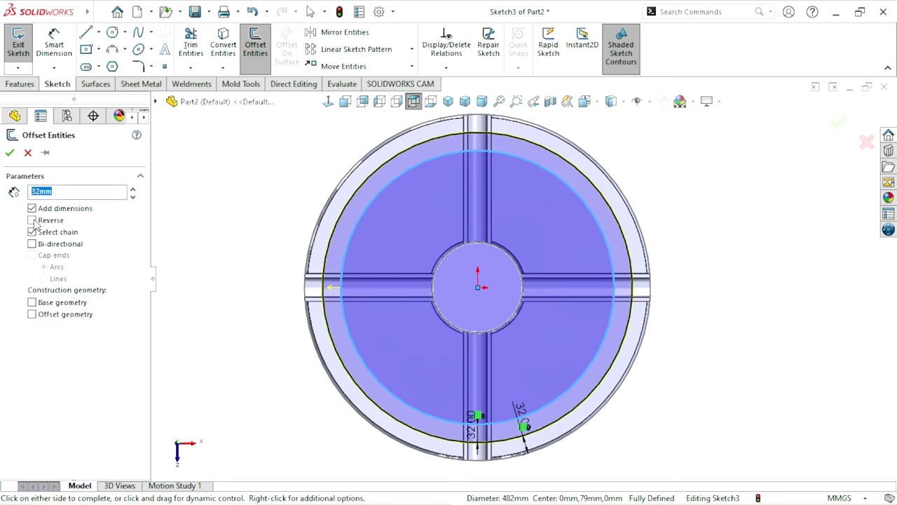
{"action": "left_click", "coordinate": [32, 221]}
{"action": "left_click", "coordinate": [9, 153]}
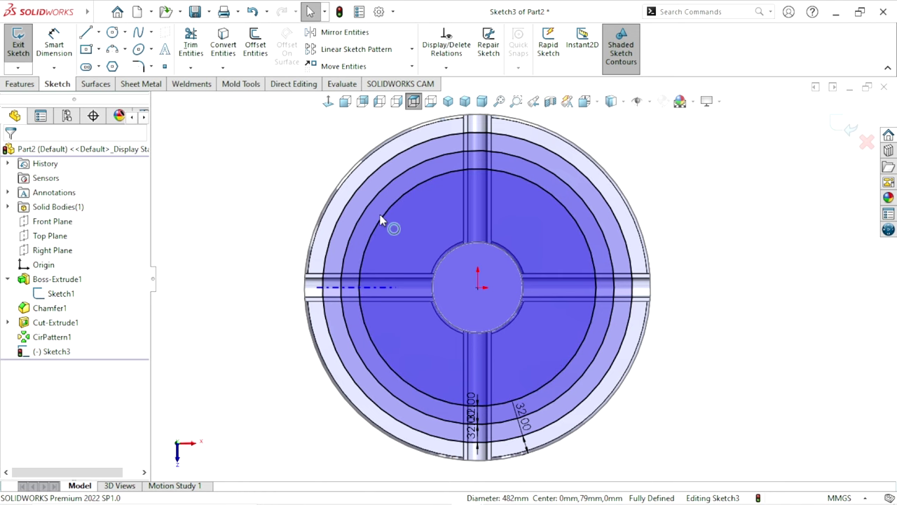
{"action": "left_click", "coordinate": [395, 231]}
{"action": "left_click", "coordinate": [255, 44]}
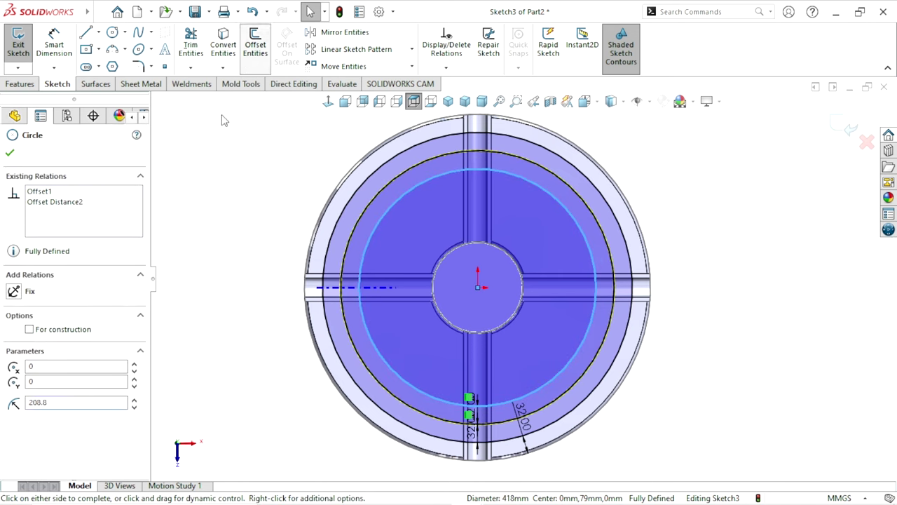
{"action": "left_click", "coordinate": [32, 220]}
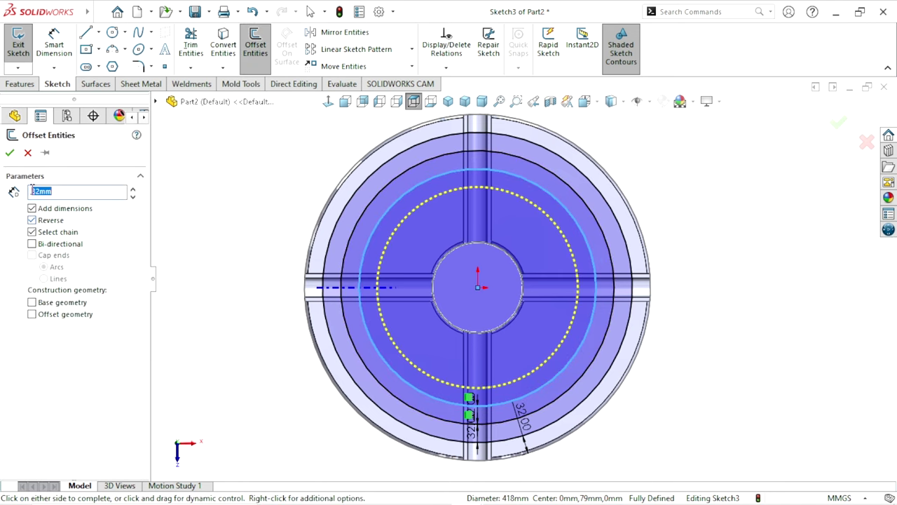
{"action": "left_click", "coordinate": [10, 153]}
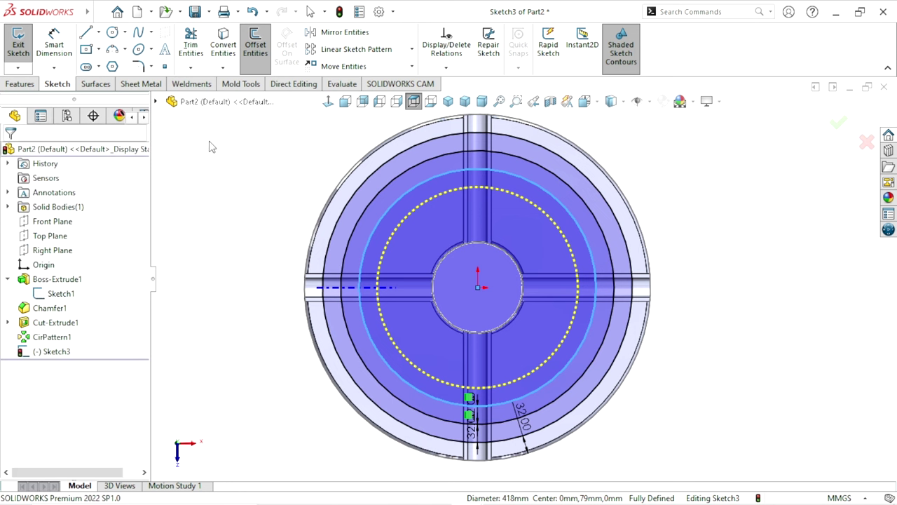
Add the last two 32 mm inward offset circles, reaching roughly Ø226 mm.
{"action": "left_click", "coordinate": [404, 220]}
{"action": "left_click", "coordinate": [255, 44]}
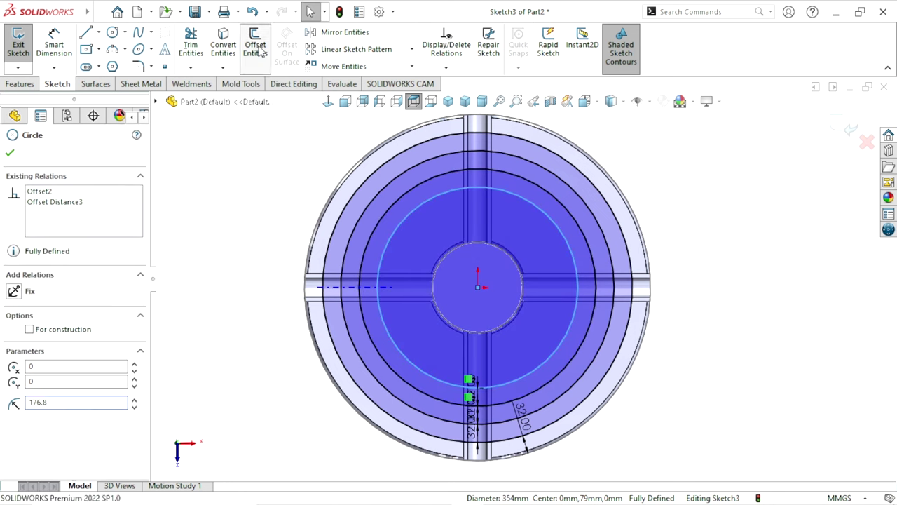
{"action": "left_click", "coordinate": [32, 221]}
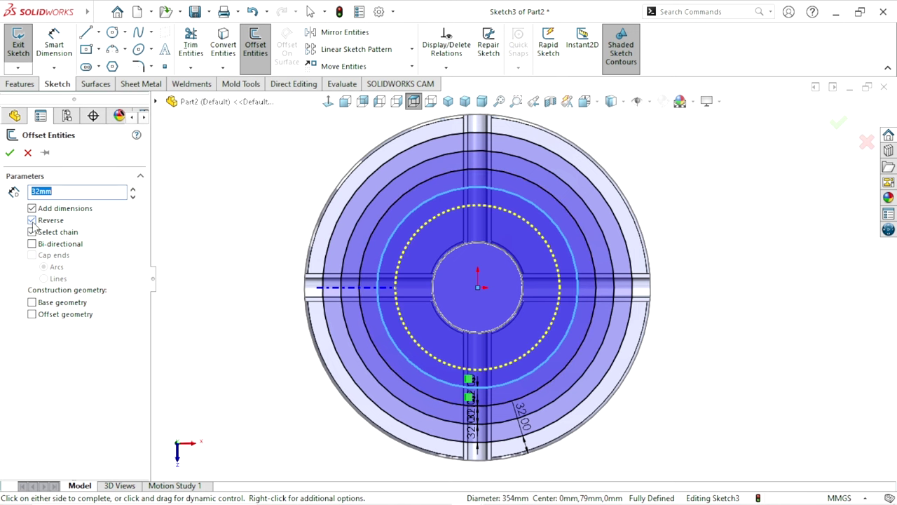
{"action": "left_click", "coordinate": [10, 153]}
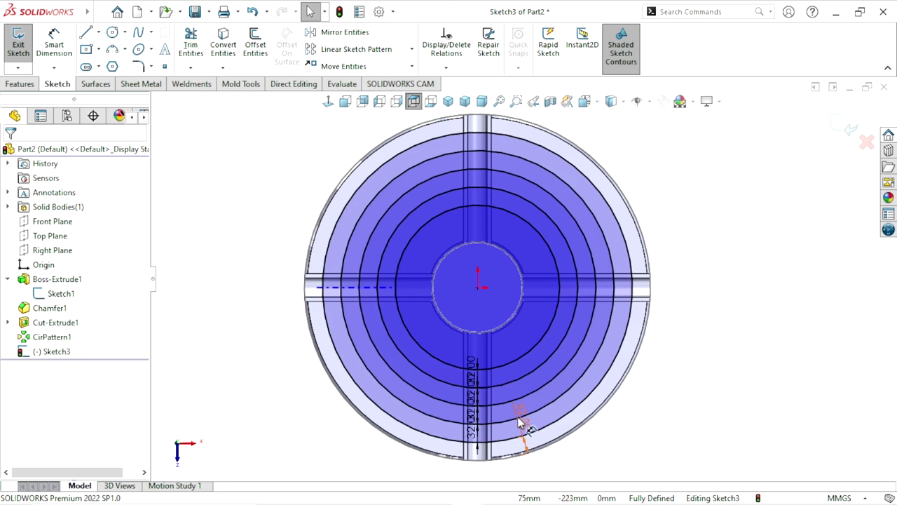
{"action": "scroll", "coordinate": [631, 265], "scroll_direction": "down", "scroll_amount": 3}
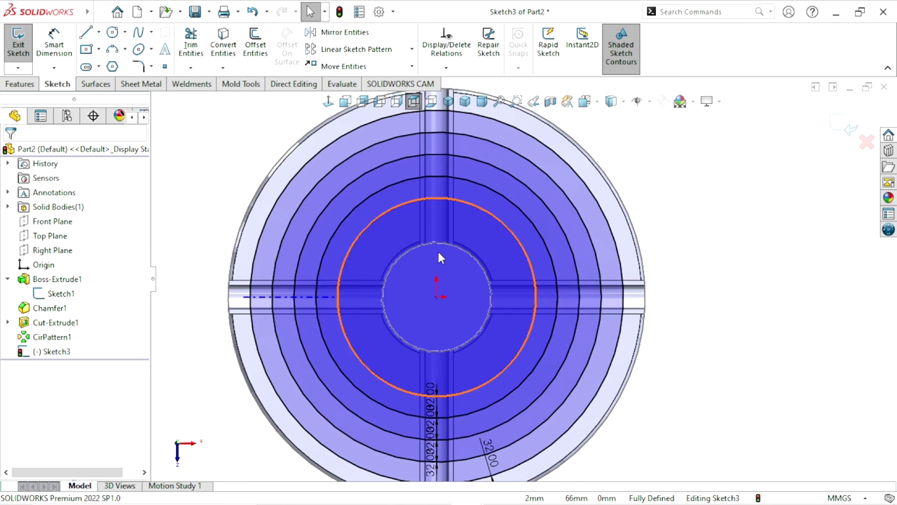
{"action": "left_click", "coordinate": [376, 228]}
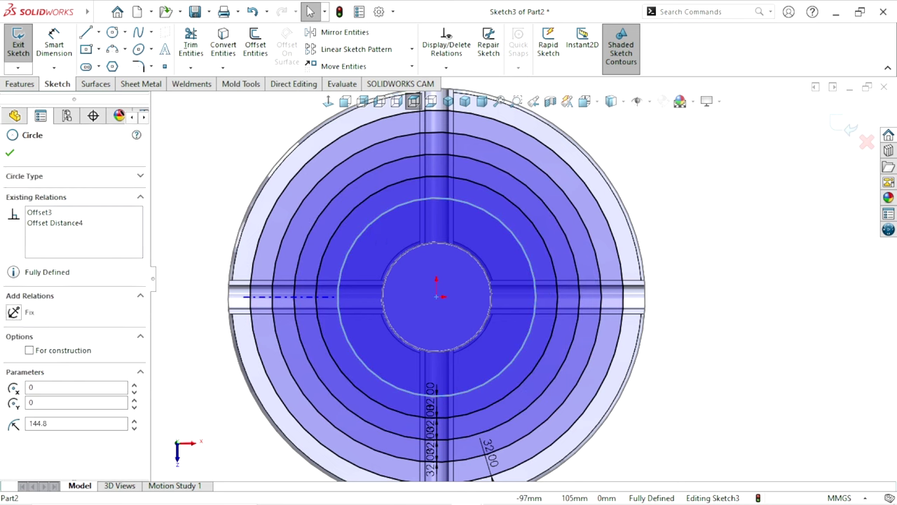
{"action": "left_click", "coordinate": [255, 50]}
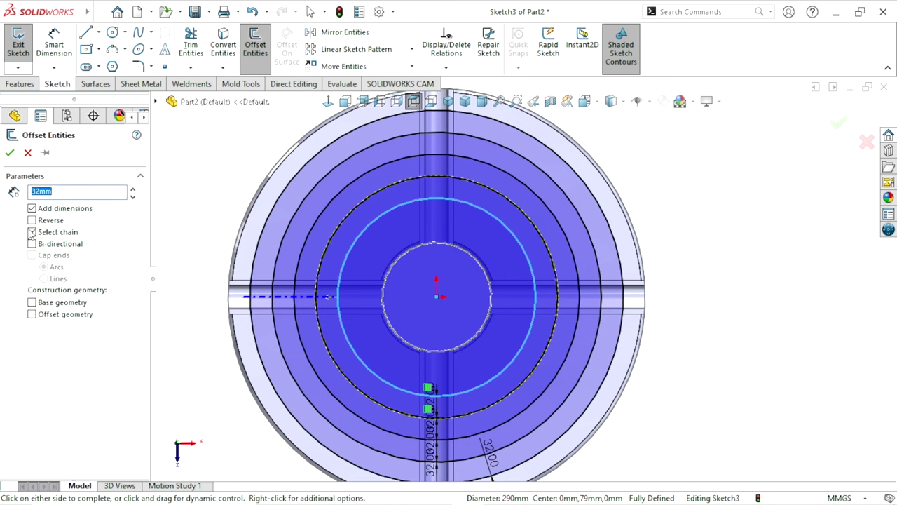
{"action": "left_click", "coordinate": [31, 220]}
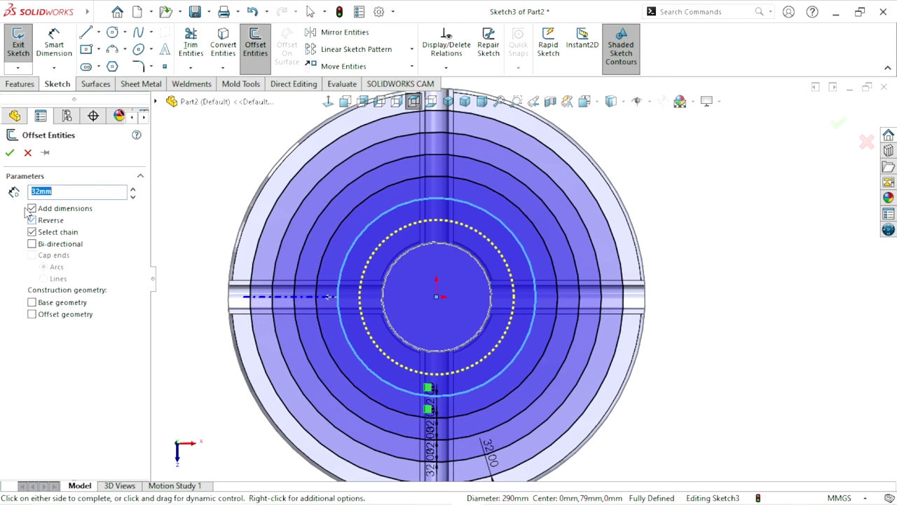
{"action": "left_click", "coordinate": [9, 153]}
{"action": "scroll", "coordinate": [528, 380], "scroll_direction": "up", "scroll_amount": 1}
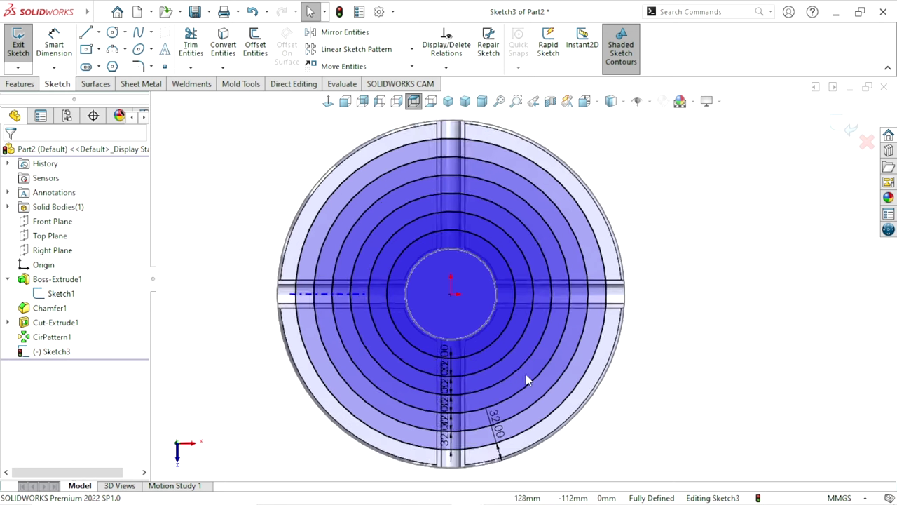
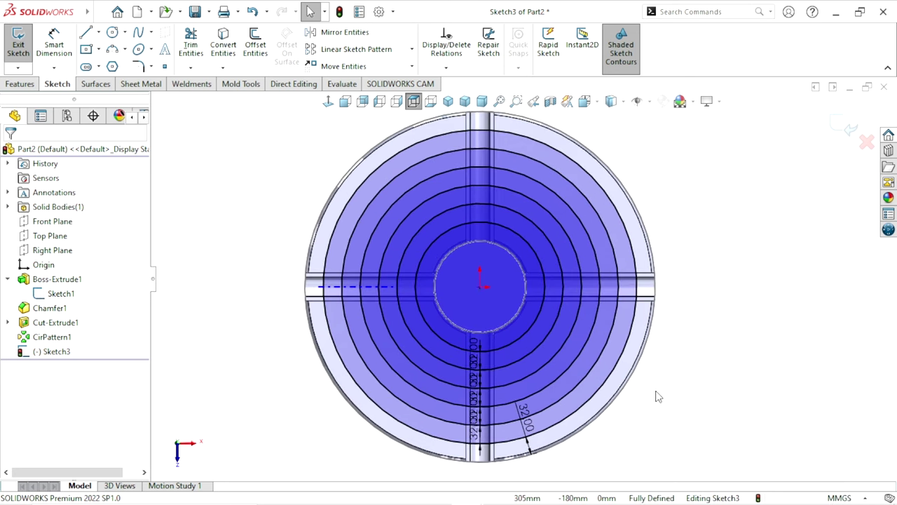
Hide Sketch1 so only the Sketch3 rings remain, and tilt the view of the disc.
{"action": "left_click", "coordinate": [68, 298]}
{"action": "left_click", "coordinate": [78, 279]}
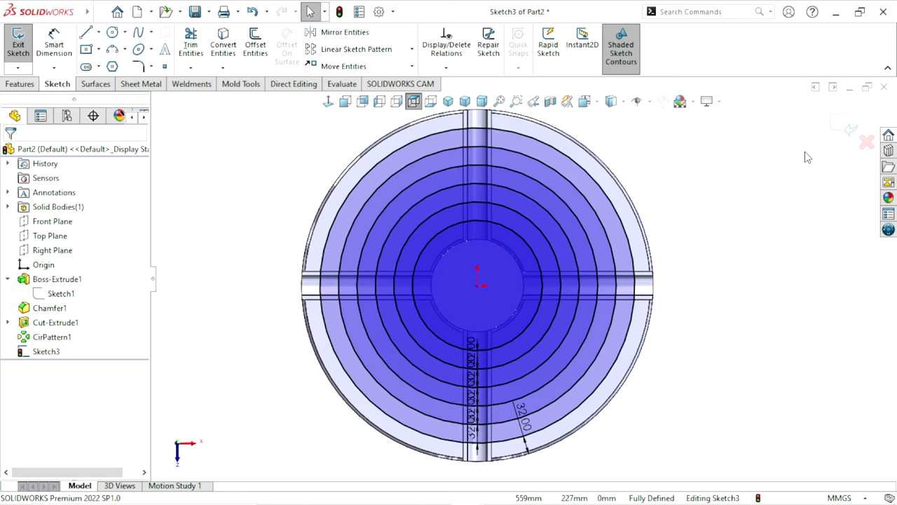
{"action": "mouse_move", "coordinate": [718, 287]}
{"action": "middle_mouse_down"}
{"action": "mouse_move", "coordinate": [703, 274]}
{"action": "mouse_move", "coordinate": [636, 334]}
{"action": "middle_mouse_up"}
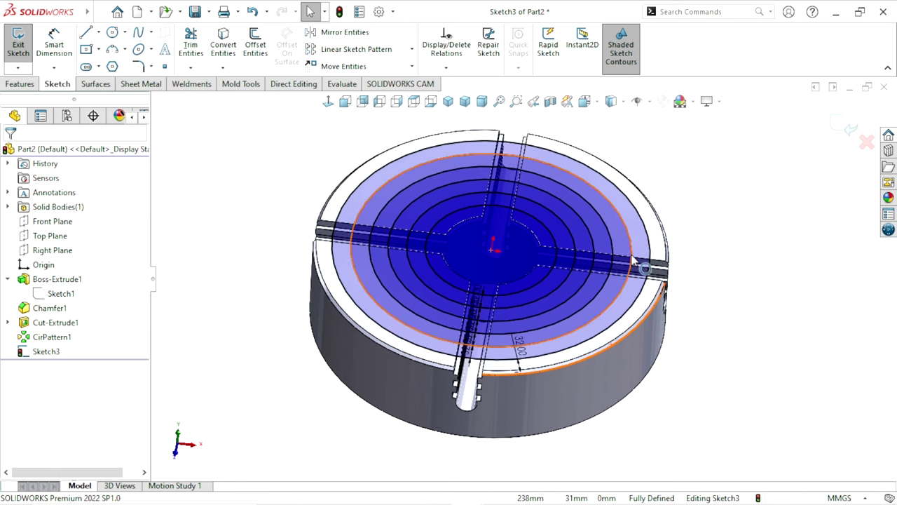
{"action": "scroll", "coordinate": [598, 256], "scroll_direction": "down", "scroll_amount": 2}
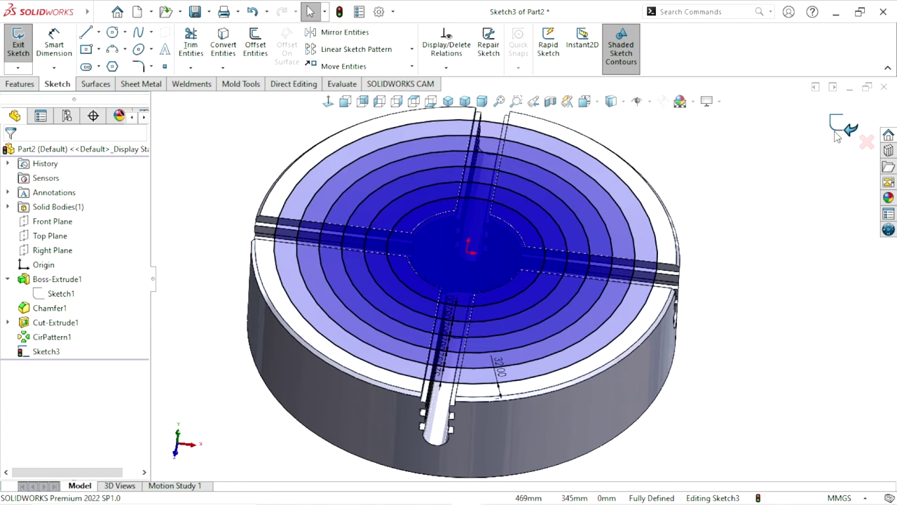
{"action": "left_click", "coordinate": [24, 87]}
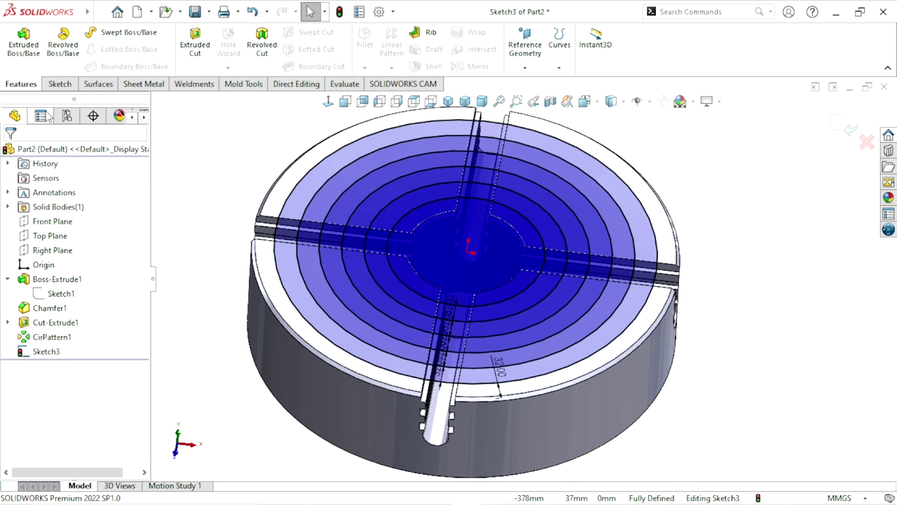
Start a Blind extruded cut from Sketch3 using the outer ring as the contour.
{"action": "left_click", "coordinate": [198, 63]}
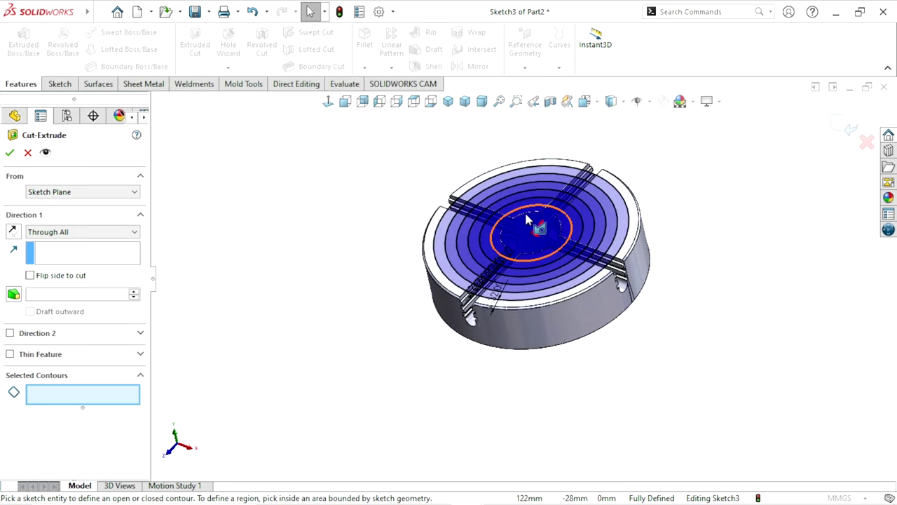
{"action": "scroll", "coordinate": [478, 204], "scroll_direction": "down", "scroll_amount": 2}
{"action": "scroll", "coordinate": [477, 204], "scroll_direction": "down", "scroll_amount": 2}
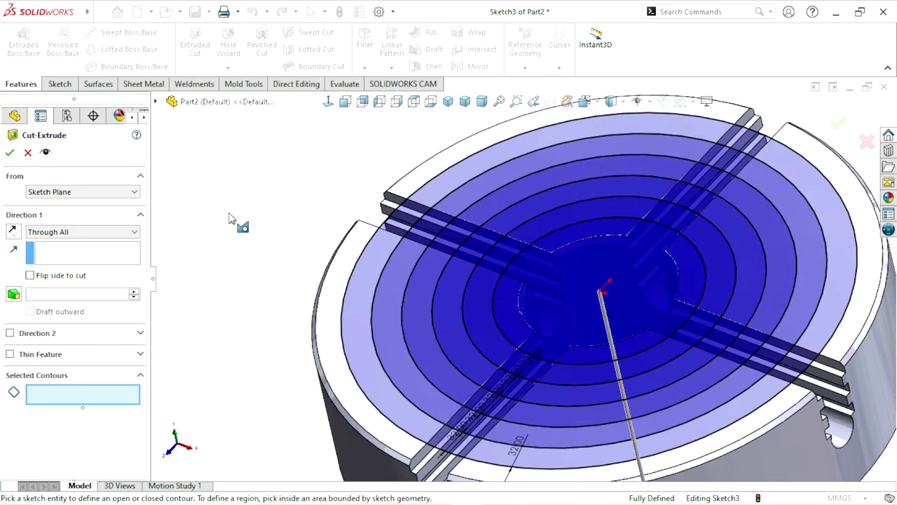
{"action": "left_click", "coordinate": [76, 234]}
{"action": "left_click", "coordinate": [70, 244]}
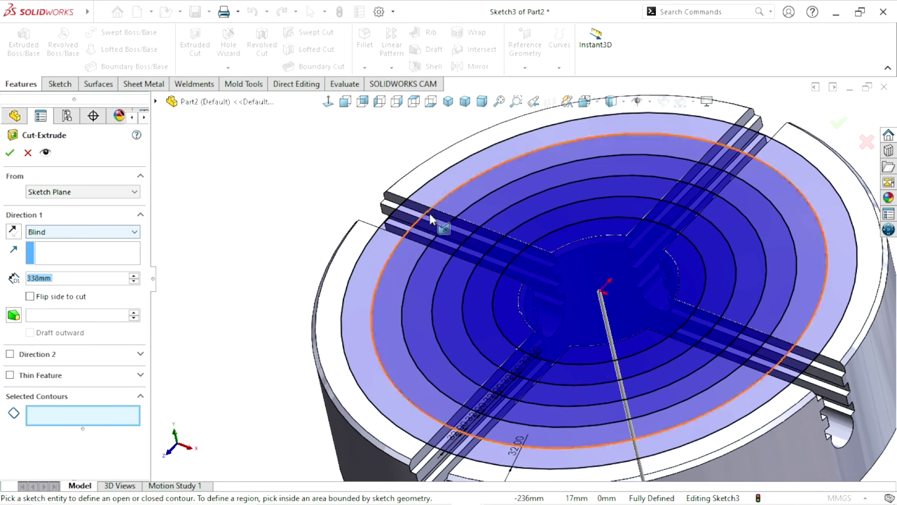
{"action": "scroll", "coordinate": [437, 224], "scroll_direction": "down", "scroll_amount": 5}
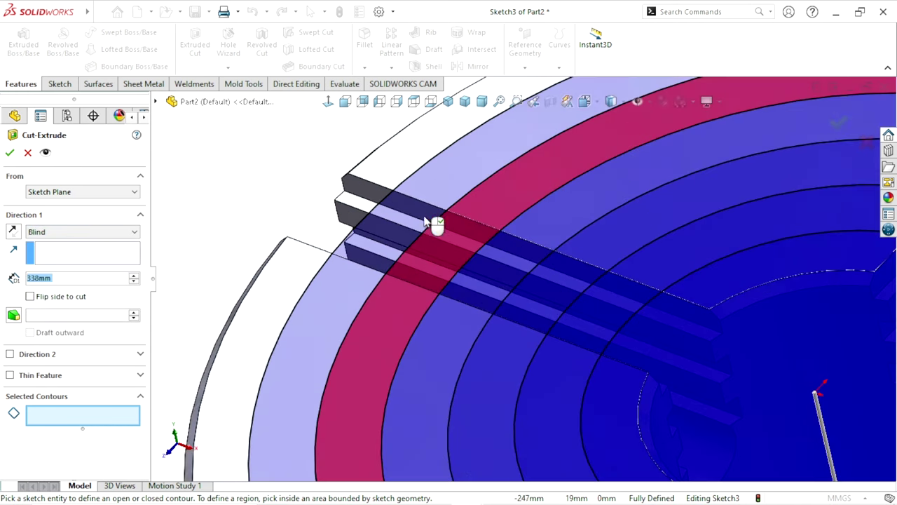
{"action": "left_click", "coordinate": [407, 179]}
Make the cut a Thin Feature with a 10 mm one-direction wall.
{"action": "scroll", "coordinate": [330, 389], "scroll_direction": "up", "scroll_amount": 5}
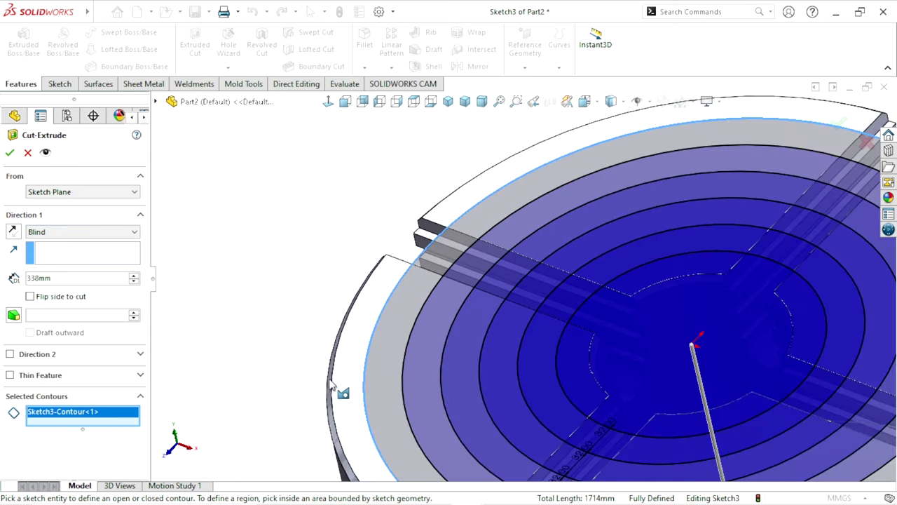
{"action": "mouse_move", "coordinate": [340, 390]}
{"action": "middle_mouse_down"}
{"action": "mouse_move", "coordinate": [372, 337]}
{"action": "mouse_move", "coordinate": [386, 409]}
{"action": "middle_mouse_up"}
{"action": "scroll", "coordinate": [526, 365], "scroll_direction": "up", "scroll_amount": 2}
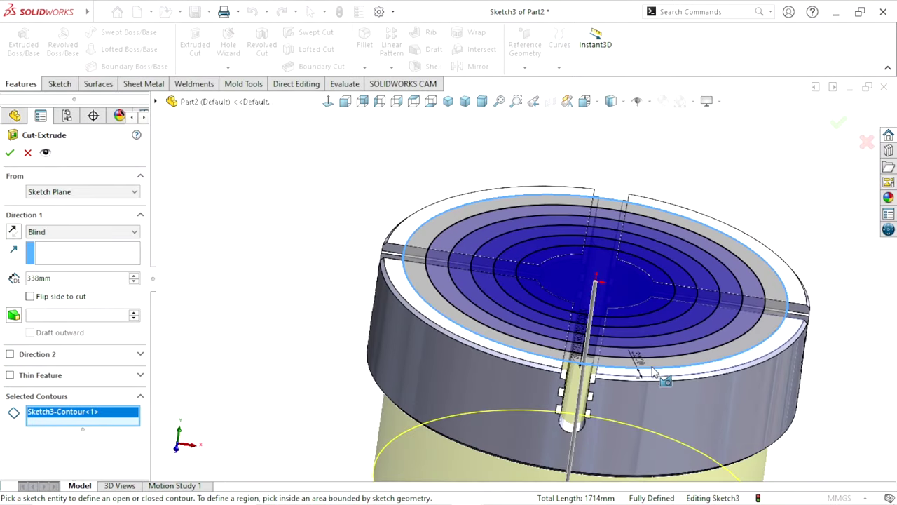
{"action": "scroll", "coordinate": [651, 367], "scroll_direction": "up", "scroll_amount": 2}
{"action": "scroll", "coordinate": [652, 367], "scroll_direction": "down", "scroll_amount": 2}
{"action": "scroll", "coordinate": [458, 267], "scroll_direction": "down", "scroll_amount": 1}
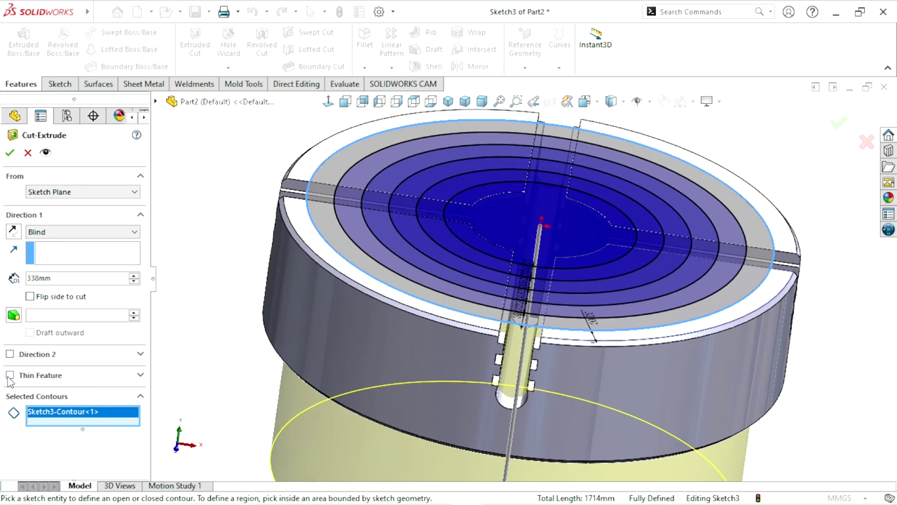
{"action": "left_click", "coordinate": [40, 375]}
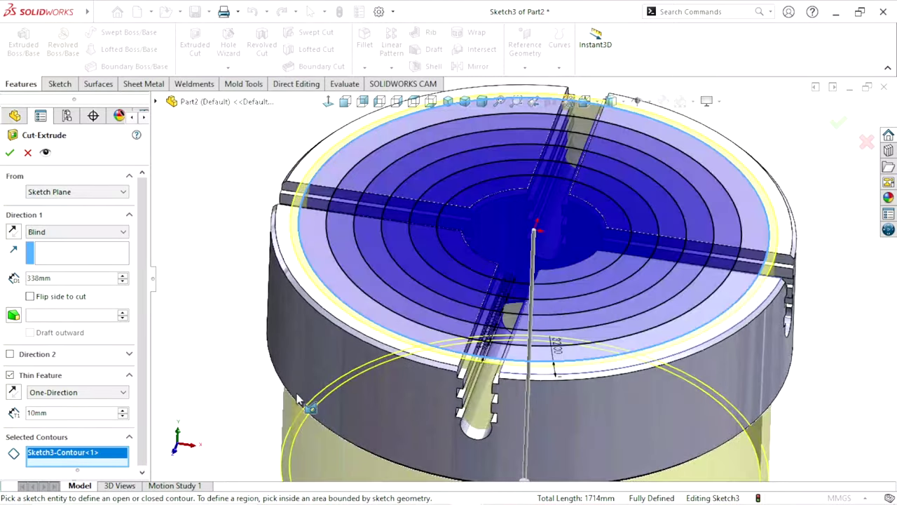
Change the thin wall to Mid-Plane with a 2 mm thickness instead of 10 mm.
{"action": "key", "text": "f"}
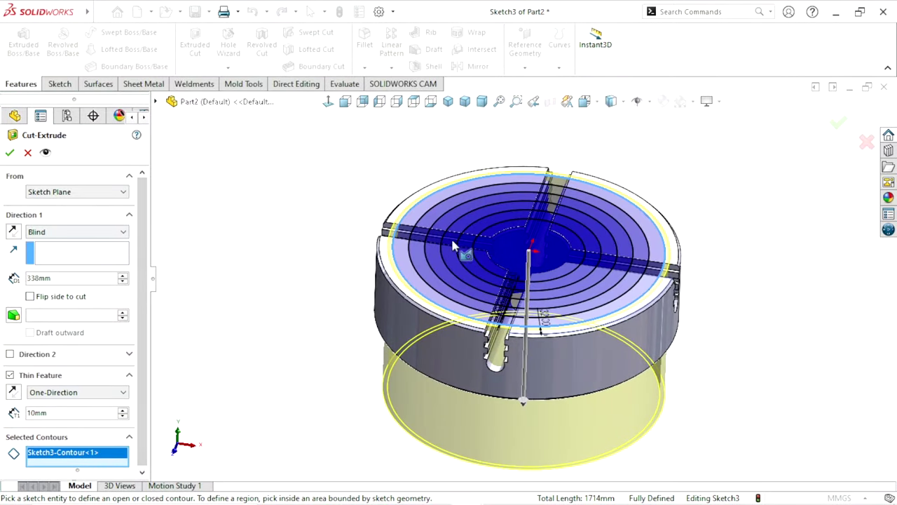
{"action": "left_click_drag", "start_coordinate": [140, 317], "coordinate": [139, 354]}
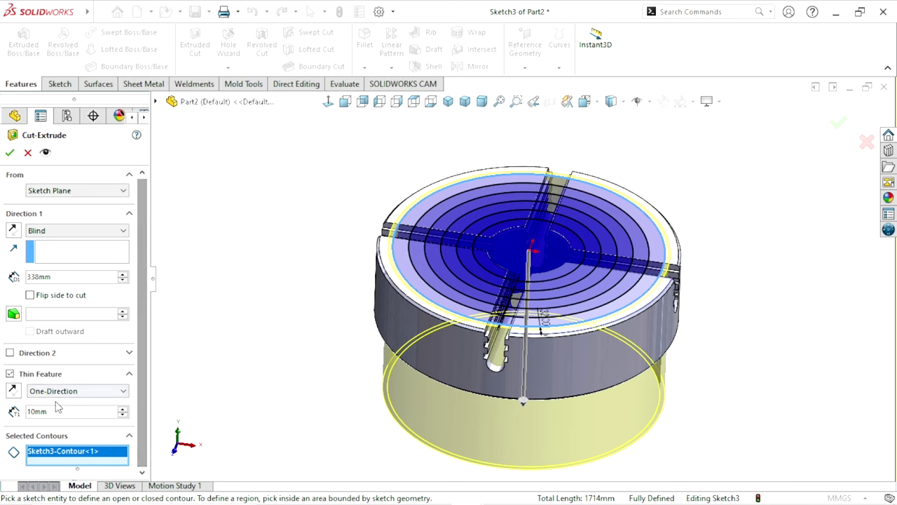
{"action": "left_click", "coordinate": [10, 373]}
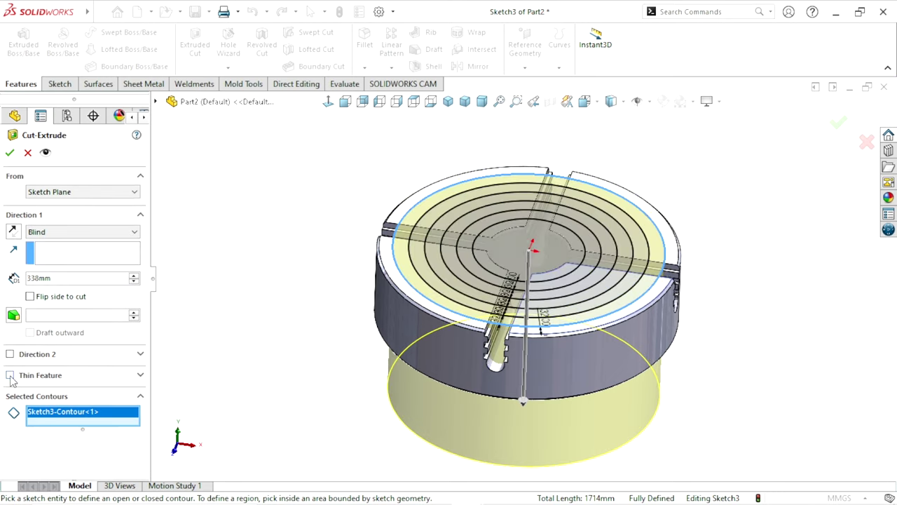
{"action": "left_click", "coordinate": [10, 375]}
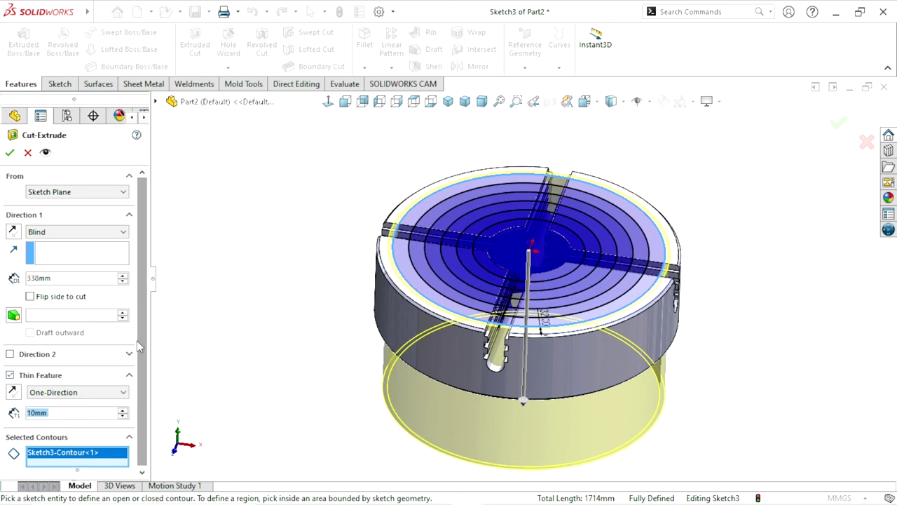
{"action": "left_click_drag", "start_coordinate": [138, 345], "coordinate": [139, 348]}
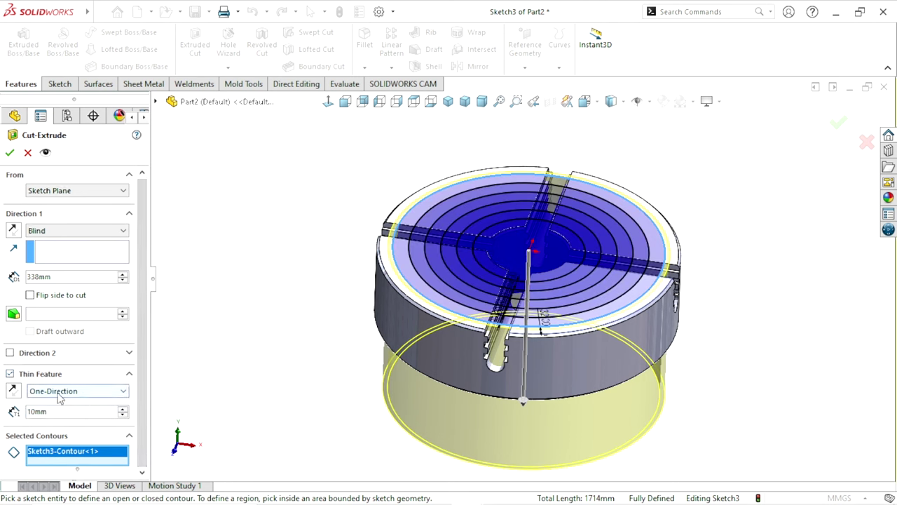
{"action": "left_click", "coordinate": [59, 394]}
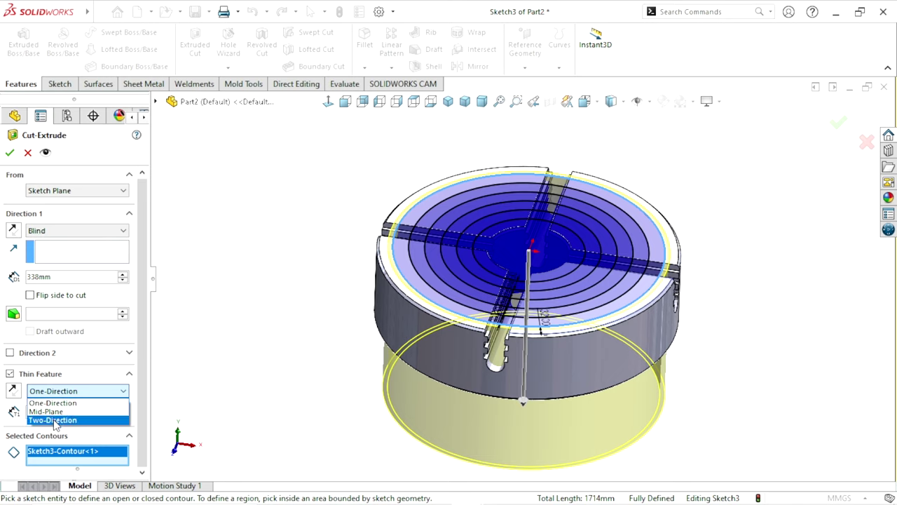
{"action": "left_click", "coordinate": [55, 412]}
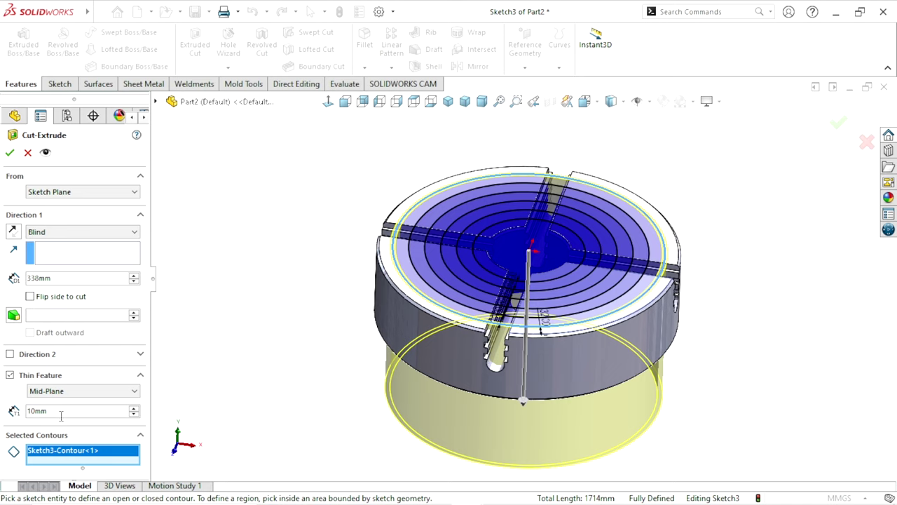
{"action": "left_click_drag", "start_coordinate": [61, 416], "coordinate": [14, 415]}
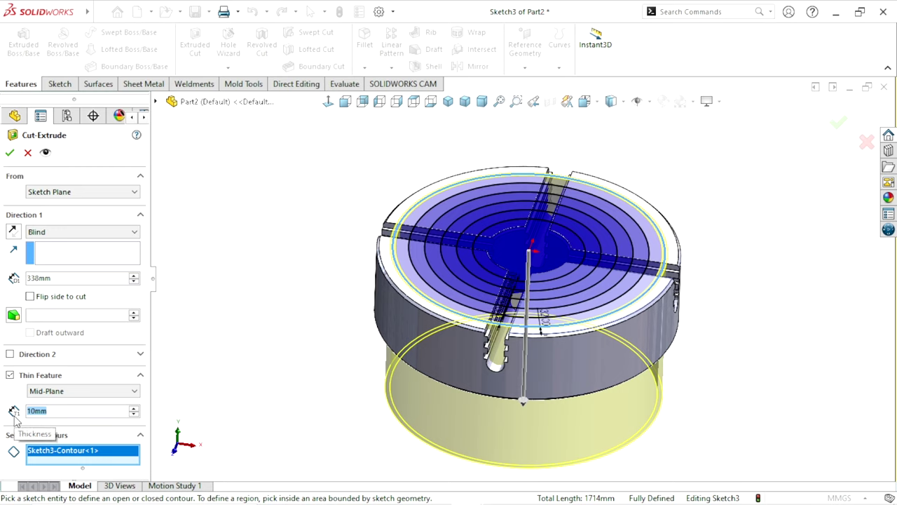
{"action": "type", "text": "2"}
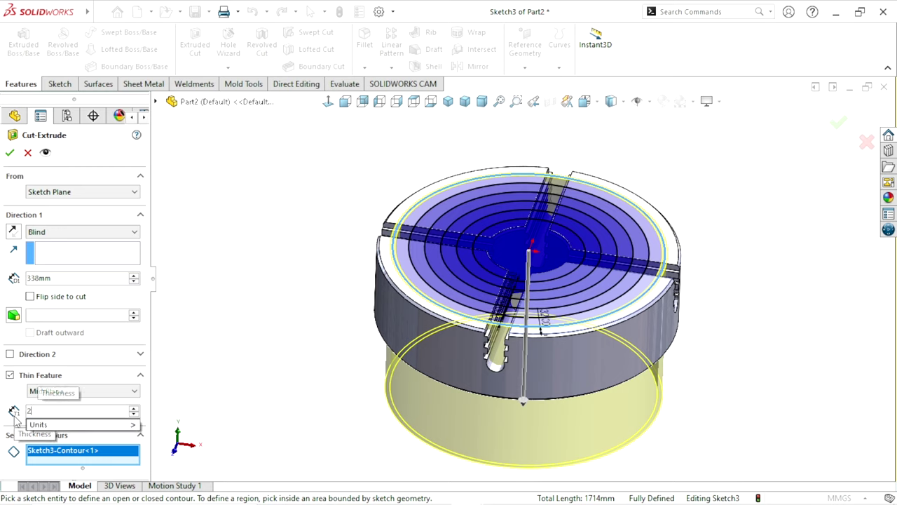
{"action": "key", "text": "Return"}
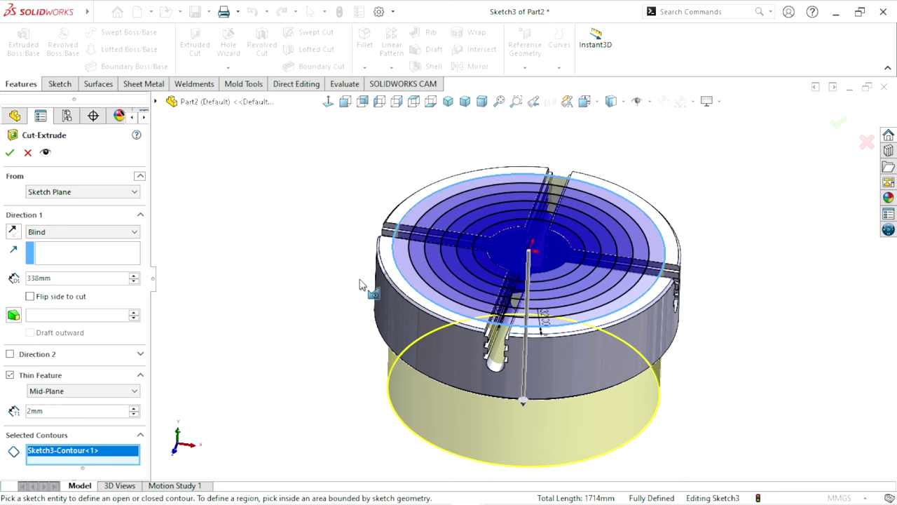
{"action": "scroll", "coordinate": [379, 294], "scroll_direction": "down", "scroll_amount": 2}
{"action": "scroll", "coordinate": [393, 253], "scroll_direction": "down", "scroll_amount": 2}
{"action": "scroll", "coordinate": [405, 211], "scroll_direction": "down", "scroll_amount": 3}
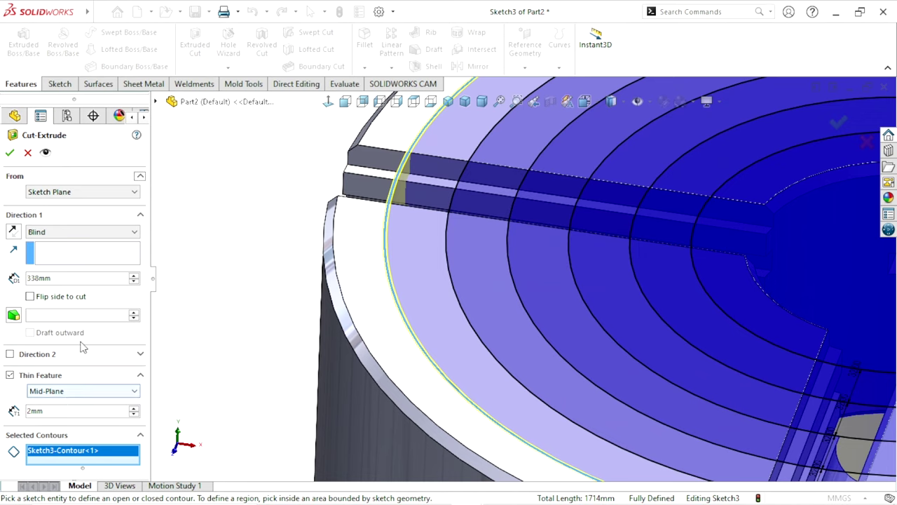
Reduce the cut depth from 338 mm to 3 mm and add a 45° draft.
{"action": "left_click_drag", "start_coordinate": [70, 281], "coordinate": [3, 287]}
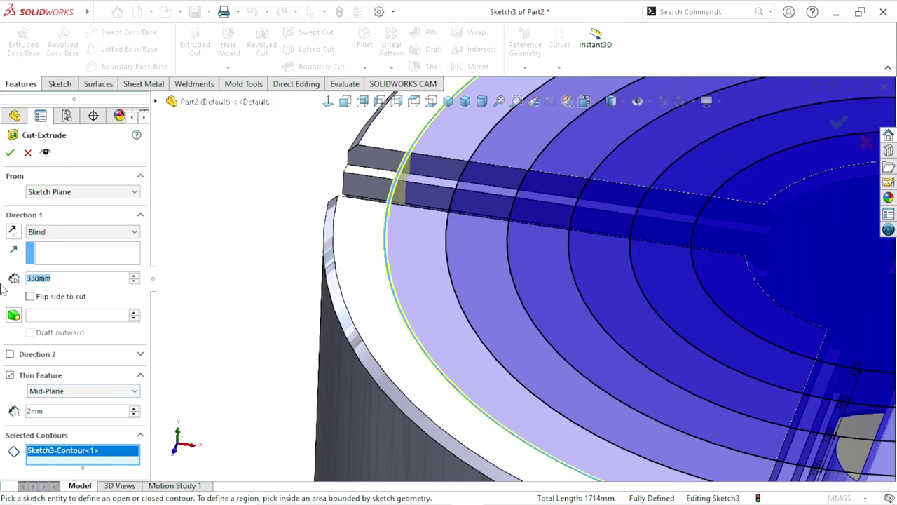
{"action": "type", "text": "3"}
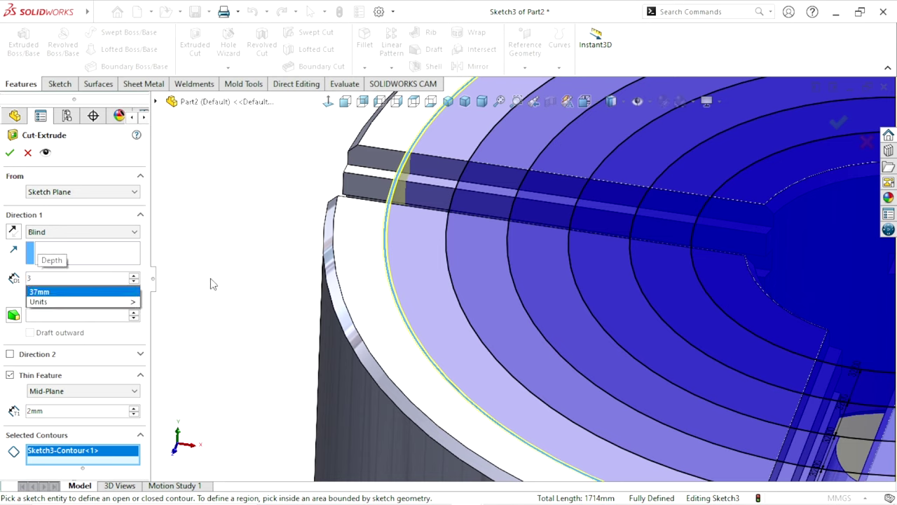
{"action": "key", "text": "Return"}
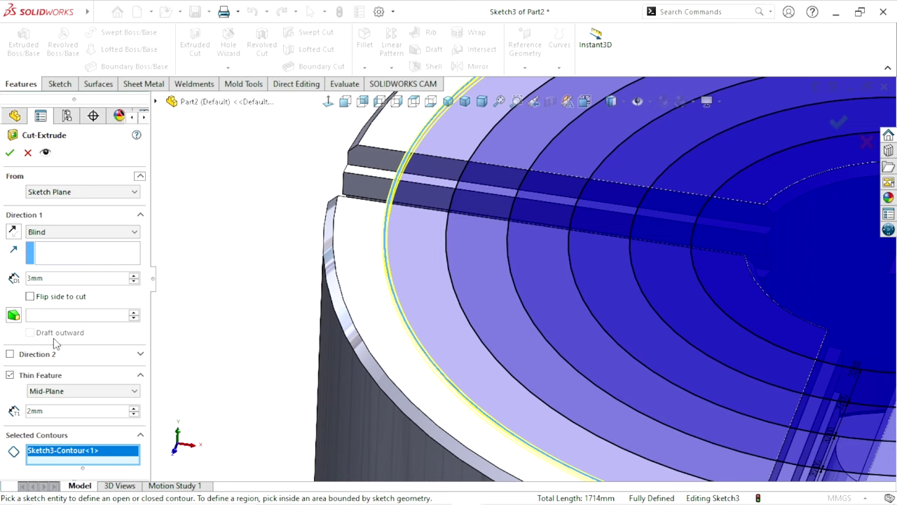
{"action": "left_click", "coordinate": [12, 316]}
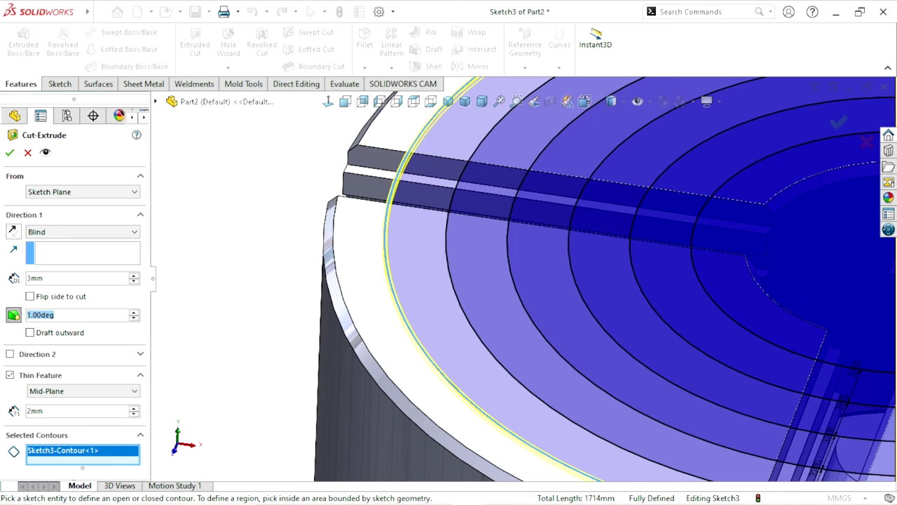
{"action": "type", "text": "45"}
{"action": "key", "text": "Return"}
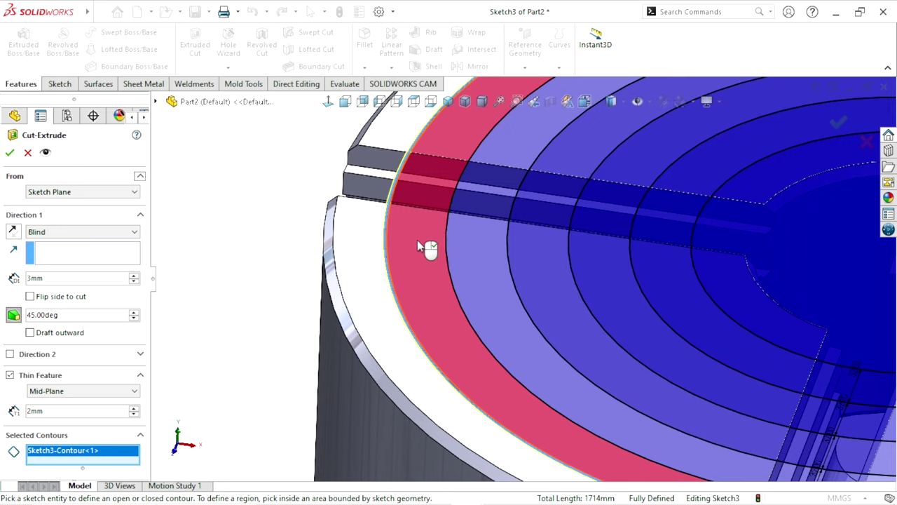
{"action": "scroll", "coordinate": [403, 260], "scroll_direction": "down", "scroll_amount": 4}
{"action": "scroll", "coordinate": [290, 303], "scroll_direction": "down", "scroll_amount": 1}
{"action": "scroll", "coordinate": [289, 303], "scroll_direction": "up", "scroll_amount": 3}
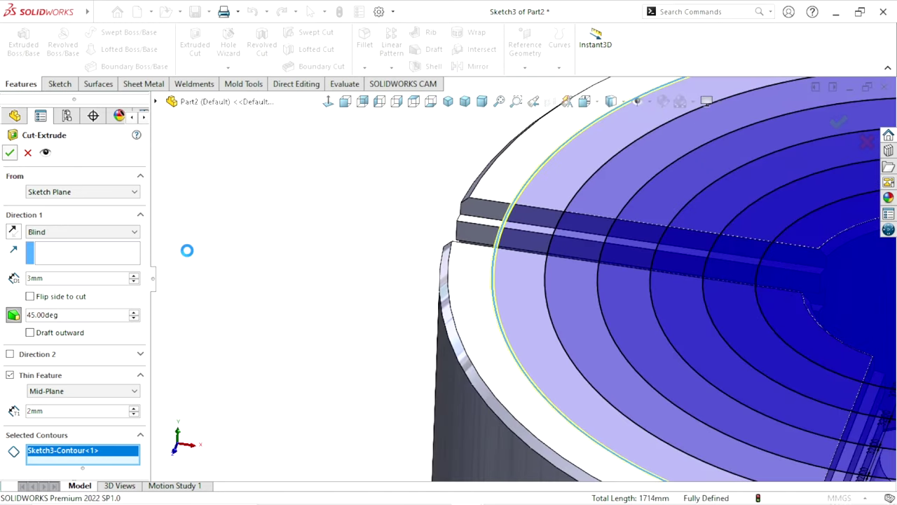
Zoom out and orbit the disc to view its top face.
{"action": "scroll", "coordinate": [486, 331], "scroll_direction": "up", "scroll_amount": 5}
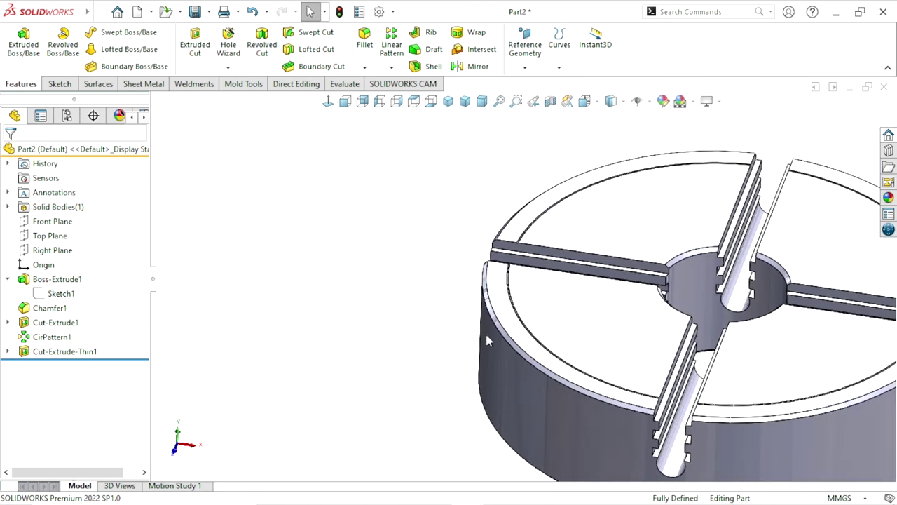
{"action": "scroll", "coordinate": [585, 230], "scroll_direction": "down", "scroll_amount": 2}
{"action": "scroll", "coordinate": [560, 248], "scroll_direction": "down", "scroll_amount": 3}
{"action": "scroll", "coordinate": [549, 245], "scroll_direction": "down", "scroll_amount": 1}
{"action": "scroll", "coordinate": [548, 245], "scroll_direction": "down", "scroll_amount": 5}
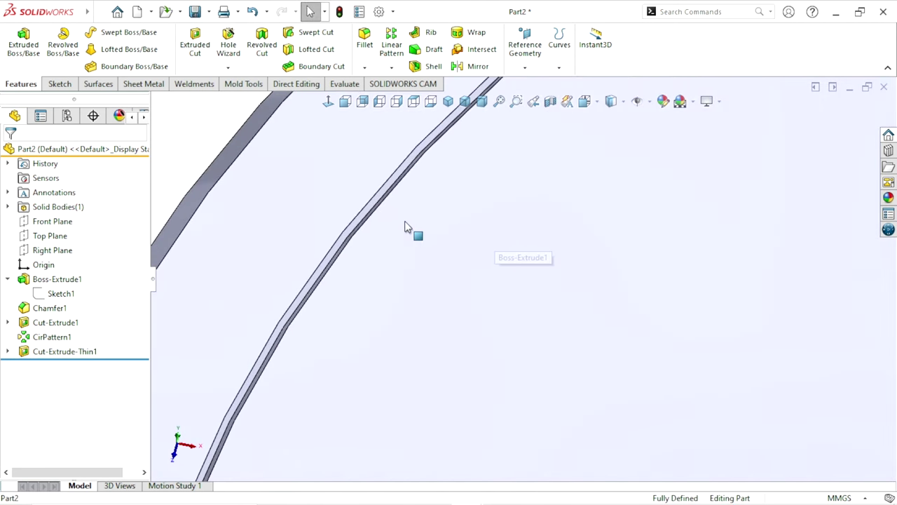
{"action": "scroll", "coordinate": [407, 226], "scroll_direction": "down", "scroll_amount": 2}
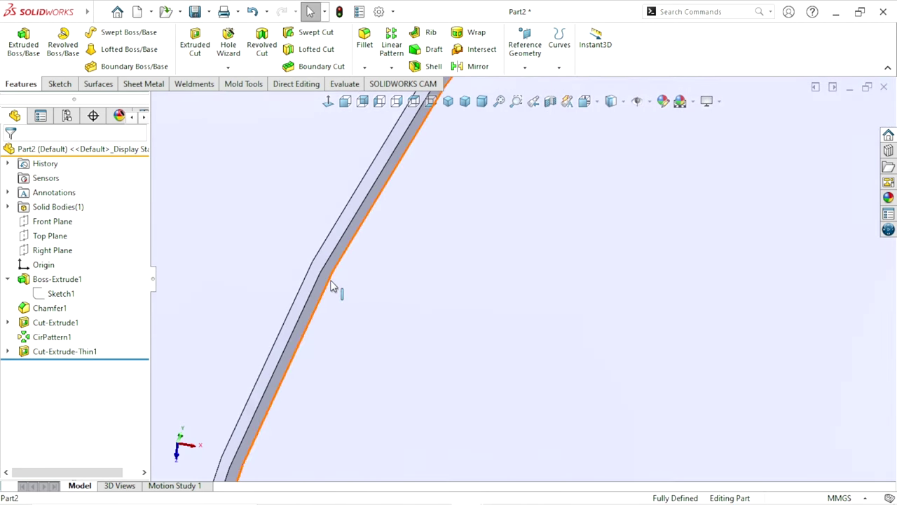
{"action": "scroll", "coordinate": [418, 340], "scroll_direction": "up", "scroll_amount": 4}
{"action": "scroll", "coordinate": [441, 357], "scroll_direction": "up", "scroll_amount": 4}
{"action": "scroll", "coordinate": [571, 396], "scroll_direction": "up", "scroll_amount": 2}
{"action": "scroll", "coordinate": [697, 374], "scroll_direction": "down", "scroll_amount": 3}
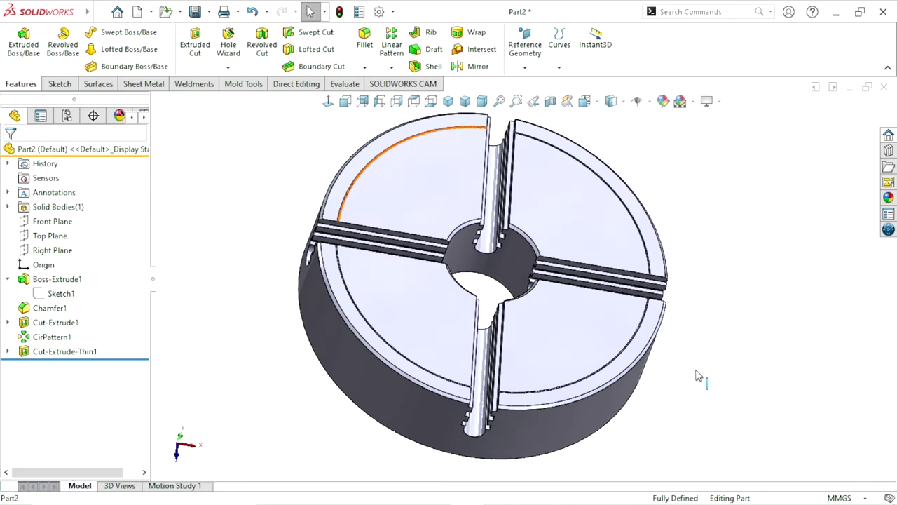
{"action": "mouse_move", "coordinate": [720, 366]}
{"action": "middle_mouse_down"}
{"action": "mouse_move", "coordinate": [710, 324]}
{"action": "mouse_move", "coordinate": [617, 361]}
{"action": "mouse_move", "coordinate": [561, 281]}
{"action": "middle_mouse_up"}
{"action": "scroll", "coordinate": [709, 214], "scroll_direction": "down", "scroll_amount": 2}
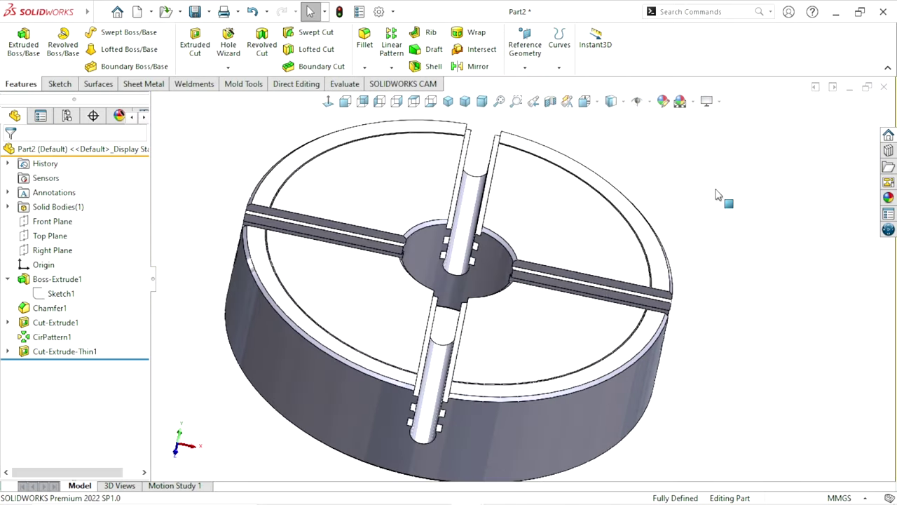
Select Sketch3 under Cut-Extrude-Thin1 and rebuild to show the ring groove.
{"action": "left_click", "coordinate": [7, 351]}
{"action": "left_click", "coordinate": [39, 366]}
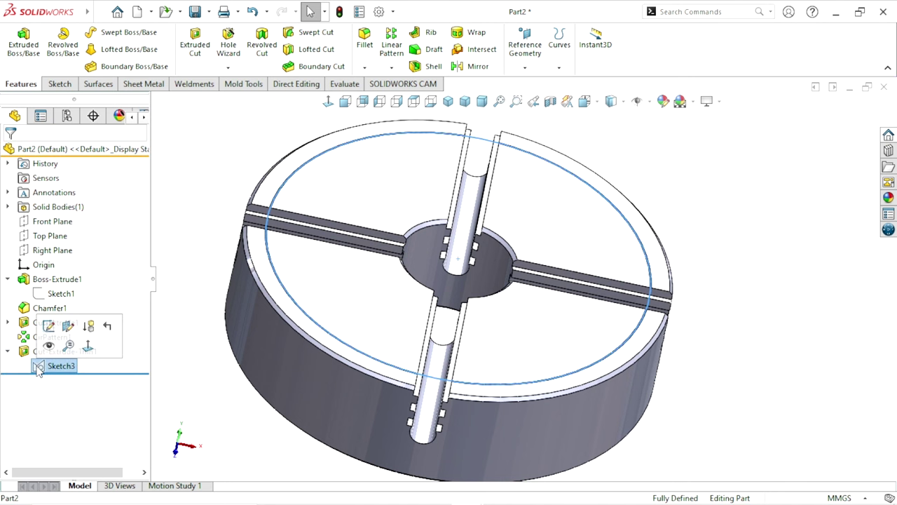
{"action": "left_click", "coordinate": [203, 412]}
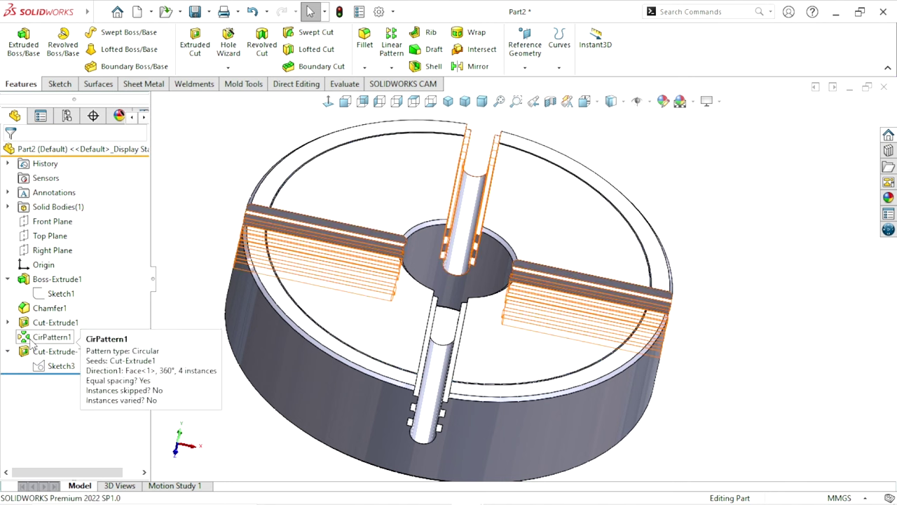
{"action": "left_click", "coordinate": [53, 368]}
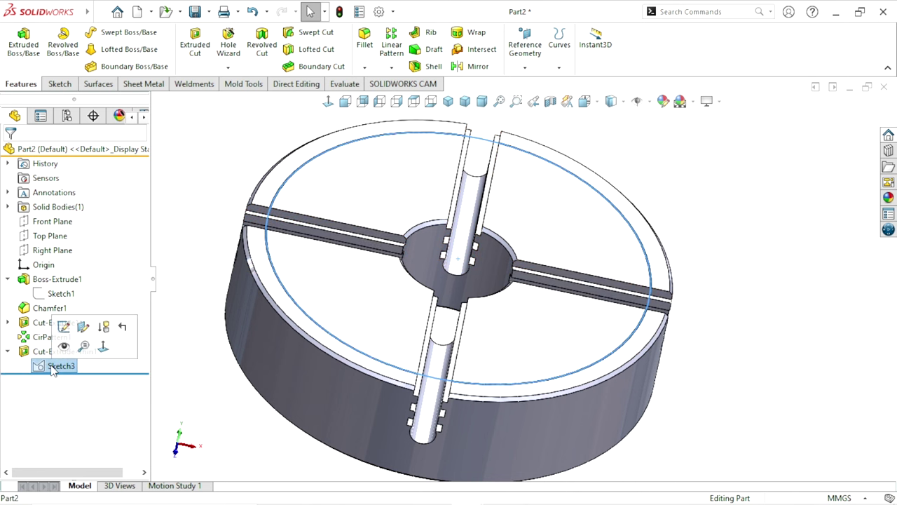
{"action": "key", "text": "ctrl+b"}
{"action": "scroll", "coordinate": [509, 371], "scroll_direction": "up", "scroll_amount": 3}
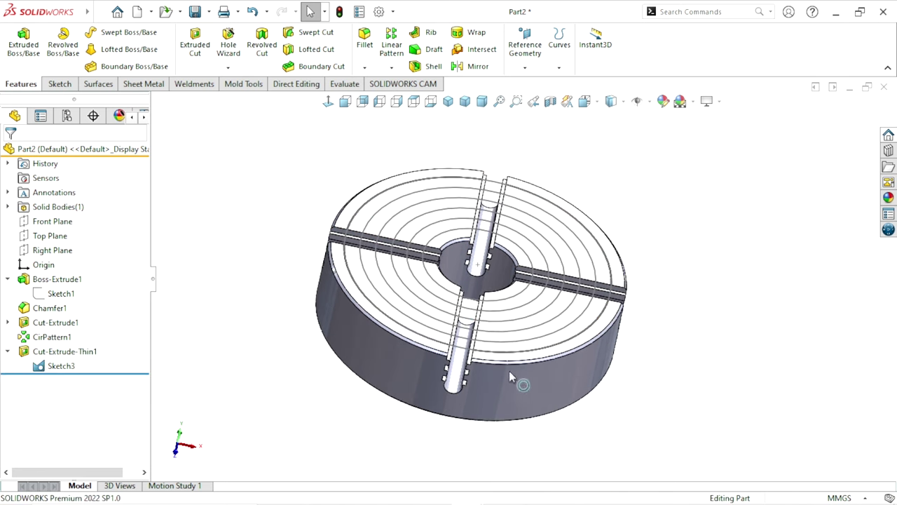
{"action": "scroll", "coordinate": [509, 377], "scroll_direction": "down", "scroll_amount": 2}
Cut the 482 mm circle as a Blind 3 mm groove with 45° draft and 2 mm Mid-Plane wall.
{"action": "left_click", "coordinate": [195, 45]}
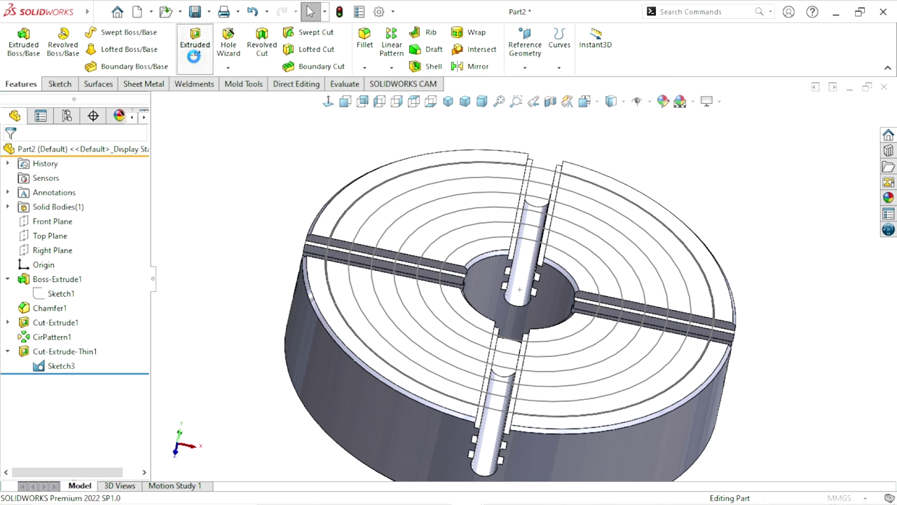
{"action": "left_click", "coordinate": [363, 230]}
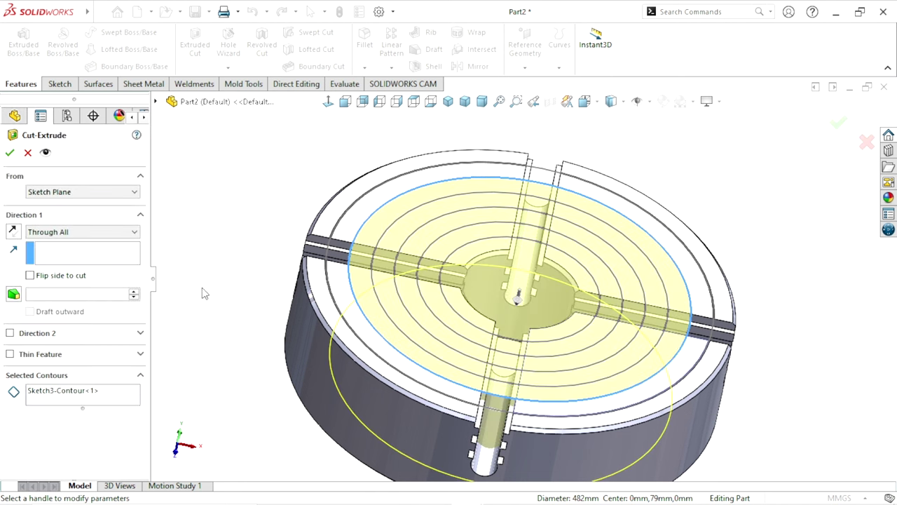
{"action": "left_click", "coordinate": [95, 235]}
{"action": "left_click", "coordinate": [66, 243]}
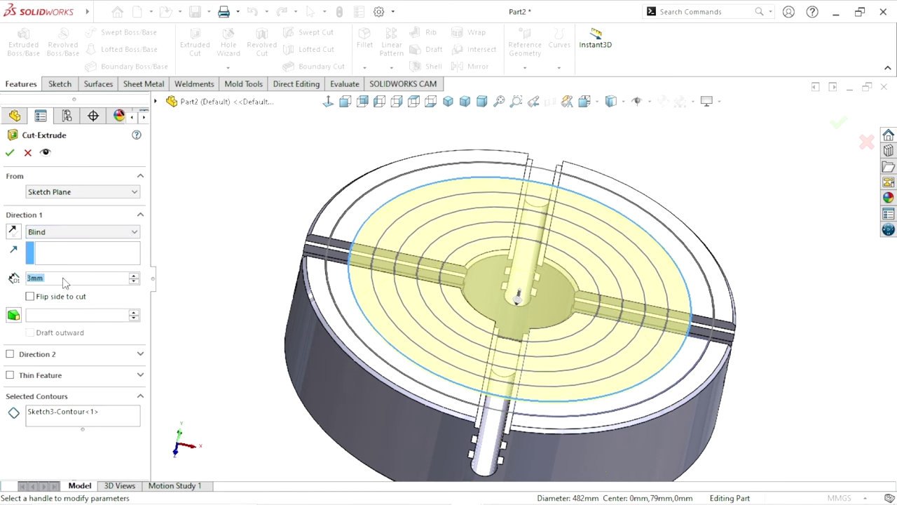
{"action": "left_click", "coordinate": [64, 279]}
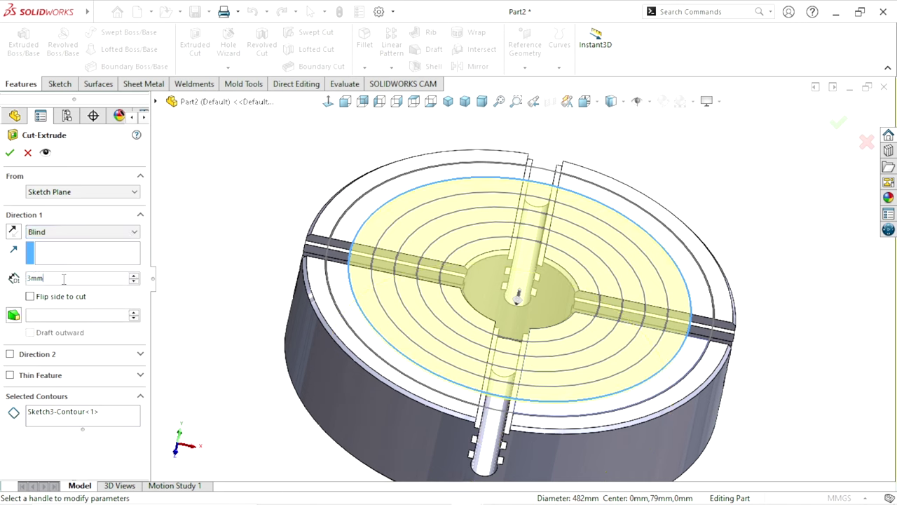
{"action": "left_click", "coordinate": [13, 316]}
{"action": "type", "text": "45"}
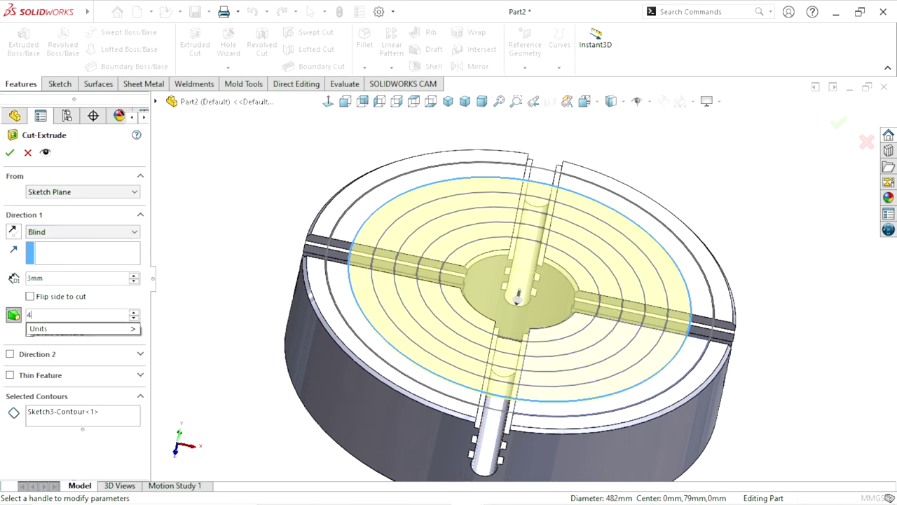
{"action": "key", "text": "Return"}
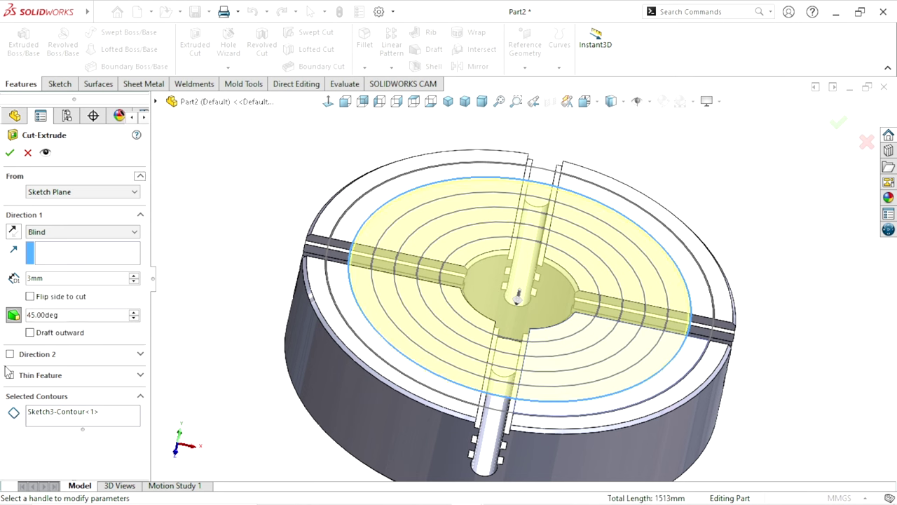
{"action": "left_click", "coordinate": [10, 376]}
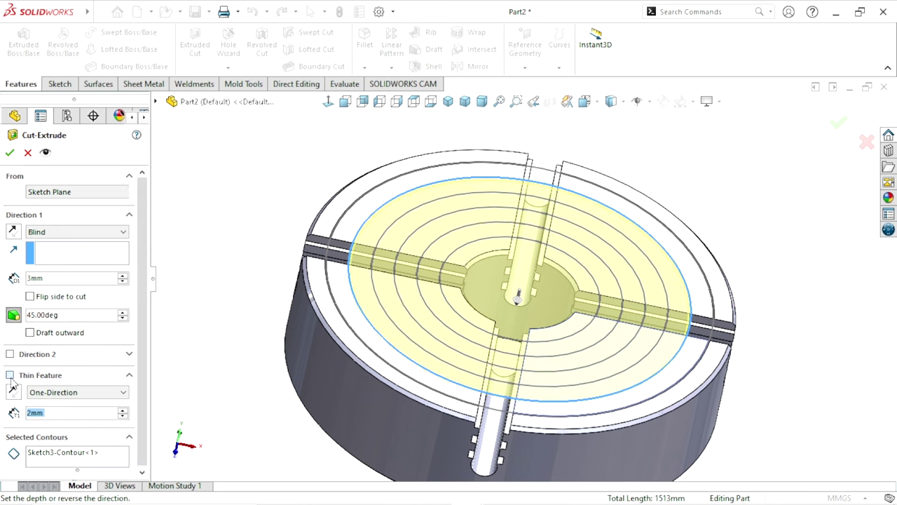
{"action": "left_click", "coordinate": [82, 393]}
{"action": "left_click", "coordinate": [70, 410]}
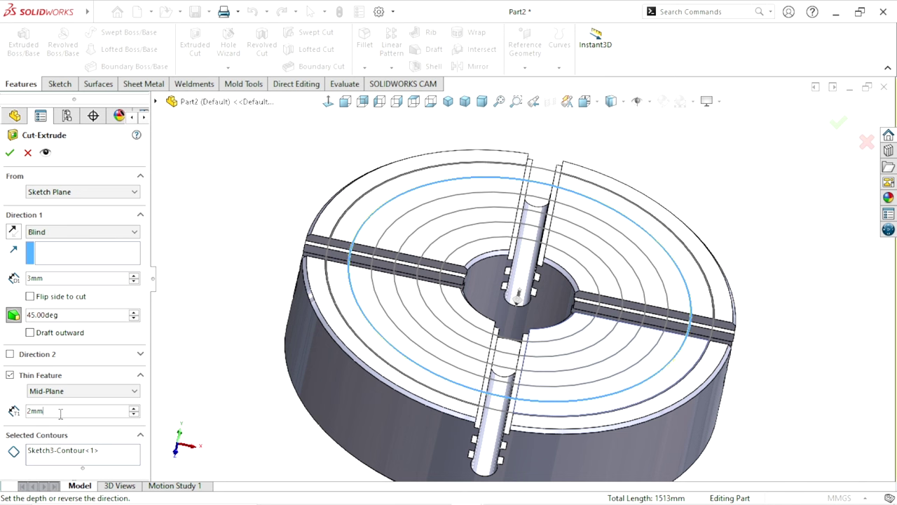
{"action": "left_click", "coordinate": [10, 154]}
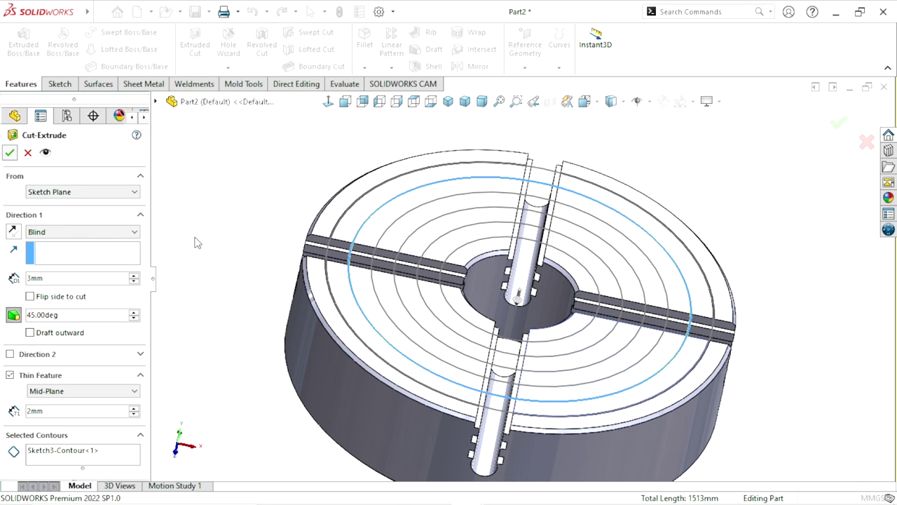
Cut the 418 mm circle as a Blind 3 mm groove with 45° draft and 2 mm Mid-Plane wall.
{"action": "left_click", "coordinate": [387, 239]}
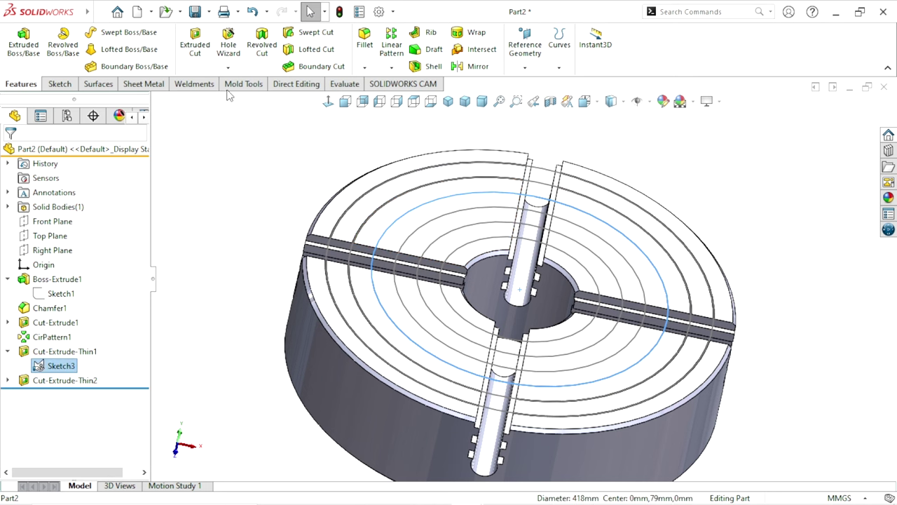
{"action": "left_click", "coordinate": [207, 57]}
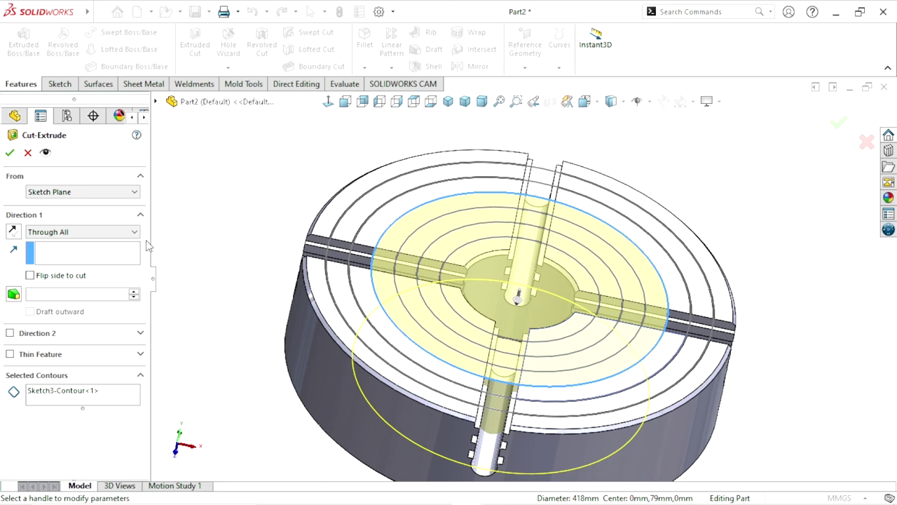
{"action": "left_click", "coordinate": [105, 232]}
{"action": "left_click", "coordinate": [42, 242]}
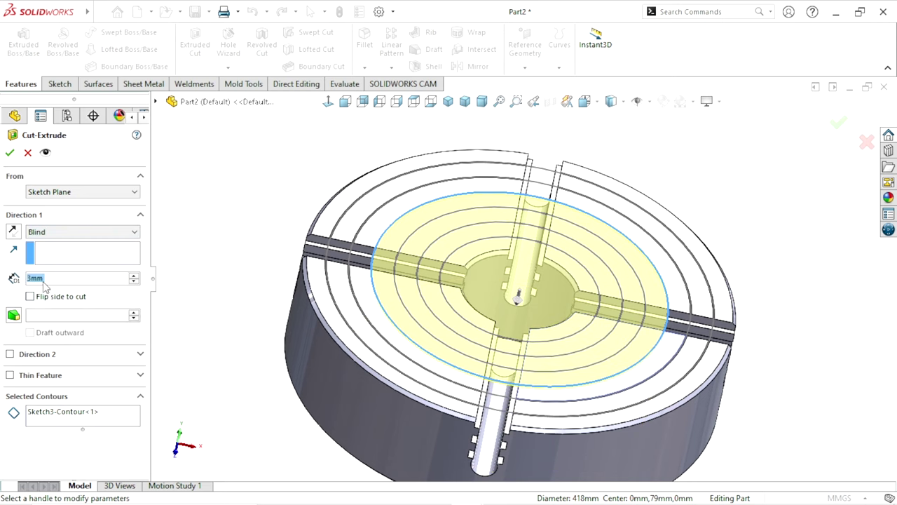
{"action": "left_click", "coordinate": [13, 315]}
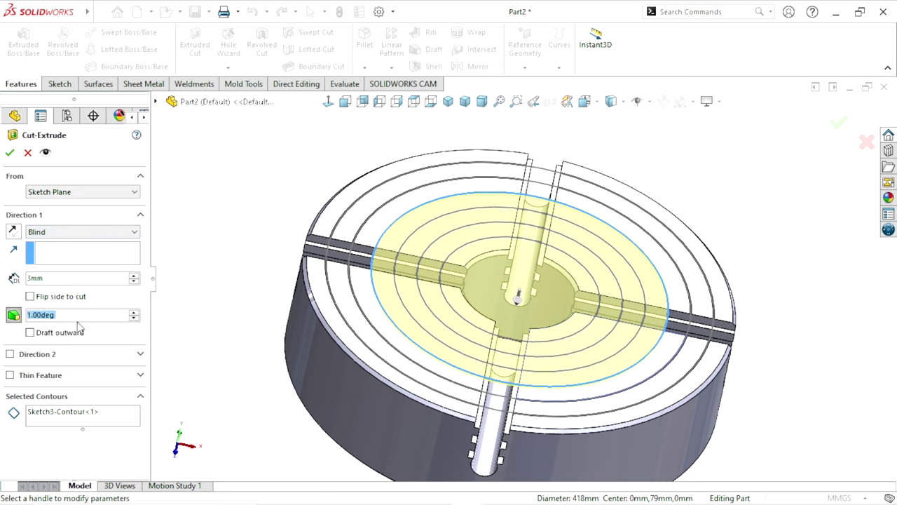
{"action": "type", "text": "45"}
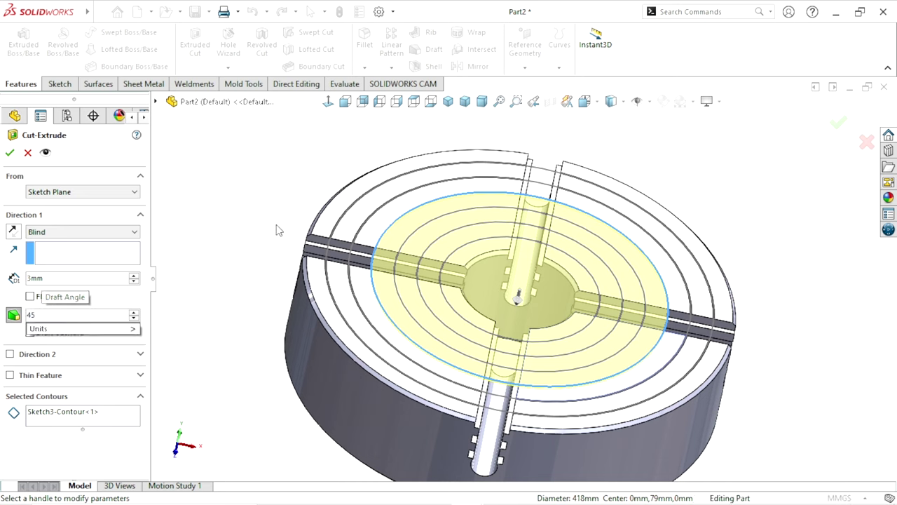
{"action": "key", "text": "Return"}
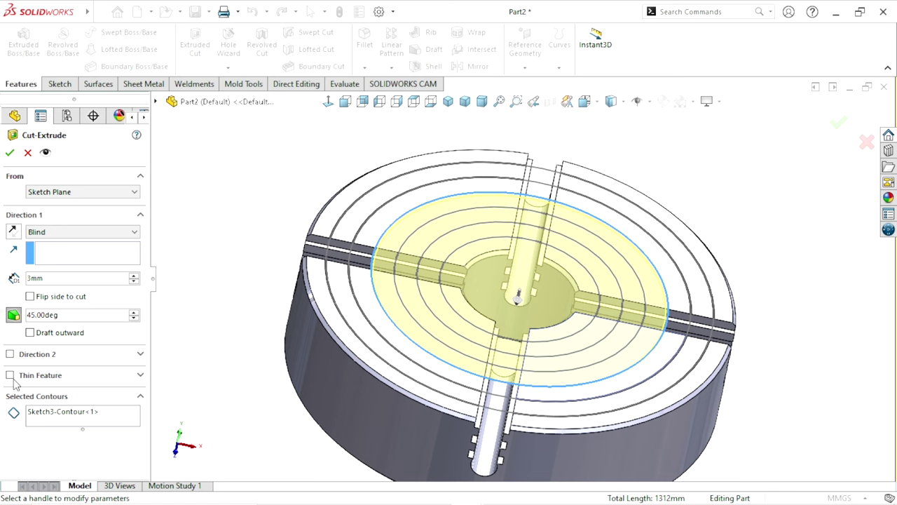
{"action": "left_click", "coordinate": [10, 375]}
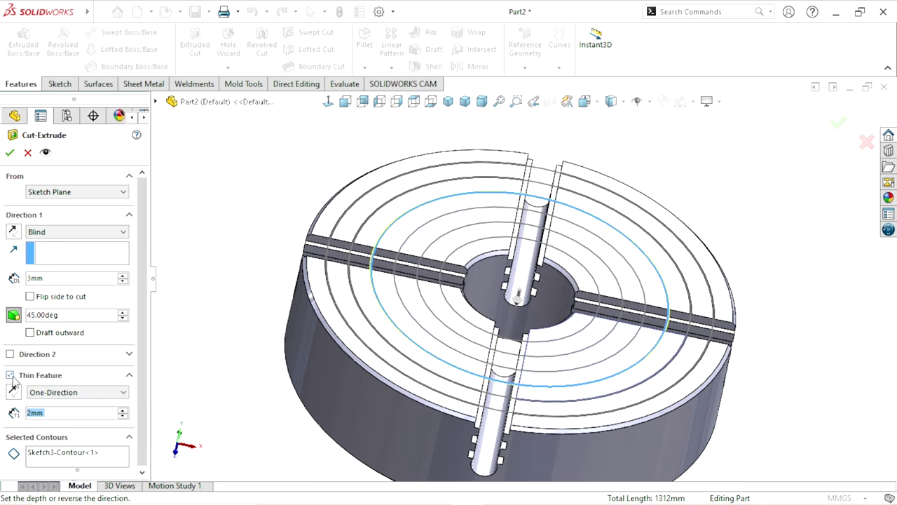
{"action": "left_click", "coordinate": [59, 393]}
{"action": "left_click", "coordinate": [56, 413]}
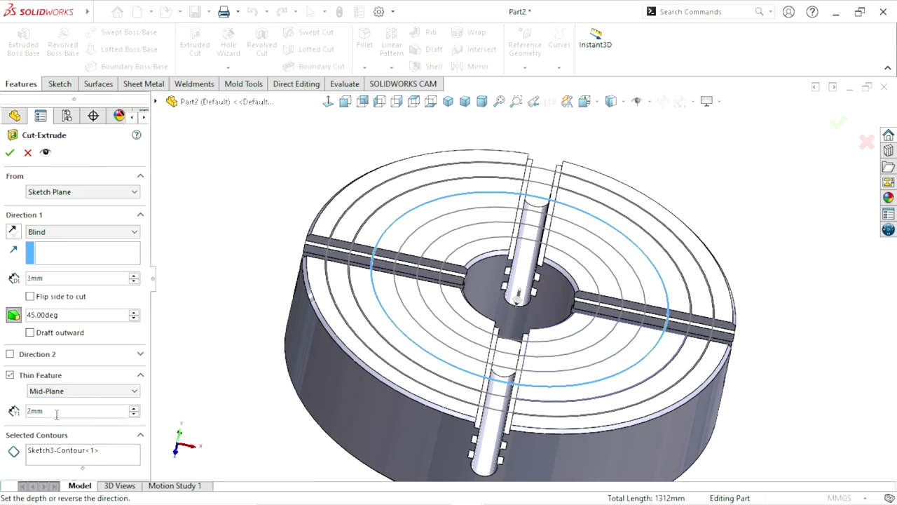
{"action": "left_click", "coordinate": [10, 152]}
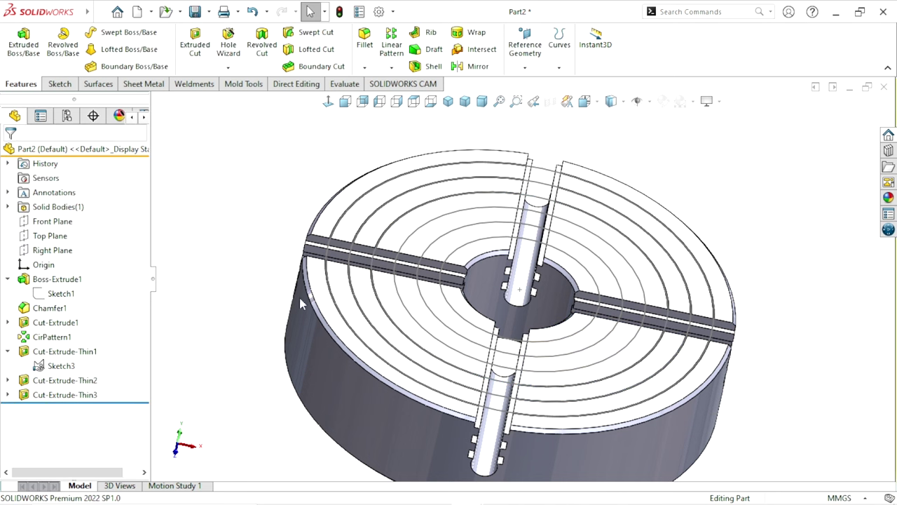
Select the 354 mm circle and start a Blind 3 mm extruded cut from it.
{"action": "left_click", "coordinate": [419, 235]}
{"action": "left_click", "coordinate": [258, 185]}
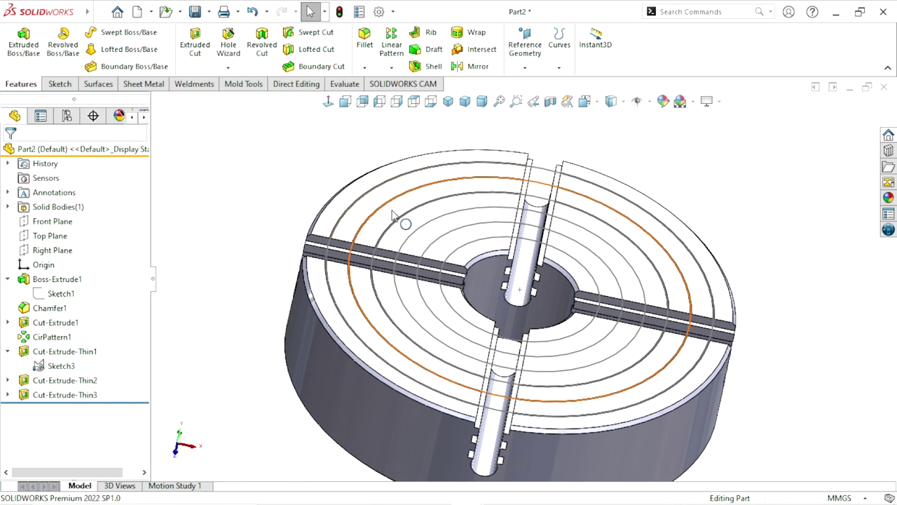
{"action": "left_click", "coordinate": [422, 237]}
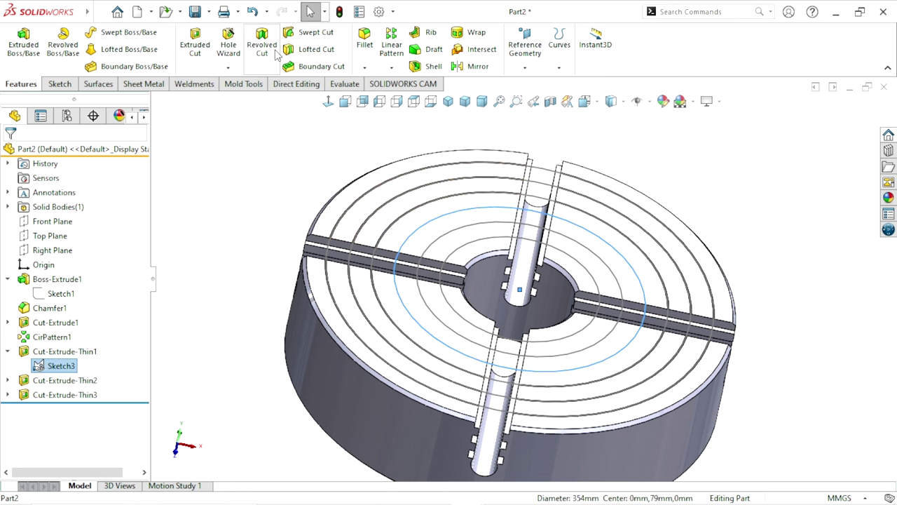
{"action": "left_click", "coordinate": [196, 46]}
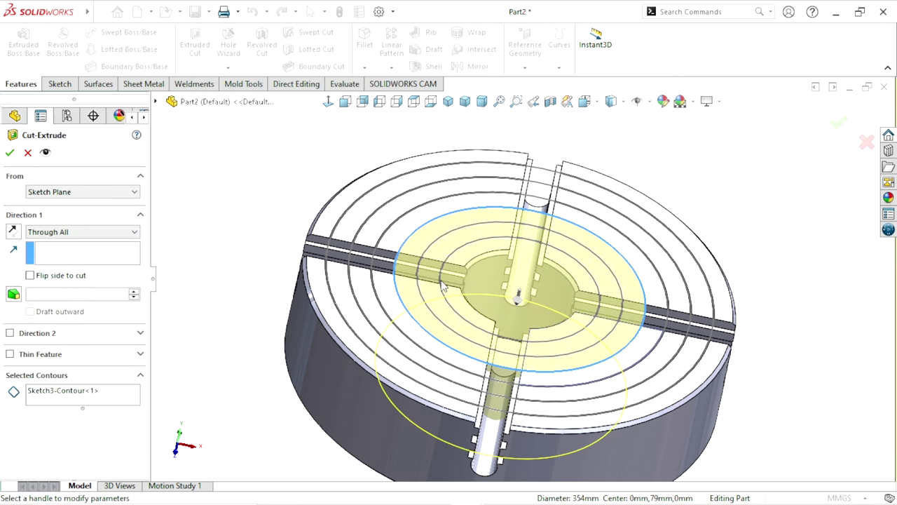
{"action": "left_click", "coordinate": [114, 232]}
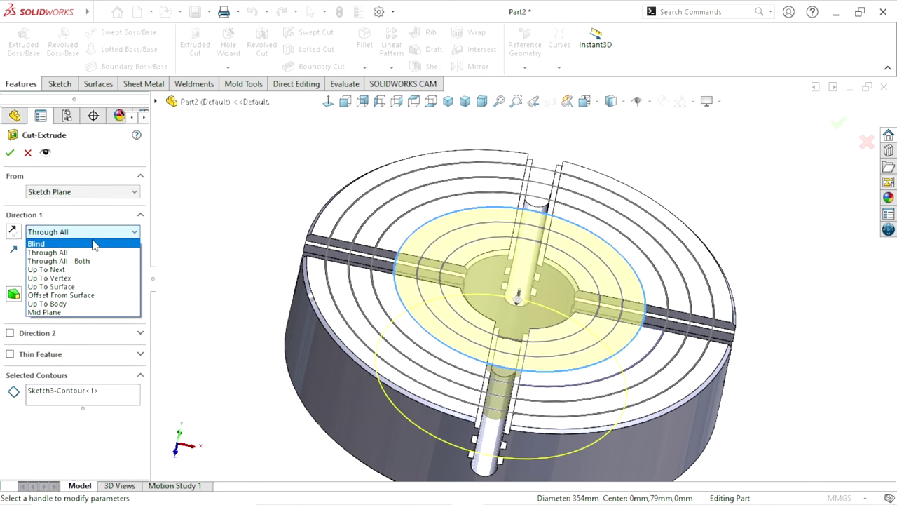
{"action": "left_click", "coordinate": [87, 243]}
{"action": "left_click", "coordinate": [64, 284]}
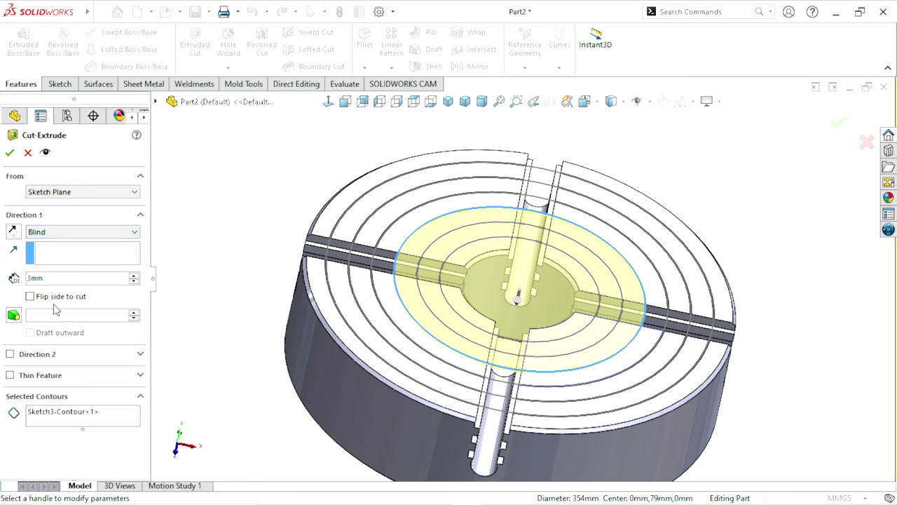
Add a 45° draft and a 2 mm Mid-Plane thin wall, completing Cut-Extrude-Thin4.
{"action": "left_click", "coordinate": [13, 316]}
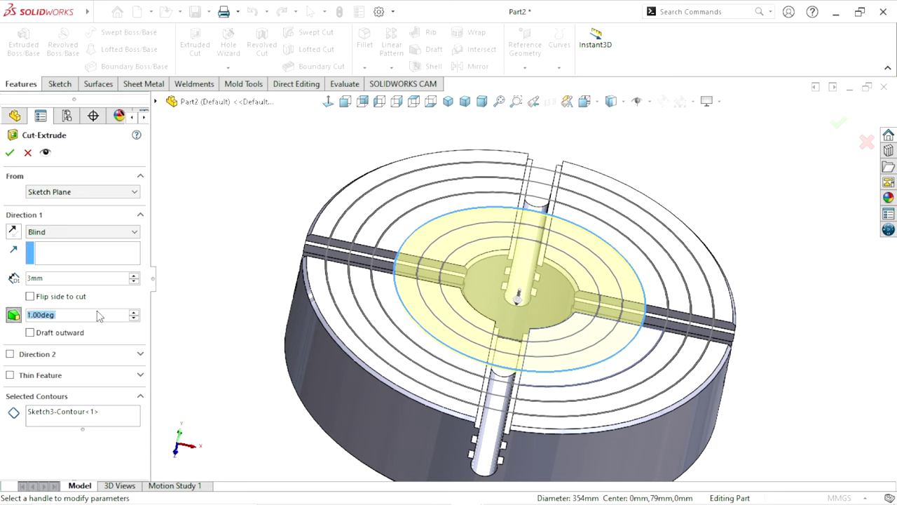
{"action": "type", "text": "45"}
{"action": "key", "text": "Return"}
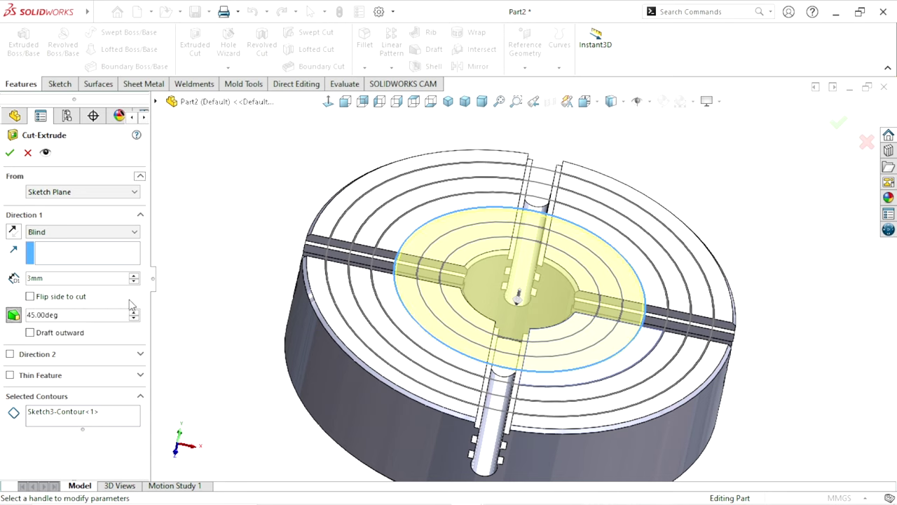
{"action": "left_click", "coordinate": [10, 375]}
{"action": "left_click", "coordinate": [45, 393]}
{"action": "left_click", "coordinate": [42, 411]}
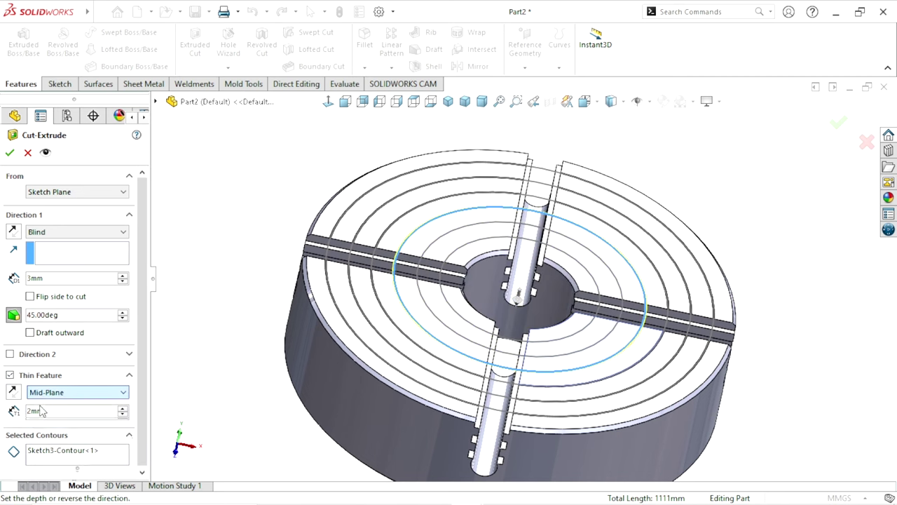
{"action": "left_click", "coordinate": [10, 153]}
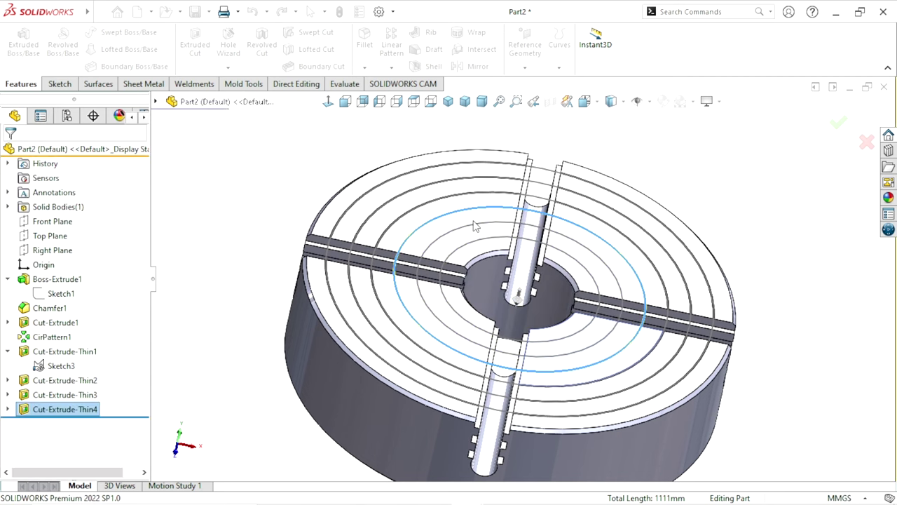
{"action": "left_click", "coordinate": [443, 242]}
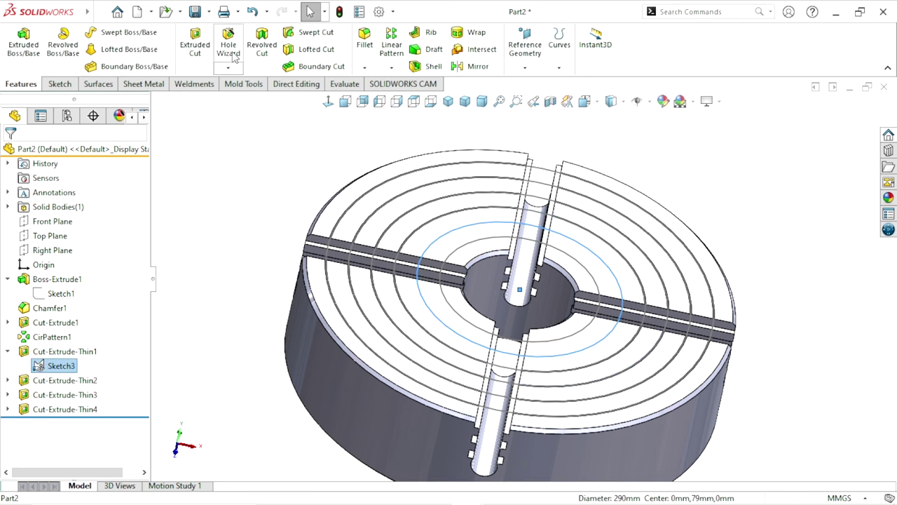
Cut the 290 mm circle as a Blind 3 mm groove with 45° draft and 2 mm Mid-Plane wall.
{"action": "left_click", "coordinate": [195, 43]}
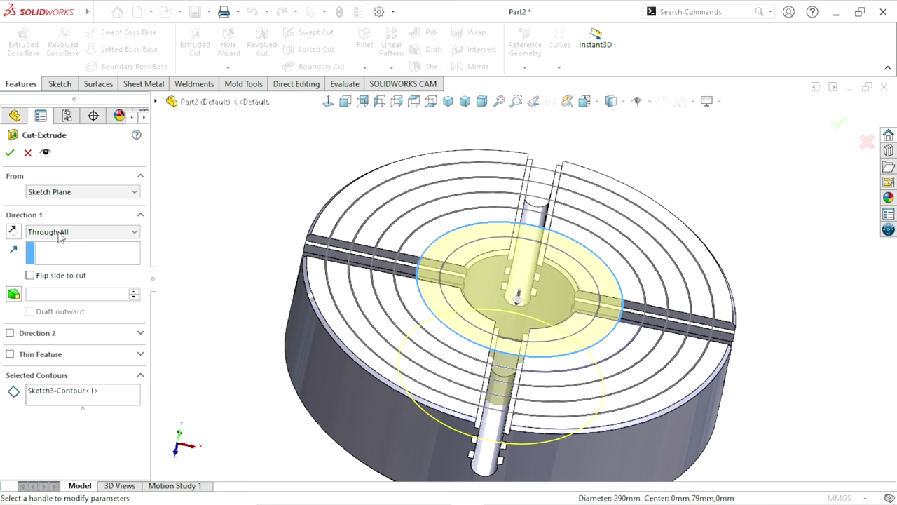
{"action": "left_click", "coordinate": [61, 232]}
{"action": "left_click", "coordinate": [38, 243]}
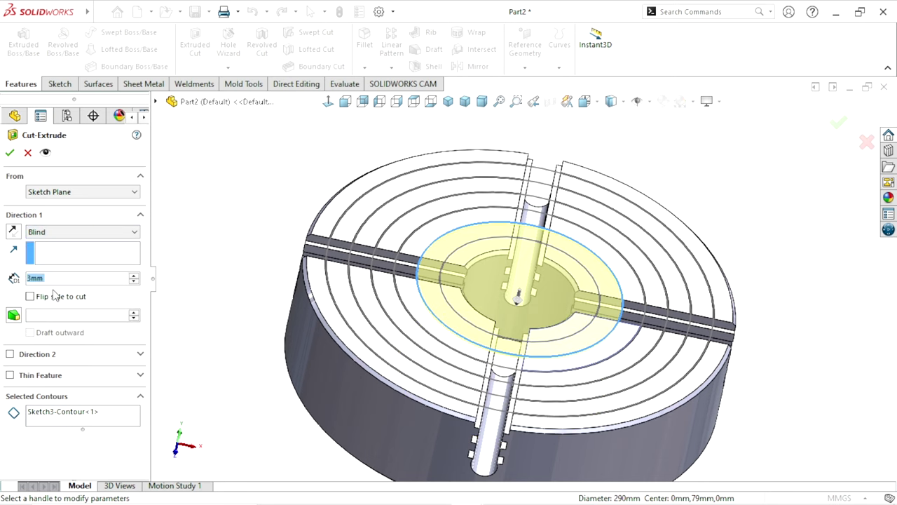
{"action": "left_click", "coordinate": [13, 315]}
{"action": "right_click", "coordinate": [40, 316]}
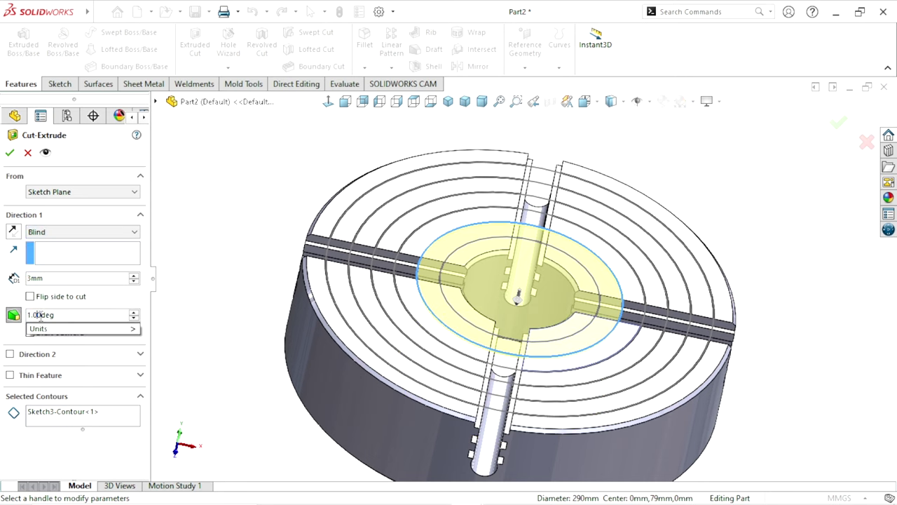
{"action": "key", "text": "Escape"}
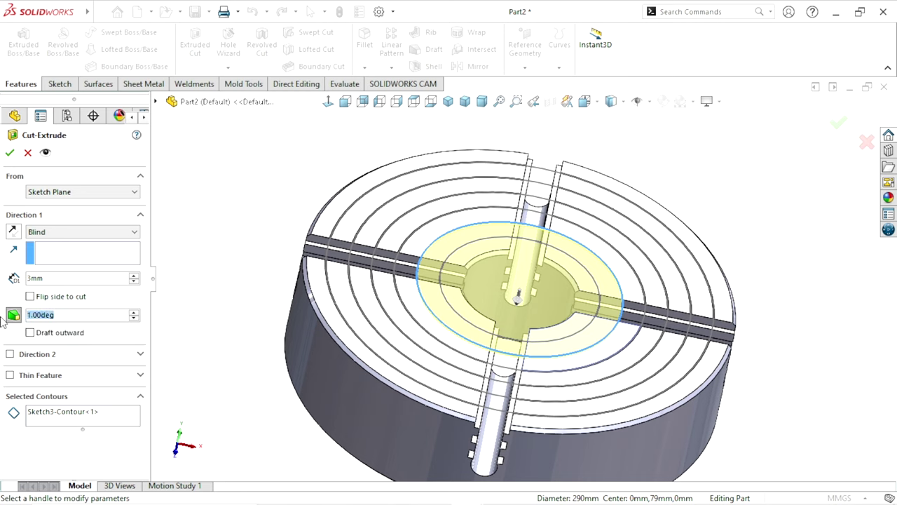
{"action": "type", "text": "45"}
{"action": "key", "text": "Return"}
{"action": "left_click", "coordinate": [10, 375]}
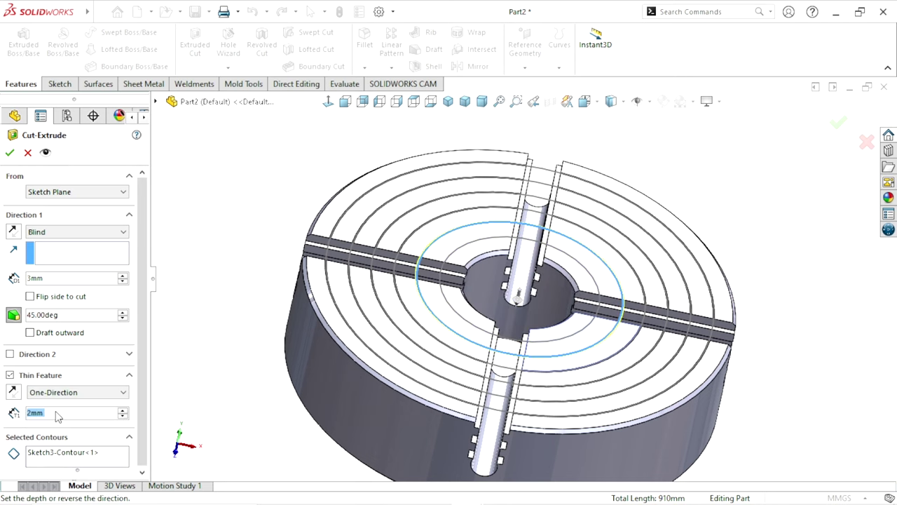
{"action": "left_click", "coordinate": [75, 393]}
{"action": "left_click", "coordinate": [72, 414]}
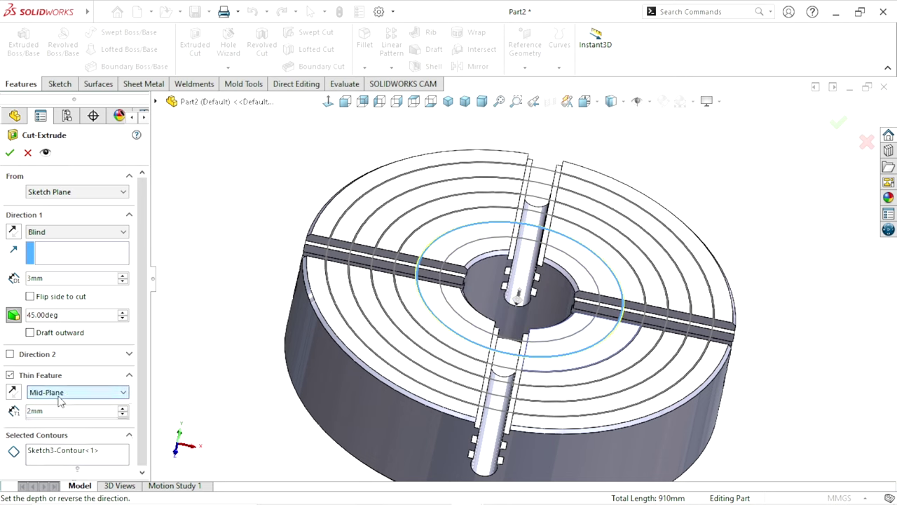
{"action": "left_click", "coordinate": [10, 152]}
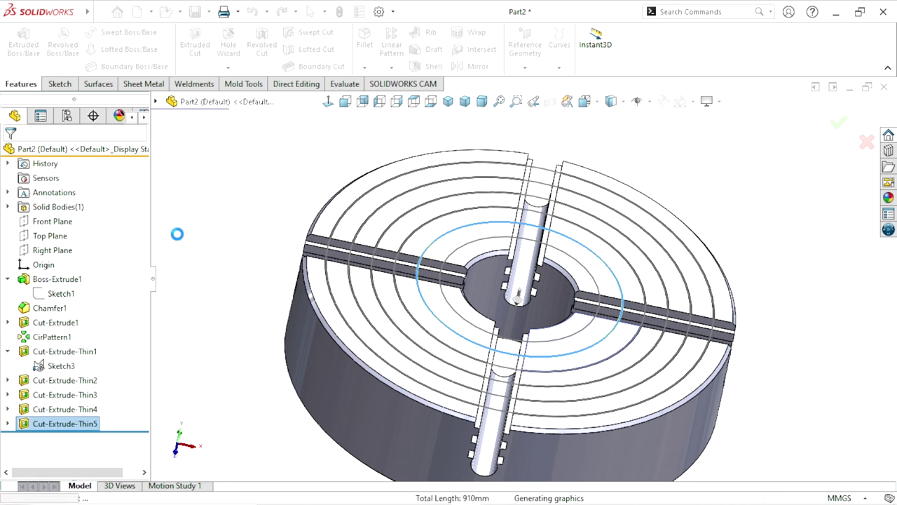
Cut the 226 mm circle as a Blind 3 mm groove with 45° draft and 2 mm Mid-Plane wall.
{"action": "left_click", "coordinate": [455, 258]}
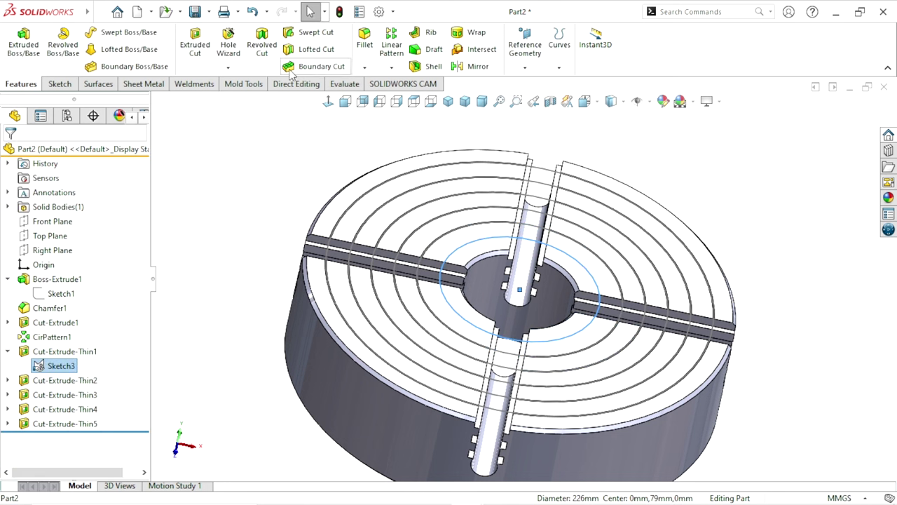
{"action": "left_click", "coordinate": [194, 44]}
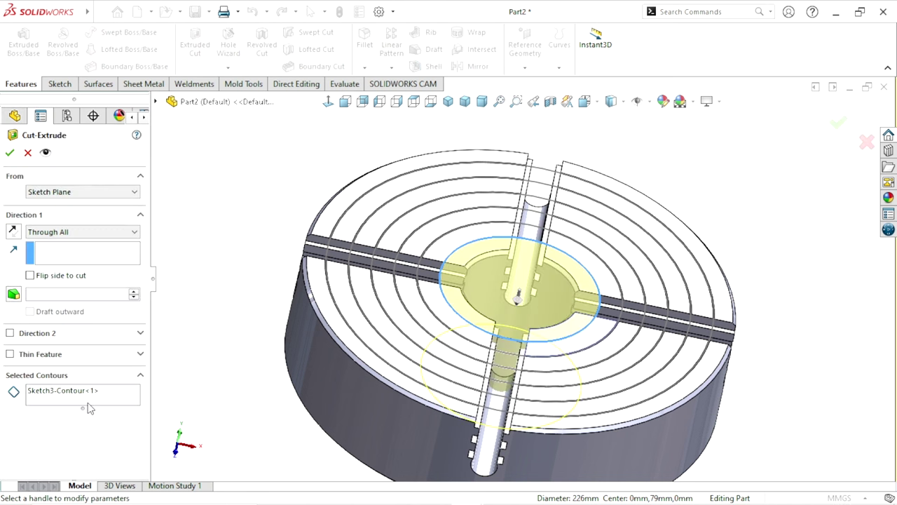
{"action": "left_click", "coordinate": [49, 232]}
{"action": "left_click", "coordinate": [49, 244]}
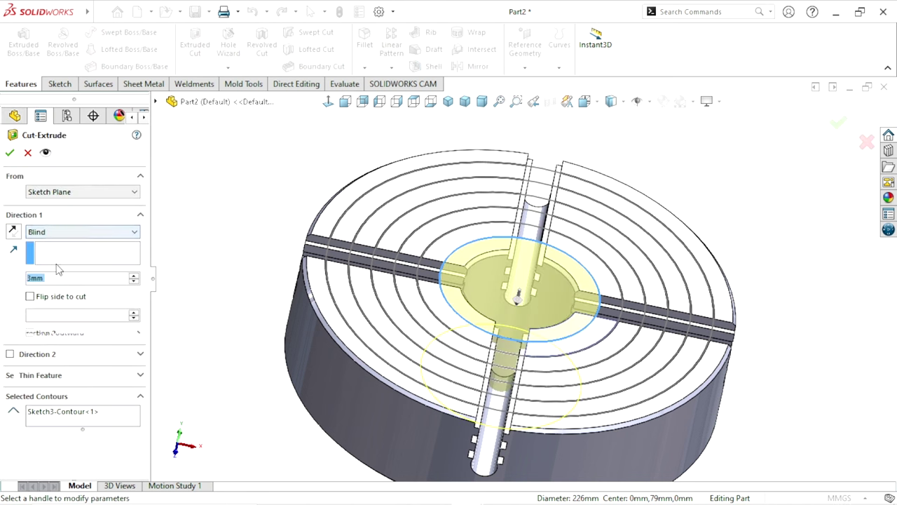
{"action": "left_click", "coordinate": [14, 315]}
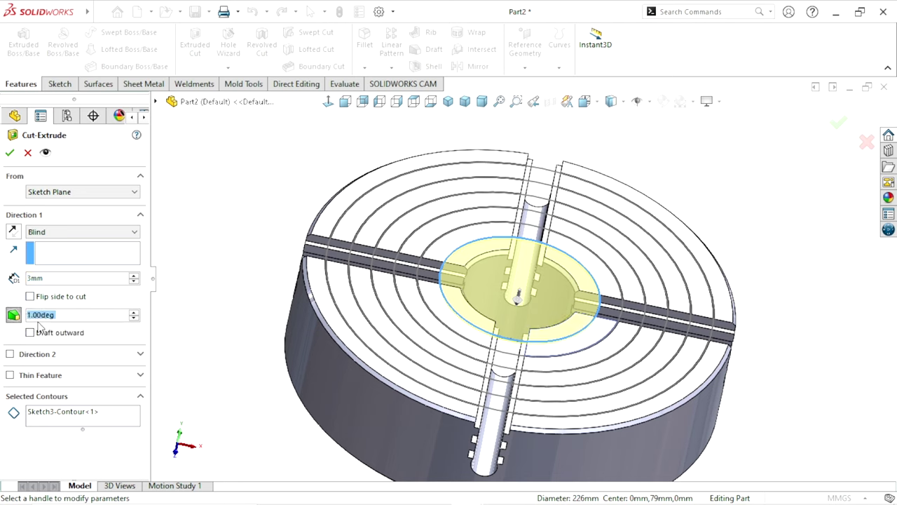
{"action": "type", "text": "45"}
{"action": "key", "text": "Return"}
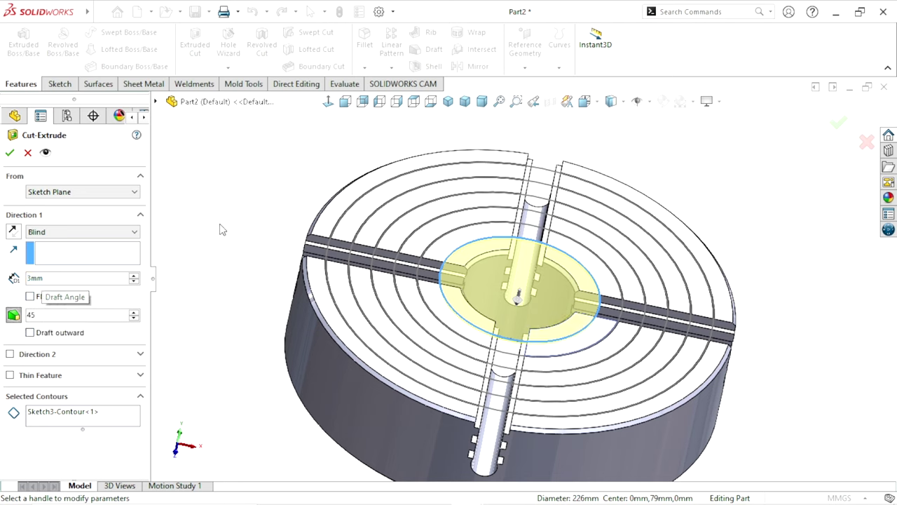
{"action": "left_click", "coordinate": [12, 376]}
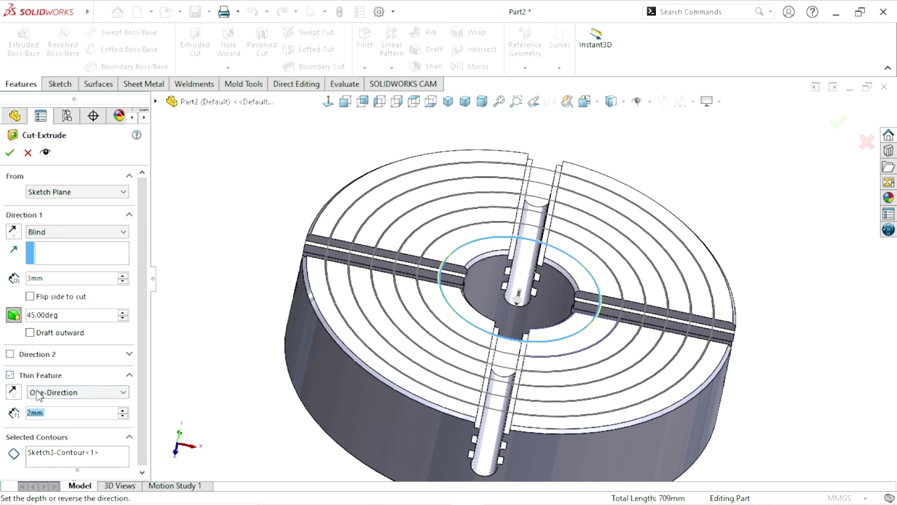
{"action": "left_click", "coordinate": [60, 393]}
{"action": "left_click", "coordinate": [47, 413]}
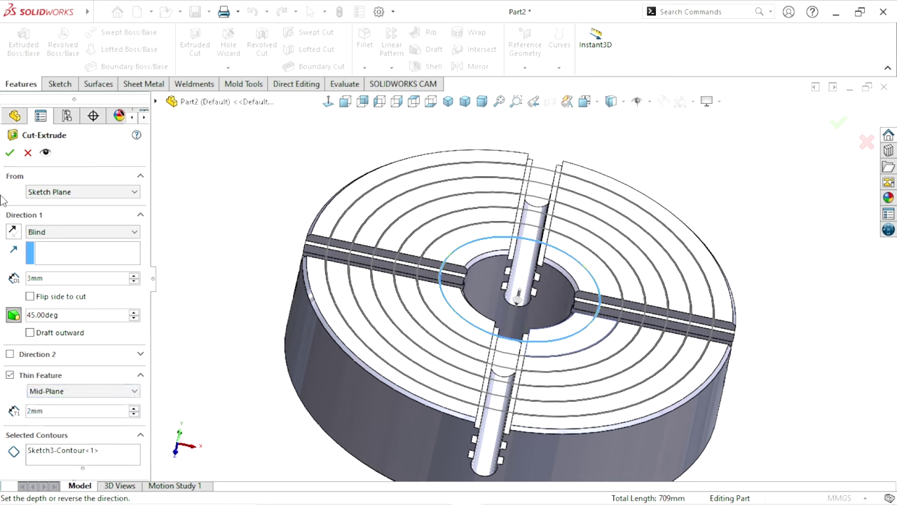
{"action": "left_click", "coordinate": [10, 153]}
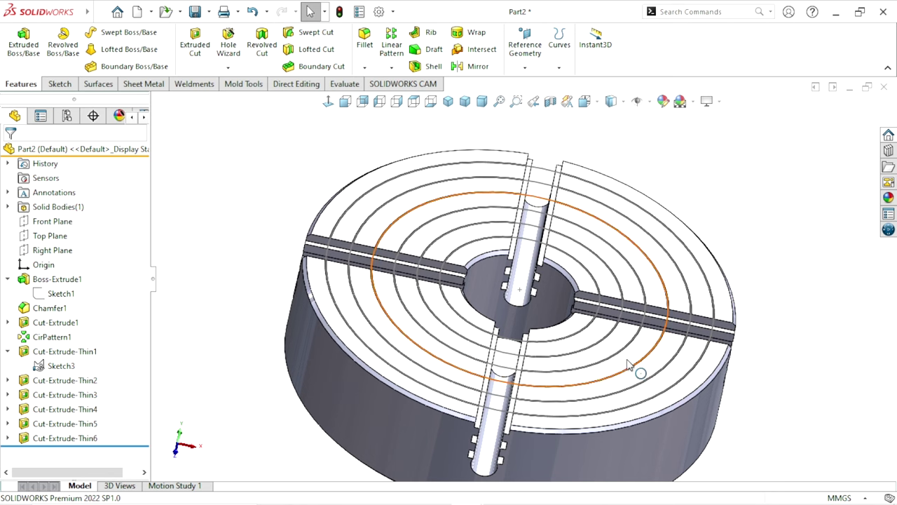
Orbit the disc to show its flat underside with the central hole, and select that bottom face.
{"action": "key", "text": "ctrl+7"}
{"action": "scroll", "coordinate": [501, 296], "scroll_direction": "down", "scroll_amount": 3}
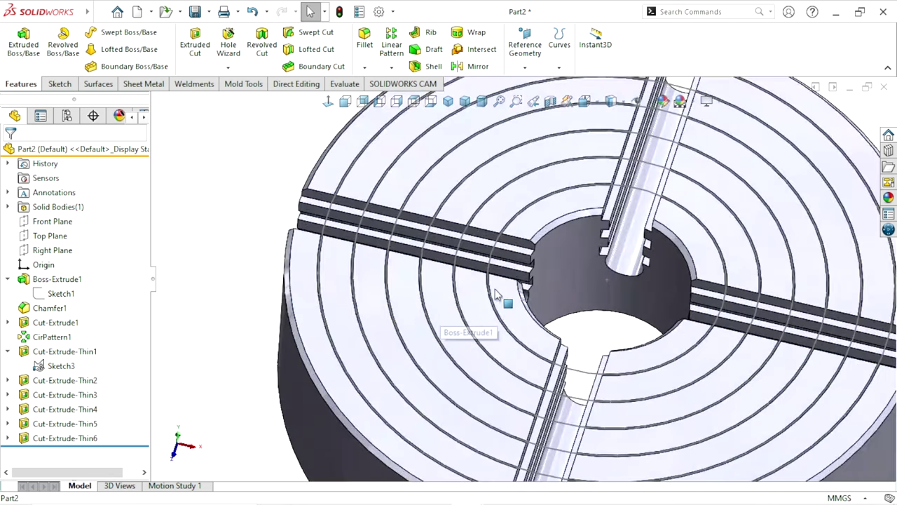
{"action": "scroll", "coordinate": [535, 265], "scroll_direction": "down", "scroll_amount": 3}
{"action": "left_click", "coordinate": [484, 252]}
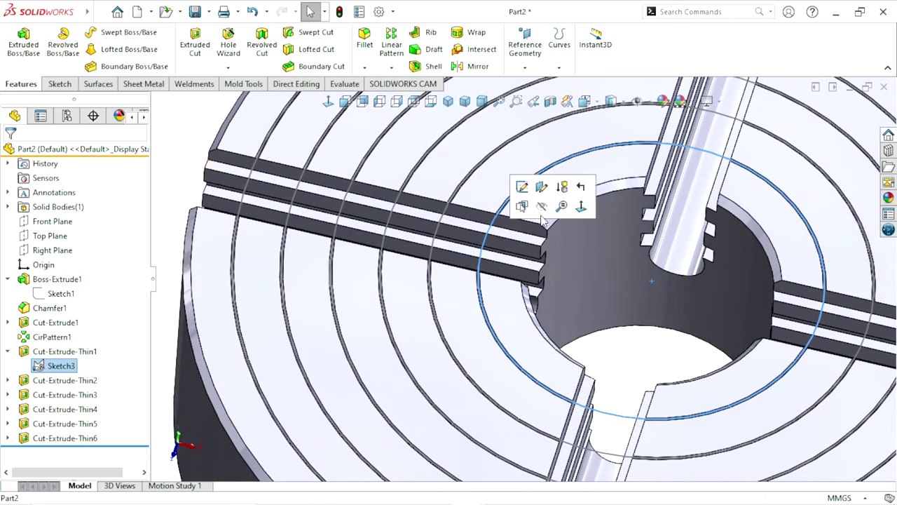
{"action": "key", "text": "Escape"}
{"action": "key", "text": "f"}
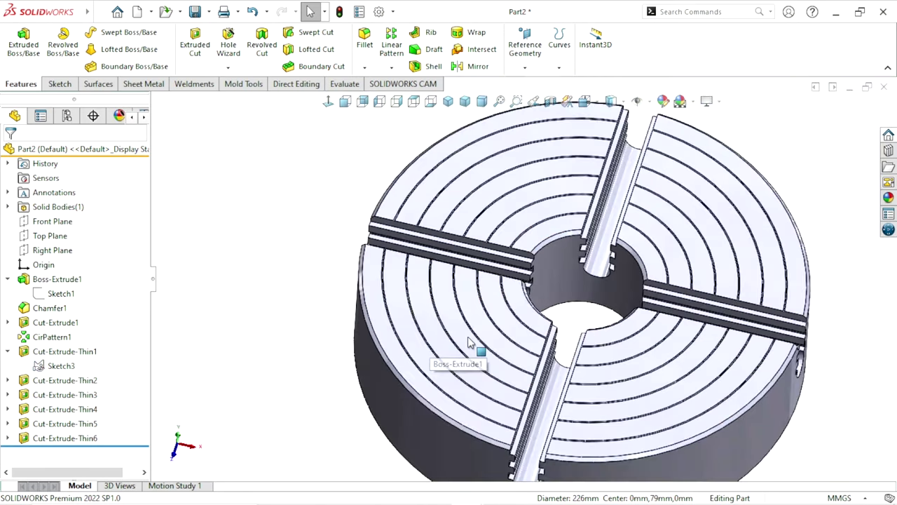
{"action": "middle_click_drag", "start_coordinate": [467, 342], "coordinate": [531, 354]}
{"action": "scroll", "coordinate": [606, 249], "scroll_direction": "down", "scroll_amount": 2}
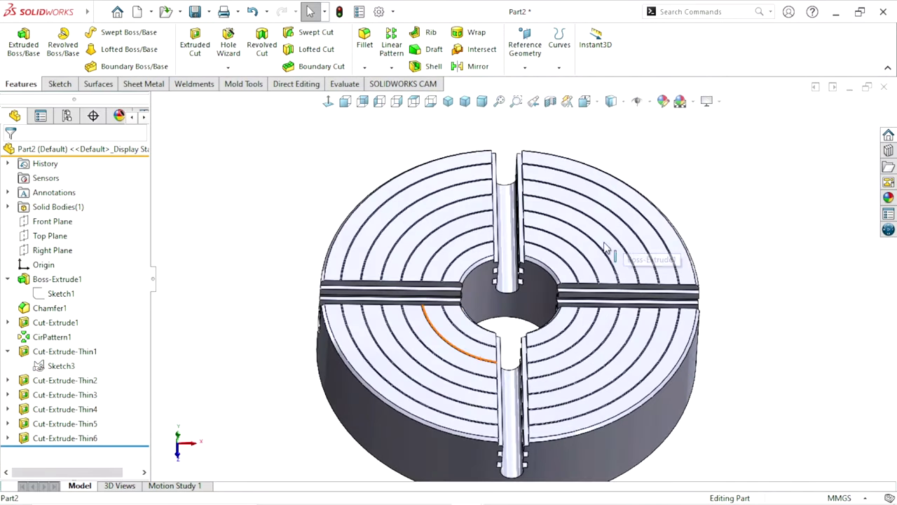
{"action": "scroll", "coordinate": [627, 346], "scroll_direction": "up", "scroll_amount": 3}
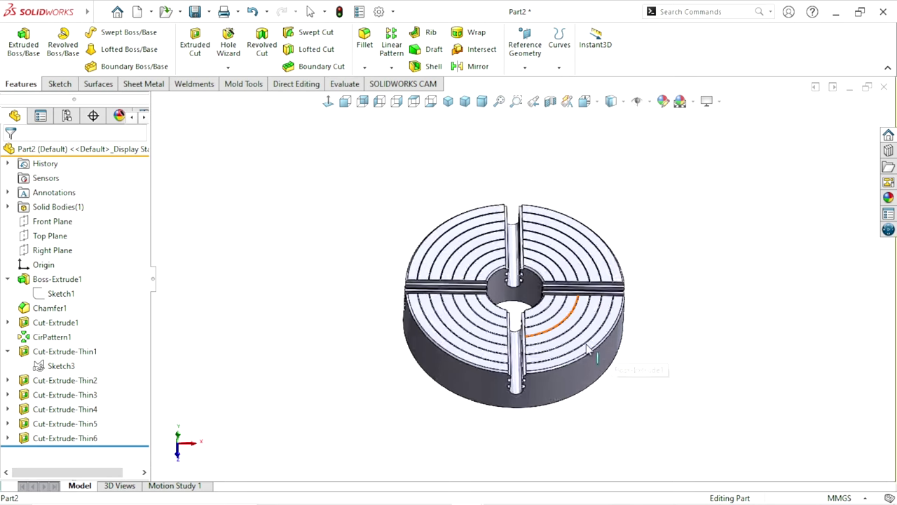
{"action": "mouse_move", "coordinate": [610, 371]}
{"action": "middle_mouse_down"}
{"action": "mouse_move", "coordinate": [612, 312]}
{"action": "mouse_move", "coordinate": [571, 269]}
{"action": "middle_mouse_up"}
{"action": "left_click", "coordinate": [576, 306]}
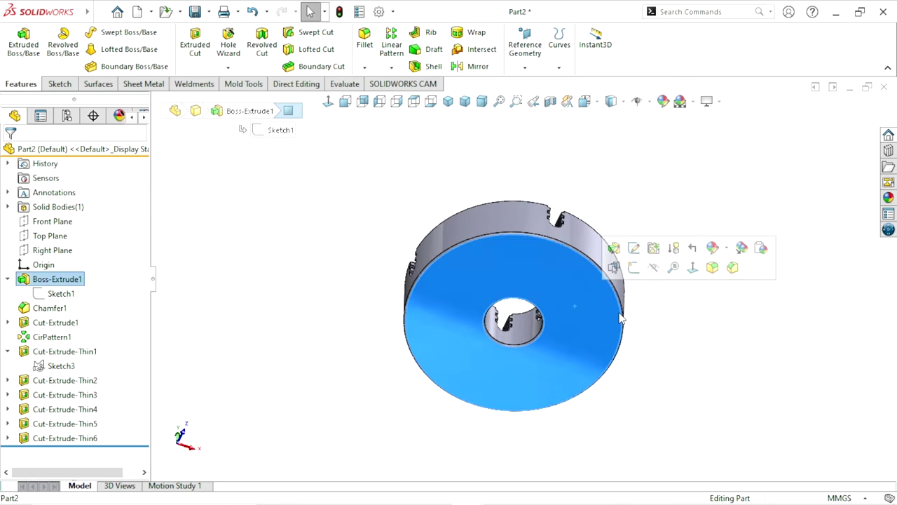
Start a sketch on the bottom face with an origin-centred circle dimensioned to Ø564.60.
{"action": "left_click", "coordinate": [633, 267]}
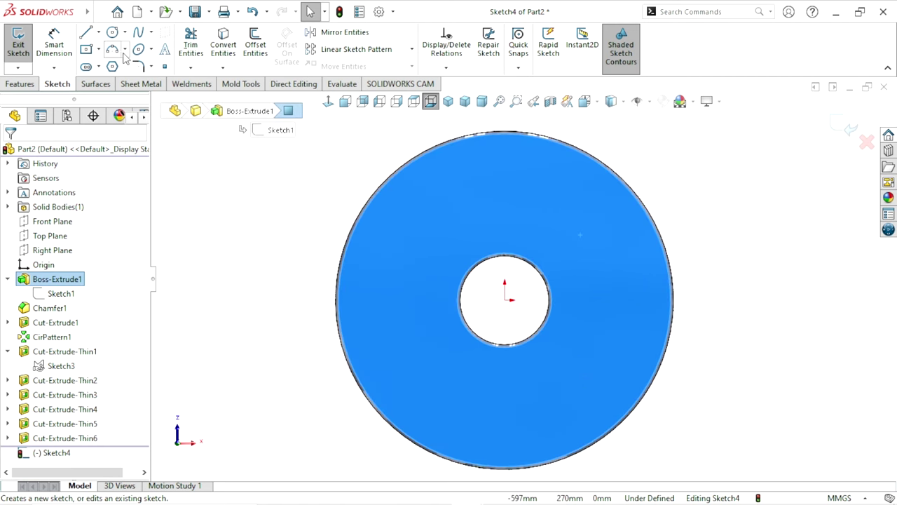
{"action": "left_click", "coordinate": [113, 33]}
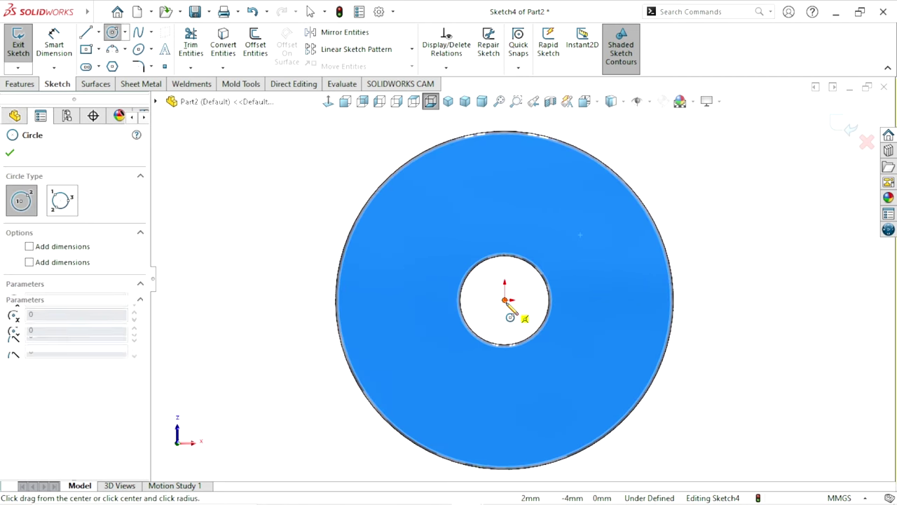
{"action": "left_click", "coordinate": [505, 299]}
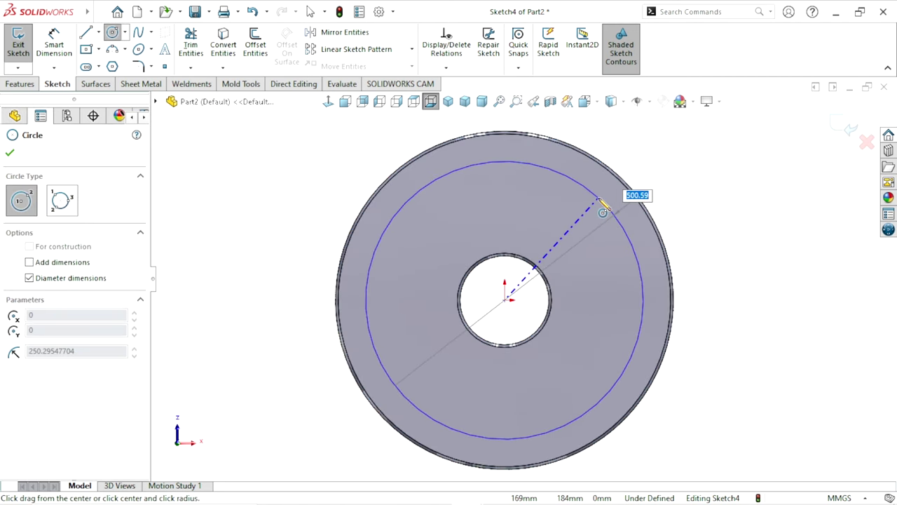
{"action": "left_click", "coordinate": [600, 200]}
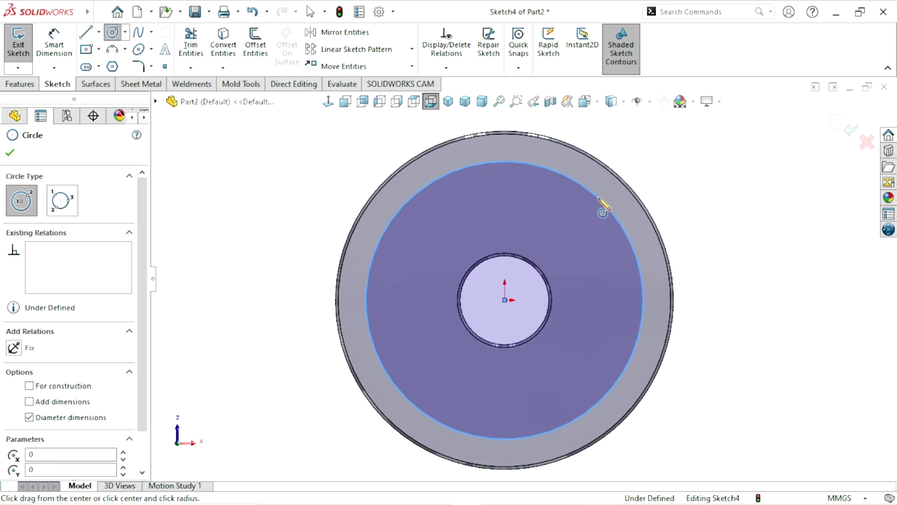
{"action": "left_click", "coordinate": [10, 153]}
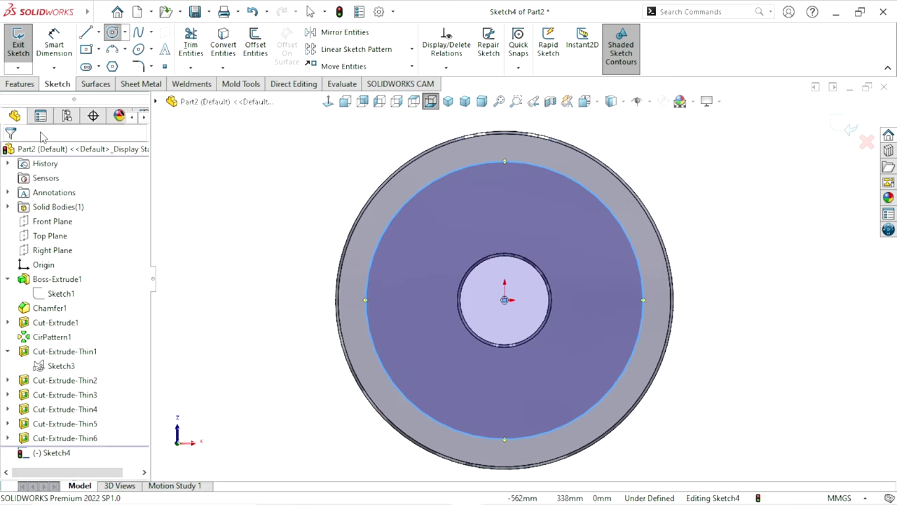
{"action": "left_click", "coordinate": [54, 44]}
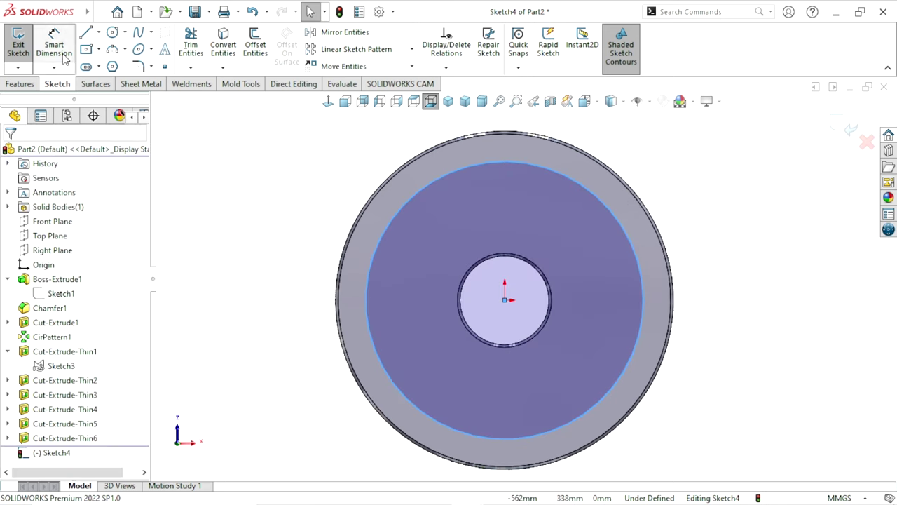
{"action": "left_click", "coordinate": [643, 300]}
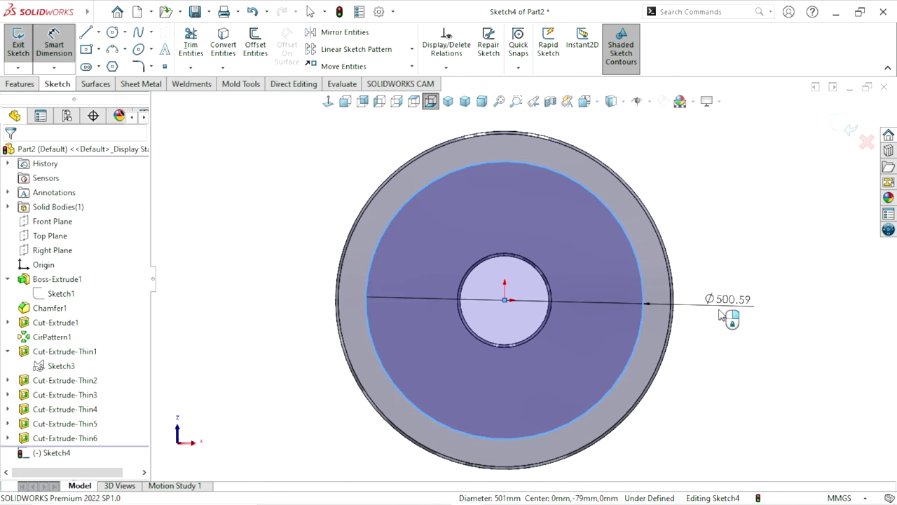
{"action": "left_click", "coordinate": [722, 315]}
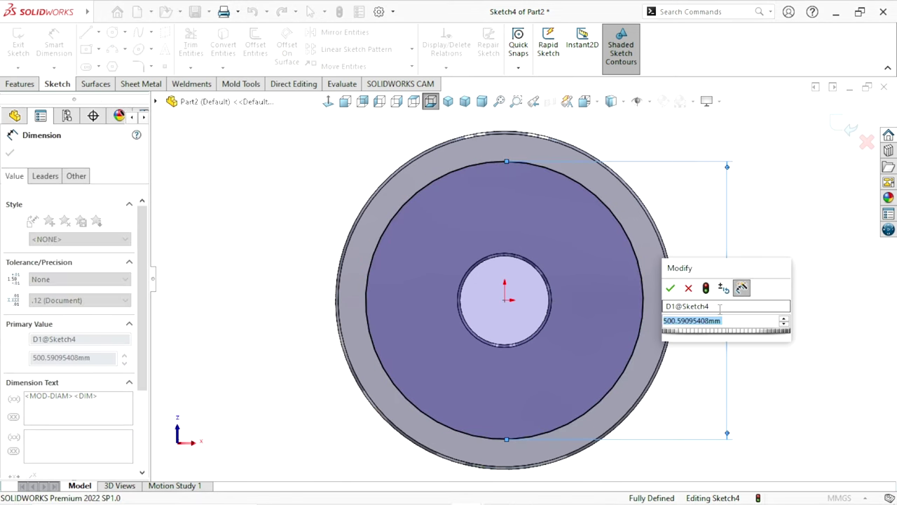
{"action": "type", "text": "2"}
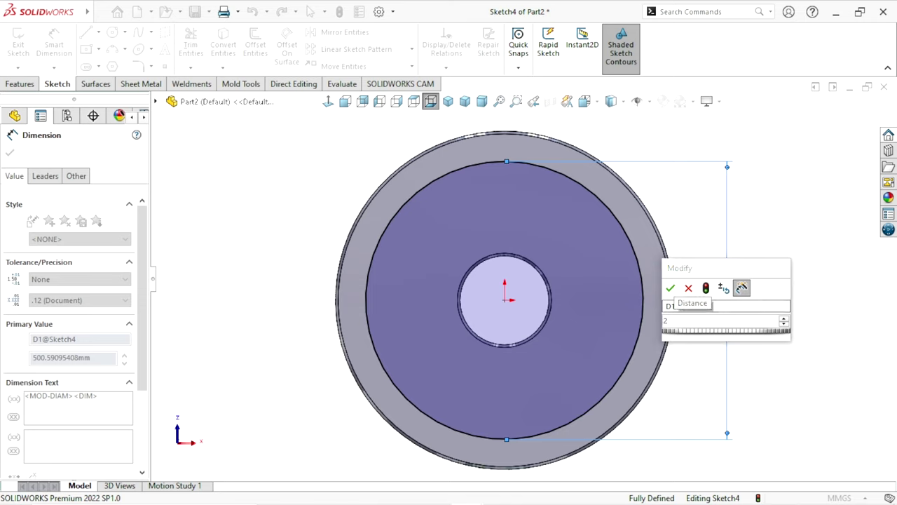
{"action": "type", "text": "8."}
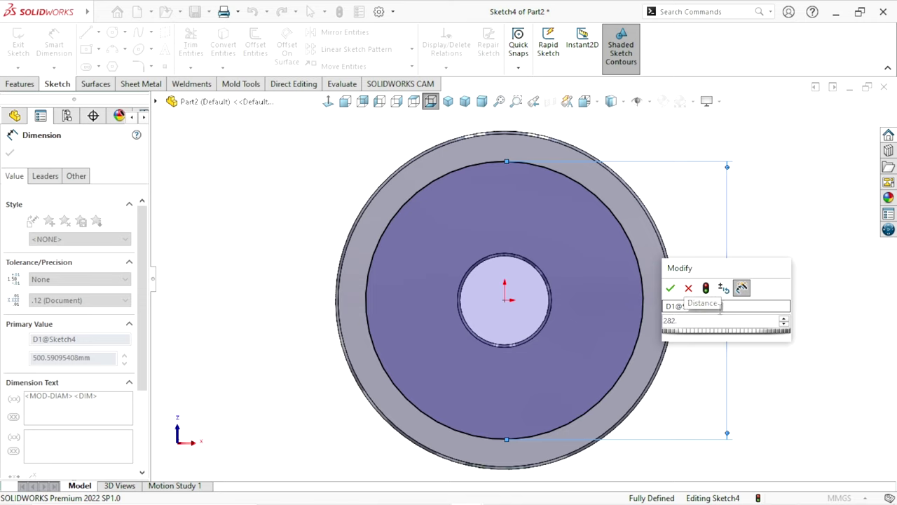
{"action": "type", "text": "3"}
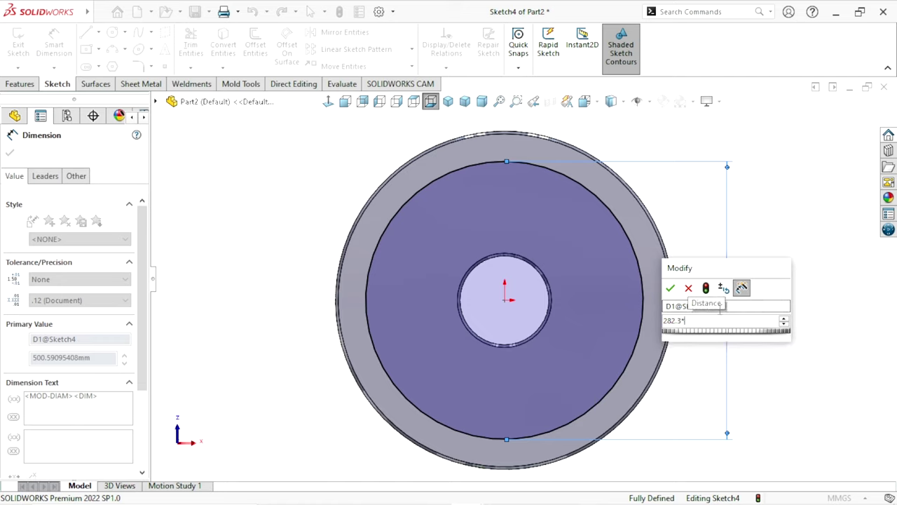
{"action": "type", "text": "*2"}
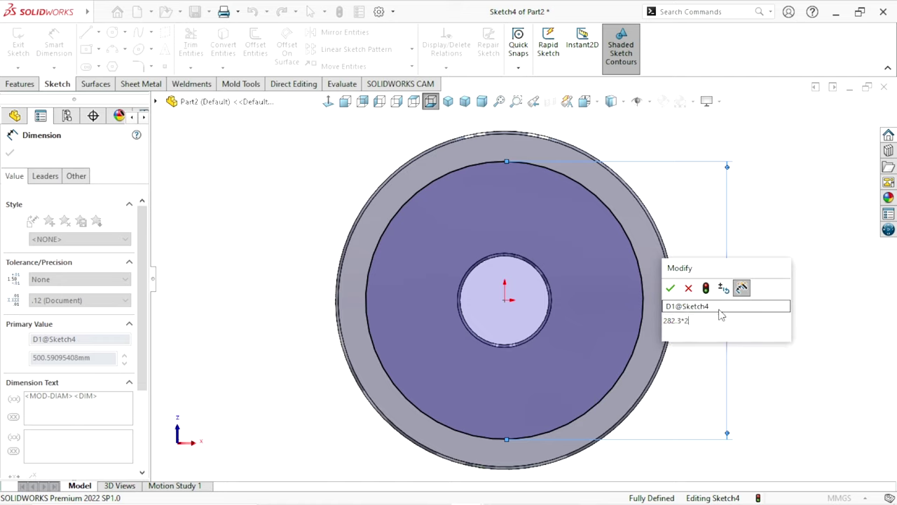
{"action": "key", "text": "Return"}
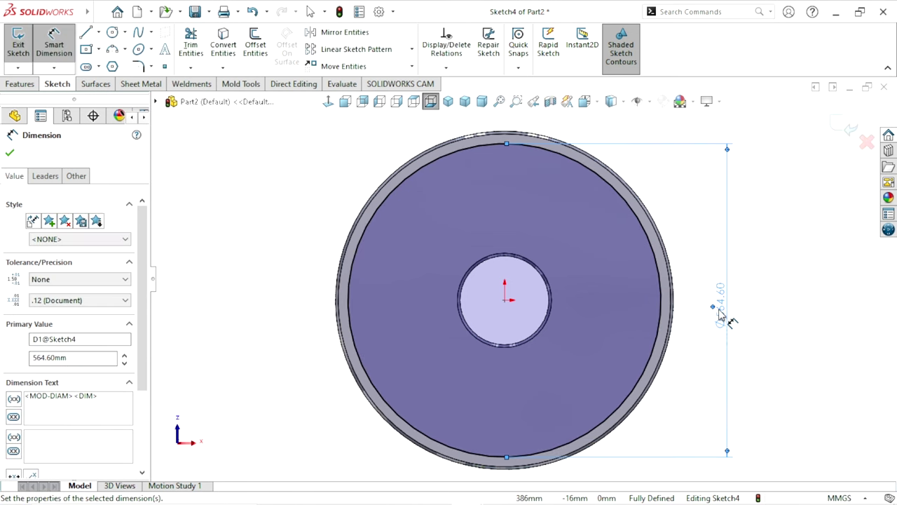
{"action": "left_click", "coordinate": [771, 373]}
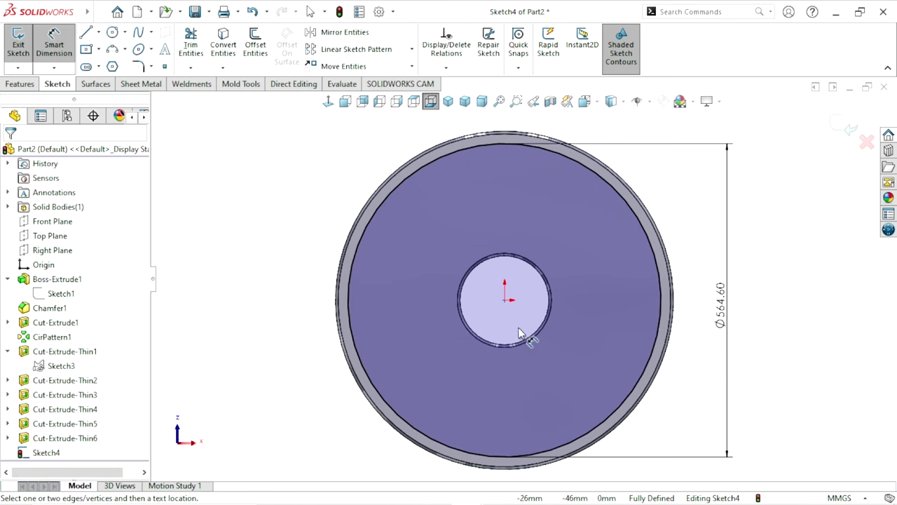
Add a second circle centred on the origin around the hub, dimensioned to Ø290.
{"action": "left_click", "coordinate": [112, 34]}
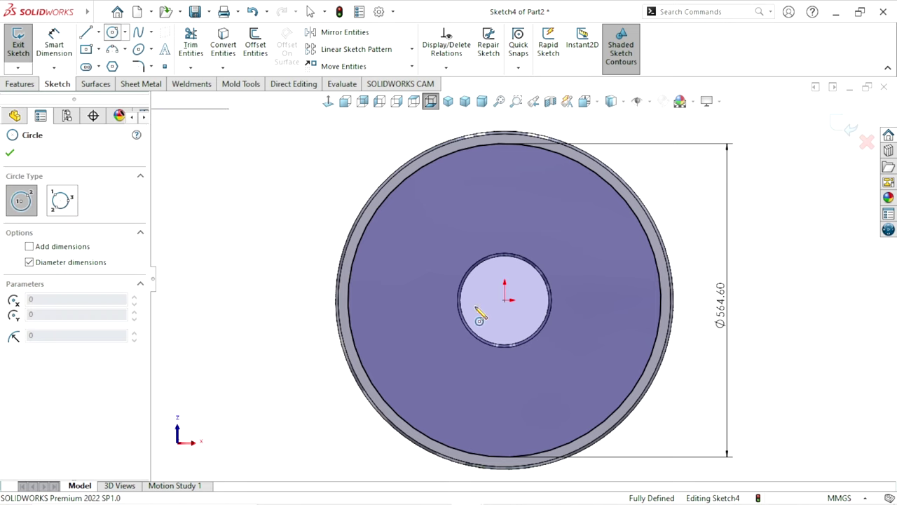
{"action": "left_click", "coordinate": [505, 299]}
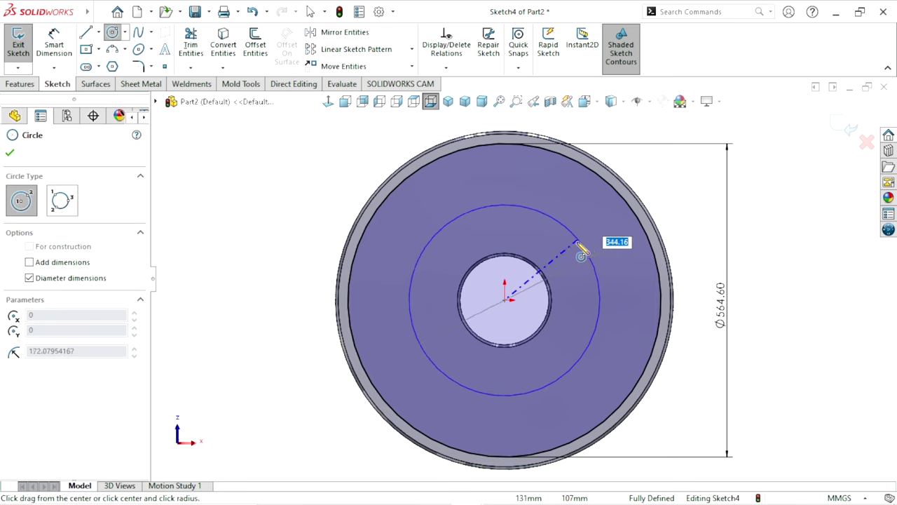
{"action": "left_click", "coordinate": [575, 260]}
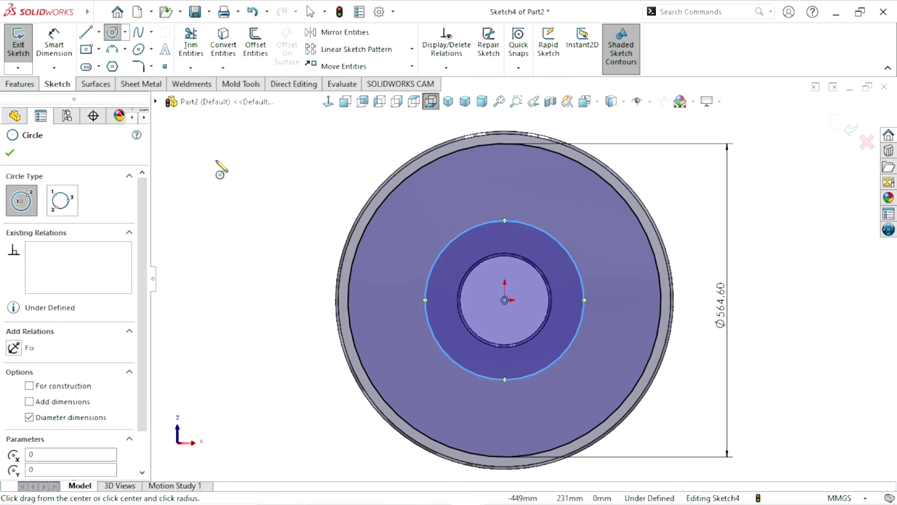
{"action": "left_click", "coordinate": [56, 62]}
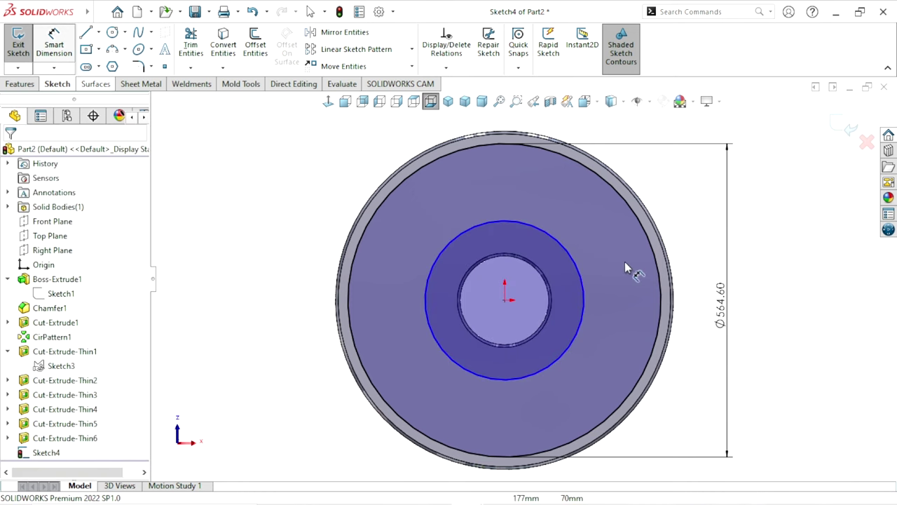
{"action": "left_click", "coordinate": [427, 298]}
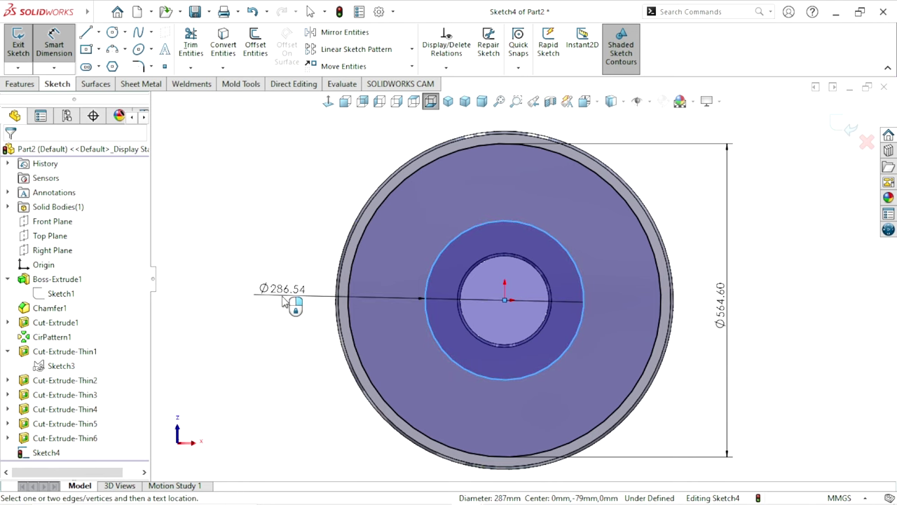
{"action": "left_click", "coordinate": [283, 300]}
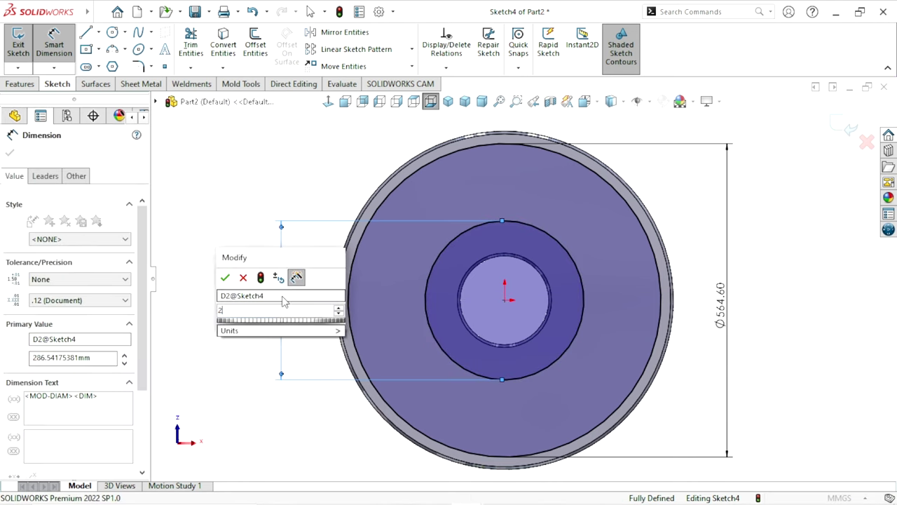
{"action": "type", "text": "290"}
{"action": "key", "text": "Return"}
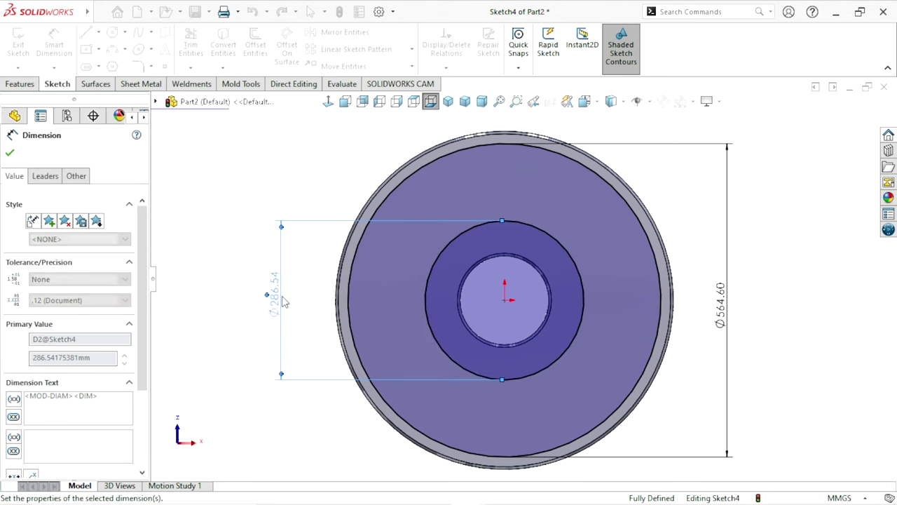
{"action": "left_click", "coordinate": [9, 153]}
{"action": "left_click", "coordinate": [99, 32]}
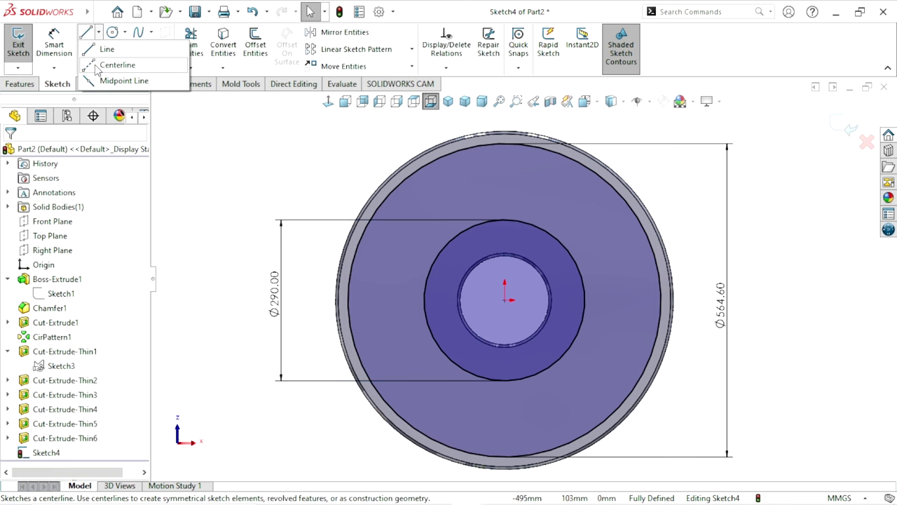
Draw a vertical centerline from the origin up to the top of the outer circle.
{"action": "left_click", "coordinate": [96, 65]}
{"action": "left_click", "coordinate": [505, 300]}
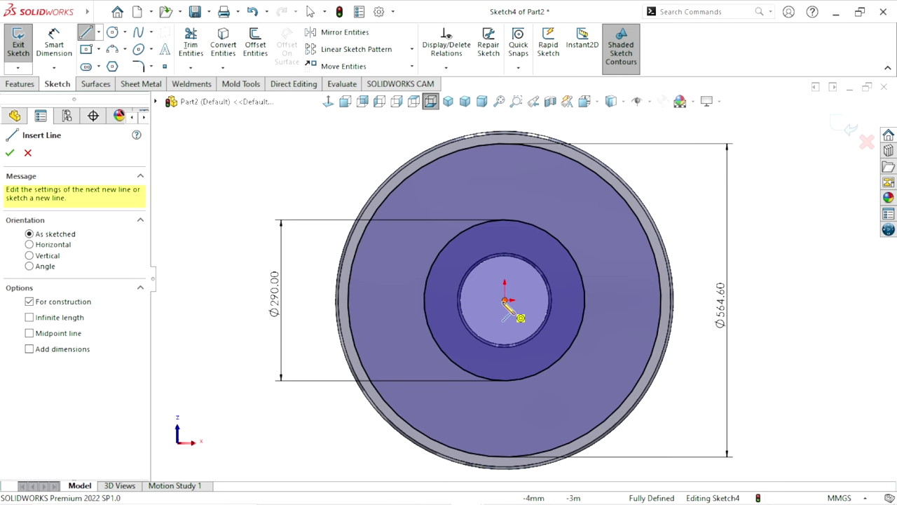
{"action": "left_click", "coordinate": [505, 300]}
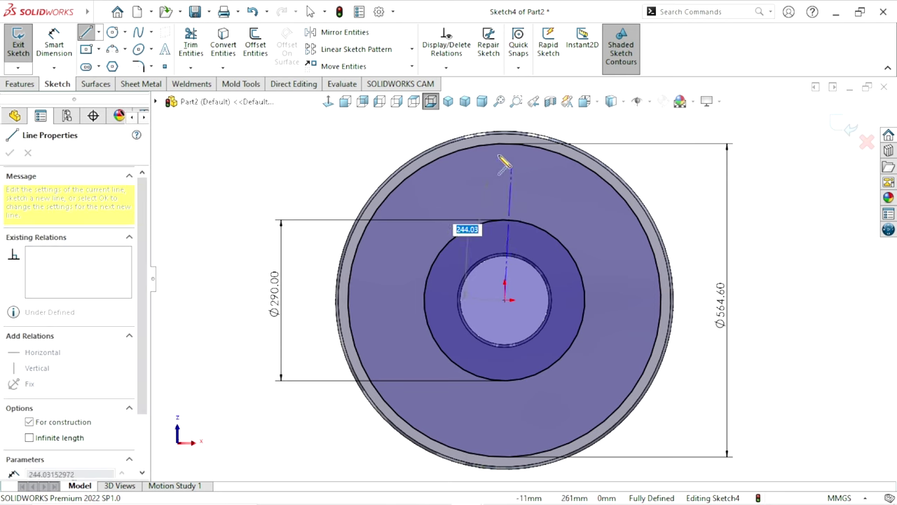
{"action": "left_click", "coordinate": [505, 132]}
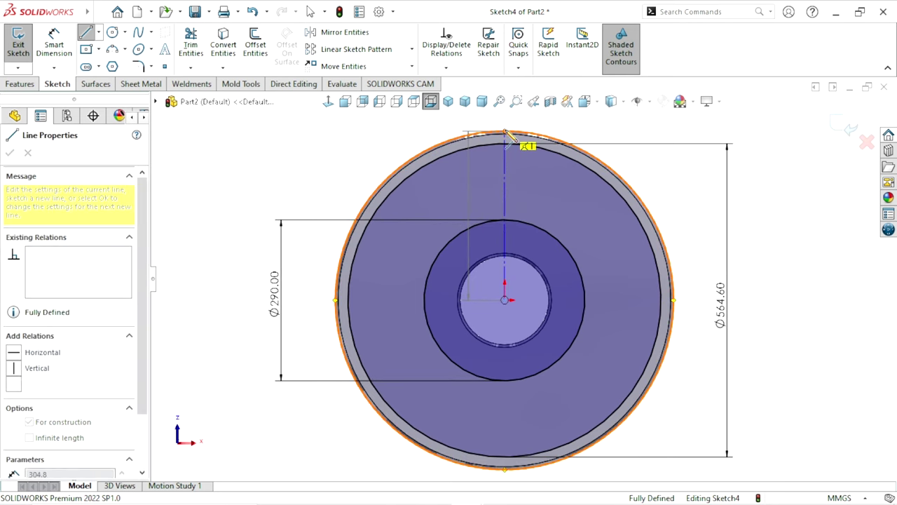
{"action": "right_click", "coordinate": [346, 131]}
{"action": "left_click", "coordinate": [376, 141]}
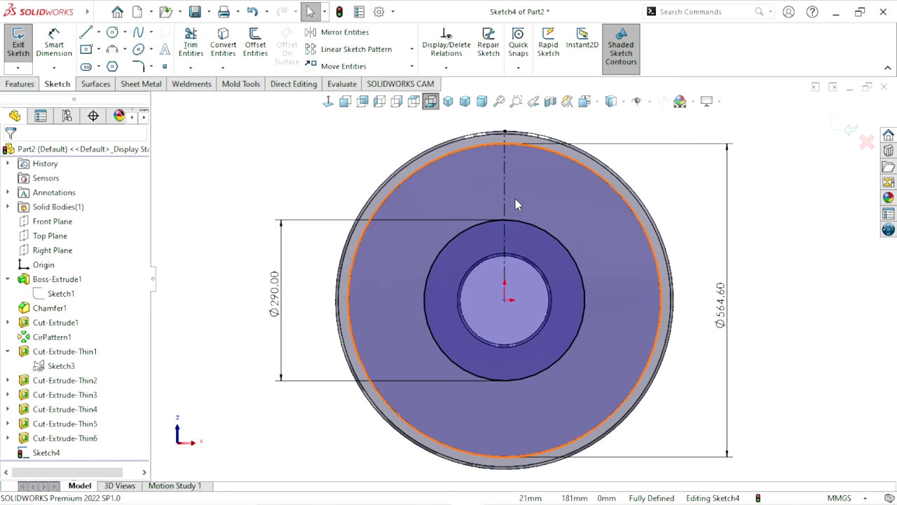
{"action": "scroll", "coordinate": [515, 198], "scroll_direction": "down", "scroll_amount": 1}
{"action": "left_click", "coordinate": [554, 180]}
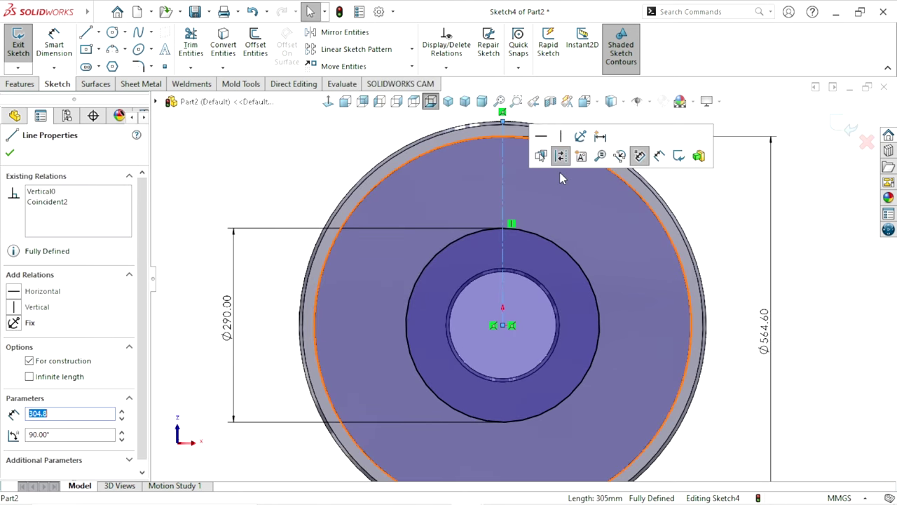
{"action": "key", "text": "Escape"}
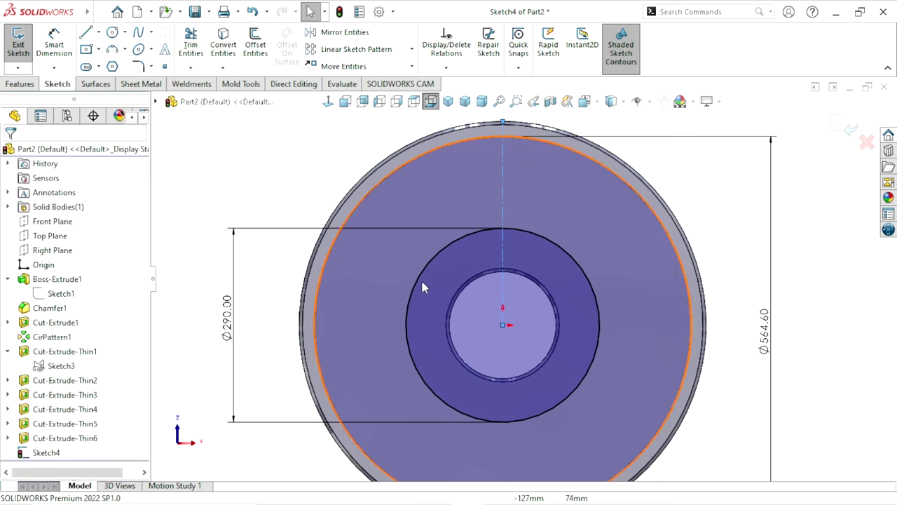
{"action": "scroll", "coordinate": [498, 342], "scroll_direction": "up", "scroll_amount": 2}
{"action": "scroll", "coordinate": [513, 332], "scroll_direction": "down", "scroll_amount": 1}
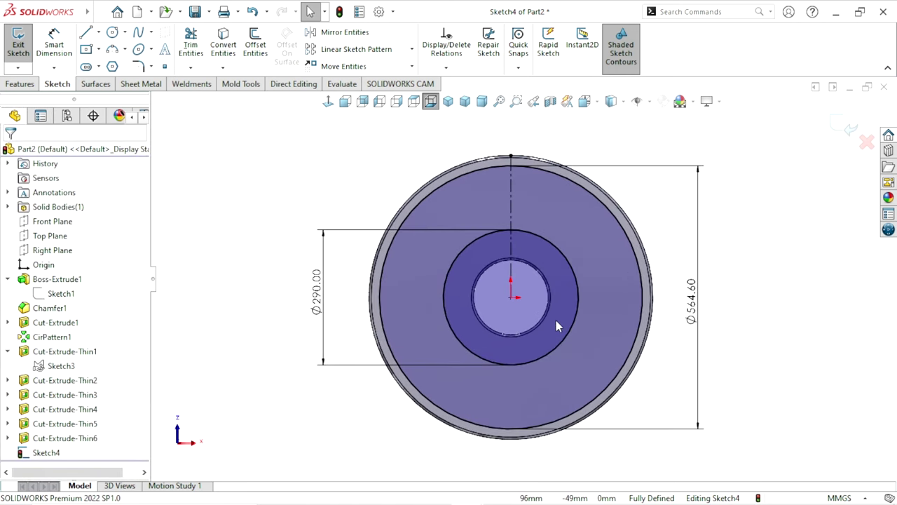
{"action": "scroll", "coordinate": [556, 321], "scroll_direction": "down", "scroll_amount": 1}
{"action": "scroll", "coordinate": [592, 266], "scroll_direction": "up", "scroll_amount": 1}
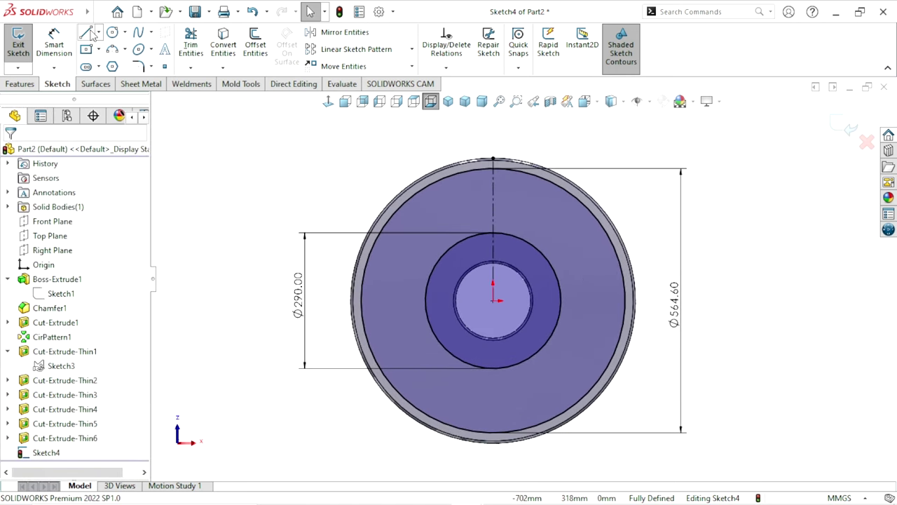
Draw a vertical line left of the centerline, from the outer circle down to the Ø290 circle.
{"action": "key", "text": "l"}
{"action": "scroll", "coordinate": [474, 210], "scroll_direction": "down", "scroll_amount": 2}
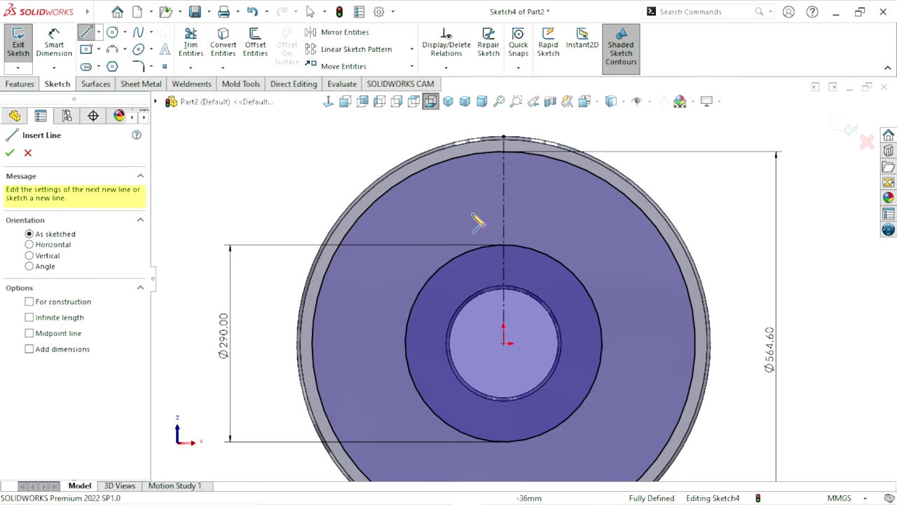
{"action": "left_click", "coordinate": [445, 159]}
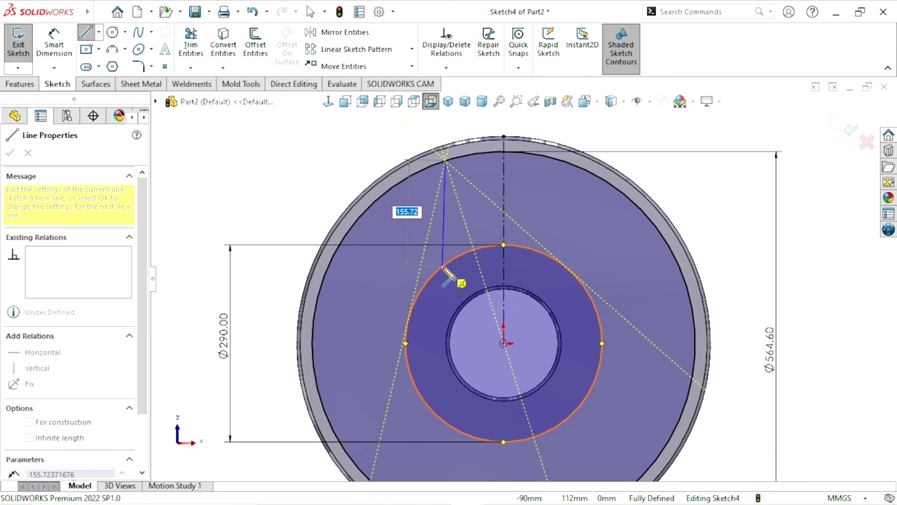
{"action": "left_click", "coordinate": [445, 269]}
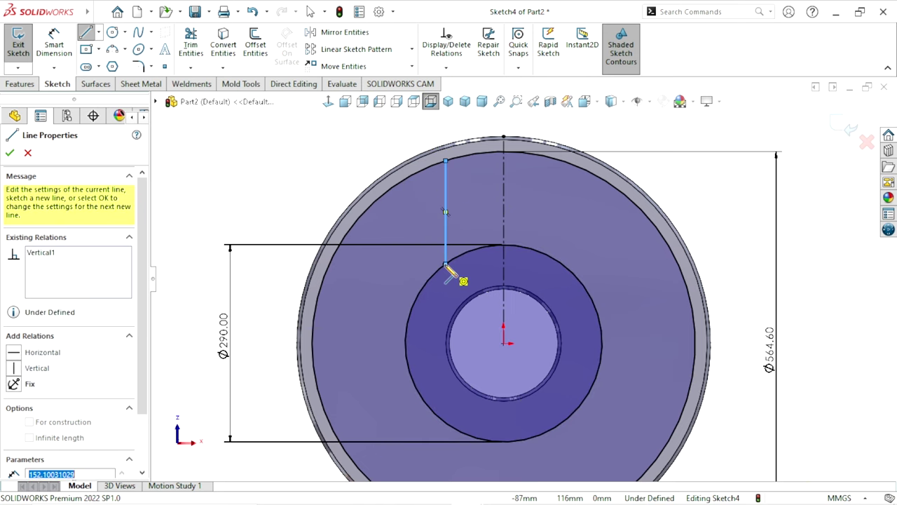
{"action": "right_click", "coordinate": [282, 206]}
{"action": "left_click", "coordinate": [302, 205]}
{"action": "scroll", "coordinate": [456, 269], "scroll_direction": "up", "scroll_amount": 2}
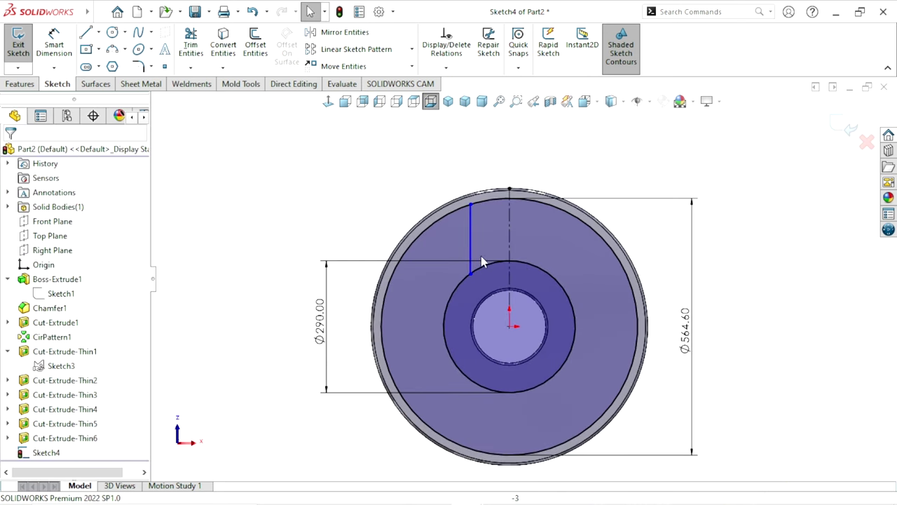
Mirror the vertical slot line across the centerline to create its right-hand twin.
{"action": "left_click", "coordinate": [471, 246]}
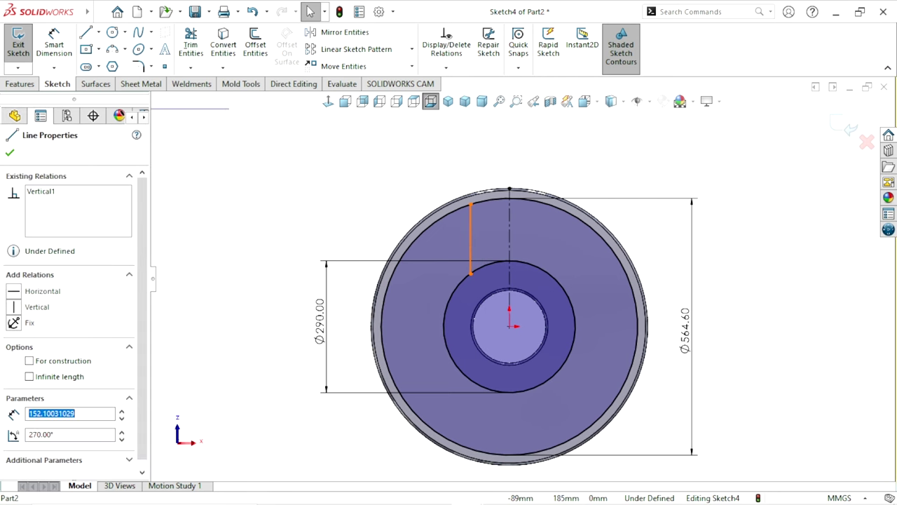
{"action": "left_click", "coordinate": [375, 190]}
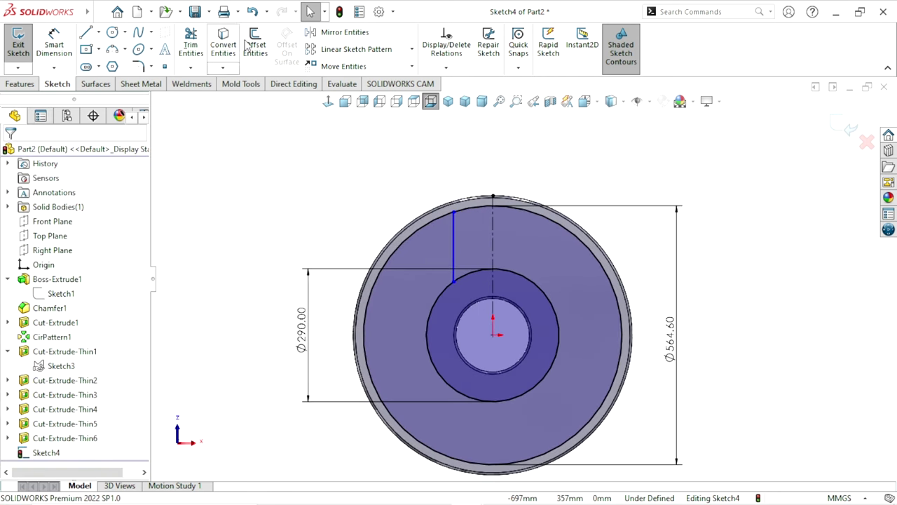
{"action": "left_click", "coordinate": [316, 35]}
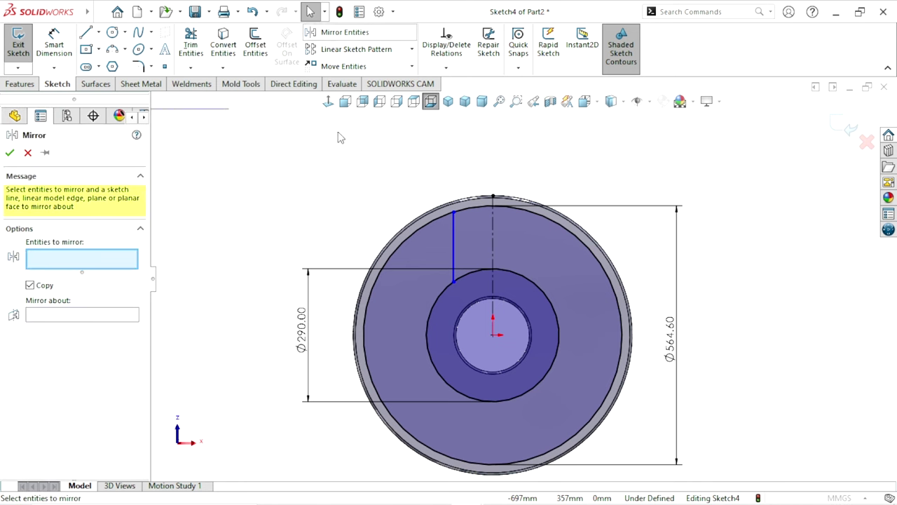
{"action": "left_click", "coordinate": [454, 253]}
{"action": "left_click", "coordinate": [73, 317]}
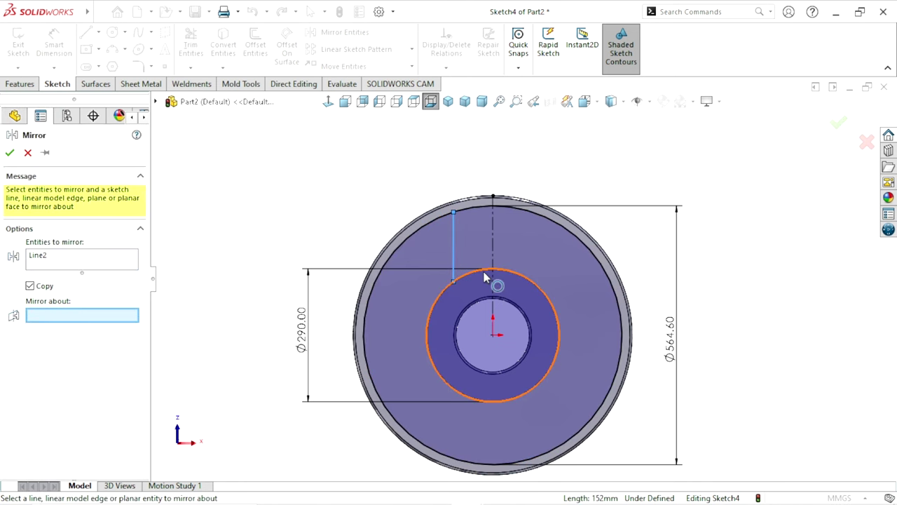
{"action": "left_click", "coordinate": [494, 235]}
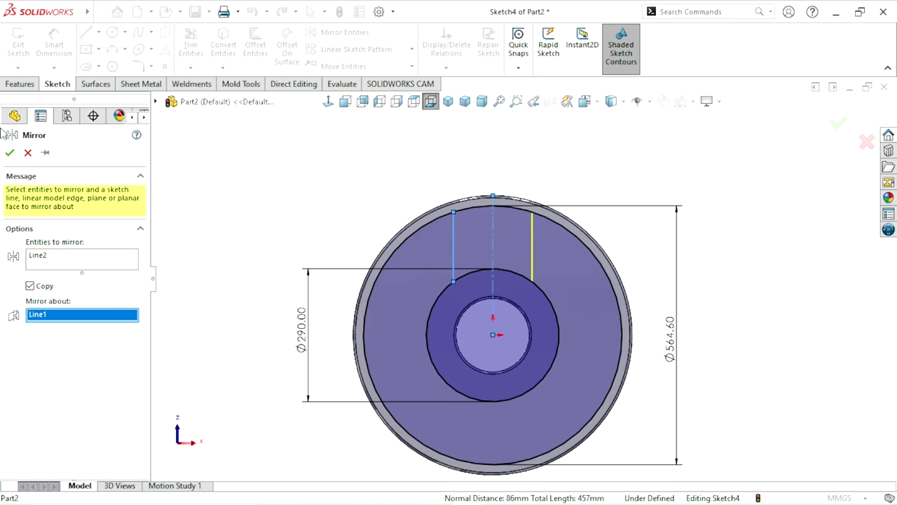
{"action": "left_click", "coordinate": [10, 153]}
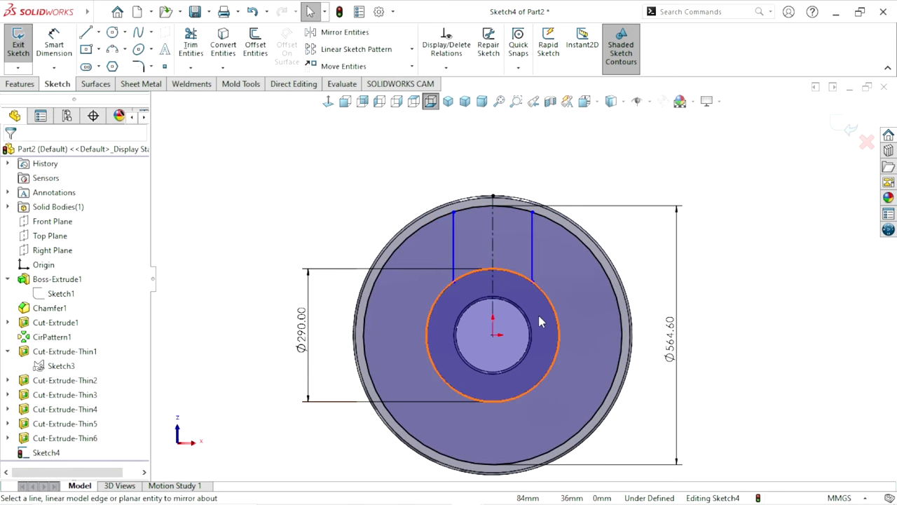
{"action": "left_click", "coordinate": [57, 47]}
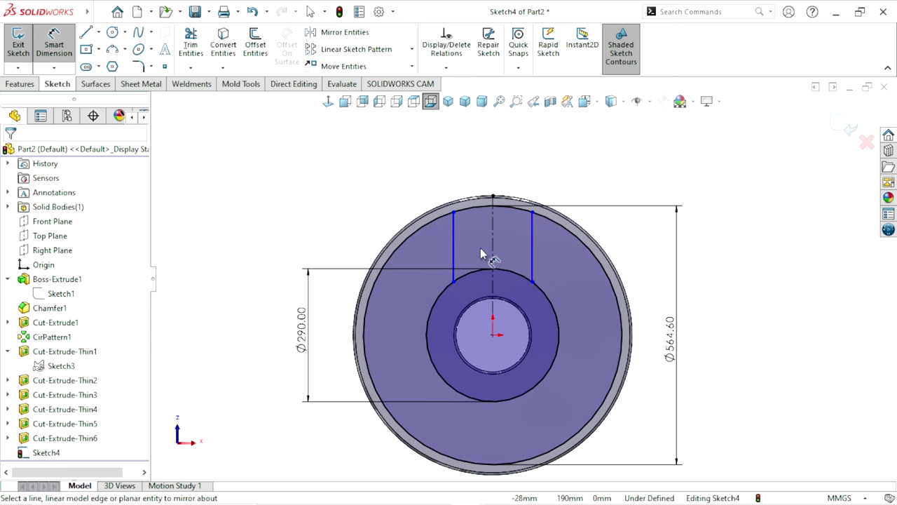
Dimension the gap between the two vertical slot lines to 68 mm.
{"action": "left_click", "coordinate": [452, 249]}
{"action": "left_click", "coordinate": [533, 246]}
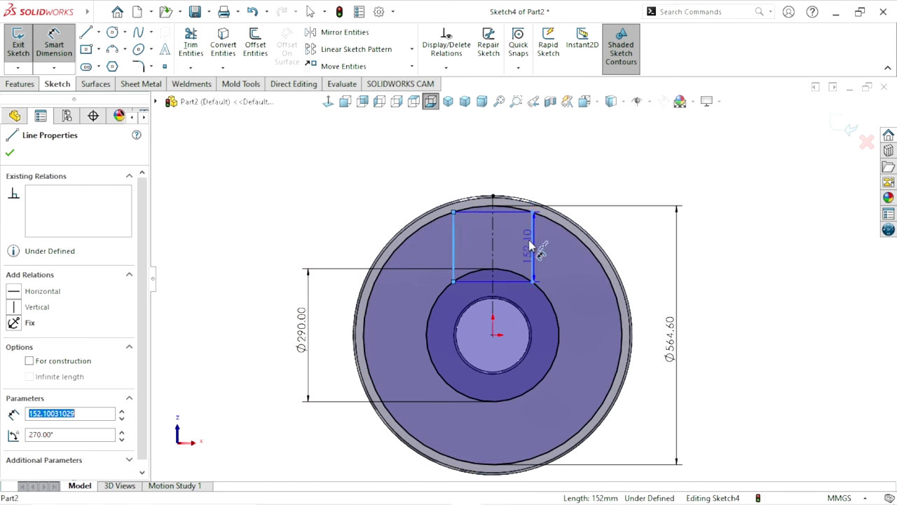
{"action": "left_click", "coordinate": [398, 150]}
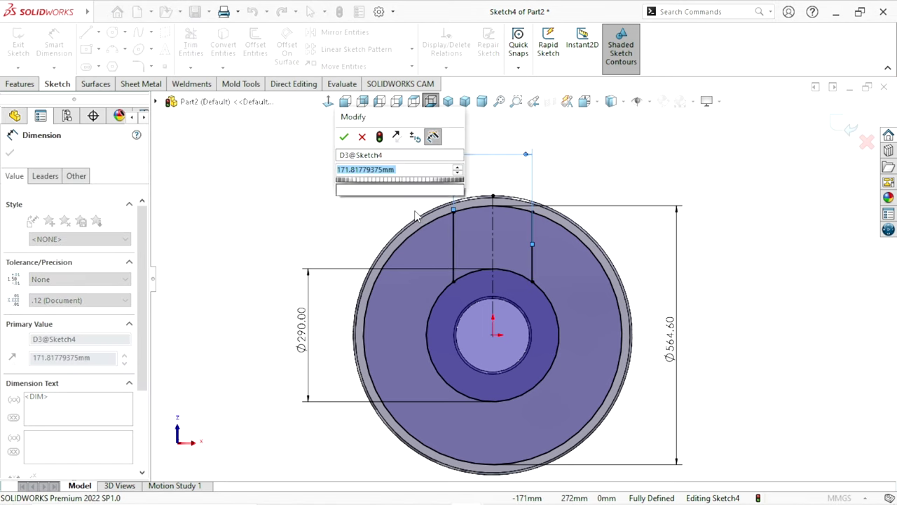
{"action": "type", "text": "68"}
{"action": "left_click", "coordinate": [344, 136]}
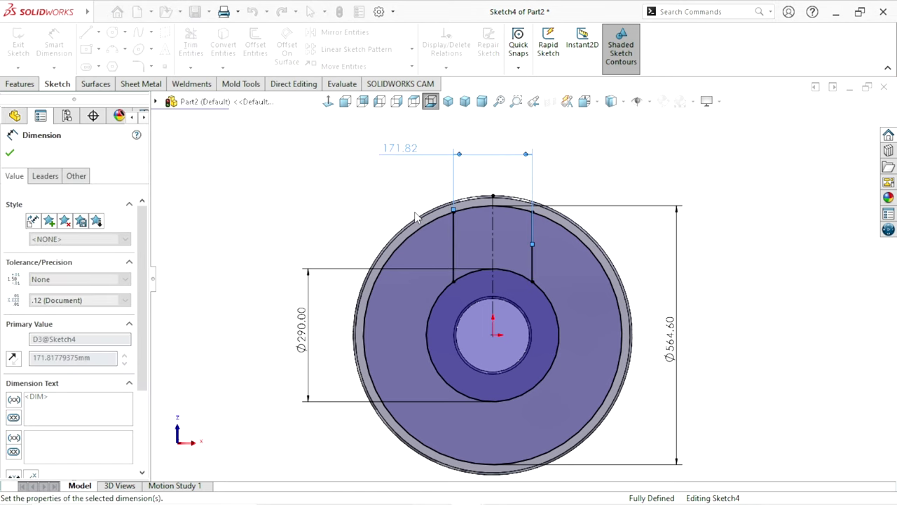
{"action": "left_click", "coordinate": [366, 238]}
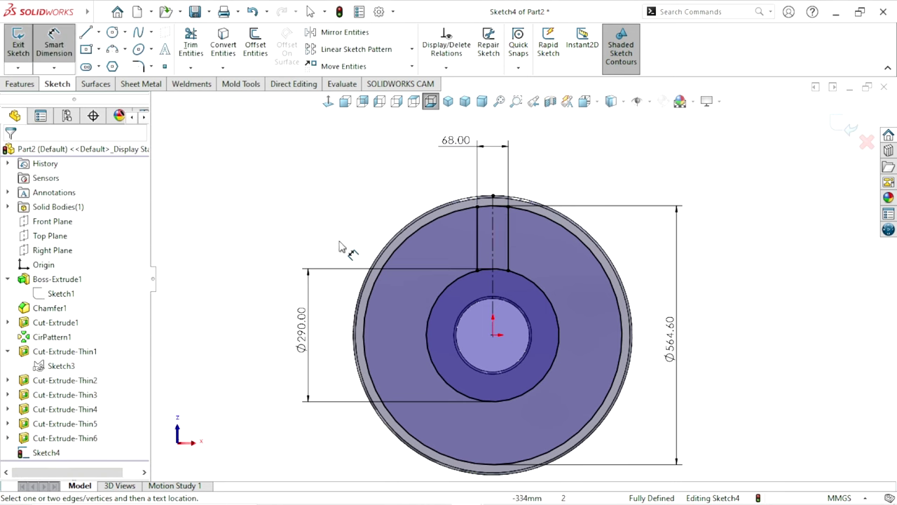
{"action": "scroll", "coordinate": [530, 257], "scroll_direction": "down", "scroll_amount": 2}
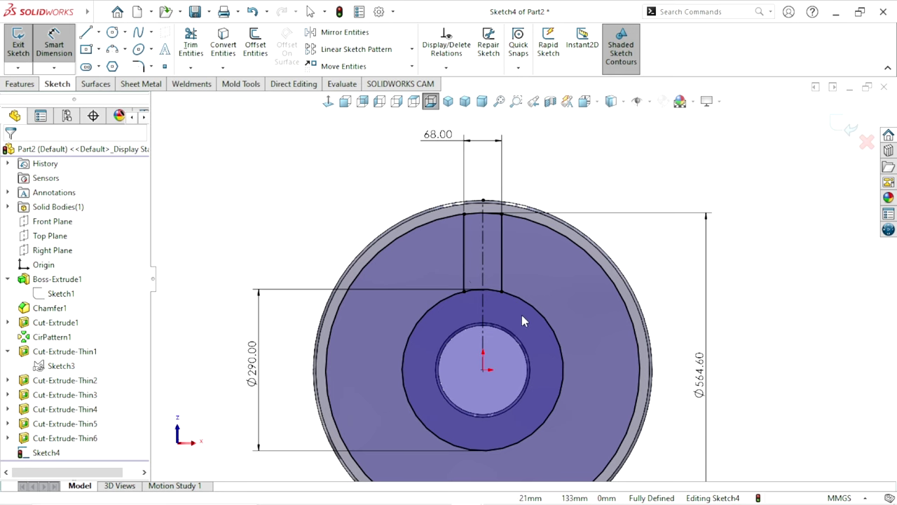
{"action": "key", "text": "Escape"}
{"action": "scroll", "coordinate": [522, 314], "scroll_direction": "up", "scroll_amount": 3}
{"action": "scroll", "coordinate": [531, 335], "scroll_direction": "down", "scroll_amount": 2}
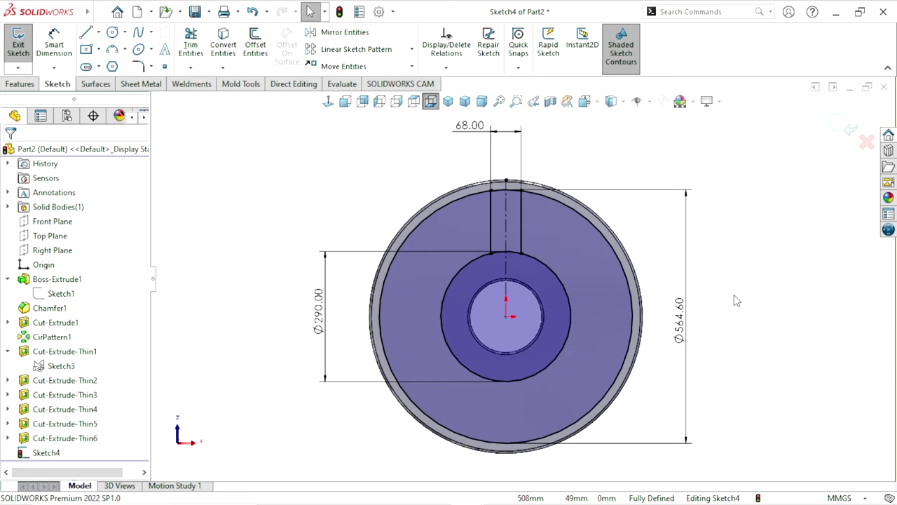
{"action": "scroll", "coordinate": [533, 298], "scroll_direction": "up", "scroll_amount": 2}
{"action": "scroll", "coordinate": [666, 300], "scroll_direction": "down", "scroll_amount": 2}
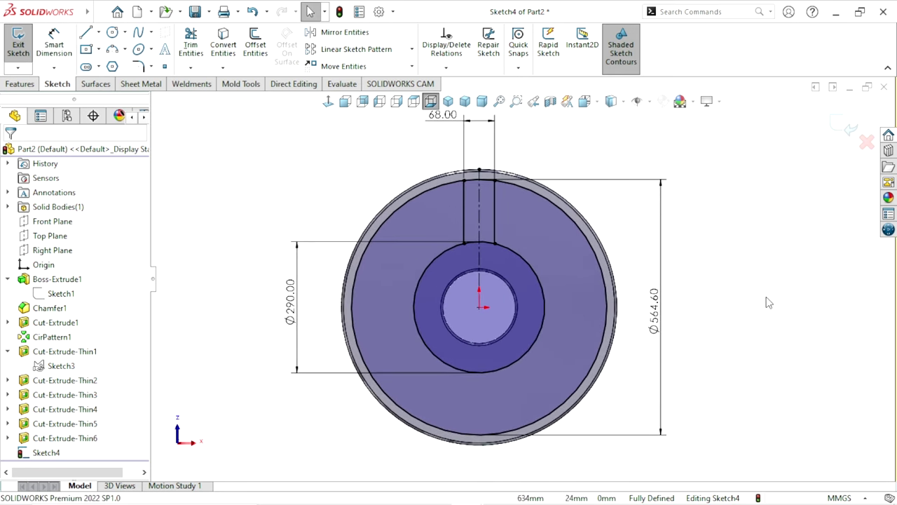
Circular-pattern both slot lines into 4 equal instances around the origin over 360°.
{"action": "left_click", "coordinate": [413, 50]}
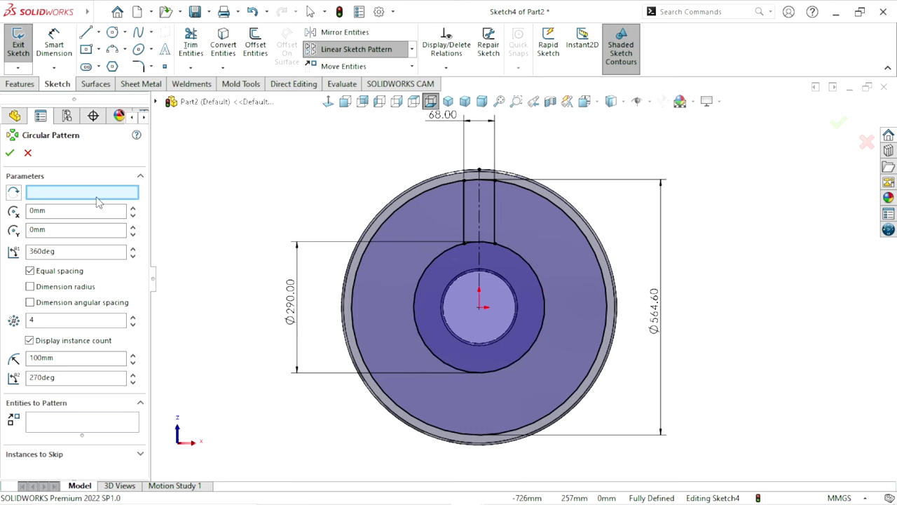
{"action": "left_click", "coordinate": [43, 196]}
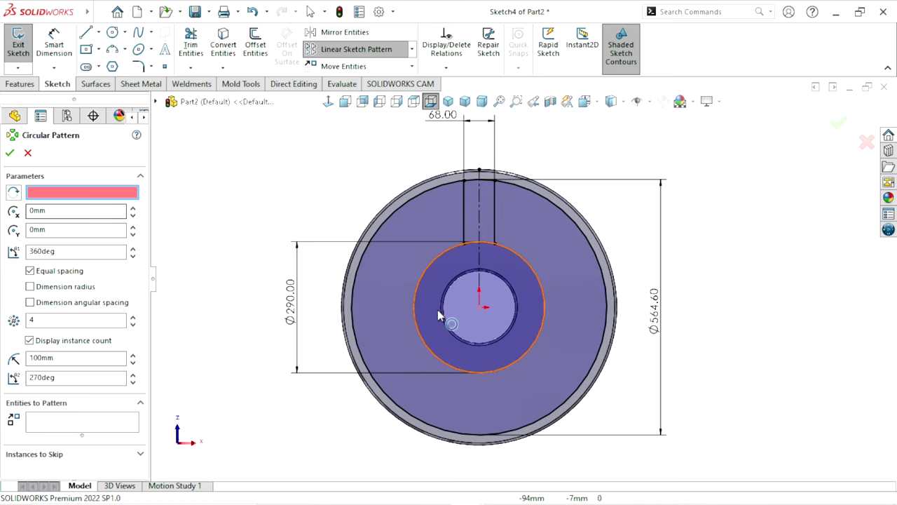
{"action": "left_click", "coordinate": [479, 307]}
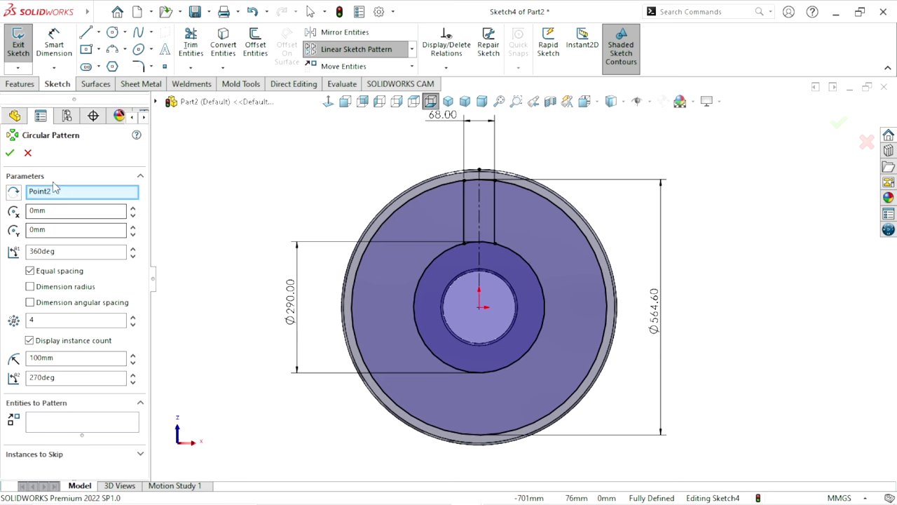
{"action": "left_click", "coordinate": [46, 321]}
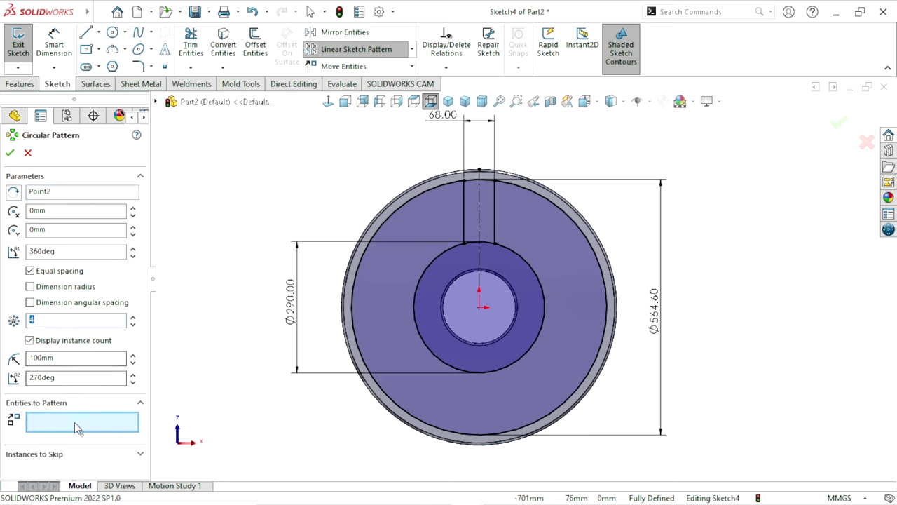
{"action": "left_click", "coordinate": [77, 428]}
{"action": "left_click", "coordinate": [465, 212]}
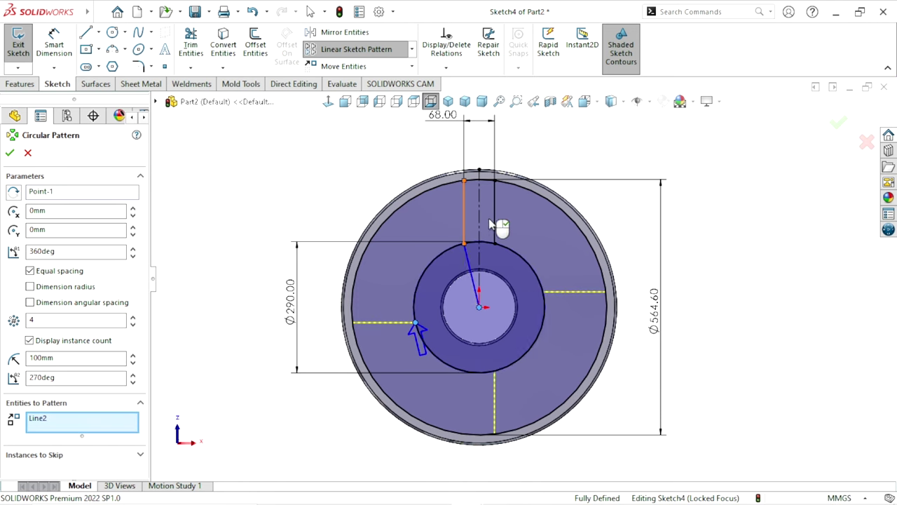
{"action": "left_click", "coordinate": [495, 216]}
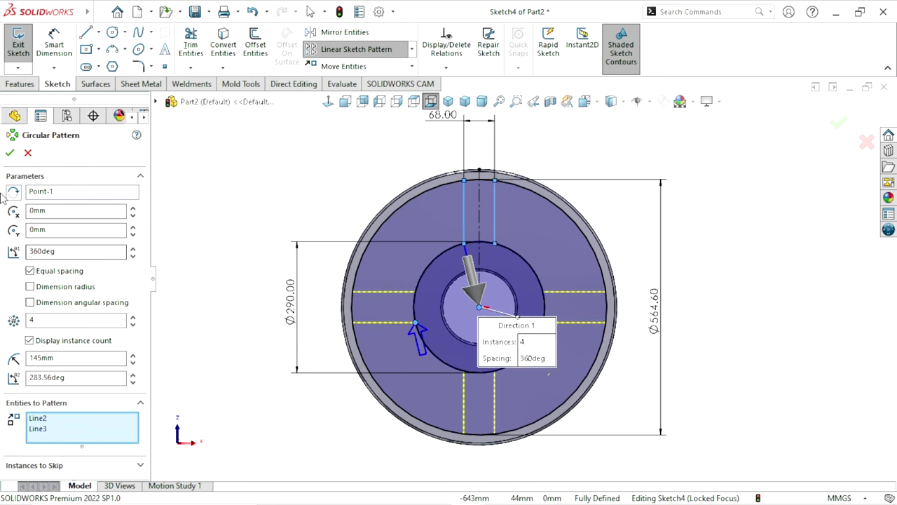
{"action": "left_click", "coordinate": [10, 153]}
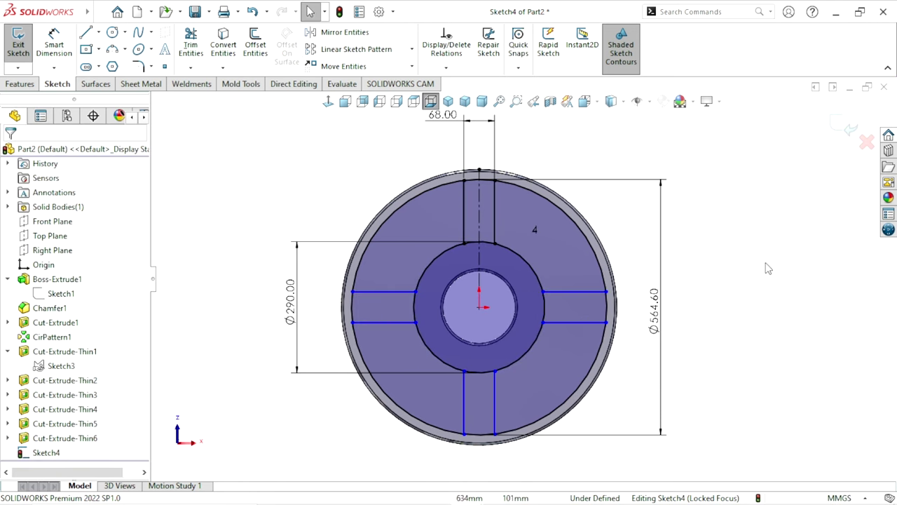
{"action": "scroll", "coordinate": [542, 309], "scroll_direction": "down", "scroll_amount": 2}
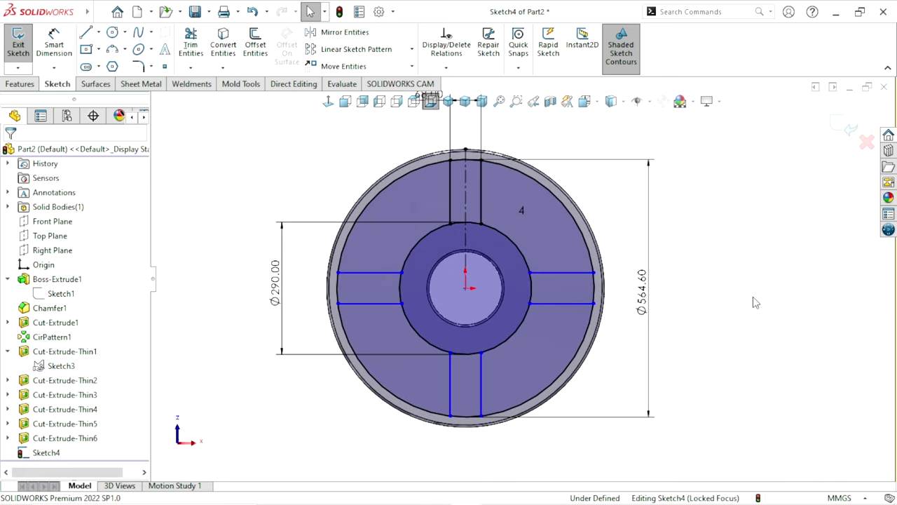
{"action": "scroll", "coordinate": [532, 314], "scroll_direction": "up", "scroll_amount": 2}
{"action": "scroll", "coordinate": [499, 228], "scroll_direction": "down", "scroll_amount": 1}
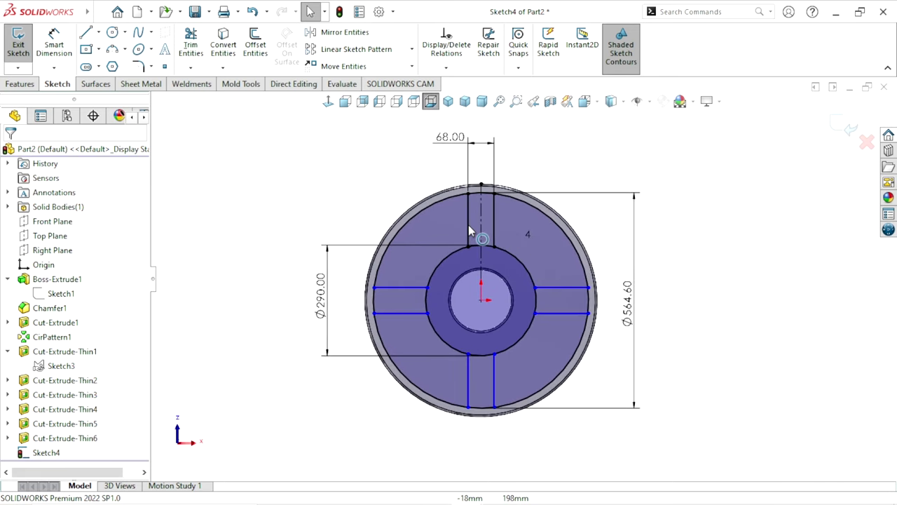
Trim the circle arcs inside the slots, leaving four quarter-ring regions separated by 68 mm cross bands.
{"action": "left_click", "coordinate": [188, 55]}
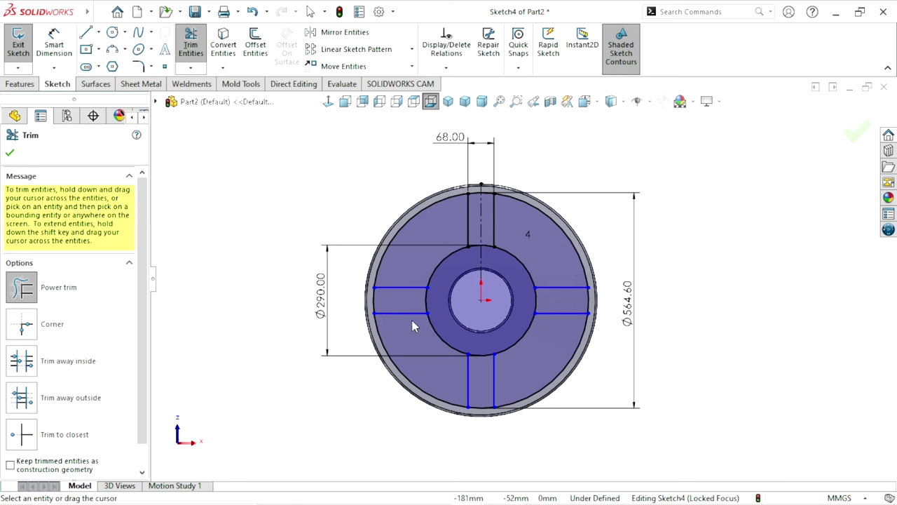
{"action": "scroll", "coordinate": [437, 305], "scroll_direction": "down", "scroll_amount": 2}
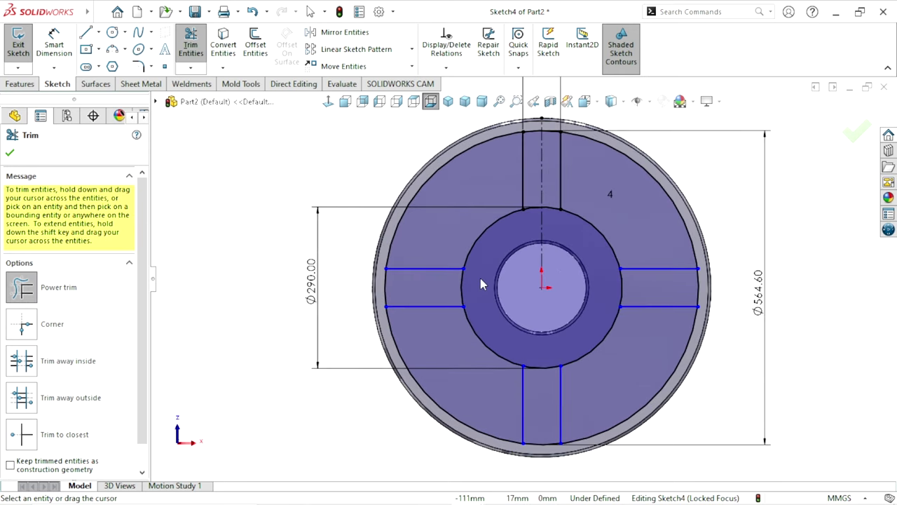
{"action": "mouse_move", "coordinate": [481, 278]}
{"action": "left_mouse_down"}
{"action": "mouse_move", "coordinate": [400, 290]}
{"action": "mouse_move", "coordinate": [372, 319]}
{"action": "left_mouse_up"}
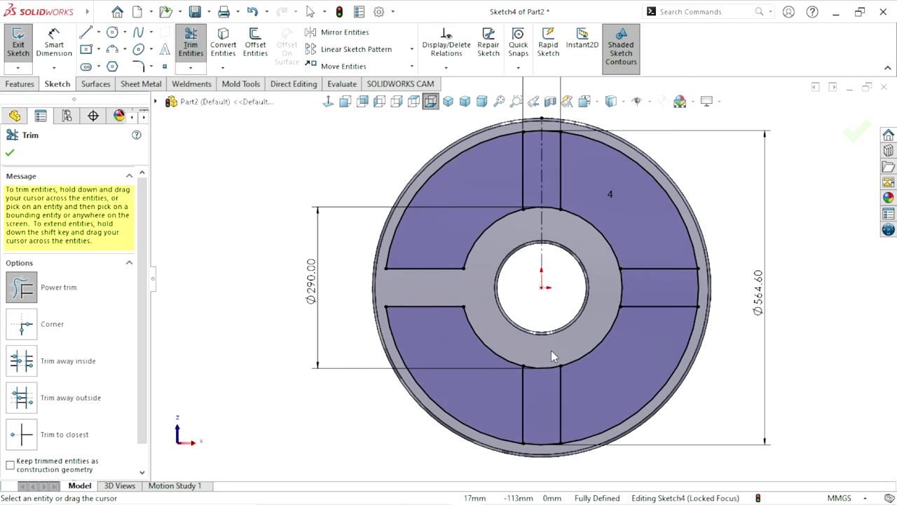
{"action": "left_click_drag", "start_coordinate": [551, 350], "coordinate": [539, 421]}
{"action": "left_click_drag", "start_coordinate": [538, 456], "coordinate": [538, 448]}
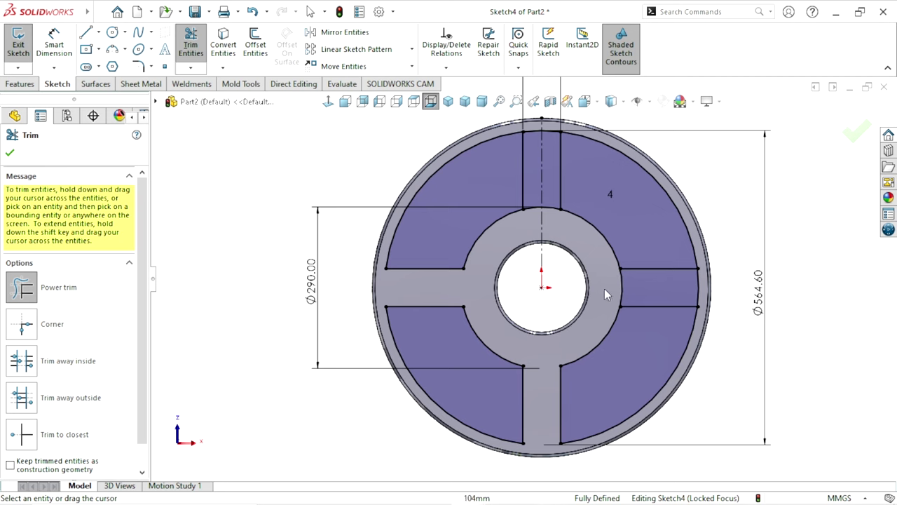
{"action": "left_click_drag", "start_coordinate": [597, 287], "coordinate": [710, 294]}
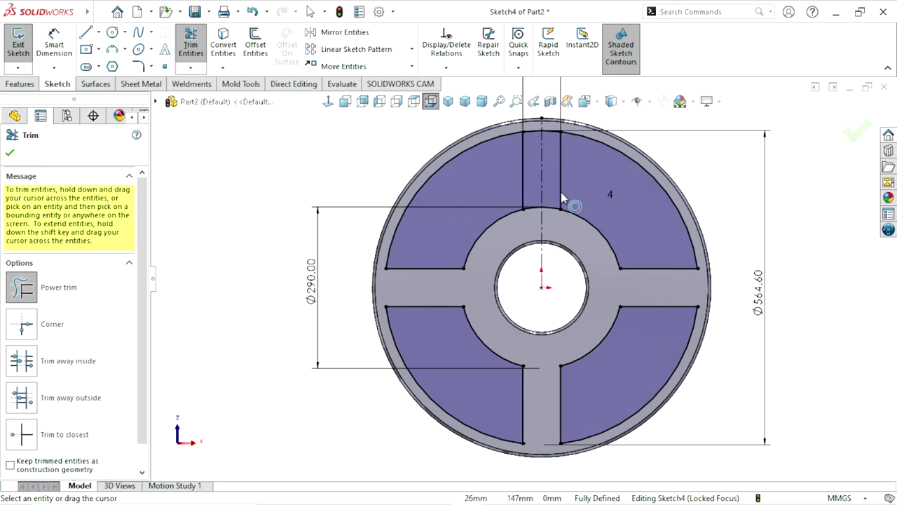
{"action": "scroll", "coordinate": [552, 148], "scroll_direction": "down", "scroll_amount": 4}
{"action": "left_click_drag", "start_coordinate": [553, 140], "coordinate": [554, 240]}
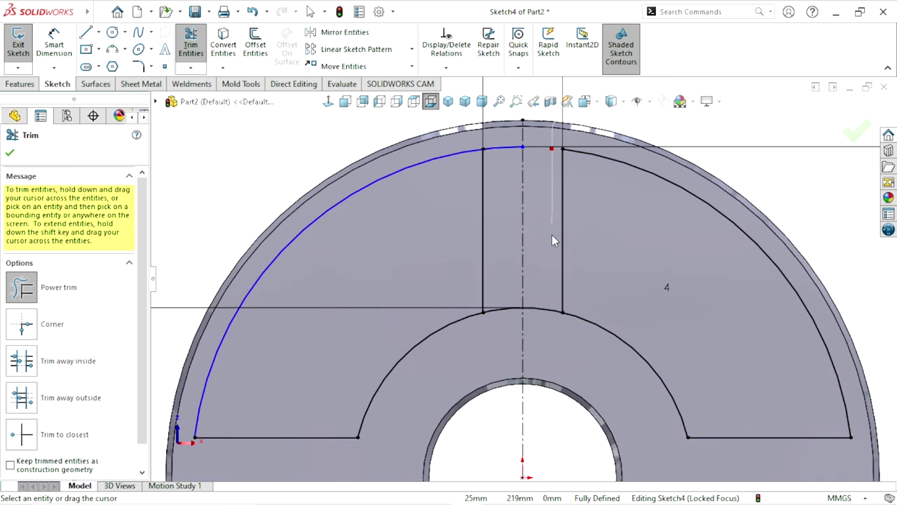
{"action": "left_click_drag", "start_coordinate": [550, 340], "coordinate": [550, 340]}
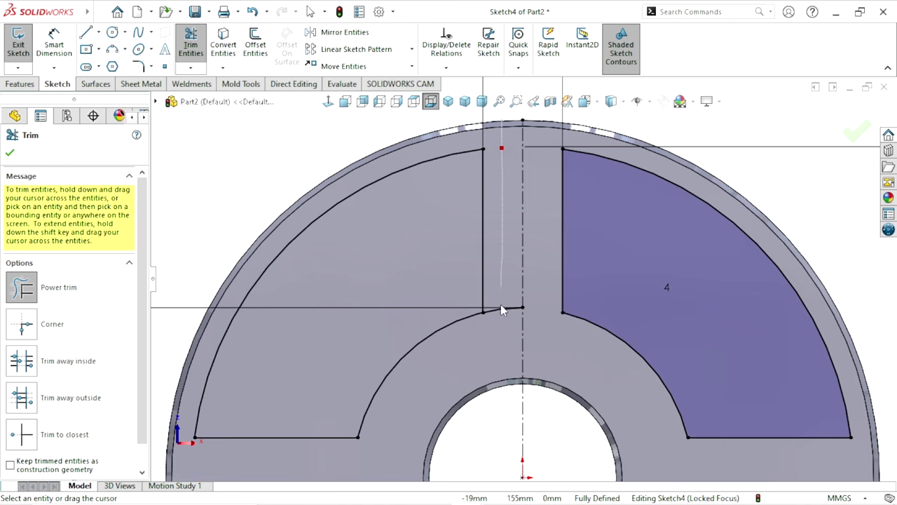
{"action": "key", "text": "f"}
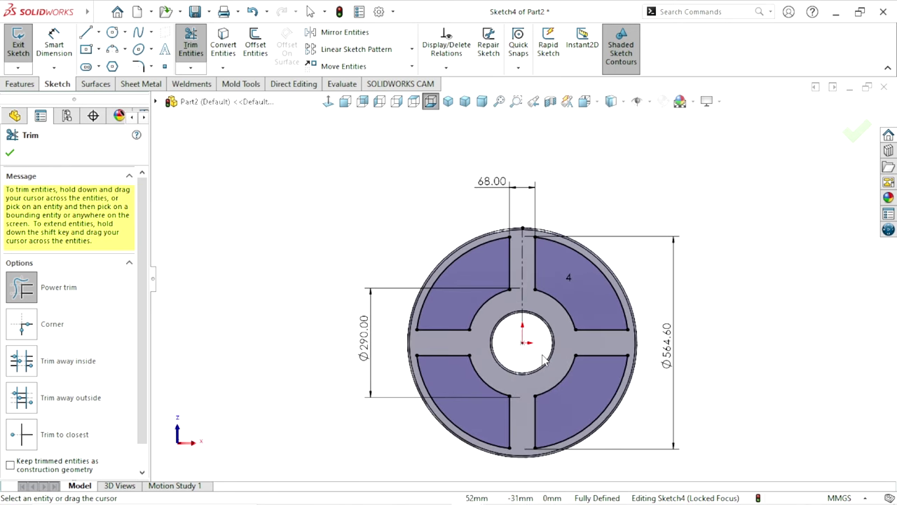
{"action": "left_click", "coordinate": [10, 153]}
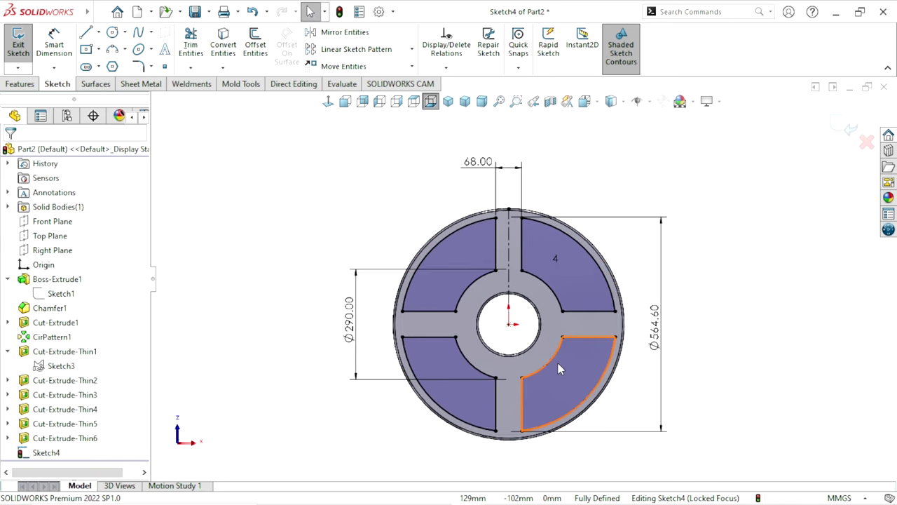
{"action": "middle_click_drag", "start_coordinate": [558, 370], "coordinate": [541, 341]}
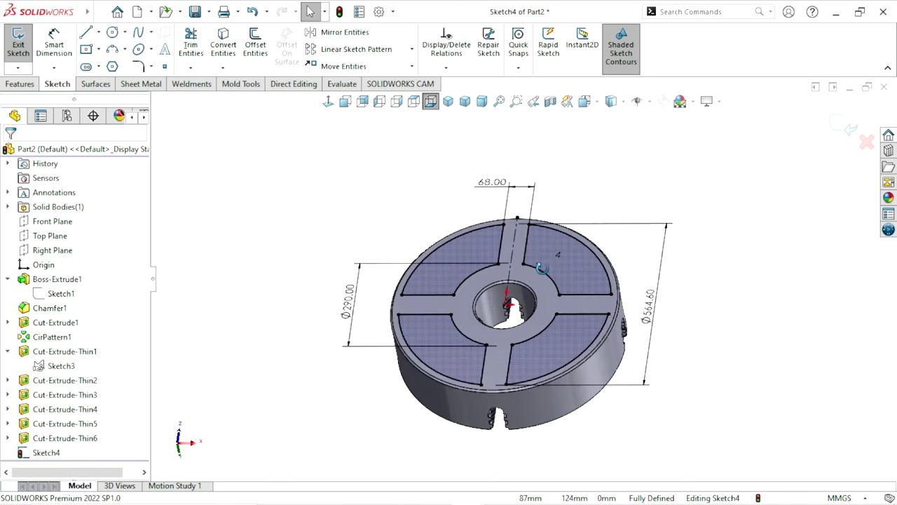
Extrude-cut the four quarter-ring regions Blind 125 mm deep into the underside.
{"action": "left_click", "coordinate": [19, 84]}
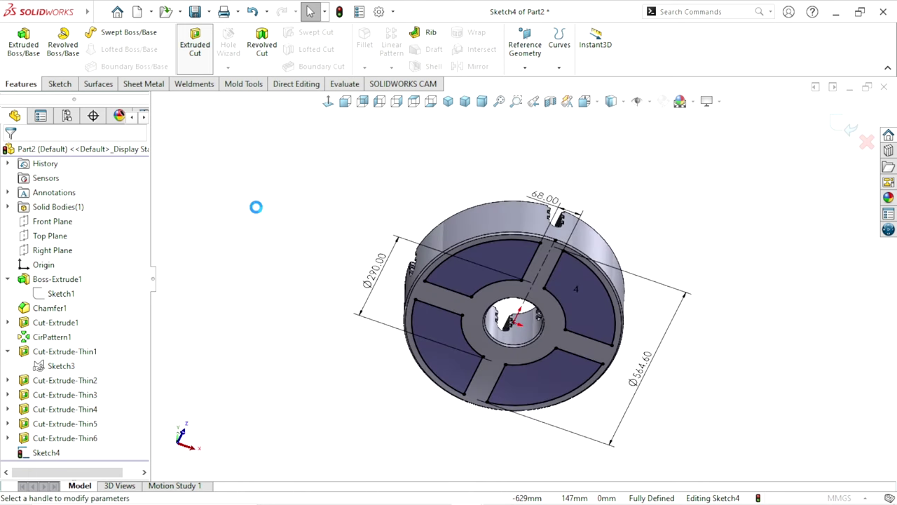
{"action": "left_click", "coordinate": [59, 232]}
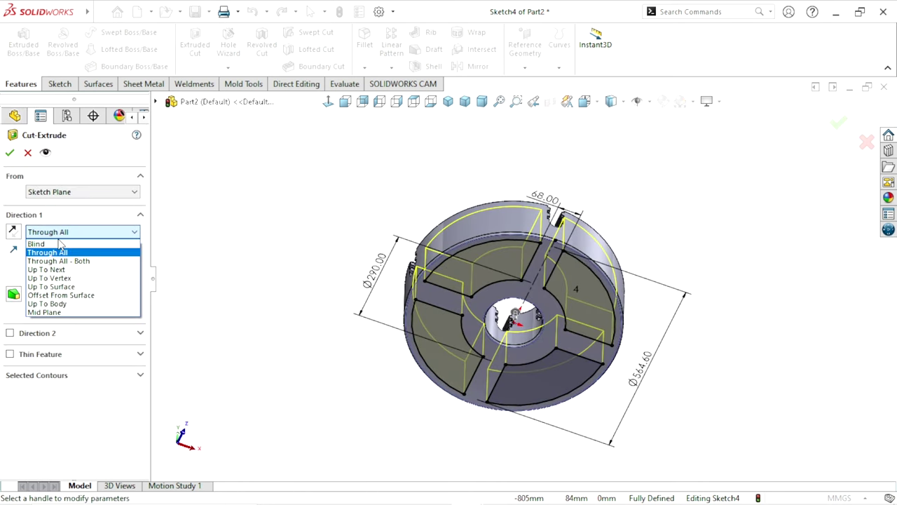
{"action": "left_click", "coordinate": [60, 243]}
{"action": "left_click", "coordinate": [75, 277]}
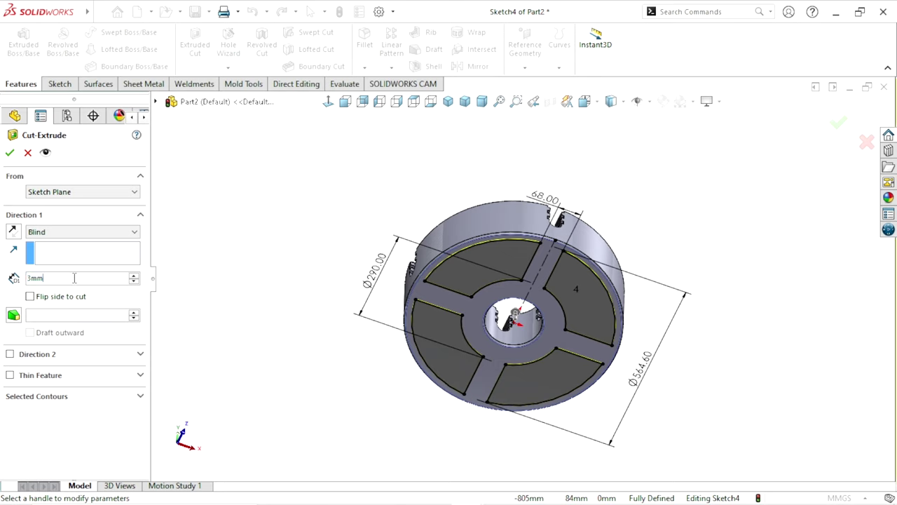
{"action": "type", "text": "125"}
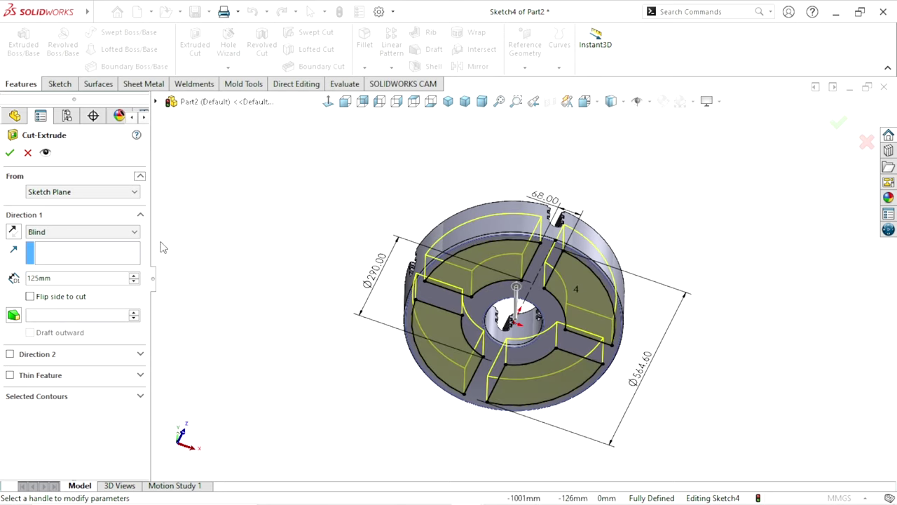
{"action": "left_click", "coordinate": [10, 154]}
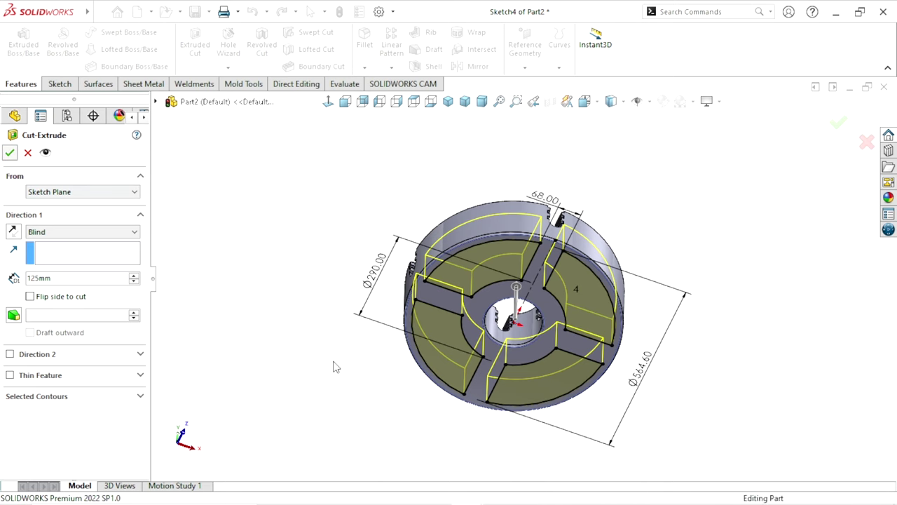
{"action": "mouse_move", "coordinate": [374, 379]}
{"action": "middle_mouse_down"}
{"action": "mouse_move", "coordinate": [372, 266]}
{"action": "mouse_move", "coordinate": [457, 386]}
{"action": "mouse_move", "coordinate": [570, 300]}
{"action": "mouse_move", "coordinate": [626, 332]}
{"action": "mouse_move", "coordinate": [577, 214]}
{"action": "mouse_move", "coordinate": [647, 311]}
{"action": "mouse_move", "coordinate": [525, 346]}
{"action": "middle_mouse_up"}
{"action": "scroll", "coordinate": [519, 303], "scroll_direction": "down", "scroll_amount": 2}
{"action": "left_click", "coordinate": [748, 364]}
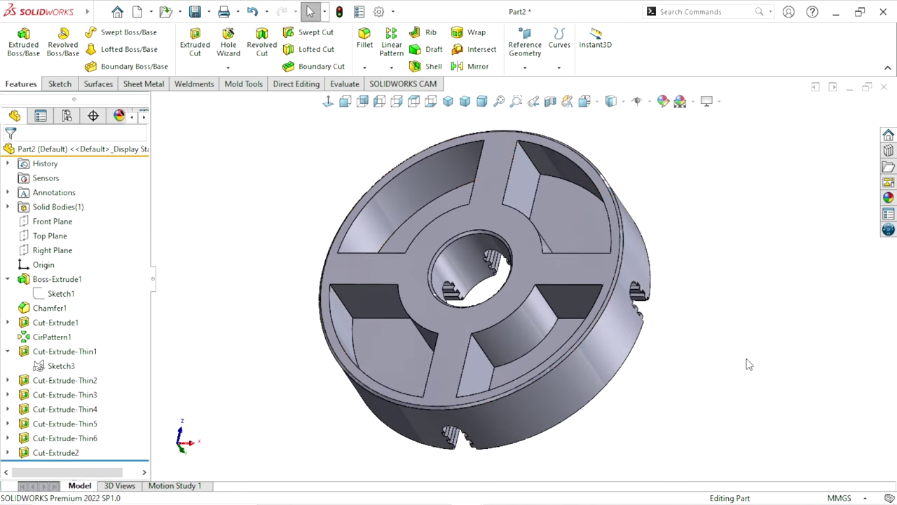
{"action": "scroll", "coordinate": [533, 336], "scroll_direction": "up", "scroll_amount": 2}
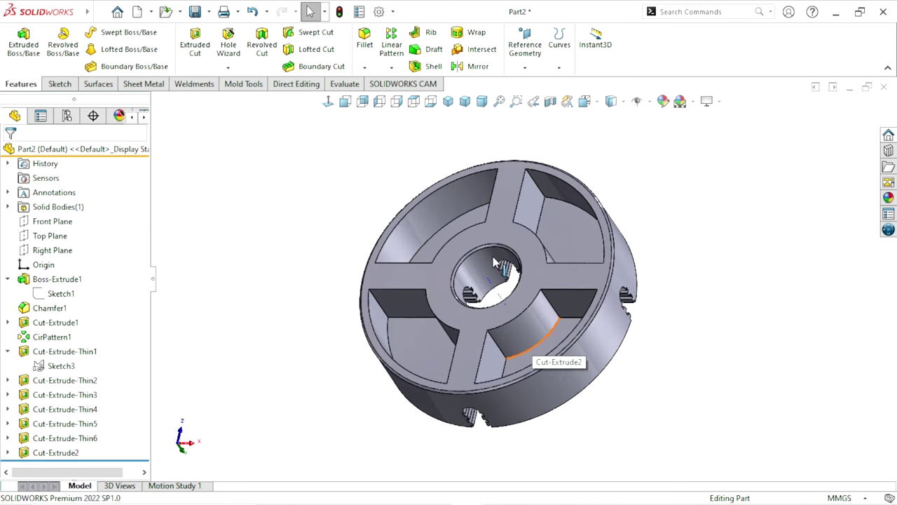
{"action": "middle_click_drag", "start_coordinate": [424, 308], "coordinate": [422, 257]}
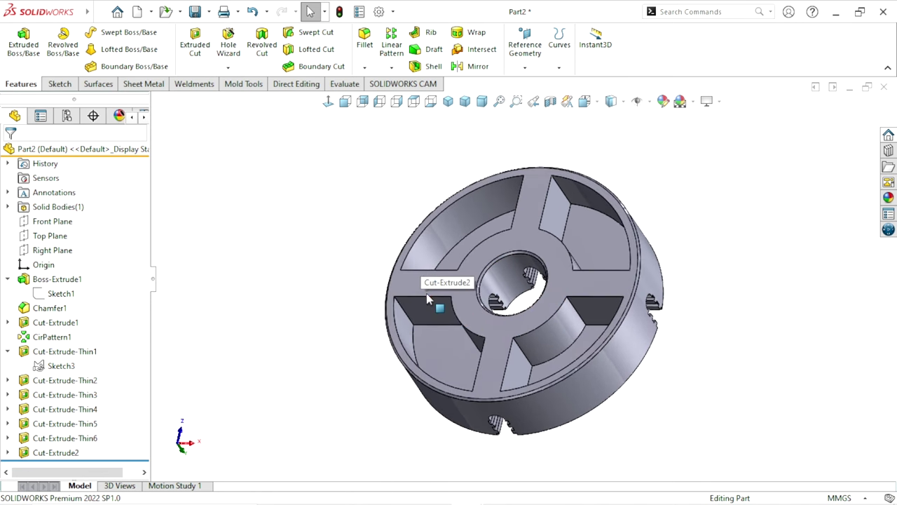
{"action": "middle_click_drag", "start_coordinate": [426, 298], "coordinate": [431, 313]}
{"action": "scroll", "coordinate": [559, 281], "scroll_direction": "down", "scroll_amount": 3}
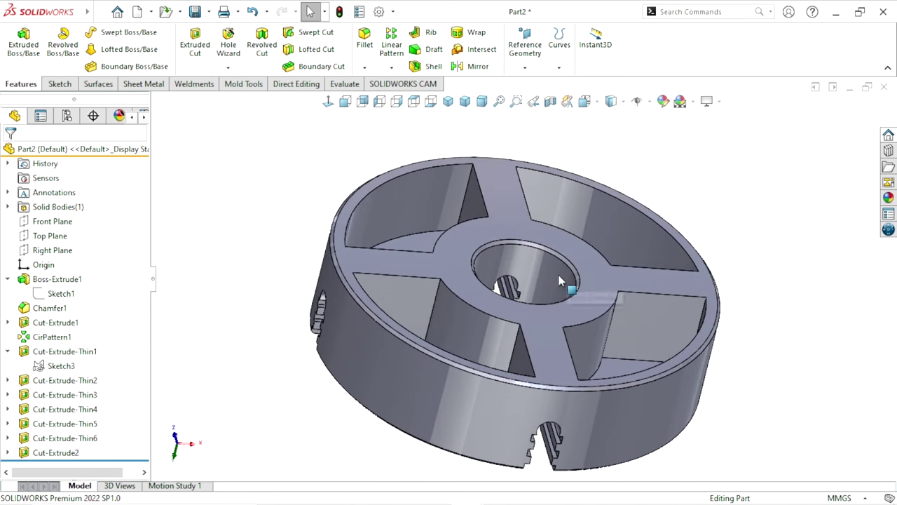
{"action": "left_click", "coordinate": [571, 250]}
{"action": "left_click", "coordinate": [623, 208]}
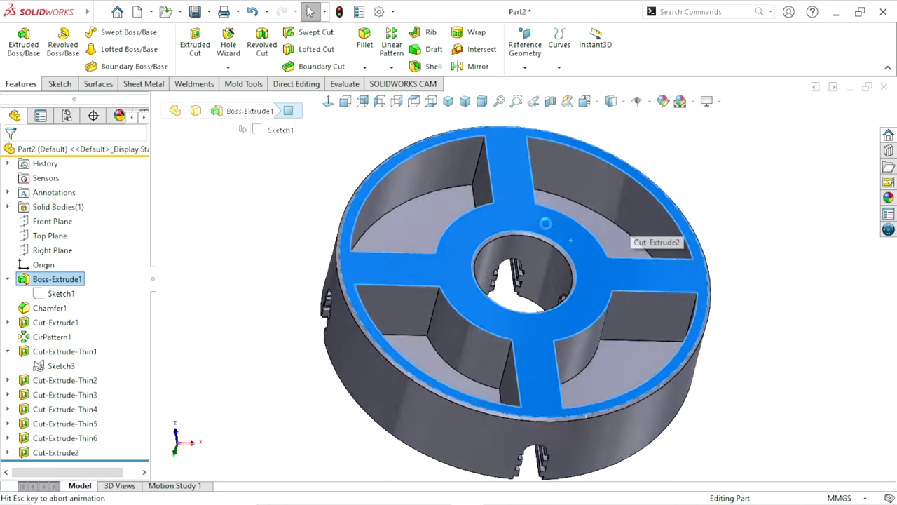
Sketch a circle centred on the origin on the top face, dimensioned to Ø565.
{"action": "left_click", "coordinate": [18, 44]}
{"action": "left_click", "coordinate": [112, 33]}
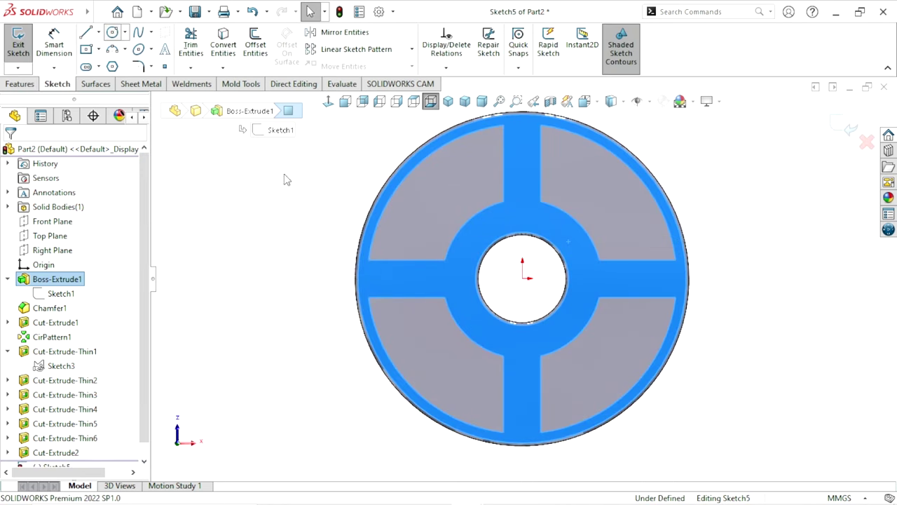
{"action": "left_click", "coordinate": [523, 279]}
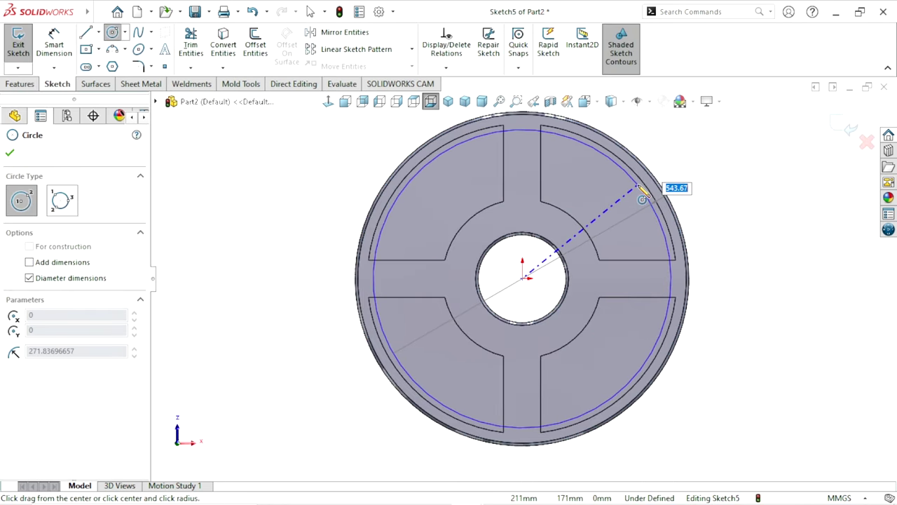
{"action": "left_click", "coordinate": [638, 186]}
{"action": "left_click", "coordinate": [54, 44]}
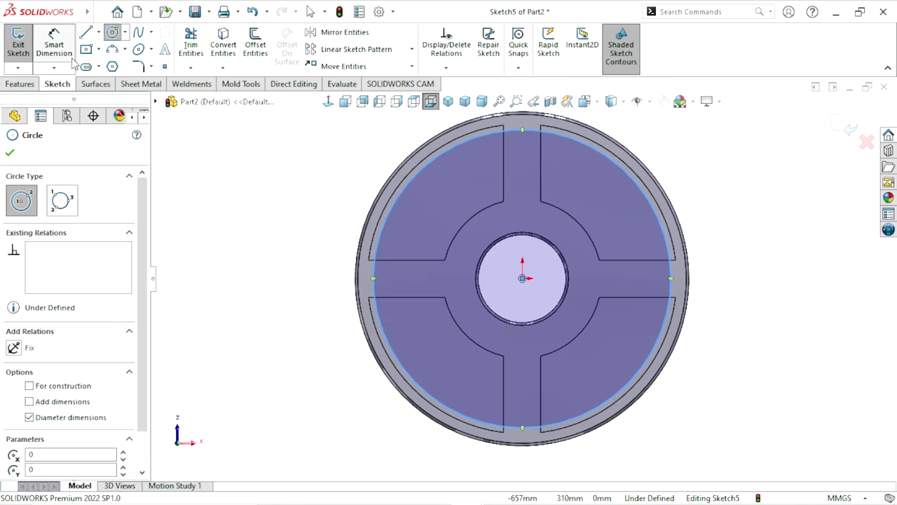
{"action": "left_click", "coordinate": [672, 258]}
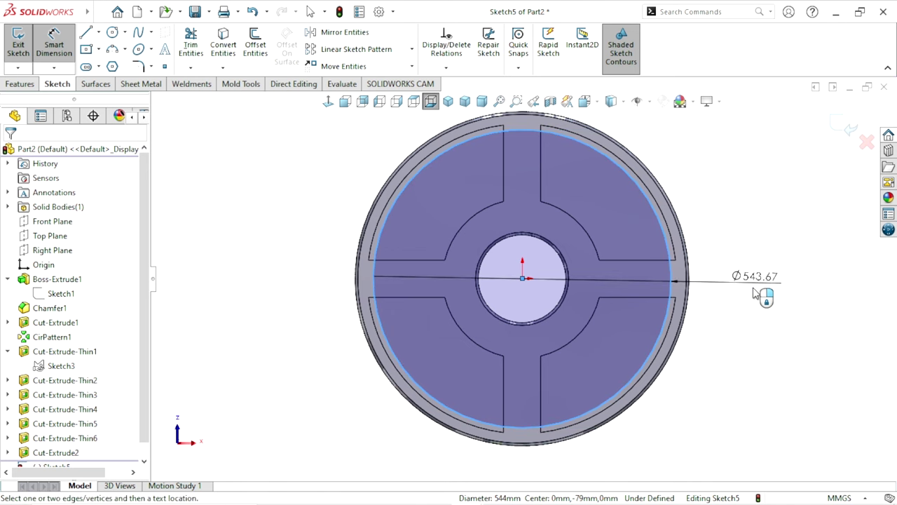
{"action": "left_click", "coordinate": [756, 293]}
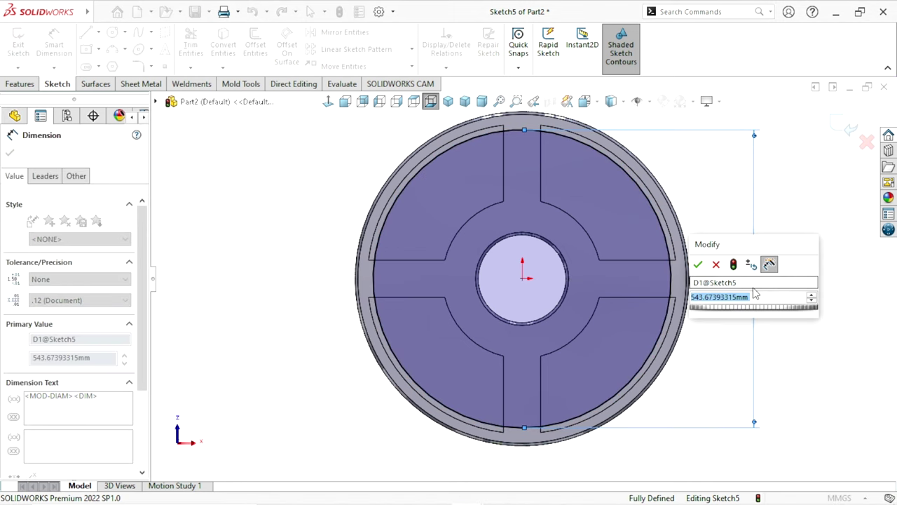
{"action": "type", "text": "565"}
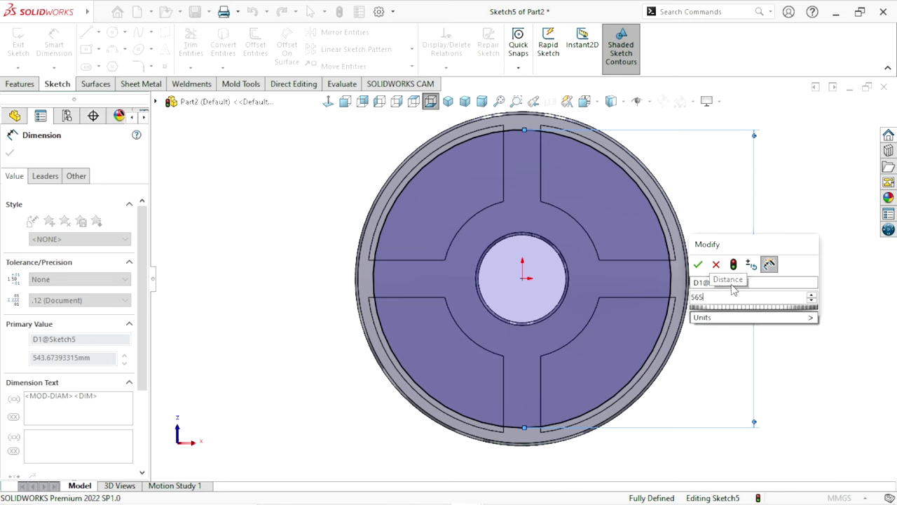
{"action": "left_click", "coordinate": [699, 265]}
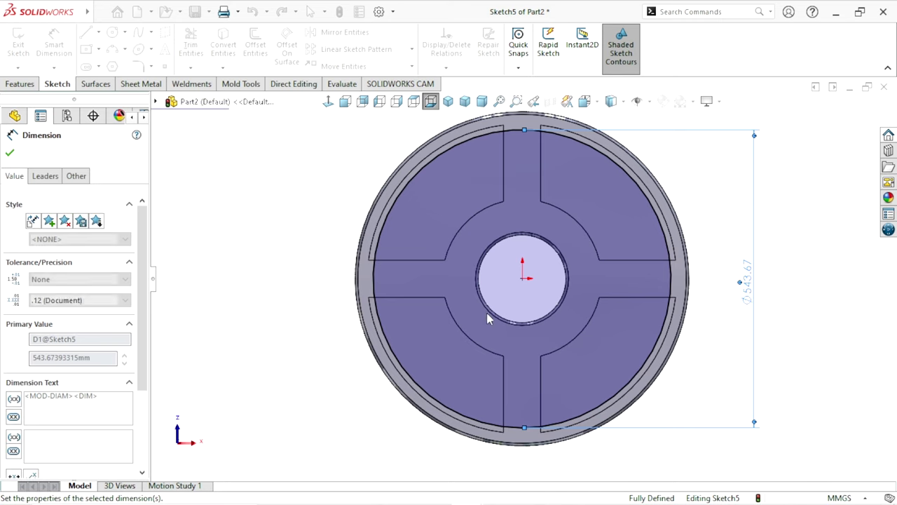
{"action": "left_click", "coordinate": [10, 155]}
{"action": "left_click", "coordinate": [20, 84]}
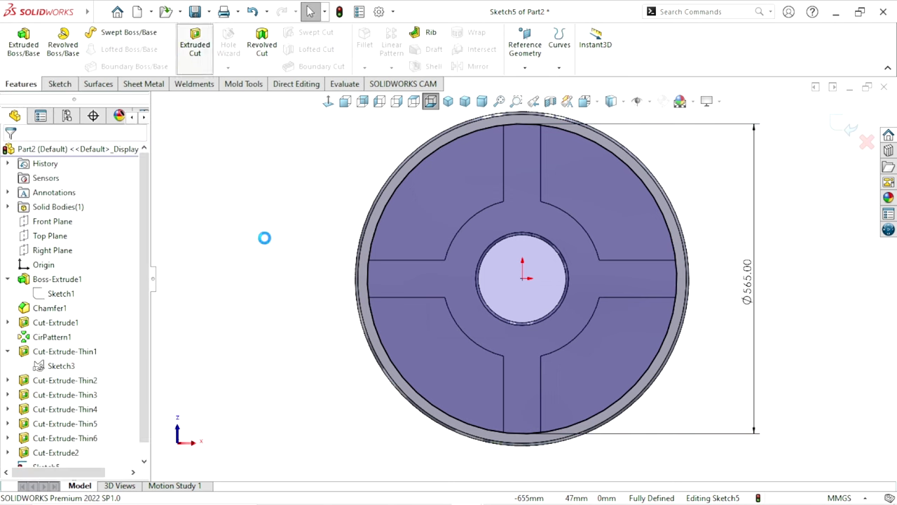
Extrude-cut the Ø565 circle Blind 10.5 mm deep, leaving a thin outer lip.
{"action": "key", "text": "ctrl+7"}
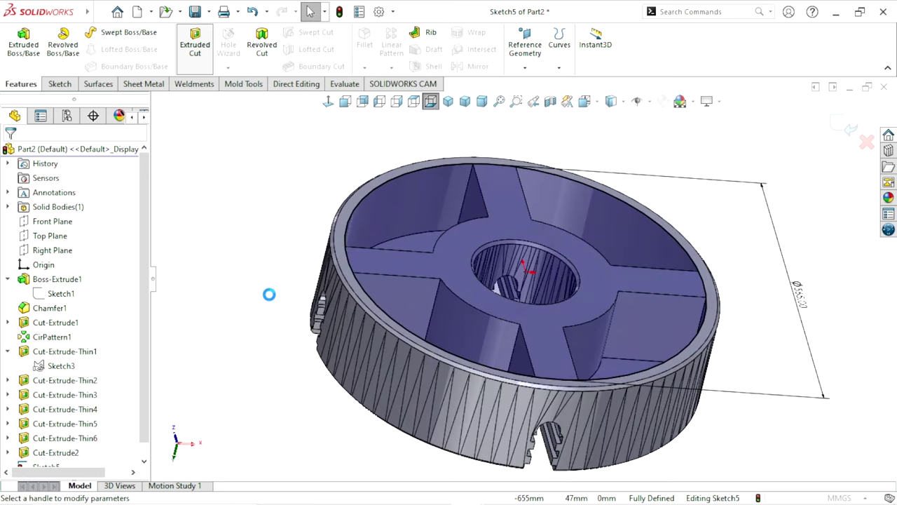
{"action": "left_click", "coordinate": [68, 278]}
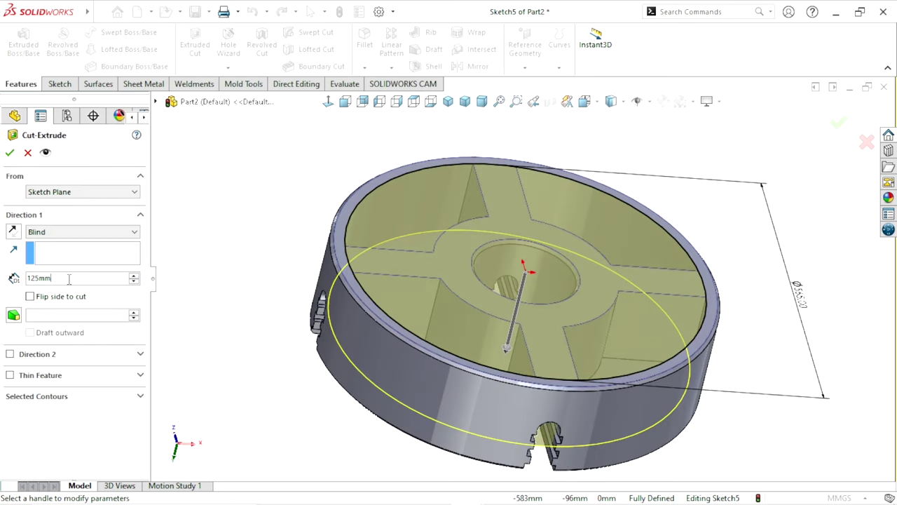
{"action": "type", "text": "1"}
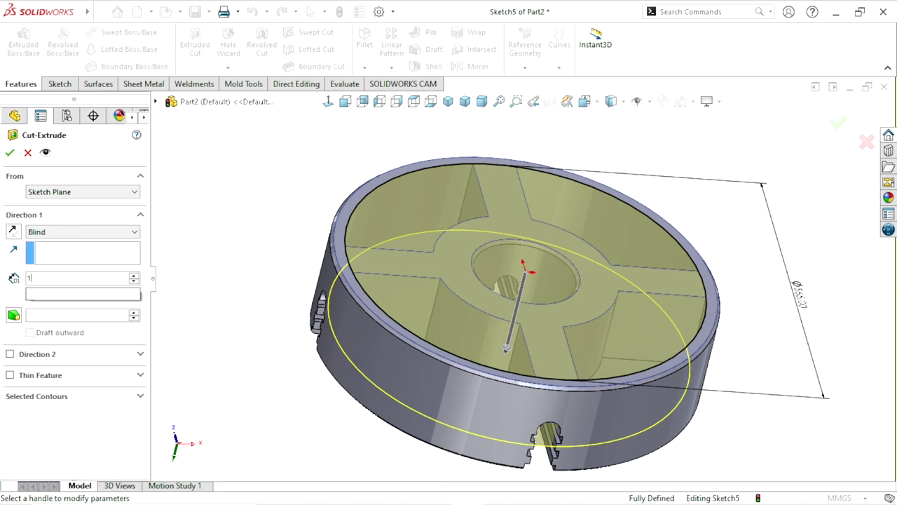
{"action": "type", "text": "0.5"}
{"action": "key", "text": "Return"}
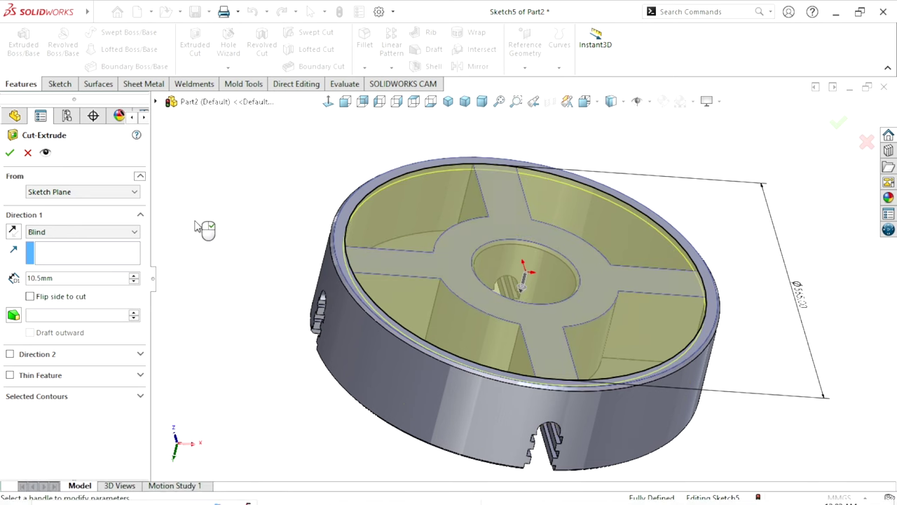
{"action": "left_click", "coordinate": [10, 154]}
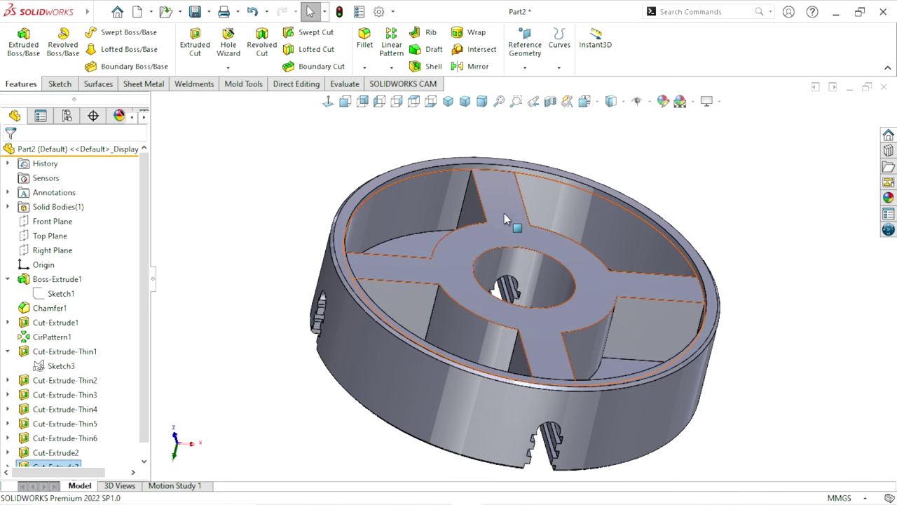
{"action": "mouse_move", "coordinate": [504, 213]}
{"action": "middle_mouse_down"}
{"action": "mouse_move", "coordinate": [457, 256]}
{"action": "mouse_move", "coordinate": [476, 180]}
{"action": "middle_mouse_up"}
{"action": "scroll", "coordinate": [463, 243], "scroll_direction": "down", "scroll_amount": 2}
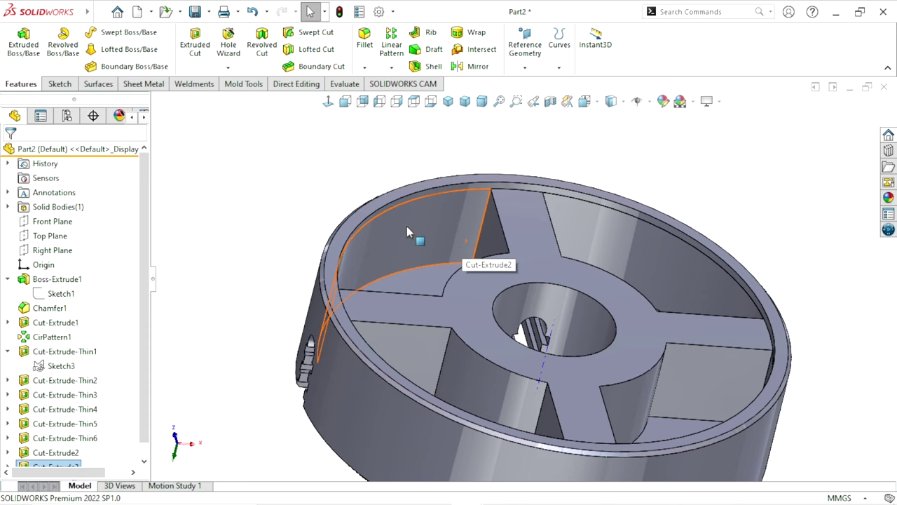
Chamfer the recess edge with a 10 mm, 45° bevel.
{"action": "left_click", "coordinate": [365, 67]}
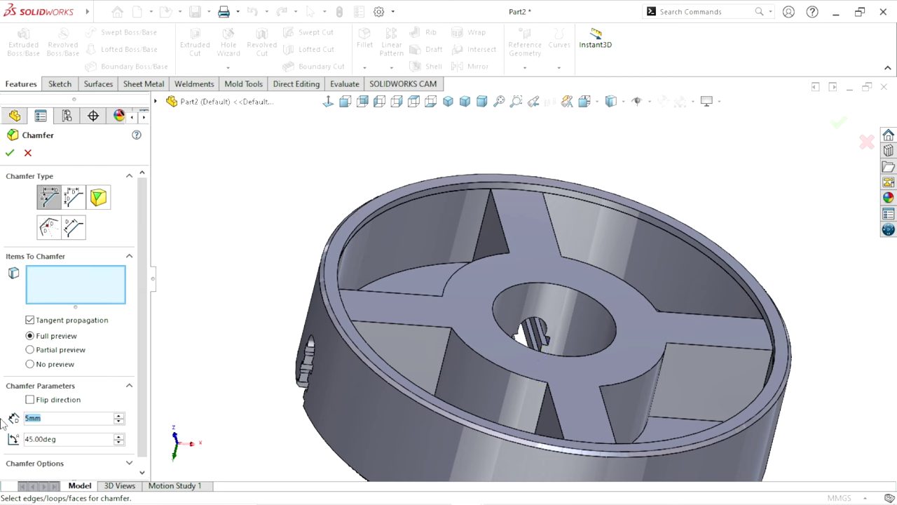
{"action": "type", "text": "10"}
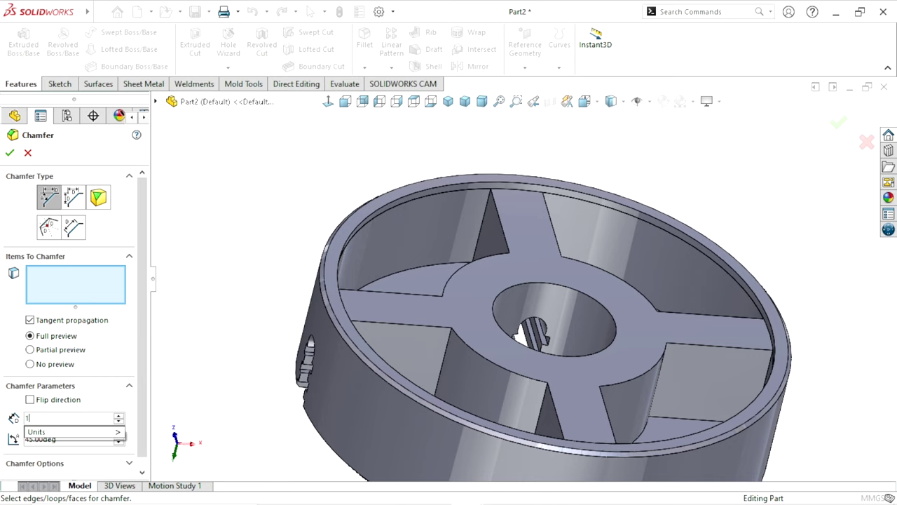
{"action": "key", "text": "Return"}
{"action": "scroll", "coordinate": [517, 211], "scroll_direction": "down", "scroll_amount": 5}
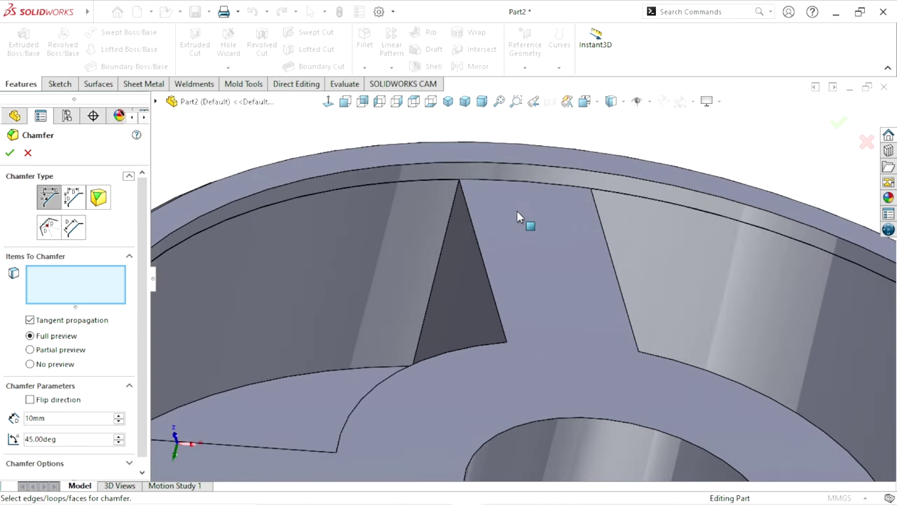
{"action": "left_click", "coordinate": [499, 181]}
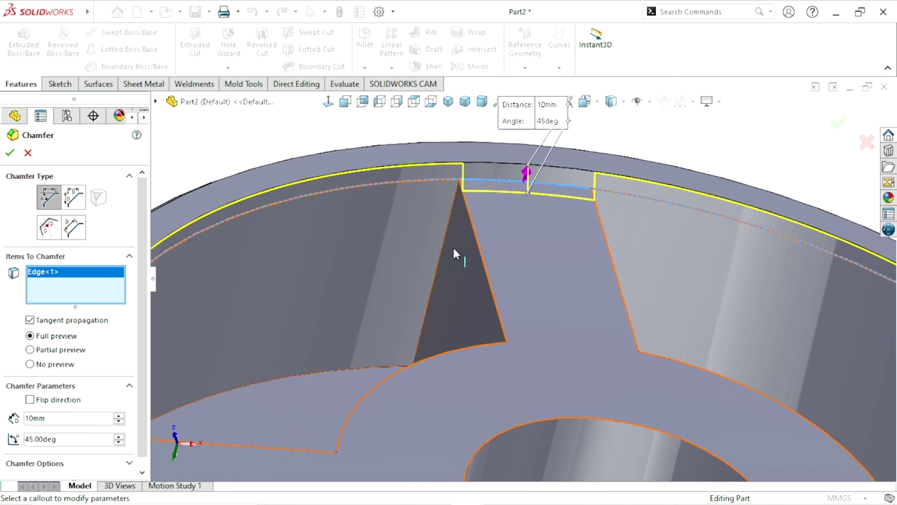
{"action": "scroll", "coordinate": [459, 322], "scroll_direction": "up", "scroll_amount": 2}
{"action": "left_click", "coordinate": [10, 152]}
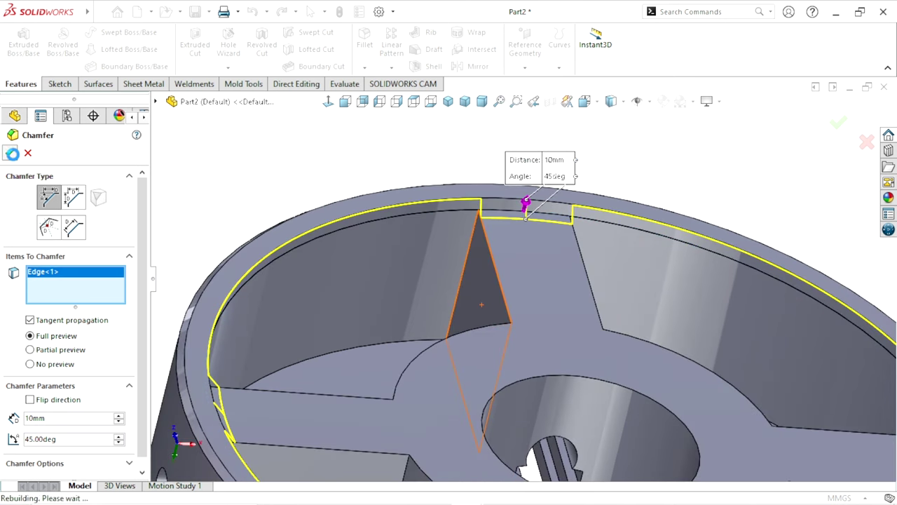
Orbit to the flat top face of the cross ribs and open Sketch6 on it.
{"action": "scroll", "coordinate": [422, 367], "scroll_direction": "up", "scroll_amount": 5}
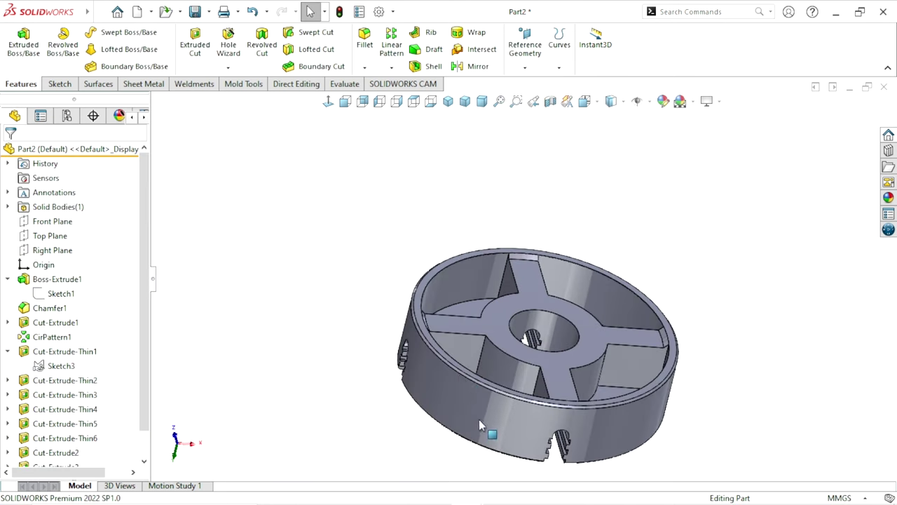
{"action": "mouse_move", "coordinate": [479, 419]}
{"action": "middle_mouse_down"}
{"action": "mouse_move", "coordinate": [452, 405]}
{"action": "mouse_move", "coordinate": [567, 306]}
{"action": "middle_mouse_up"}
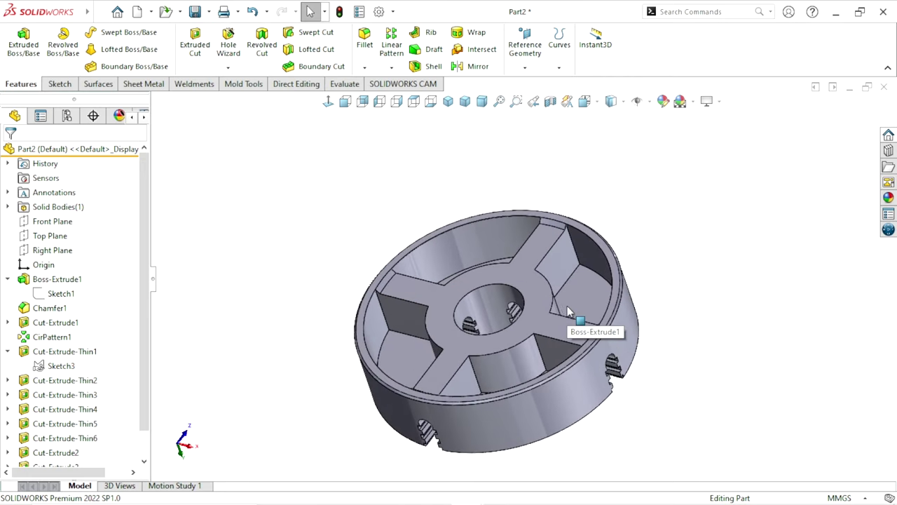
{"action": "middle_click_drag", "start_coordinate": [722, 312], "coordinate": [595, 342]}
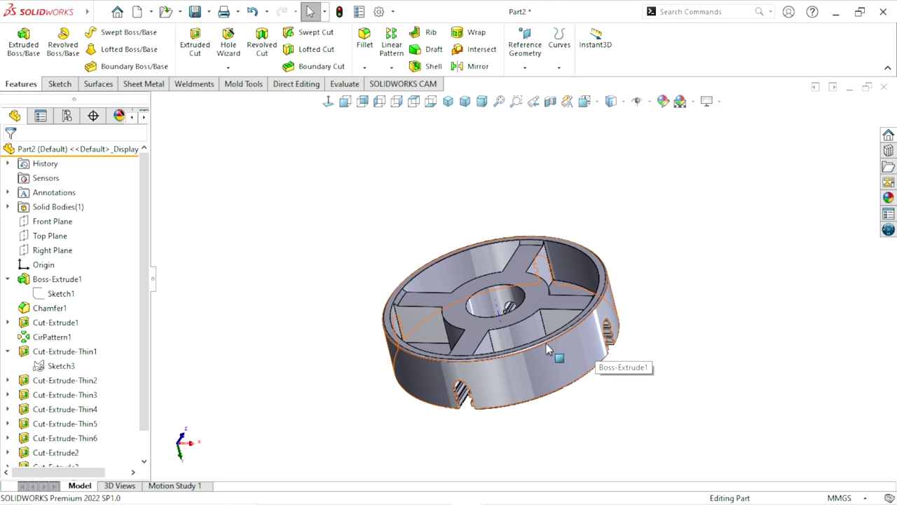
{"action": "scroll", "coordinate": [543, 343], "scroll_direction": "up", "scroll_amount": 2}
{"action": "scroll", "coordinate": [528, 326], "scroll_direction": "down", "scroll_amount": 5}
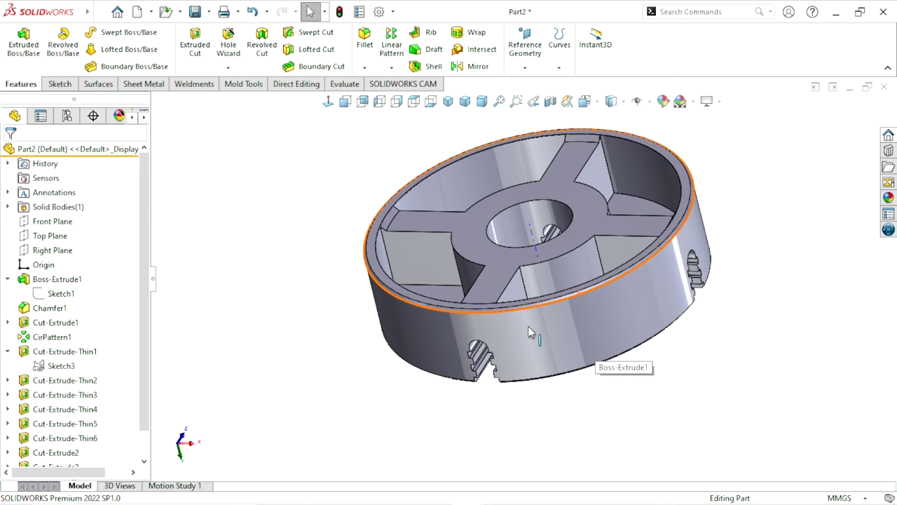
{"action": "left_click", "coordinate": [595, 218]}
{"action": "left_click", "coordinate": [653, 178]}
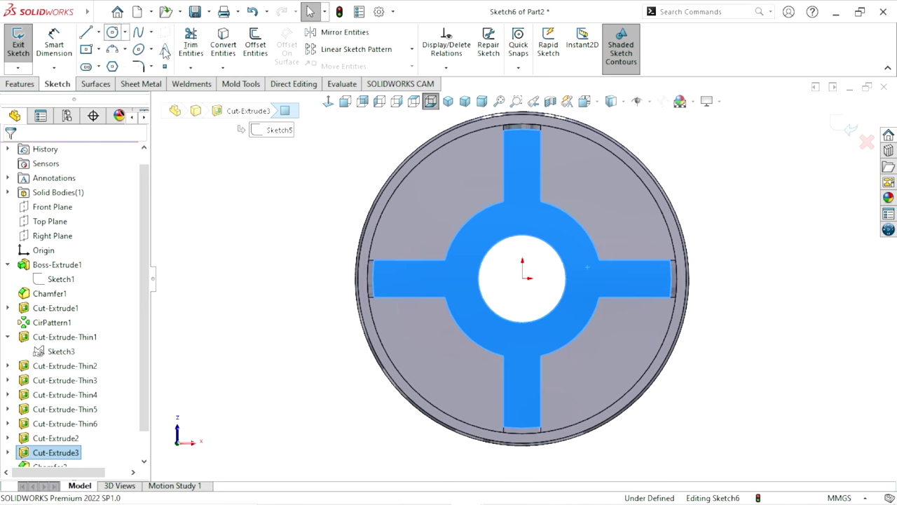
Draw a circle centred on the origin and dimension its diameter to 260 mm.
{"action": "left_click", "coordinate": [112, 32]}
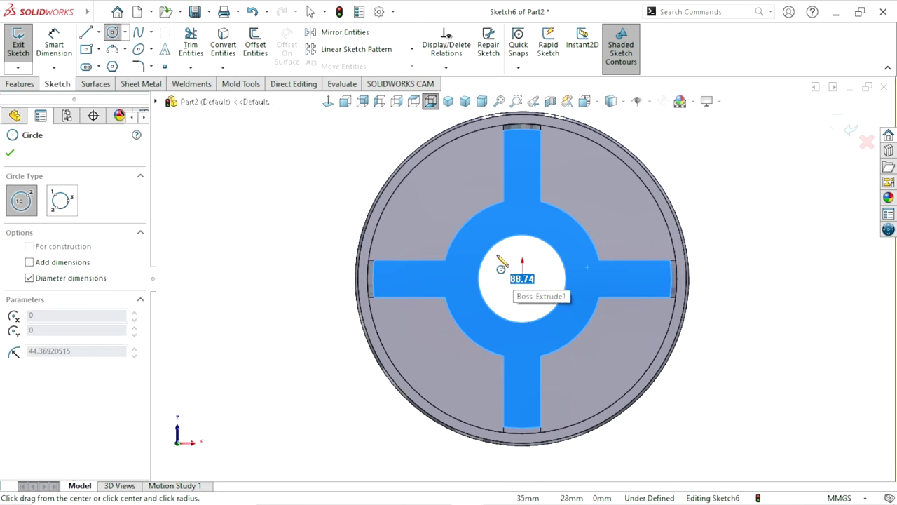
{"action": "left_click", "coordinate": [522, 278]}
{"action": "left_click", "coordinate": [479, 243]}
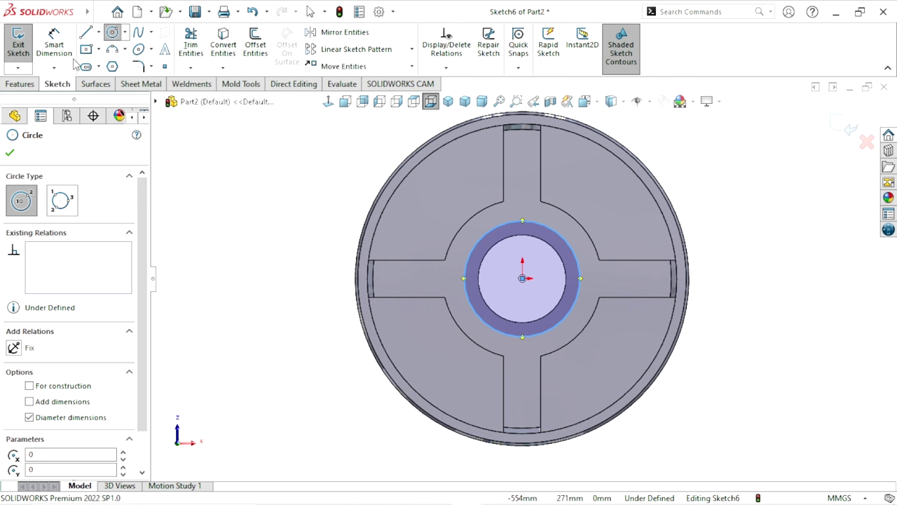
{"action": "left_click", "coordinate": [54, 43]}
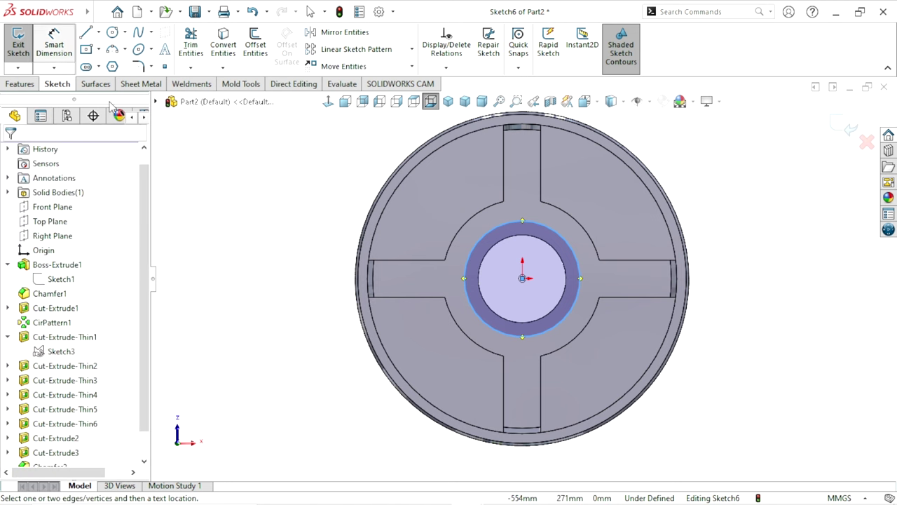
{"action": "left_click", "coordinate": [465, 279]}
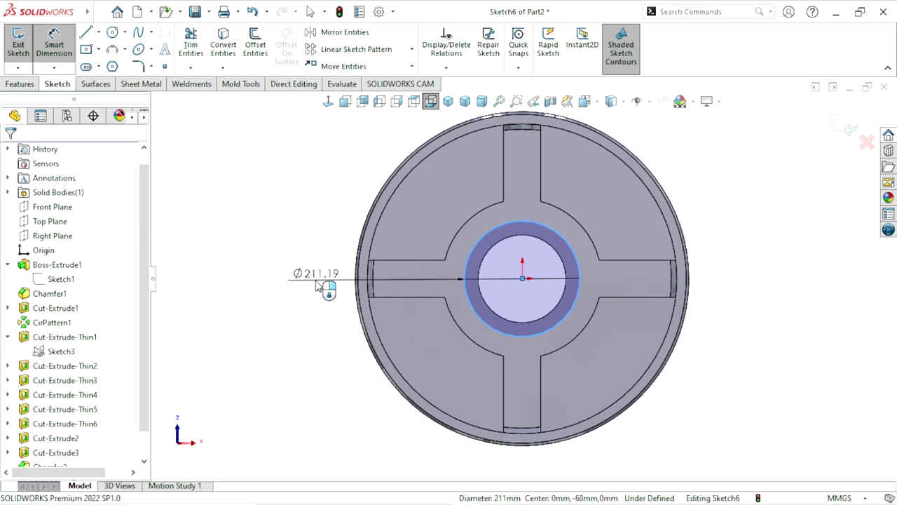
{"action": "left_click", "coordinate": [317, 284]}
{"action": "type", "text": "260"}
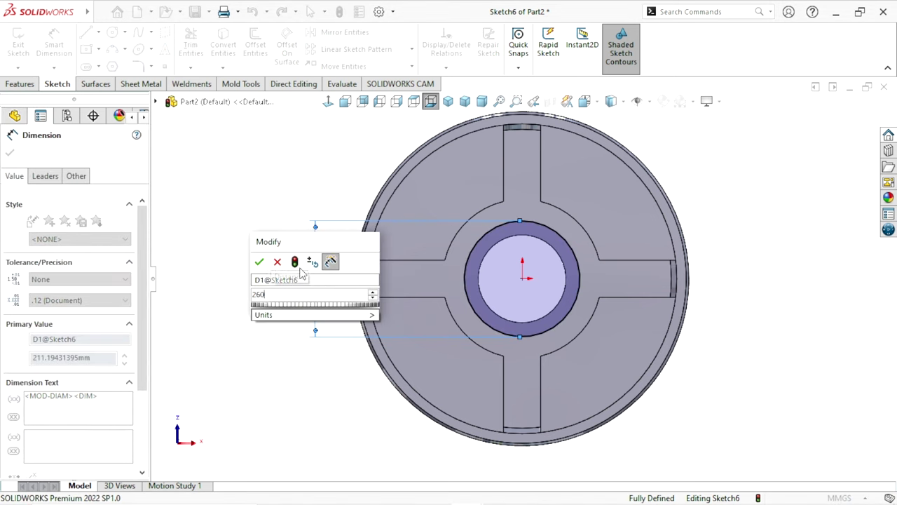
{"action": "left_click", "coordinate": [260, 263]}
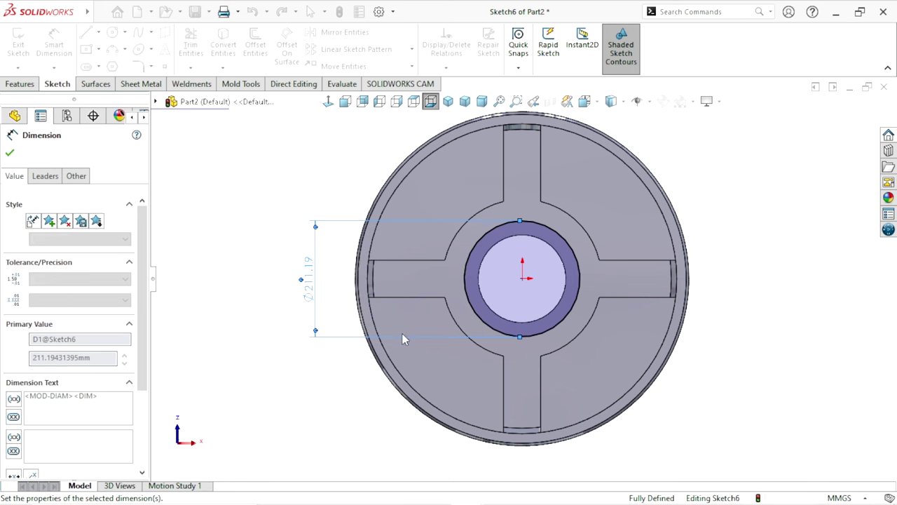
{"action": "left_click", "coordinate": [9, 153]}
{"action": "left_click", "coordinate": [21, 84]}
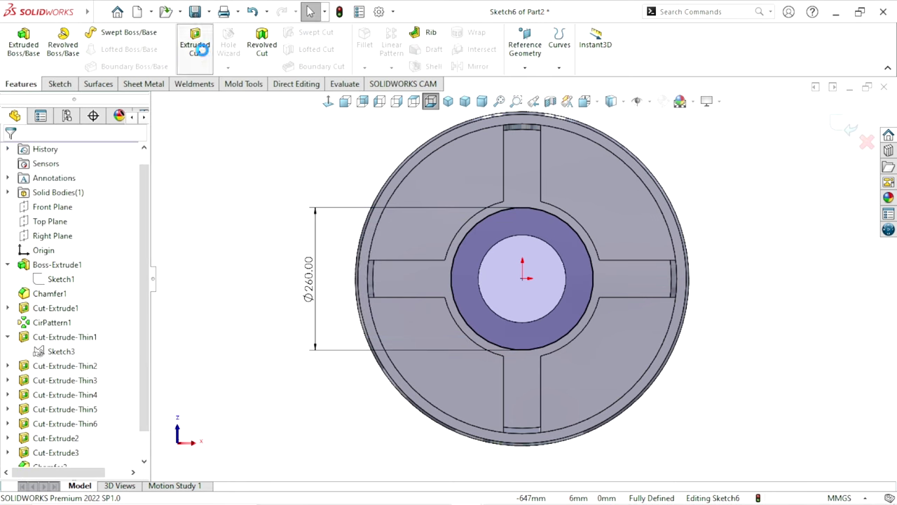
Extrude-cut the Ø260 circle Blind to a depth of 10 mm.
{"action": "left_click", "coordinate": [196, 45]}
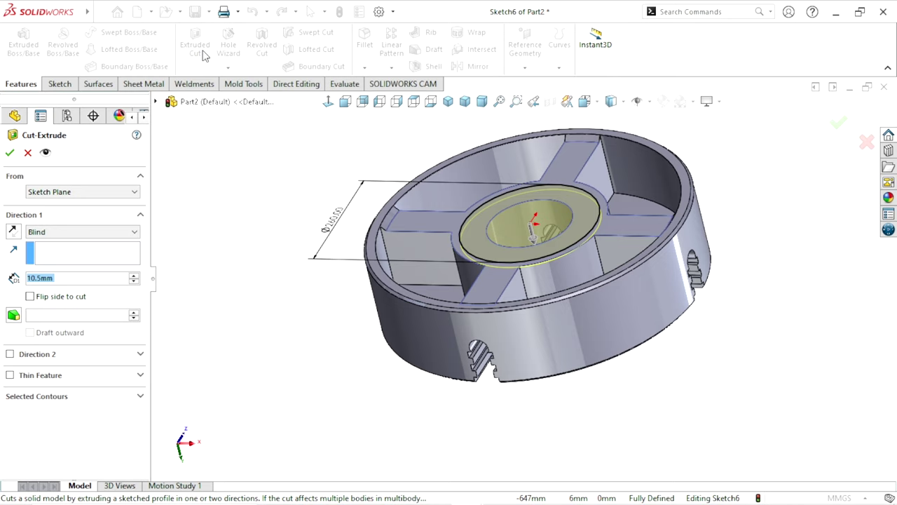
{"action": "left_click", "coordinate": [79, 232]}
{"action": "left_click", "coordinate": [75, 235]}
{"action": "left_click", "coordinate": [64, 278]}
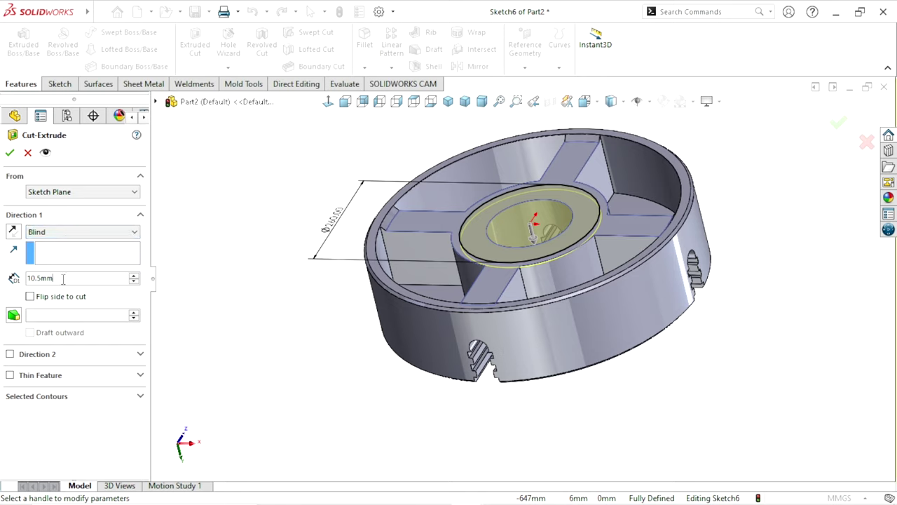
{"action": "type", "text": "10"}
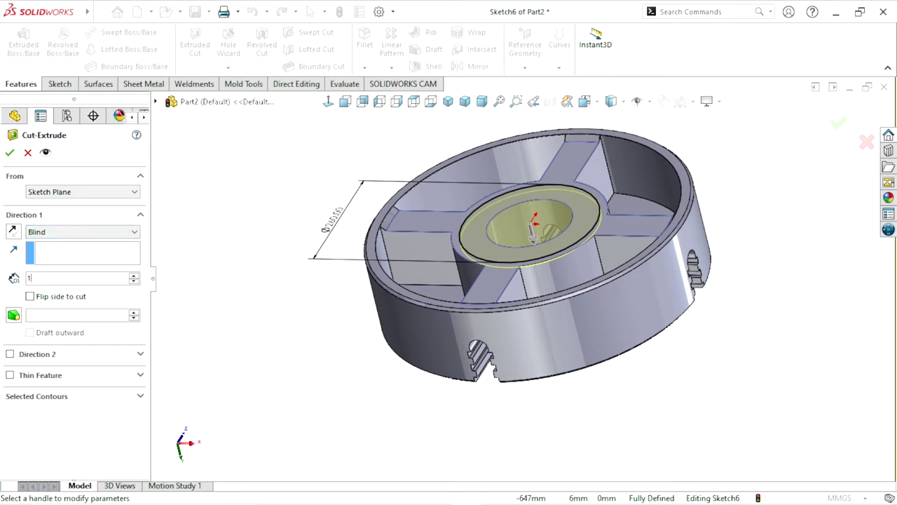
{"action": "key", "text": "Return"}
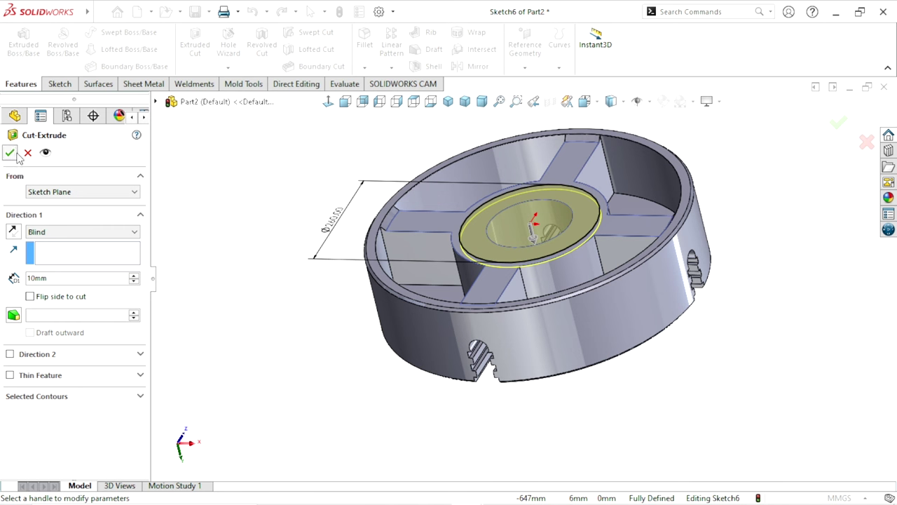
{"action": "key", "text": "Return"}
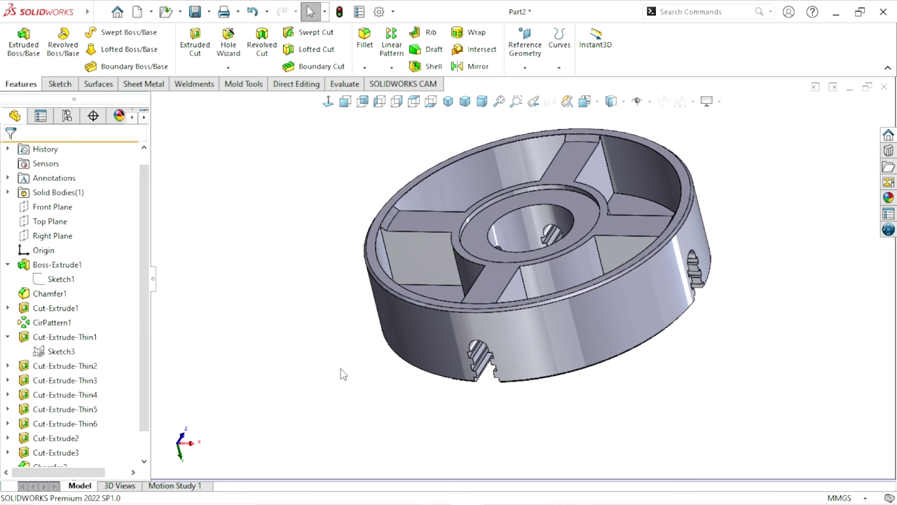
Orbit to the top face of the ribs and open Sketch7 on it.
{"action": "middle_click_drag", "start_coordinate": [344, 364], "coordinate": [377, 362]}
{"action": "scroll", "coordinate": [739, 349], "scroll_direction": "down", "scroll_amount": 2}
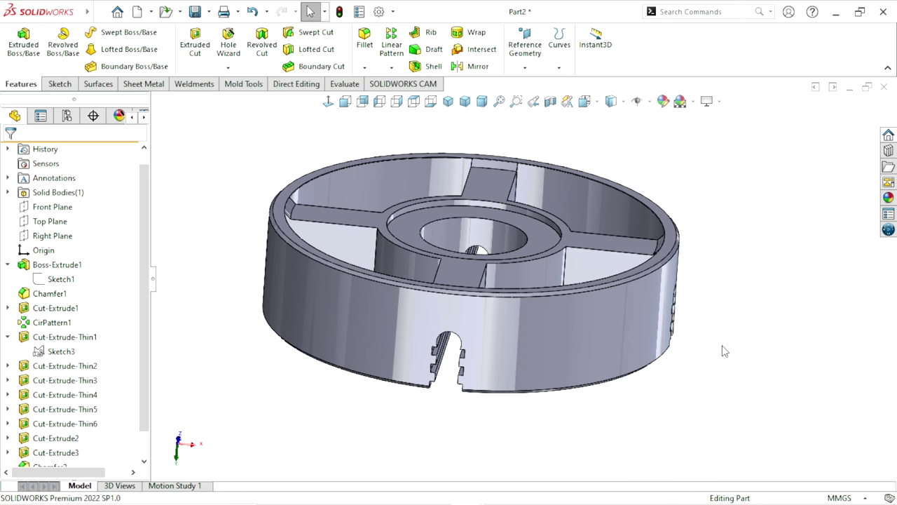
{"action": "middle_click_drag", "start_coordinate": [567, 336], "coordinate": [544, 306]}
{"action": "scroll", "coordinate": [624, 264], "scroll_direction": "down", "scroll_amount": 2}
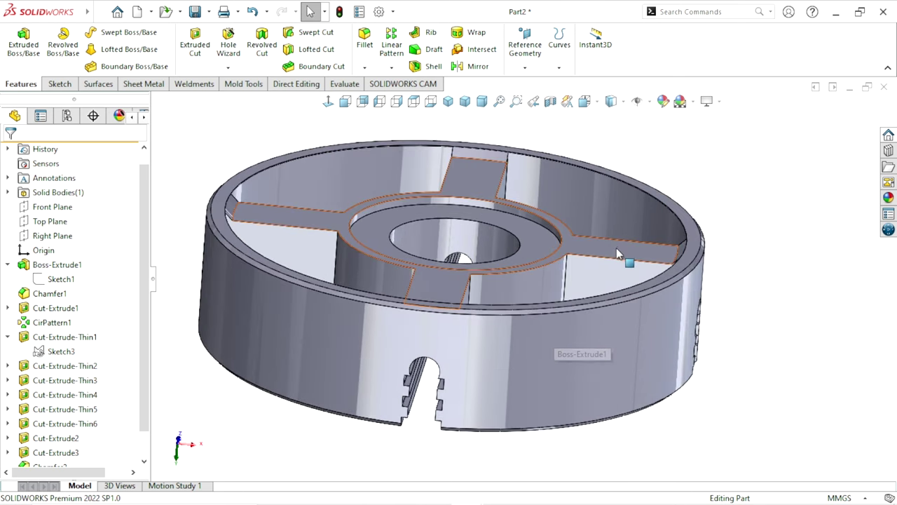
{"action": "left_click", "coordinate": [617, 253]}
{"action": "left_click", "coordinate": [661, 210]}
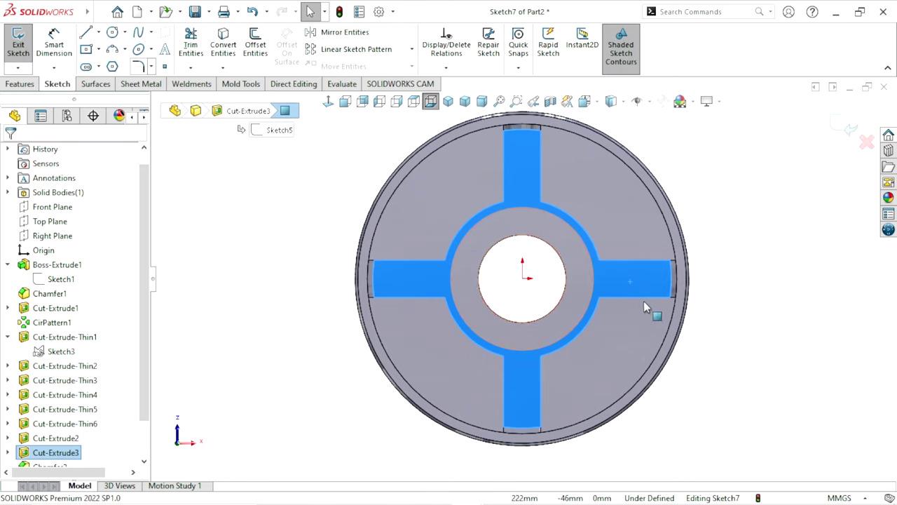
Draw a horizontal centerline from the origin out along the right rib.
{"action": "scroll", "coordinate": [647, 307], "scroll_direction": "down", "scroll_amount": 1}
{"action": "scroll", "coordinate": [597, 284], "scroll_direction": "down", "scroll_amount": 1}
{"action": "scroll", "coordinate": [622, 294], "scroll_direction": "down", "scroll_amount": 1}
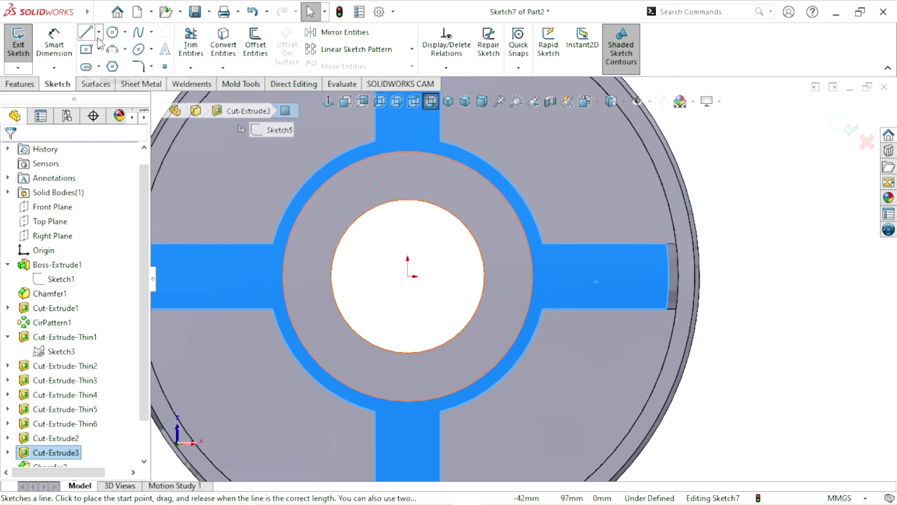
{"action": "left_click", "coordinate": [99, 32]}
{"action": "left_click", "coordinate": [121, 64]}
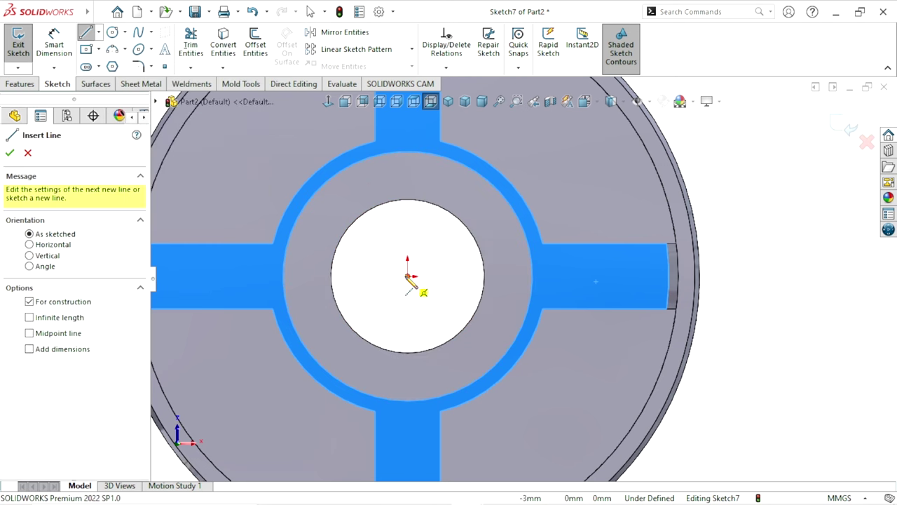
{"action": "left_click", "coordinate": [407, 276]}
{"action": "left_click", "coordinate": [597, 276]}
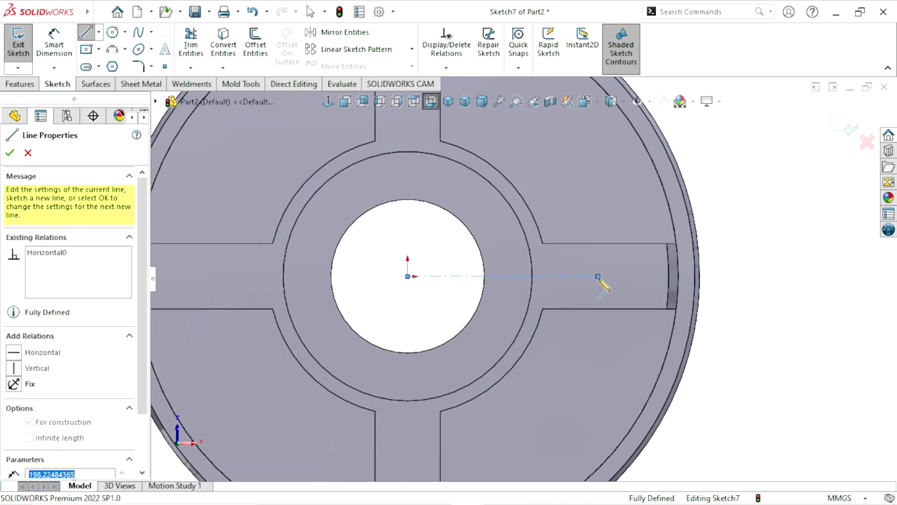
{"action": "right_click", "coordinate": [581, 220]}
{"action": "left_click", "coordinate": [595, 226]}
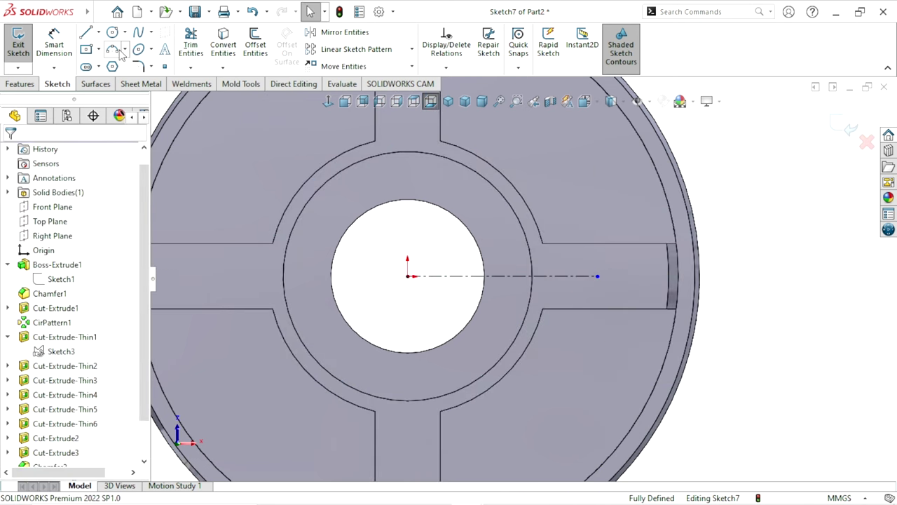
Add a circle at the centerline's end and dimension it to Ø38 mm.
{"action": "key", "text": "c"}
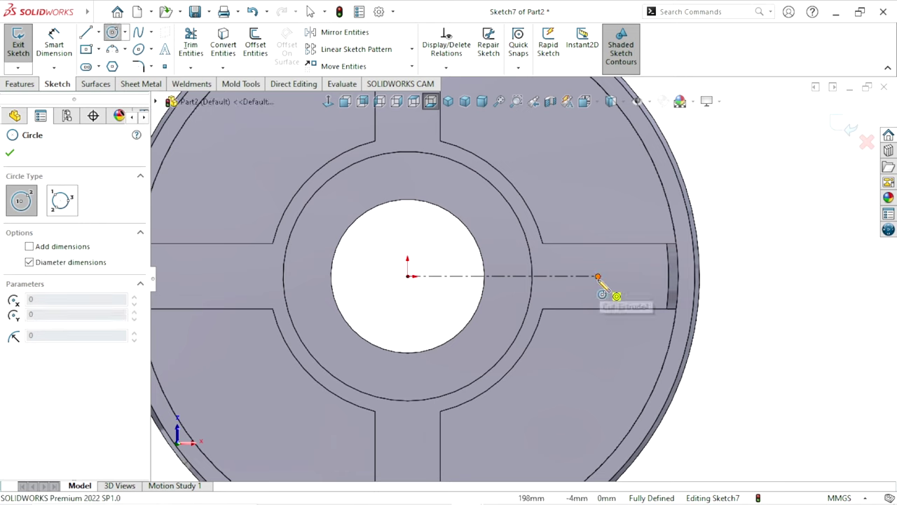
{"action": "left_click", "coordinate": [598, 275]}
{"action": "left_click", "coordinate": [621, 275]}
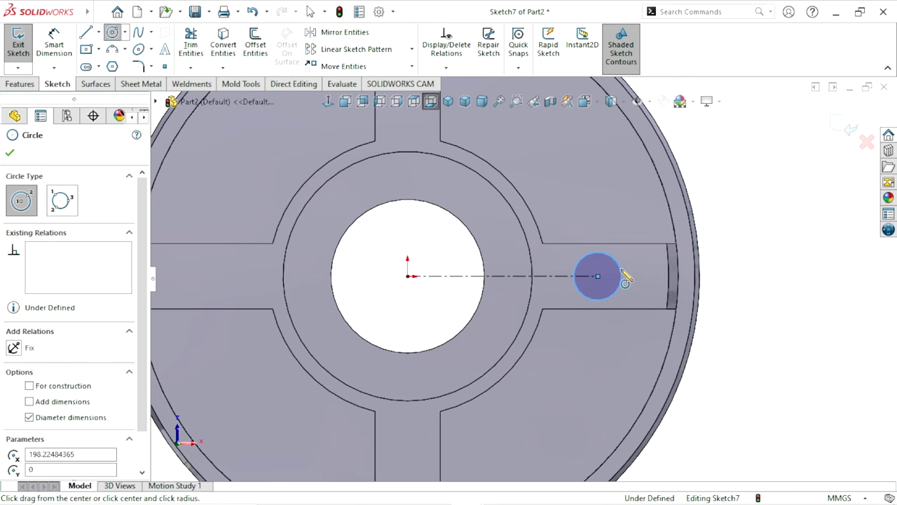
{"action": "left_click", "coordinate": [54, 50]}
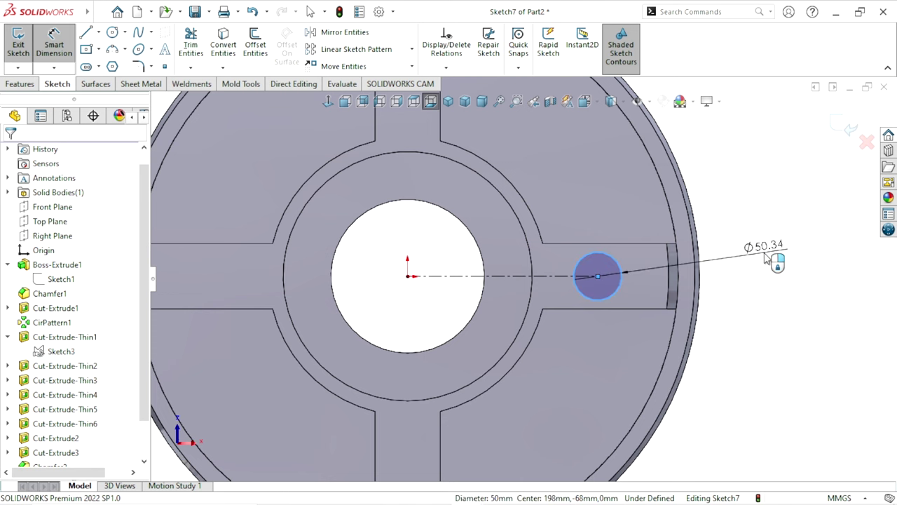
{"action": "left_click", "coordinate": [767, 257]}
{"action": "type", "text": "38"}
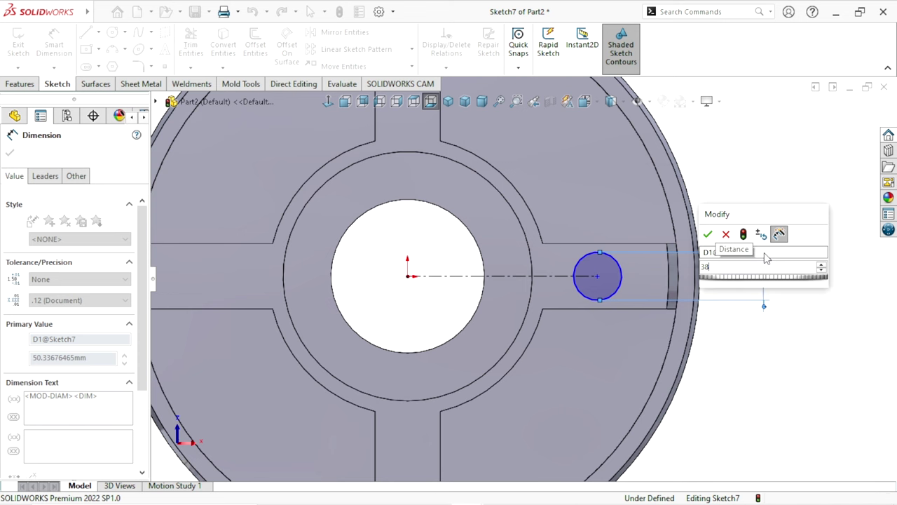
{"action": "key", "text": "Return"}
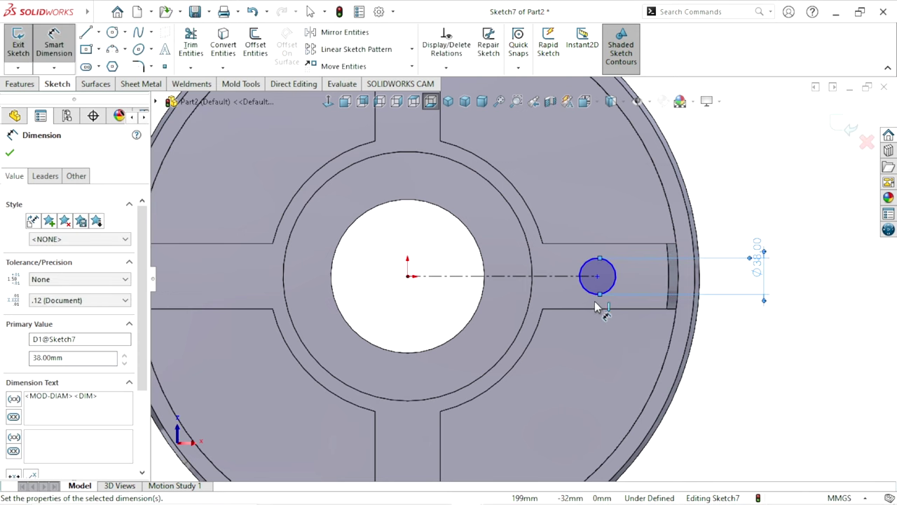
{"action": "scroll", "coordinate": [596, 309], "scroll_direction": "down", "scroll_amount": 2}
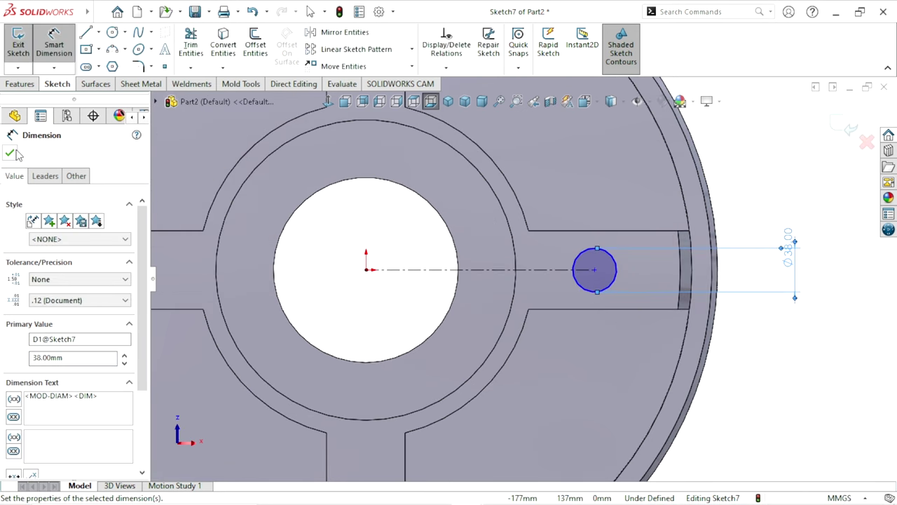
Dimension the centerline length to 216.30 mm, fully defining Sketch7.
{"action": "left_click", "coordinate": [461, 273]}
{"action": "left_click", "coordinate": [470, 212]}
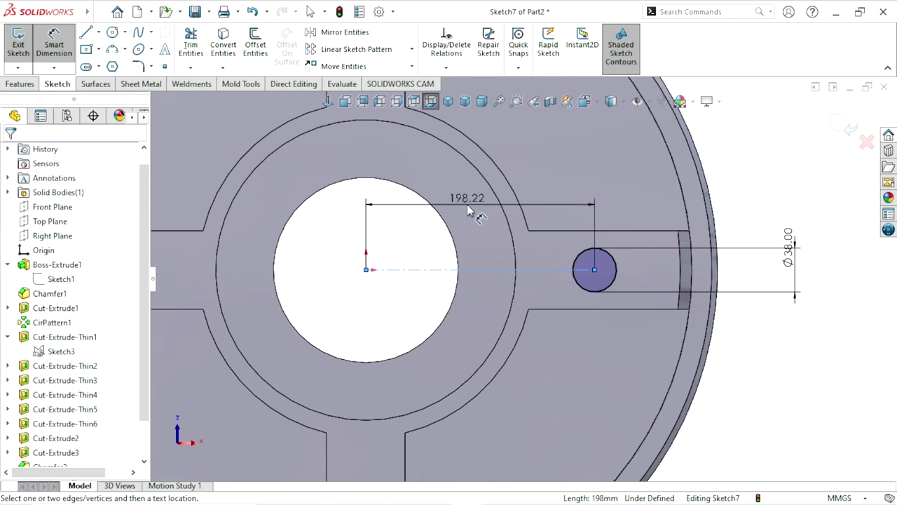
{"action": "left_click", "coordinate": [468, 209]}
{"action": "type", "text": "2"}
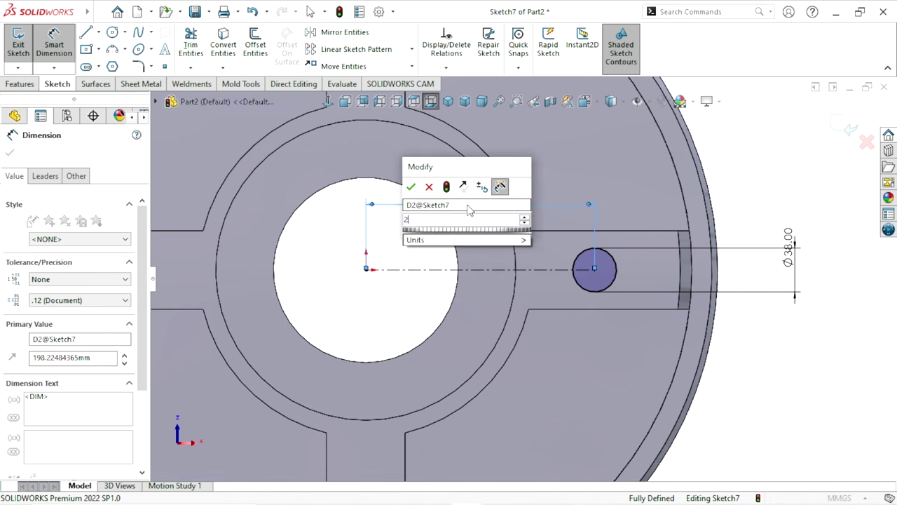
{"action": "type", "text": "16"}
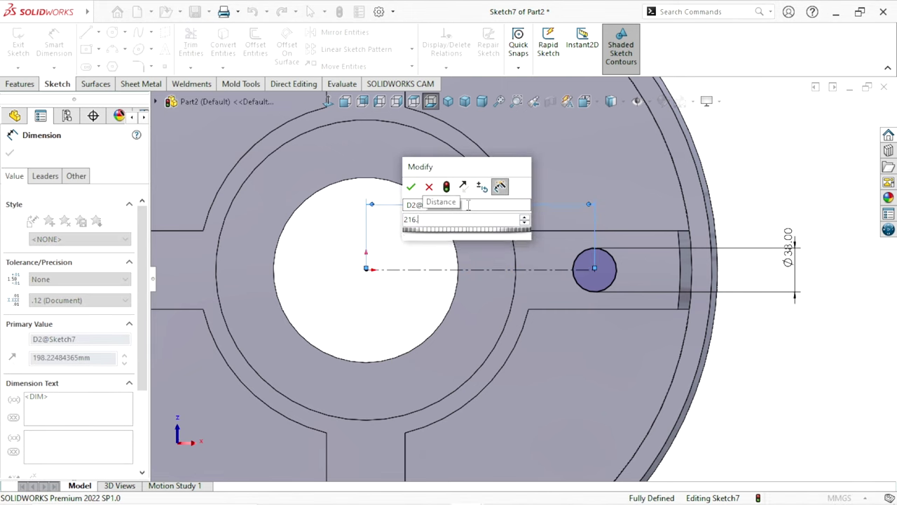
{"action": "type", "text": ".30"}
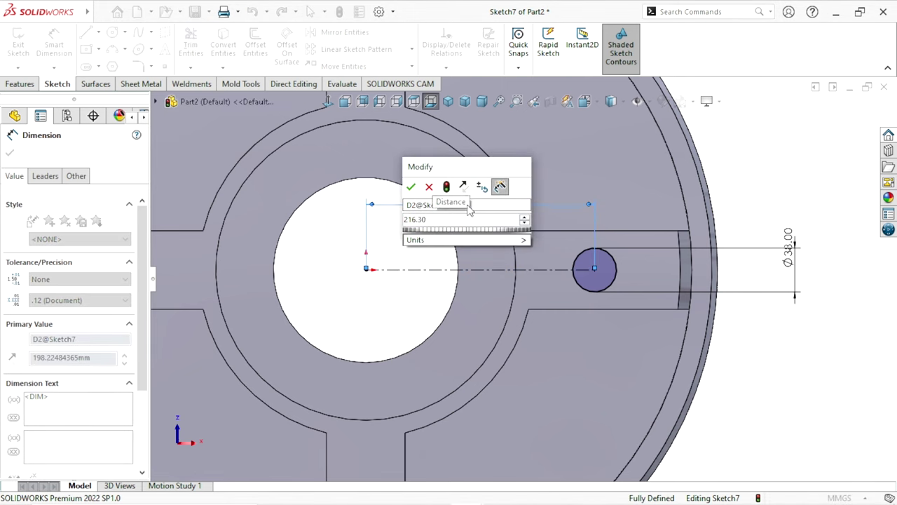
{"action": "left_click", "coordinate": [410, 186]}
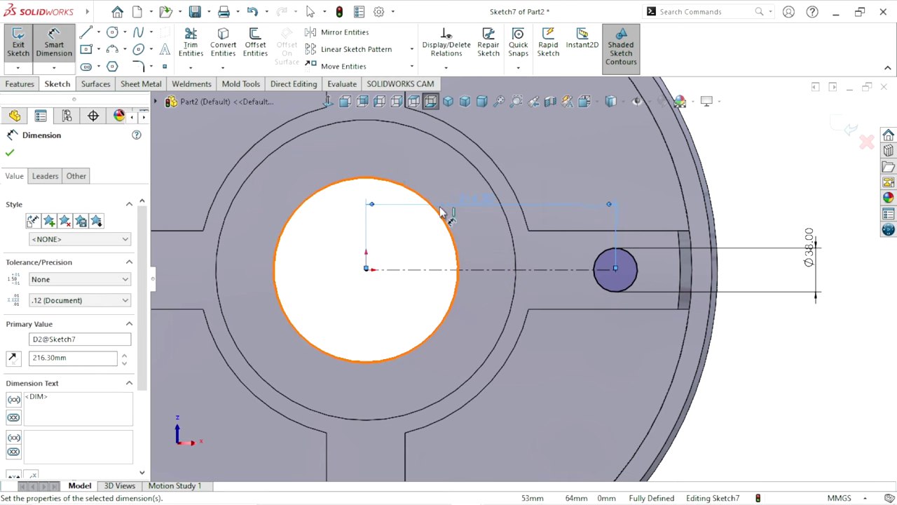
{"action": "left_click", "coordinate": [10, 153]}
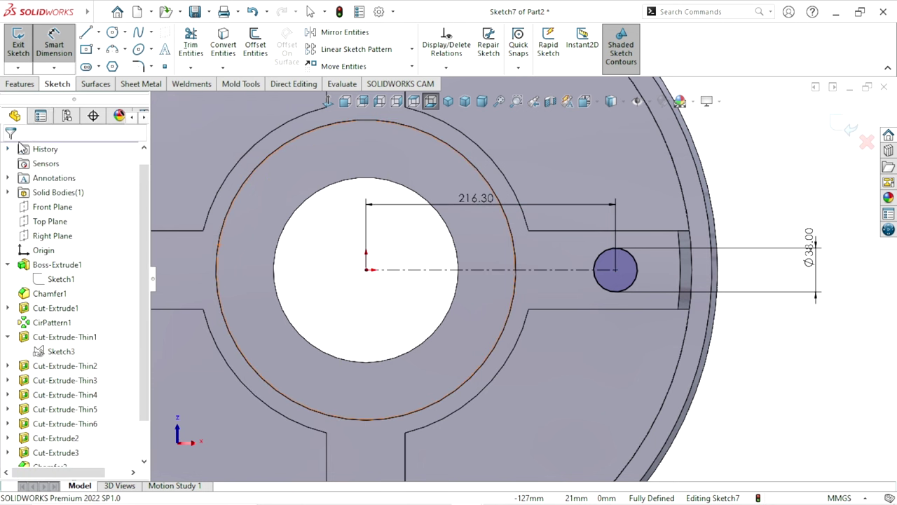
{"action": "left_click", "coordinate": [26, 90]}
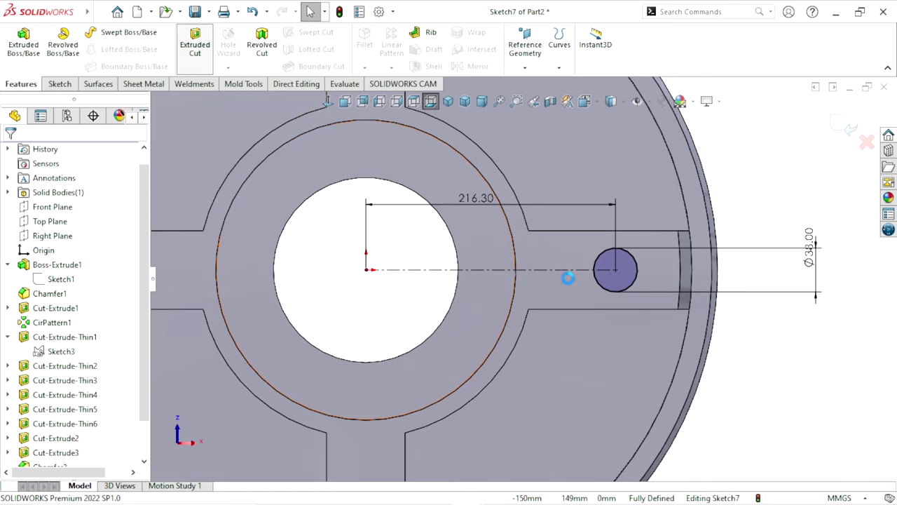
{"action": "key", "text": "ctrl+7"}
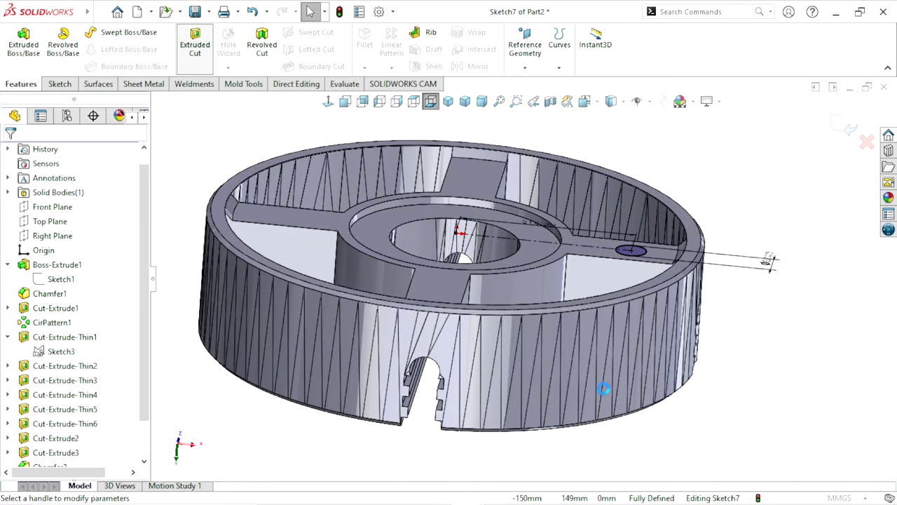
Extrude-cut the Ø38 circle Up To Surface, ending at the flat ridge face by the keyway.
{"action": "mouse_move", "coordinate": [605, 334]}
{"action": "middle_mouse_down"}
{"action": "mouse_move", "coordinate": [589, 202]}
{"action": "mouse_move", "coordinate": [565, 160]}
{"action": "middle_mouse_up"}
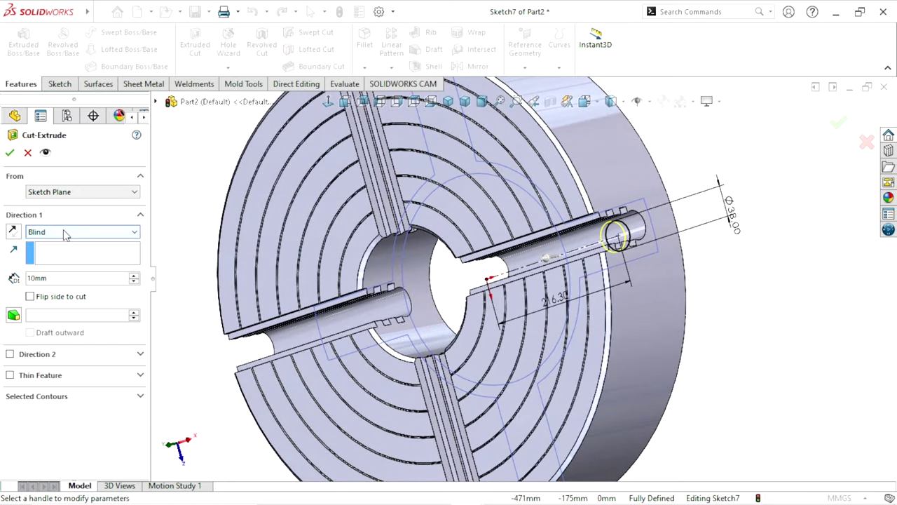
{"action": "left_click", "coordinate": [64, 234]}
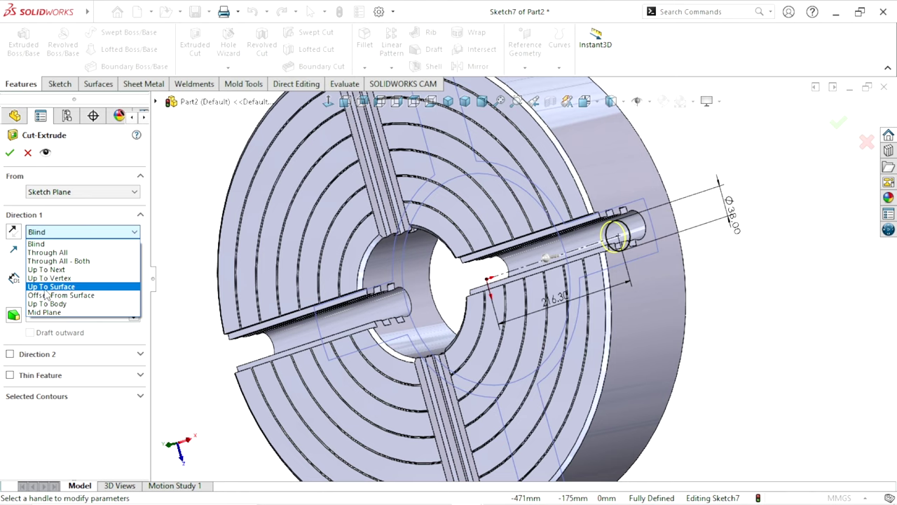
{"action": "left_click", "coordinate": [51, 289]}
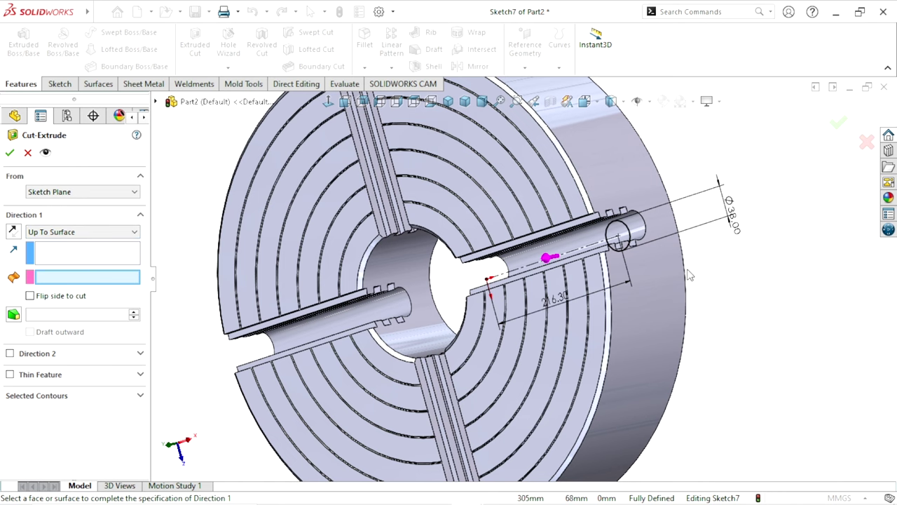
{"action": "scroll", "coordinate": [617, 270], "scroll_direction": "down", "scroll_amount": 1}
{"action": "scroll", "coordinate": [589, 270], "scroll_direction": "down", "scroll_amount": 1}
{"action": "scroll", "coordinate": [575, 274], "scroll_direction": "down", "scroll_amount": 2}
{"action": "scroll", "coordinate": [571, 266], "scroll_direction": "down", "scroll_amount": 1}
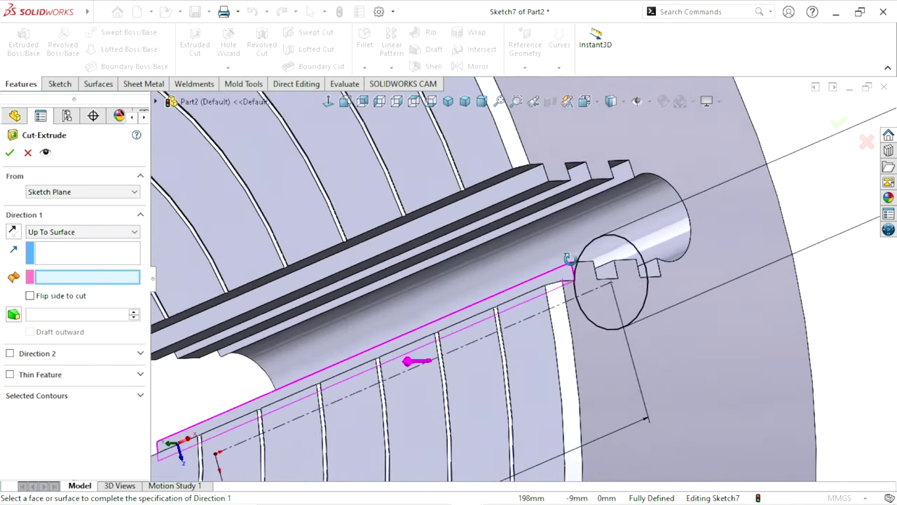
{"action": "middle_click_drag", "start_coordinate": [570, 258], "coordinate": [573, 238]}
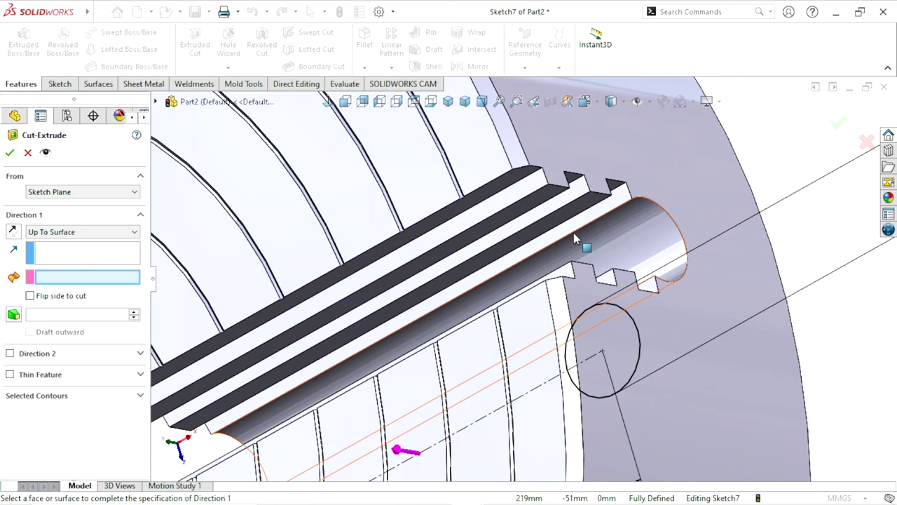
{"action": "scroll", "coordinate": [561, 289], "scroll_direction": "down", "scroll_amount": 1}
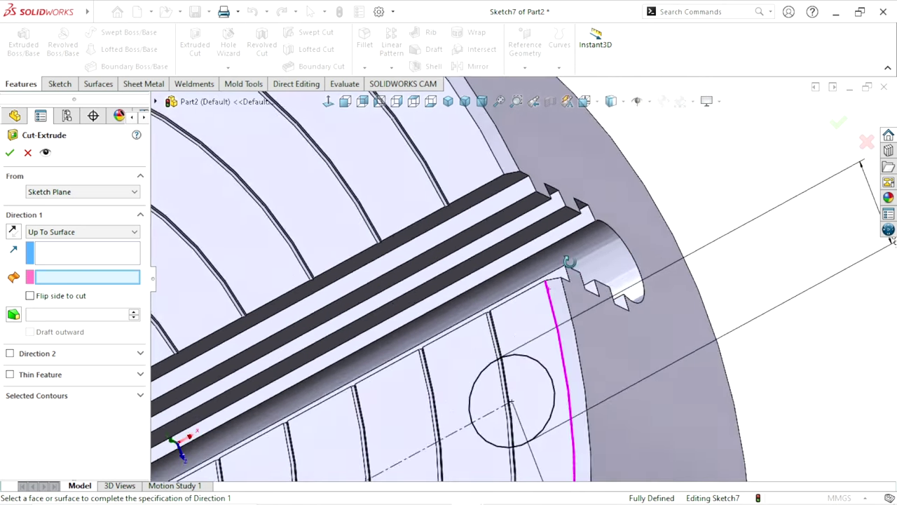
{"action": "scroll", "coordinate": [560, 288], "scroll_direction": "down", "scroll_amount": 1}
{"action": "scroll", "coordinate": [561, 288], "scroll_direction": "down", "scroll_amount": 1}
{"action": "scroll", "coordinate": [561, 287], "scroll_direction": "down", "scroll_amount": 1}
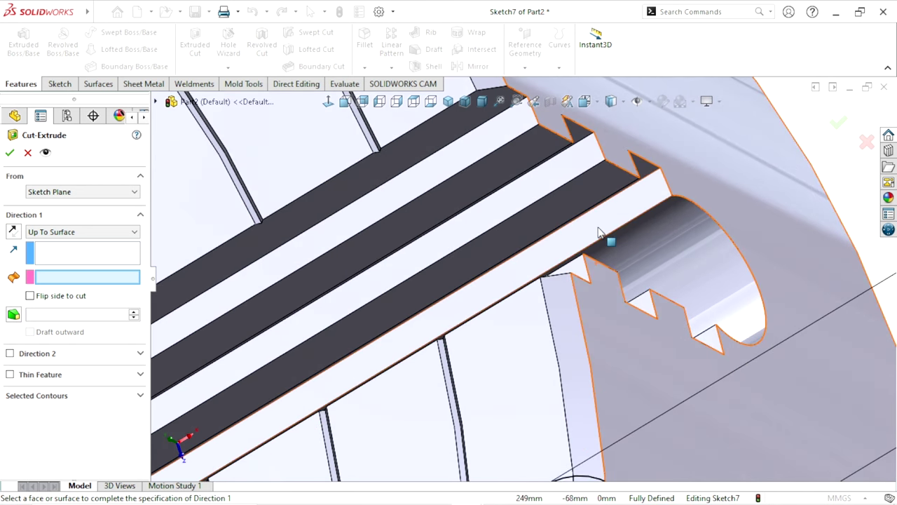
{"action": "left_click", "coordinate": [536, 281]}
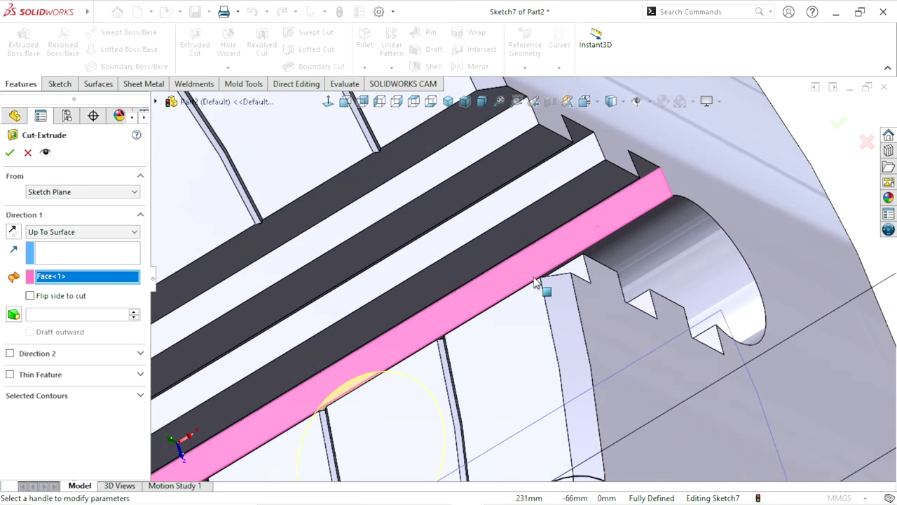
{"action": "left_click", "coordinate": [11, 153]}
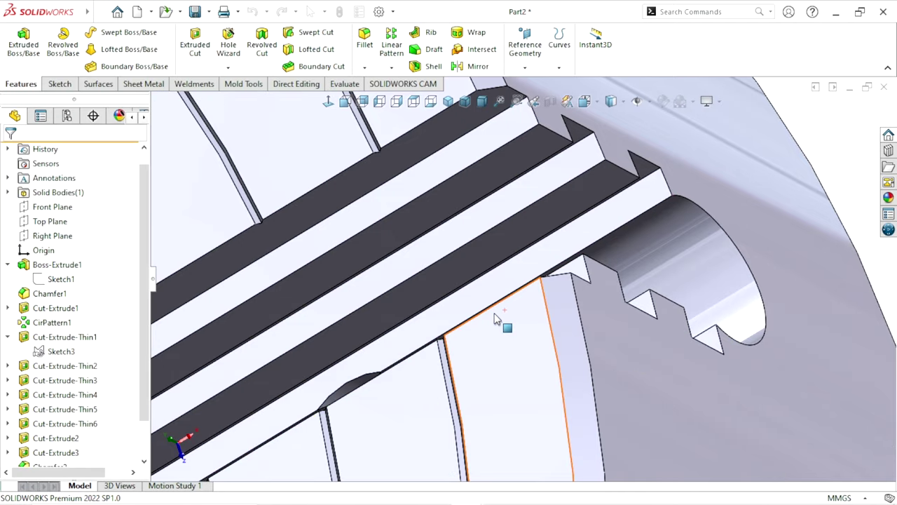
Inspect the Ø38 hole through the cross rib, then choose Circular Pattern from the pattern list.
{"action": "mouse_move", "coordinate": [496, 316]}
{"action": "middle_mouse_down"}
{"action": "mouse_move", "coordinate": [521, 357]}
{"action": "mouse_move", "coordinate": [478, 362]}
{"action": "mouse_move", "coordinate": [455, 389]}
{"action": "mouse_move", "coordinate": [453, 419]}
{"action": "mouse_move", "coordinate": [489, 352]}
{"action": "mouse_move", "coordinate": [420, 425]}
{"action": "mouse_move", "coordinate": [680, 361]}
{"action": "mouse_move", "coordinate": [619, 358]}
{"action": "mouse_move", "coordinate": [761, 360]}
{"action": "mouse_move", "coordinate": [652, 353]}
{"action": "mouse_move", "coordinate": [674, 331]}
{"action": "mouse_move", "coordinate": [743, 365]}
{"action": "mouse_move", "coordinate": [745, 379]}
{"action": "mouse_move", "coordinate": [719, 312]}
{"action": "mouse_move", "coordinate": [825, 357]}
{"action": "mouse_move", "coordinate": [693, 359]}
{"action": "middle_mouse_up"}
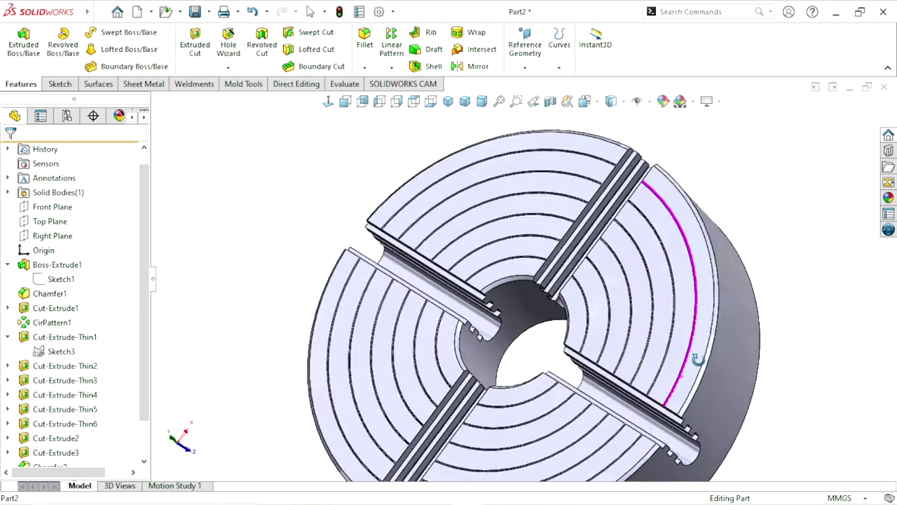
{"action": "scroll", "coordinate": [638, 381], "scroll_direction": "down", "scroll_amount": 5}
{"action": "mouse_move", "coordinate": [637, 381]}
{"action": "middle_mouse_down"}
{"action": "mouse_move", "coordinate": [638, 412]}
{"action": "mouse_move", "coordinate": [550, 323]}
{"action": "middle_mouse_up"}
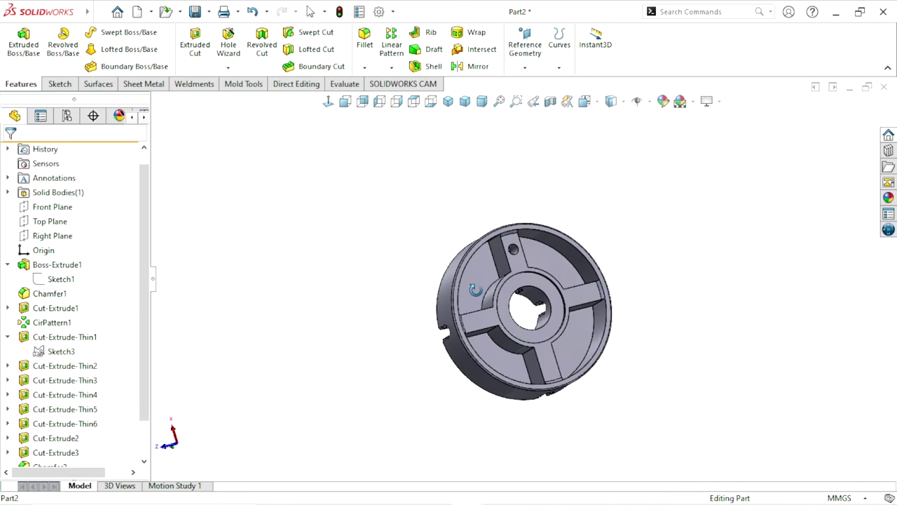
{"action": "scroll", "coordinate": [552, 317], "scroll_direction": "up", "scroll_amount": 3}
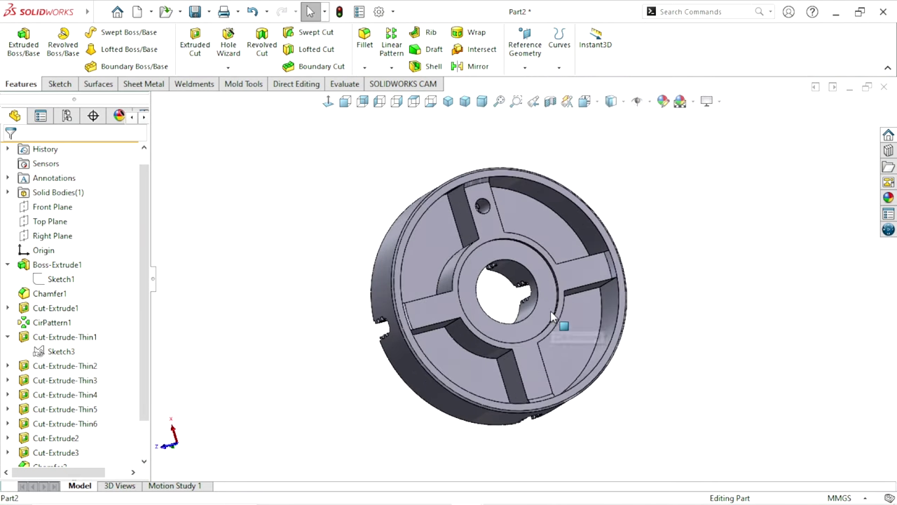
{"action": "left_click", "coordinate": [391, 67]}
{"action": "left_click", "coordinate": [421, 99]}
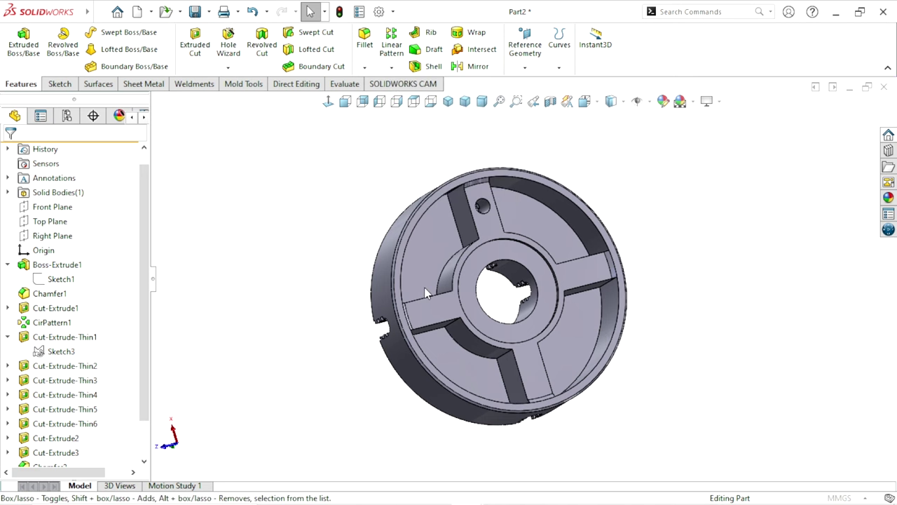
Pattern Cut-Extrude5 around the outer cylindrical face, 4 equal instances over 360°.
{"action": "middle_click_drag", "start_coordinate": [545, 342], "coordinate": [491, 280]}
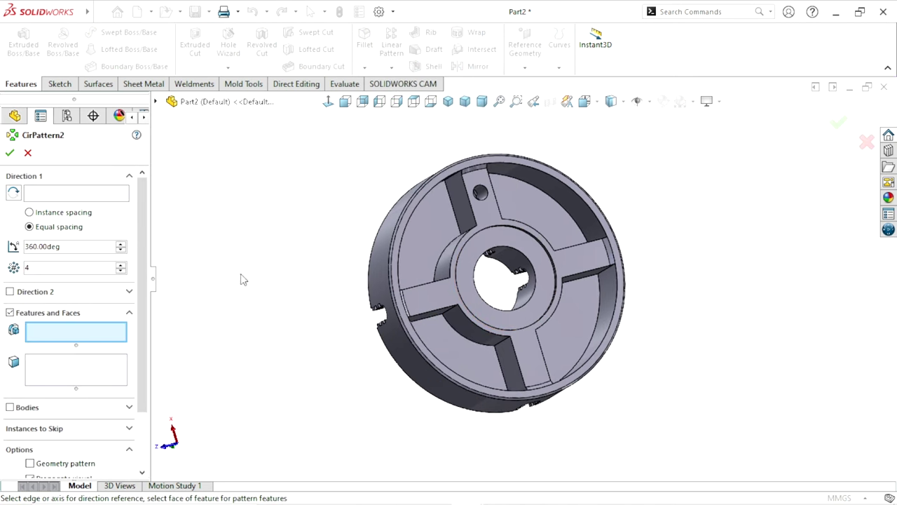
{"action": "scroll", "coordinate": [471, 218], "scroll_direction": "down", "scroll_amount": 5}
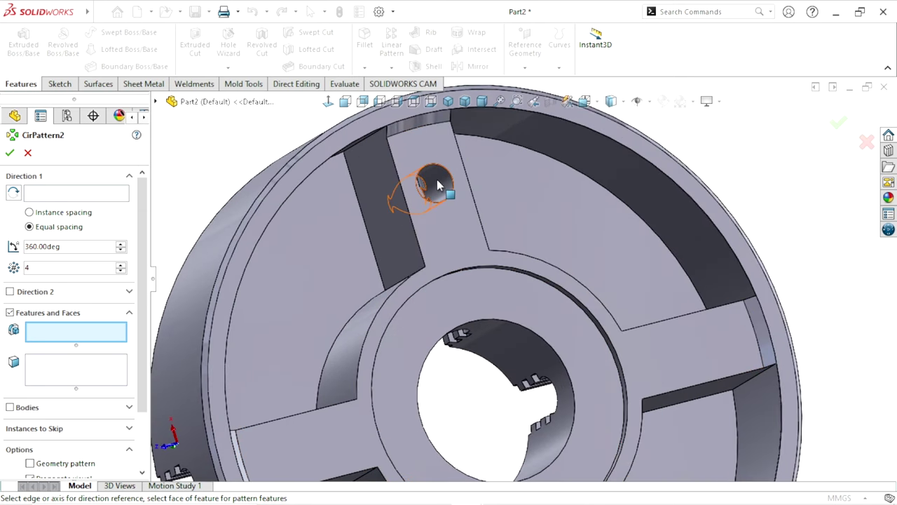
{"action": "left_click", "coordinate": [436, 180]}
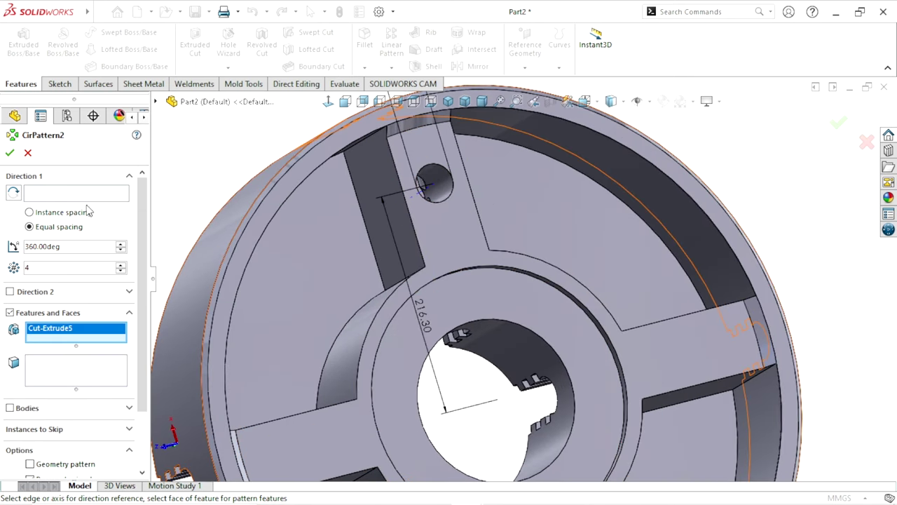
{"action": "left_click", "coordinate": [58, 193]}
{"action": "scroll", "coordinate": [477, 357], "scroll_direction": "up", "scroll_amount": 5}
{"action": "middle_click_drag", "start_coordinate": [427, 370], "coordinate": [340, 290]}
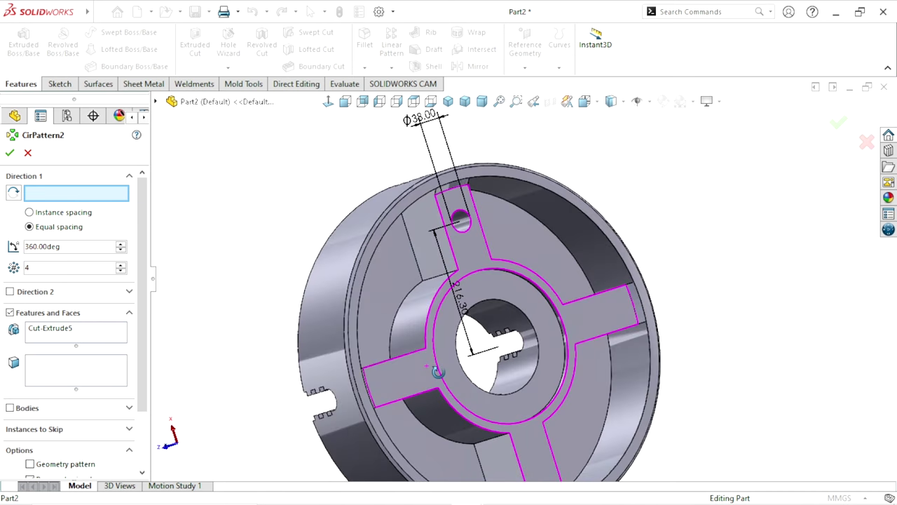
{"action": "left_click", "coordinate": [332, 267]}
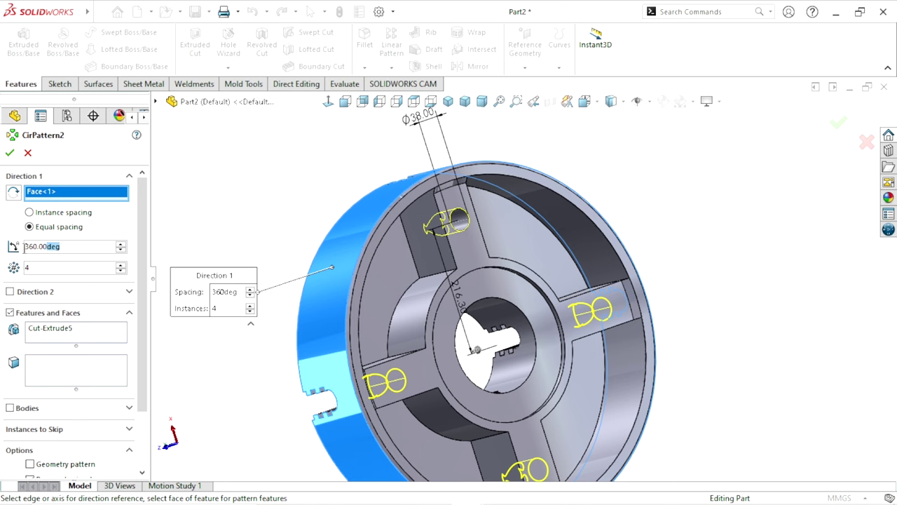
Accept CirPattern2, four equally spaced copies of Cut-Extrude5 through 360° around the hub.
{"action": "left_click", "coordinate": [9, 154]}
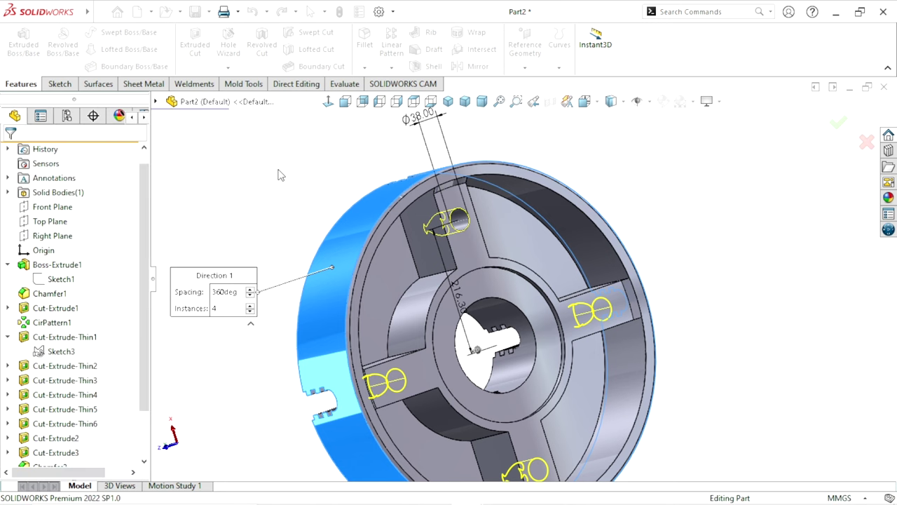
{"action": "mouse_move", "coordinate": [521, 333]}
{"action": "middle_mouse_down"}
{"action": "mouse_move", "coordinate": [465, 281]}
{"action": "mouse_move", "coordinate": [390, 290]}
{"action": "mouse_move", "coordinate": [467, 313]}
{"action": "mouse_move", "coordinate": [476, 349]}
{"action": "middle_mouse_up"}
{"action": "scroll", "coordinate": [477, 348], "scroll_direction": "up", "scroll_amount": 2}
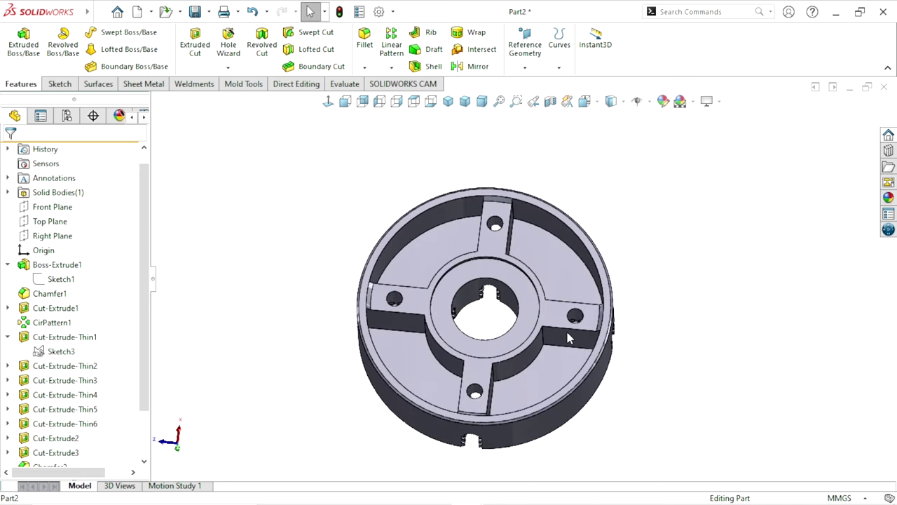
{"action": "scroll", "coordinate": [584, 333], "scroll_direction": "up", "scroll_amount": 3}
{"action": "scroll", "coordinate": [575, 360], "scroll_direction": "down", "scroll_amount": 2}
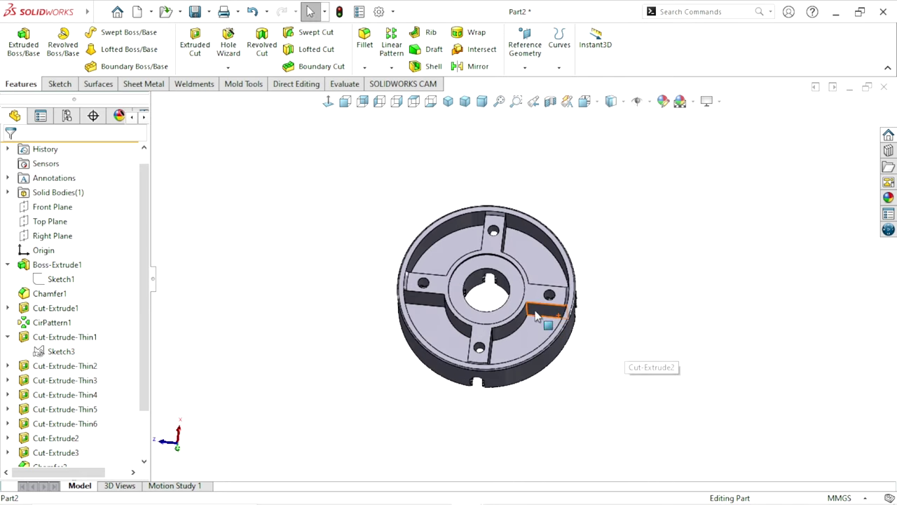
{"action": "scroll", "coordinate": [622, 360], "scroll_direction": "down", "scroll_amount": 2}
Tilt the hub into a 3D view and bring up the Fillet dropdown.
{"action": "mouse_move", "coordinate": [626, 356]}
{"action": "middle_mouse_down"}
{"action": "mouse_move", "coordinate": [649, 309]}
{"action": "mouse_move", "coordinate": [604, 351]}
{"action": "middle_mouse_up"}
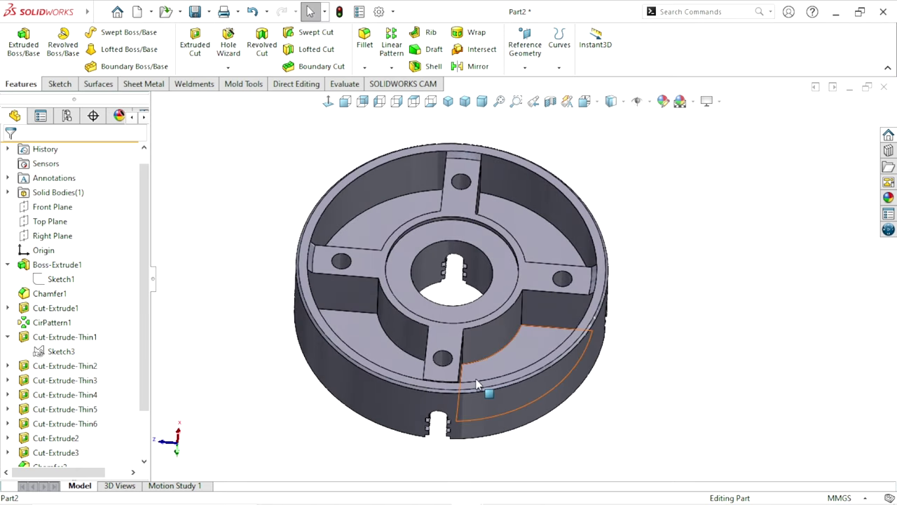
{"action": "scroll", "coordinate": [449, 304], "scroll_direction": "down", "scroll_amount": 2}
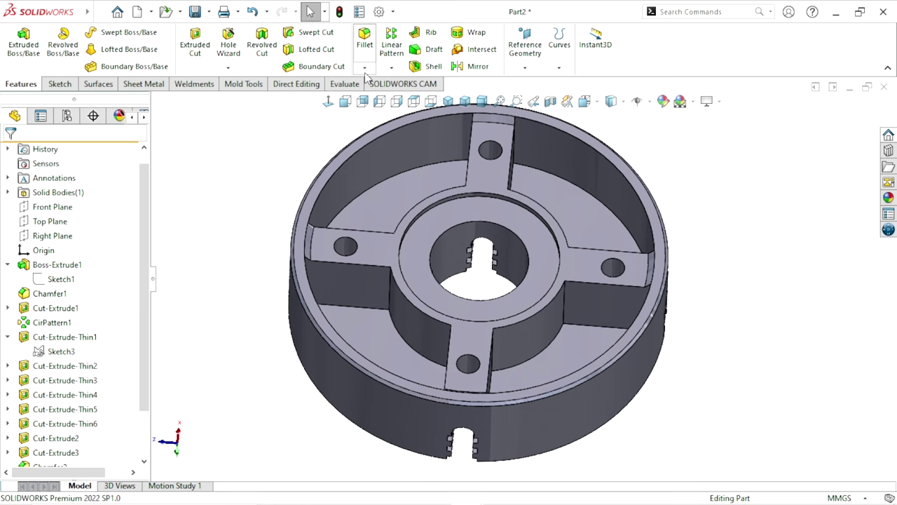
{"action": "left_click", "coordinate": [364, 68]}
Start a chamfer with a 2 mm distance at 45°.
{"action": "left_click", "coordinate": [382, 97]}
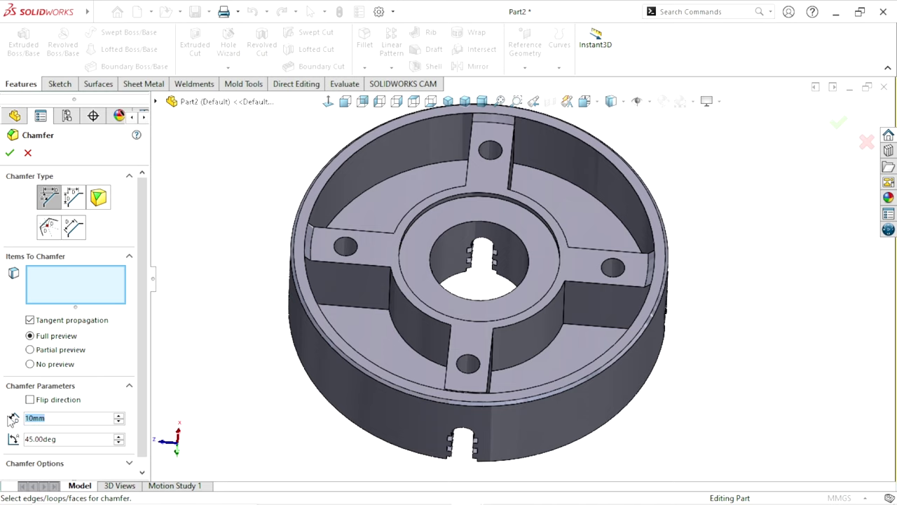
{"action": "type", "text": "2"}
{"action": "key", "text": "Escape"}
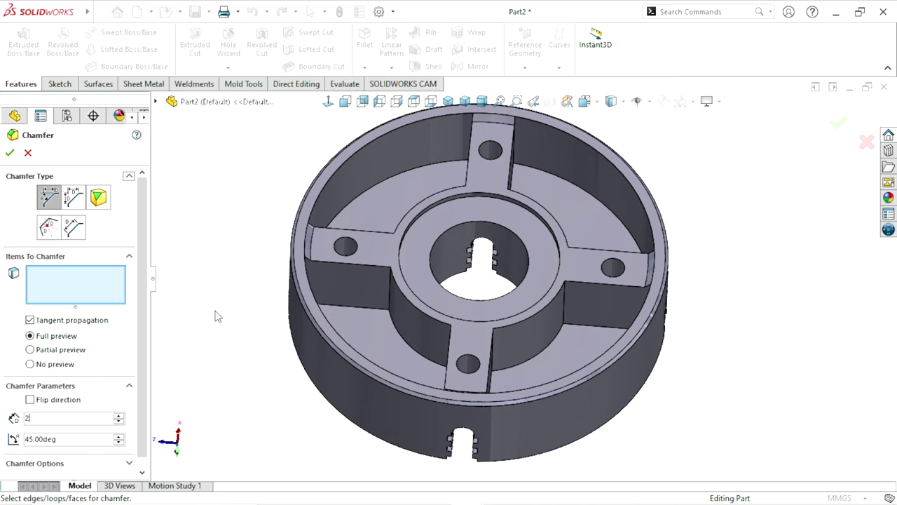
{"action": "scroll", "coordinate": [528, 282], "scroll_direction": "down", "scroll_amount": 3}
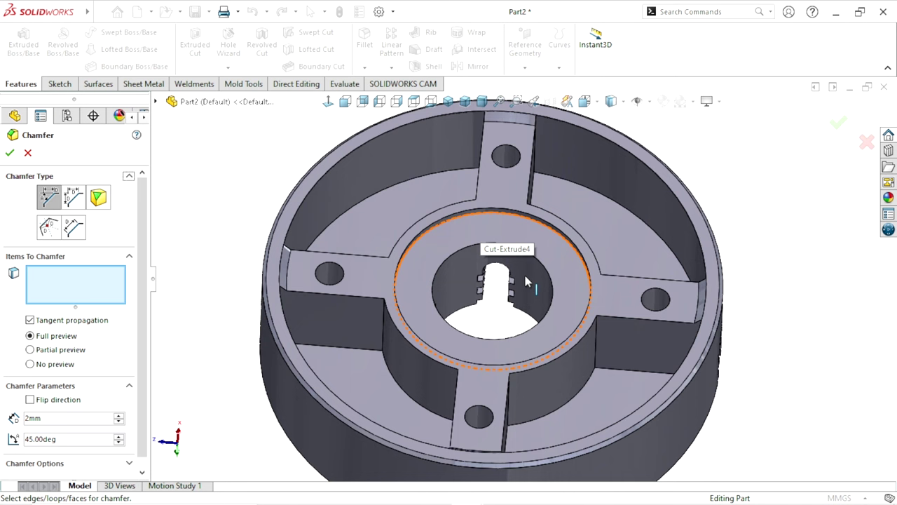
{"action": "scroll", "coordinate": [522, 215], "scroll_direction": "down", "scroll_amount": 2}
Select the first seven hub-ring and spoke top edges for the chamfer.
{"action": "left_click", "coordinate": [408, 235]}
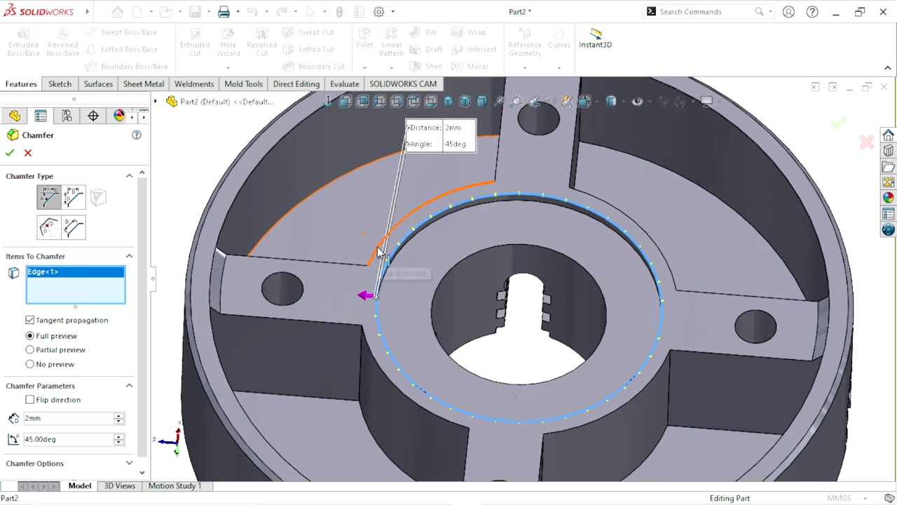
{"action": "left_click", "coordinate": [380, 253]}
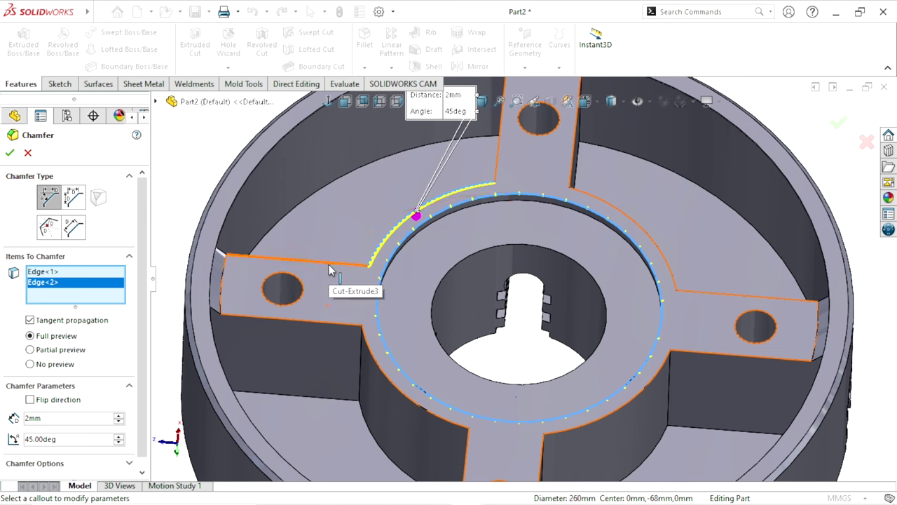
{"action": "left_click", "coordinate": [331, 269]}
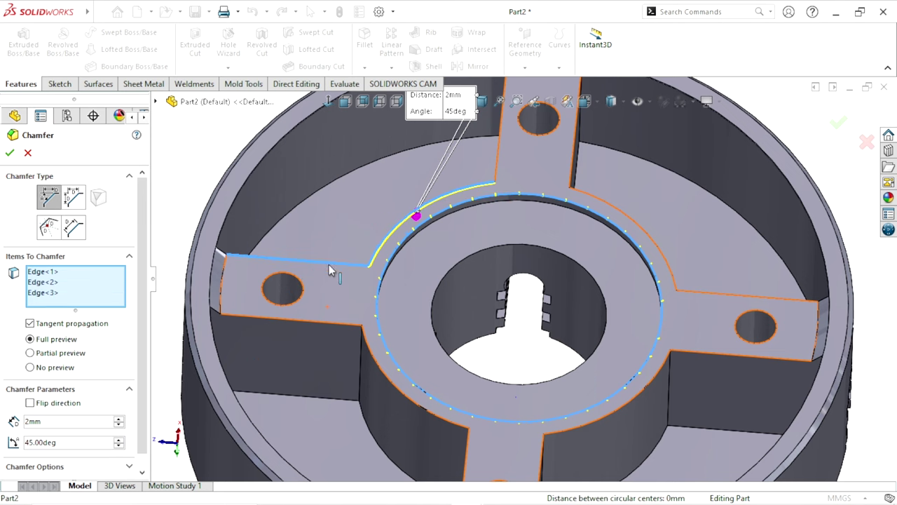
{"action": "left_click", "coordinate": [278, 322]}
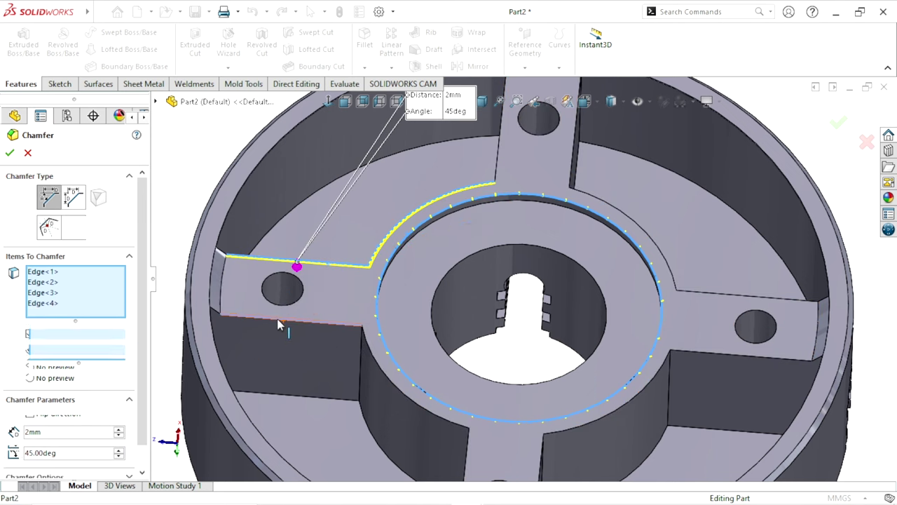
{"action": "left_click", "coordinate": [385, 379]}
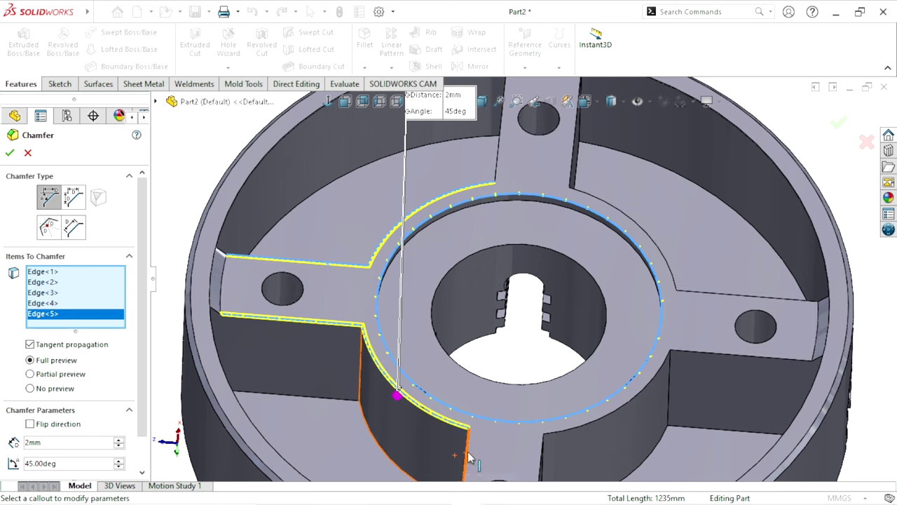
{"action": "left_click", "coordinate": [467, 454]}
{"action": "left_click", "coordinate": [544, 467]}
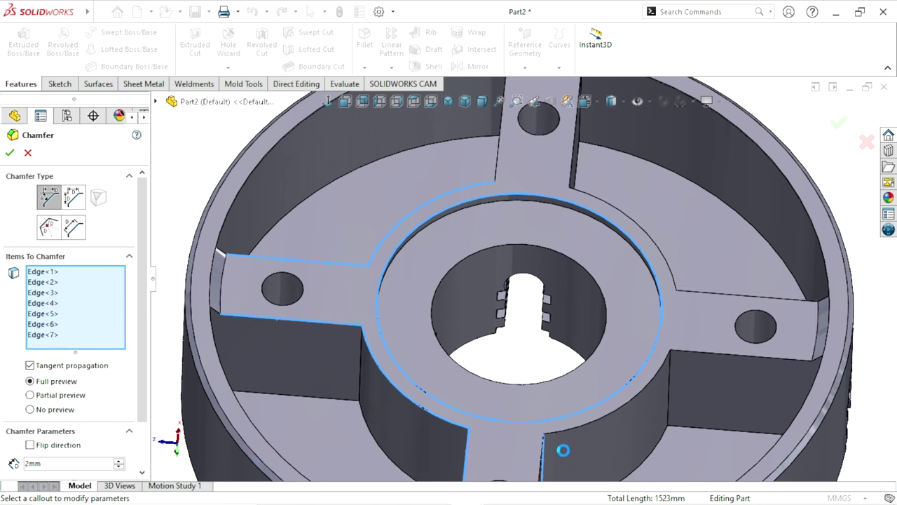
Add the remaining six ring and spoke edges, making thirteen chamfer edges.
{"action": "left_click", "coordinate": [588, 433]}
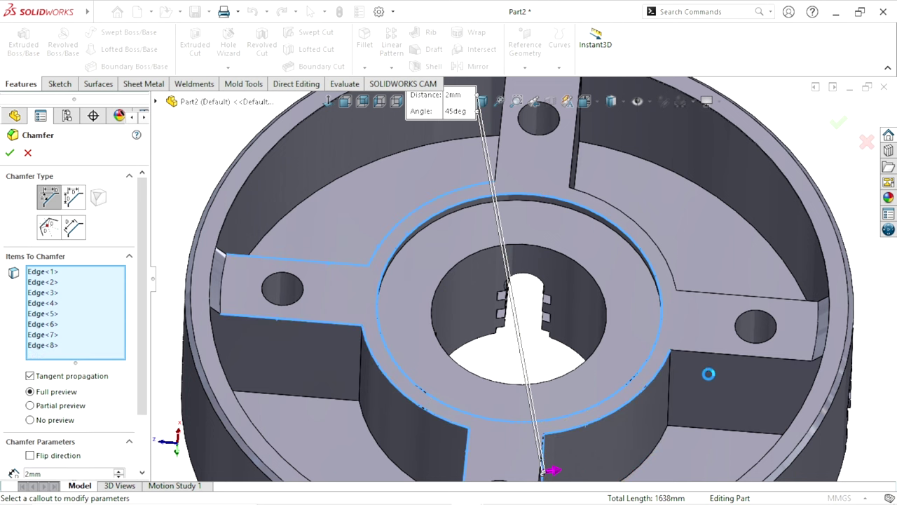
{"action": "left_click", "coordinate": [719, 361]}
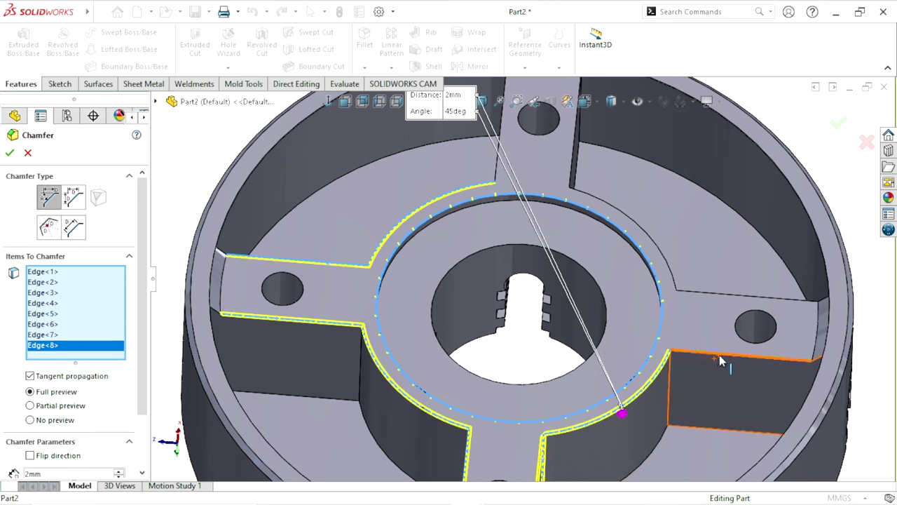
{"action": "left_click", "coordinate": [671, 270]}
{"action": "left_click", "coordinate": [573, 167]}
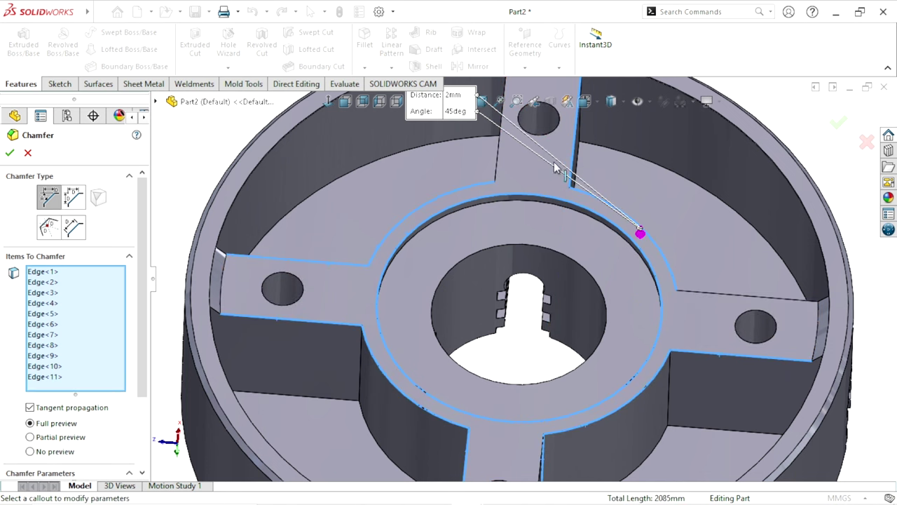
{"action": "left_click", "coordinate": [499, 163]}
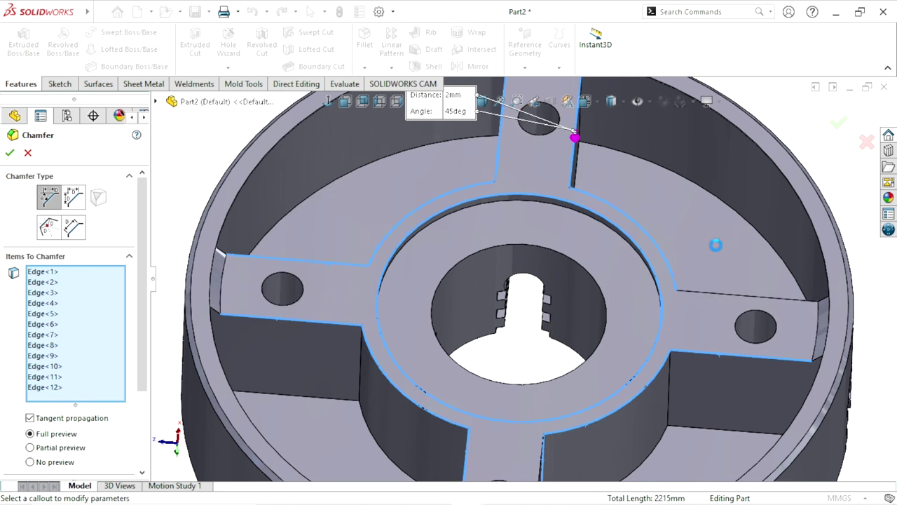
{"action": "left_click", "coordinate": [728, 294]}
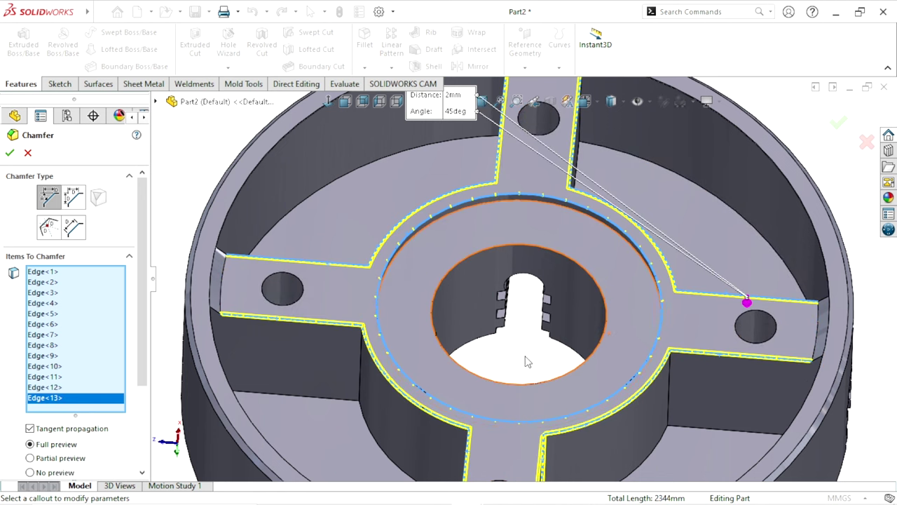
{"action": "scroll", "coordinate": [528, 362], "scroll_direction": "up", "scroll_amount": 5}
{"action": "middle_click_drag", "start_coordinate": [528, 362], "coordinate": [572, 412]}
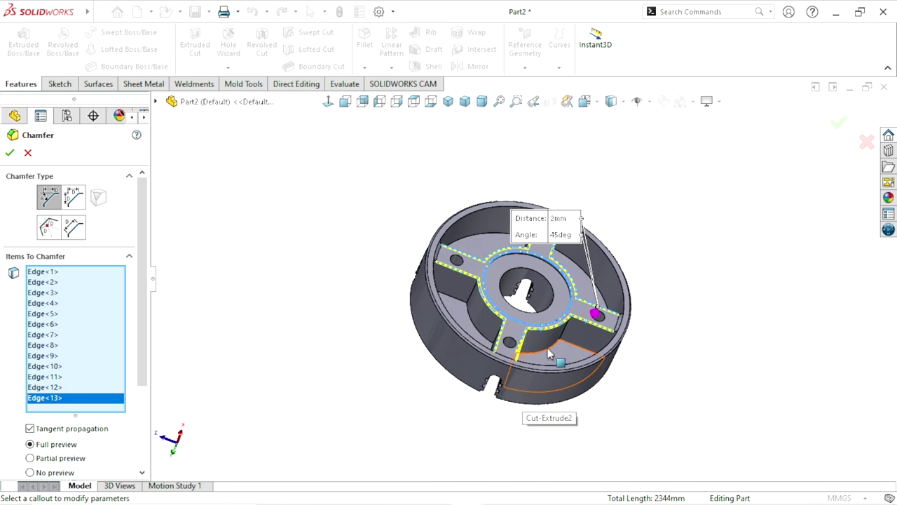
Apply the 2 mm spoke chamfer and turn the hub to inspect its opposite face.
{"action": "left_click", "coordinate": [10, 152]}
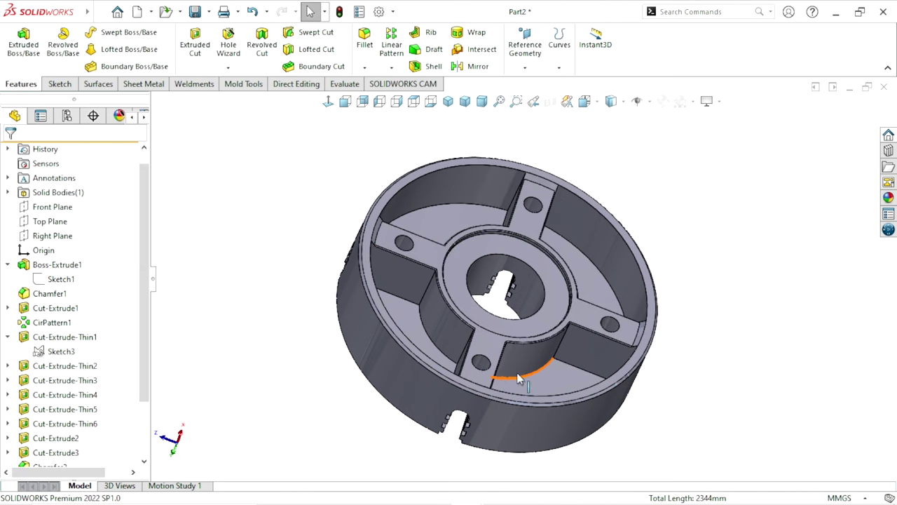
{"action": "scroll", "coordinate": [490, 302], "scroll_direction": "down", "scroll_amount": 5}
{"action": "scroll", "coordinate": [469, 287], "scroll_direction": "up", "scroll_amount": 5}
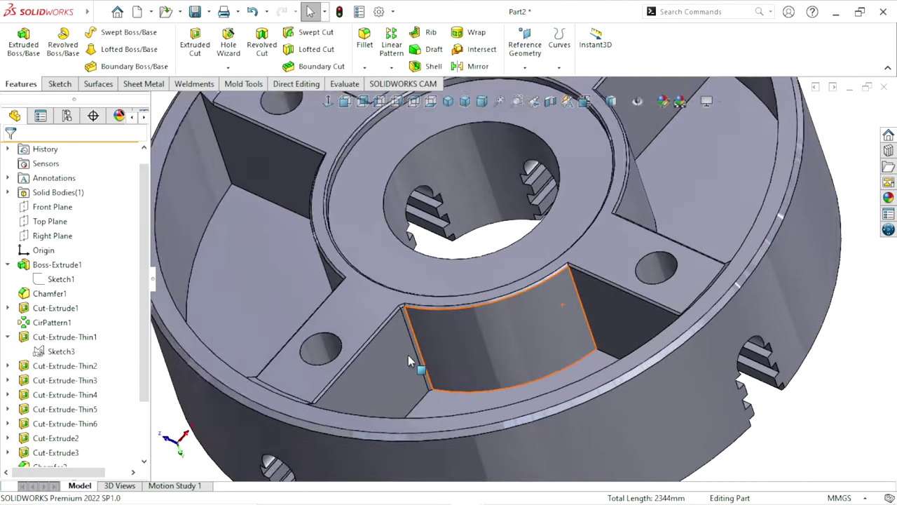
{"action": "middle_click_drag", "start_coordinate": [456, 185], "coordinate": [449, 203]}
{"action": "scroll", "coordinate": [441, 198], "scroll_direction": "down", "scroll_amount": 5}
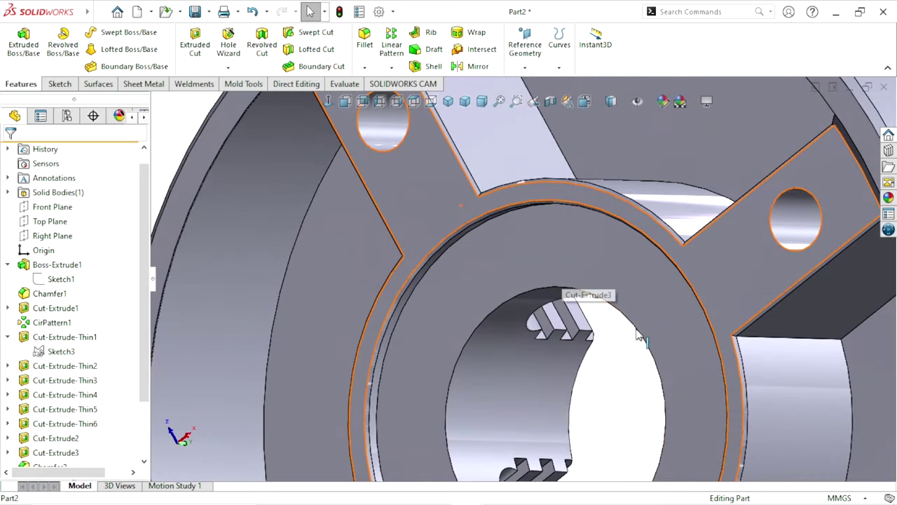
{"action": "scroll", "coordinate": [638, 335], "scroll_direction": "up", "scroll_amount": 5}
{"action": "middle_click_drag", "start_coordinate": [639, 363], "coordinate": [675, 254]}
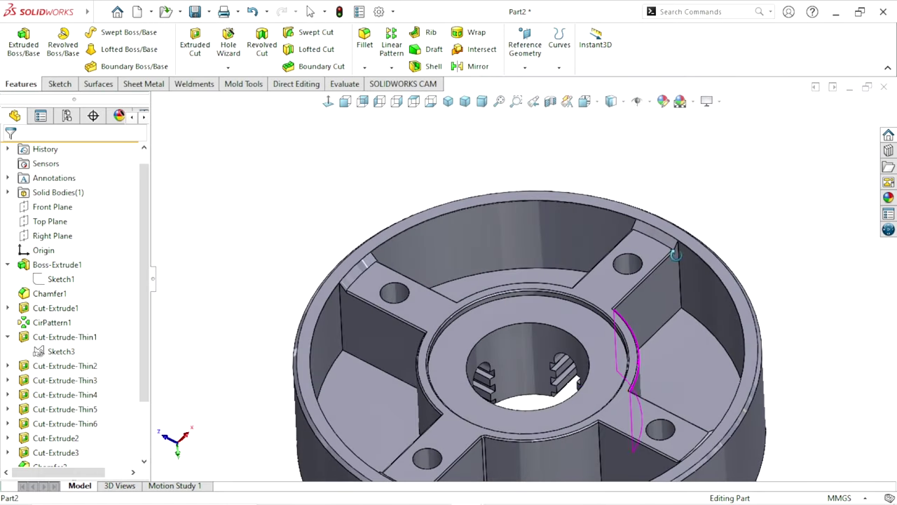
{"action": "scroll", "coordinate": [563, 382], "scroll_direction": "up", "scroll_amount": 5}
{"action": "scroll", "coordinate": [564, 361], "scroll_direction": "down", "scroll_amount": 4}
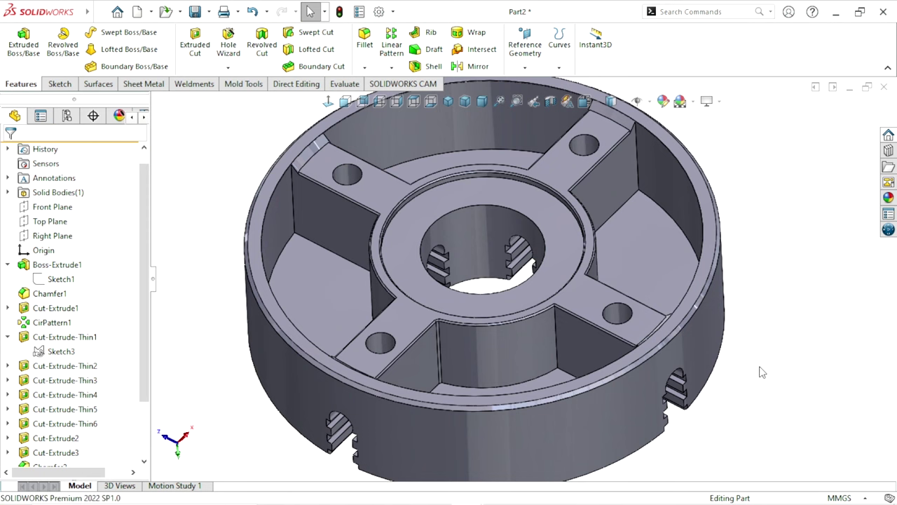
{"action": "scroll", "coordinate": [655, 372], "scroll_direction": "up", "scroll_amount": 2}
{"action": "scroll", "coordinate": [575, 376], "scroll_direction": "down", "scroll_amount": 2}
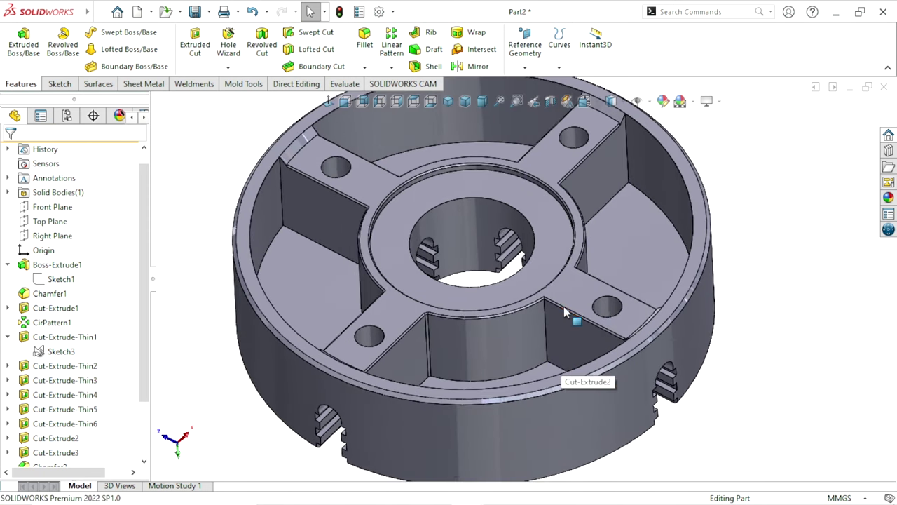
{"action": "left_click", "coordinate": [534, 335]}
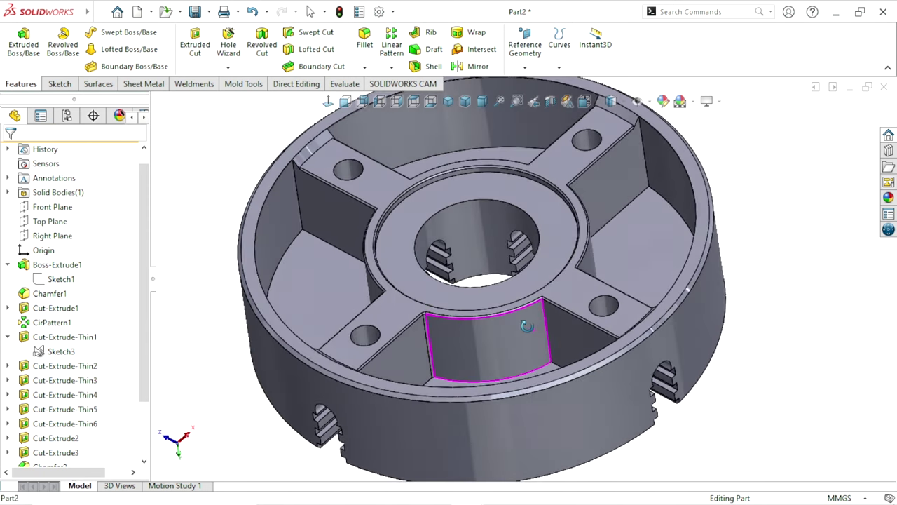
{"action": "mouse_move", "coordinate": [534, 336]}
{"action": "middle_mouse_down"}
{"action": "mouse_move", "coordinate": [516, 327]}
{"action": "mouse_move", "coordinate": [562, 228]}
{"action": "middle_mouse_up"}
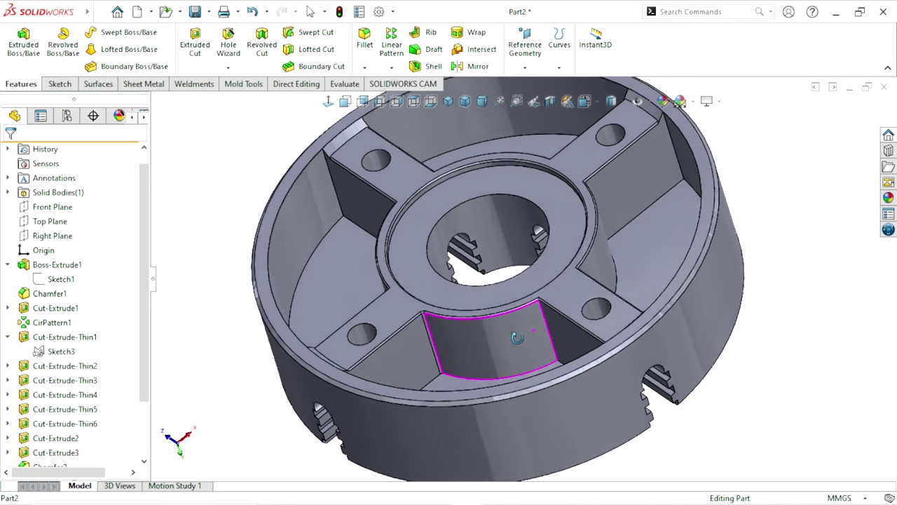
{"action": "scroll", "coordinate": [562, 228], "scroll_direction": "down", "scroll_amount": 2}
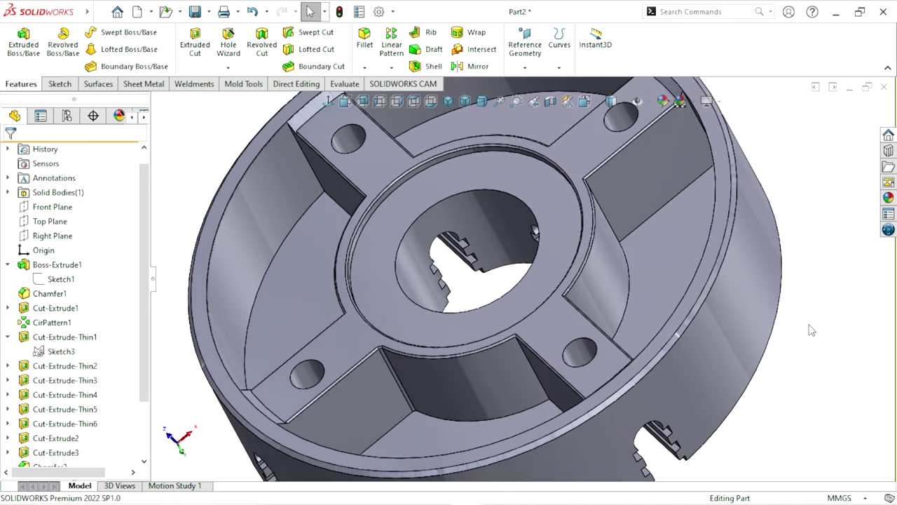
Chamfer the central bore edge at 5 mm, 45°.
{"action": "left_click", "coordinate": [365, 68]}
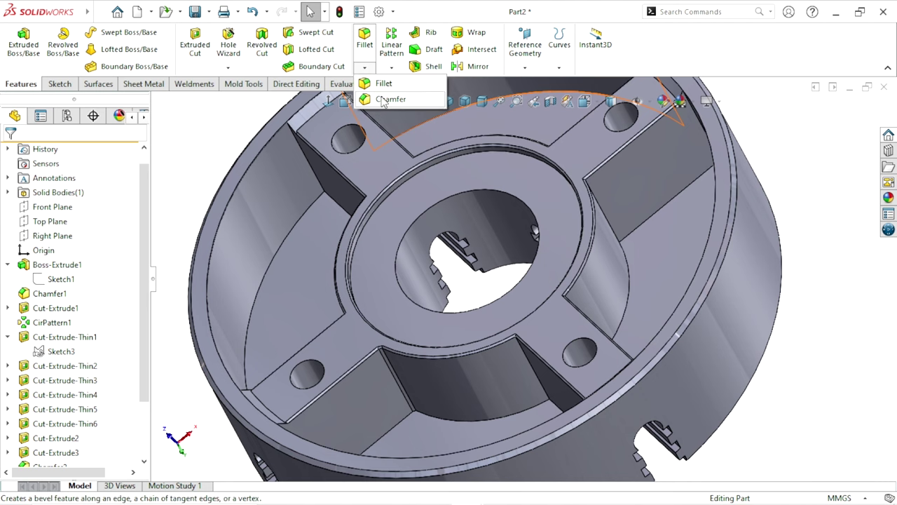
{"action": "left_click", "coordinate": [383, 99]}
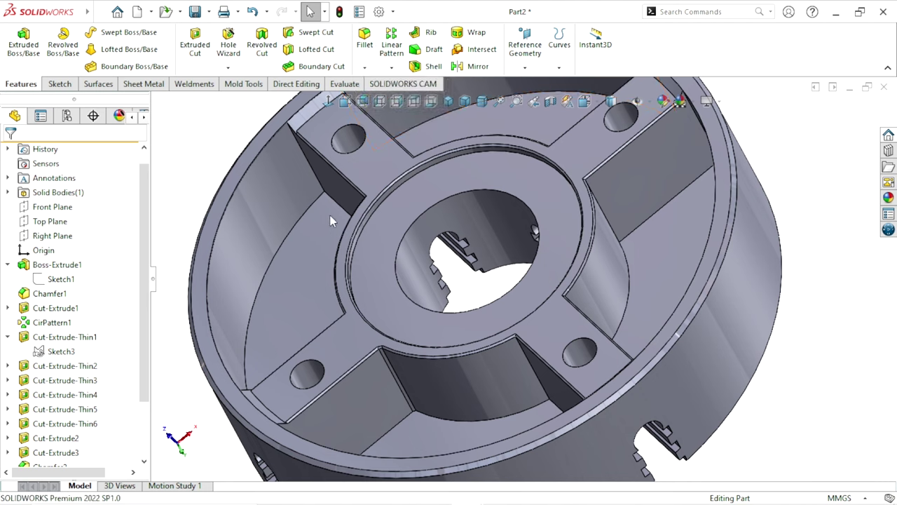
{"action": "type", "text": "5"}
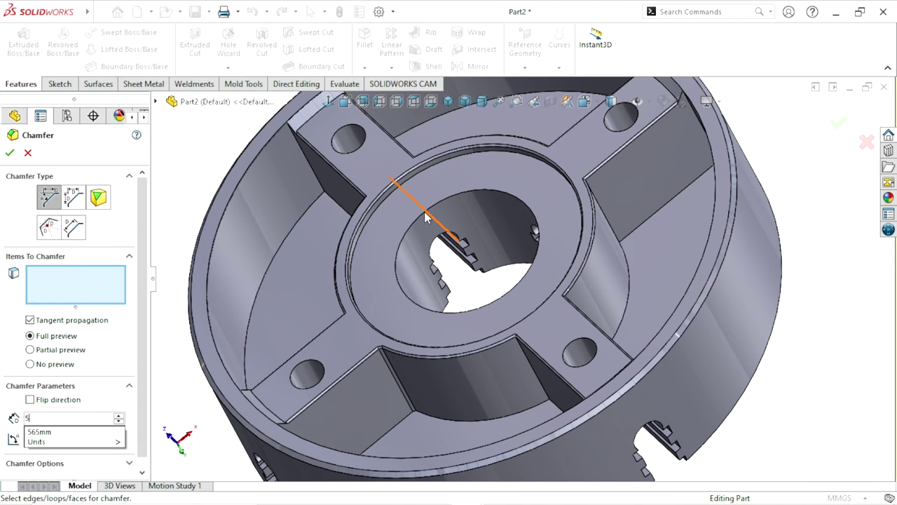
{"action": "left_click", "coordinate": [415, 218]}
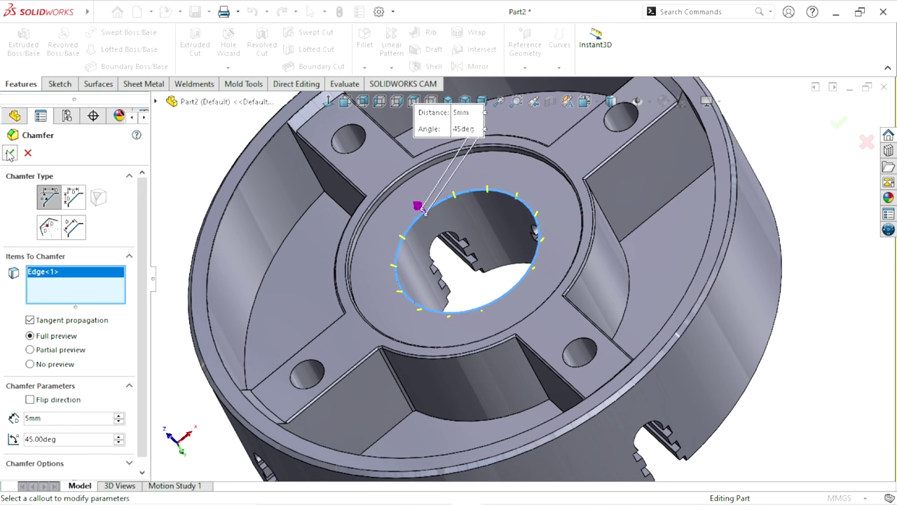
{"action": "key", "text": "Return"}
Finish the bore chamfer and tilt the hub to see the spoke undersides.
{"action": "key", "text": "f"}
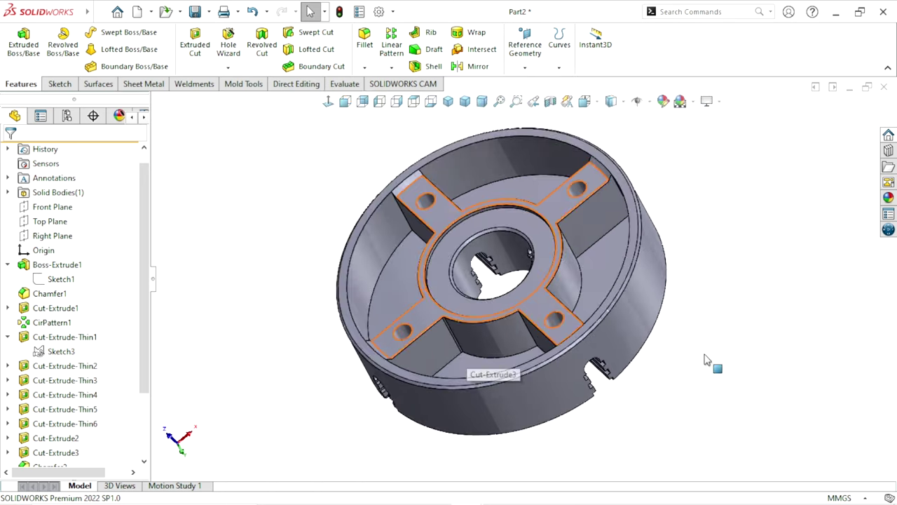
{"action": "middle_click_drag", "start_coordinate": [659, 360], "coordinate": [726, 417]}
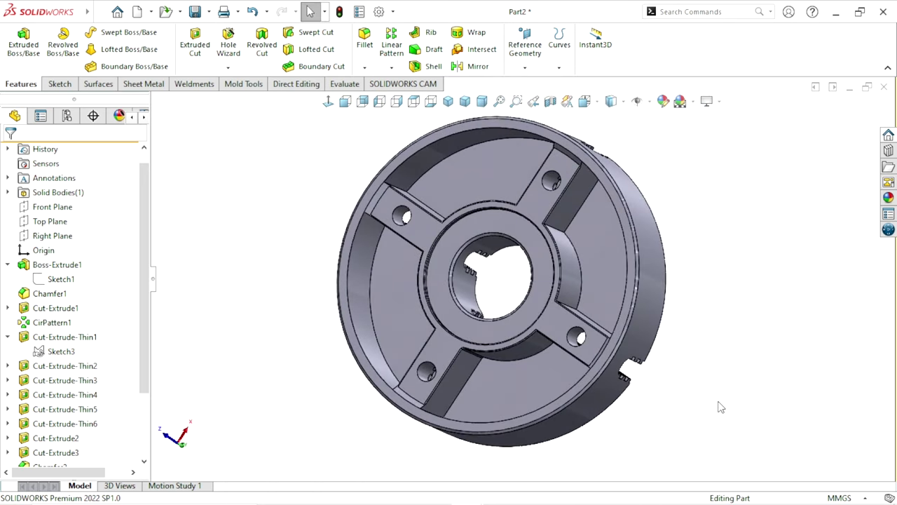
{"action": "scroll", "coordinate": [593, 401], "scroll_direction": "up", "scroll_amount": 2}
{"action": "scroll", "coordinate": [541, 301], "scroll_direction": "down", "scroll_amount": 2}
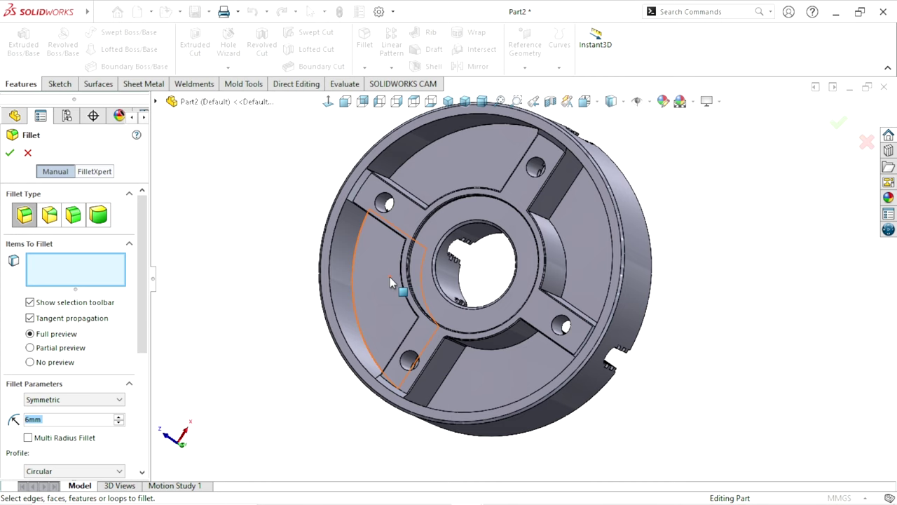
{"action": "type", "text": "0"}
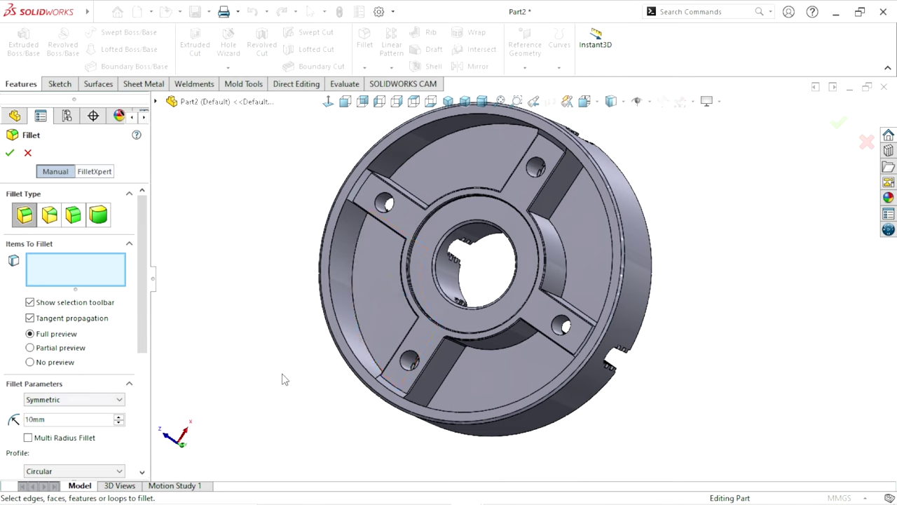
{"action": "mouse_move", "coordinate": [284, 379]}
{"action": "middle_mouse_down"}
{"action": "mouse_move", "coordinate": [311, 315]}
{"action": "mouse_move", "coordinate": [400, 281]}
{"action": "middle_mouse_up"}
{"action": "scroll", "coordinate": [357, 250], "scroll_direction": "down", "scroll_amount": 3}
{"action": "scroll", "coordinate": [303, 271], "scroll_direction": "down", "scroll_amount": 2}
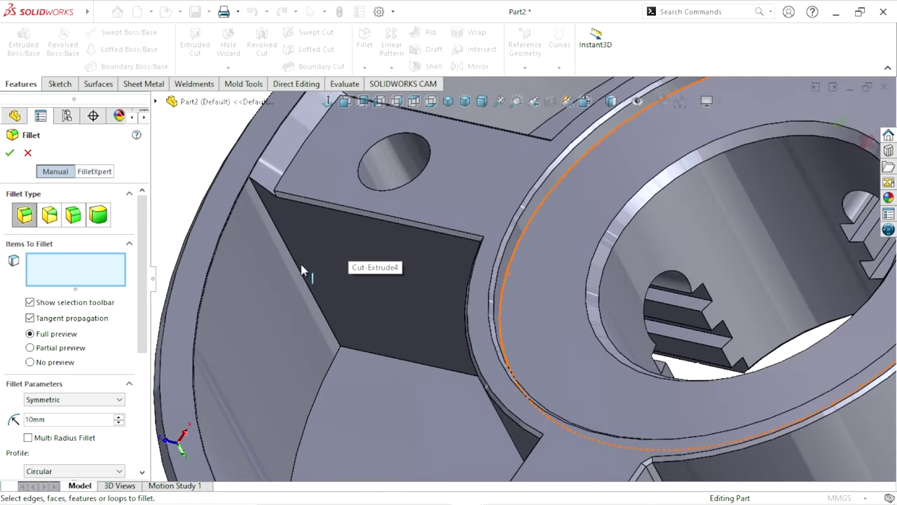
Pick the first four vertical spoke-to-pocket edges for the fillet.
{"action": "left_click", "coordinate": [283, 328]}
{"action": "scroll", "coordinate": [285, 328], "scroll_direction": "up", "scroll_amount": 3}
{"action": "mouse_move", "coordinate": [285, 327]}
{"action": "middle_mouse_down"}
{"action": "mouse_move", "coordinate": [486, 224]}
{"action": "mouse_move", "coordinate": [456, 308]}
{"action": "mouse_move", "coordinate": [528, 171]}
{"action": "middle_mouse_up"}
{"action": "scroll", "coordinate": [528, 171], "scroll_direction": "down", "scroll_amount": 2}
{"action": "scroll", "coordinate": [528, 170], "scroll_direction": "down", "scroll_amount": 2}
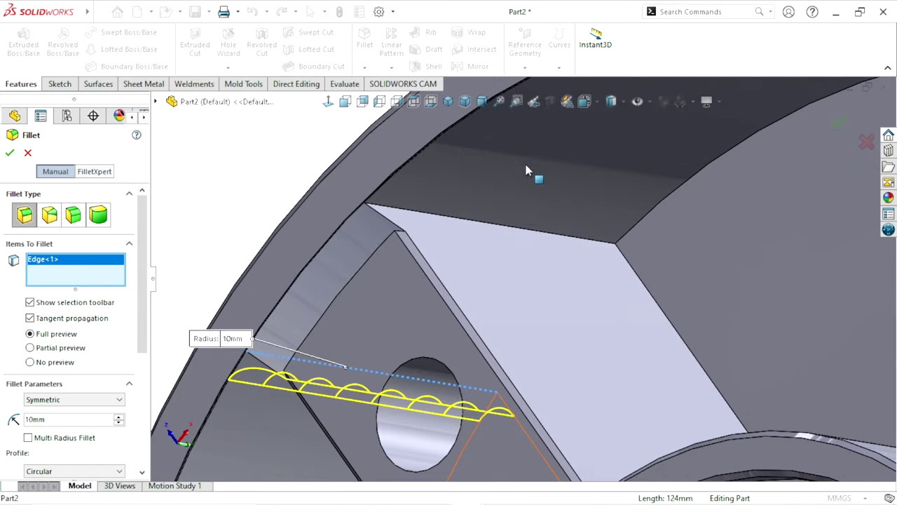
{"action": "left_click", "coordinate": [533, 268]}
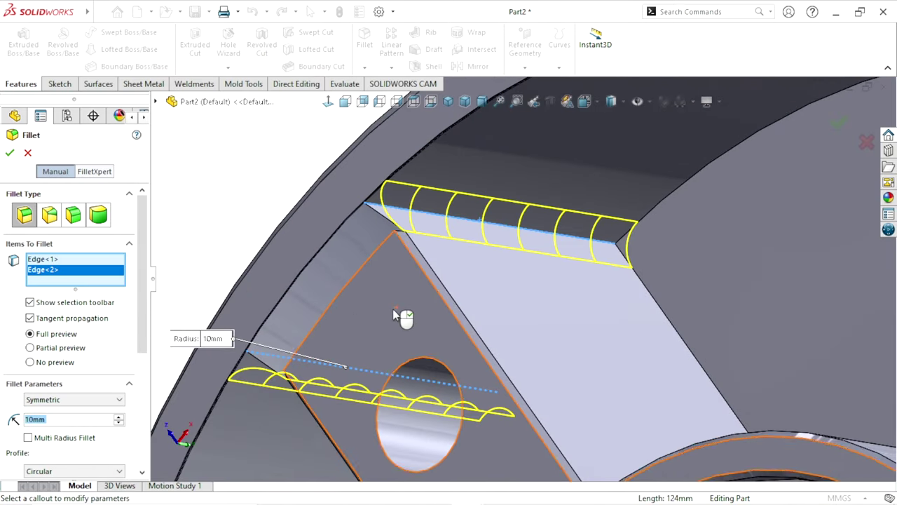
{"action": "scroll", "coordinate": [540, 305], "scroll_direction": "up", "scroll_amount": 3}
{"action": "scroll", "coordinate": [540, 305], "scroll_direction": "down", "scroll_amount": 2}
{"action": "middle_click_drag", "start_coordinate": [537, 366], "coordinate": [580, 401]}
{"action": "scroll", "coordinate": [582, 400], "scroll_direction": "down", "scroll_amount": 5}
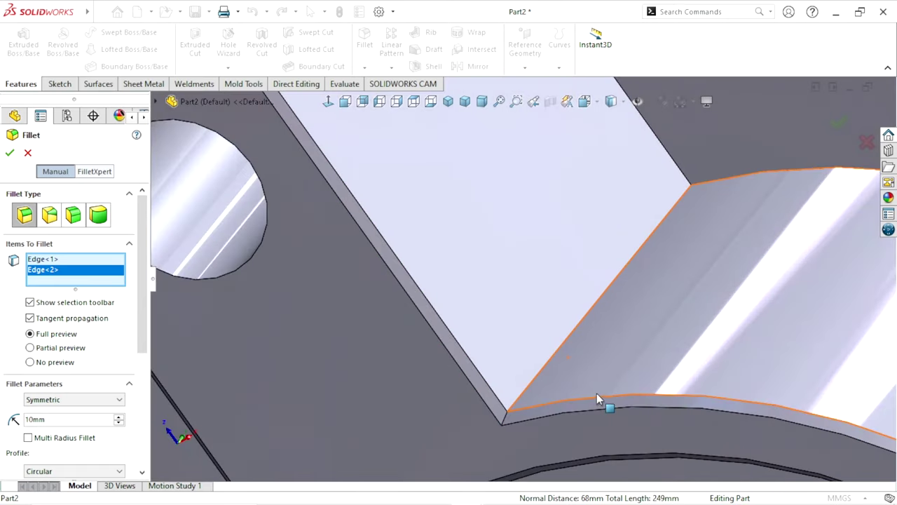
{"action": "left_click", "coordinate": [505, 401]}
{"action": "scroll", "coordinate": [491, 406], "scroll_direction": "up", "scroll_amount": 5}
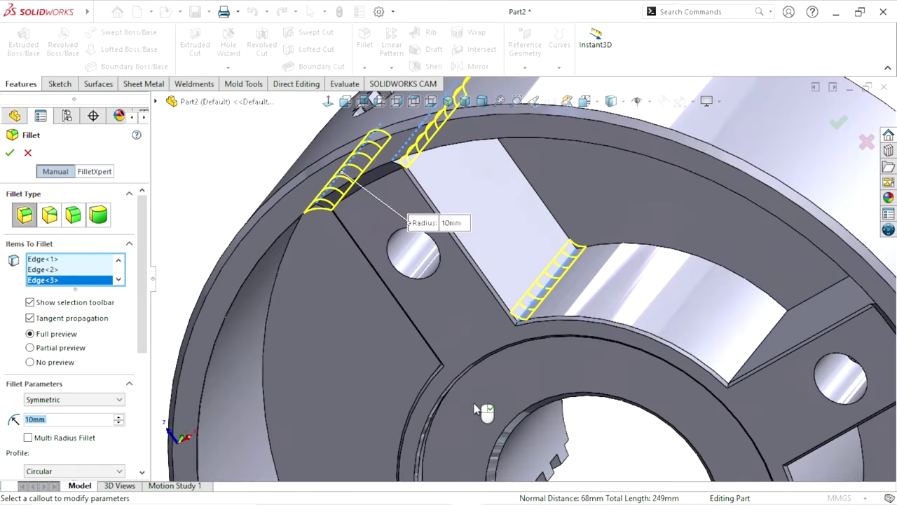
{"action": "scroll", "coordinate": [554, 290], "scroll_direction": "down", "scroll_amount": 5}
{"action": "scroll", "coordinate": [564, 293], "scroll_direction": "down", "scroll_amount": 3}
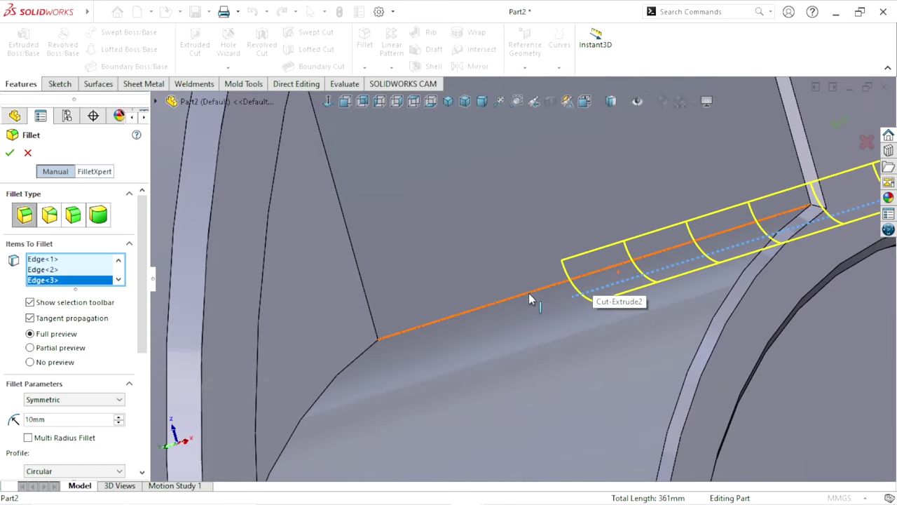
{"action": "left_click", "coordinate": [531, 292]}
Add the fifth through eighth spoke edges to the fillet.
{"action": "scroll", "coordinate": [554, 351], "scroll_direction": "up", "scroll_amount": 3}
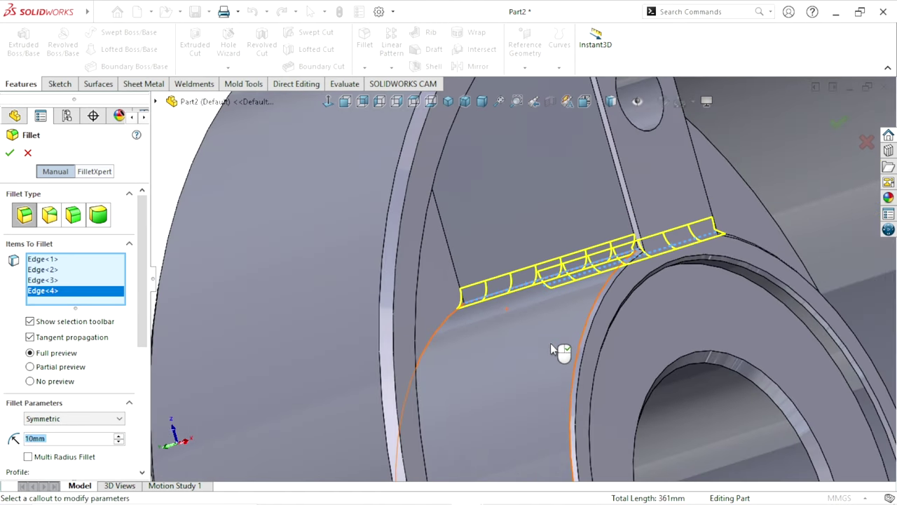
{"action": "scroll", "coordinate": [552, 350], "scroll_direction": "up", "scroll_amount": 4}
{"action": "scroll", "coordinate": [771, 323], "scroll_direction": "down", "scroll_amount": 3}
{"action": "scroll", "coordinate": [740, 302], "scroll_direction": "down", "scroll_amount": 3}
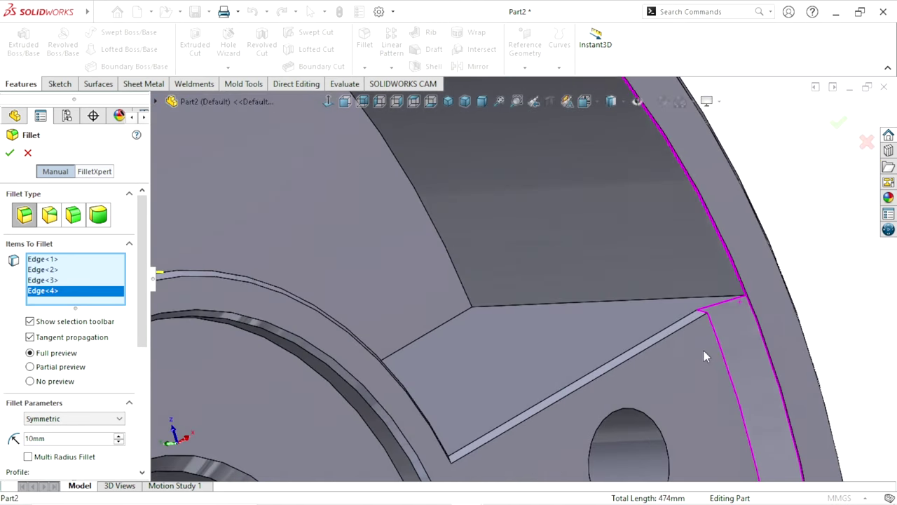
{"action": "left_click", "coordinate": [666, 303]}
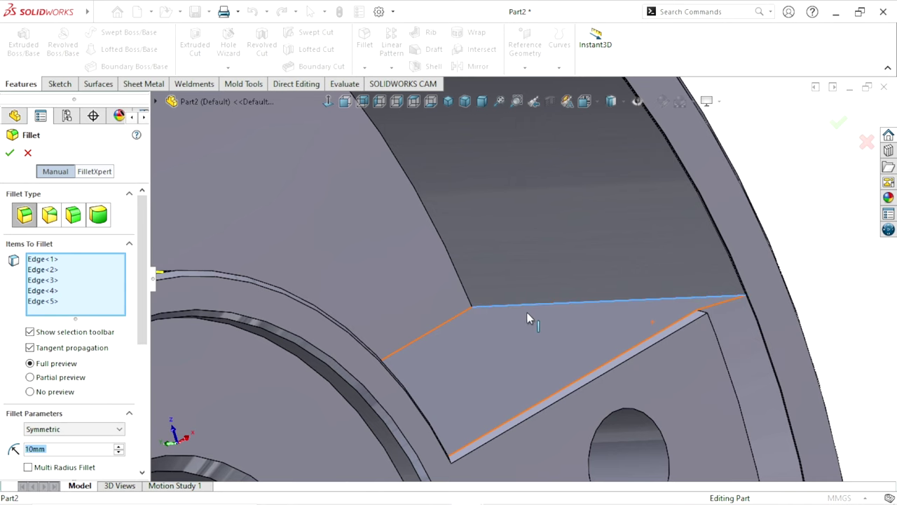
{"action": "middle_click_drag", "start_coordinate": [527, 312], "coordinate": [465, 414]}
{"action": "scroll", "coordinate": [465, 414], "scroll_direction": "up", "scroll_amount": 2}
{"action": "scroll", "coordinate": [465, 409], "scroll_direction": "down", "scroll_amount": 1}
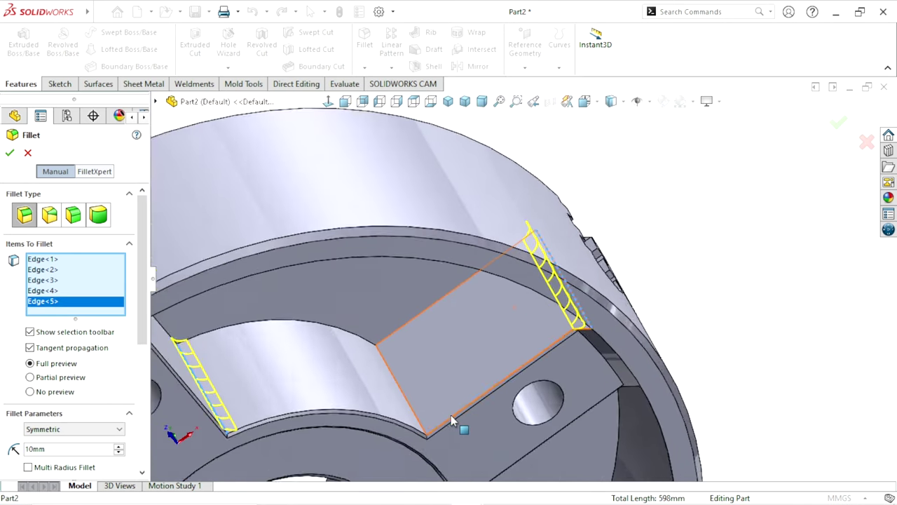
{"action": "scroll", "coordinate": [395, 377], "scroll_direction": "down", "scroll_amount": 3}
{"action": "left_click", "coordinate": [394, 377]}
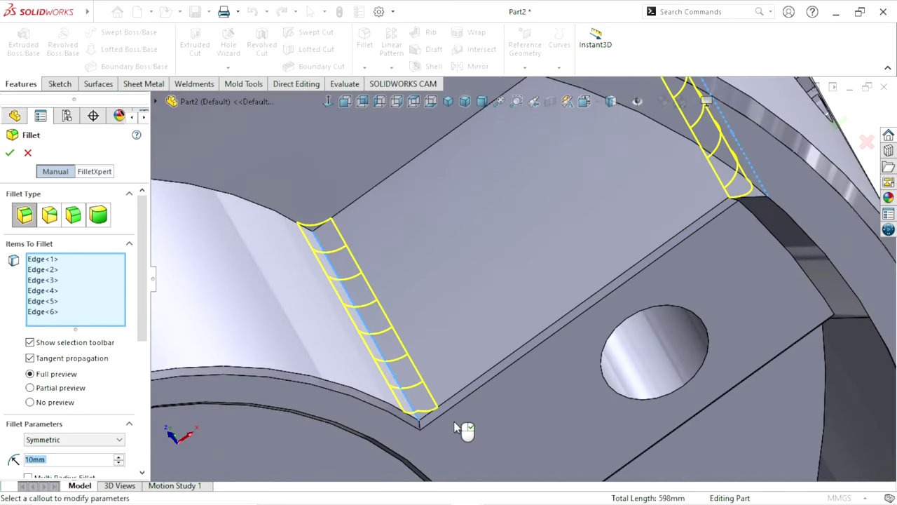
{"action": "scroll", "coordinate": [457, 421], "scroll_direction": "up", "scroll_amount": 3}
{"action": "scroll", "coordinate": [551, 403], "scroll_direction": "up", "scroll_amount": 2}
{"action": "middle_click_drag", "start_coordinate": [551, 403], "coordinate": [537, 230]}
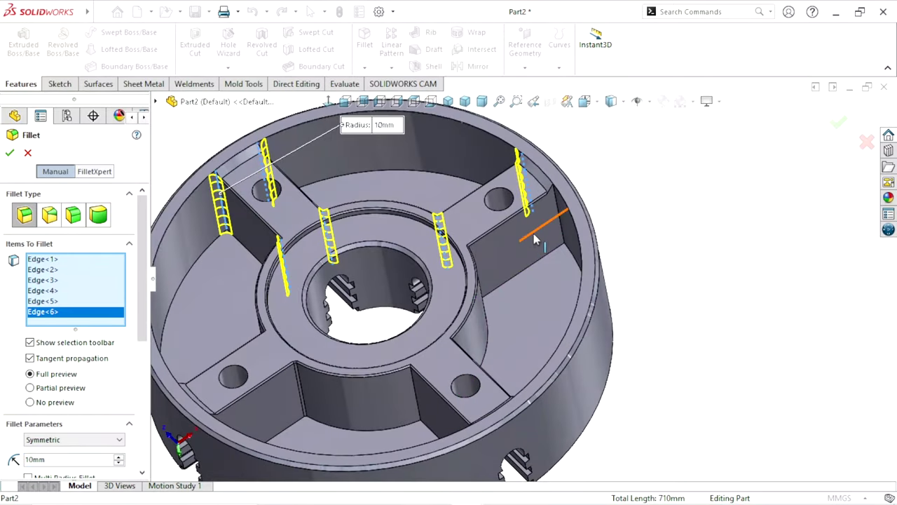
{"action": "scroll", "coordinate": [551, 225], "scroll_direction": "down", "scroll_amount": 3}
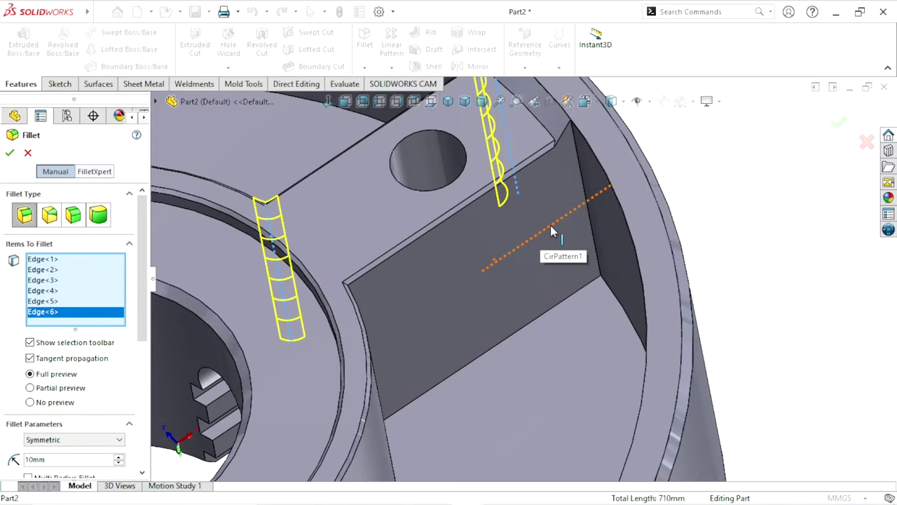
{"action": "left_click", "coordinate": [579, 190]}
{"action": "mouse_move", "coordinate": [499, 290]}
{"action": "middle_mouse_down"}
{"action": "mouse_move", "coordinate": [465, 277]}
{"action": "mouse_move", "coordinate": [432, 349]}
{"action": "middle_mouse_up"}
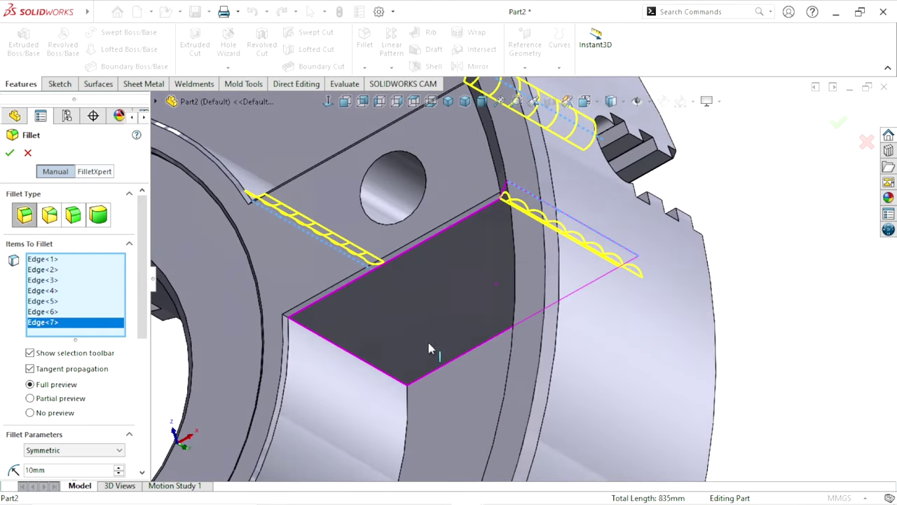
{"action": "left_click", "coordinate": [344, 350]}
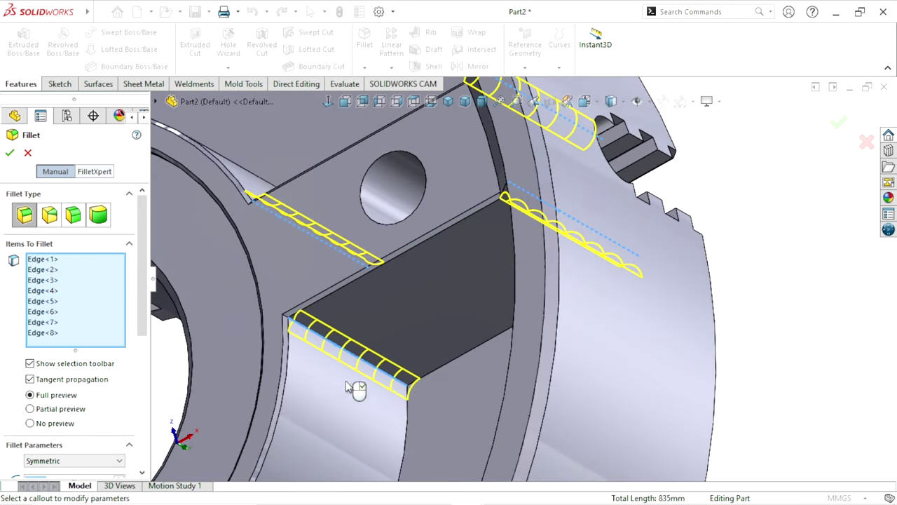
Add the ninth through eleventh spoke edges, including a spoke's bottom edge.
{"action": "scroll", "coordinate": [428, 396], "scroll_direction": "up", "scroll_amount": 5}
{"action": "mouse_move", "coordinate": [428, 396]}
{"action": "middle_mouse_down"}
{"action": "mouse_move", "coordinate": [457, 395]}
{"action": "mouse_move", "coordinate": [481, 360]}
{"action": "middle_mouse_up"}
{"action": "scroll", "coordinate": [481, 360], "scroll_direction": "down", "scroll_amount": 5}
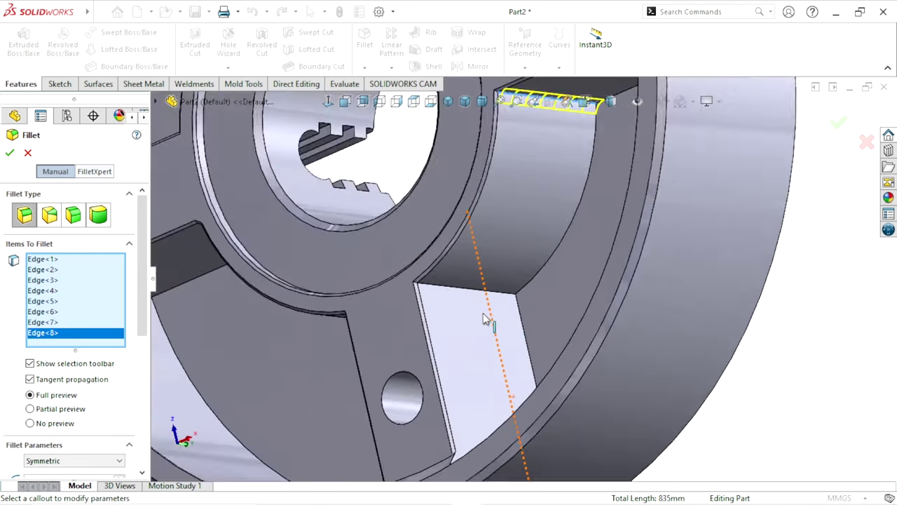
{"action": "scroll", "coordinate": [487, 315], "scroll_direction": "down", "scroll_amount": 3}
{"action": "left_click", "coordinate": [452, 279]}
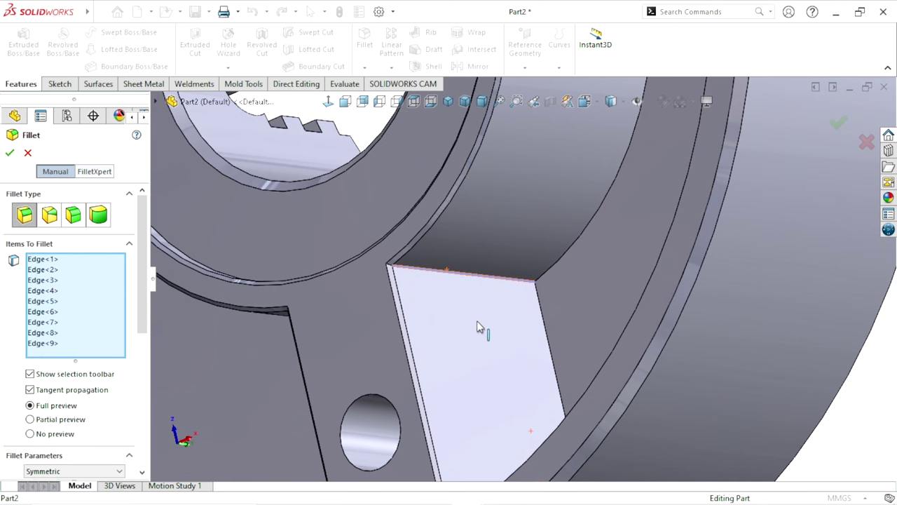
{"action": "middle_click_drag", "start_coordinate": [476, 327], "coordinate": [488, 361]}
{"action": "scroll", "coordinate": [510, 382], "scroll_direction": "up", "scroll_amount": 5}
{"action": "scroll", "coordinate": [549, 379], "scroll_direction": "down", "scroll_amount": 6}
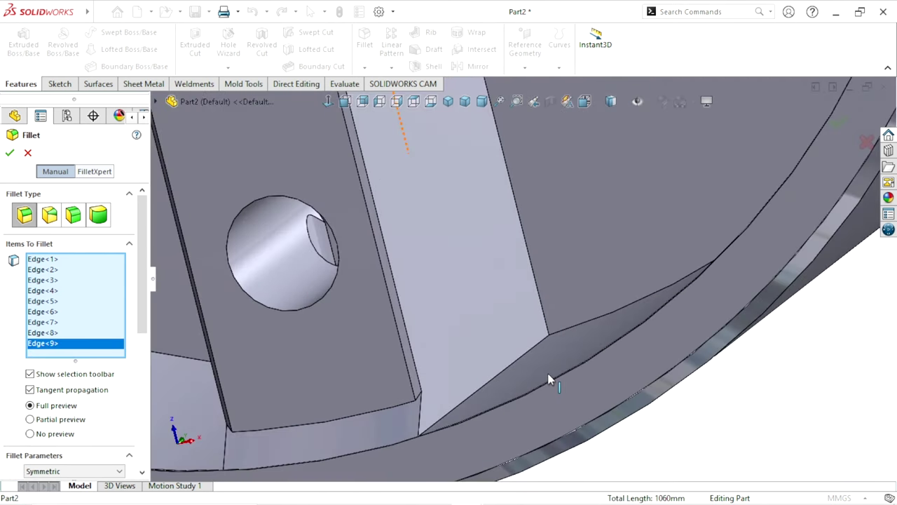
{"action": "left_click", "coordinate": [509, 365]}
{"action": "scroll", "coordinate": [500, 379], "scroll_direction": "up", "scroll_amount": 3}
{"action": "scroll", "coordinate": [400, 386], "scroll_direction": "up", "scroll_amount": 3}
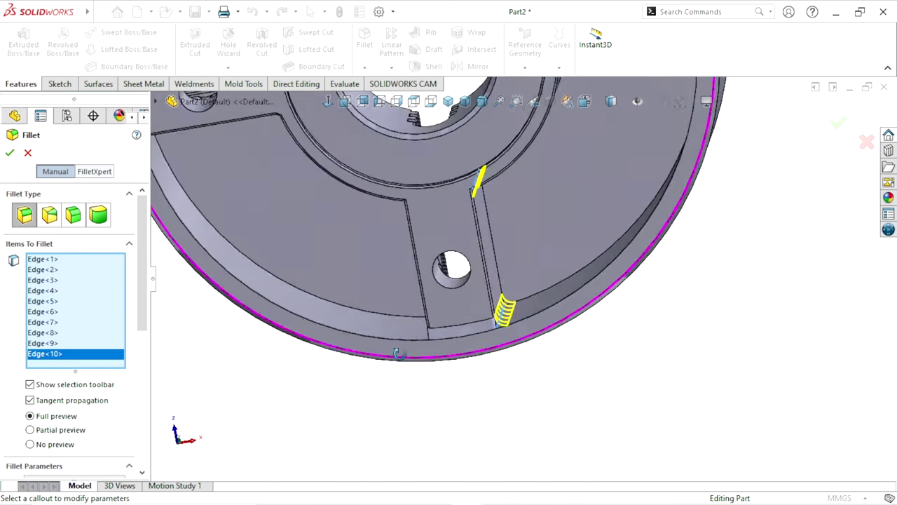
{"action": "middle_click_drag", "start_coordinate": [406, 365], "coordinate": [437, 281]}
{"action": "scroll", "coordinate": [379, 252], "scroll_direction": "down", "scroll_amount": 4}
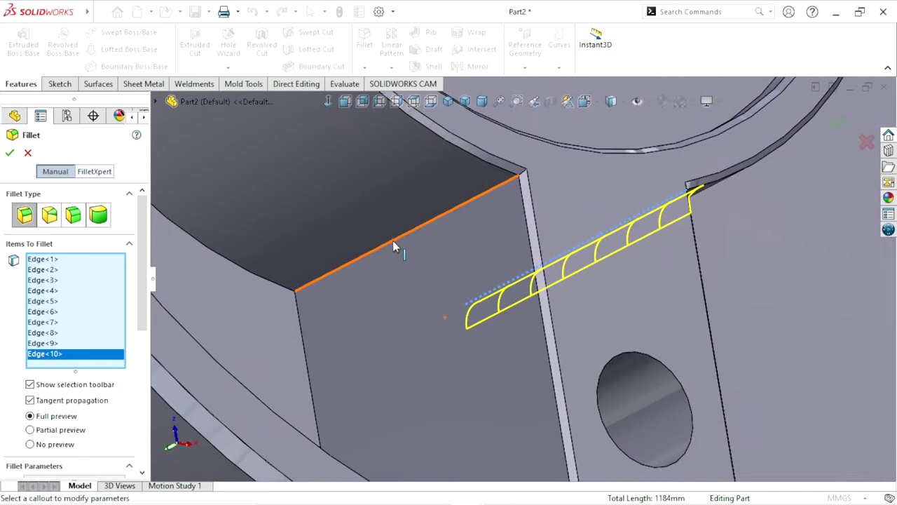
{"action": "left_click", "coordinate": [392, 241]}
Add the last two pocket wall edges, bringing the fillet to 13 edges.
{"action": "middle_click_drag", "start_coordinate": [428, 340], "coordinate": [453, 399]}
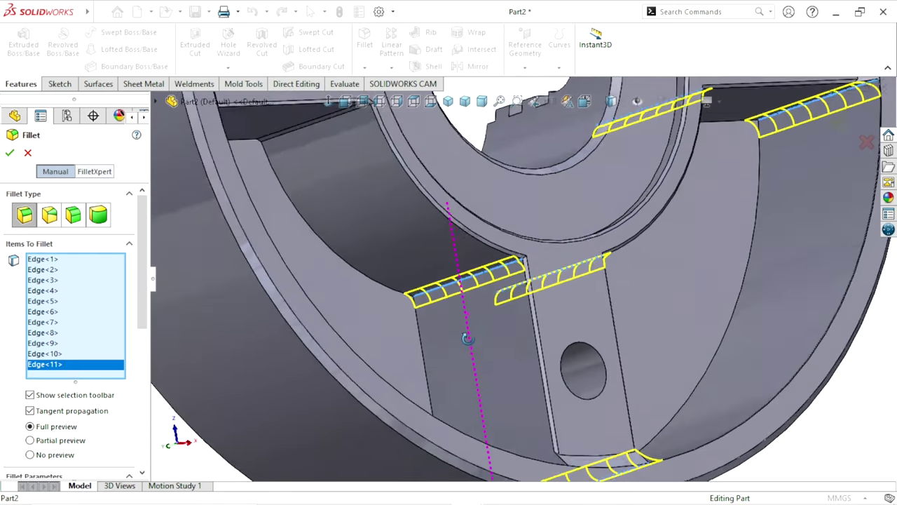
{"action": "scroll", "coordinate": [452, 399], "scroll_direction": "up", "scroll_amount": 2}
{"action": "scroll", "coordinate": [452, 399], "scroll_direction": "up", "scroll_amount": 4}
{"action": "middle_click_drag", "start_coordinate": [491, 259], "coordinate": [525, 384]}
{"action": "scroll", "coordinate": [521, 361], "scroll_direction": "down", "scroll_amount": 5}
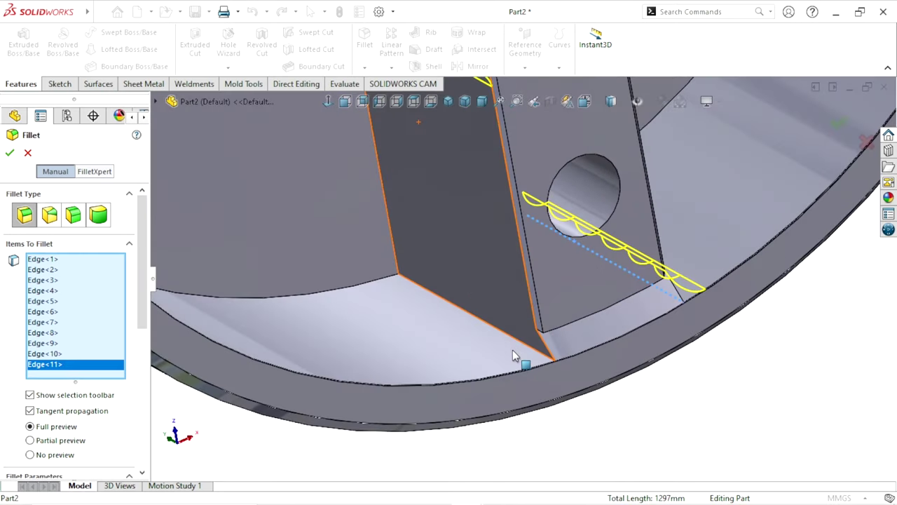
{"action": "scroll", "coordinate": [505, 351], "scroll_direction": "down", "scroll_amount": 3}
{"action": "left_click", "coordinate": [533, 318]}
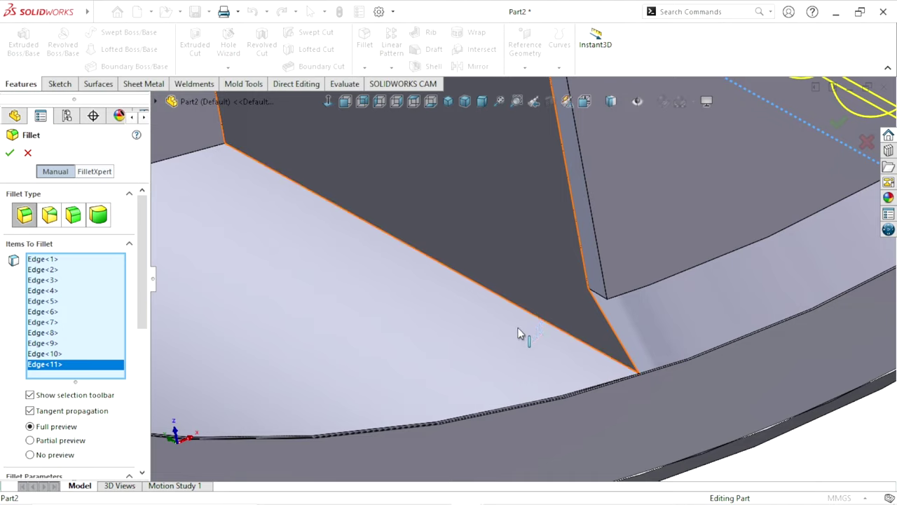
{"action": "scroll", "coordinate": [475, 358], "scroll_direction": "up", "scroll_amount": 2}
{"action": "scroll", "coordinate": [470, 354], "scroll_direction": "up", "scroll_amount": 4}
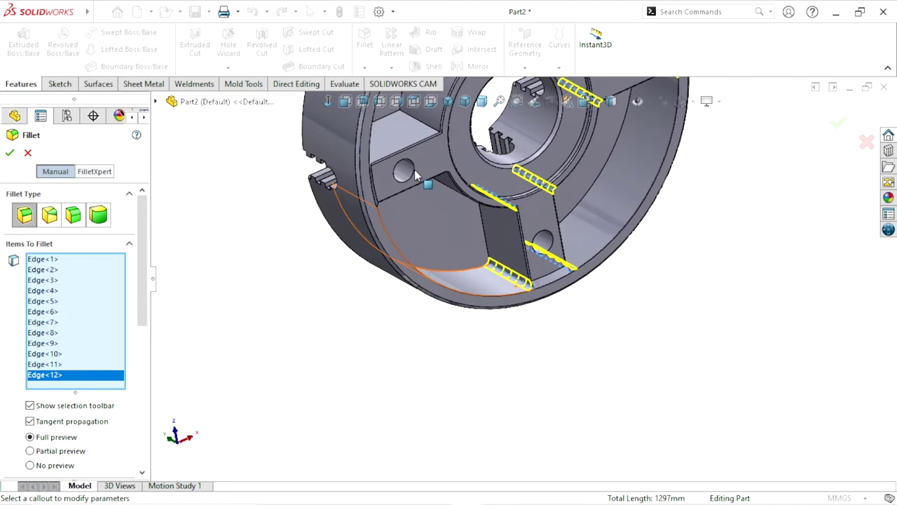
{"action": "scroll", "coordinate": [491, 294], "scroll_direction": "down", "scroll_amount": 3}
{"action": "middle_click_drag", "start_coordinate": [504, 249], "coordinate": [477, 210]}
{"action": "scroll", "coordinate": [464, 198], "scroll_direction": "down", "scroll_amount": 2}
{"action": "scroll", "coordinate": [483, 182], "scroll_direction": "up", "scroll_amount": 2}
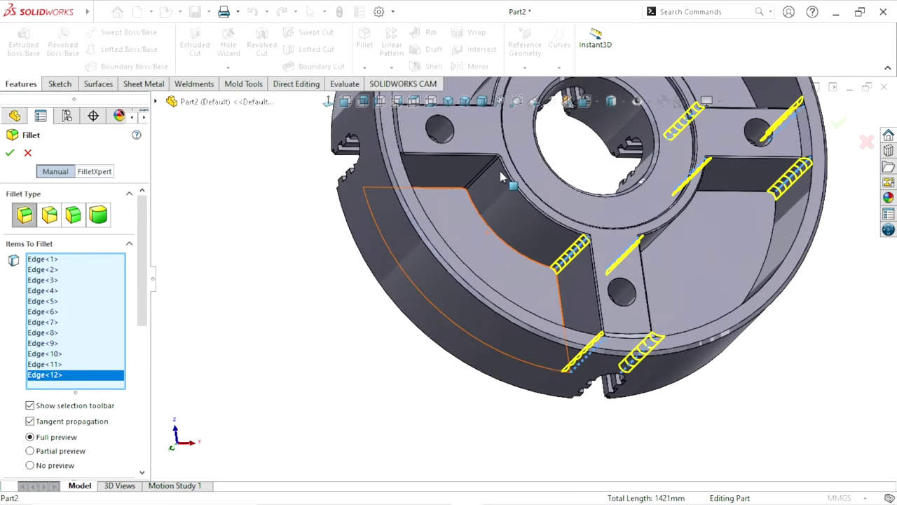
{"action": "scroll", "coordinate": [494, 171], "scroll_direction": "down", "scroll_amount": 3}
{"action": "scroll", "coordinate": [456, 210], "scroll_direction": "down", "scroll_amount": 2}
{"action": "scroll", "coordinate": [438, 249], "scroll_direction": "down", "scroll_amount": 2}
{"action": "scroll", "coordinate": [443, 257], "scroll_direction": "up", "scroll_amount": 3}
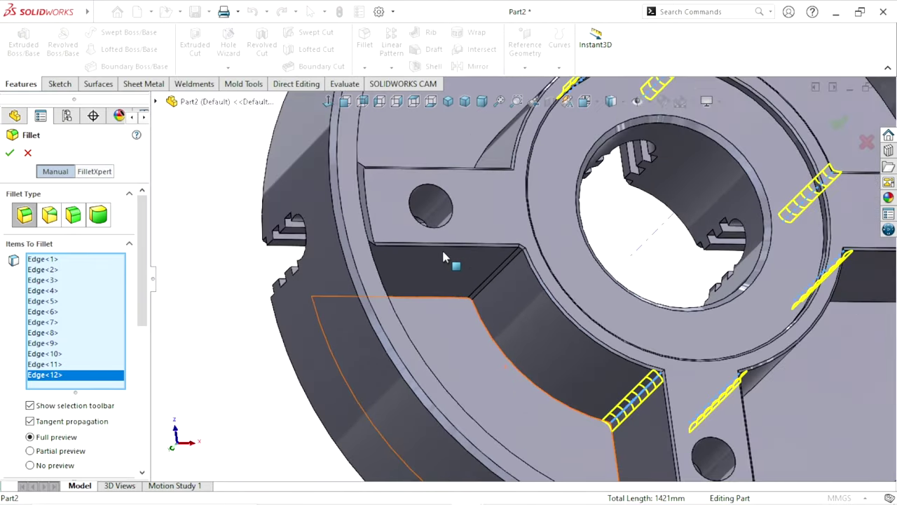
{"action": "mouse_move", "coordinate": [453, 261]}
{"action": "middle_mouse_down"}
{"action": "mouse_move", "coordinate": [467, 250]}
{"action": "mouse_move", "coordinate": [463, 354]}
{"action": "mouse_move", "coordinate": [460, 194]}
{"action": "mouse_move", "coordinate": [457, 203]}
{"action": "mouse_move", "coordinate": [428, 185]}
{"action": "middle_mouse_up"}
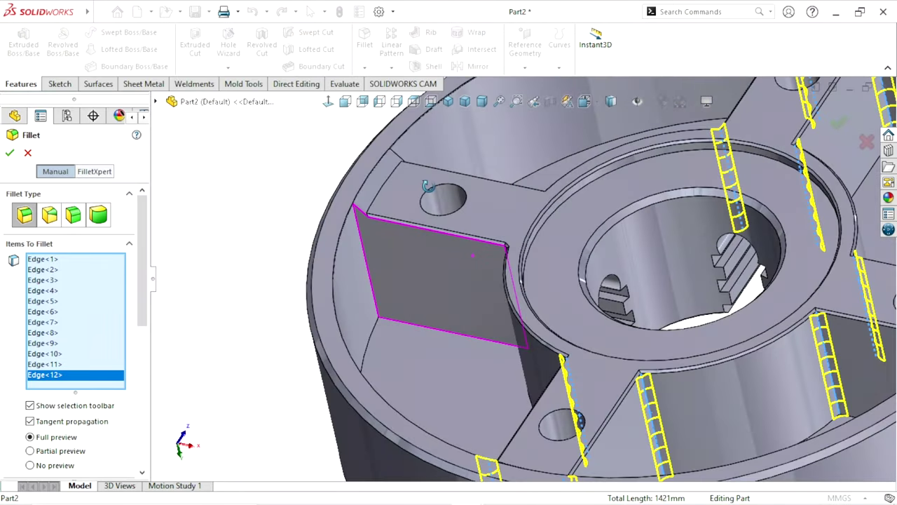
{"action": "left_click", "coordinate": [368, 277]}
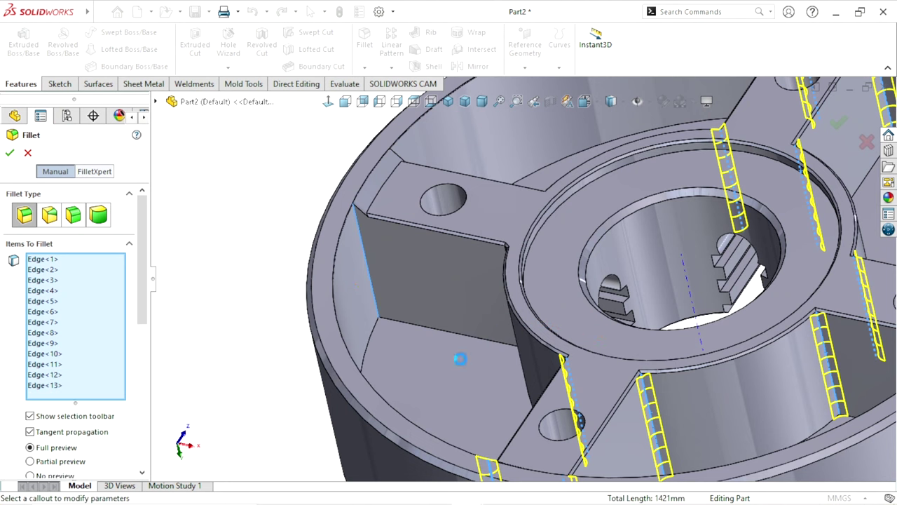
{"action": "middle_click_drag", "start_coordinate": [461, 357], "coordinate": [479, 343]}
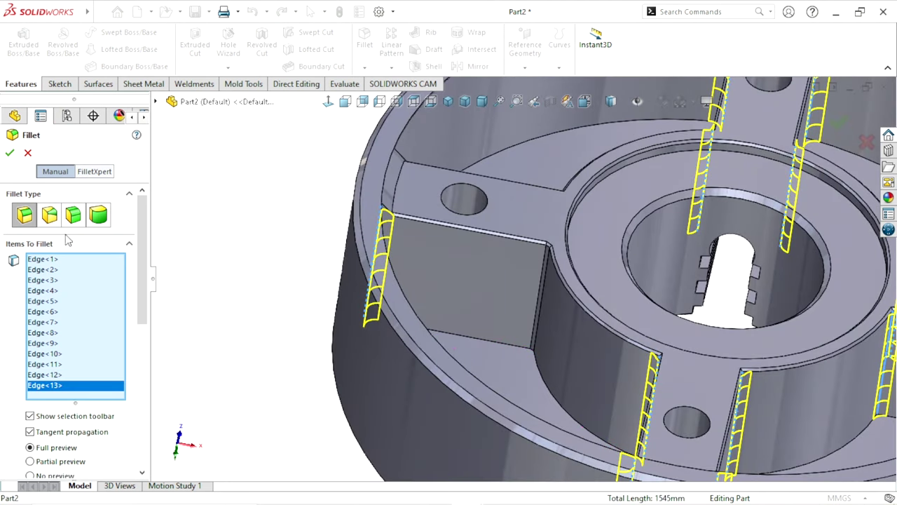
Apply the 10mm fillet to the spoke-to-pocket edges and orbit to inspect the hub.
{"action": "left_click", "coordinate": [11, 152]}
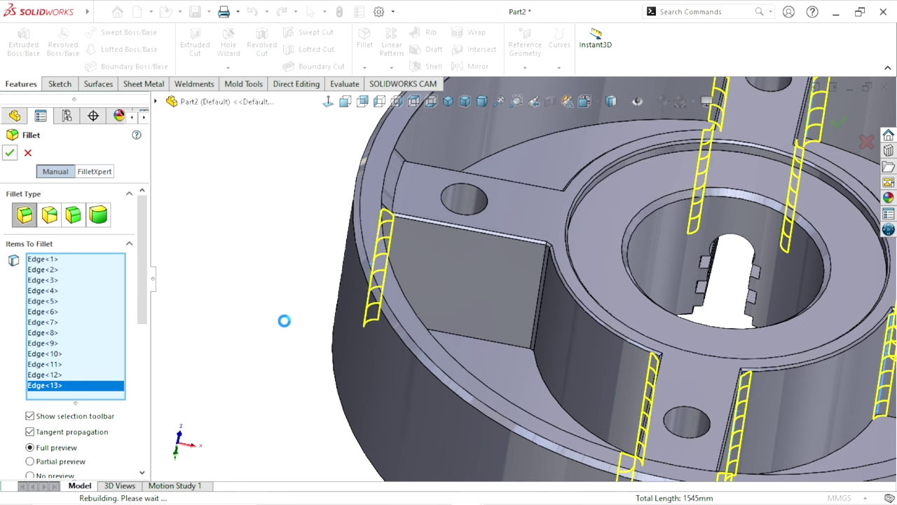
{"action": "scroll", "coordinate": [577, 324], "scroll_direction": "down", "scroll_amount": 5}
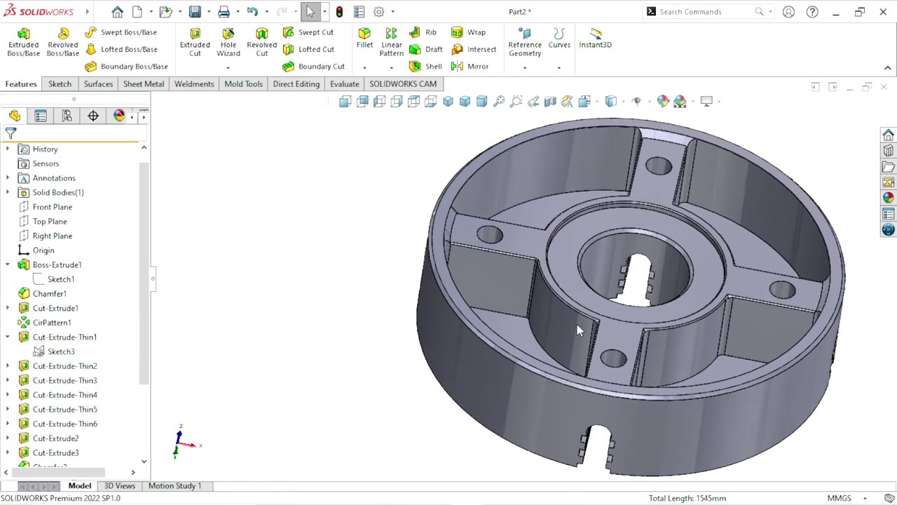
{"action": "scroll", "coordinate": [577, 324], "scroll_direction": "up", "scroll_amount": 5}
{"action": "mouse_move", "coordinate": [577, 324]}
{"action": "middle_mouse_down"}
{"action": "mouse_move", "coordinate": [609, 322]}
{"action": "mouse_move", "coordinate": [532, 300]}
{"action": "middle_mouse_up"}
{"action": "scroll", "coordinate": [532, 300], "scroll_direction": "down", "scroll_amount": 3}
{"action": "scroll", "coordinate": [531, 300], "scroll_direction": "up", "scroll_amount": 3}
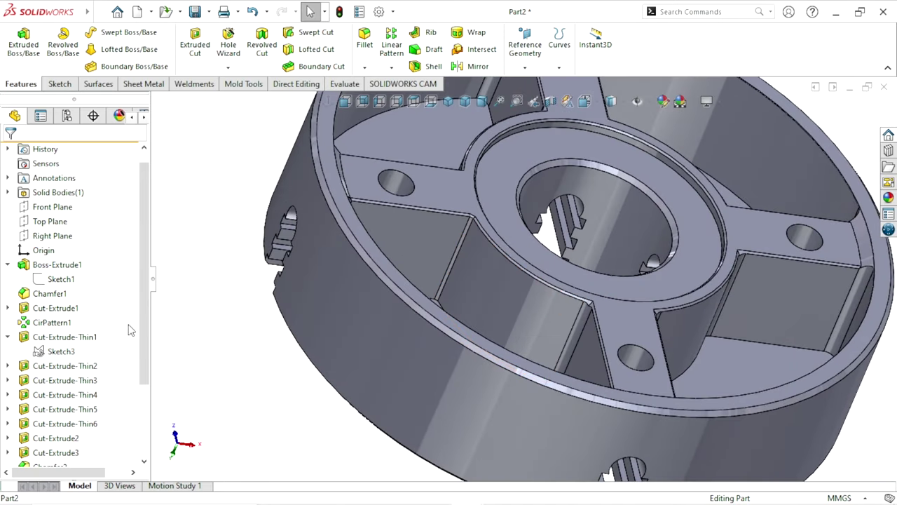
{"action": "left_click_drag", "start_coordinate": [144, 273], "coordinate": [145, 346]}
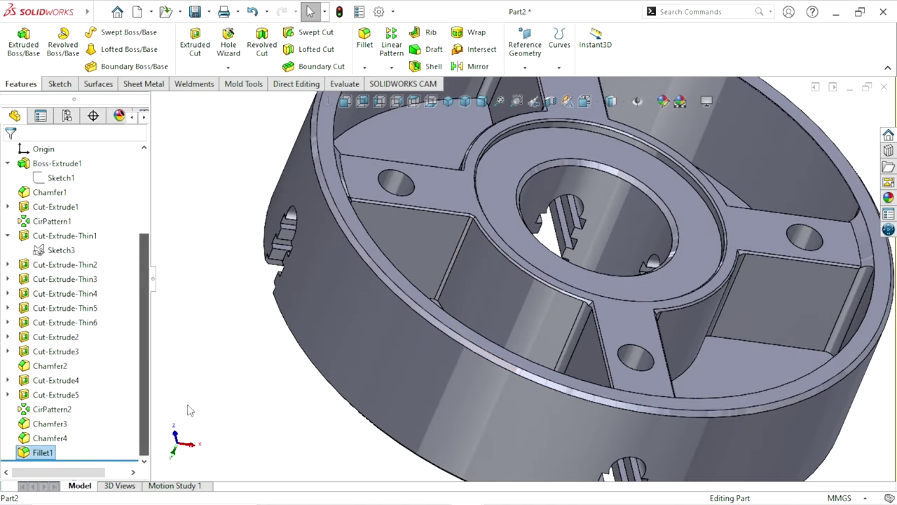
Edit Chamfer3 to drop one vertical pocket edge from the 2mm × 45° chamfer.
{"action": "left_click", "coordinate": [68, 438]}
{"action": "left_click", "coordinate": [49, 423]}
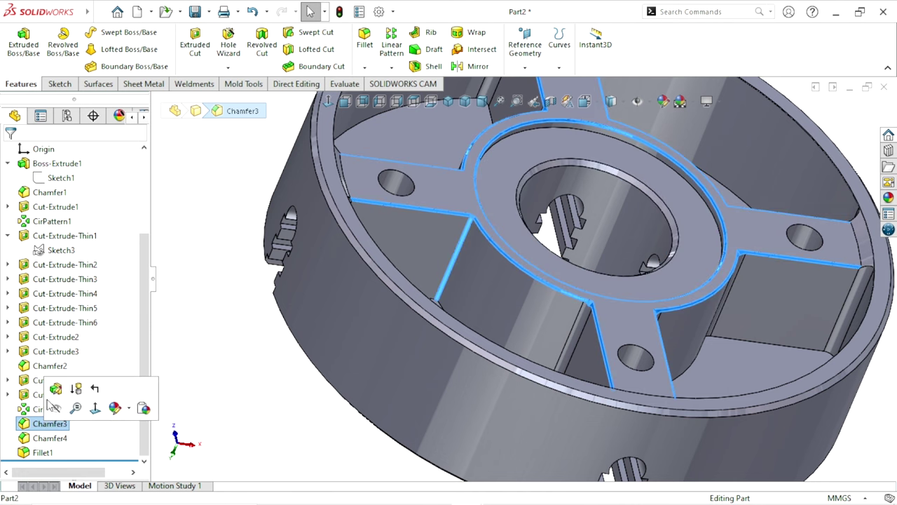
{"action": "left_click", "coordinate": [55, 390]}
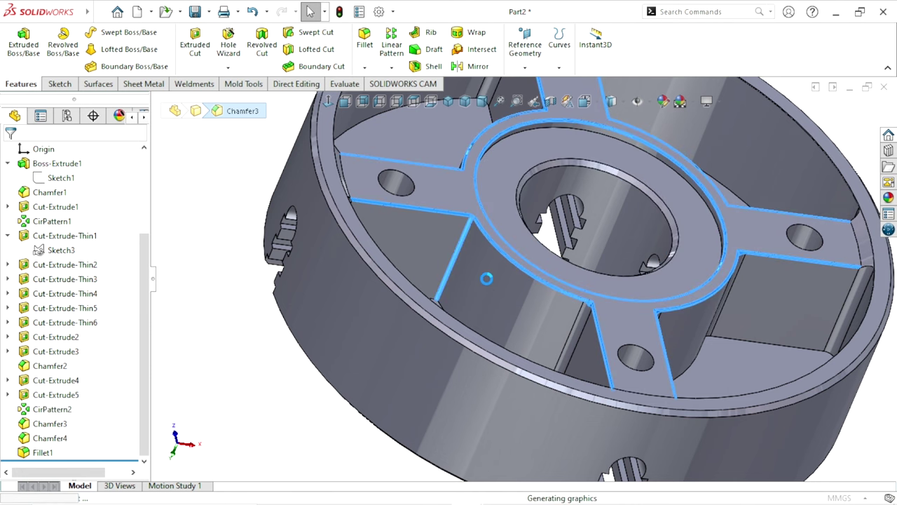
{"action": "scroll", "coordinate": [484, 269], "scroll_direction": "down", "scroll_amount": 3}
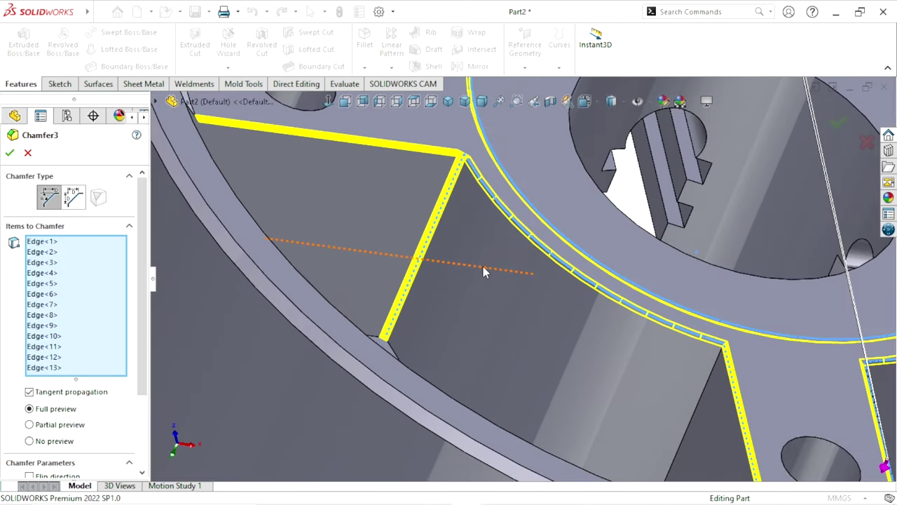
{"action": "left_click", "coordinate": [447, 203]}
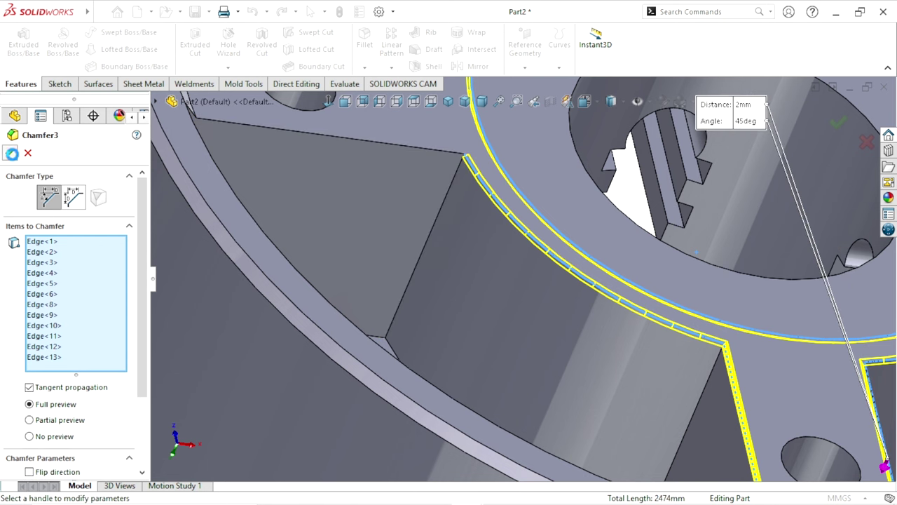
{"action": "key", "text": "Return"}
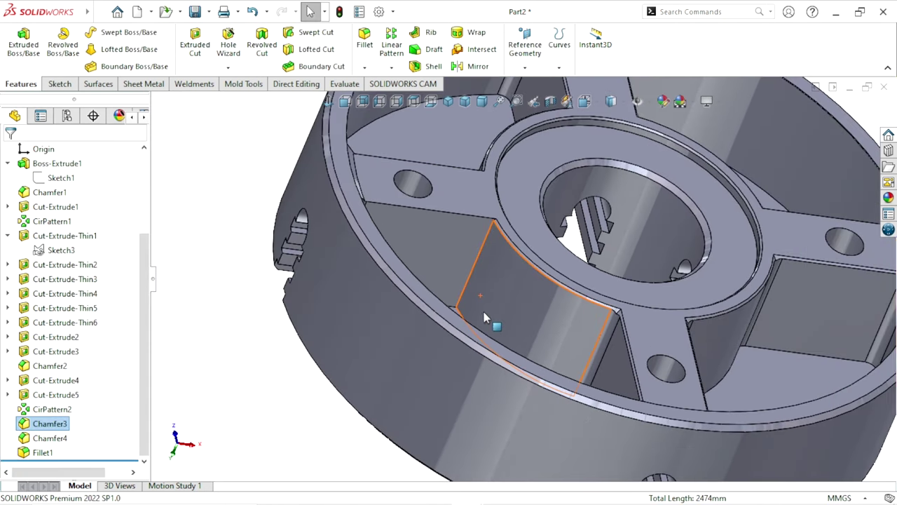
Check the pocket face head-on, then add the pocket wall's top edge to Chamfer3.
{"action": "left_click", "coordinate": [483, 317]}
{"action": "key", "text": "ctrl+8"}
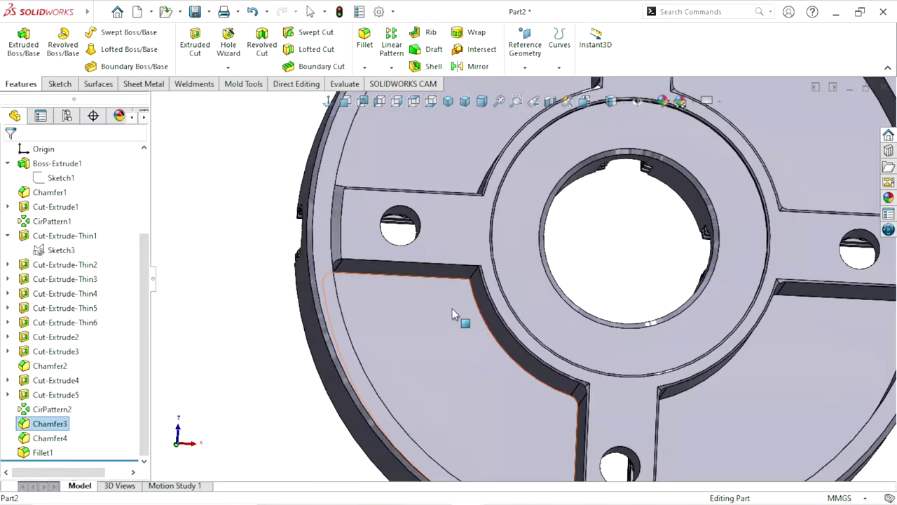
{"action": "key", "text": "ctrl+7"}
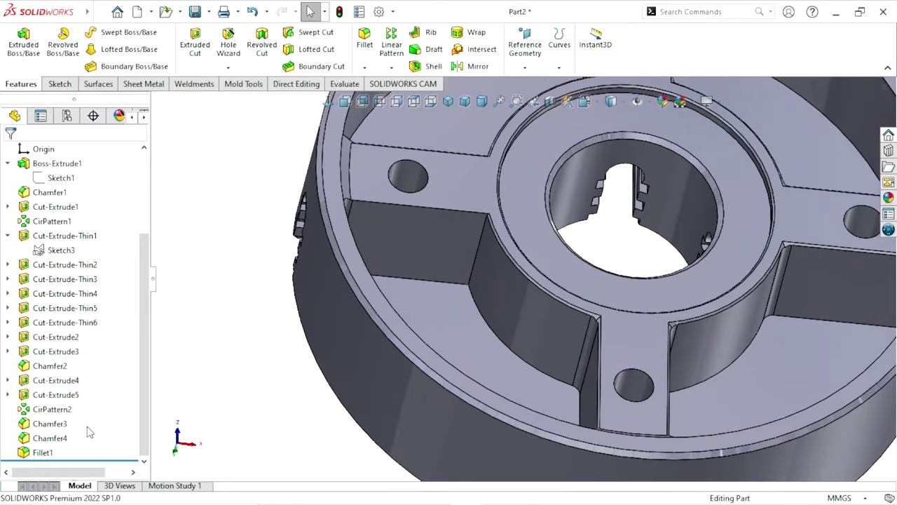
{"action": "left_click", "coordinate": [56, 423]}
{"action": "left_click", "coordinate": [63, 386]}
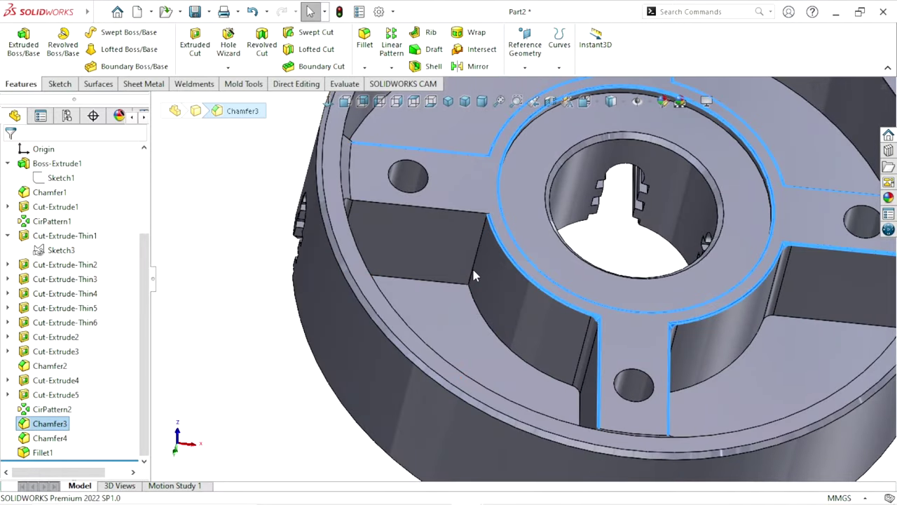
{"action": "scroll", "coordinate": [483, 219], "scroll_direction": "down", "scroll_amount": 5}
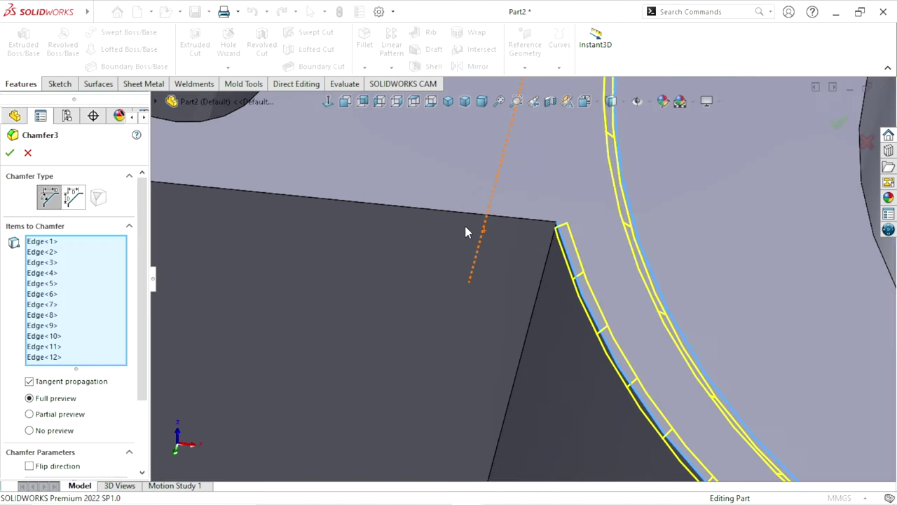
{"action": "left_click", "coordinate": [493, 222]}
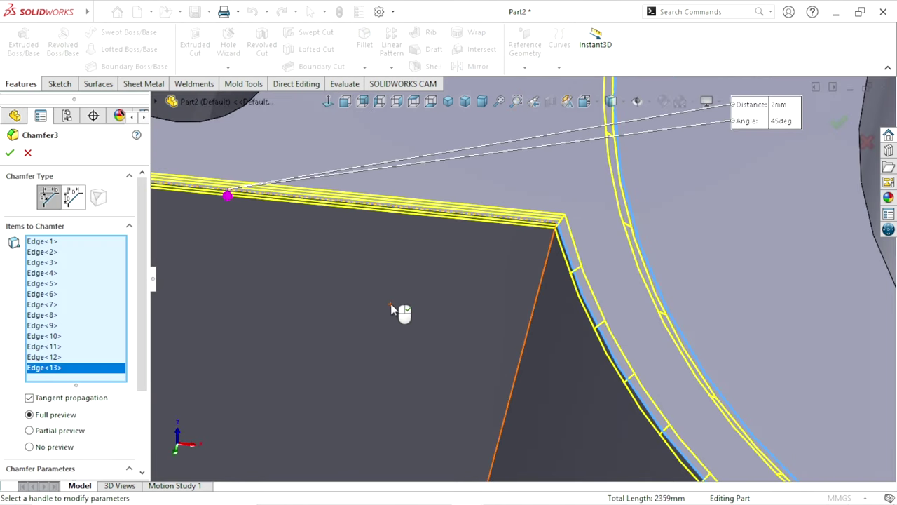
{"action": "scroll", "coordinate": [246, 323], "scroll_direction": "up", "scroll_amount": 5}
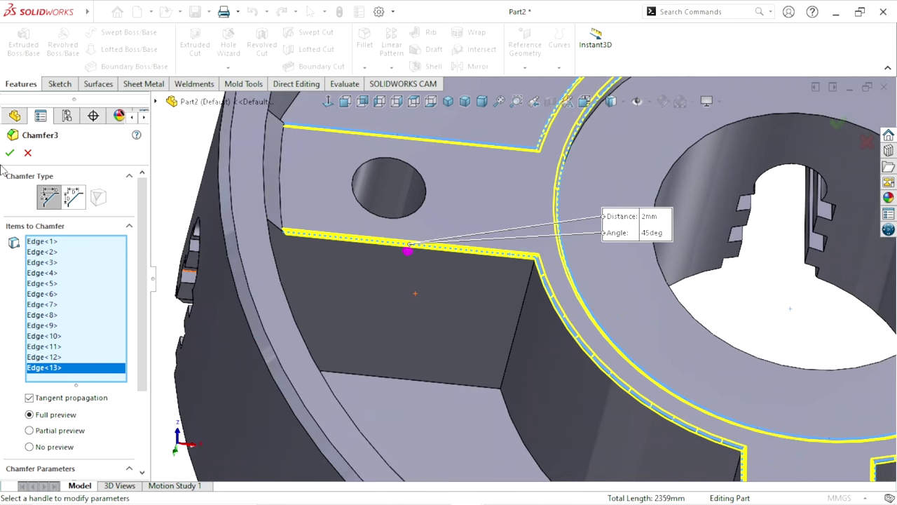
{"action": "key", "text": "Return"}
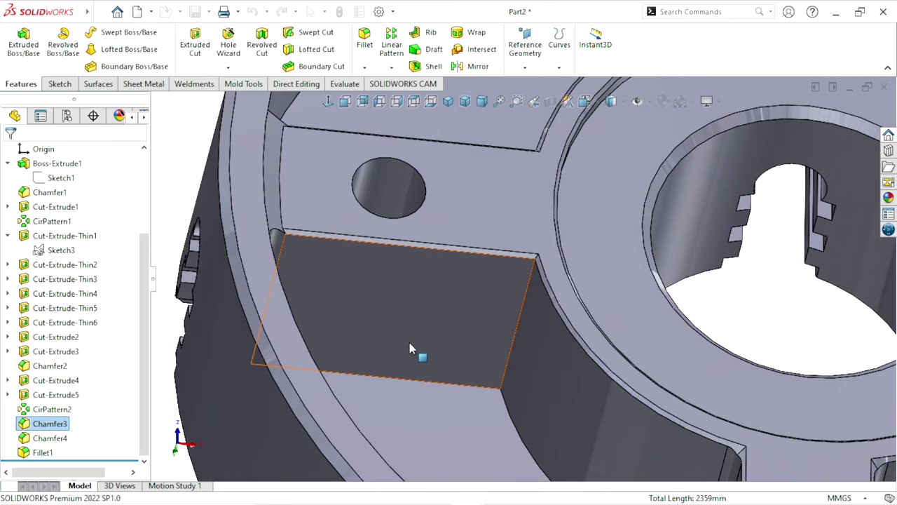
{"action": "scroll", "coordinate": [435, 357], "scroll_direction": "up", "scroll_amount": 3}
{"action": "scroll", "coordinate": [458, 363], "scroll_direction": "up", "scroll_amount": 3}
Add one more spoke-to-pocket edge to Fillet1, bringing it to 14 edges.
{"action": "left_click", "coordinate": [42, 452]}
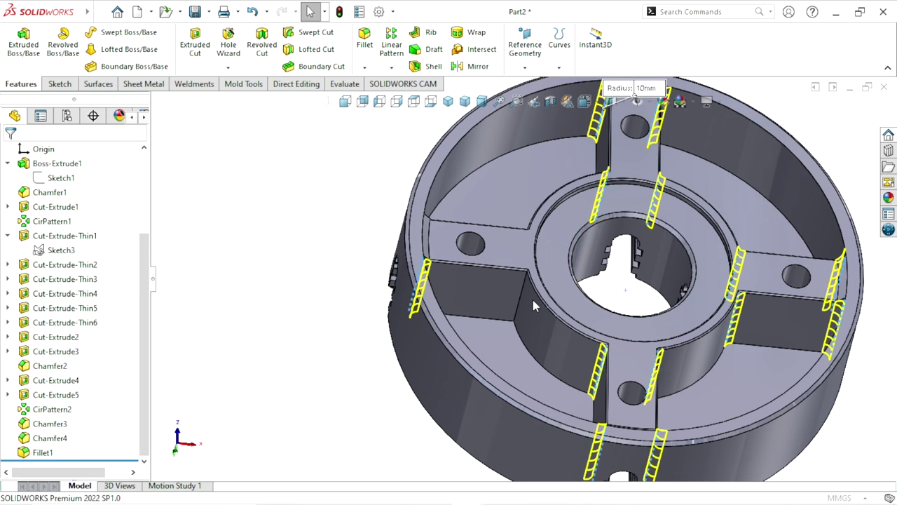
{"action": "scroll", "coordinate": [531, 300], "scroll_direction": "down", "scroll_amount": 3}
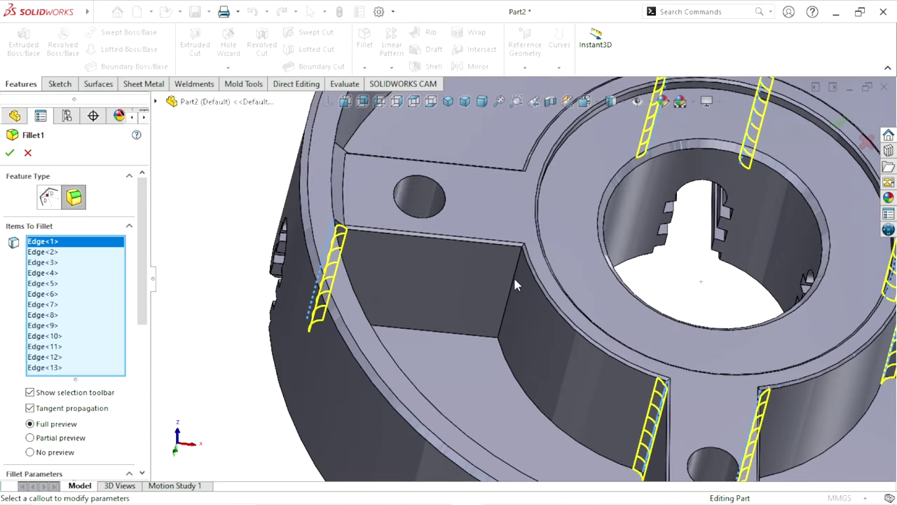
{"action": "left_click", "coordinate": [518, 277]}
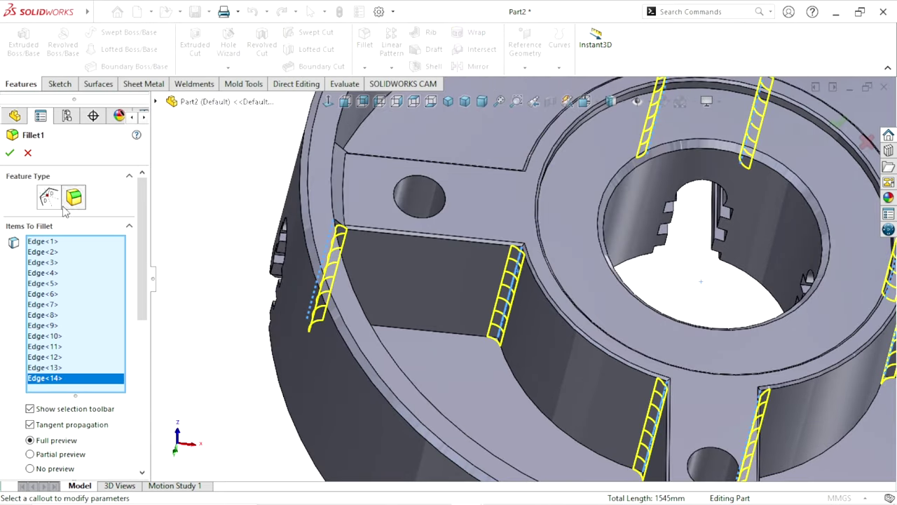
{"action": "left_click", "coordinate": [9, 154]}
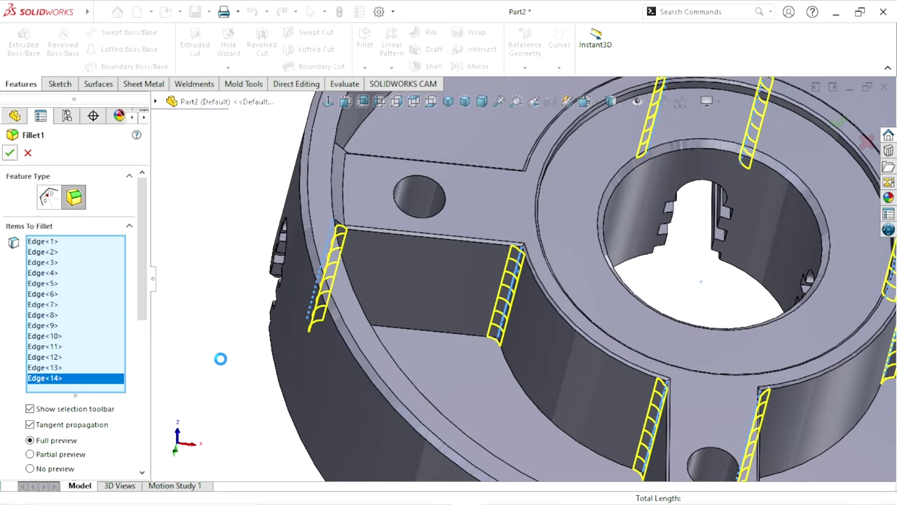
Zoom out and orbit so the pocketed face with four spokes faces the viewer.
{"action": "scroll", "coordinate": [587, 367], "scroll_direction": "up", "scroll_amount": 3}
{"action": "scroll", "coordinate": [587, 367], "scroll_direction": "up", "scroll_amount": 2}
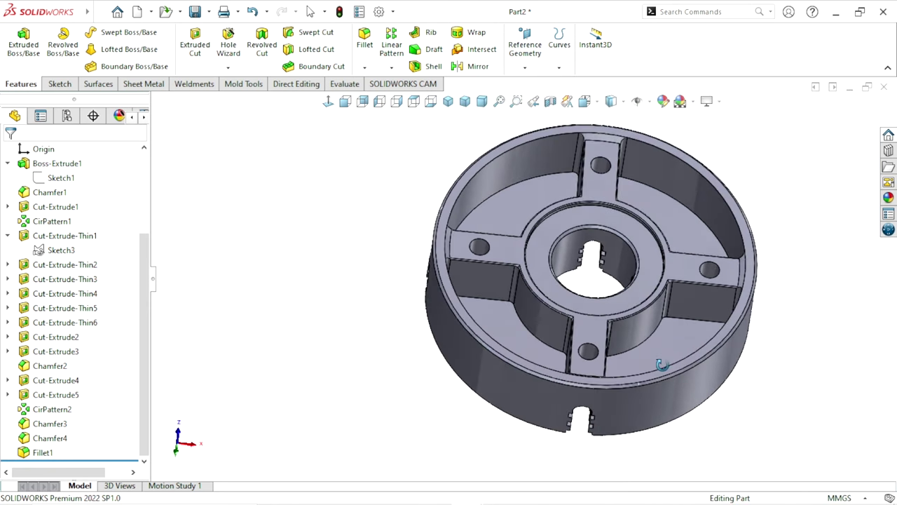
{"action": "mouse_move", "coordinate": [611, 378]}
{"action": "middle_mouse_down"}
{"action": "mouse_move", "coordinate": [559, 288]}
{"action": "mouse_move", "coordinate": [750, 375]}
{"action": "middle_mouse_up"}
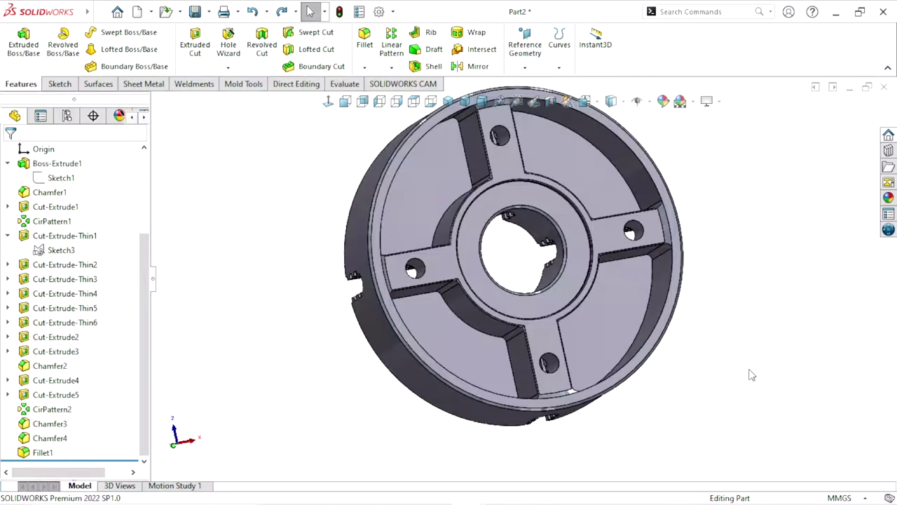
Sketch a vertical centerline and a diagonal construction line to the rim on the upper-left pocket floor.
{"action": "left_click", "coordinate": [423, 213]}
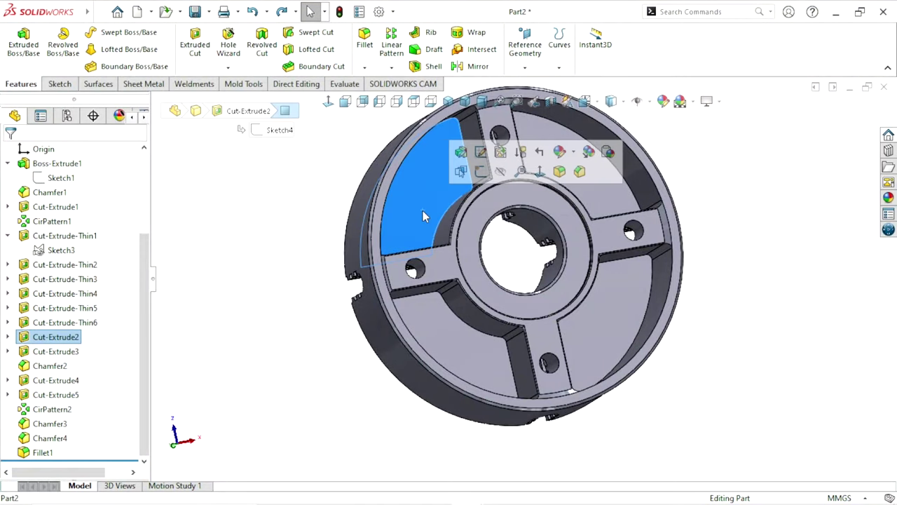
{"action": "left_click", "coordinate": [481, 173]}
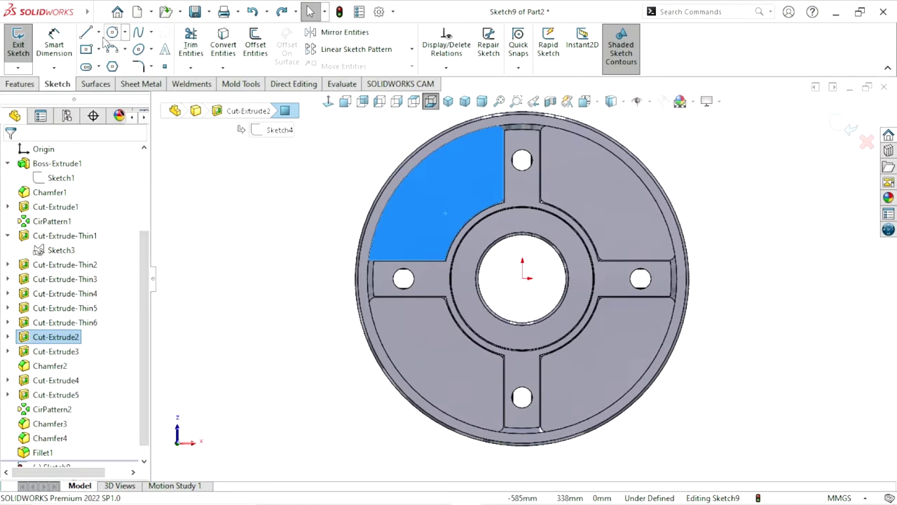
{"action": "left_click", "coordinate": [98, 32]}
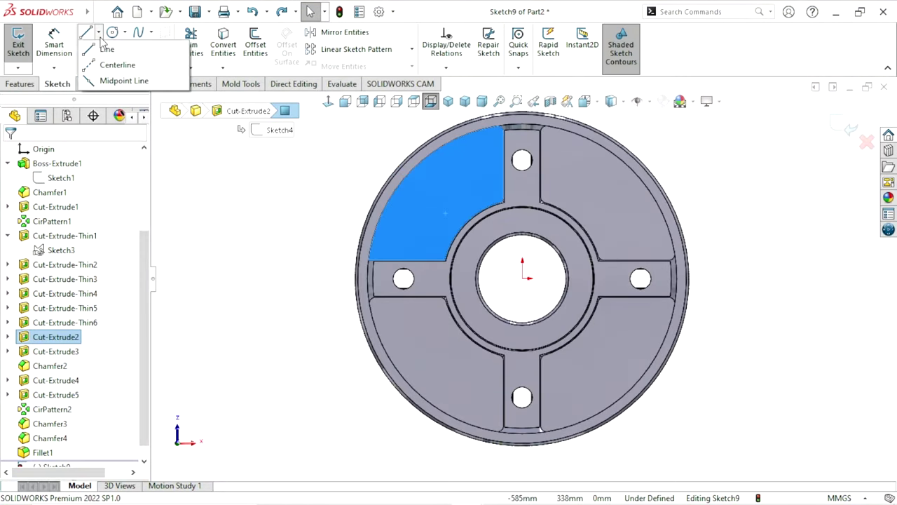
{"action": "left_click", "coordinate": [523, 112]}
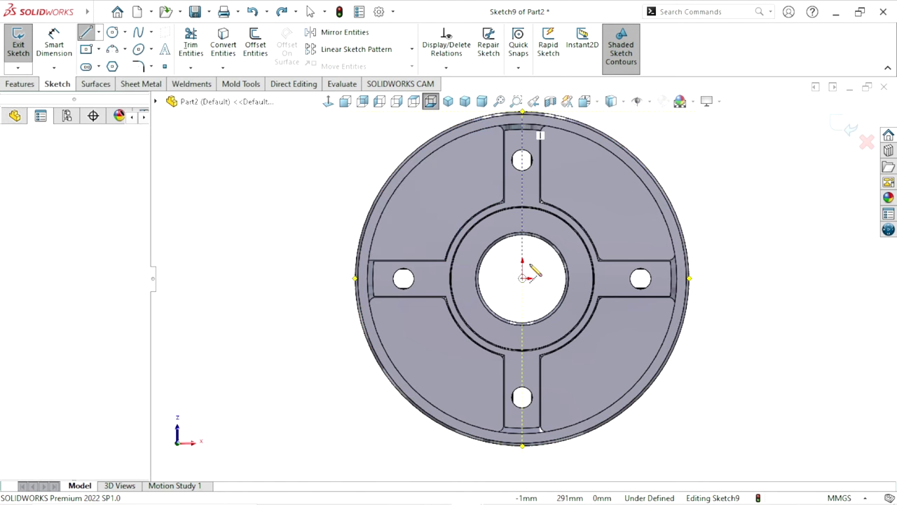
{"action": "left_click", "coordinate": [523, 278]}
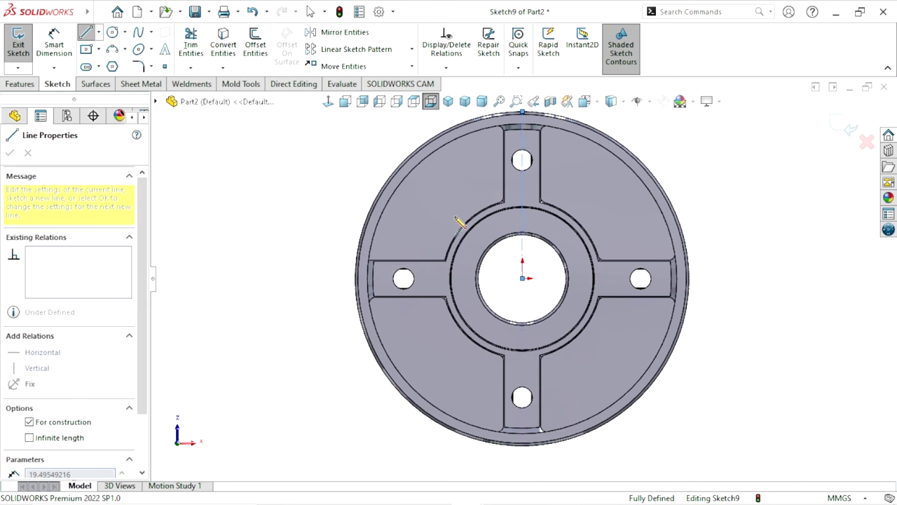
{"action": "left_click", "coordinate": [412, 173]}
{"action": "right_click", "coordinate": [326, 180]}
{"action": "left_click", "coordinate": [364, 203]}
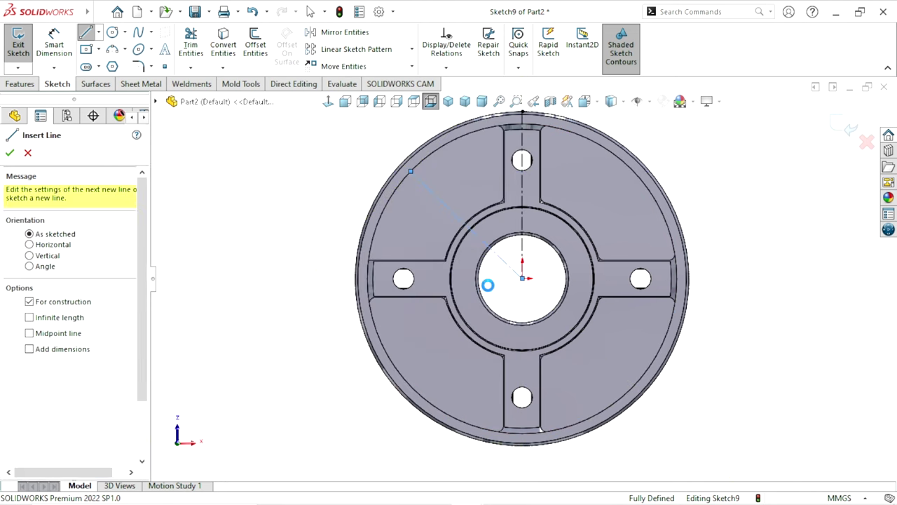
{"action": "key", "text": "Escape"}
Delete the relation locking the diagonal line's rim end point after a conflicting angle dimension.
{"action": "key", "text": "f"}
{"action": "scroll", "coordinate": [546, 220], "scroll_direction": "down", "scroll_amount": 3}
{"action": "scroll", "coordinate": [601, 213], "scroll_direction": "down", "scroll_amount": 1}
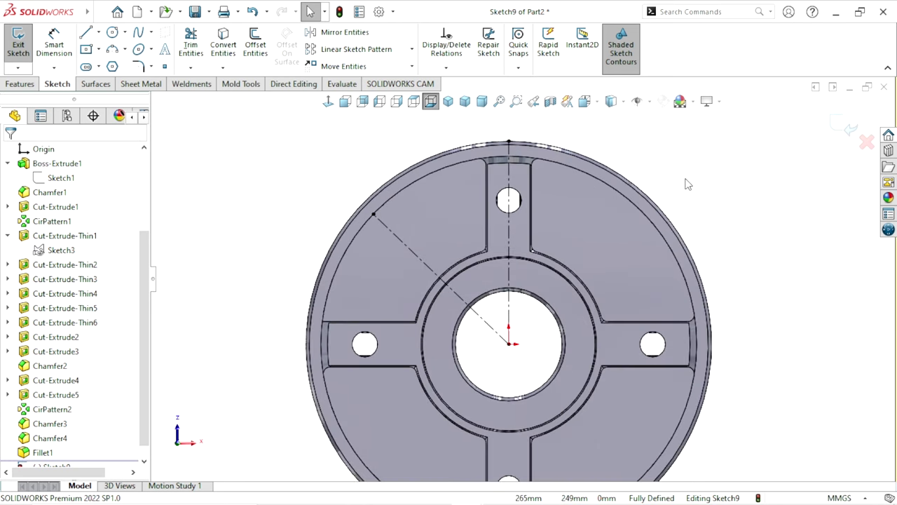
{"action": "left_click", "coordinate": [49, 59]}
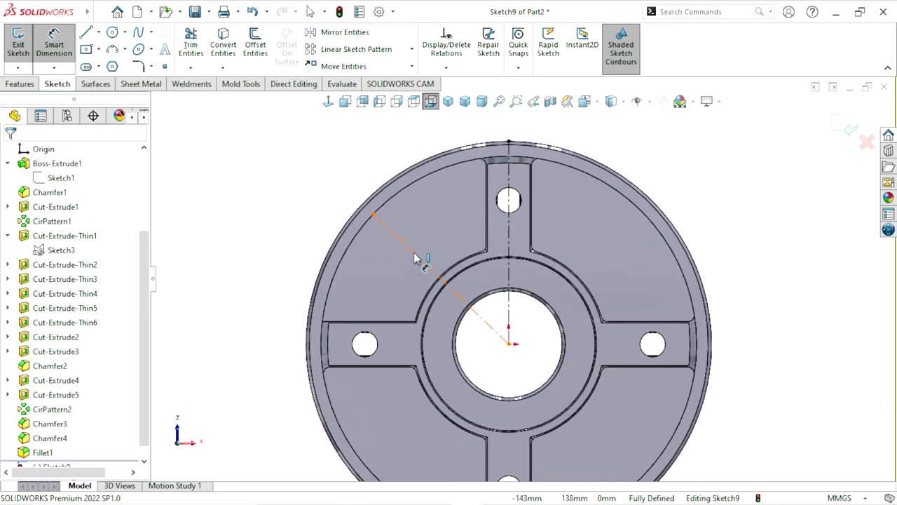
{"action": "left_click", "coordinate": [468, 305]}
{"action": "left_click", "coordinate": [509, 235]}
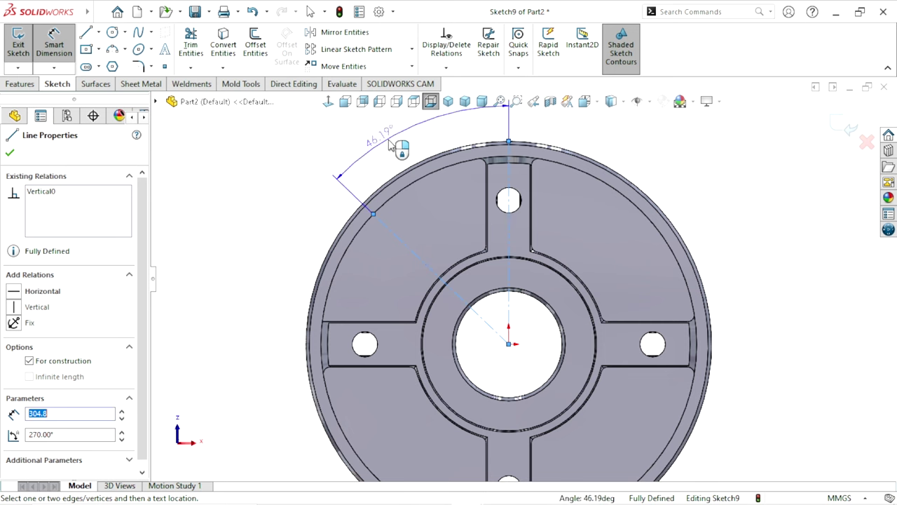
{"action": "left_click", "coordinate": [408, 144]}
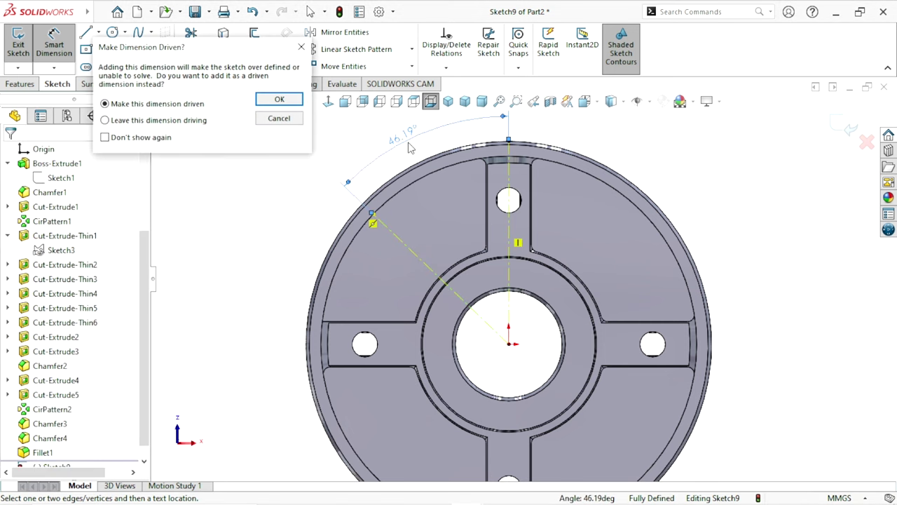
{"action": "left_click", "coordinate": [279, 119]}
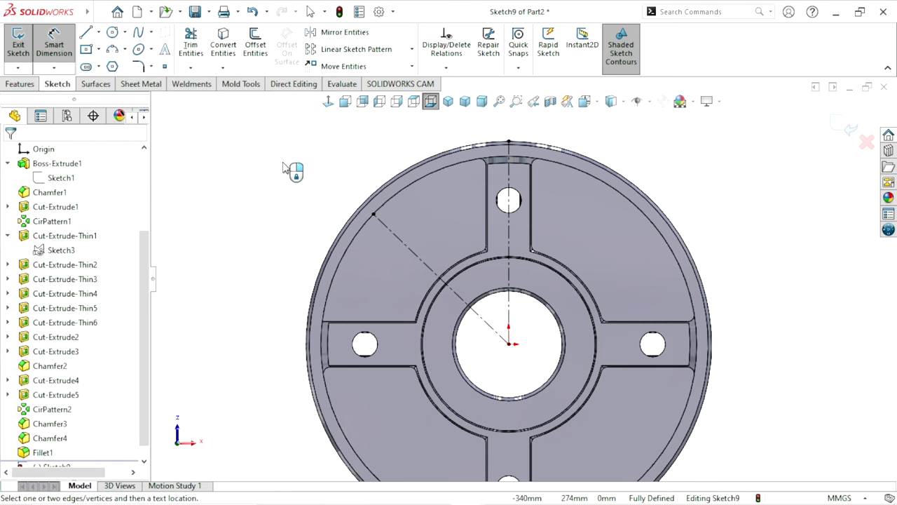
{"action": "key", "text": "Escape"}
{"action": "left_click", "coordinate": [374, 214]}
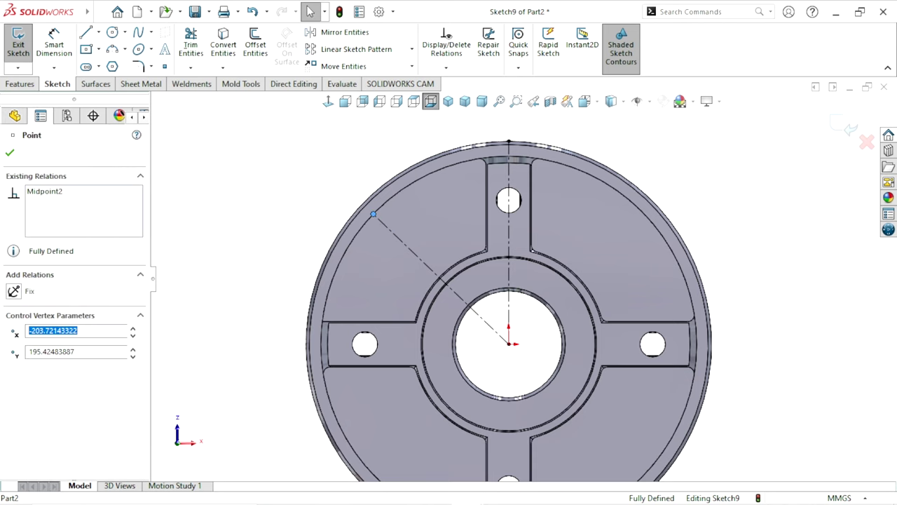
{"action": "left_click", "coordinate": [377, 224]}
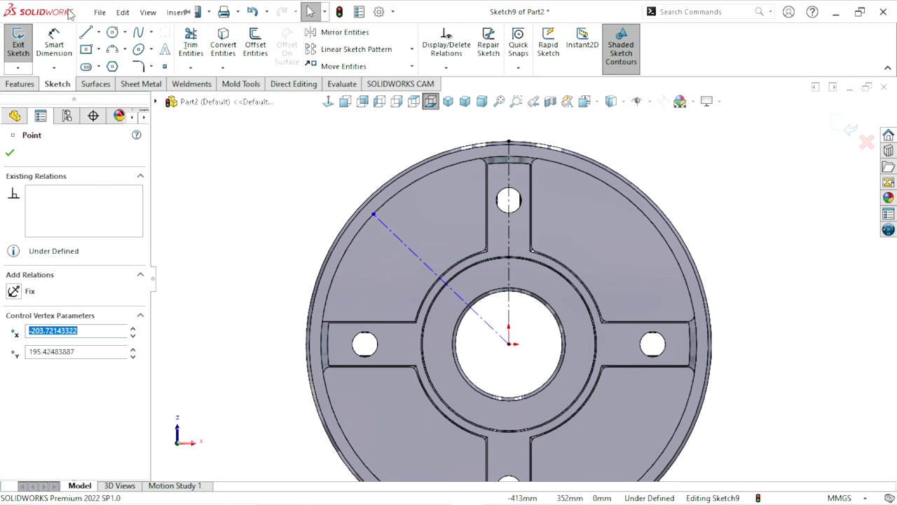
Dimension the angle between the diagonal line and vertical centerline to 45°.
{"action": "left_click", "coordinate": [54, 46]}
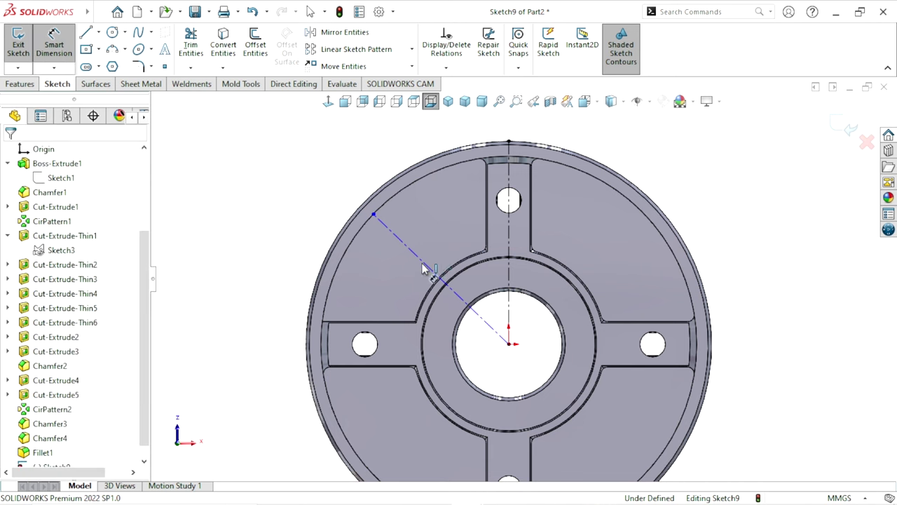
{"action": "left_click", "coordinate": [440, 274]}
{"action": "left_click", "coordinate": [511, 242]}
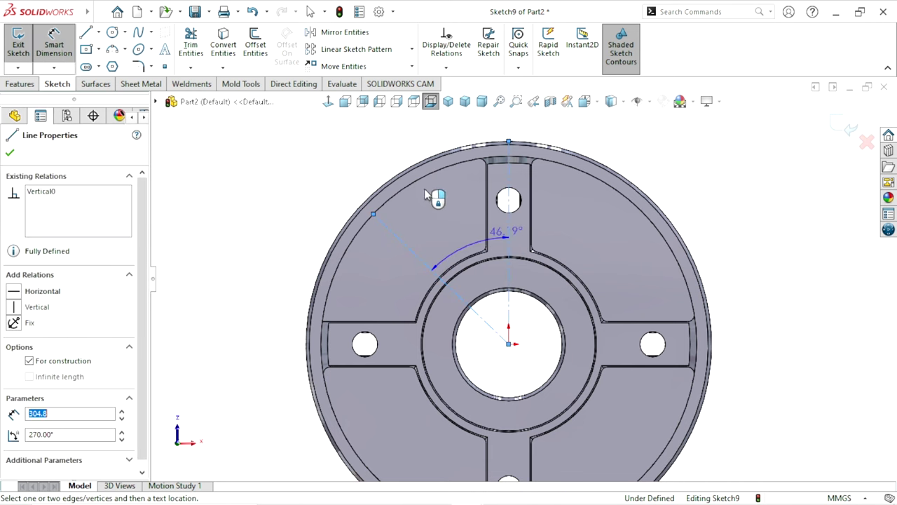
{"action": "left_click", "coordinate": [424, 183]}
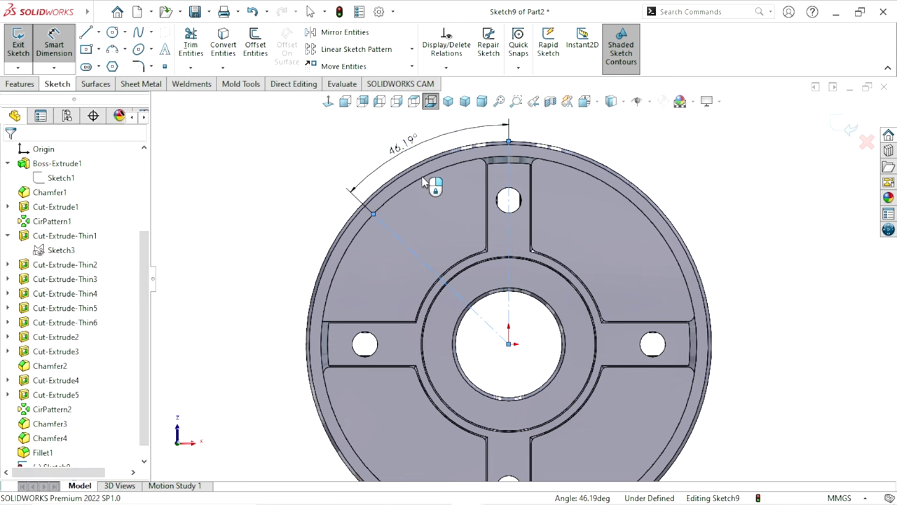
{"action": "type", "text": "45"}
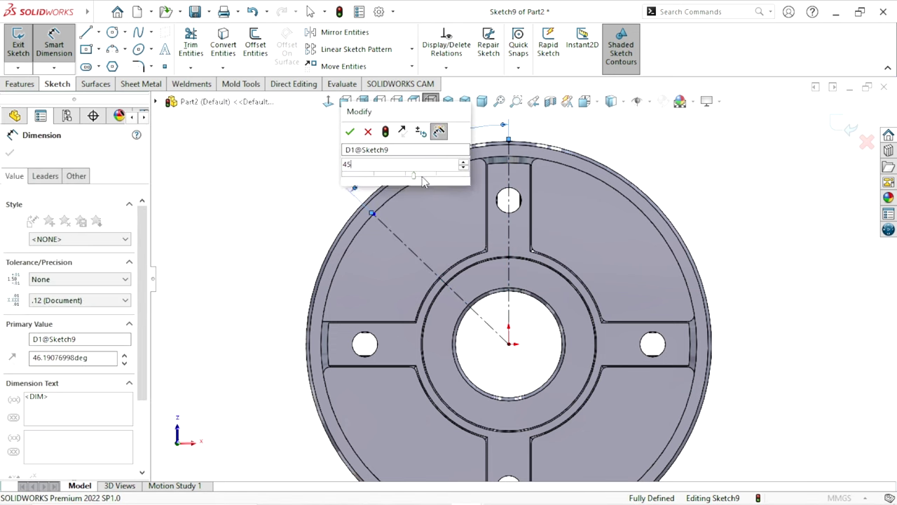
{"action": "key", "text": "Escape"}
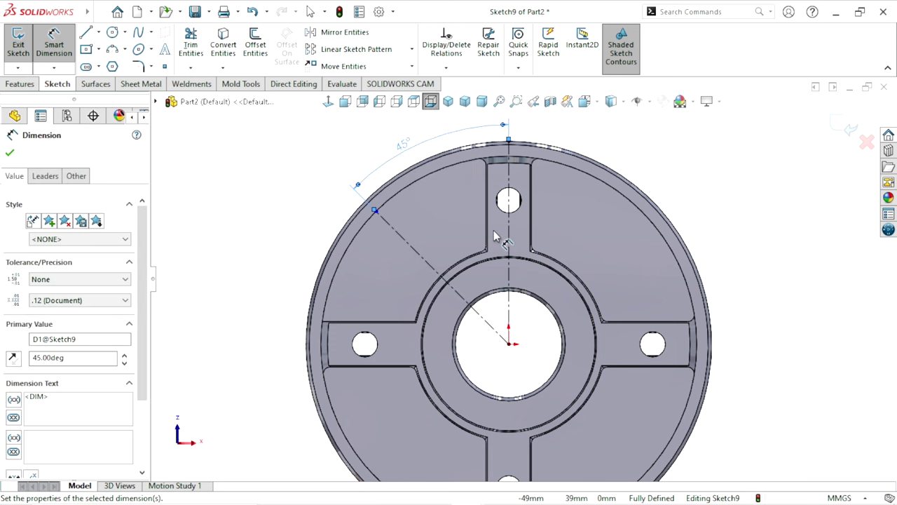
{"action": "scroll", "coordinate": [450, 293], "scroll_direction": "up", "scroll_amount": 3}
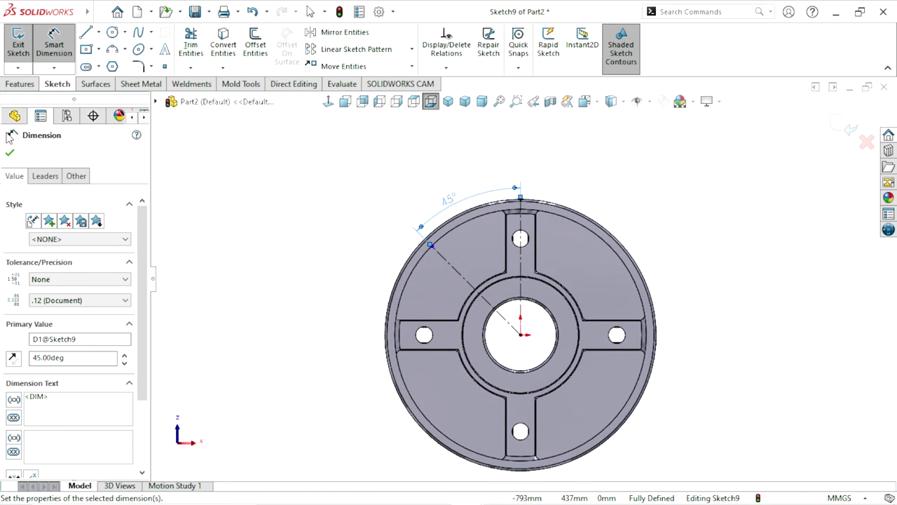
{"action": "left_click", "coordinate": [9, 155]}
{"action": "left_click", "coordinate": [100, 49]}
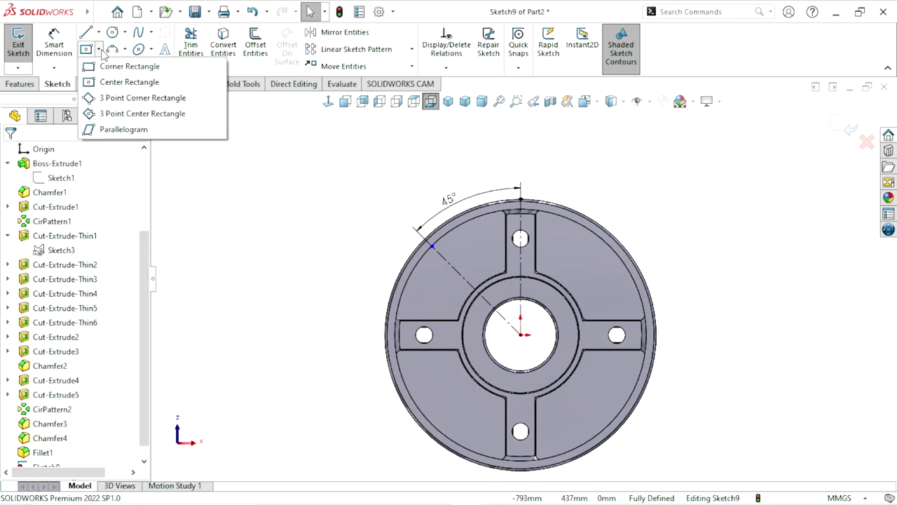
Draw a three-point corner rectangle along the 45° construction line from its rim end.
{"action": "left_click", "coordinate": [110, 100]}
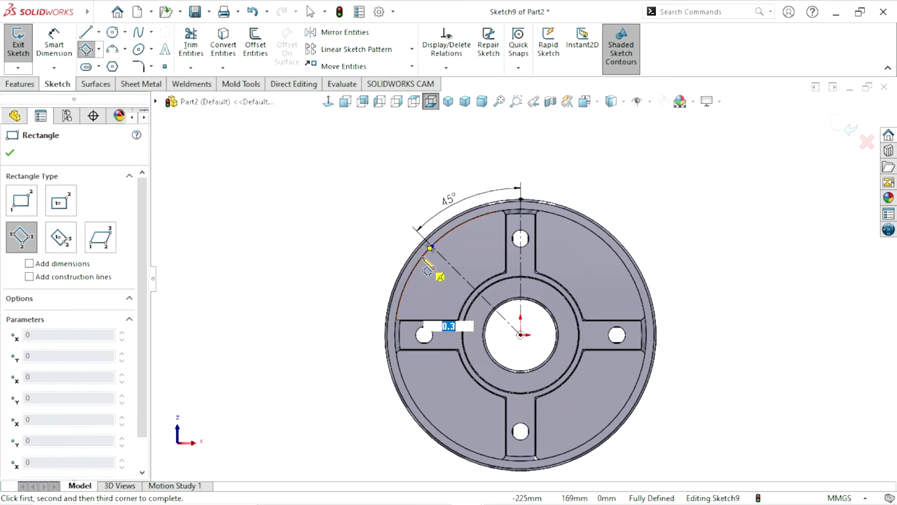
{"action": "left_click", "coordinate": [427, 256]}
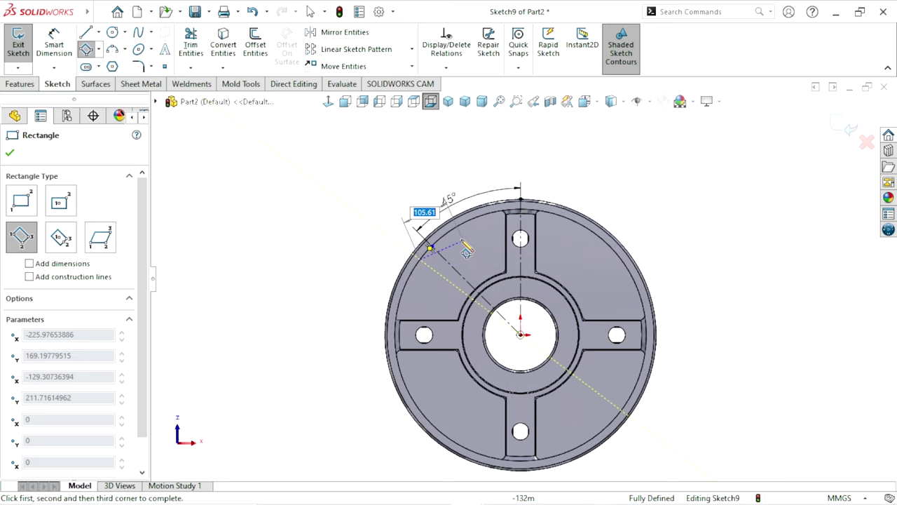
{"action": "left_click", "coordinate": [458, 299]}
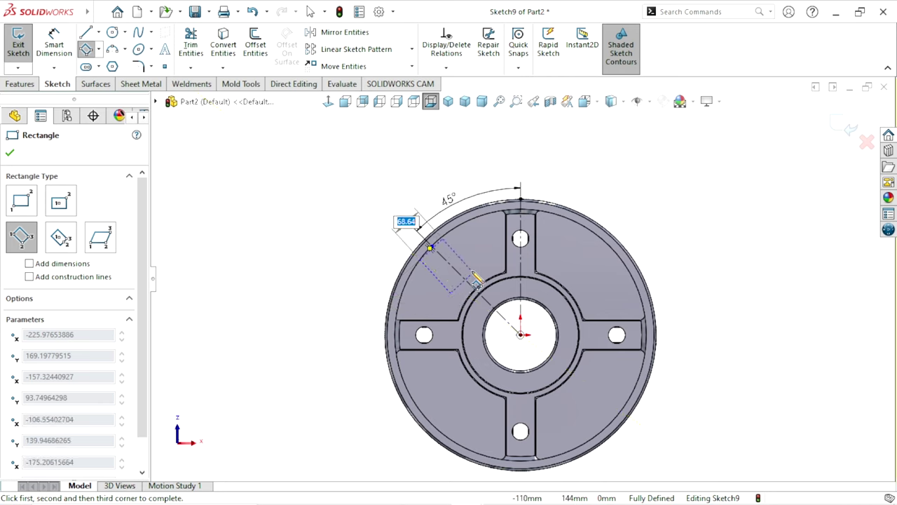
{"action": "left_click", "coordinate": [476, 279]}
{"action": "right_click", "coordinate": [311, 254]}
{"action": "left_click", "coordinate": [326, 257]}
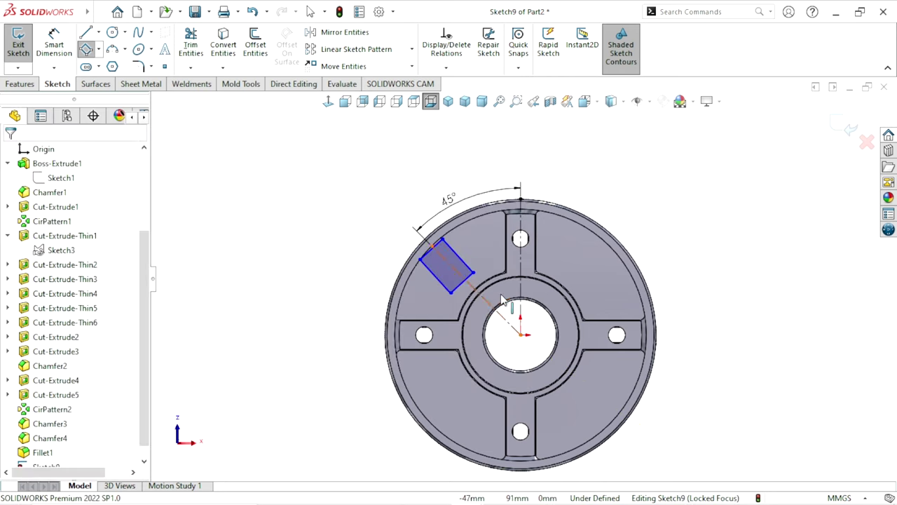
Make the rectangle's two long sides symmetric about the diagonal construction line.
{"action": "scroll", "coordinate": [493, 291], "scroll_direction": "down", "scroll_amount": 3}
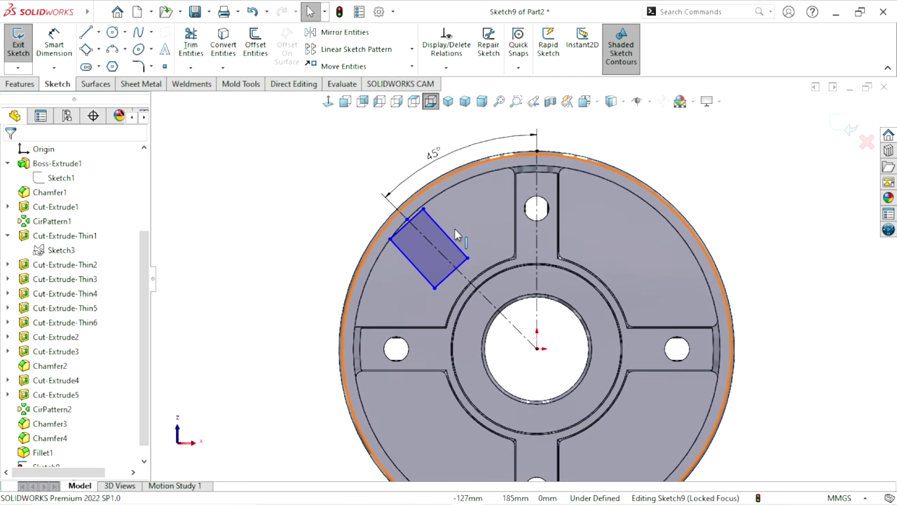
{"action": "scroll", "coordinate": [456, 230], "scroll_direction": "down", "scroll_amount": 2}
{"action": "left_click", "coordinate": [474, 250]}
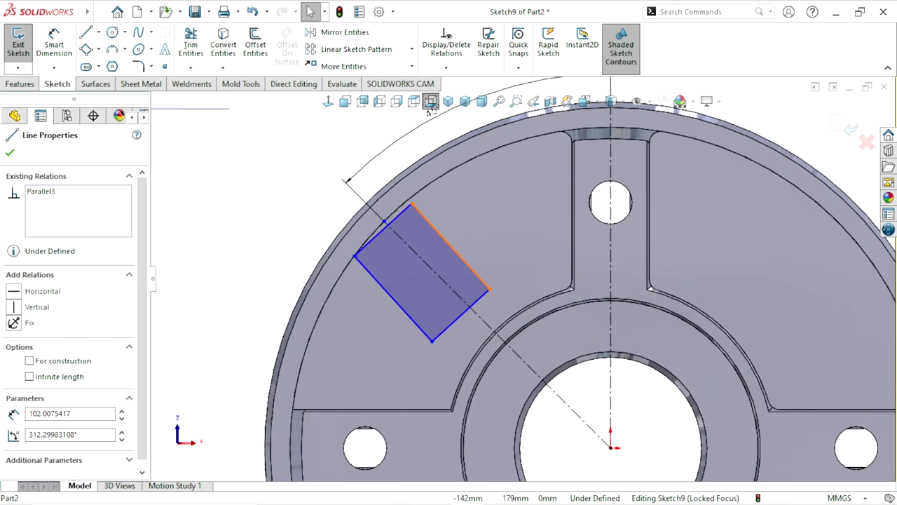
{"action": "left_click", "coordinate": [395, 306], "text": "ctrl"}
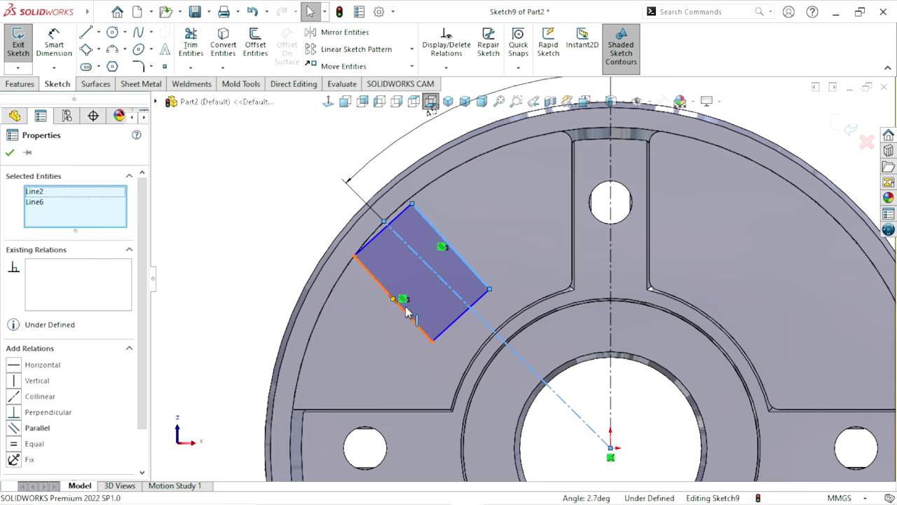
{"action": "left_click", "coordinate": [408, 312], "text": "ctrl"}
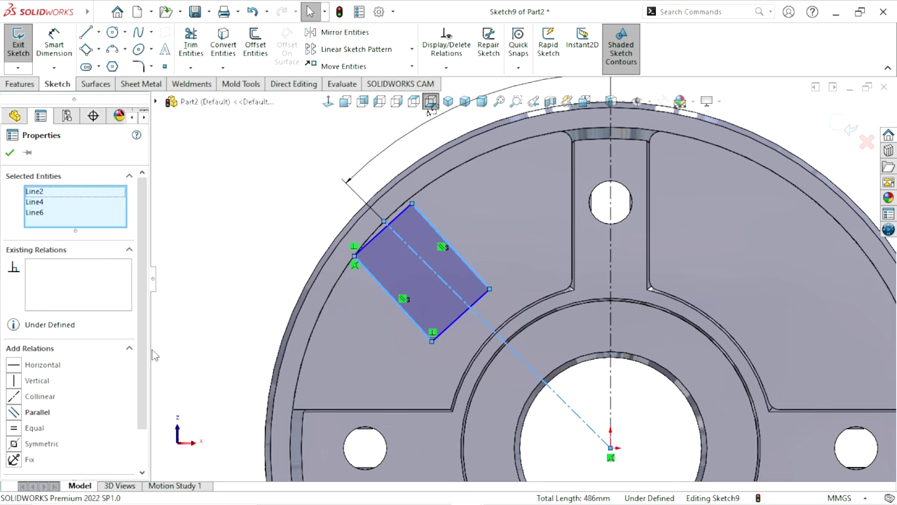
{"action": "scroll", "coordinate": [76, 410], "scroll_direction": "down", "scroll_amount": 1}
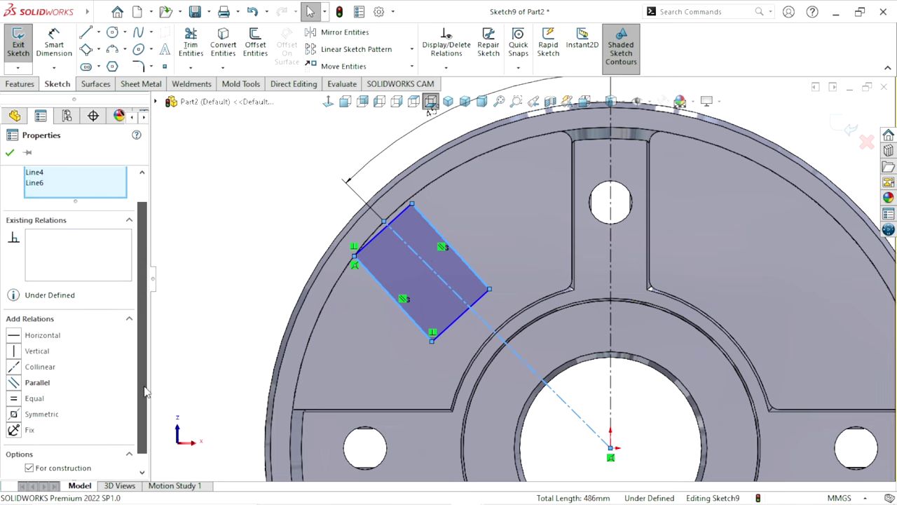
{"action": "left_click", "coordinate": [18, 419]}
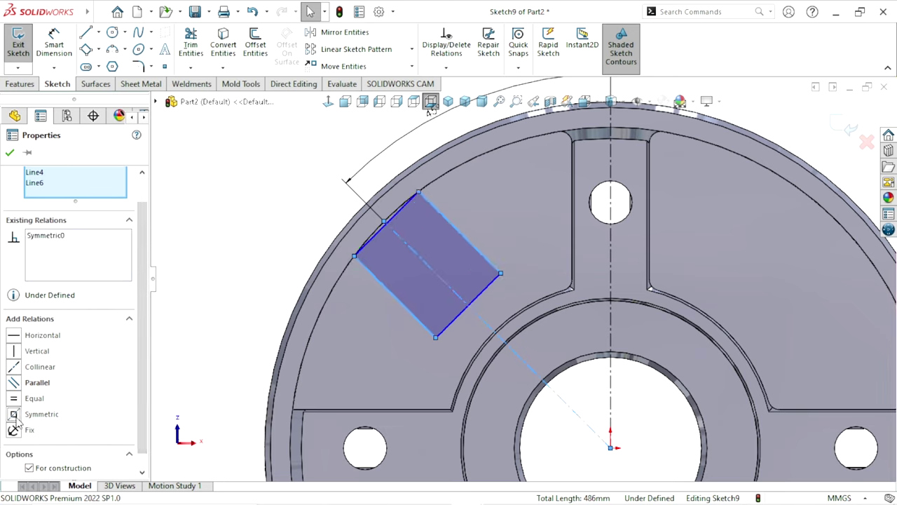
{"action": "left_click", "coordinate": [9, 153]}
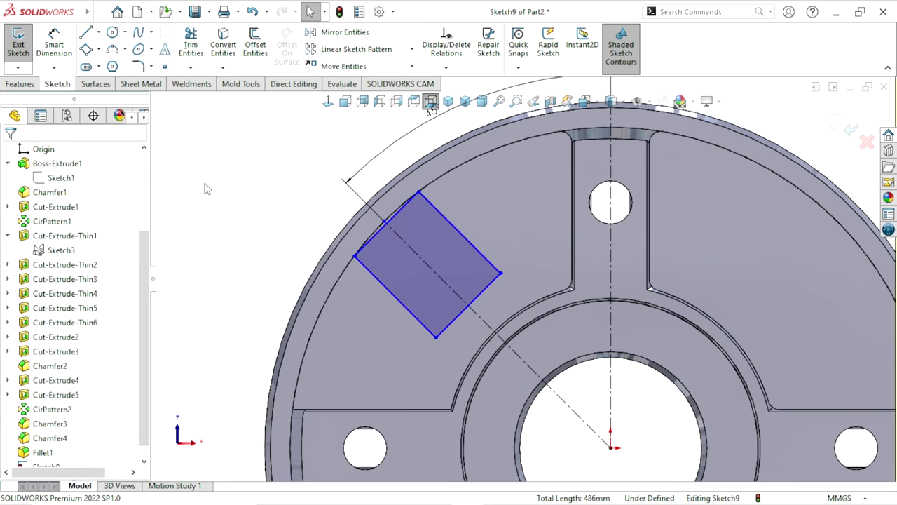
{"action": "scroll", "coordinate": [320, 296], "scroll_direction": "up", "scroll_amount": 2}
Drag the rectangle's corners out to the outer rim and in to the inner ring.
{"action": "scroll", "coordinate": [459, 276], "scroll_direction": "down", "scroll_amount": 5}
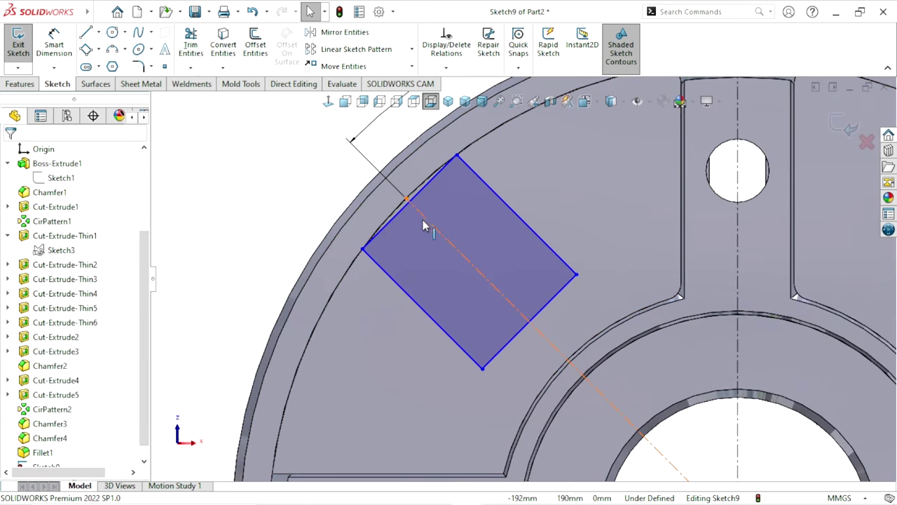
{"action": "left_click_drag", "start_coordinate": [388, 203], "coordinate": [359, 275]}
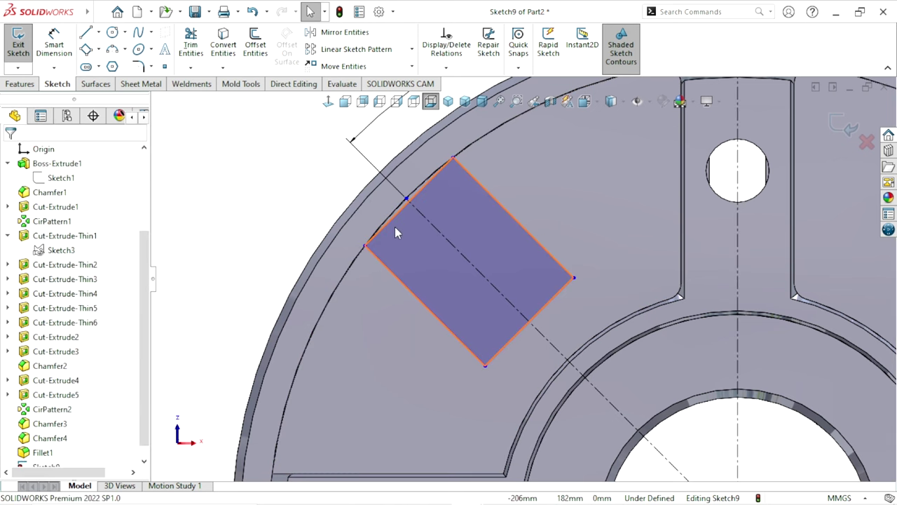
{"action": "left_click_drag", "start_coordinate": [380, 246], "coordinate": [367, 256]}
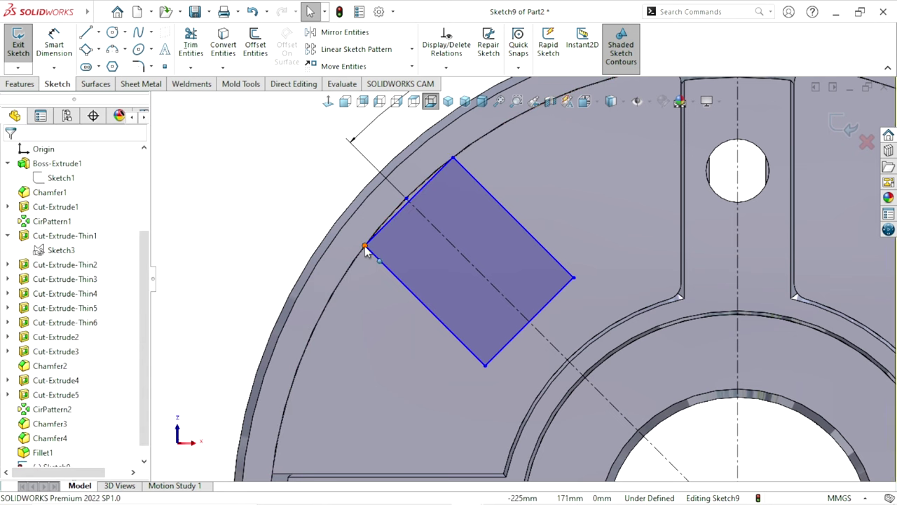
{"action": "left_click_drag", "start_coordinate": [364, 247], "coordinate": [353, 234]}
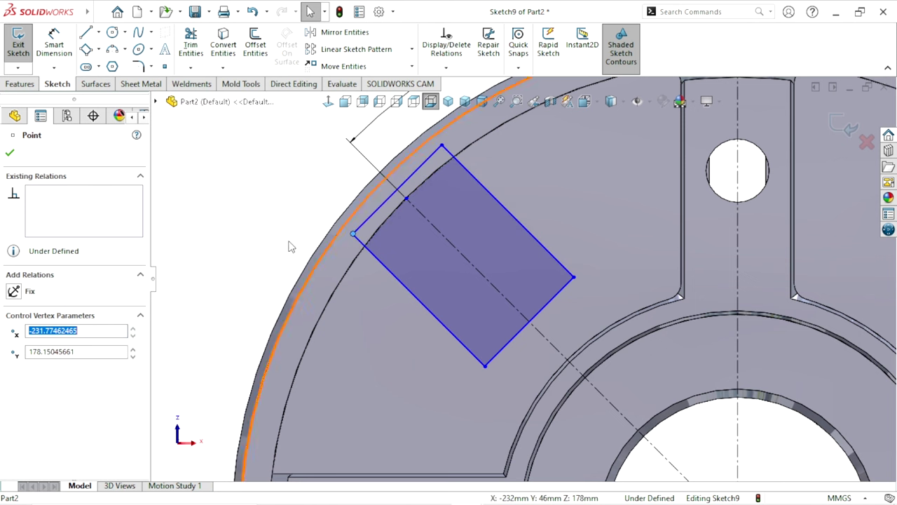
{"action": "left_click_drag", "start_coordinate": [490, 371], "coordinate": [536, 409]}
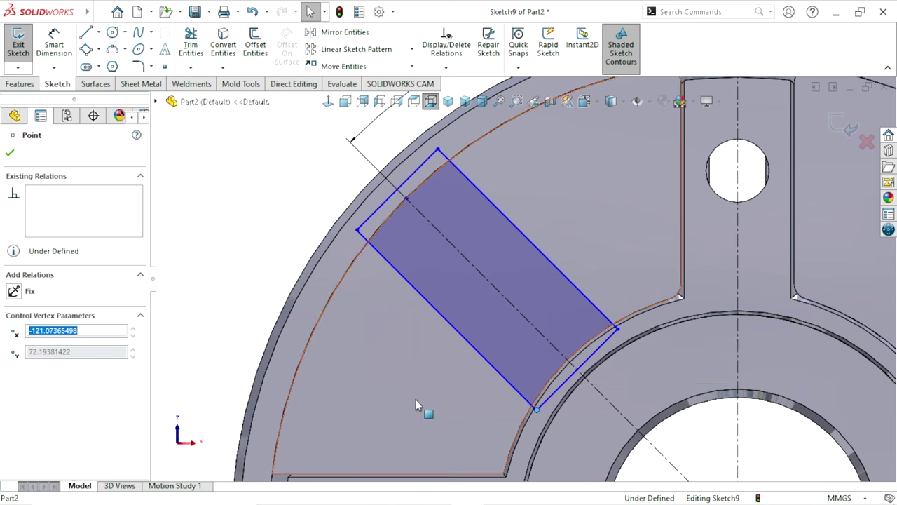
Dimension the rib width between the rectangle's long sides at 50 mm.
{"action": "key", "text": "z"}
{"action": "left_click", "coordinate": [39, 50]}
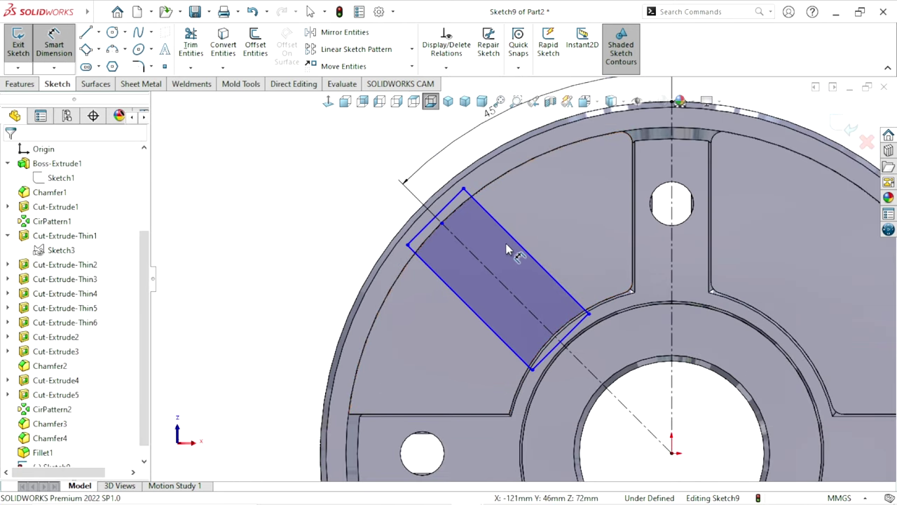
{"action": "left_click", "coordinate": [463, 309]}
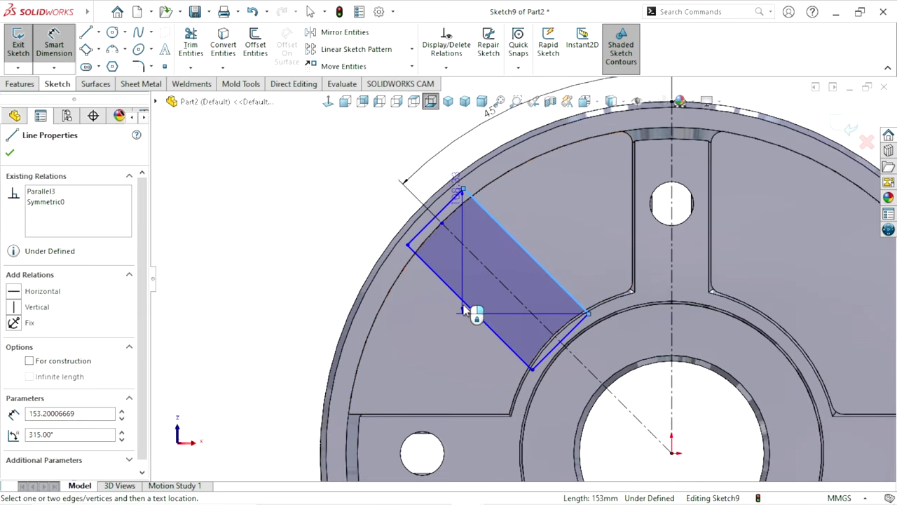
{"action": "left_click", "coordinate": [468, 311]}
{"action": "left_click", "coordinate": [431, 350]}
{"action": "type", "text": "50"}
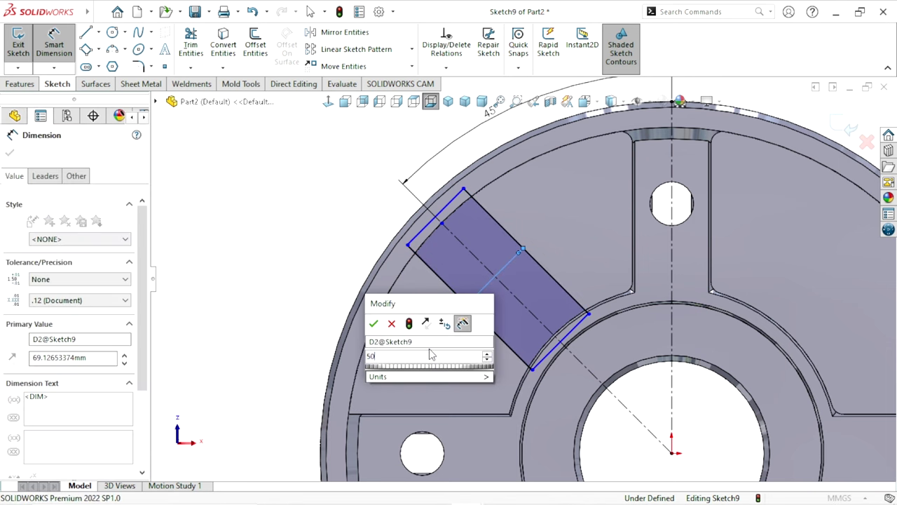
{"action": "key", "text": "Return"}
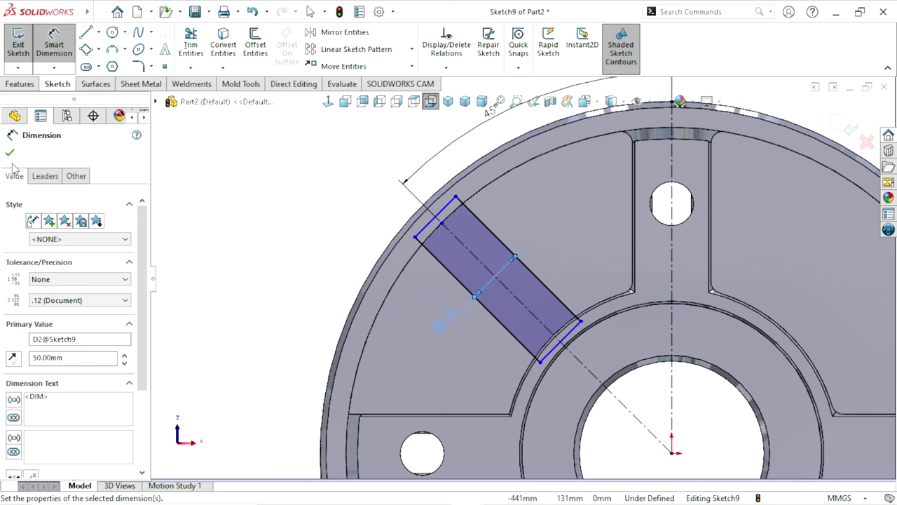
{"action": "left_click", "coordinate": [10, 153]}
{"action": "key", "text": "Escape"}
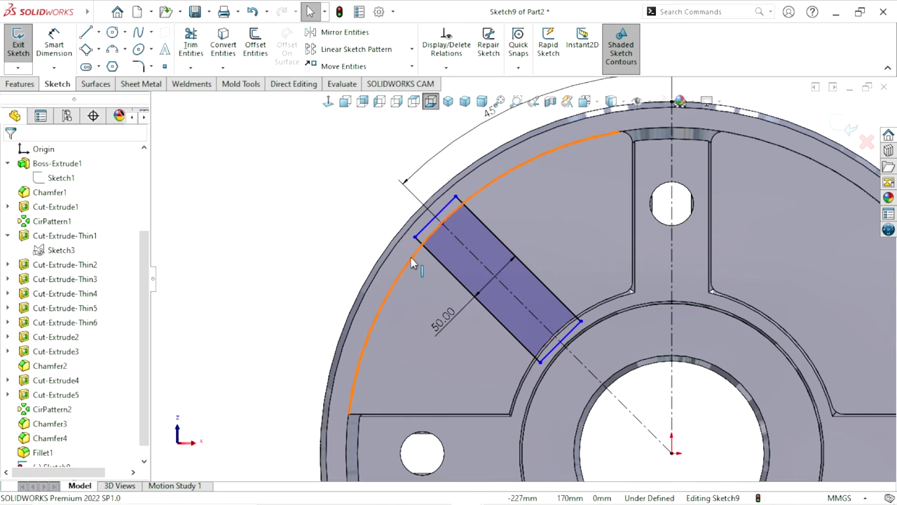
Convert the flange's outer rim edge and the inner ring edge into Sketch9.
{"action": "left_click", "coordinate": [411, 259]}
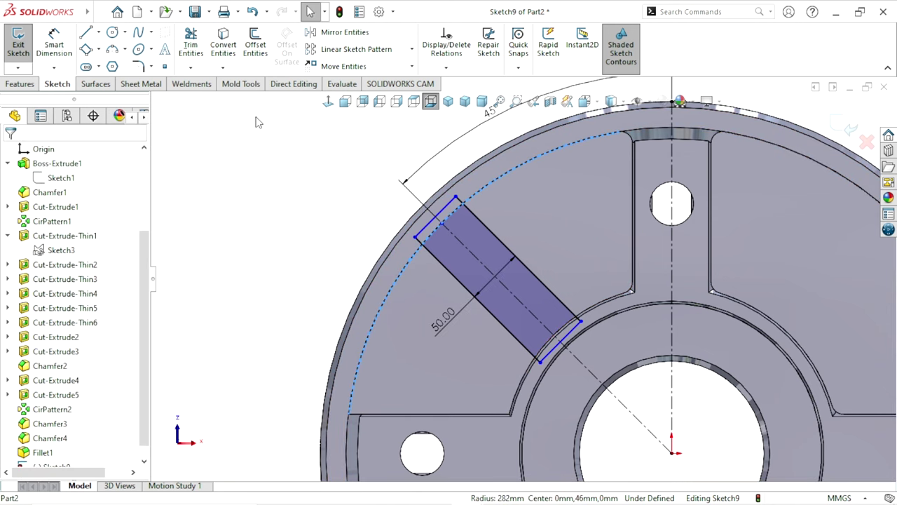
{"action": "left_click", "coordinate": [223, 49]}
{"action": "scroll", "coordinate": [546, 379], "scroll_direction": "down", "scroll_amount": 3}
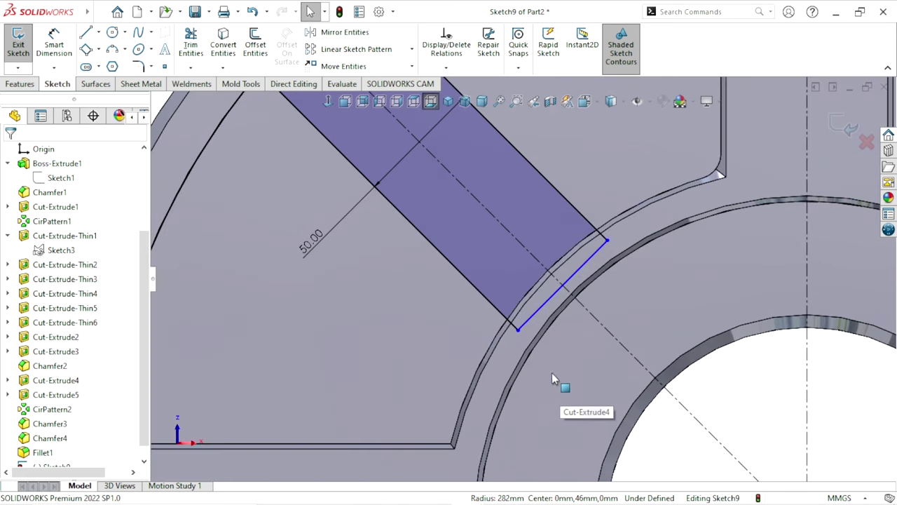
{"action": "scroll", "coordinate": [533, 350], "scroll_direction": "down", "scroll_amount": 3}
{"action": "left_click", "coordinate": [482, 302]}
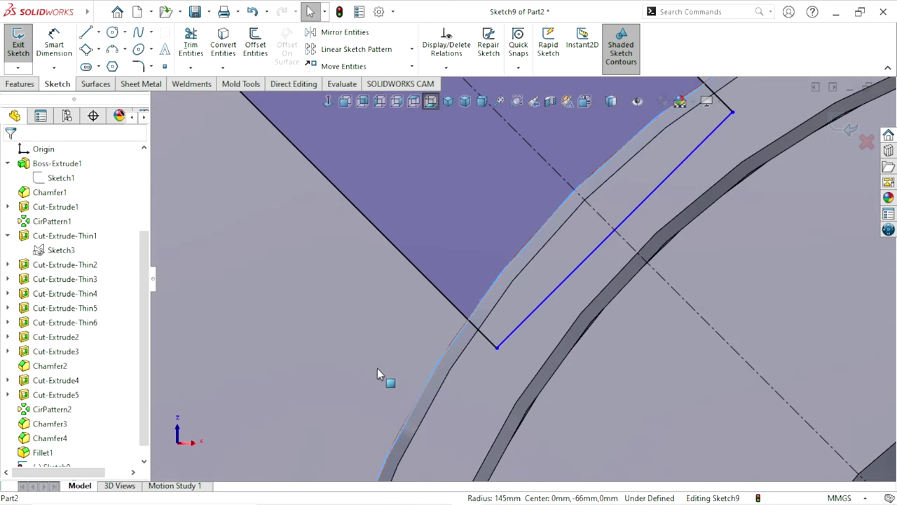
{"action": "scroll", "coordinate": [377, 375], "scroll_direction": "up", "scroll_amount": 3}
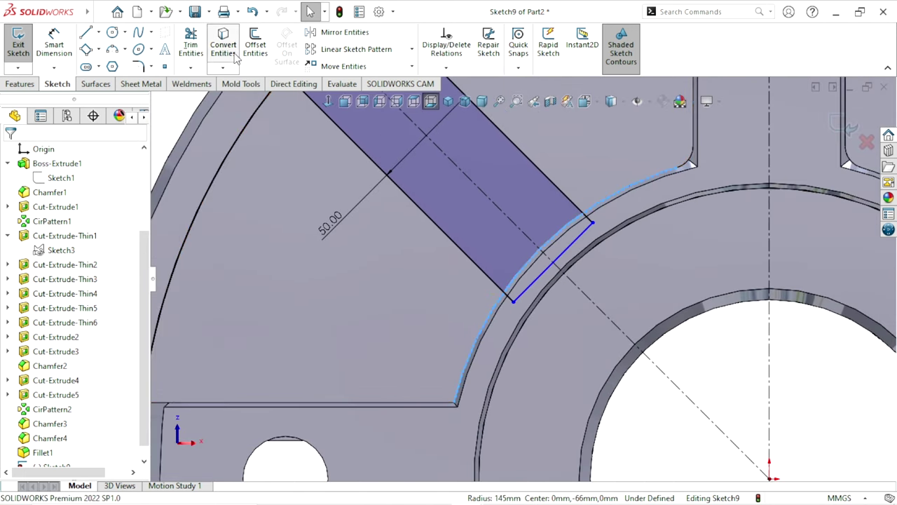
{"action": "scroll", "coordinate": [515, 336], "scroll_direction": "up", "scroll_amount": 5}
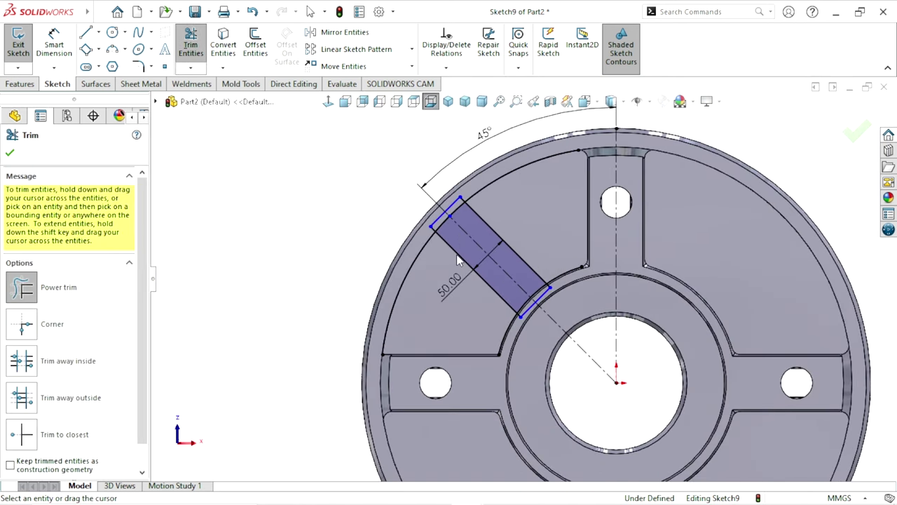
{"action": "scroll", "coordinate": [443, 244], "scroll_direction": "down", "scroll_amount": 2}
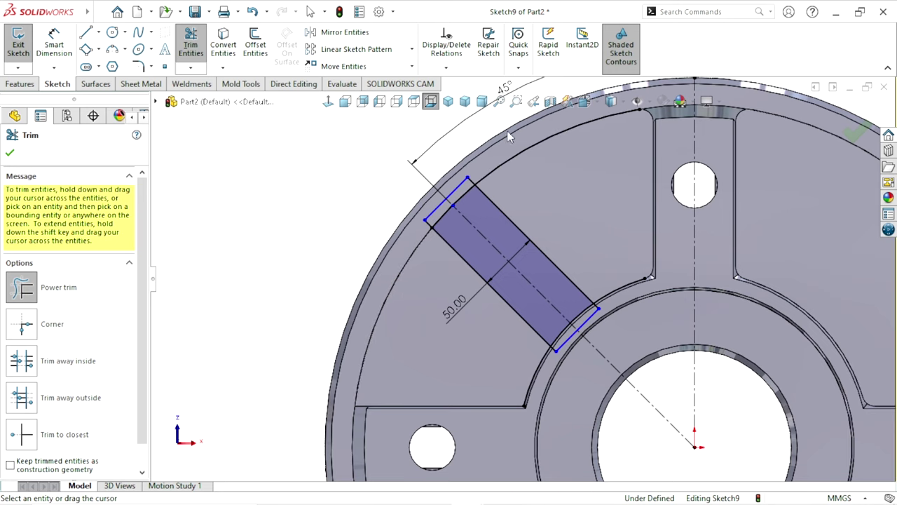
{"action": "scroll", "coordinate": [450, 222], "scroll_direction": "down", "scroll_amount": 4}
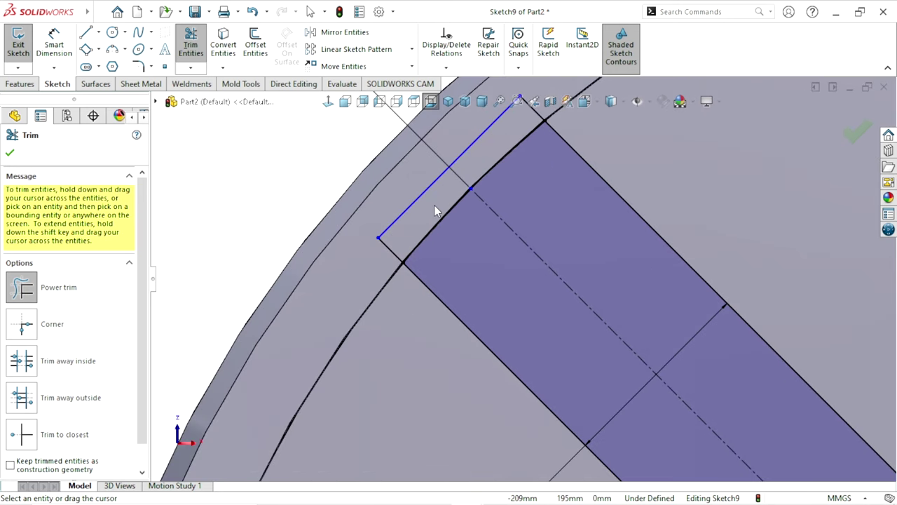
{"action": "scroll", "coordinate": [435, 210], "scroll_direction": "up", "scroll_amount": 1}
Trim the stray edge segments so the rib profile closes from rim to inner ring.
{"action": "left_click_drag", "start_coordinate": [551, 126], "coordinate": [517, 150]}
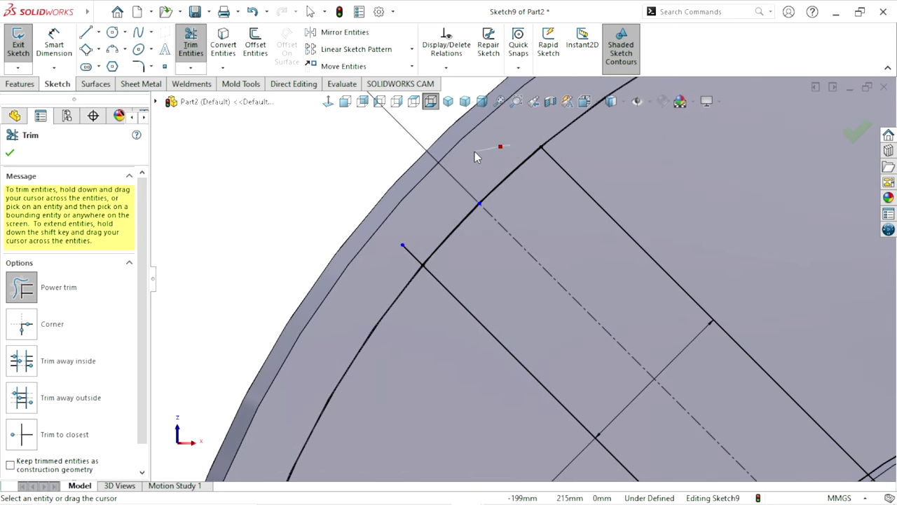
{"action": "scroll", "coordinate": [495, 344], "scroll_direction": "up", "scroll_amount": 2}
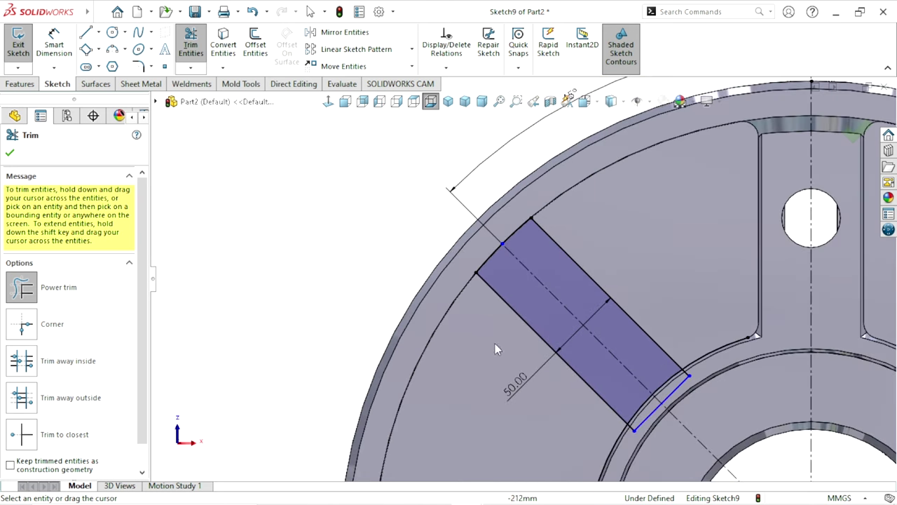
{"action": "scroll", "coordinate": [494, 344], "scroll_direction": "up", "scroll_amount": 2}
{"action": "scroll", "coordinate": [591, 340], "scroll_direction": "down", "scroll_amount": 3}
{"action": "scroll", "coordinate": [559, 305], "scroll_direction": "down", "scroll_amount": 2}
{"action": "scroll", "coordinate": [559, 305], "scroll_direction": "down", "scroll_amount": 3}
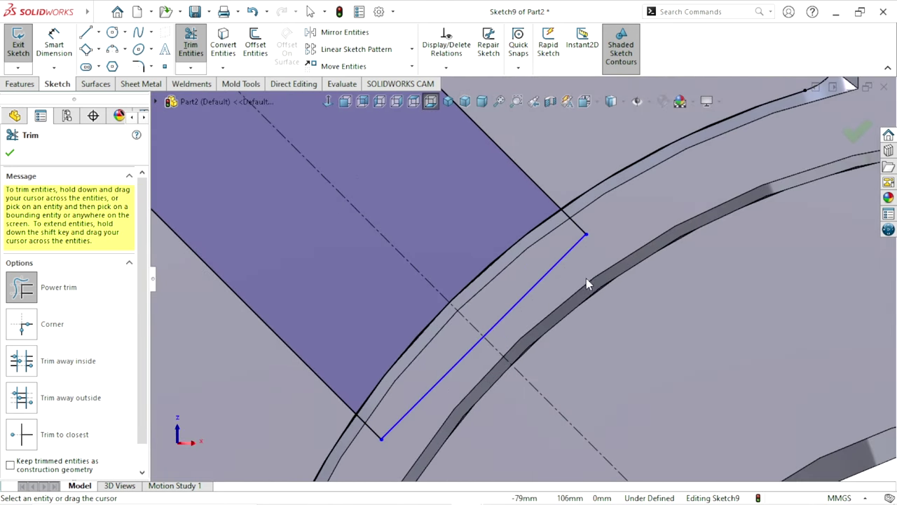
{"action": "left_click_drag", "start_coordinate": [615, 203], "coordinate": [569, 242]}
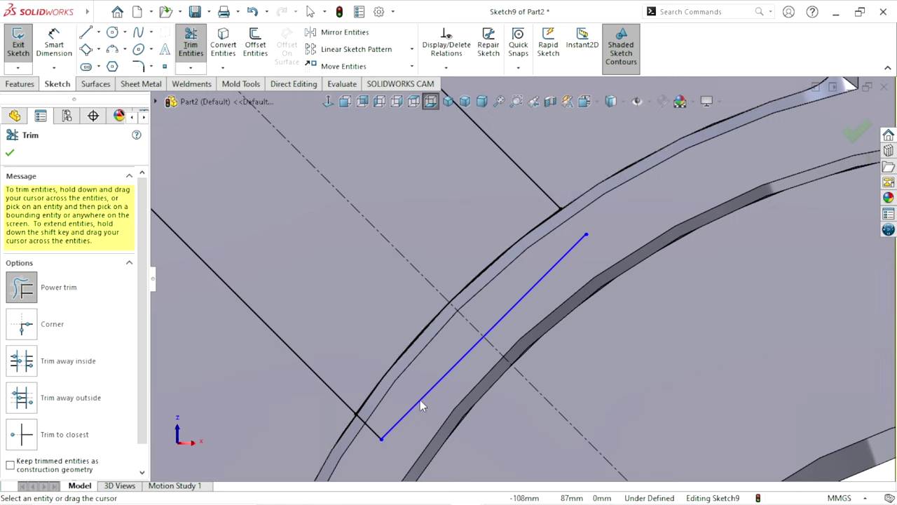
{"action": "left_click_drag", "start_coordinate": [360, 436], "coordinate": [510, 330]}
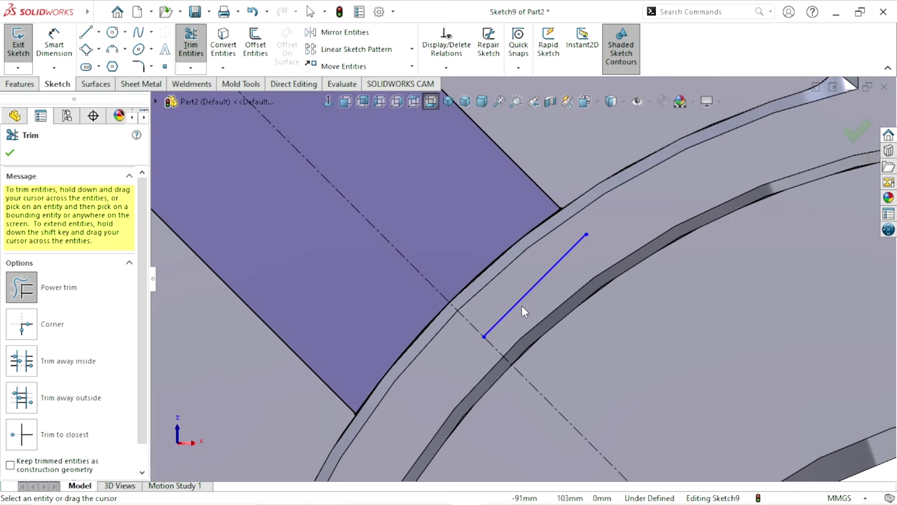
{"action": "scroll", "coordinate": [468, 372], "scroll_direction": "up", "scroll_amount": 5}
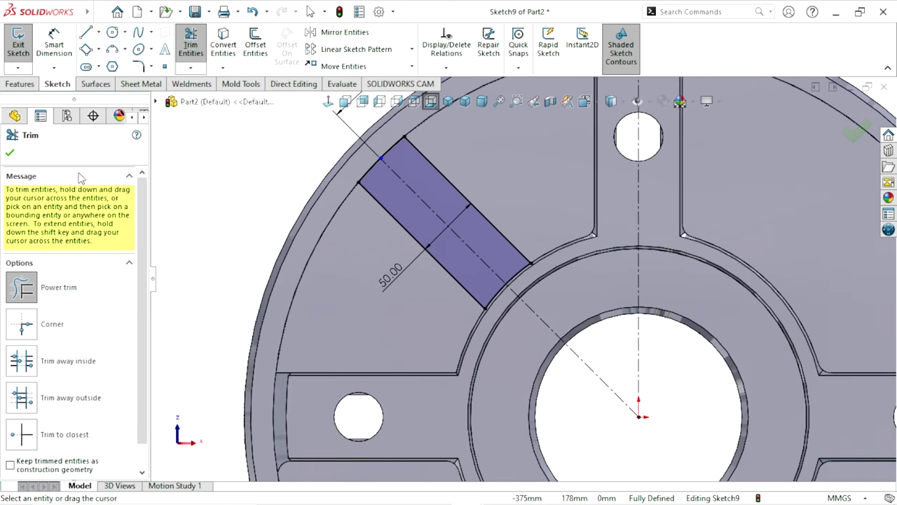
{"action": "left_click", "coordinate": [13, 157]}
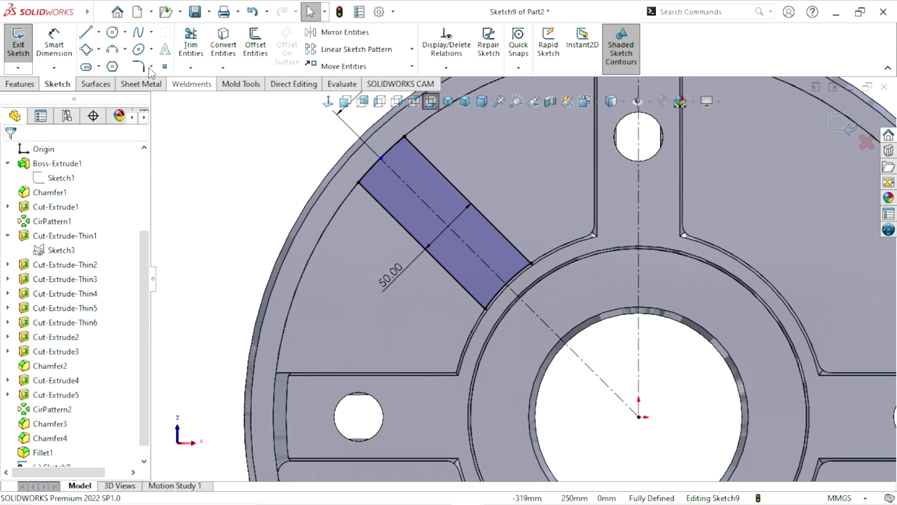
{"action": "scroll", "coordinate": [521, 214], "scroll_direction": "down", "scroll_amount": 1}
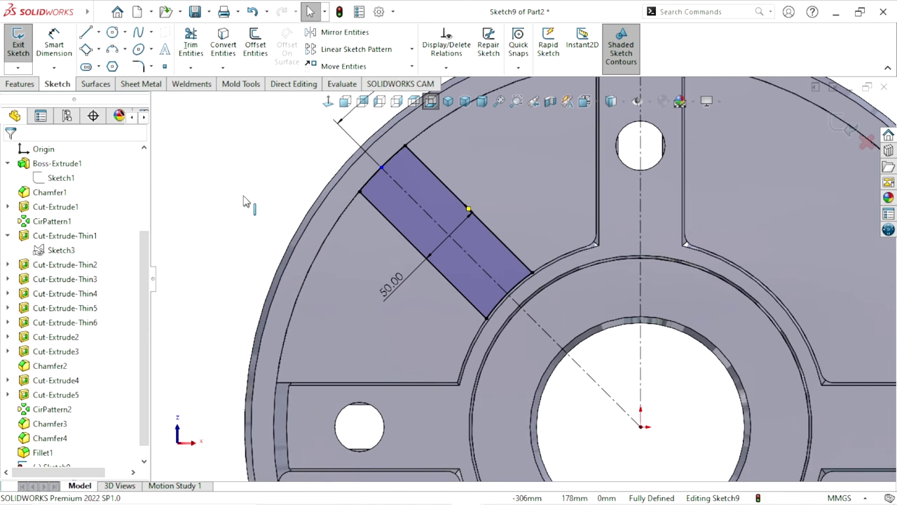
{"action": "left_click", "coordinate": [14, 84]}
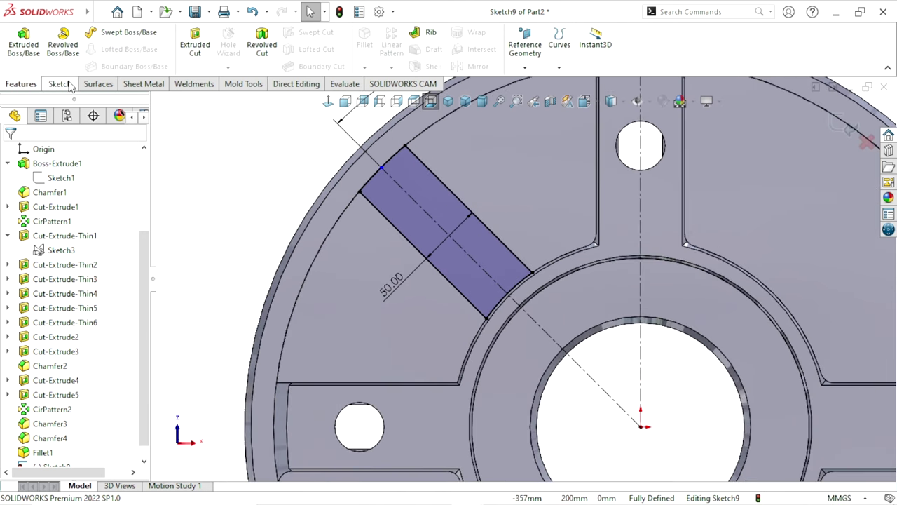
Extrude the rib sketch Blind to 8 mm, merged with the hub, as Boss-Extrude2.
{"action": "left_click", "coordinate": [24, 46]}
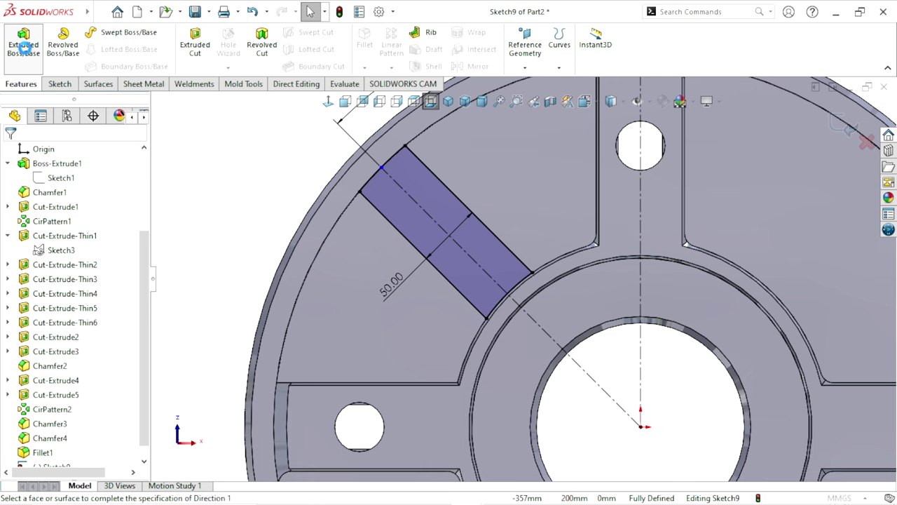
{"action": "left_click", "coordinate": [79, 232]}
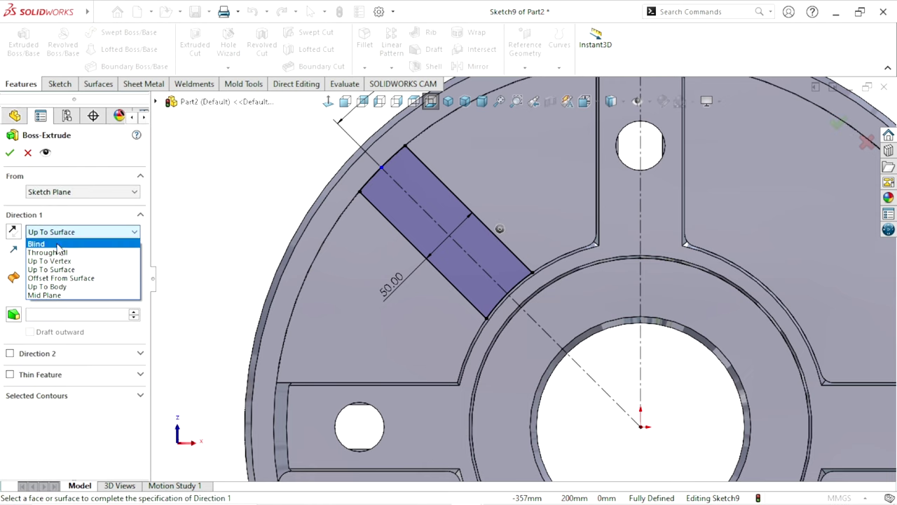
{"action": "left_click", "coordinate": [60, 243]}
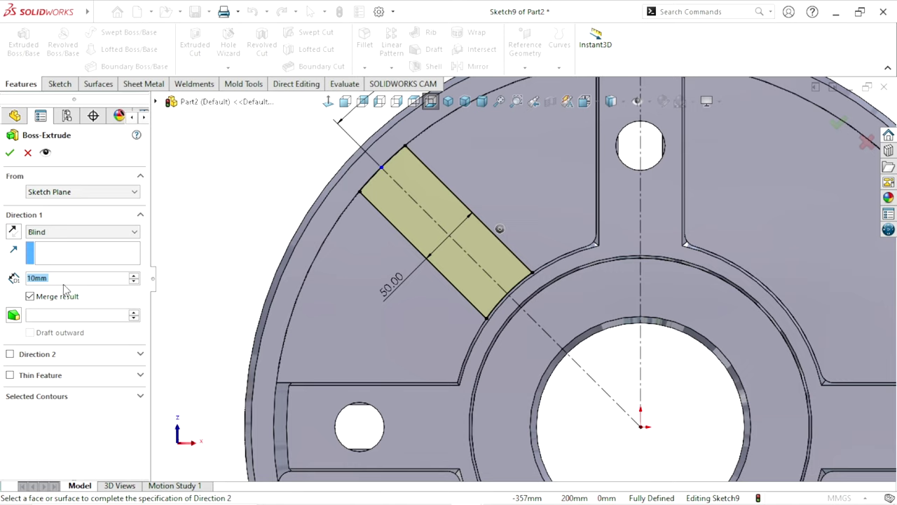
{"action": "type", "text": "8"}
{"action": "key", "text": "Return"}
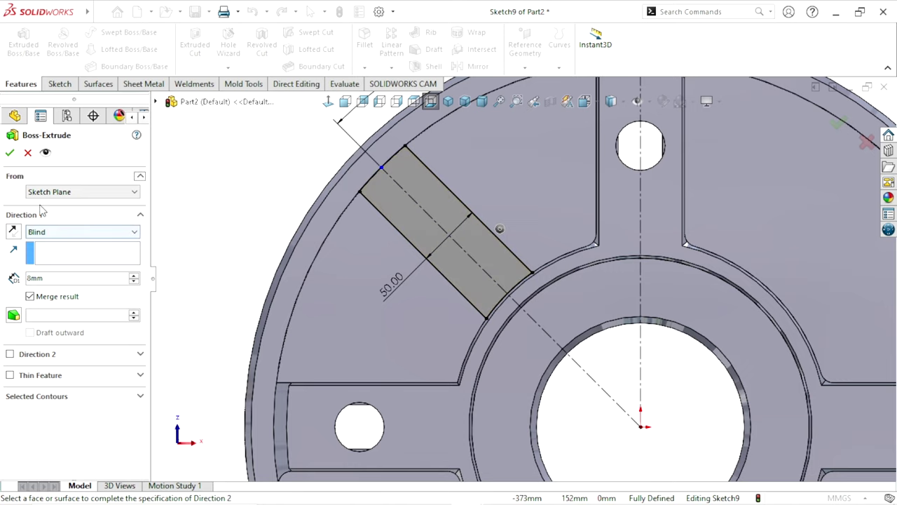
{"action": "left_click", "coordinate": [10, 153]}
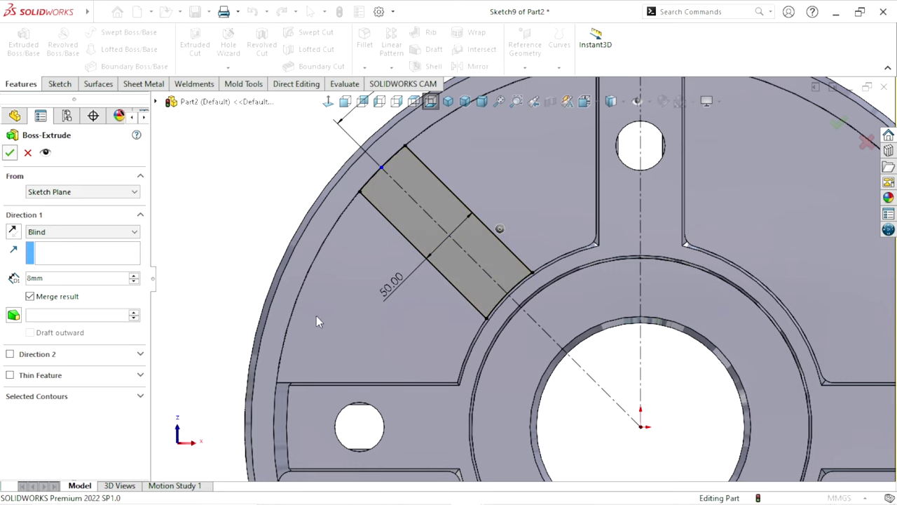
{"action": "scroll", "coordinate": [217, 312], "scroll_direction": "up", "scroll_amount": 2}
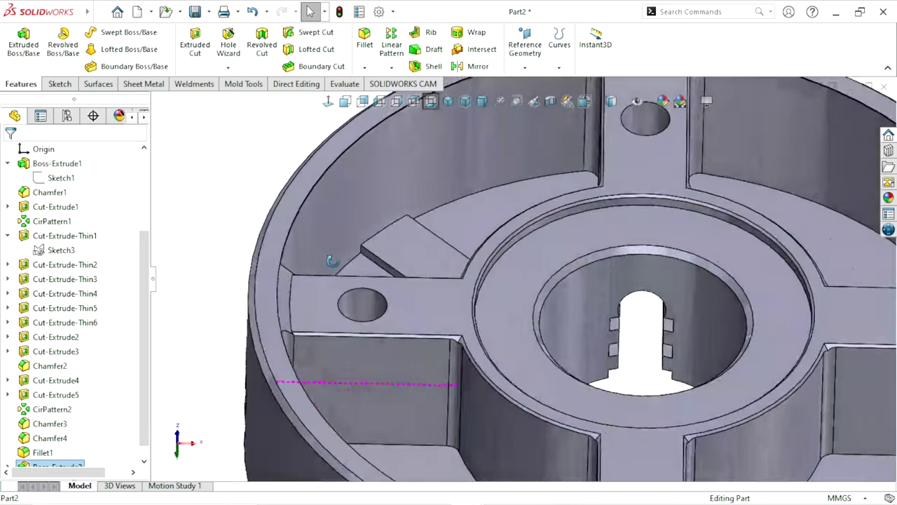
{"action": "mouse_move", "coordinate": [218, 311]}
{"action": "middle_mouse_down"}
{"action": "mouse_move", "coordinate": [403, 366]}
{"action": "mouse_move", "coordinate": [451, 335]}
{"action": "mouse_move", "coordinate": [404, 337]}
{"action": "mouse_move", "coordinate": [481, 301]}
{"action": "middle_mouse_up"}
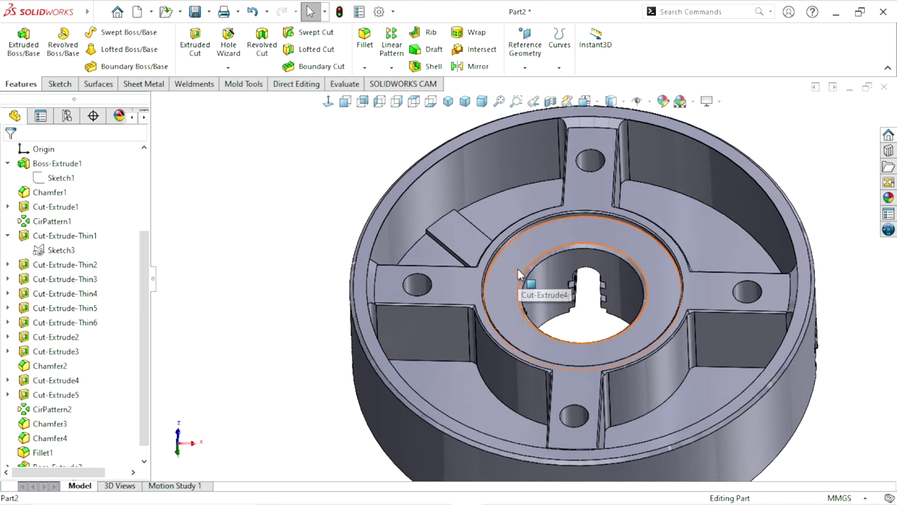
Start a circular pattern with the new rib block as the feature to repeat.
{"action": "scroll", "coordinate": [540, 249], "scroll_direction": "down", "scroll_amount": 2}
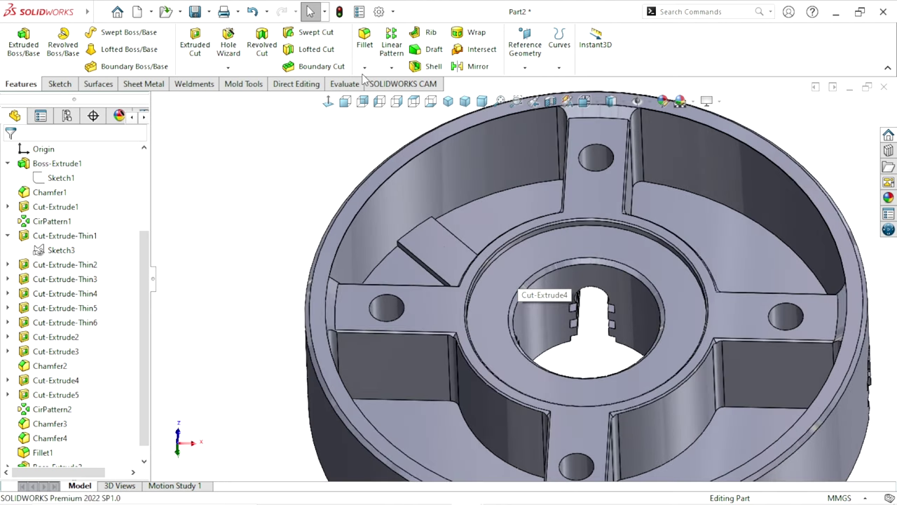
{"action": "left_click", "coordinate": [392, 67]}
{"action": "left_click", "coordinate": [403, 99]}
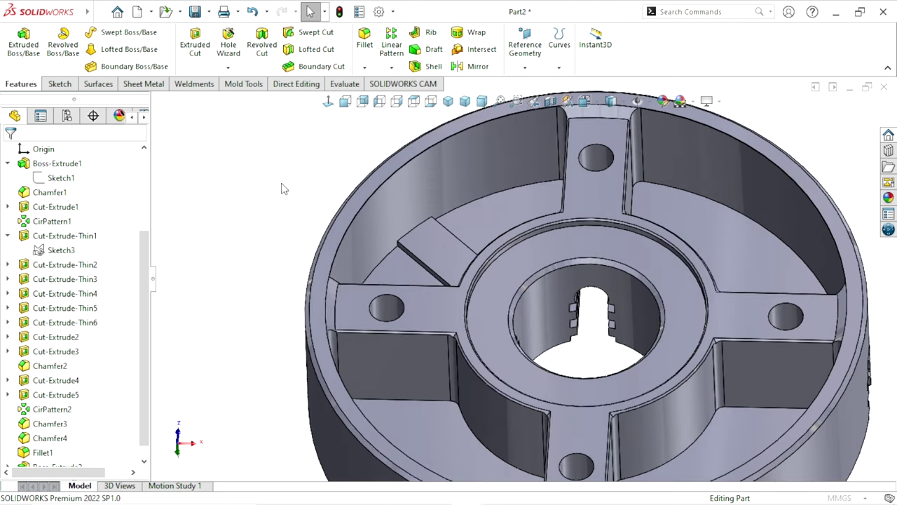
{"action": "left_click", "coordinate": [424, 250]}
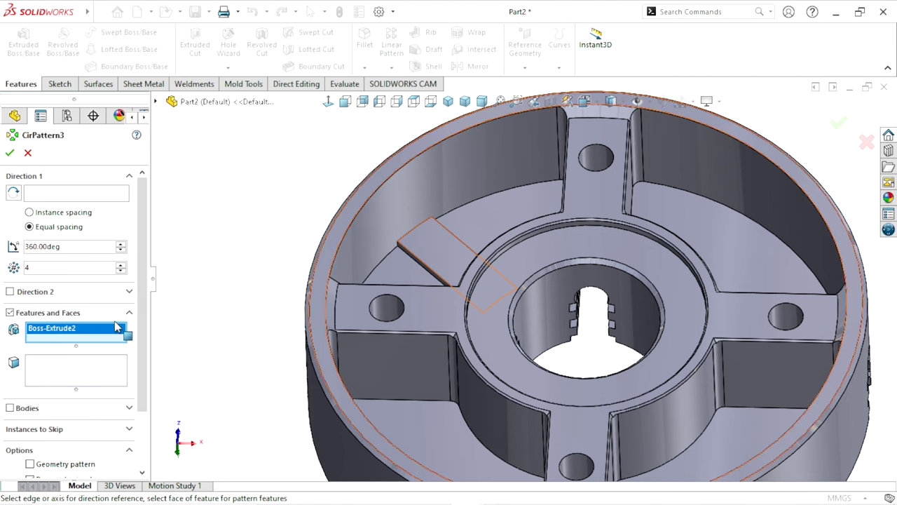
Use the hub's cylindrical face as axis and accept 4 equally spaced rib instances over 360°.
{"action": "left_click", "coordinate": [57, 195]}
{"action": "left_click", "coordinate": [494, 410]}
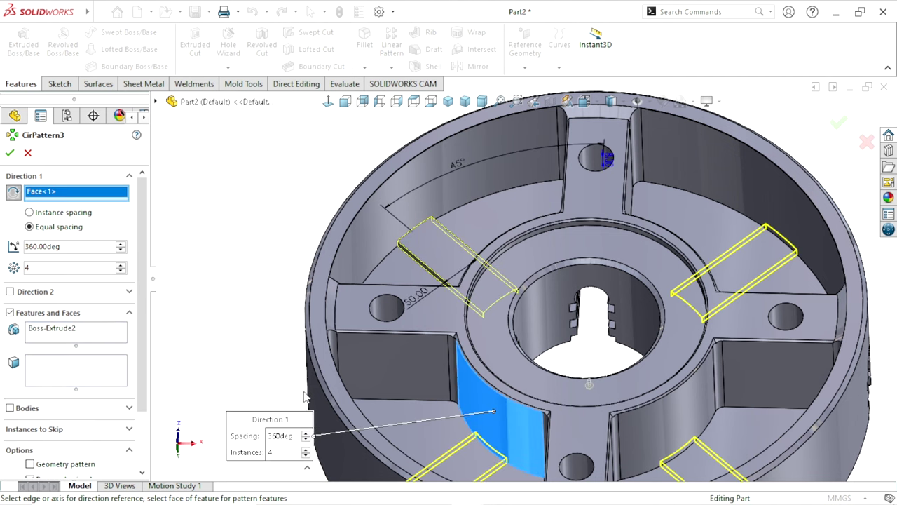
{"action": "scroll", "coordinate": [305, 396], "scroll_direction": "up", "scroll_amount": 2}
{"action": "scroll", "coordinate": [285, 371], "scroll_direction": "up", "scroll_amount": 1}
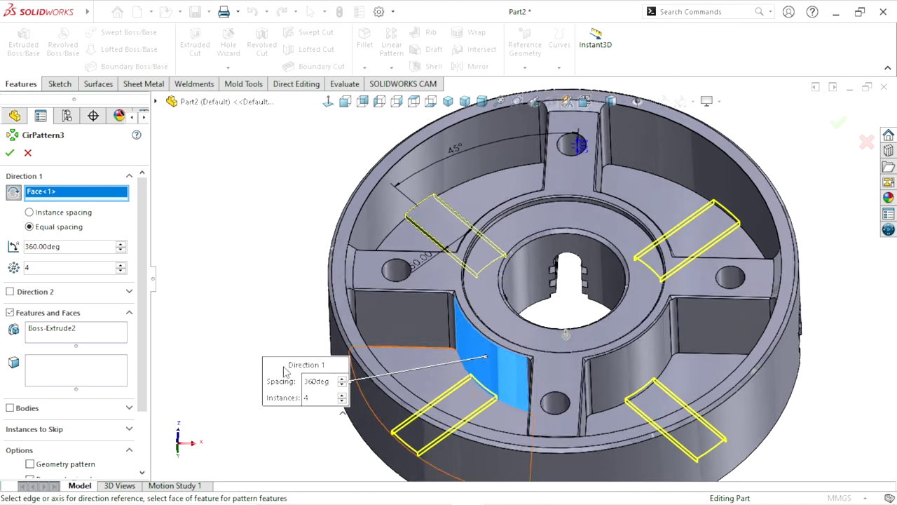
{"action": "left_click", "coordinate": [10, 152]}
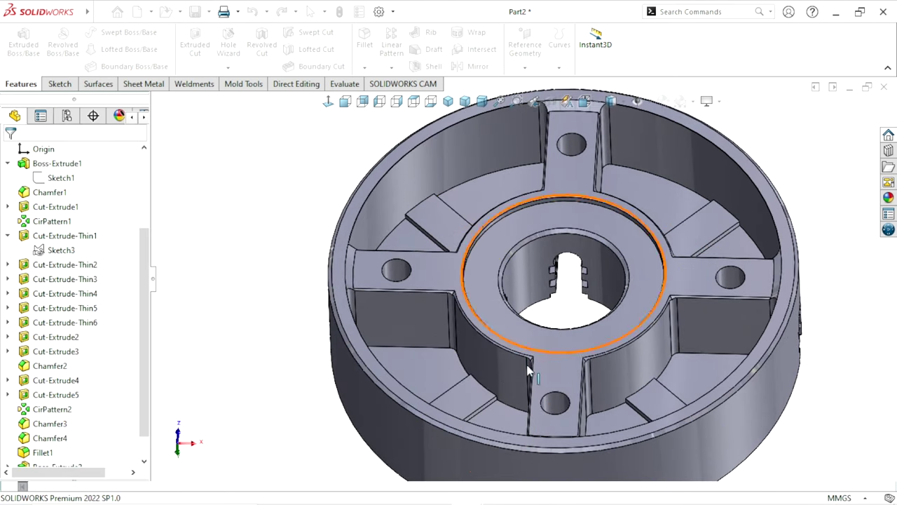
Orbit the patterned hub through top, isometric and underside views to inspect the four ribs.
{"action": "middle_click_drag", "start_coordinate": [529, 372], "coordinate": [583, 361]}
{"action": "scroll", "coordinate": [583, 362], "scroll_direction": "up", "scroll_amount": 2}
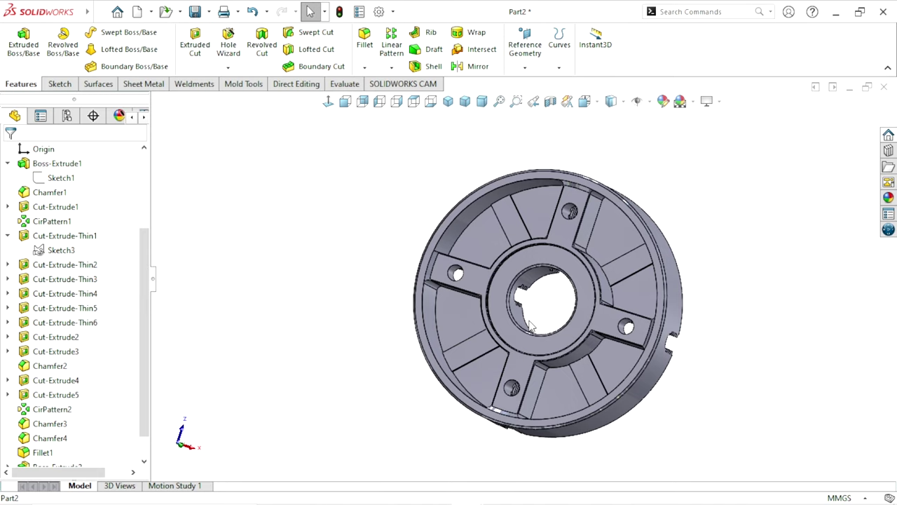
{"action": "mouse_move", "coordinate": [531, 326]}
{"action": "middle_mouse_down"}
{"action": "mouse_move", "coordinate": [541, 286]}
{"action": "mouse_move", "coordinate": [582, 312]}
{"action": "mouse_move", "coordinate": [559, 314]}
{"action": "middle_mouse_up"}
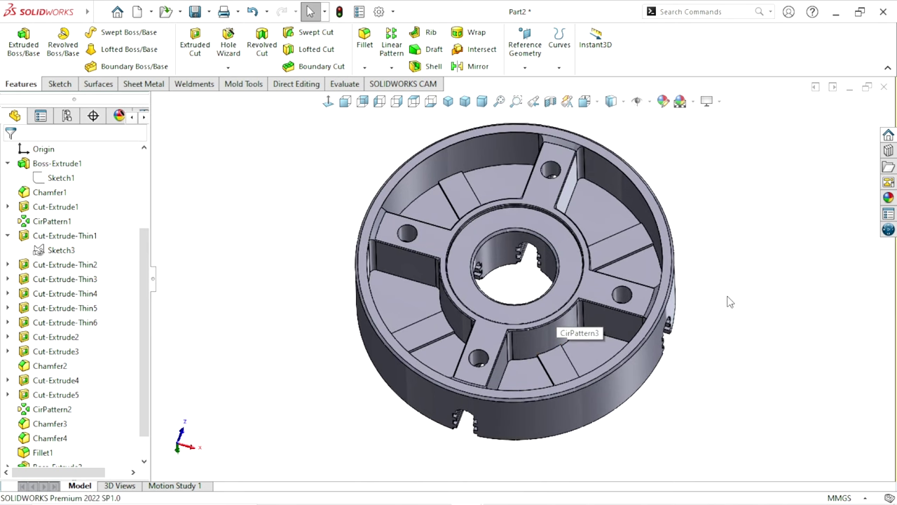
{"action": "key", "text": "z"}
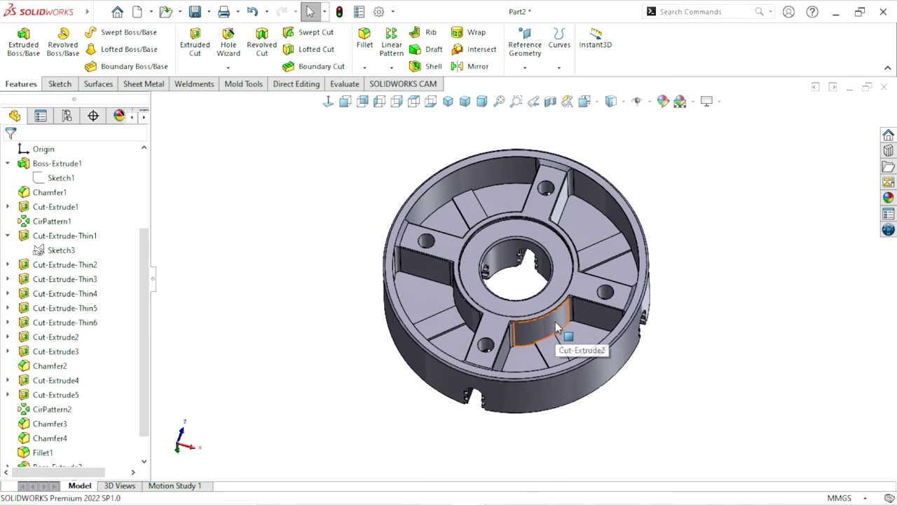
{"action": "middle_click_drag", "start_coordinate": [530, 332], "coordinate": [527, 303]}
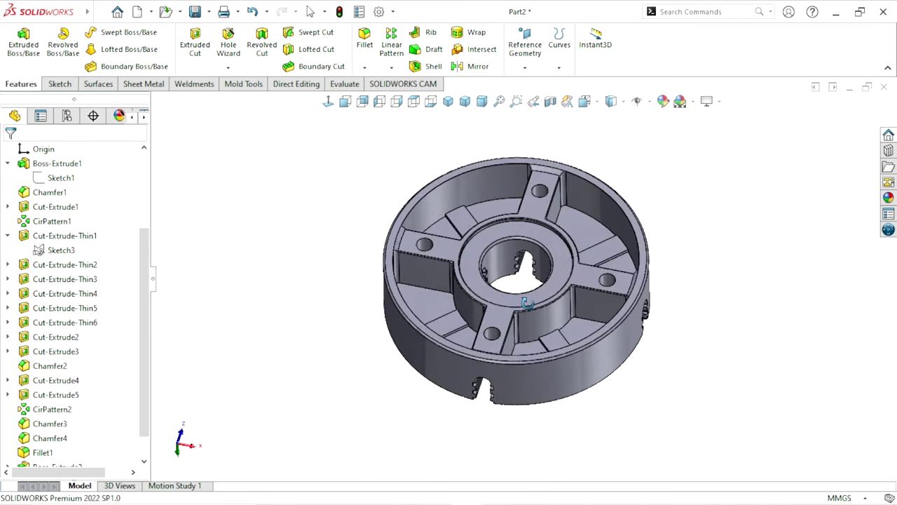
{"action": "left_click", "coordinate": [448, 101]}
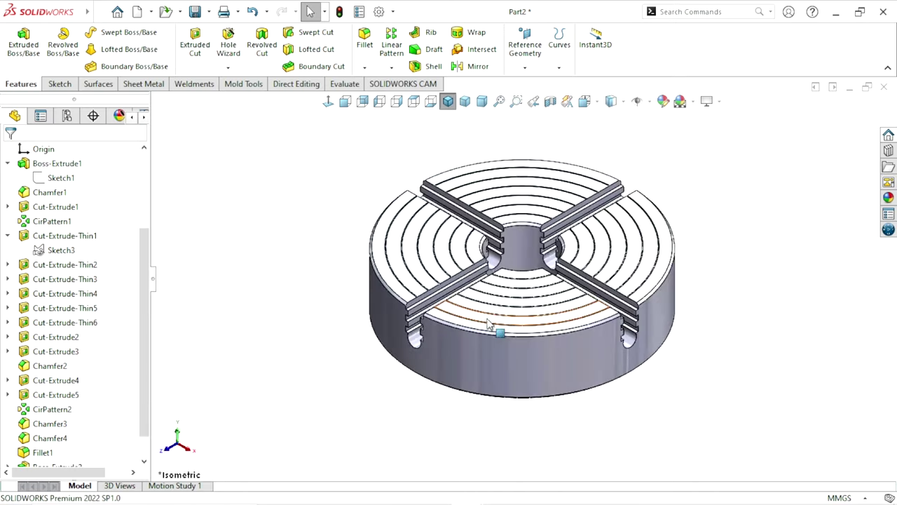
{"action": "middle_click_drag", "start_coordinate": [456, 398], "coordinate": [454, 263]}
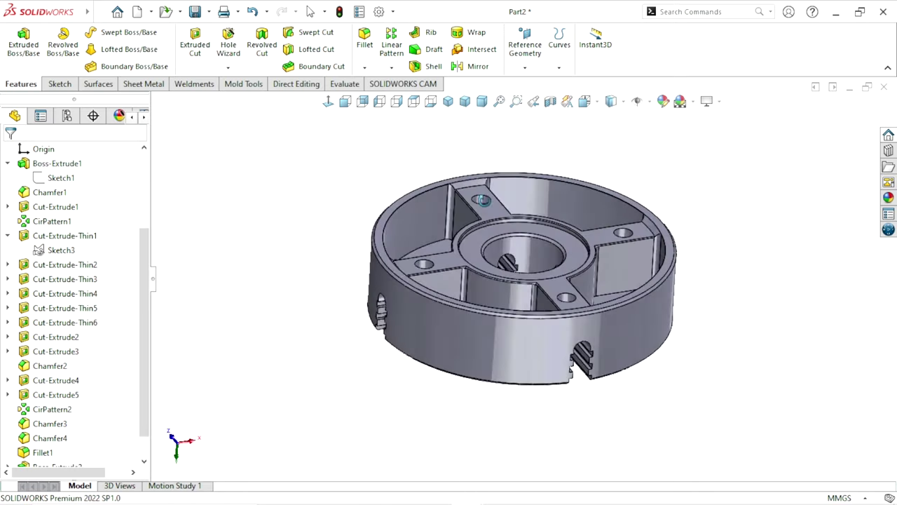
{"action": "scroll", "coordinate": [144, 337], "scroll_direction": "down", "scroll_amount": 1}
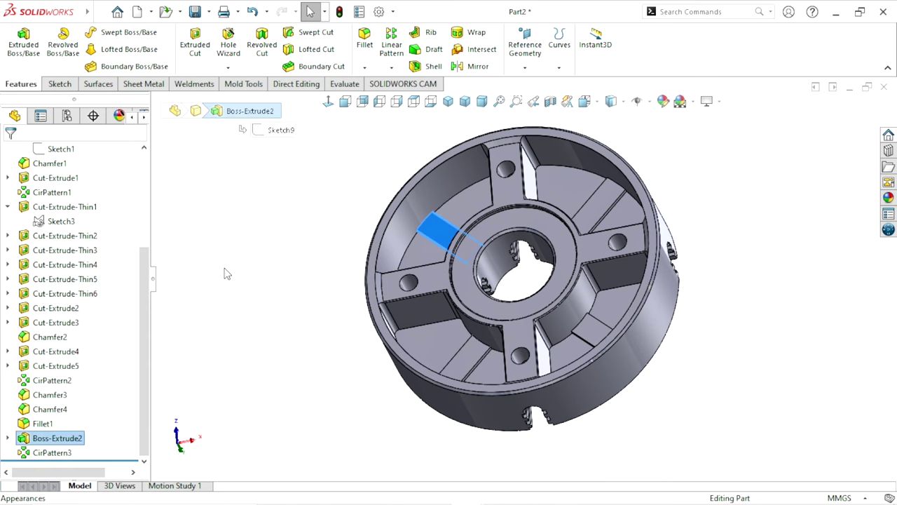
{"action": "scroll", "coordinate": [466, 231], "scroll_direction": "down", "scroll_amount": 3}
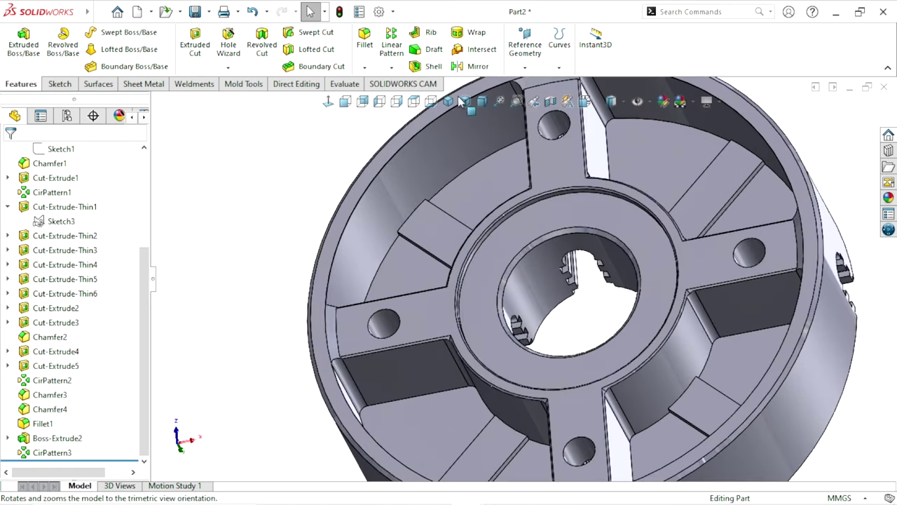
Start a new reference plane using the rib block's first side face as reference.
{"action": "left_click", "coordinate": [527, 67]}
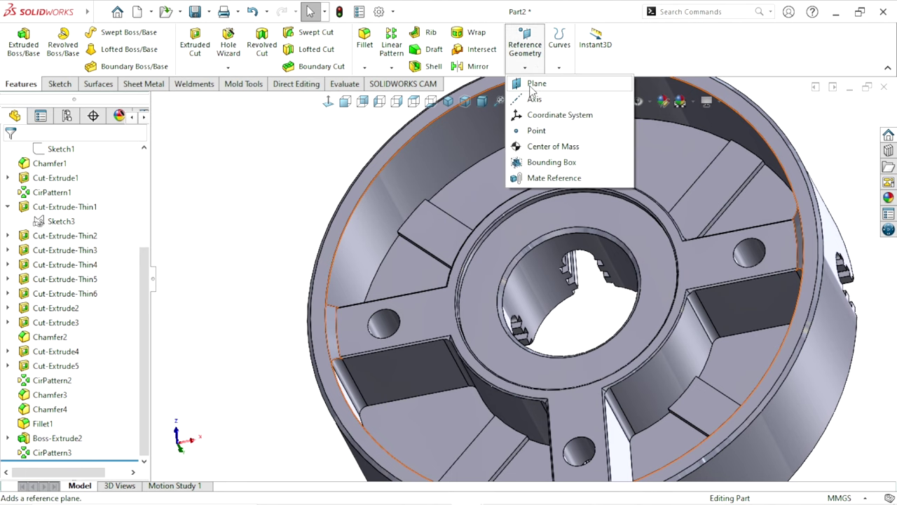
{"action": "mouse_move", "coordinate": [490, 210]}
{"action": "middle_mouse_down"}
{"action": "mouse_move", "coordinate": [455, 267]}
{"action": "mouse_move", "coordinate": [409, 286]}
{"action": "middle_mouse_up"}
{"action": "scroll", "coordinate": [406, 286], "scroll_direction": "down", "scroll_amount": 5}
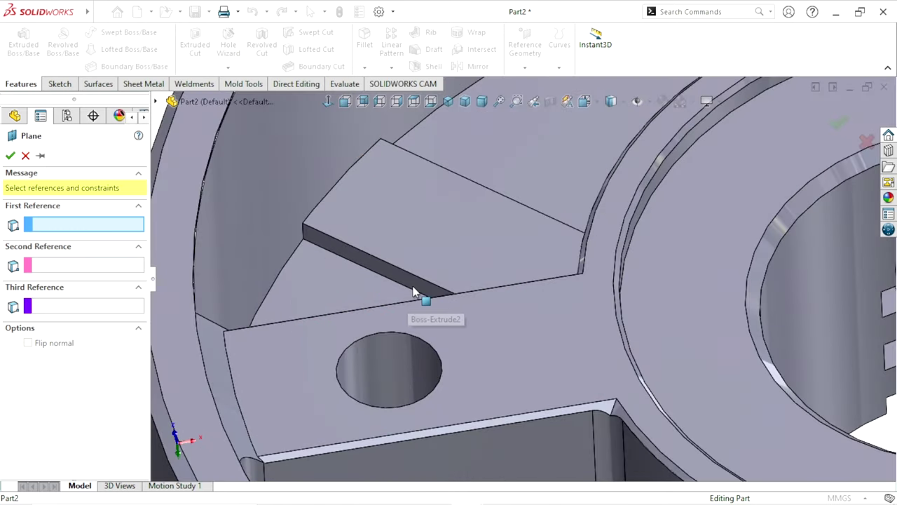
{"action": "scroll", "coordinate": [410, 288], "scroll_direction": "down", "scroll_amount": 3}
{"action": "left_click", "coordinate": [401, 340]}
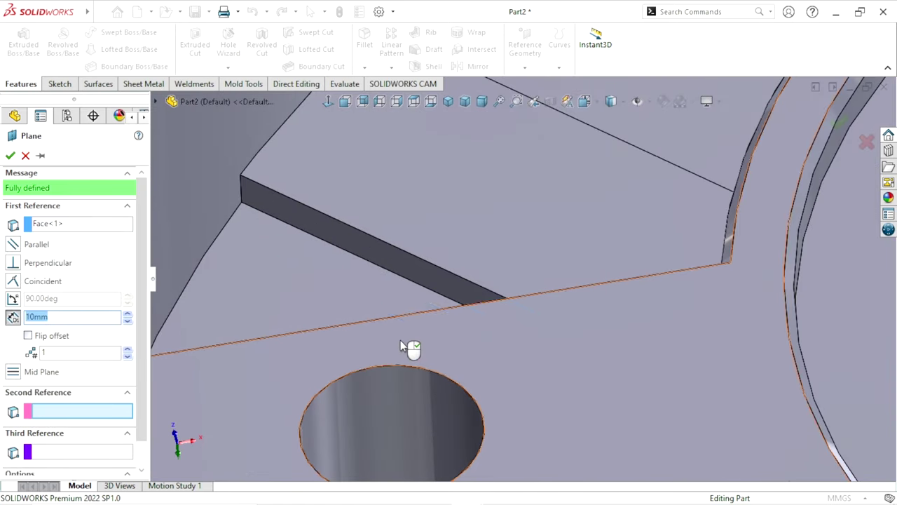
{"action": "scroll", "coordinate": [593, 285], "scroll_direction": "up", "scroll_amount": 2}
{"action": "scroll", "coordinate": [621, 240], "scroll_direction": "up", "scroll_amount": 3}
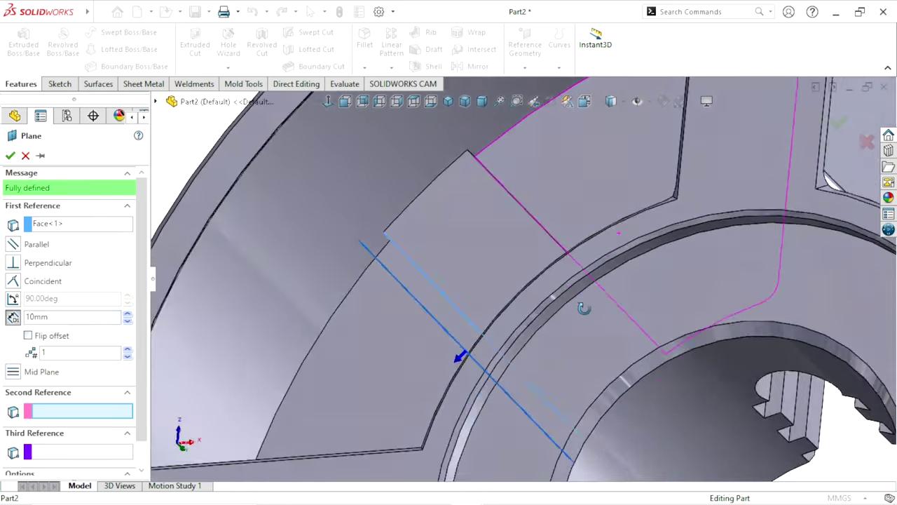
Add the rib block's opposite thin face and accept the mid plane between them.
{"action": "middle_click_drag", "start_coordinate": [621, 240], "coordinate": [568, 224]}
{"action": "scroll", "coordinate": [568, 224], "scroll_direction": "down", "scroll_amount": 3}
{"action": "scroll", "coordinate": [514, 237], "scroll_direction": "down", "scroll_amount": 2}
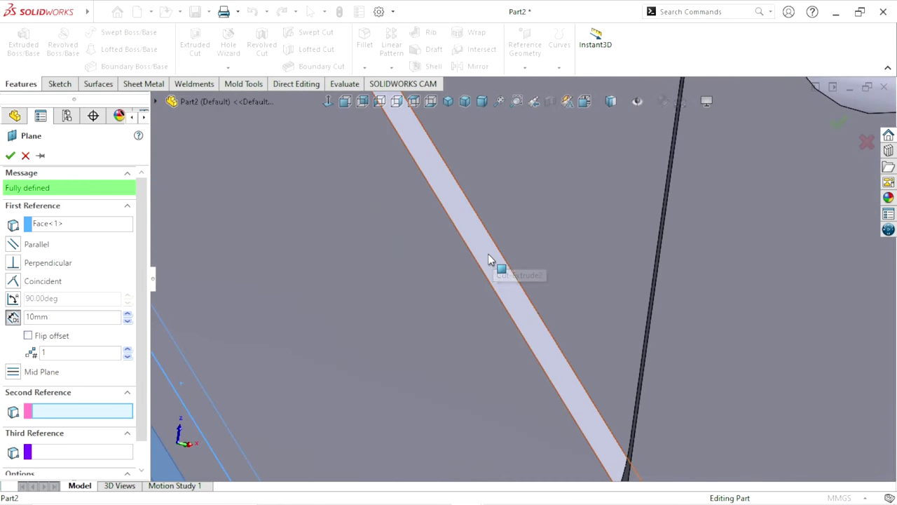
{"action": "left_click", "coordinate": [497, 287]}
{"action": "scroll", "coordinate": [449, 407], "scroll_direction": "up", "scroll_amount": 3}
{"action": "scroll", "coordinate": [470, 424], "scroll_direction": "up", "scroll_amount": 2}
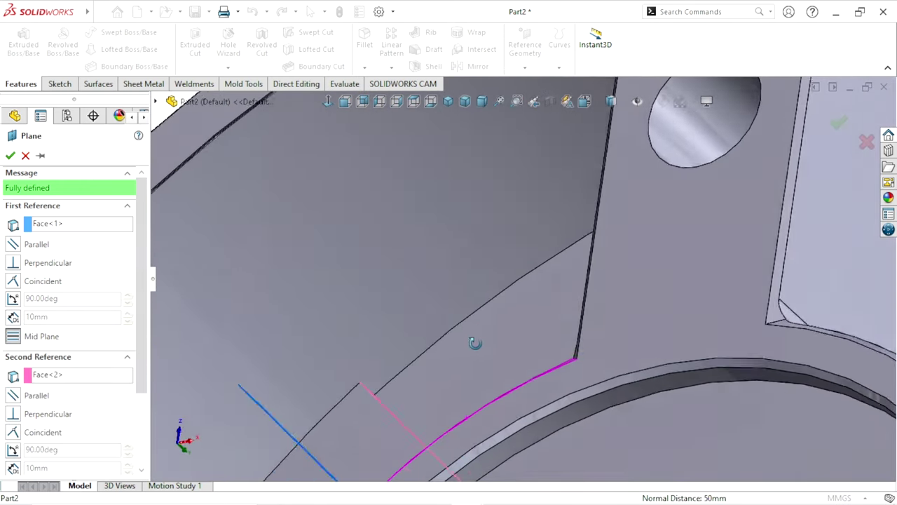
{"action": "scroll", "coordinate": [475, 343], "scroll_direction": "up", "scroll_amount": 2}
{"action": "scroll", "coordinate": [417, 421], "scroll_direction": "up", "scroll_amount": 2}
{"action": "scroll", "coordinate": [450, 425], "scroll_direction": "up", "scroll_amount": 1}
{"action": "scroll", "coordinate": [466, 405], "scroll_direction": "down", "scroll_amount": 2}
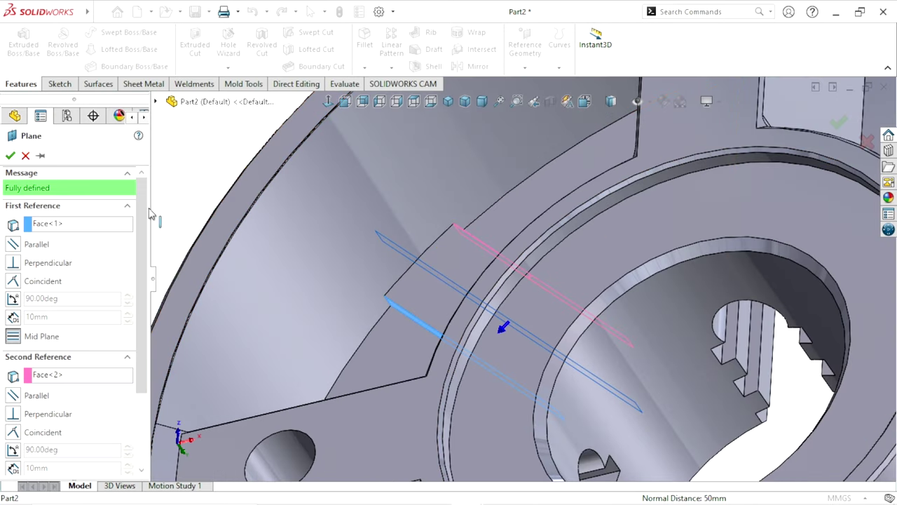
{"action": "left_click", "coordinate": [11, 157]}
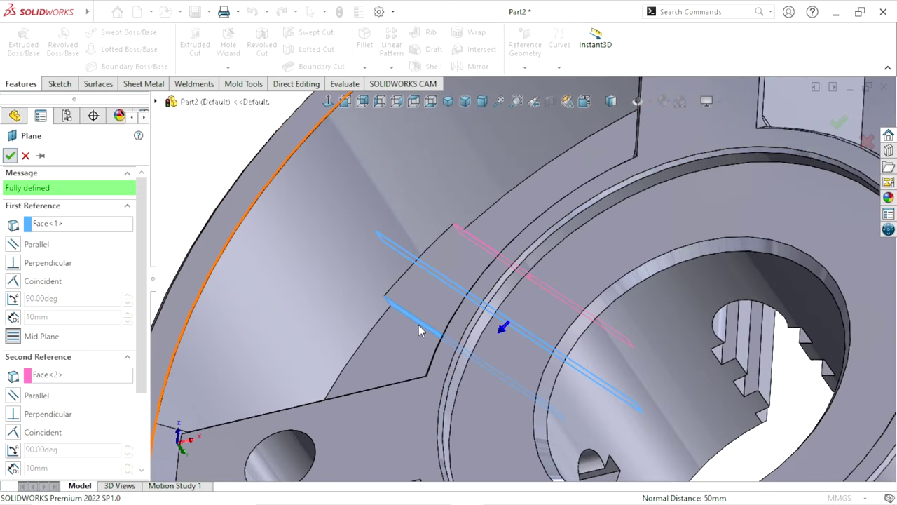
Start a new sketch on Plane1.
{"action": "left_click", "coordinate": [455, 289]}
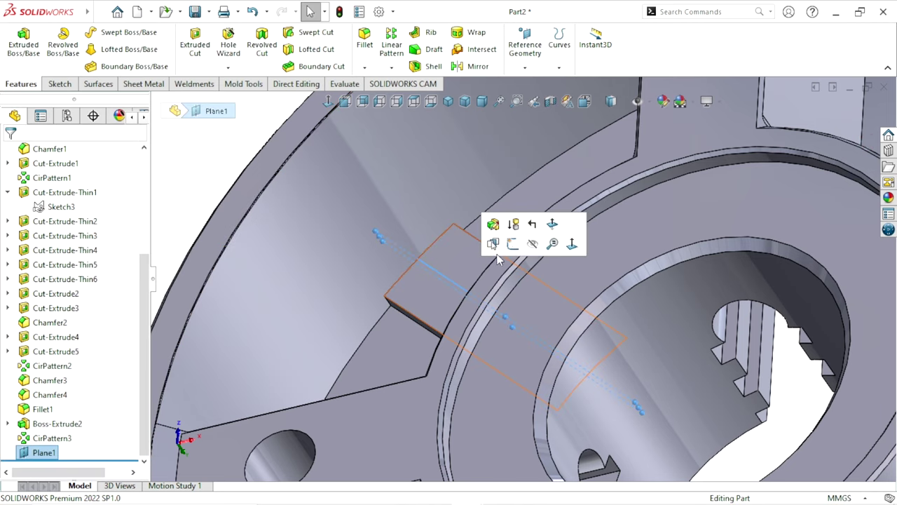
{"action": "left_click", "coordinate": [512, 244]}
{"action": "scroll", "coordinate": [643, 323], "scroll_direction": "down", "scroll_amount": 3}
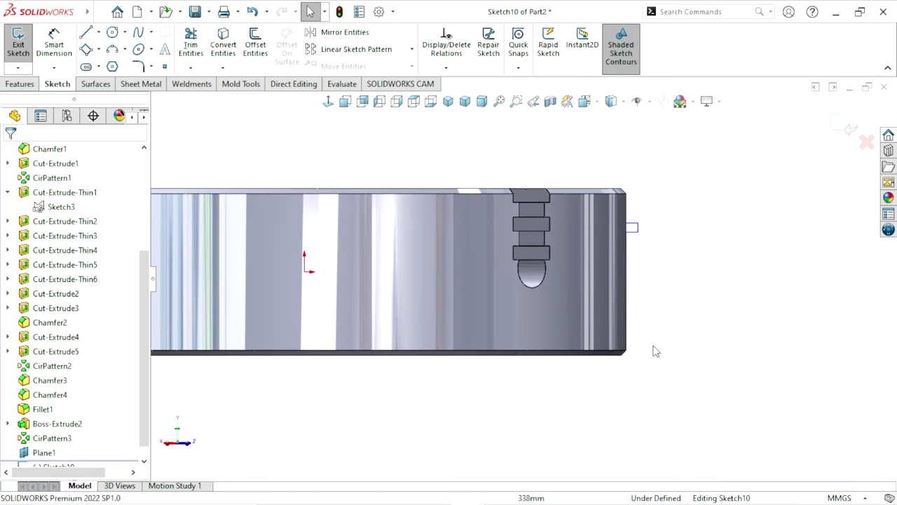
{"action": "scroll", "coordinate": [656, 350], "scroll_direction": "up", "scroll_amount": 2}
{"action": "scroll", "coordinate": [608, 305], "scroll_direction": "up", "scroll_amount": 2}
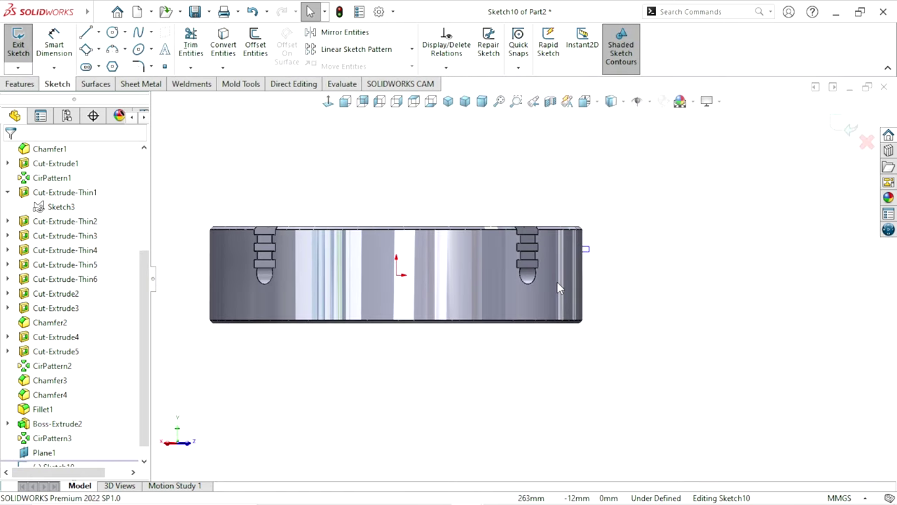
Switch the display style to Hidden Lines Visible.
{"action": "left_click", "coordinate": [623, 105]}
{"action": "left_click", "coordinate": [609, 163]}
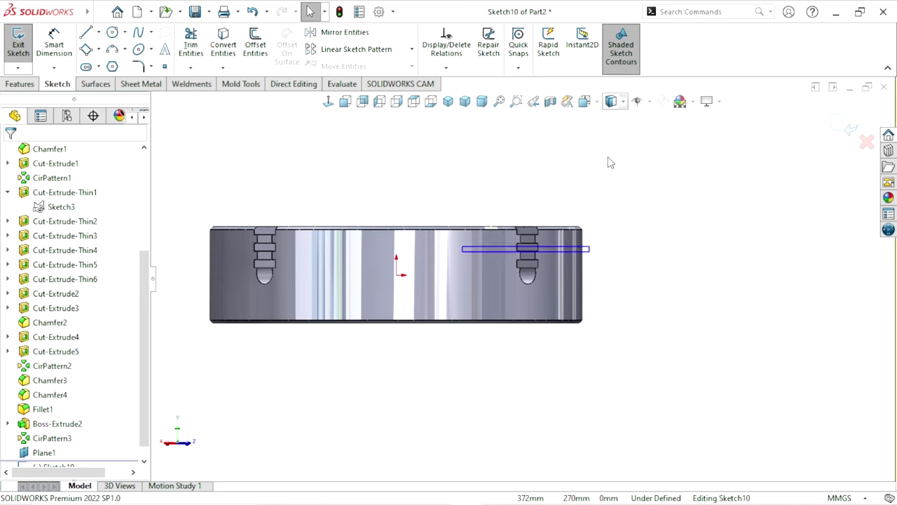
{"action": "scroll", "coordinate": [544, 291], "scroll_direction": "down", "scroll_amount": 2}
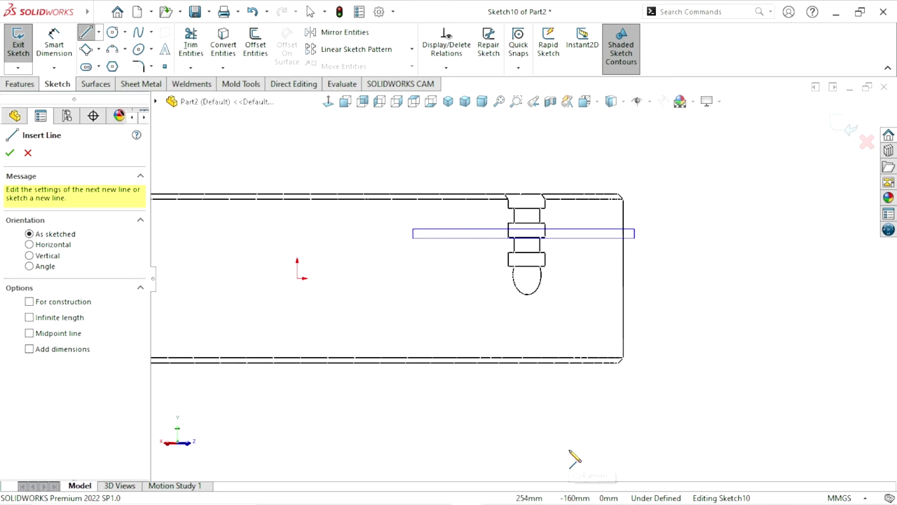
{"action": "scroll", "coordinate": [573, 456], "scroll_direction": "up", "scroll_amount": 1}
{"action": "scroll", "coordinate": [558, 383], "scroll_direction": "down", "scroll_amount": 2}
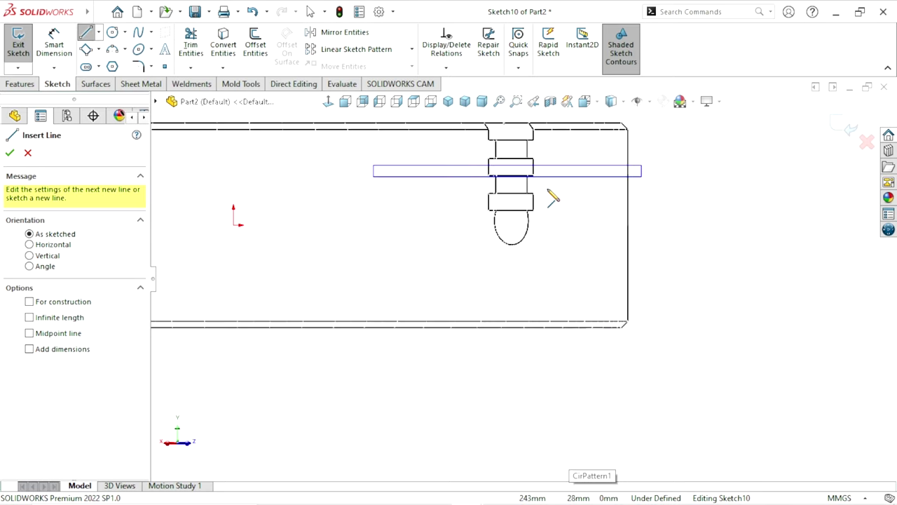
{"action": "left_click", "coordinate": [623, 101]}
{"action": "left_click", "coordinate": [612, 176]}
{"action": "scroll", "coordinate": [561, 315], "scroll_direction": "down", "scroll_amount": 1}
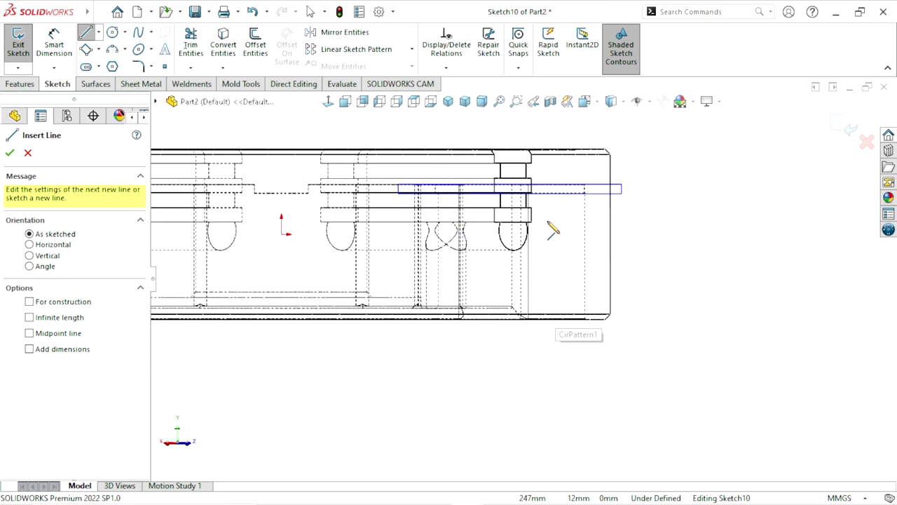
{"action": "scroll", "coordinate": [556, 259], "scroll_direction": "down", "scroll_amount": 1}
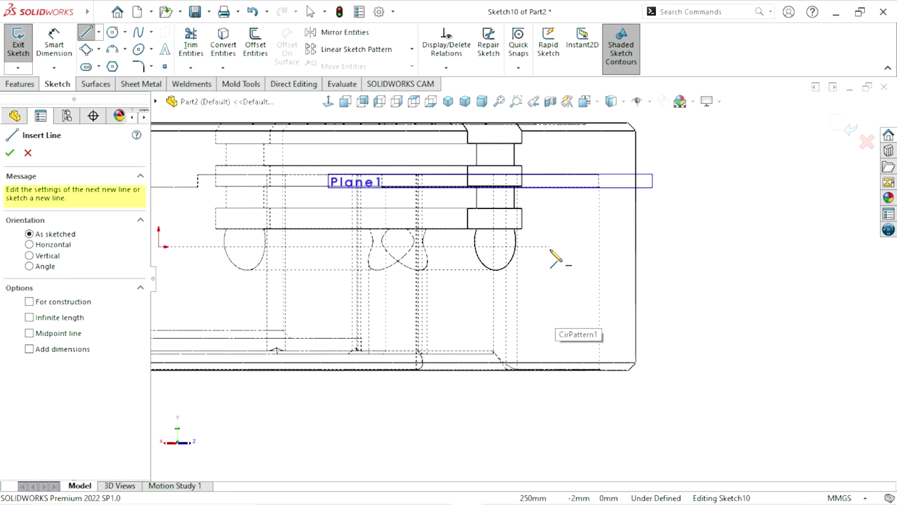
Draw a slanted line from just below the bolt hole to near the hub's bottom edge.
{"action": "left_click", "coordinate": [527, 205]}
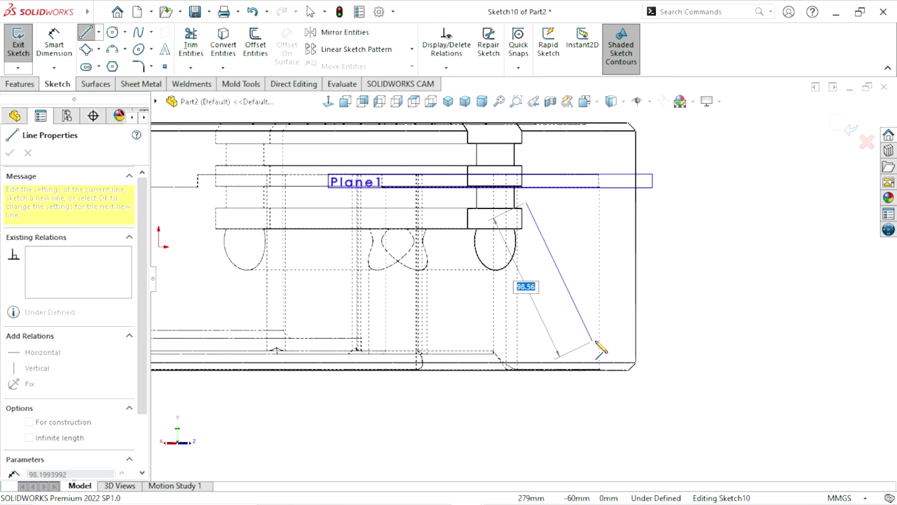
{"action": "left_click", "coordinate": [600, 340]}
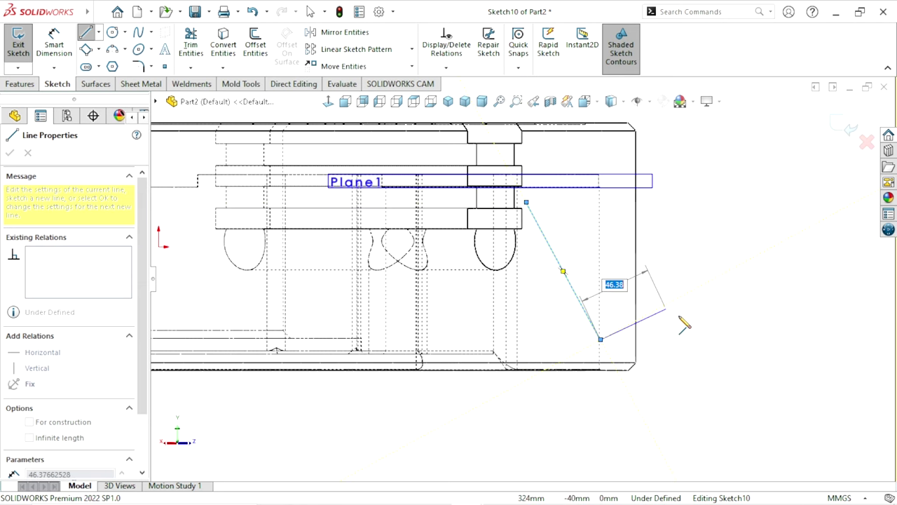
{"action": "key", "text": "Escape"}
{"action": "key", "text": "z"}
{"action": "scroll", "coordinate": [596, 328], "scroll_direction": "down", "scroll_amount": 3}
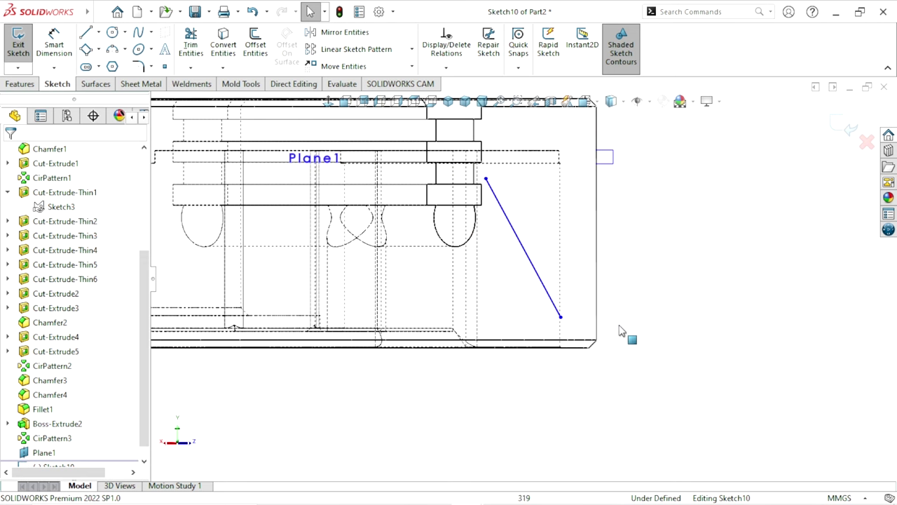
{"action": "scroll", "coordinate": [559, 319], "scroll_direction": "down", "scroll_amount": 2}
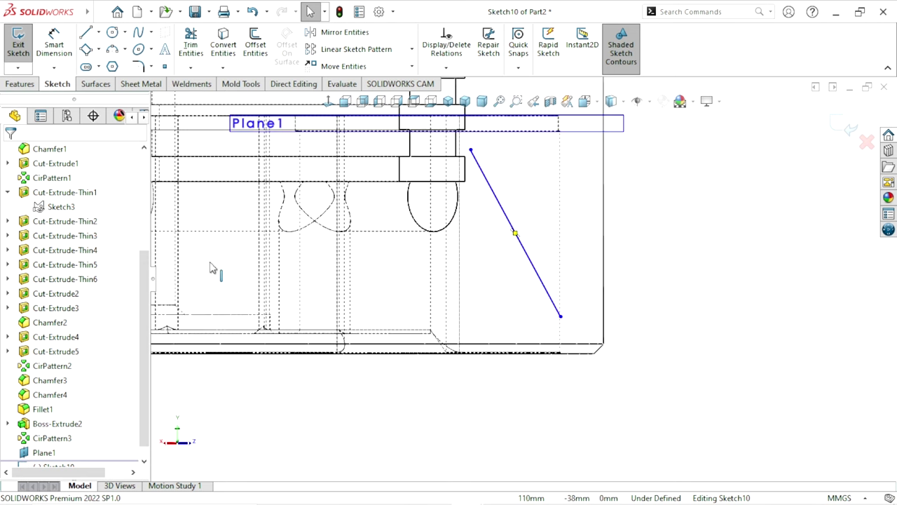
Dimension the line's lower endpoint 10 mm above the bottom edge.
{"action": "key", "text": "d"}
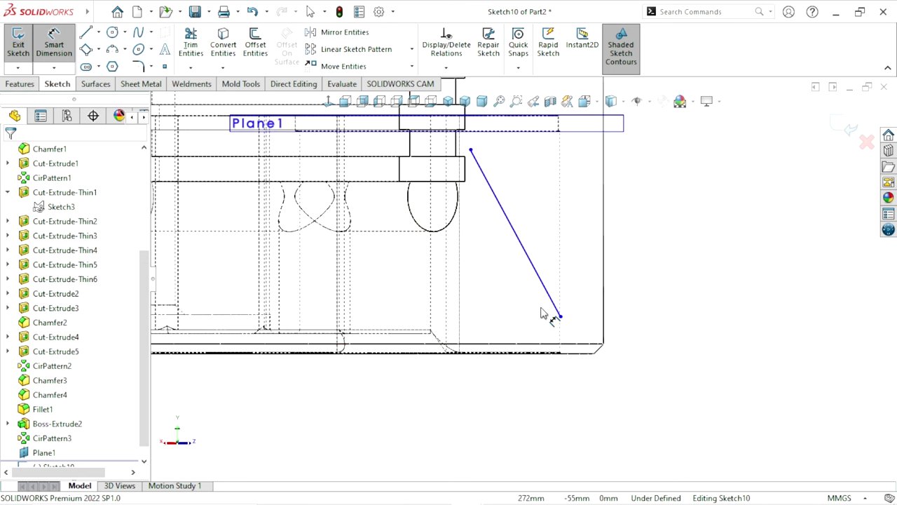
{"action": "left_click", "coordinate": [561, 317]}
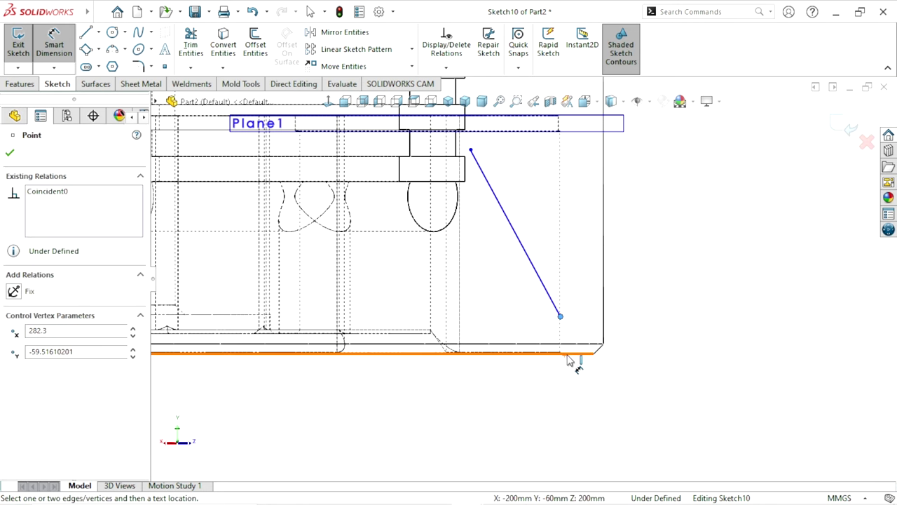
{"action": "scroll", "coordinate": [586, 361], "scroll_direction": "down", "scroll_amount": 3}
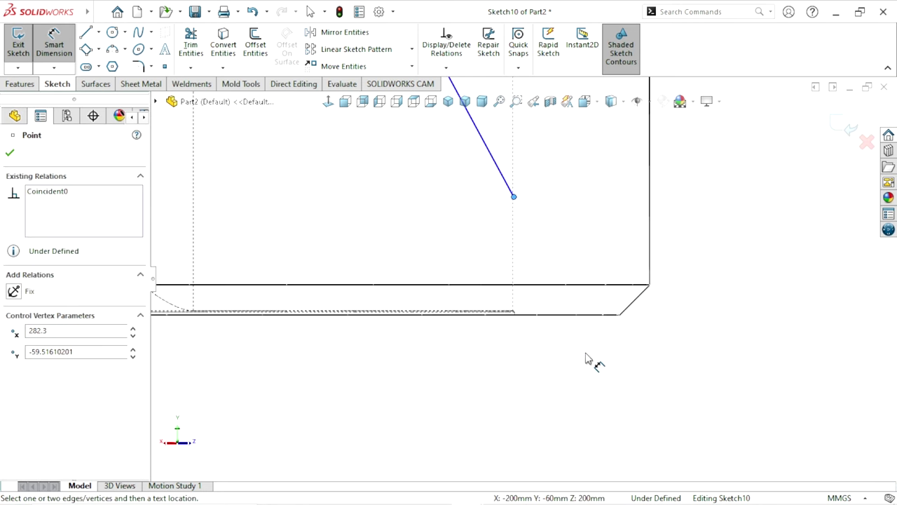
{"action": "left_click", "coordinate": [574, 314]}
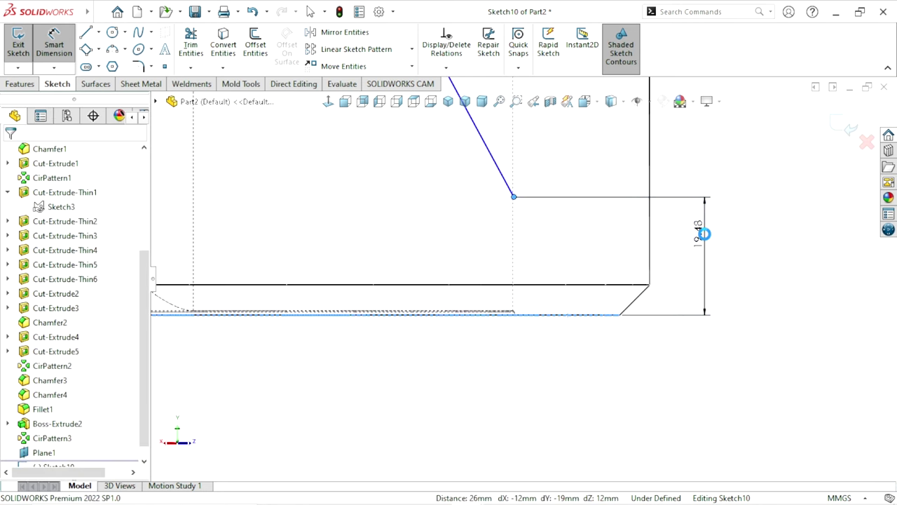
{"action": "left_click", "coordinate": [704, 233]}
{"action": "type", "text": "19"}
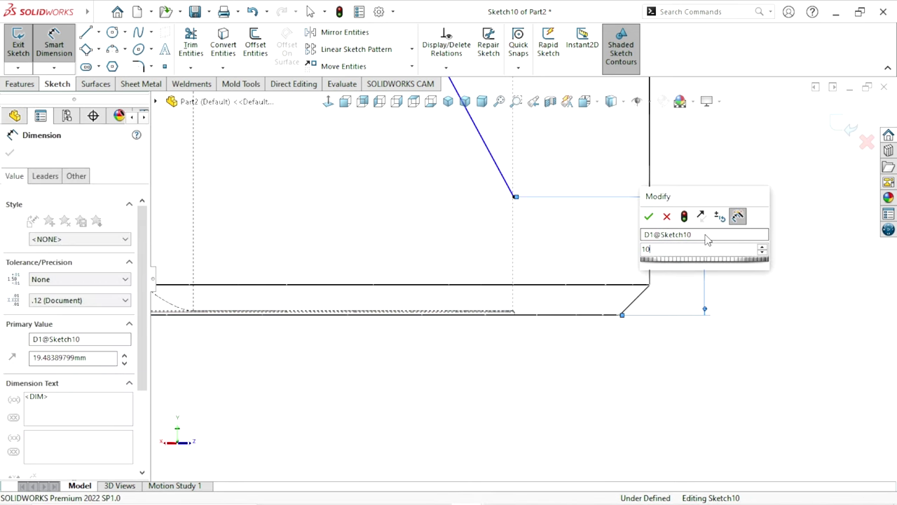
{"action": "key", "text": "Return"}
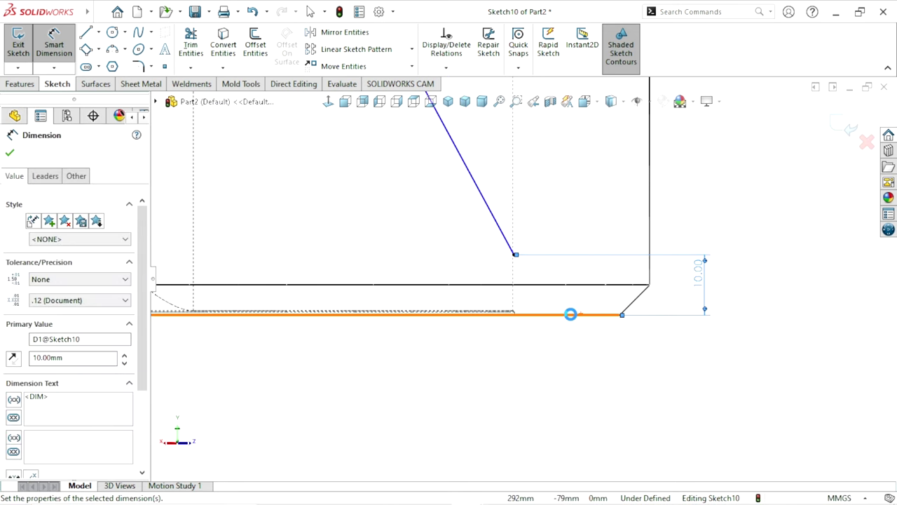
{"action": "scroll", "coordinate": [561, 308], "scroll_direction": "up", "scroll_amount": 2}
{"action": "scroll", "coordinate": [479, 215], "scroll_direction": "up", "scroll_amount": 2}
{"action": "scroll", "coordinate": [478, 215], "scroll_direction": "down", "scroll_amount": 2}
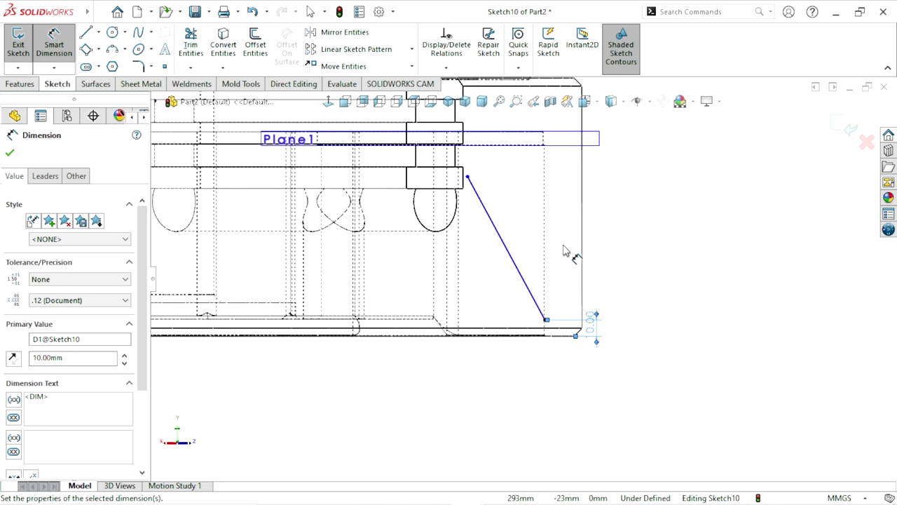
{"action": "scroll", "coordinate": [568, 206], "scroll_direction": "down", "scroll_amount": 1}
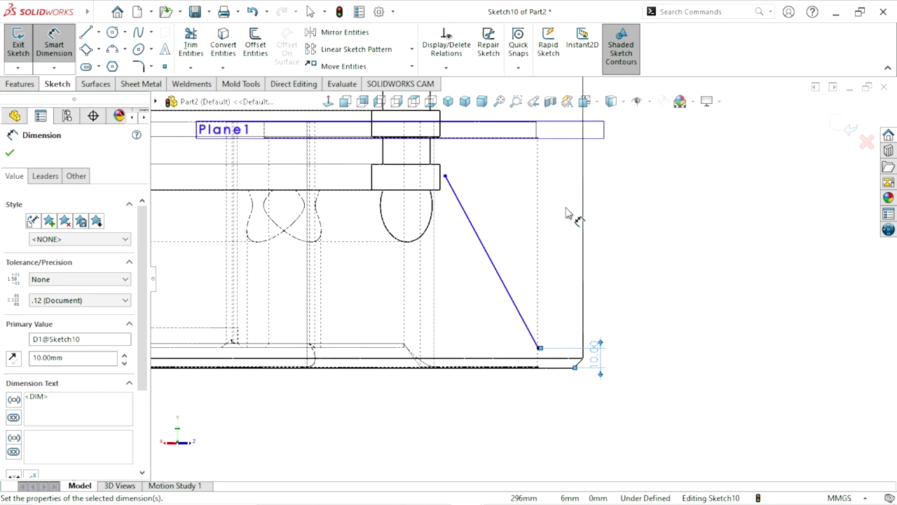
Dimension the line at 25° from vertical and close the sketch.
{"action": "left_click", "coordinate": [495, 265]}
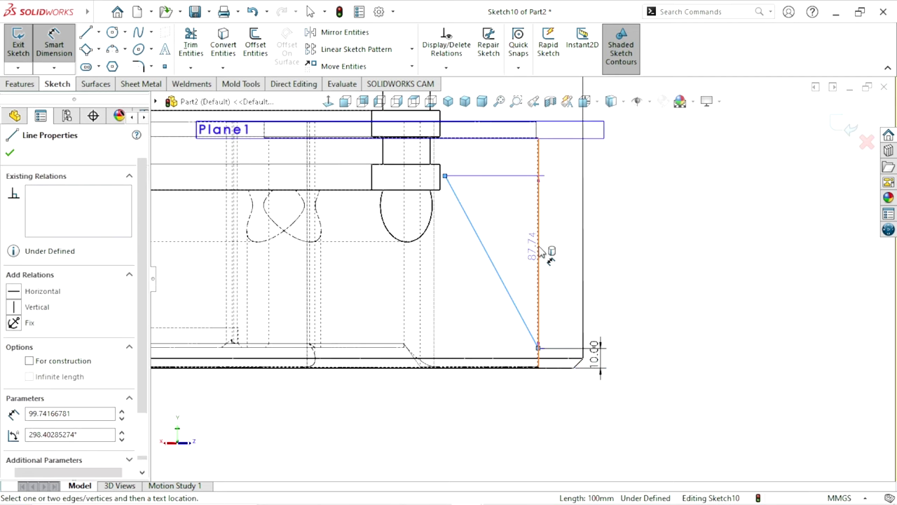
{"action": "left_click", "coordinate": [538, 249]}
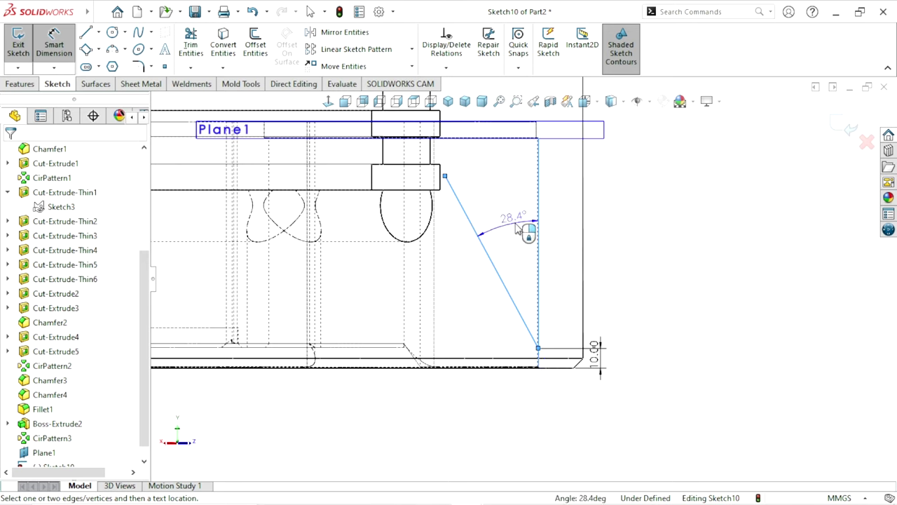
{"action": "left_click", "coordinate": [519, 228]}
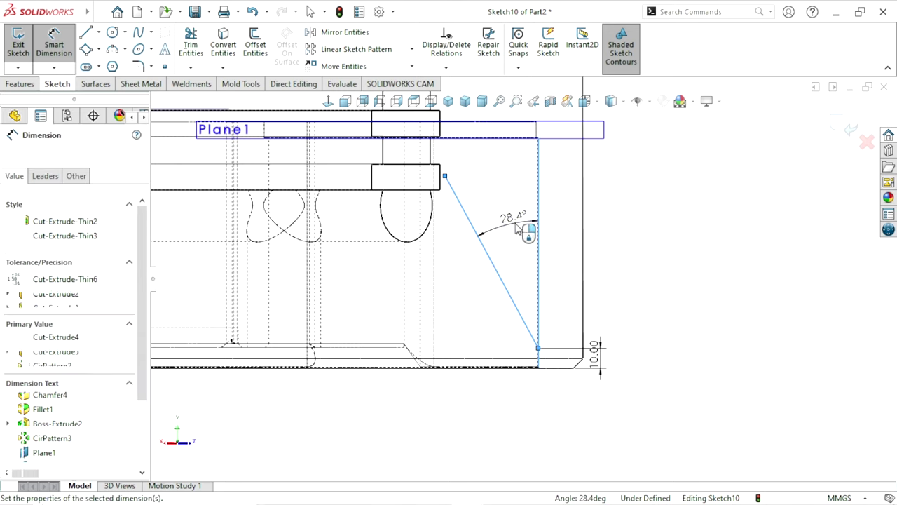
{"action": "type", "text": "45"}
{"action": "key", "text": "Escape"}
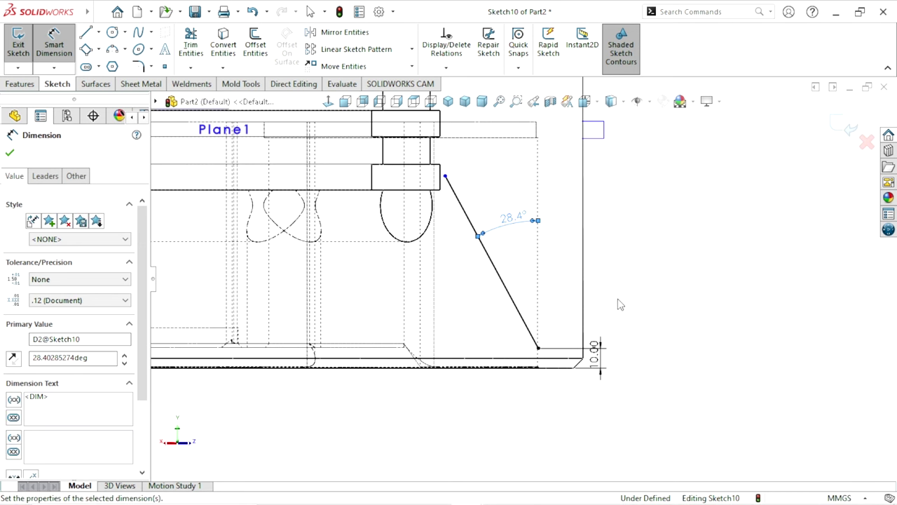
{"action": "scroll", "coordinate": [659, 330], "scroll_direction": "up", "scroll_amount": 2}
{"action": "type", "text": "25"}
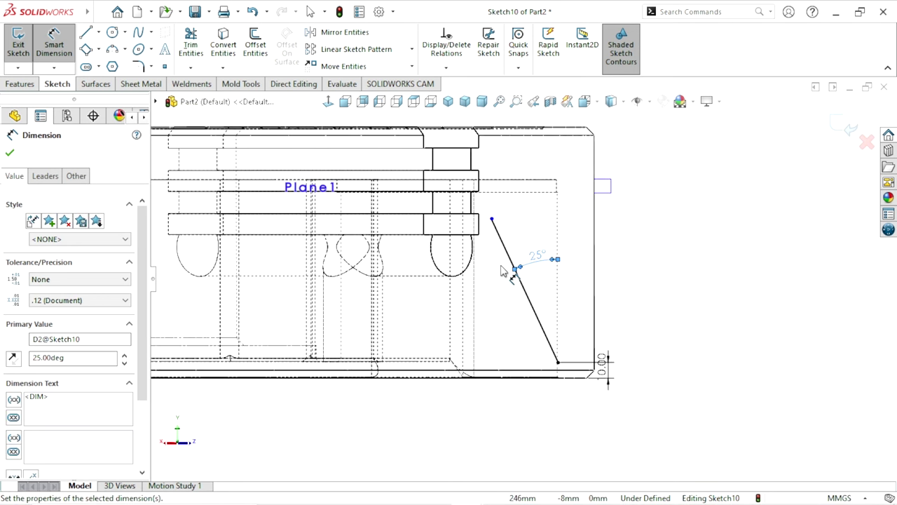
{"action": "scroll", "coordinate": [501, 267], "scroll_direction": "down", "scroll_amount": 1}
{"action": "left_click", "coordinate": [713, 326]}
{"action": "scroll", "coordinate": [582, 371], "scroll_direction": "down", "scroll_amount": 1}
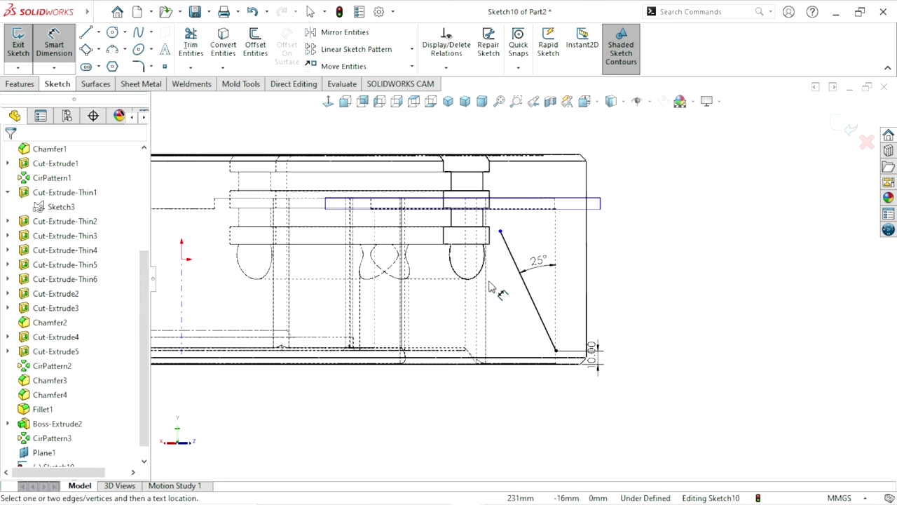
{"action": "scroll", "coordinate": [656, 342], "scroll_direction": "up", "scroll_amount": 1}
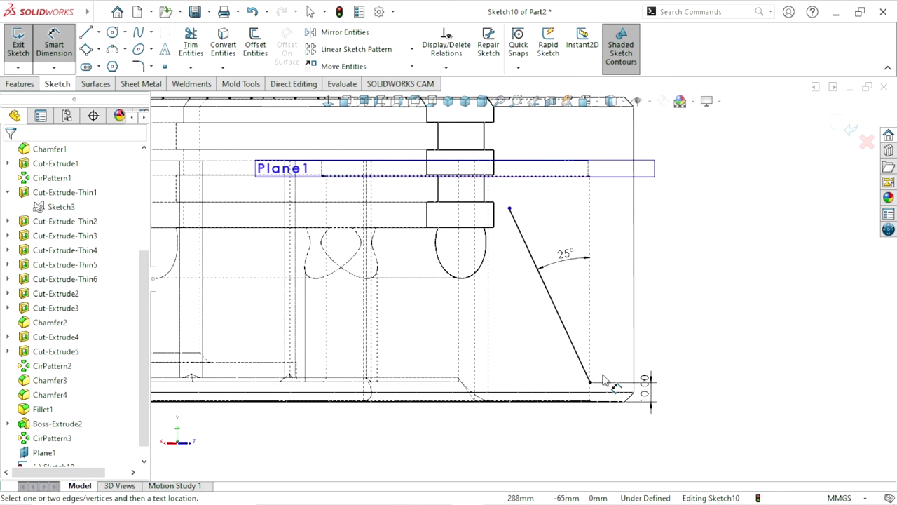
{"action": "scroll", "coordinate": [603, 379], "scroll_direction": "up", "scroll_amount": 1}
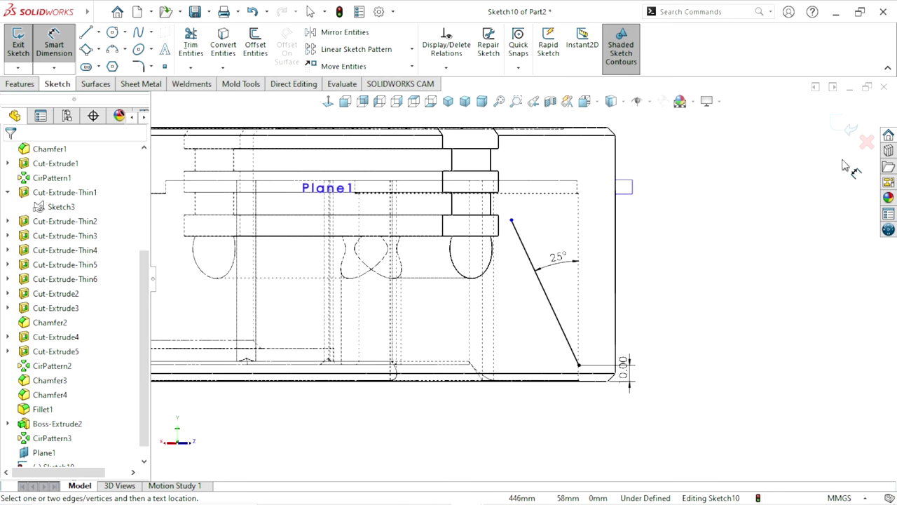
{"action": "left_click", "coordinate": [844, 134]}
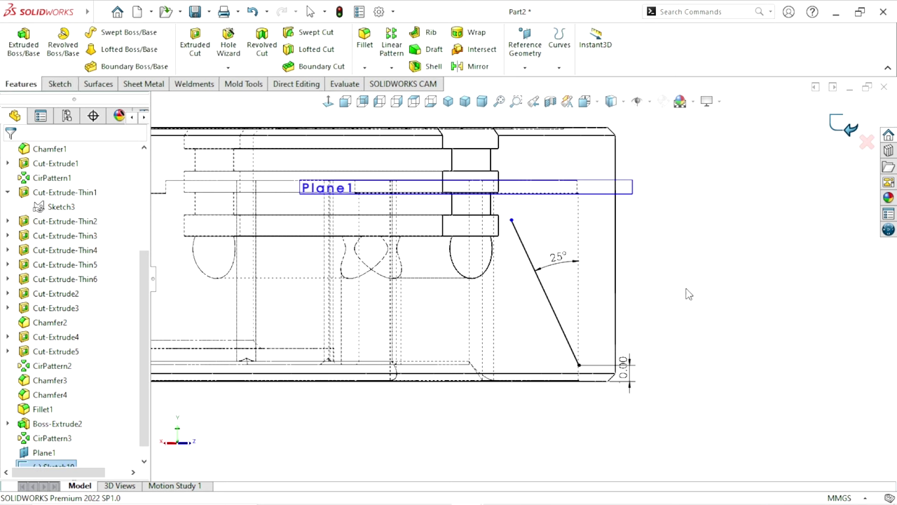
Show the hub Shaded With Edges, orbited to a 3D view of the spoke area.
{"action": "left_click", "coordinate": [621, 103]}
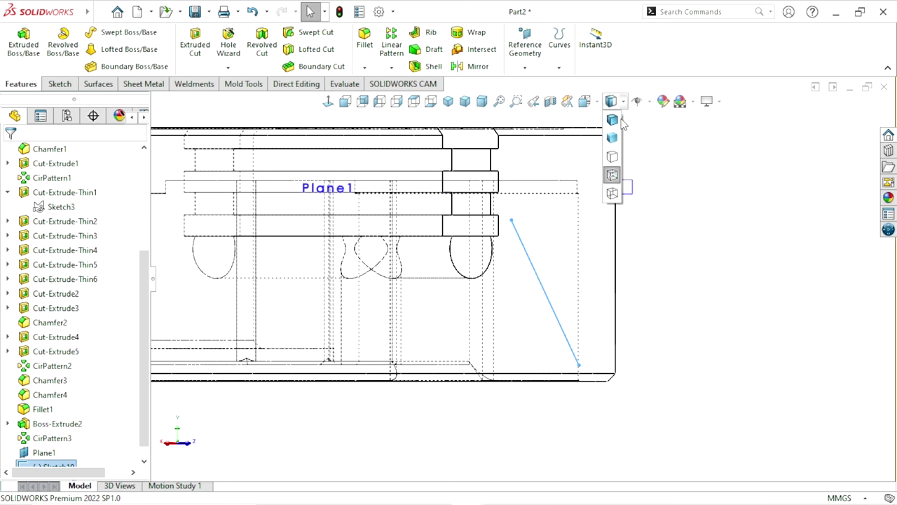
{"action": "left_click", "coordinate": [612, 120]}
{"action": "mouse_move", "coordinate": [639, 298]}
{"action": "middle_mouse_down"}
{"action": "mouse_move", "coordinate": [498, 374]}
{"action": "mouse_move", "coordinate": [408, 186]}
{"action": "mouse_move", "coordinate": [525, 366]}
{"action": "mouse_move", "coordinate": [627, 435]}
{"action": "mouse_move", "coordinate": [573, 244]}
{"action": "mouse_move", "coordinate": [677, 304]}
{"action": "mouse_move", "coordinate": [649, 390]}
{"action": "mouse_move", "coordinate": [587, 475]}
{"action": "middle_mouse_up"}
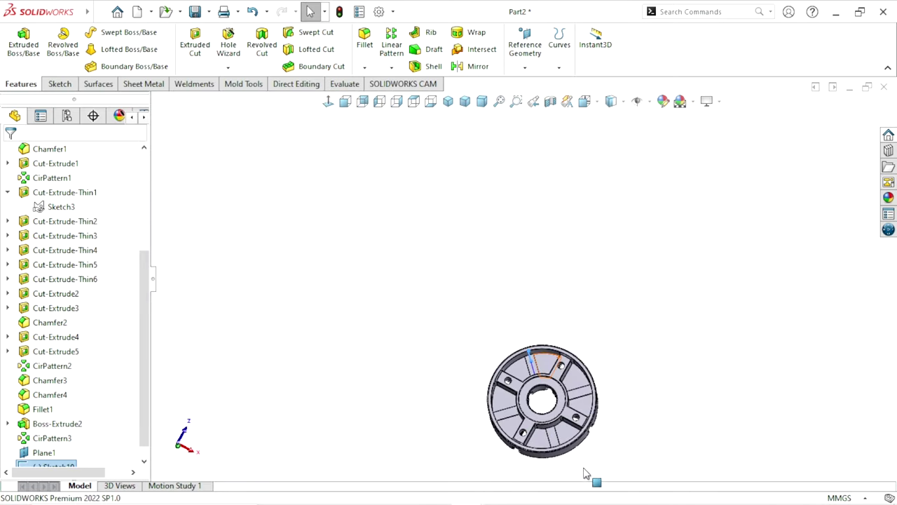
{"action": "scroll", "coordinate": [579, 421], "scroll_direction": "down", "scroll_amount": 2}
{"action": "mouse_move", "coordinate": [578, 420]}
{"action": "middle_mouse_down"}
{"action": "mouse_move", "coordinate": [511, 354]}
{"action": "mouse_move", "coordinate": [505, 377]}
{"action": "mouse_move", "coordinate": [230, 331]}
{"action": "middle_mouse_up"}
{"action": "scroll", "coordinate": [512, 354], "scroll_direction": "down", "scroll_amount": 2}
{"action": "scroll", "coordinate": [519, 375], "scroll_direction": "down", "scroll_amount": 3}
{"action": "scroll", "coordinate": [398, 398], "scroll_direction": "up", "scroll_amount": 3}
{"action": "scroll", "coordinate": [451, 315], "scroll_direction": "down", "scroll_amount": 4}
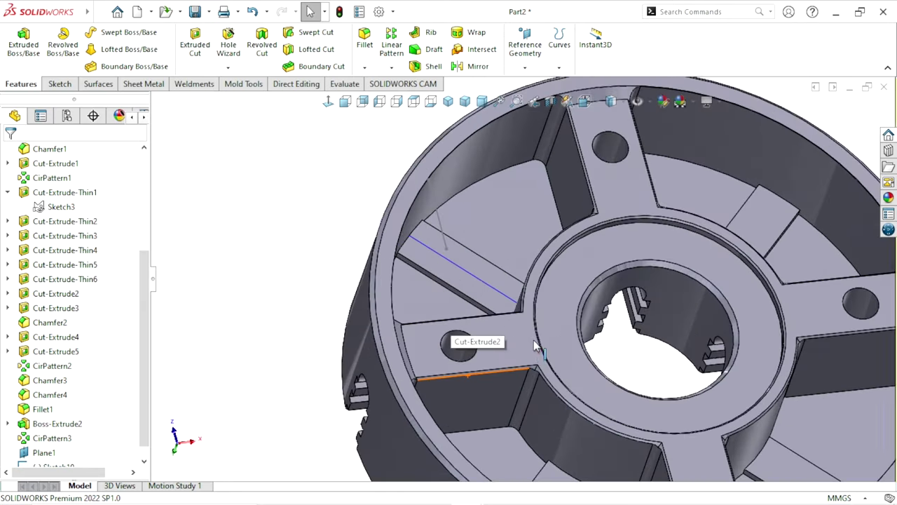
{"action": "middle_click_drag", "start_coordinate": [534, 340], "coordinate": [527, 335]}
{"action": "scroll", "coordinate": [528, 335], "scroll_direction": "up", "scroll_amount": 1}
{"action": "scroll", "coordinate": [504, 319], "scroll_direction": "down", "scroll_amount": 3}
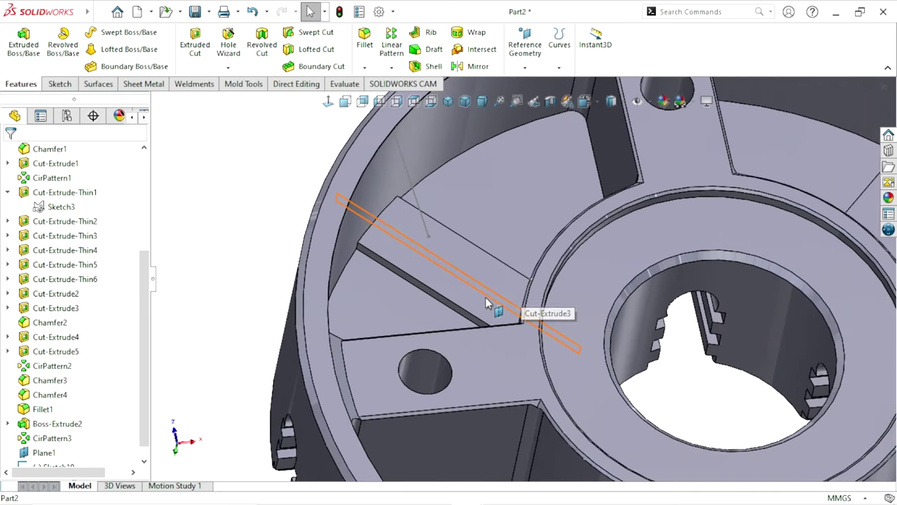
Hide Plane1 so only the slanted sketch line remains visible.
{"action": "left_click", "coordinate": [489, 296]}
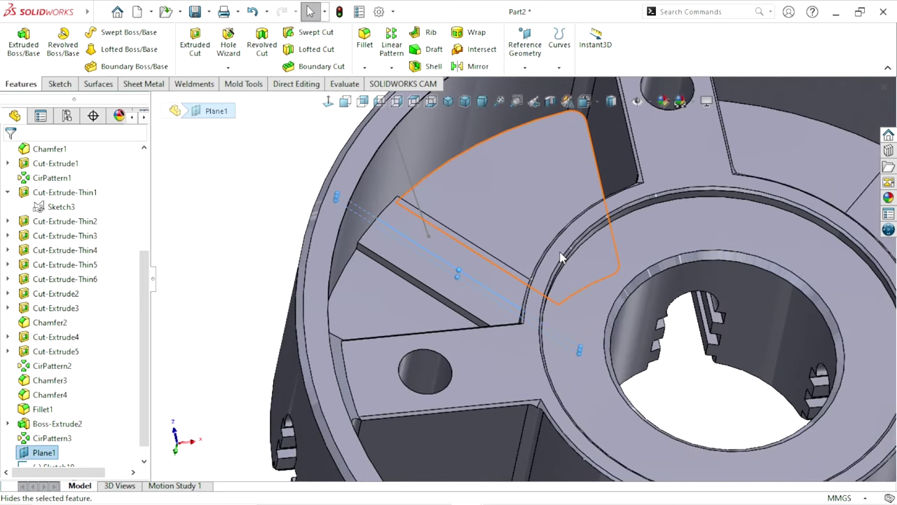
{"action": "left_click", "coordinate": [258, 297]}
{"action": "scroll", "coordinate": [531, 235], "scroll_direction": "up", "scroll_amount": 3}
{"action": "scroll", "coordinate": [532, 238], "scroll_direction": "down", "scroll_amount": 2}
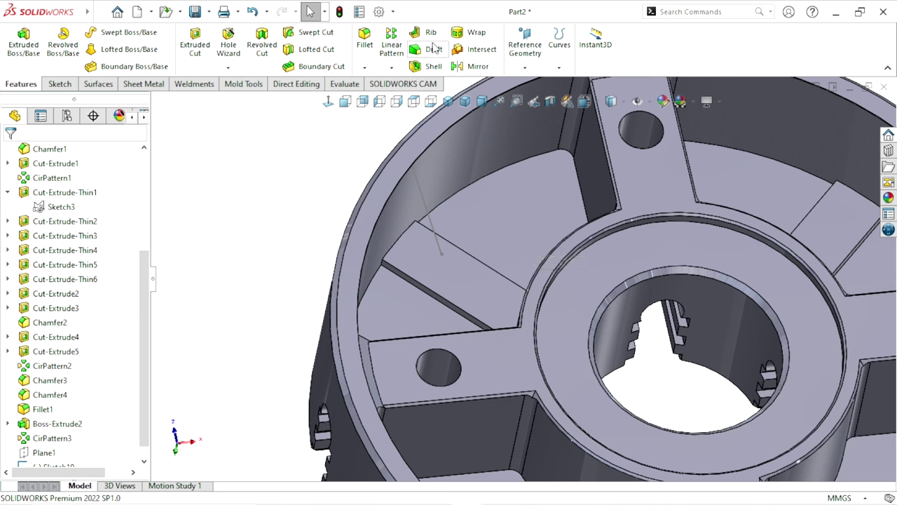
Use the angled sketch line as the rib profile with 12 mm thickness.
{"action": "left_click", "coordinate": [426, 209]}
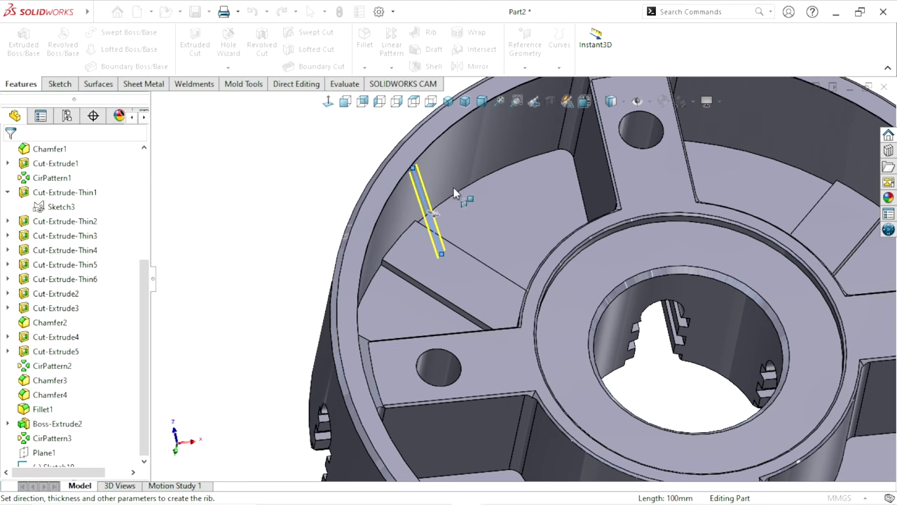
{"action": "scroll", "coordinate": [432, 224], "scroll_direction": "down", "scroll_amount": 2}
{"action": "scroll", "coordinate": [431, 224], "scroll_direction": "down", "scroll_amount": 2}
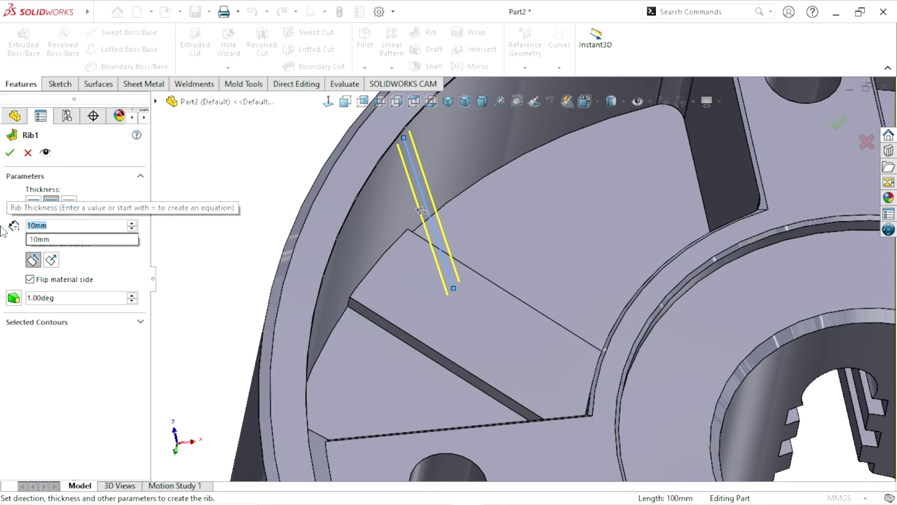
{"action": "type", "text": "12"}
{"action": "key", "text": "Return"}
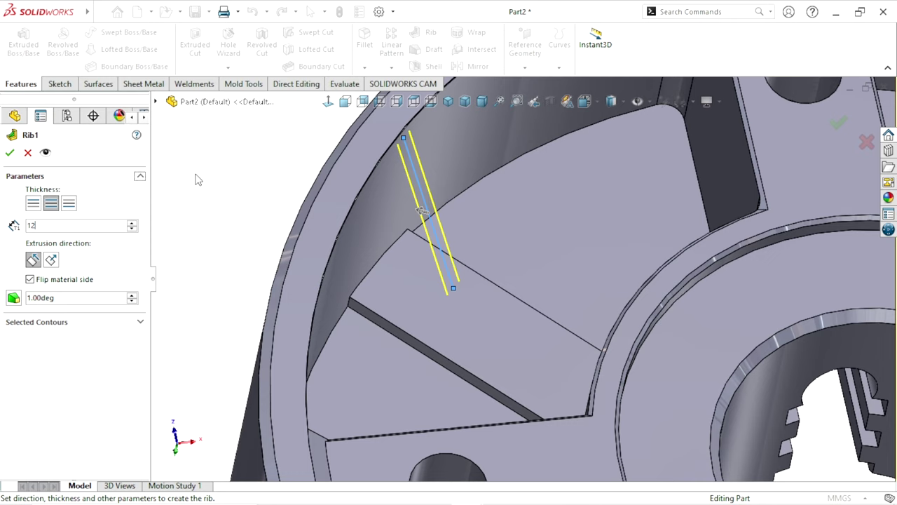
Leave draft off, build Rib1, and orbit to inspect the new gusset.
{"action": "left_click", "coordinate": [18, 302]}
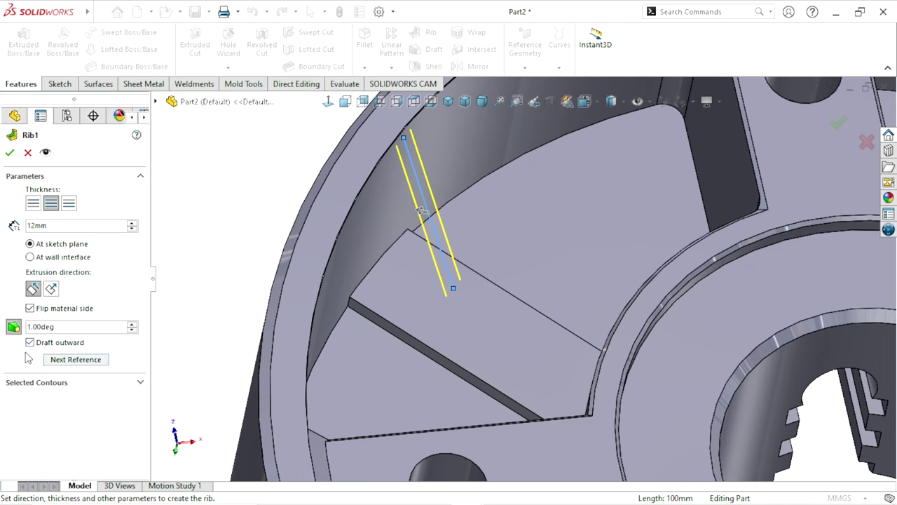
{"action": "left_click", "coordinate": [21, 328]}
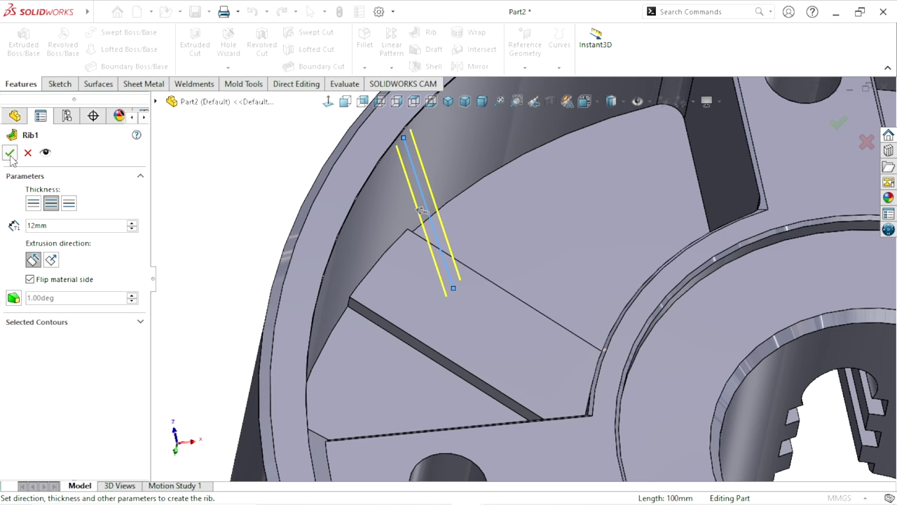
{"action": "left_click", "coordinate": [9, 153]}
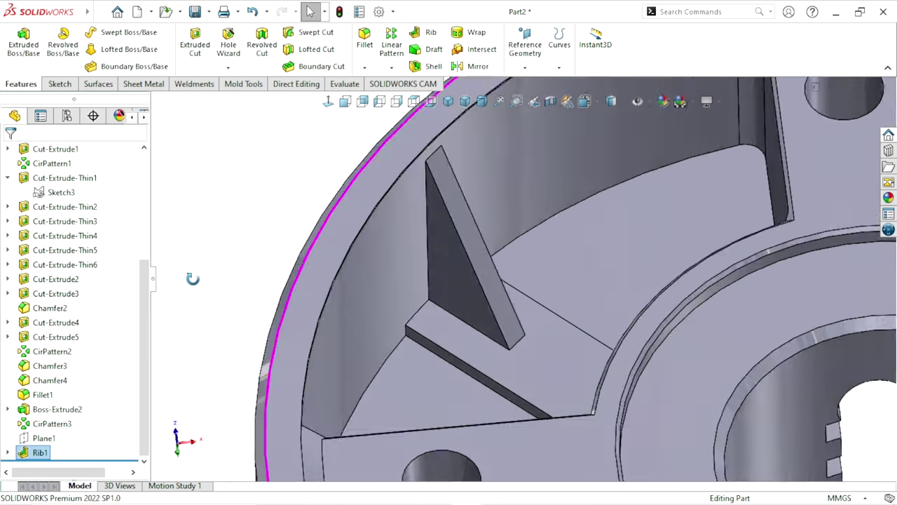
{"action": "middle_click_drag", "start_coordinate": [193, 278], "coordinate": [271, 367]}
{"action": "scroll", "coordinate": [421, 336], "scroll_direction": "up", "scroll_amount": 5}
{"action": "scroll", "coordinate": [421, 323], "scroll_direction": "down", "scroll_amount": 5}
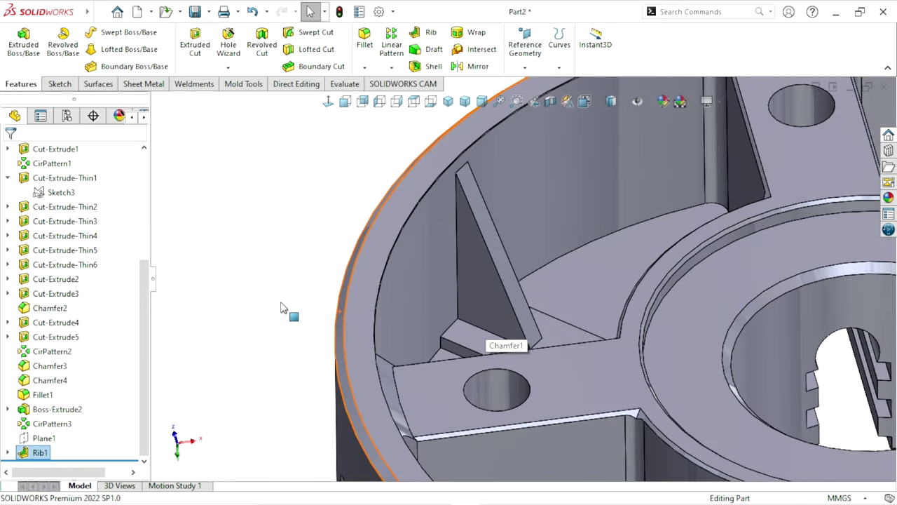
{"action": "mouse_move", "coordinate": [282, 309]}
{"action": "middle_mouse_down"}
{"action": "mouse_move", "coordinate": [260, 311]}
{"action": "mouse_move", "coordinate": [341, 367]}
{"action": "mouse_move", "coordinate": [581, 243]}
{"action": "mouse_move", "coordinate": [260, 224]}
{"action": "middle_mouse_up"}
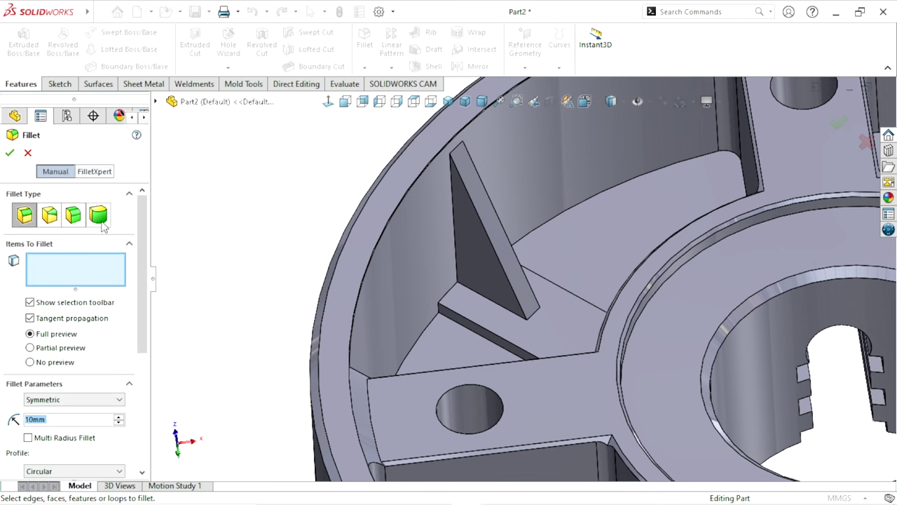
Apply a Full Round Fillet using both rib side faces and its thin top face as center.
{"action": "left_click", "coordinate": [101, 223]}
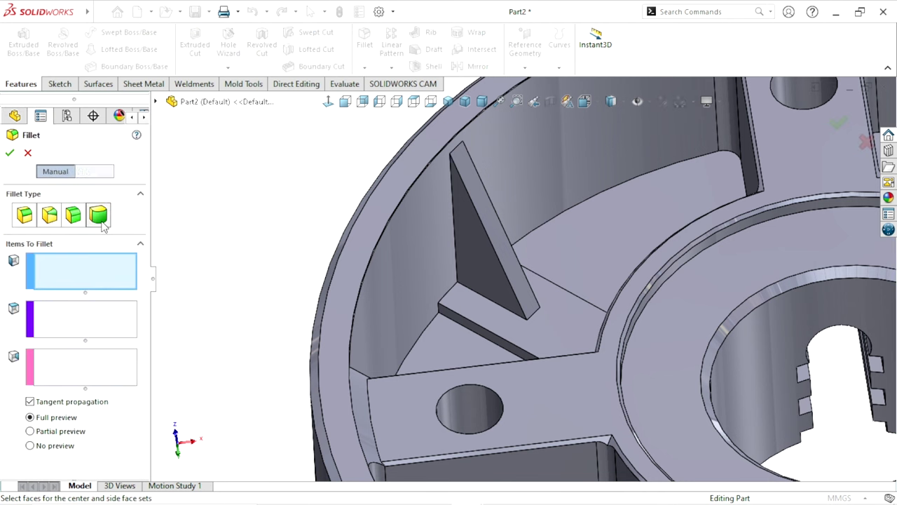
{"action": "left_click", "coordinate": [483, 257]}
{"action": "left_click", "coordinate": [124, 317]}
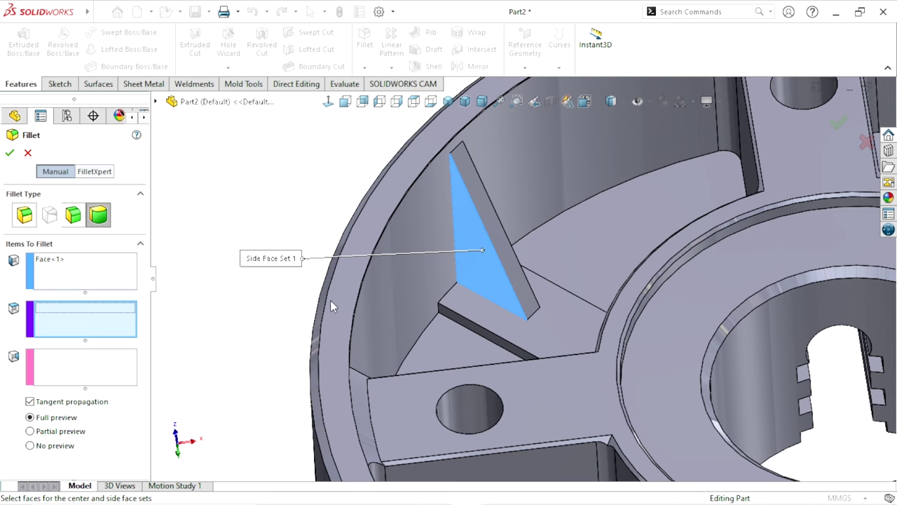
{"action": "left_click", "coordinate": [488, 224]}
{"action": "left_click", "coordinate": [112, 366]}
{"action": "mouse_move", "coordinate": [392, 383]}
{"action": "middle_mouse_down"}
{"action": "mouse_move", "coordinate": [502, 320]}
{"action": "mouse_move", "coordinate": [502, 298]}
{"action": "middle_mouse_up"}
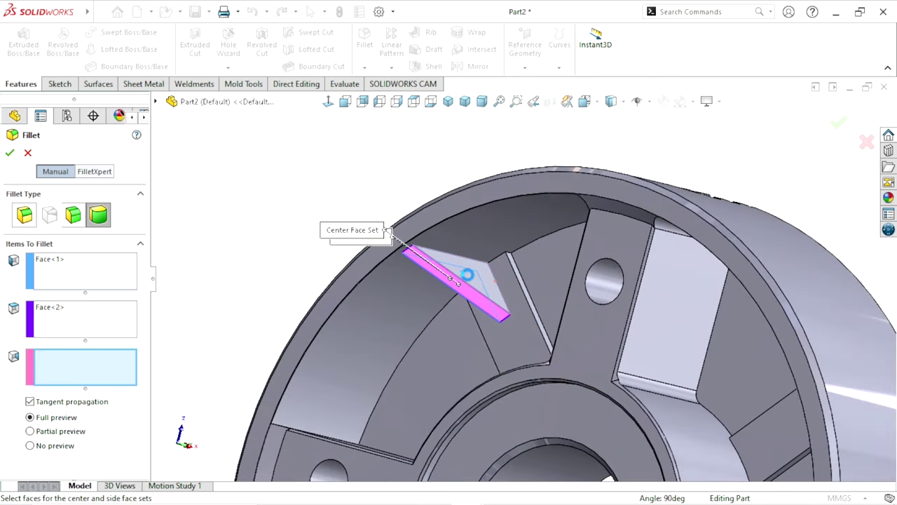
{"action": "left_click", "coordinate": [474, 280]}
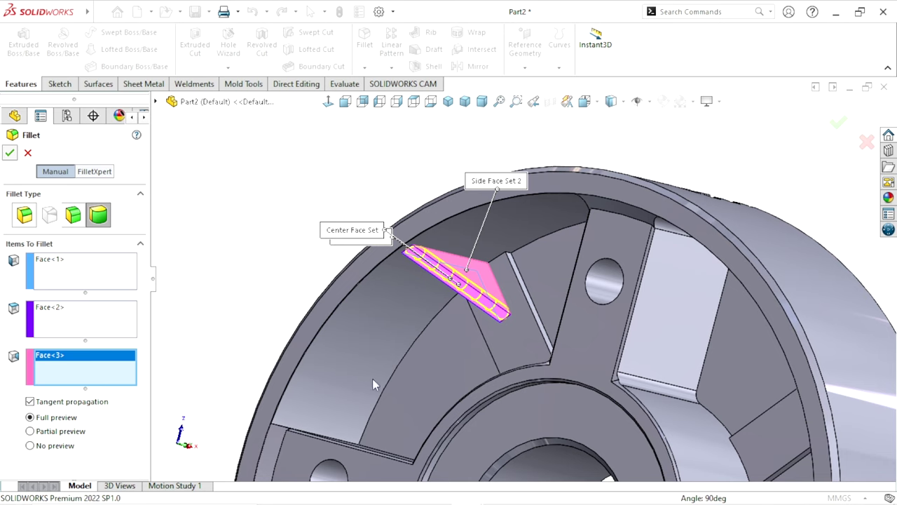
{"action": "key", "text": "Return"}
Orbit to inspect the rounded rib top and start a Circular Pattern.
{"action": "middle_click_drag", "start_coordinate": [384, 376], "coordinate": [515, 263]}
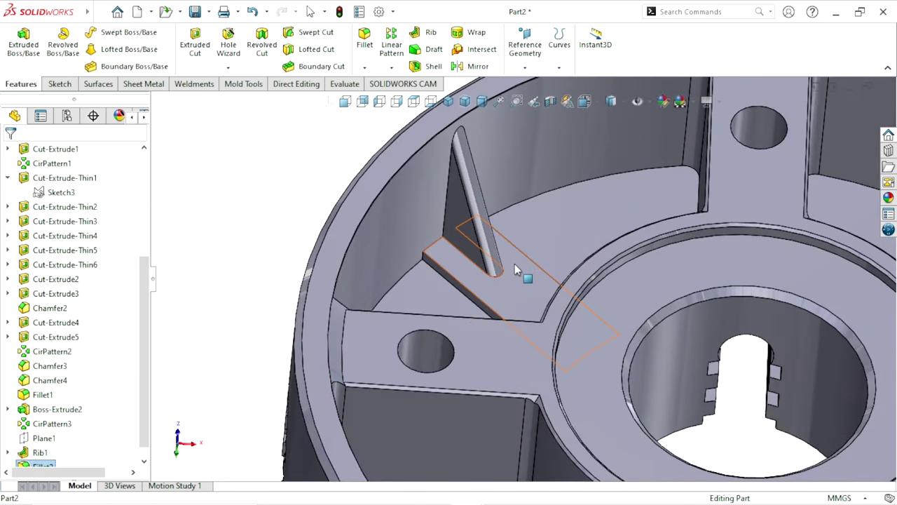
{"action": "scroll", "coordinate": [515, 264], "scroll_direction": "down", "scroll_amount": 3}
{"action": "scroll", "coordinate": [462, 244], "scroll_direction": "up", "scroll_amount": 2}
{"action": "scroll", "coordinate": [478, 224], "scroll_direction": "down", "scroll_amount": 2}
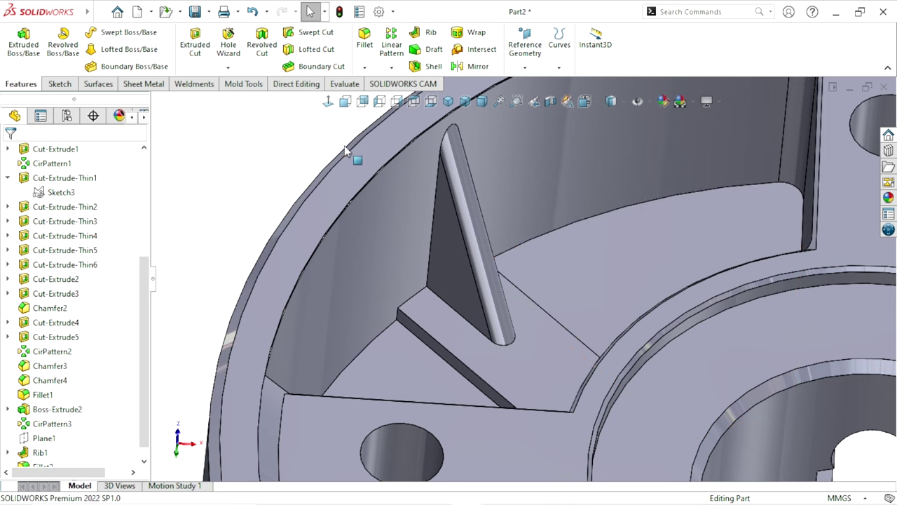
{"action": "left_click", "coordinate": [391, 67]}
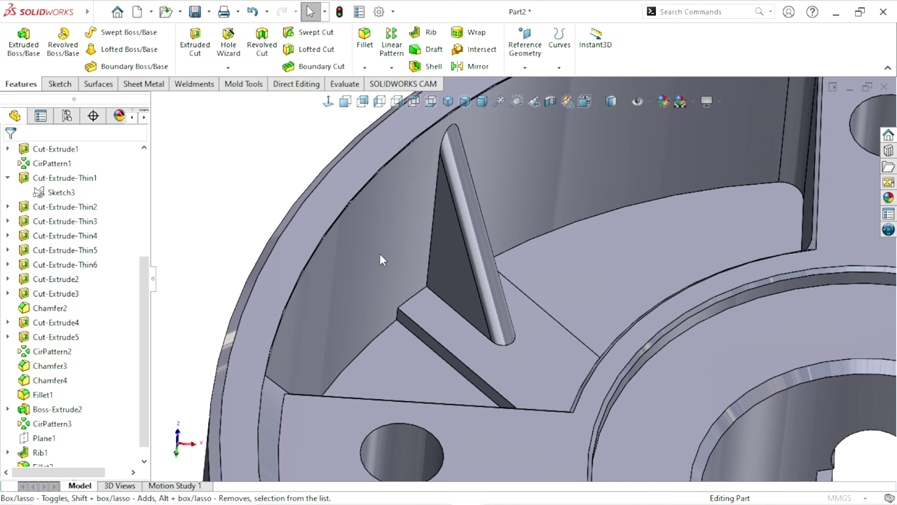
Pattern Rib1 and Fillet2 about the hub's cylindrical face: 4 equal instances over 360°.
{"action": "scroll", "coordinate": [357, 320], "scroll_direction": "up", "scroll_amount": 5}
{"action": "scroll", "coordinate": [545, 320], "scroll_direction": "down", "scroll_amount": 5}
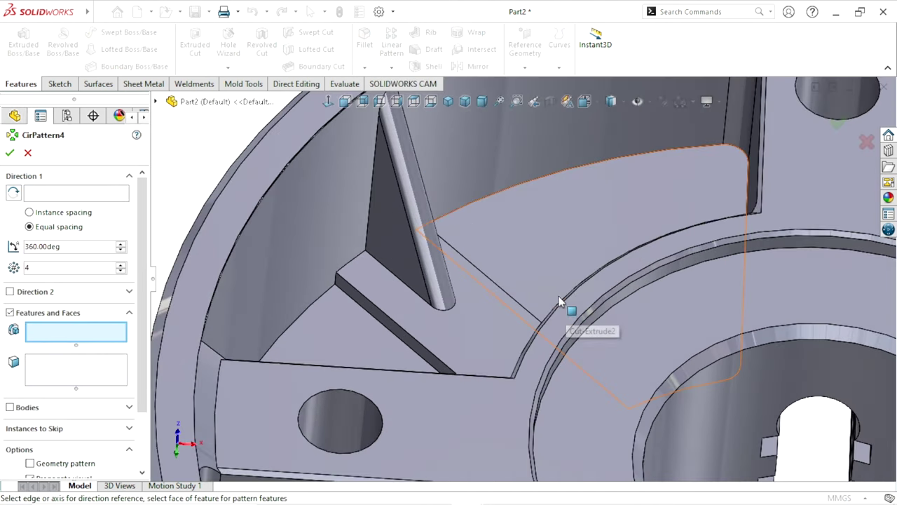
{"action": "left_click", "coordinate": [160, 104]}
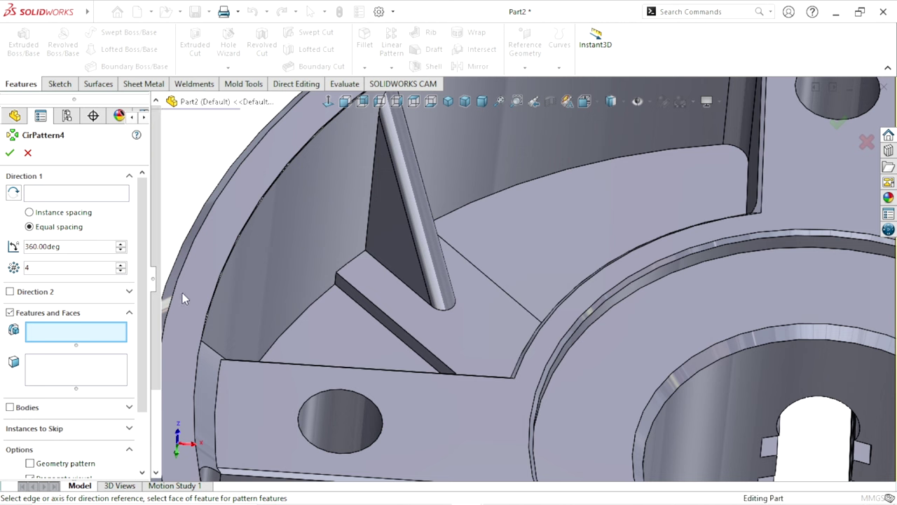
{"action": "scroll", "coordinate": [222, 378], "scroll_direction": "down", "scroll_amount": 3}
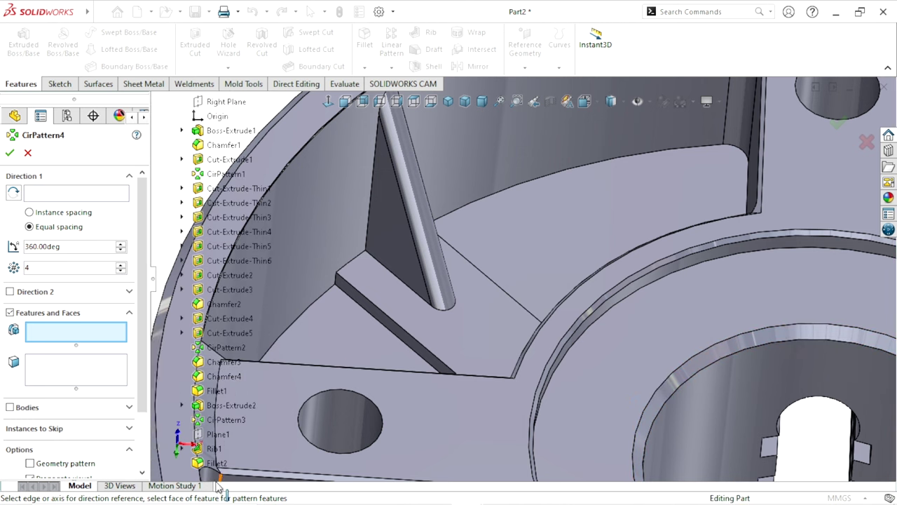
{"action": "left_click", "coordinate": [215, 449]}
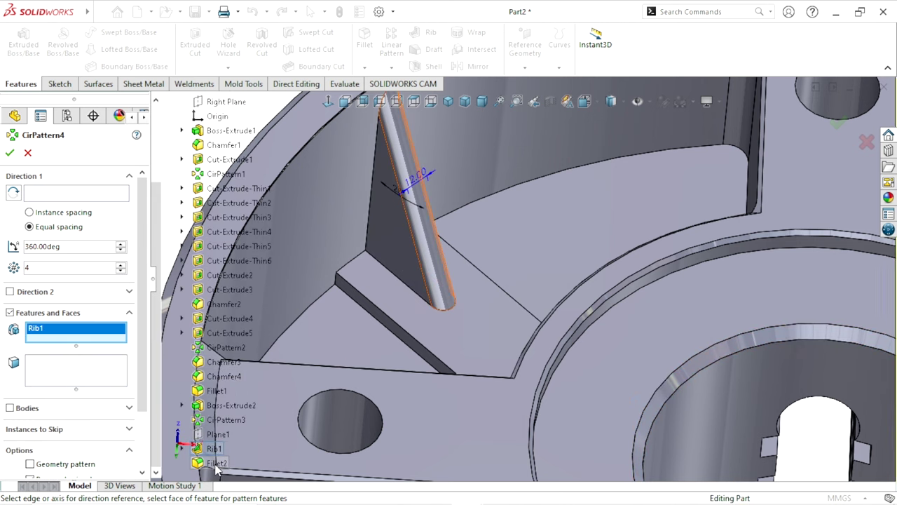
{"action": "left_click", "coordinate": [219, 464]}
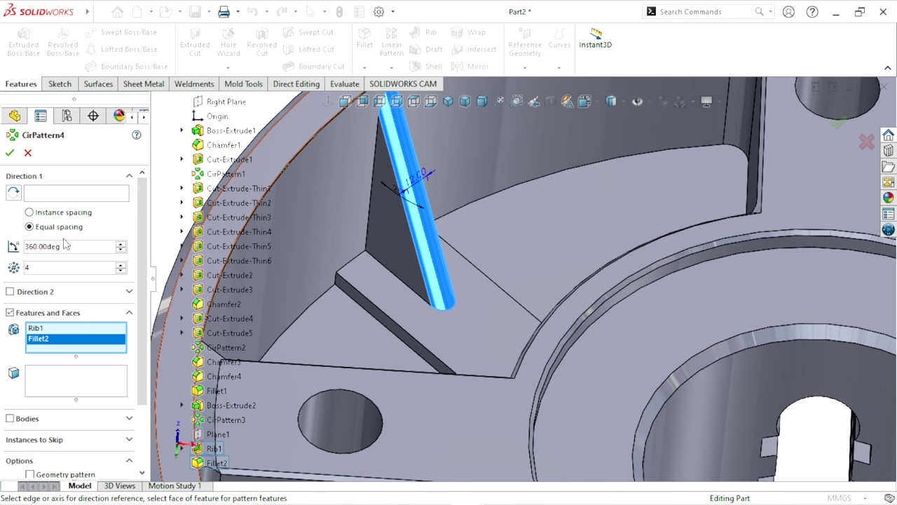
{"action": "left_click", "coordinate": [67, 195]}
{"action": "scroll", "coordinate": [354, 371], "scroll_direction": "up", "scroll_amount": 5}
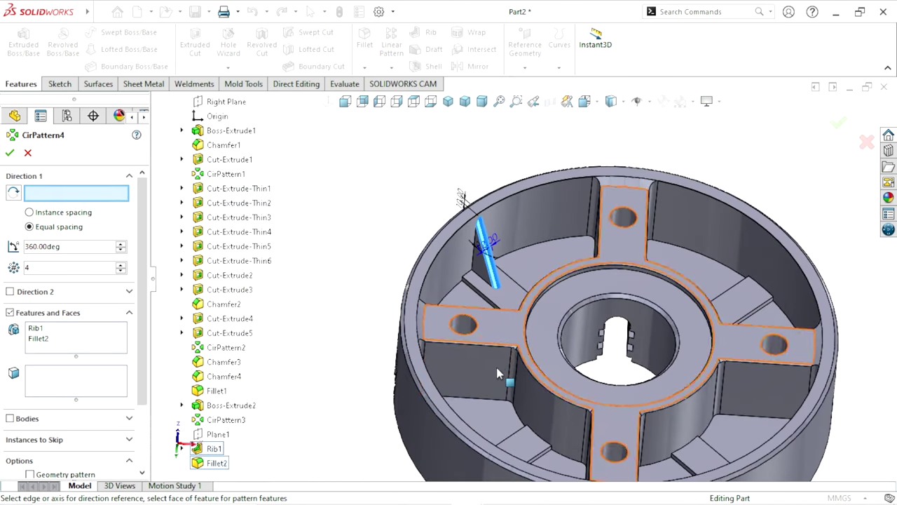
{"action": "left_click", "coordinate": [544, 407]}
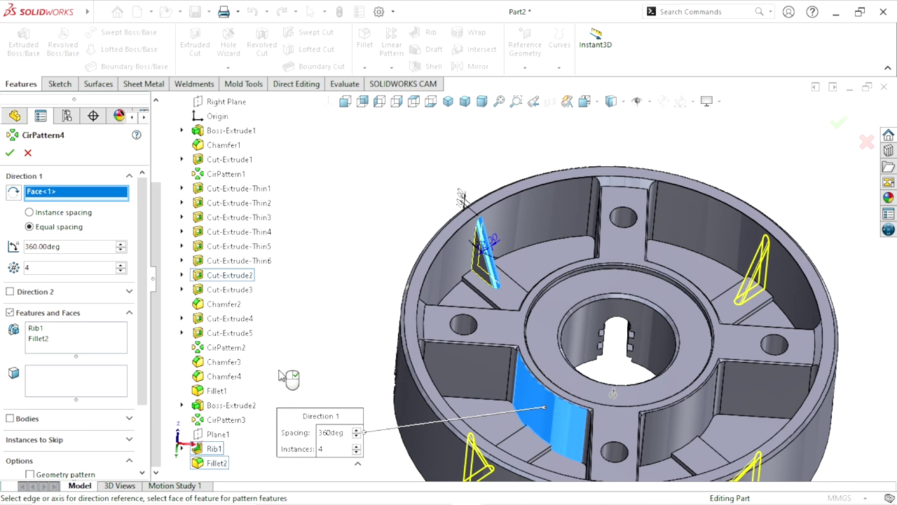
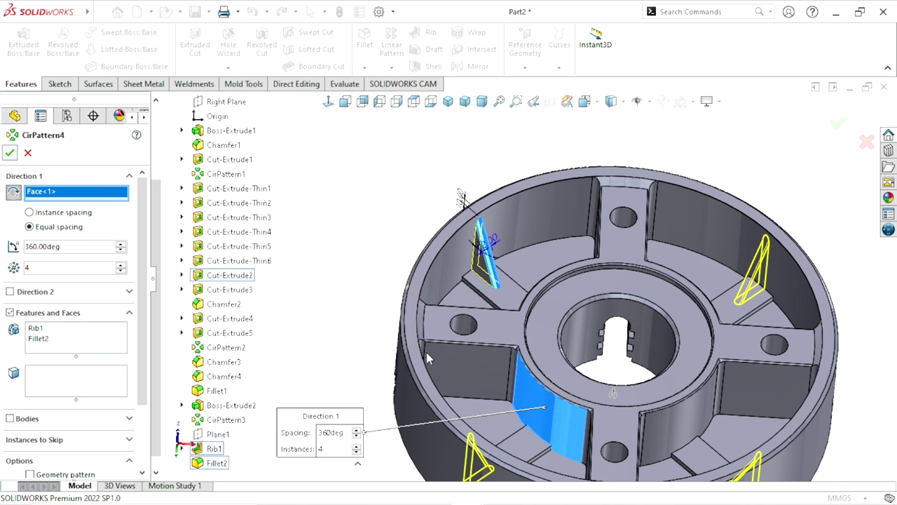
Orbit and zoom the patterned hub to a tilted side view.
{"action": "scroll", "coordinate": [491, 371], "scroll_direction": "up", "scroll_amount": 3}
{"action": "mouse_move", "coordinate": [525, 382]}
{"action": "middle_mouse_down"}
{"action": "mouse_move", "coordinate": [582, 402]}
{"action": "mouse_move", "coordinate": [611, 341]}
{"action": "middle_mouse_up"}
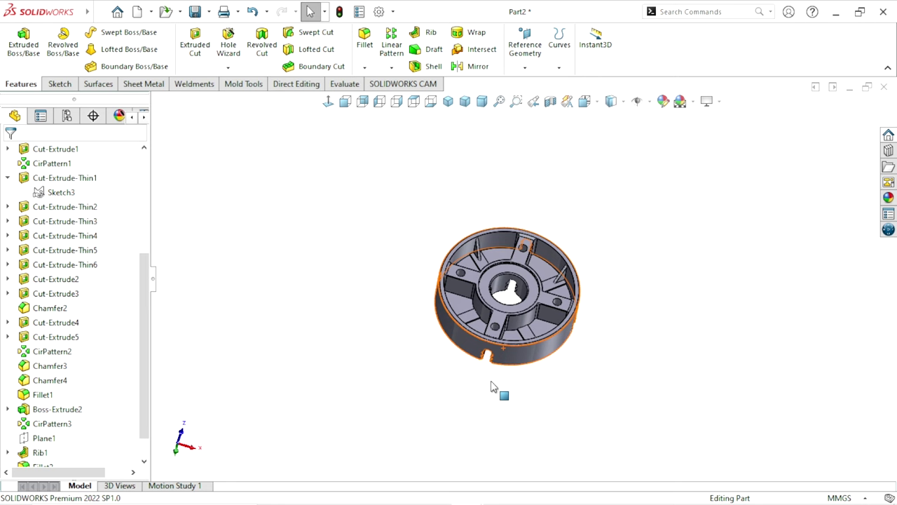
{"action": "scroll", "coordinate": [541, 316], "scroll_direction": "down", "scroll_amount": 2}
{"action": "scroll", "coordinate": [459, 226], "scroll_direction": "down", "scroll_amount": 3}
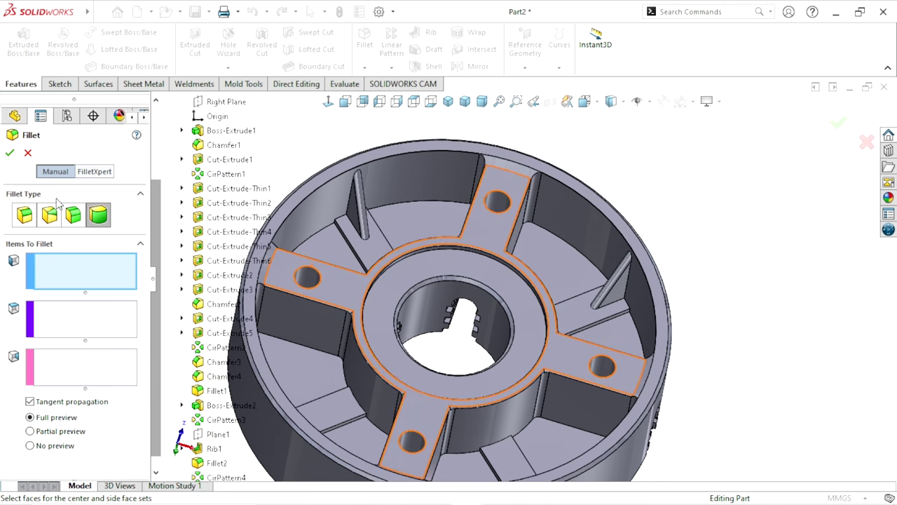
Make the fillet constant-size with a 6mm radius.
{"action": "left_click", "coordinate": [25, 215]}
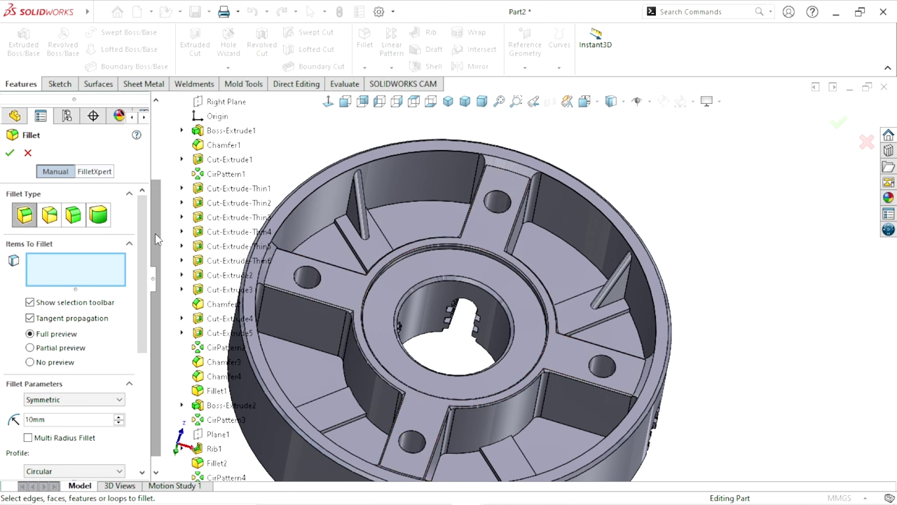
{"action": "scroll", "coordinate": [146, 253], "scroll_direction": "down", "scroll_amount": 1}
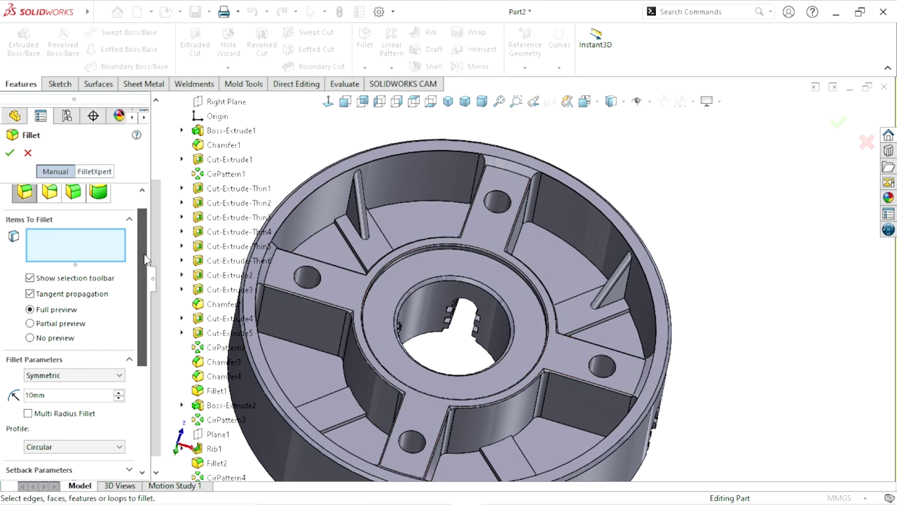
{"action": "scroll", "coordinate": [146, 258], "scroll_direction": "down", "scroll_amount": 3}
{"action": "double_click", "coordinate": [61, 318]}
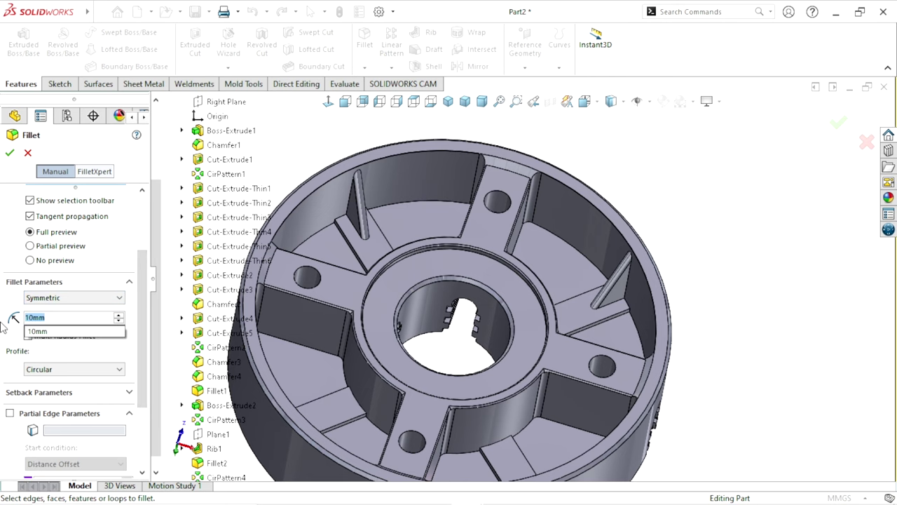
{"action": "type", "text": "6"}
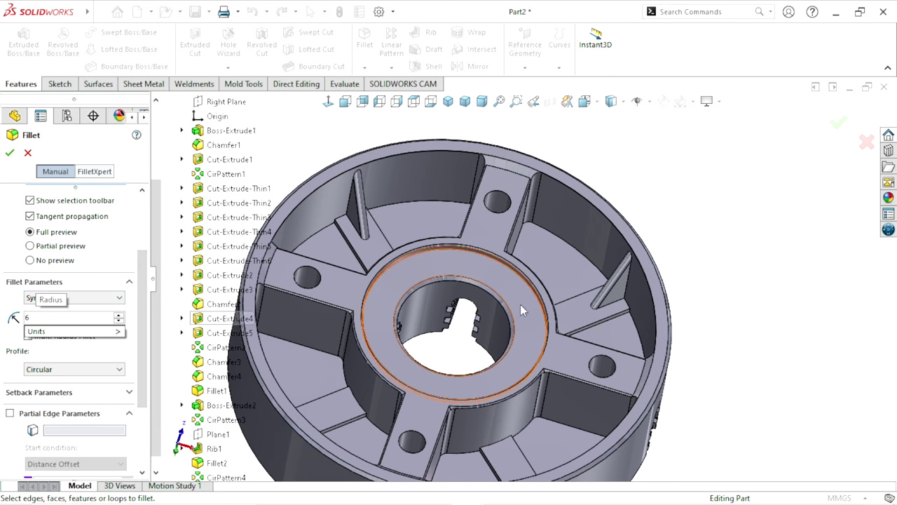
{"action": "scroll", "coordinate": [638, 316], "scroll_direction": "down", "scroll_amount": 3}
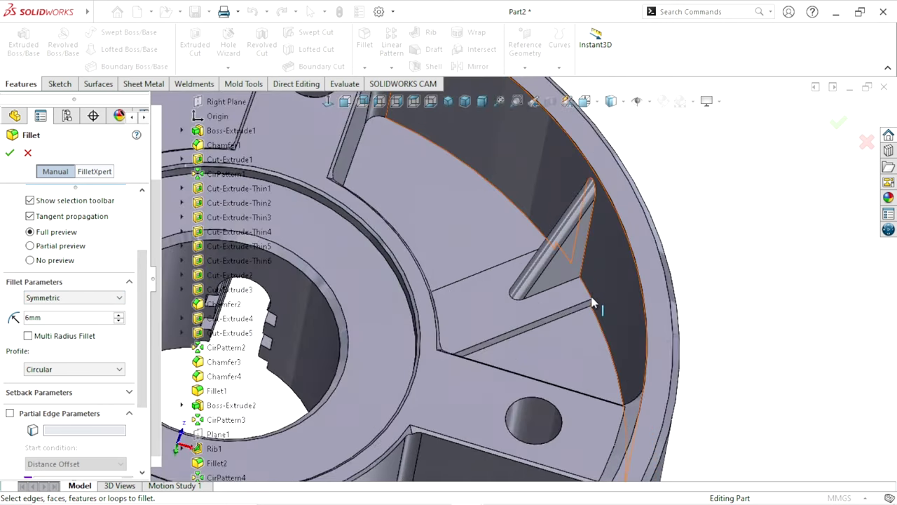
{"action": "scroll", "coordinate": [536, 263], "scroll_direction": "down", "scroll_amount": 3}
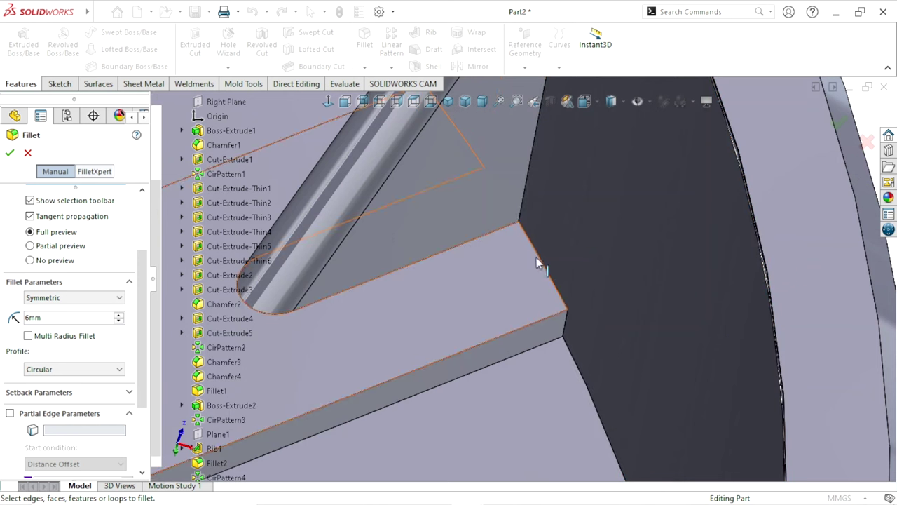
Add the first two rib base edges to the fillet selection.
{"action": "left_click", "coordinate": [418, 258]}
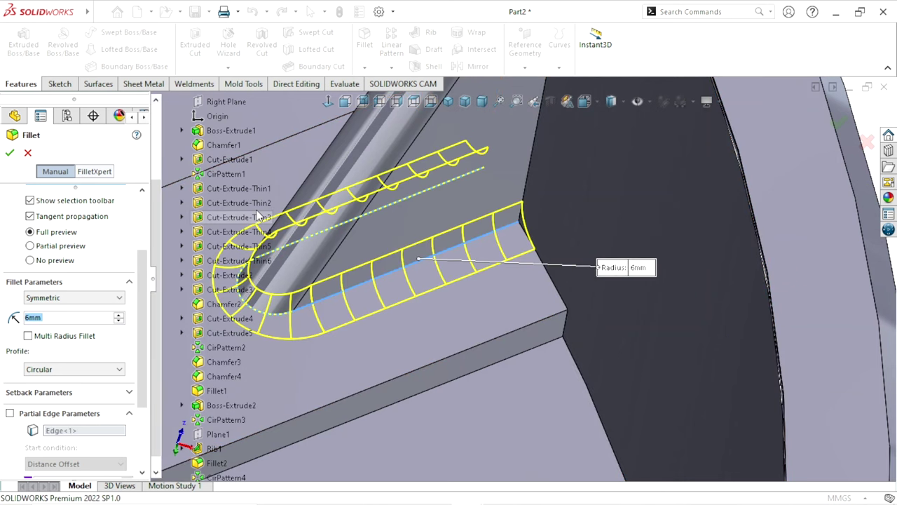
{"action": "scroll", "coordinate": [326, 223], "scroll_direction": "up", "scroll_amount": 4}
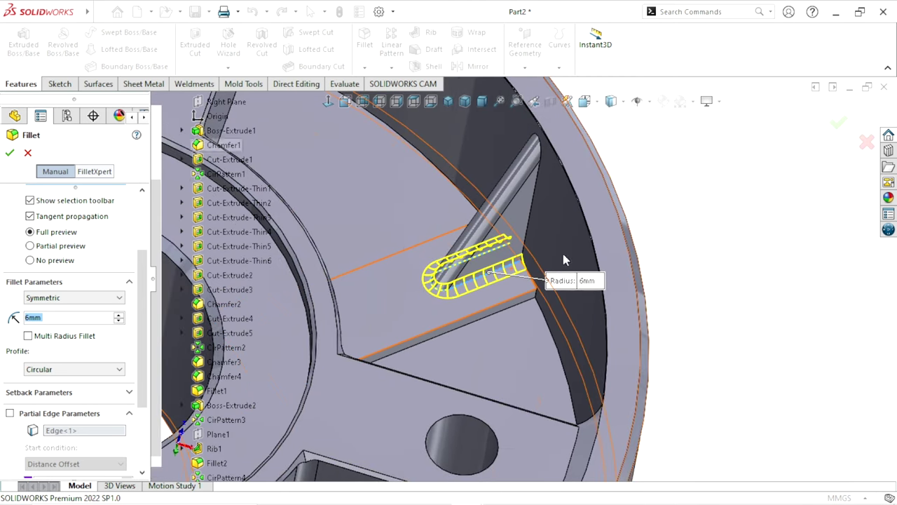
{"action": "scroll", "coordinate": [231, 182], "scroll_direction": "up", "scroll_amount": 3}
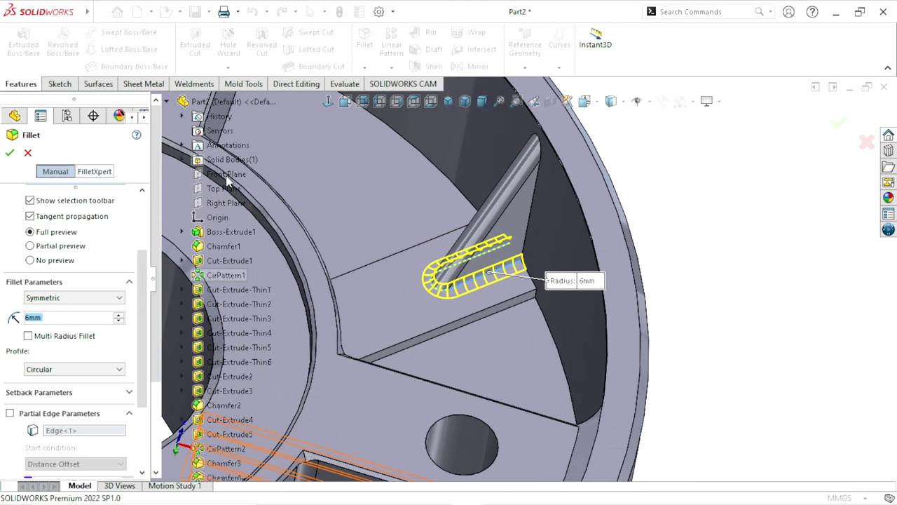
{"action": "left_click", "coordinate": [168, 104]}
{"action": "scroll", "coordinate": [518, 274], "scroll_direction": "up", "scroll_amount": 4}
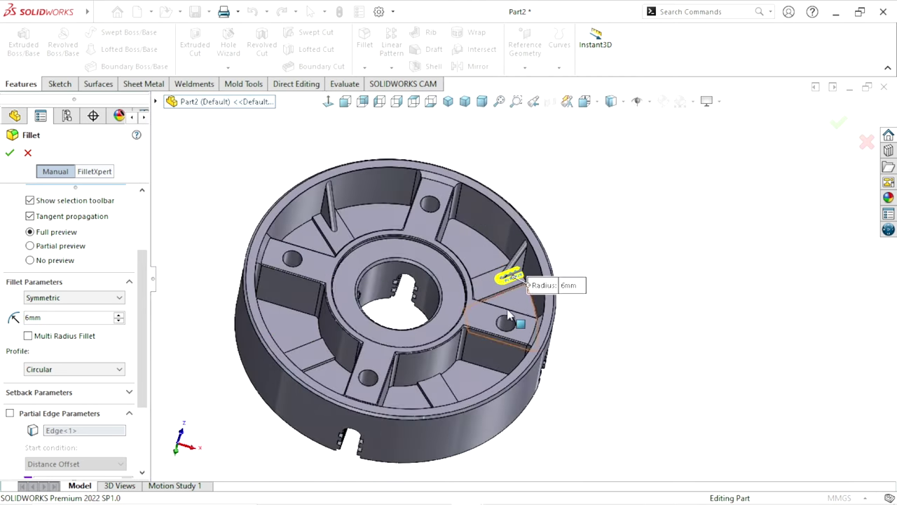
{"action": "scroll", "coordinate": [527, 252], "scroll_direction": "down", "scroll_amount": 4}
{"action": "scroll", "coordinate": [527, 252], "scroll_direction": "down", "scroll_amount": 2}
{"action": "scroll", "coordinate": [526, 331], "scroll_direction": "down", "scroll_amount": 2}
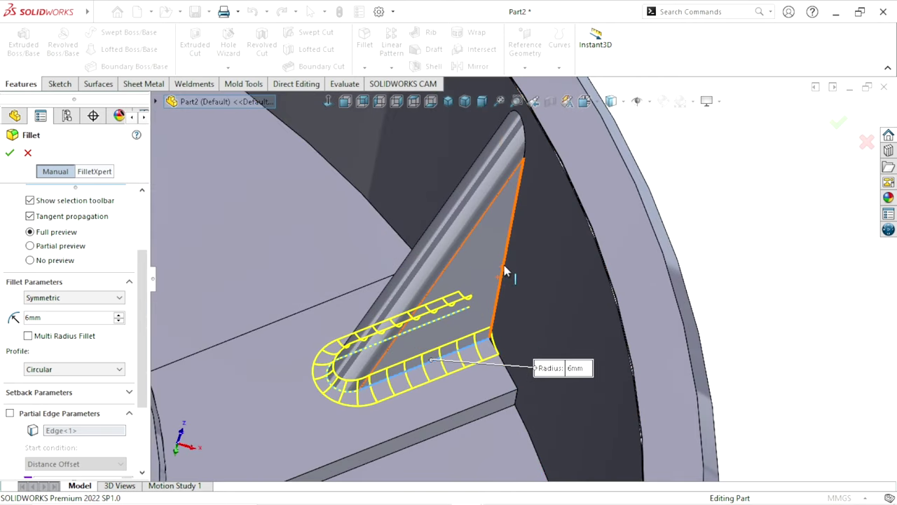
{"action": "left_click", "coordinate": [415, 351]}
{"action": "scroll", "coordinate": [393, 348], "scroll_direction": "up", "scroll_amount": 2}
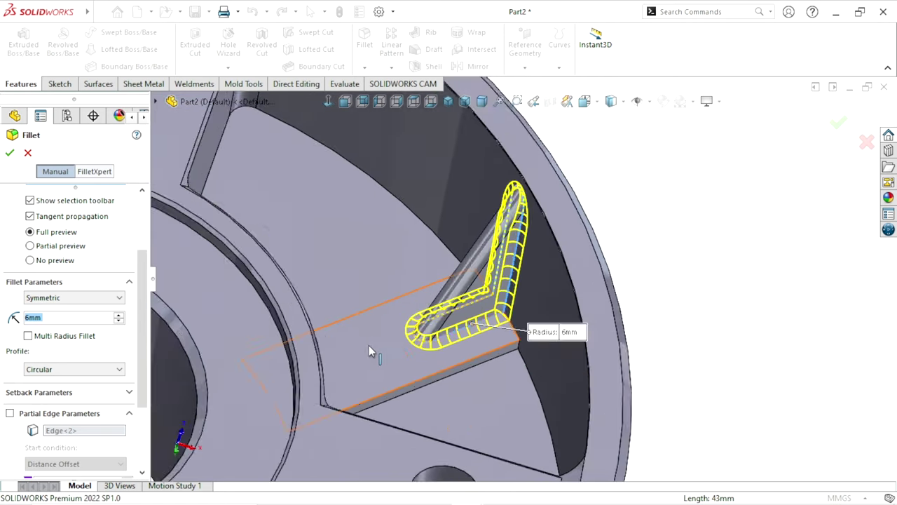
{"action": "scroll", "coordinate": [344, 266], "scroll_direction": "up", "scroll_amount": 3}
{"action": "scroll", "coordinate": [295, 204], "scroll_direction": "up", "scroll_amount": 2}
{"action": "scroll", "coordinate": [268, 227], "scroll_direction": "down", "scroll_amount": 5}
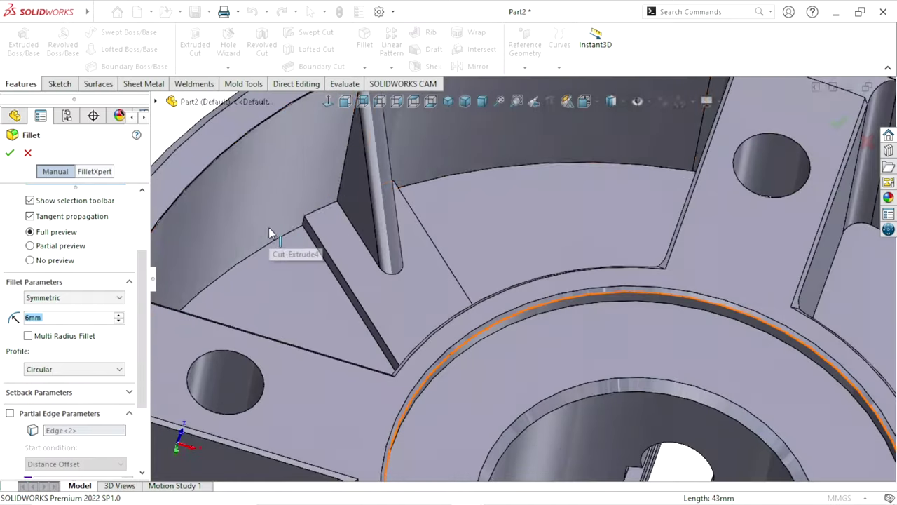
Add four more rib edges, including the upper and lower ones.
{"action": "left_click", "coordinate": [350, 220]}
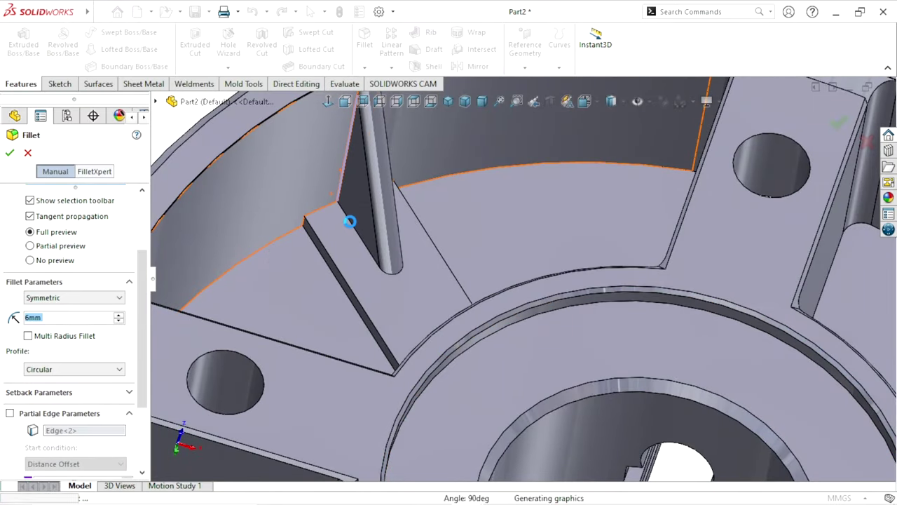
{"action": "left_click", "coordinate": [384, 292]}
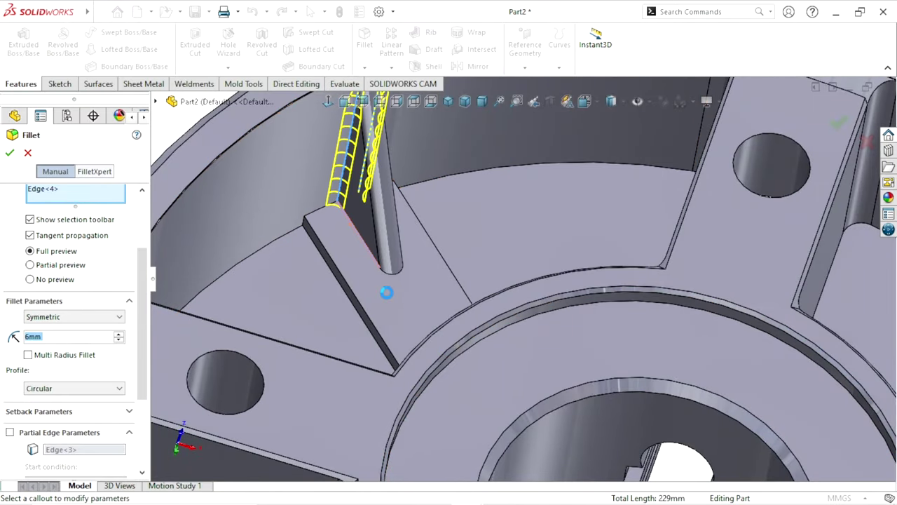
{"action": "scroll", "coordinate": [419, 379], "scroll_direction": "up", "scroll_amount": 5}
{"action": "middle_click_drag", "start_coordinate": [418, 382], "coordinate": [490, 364]}
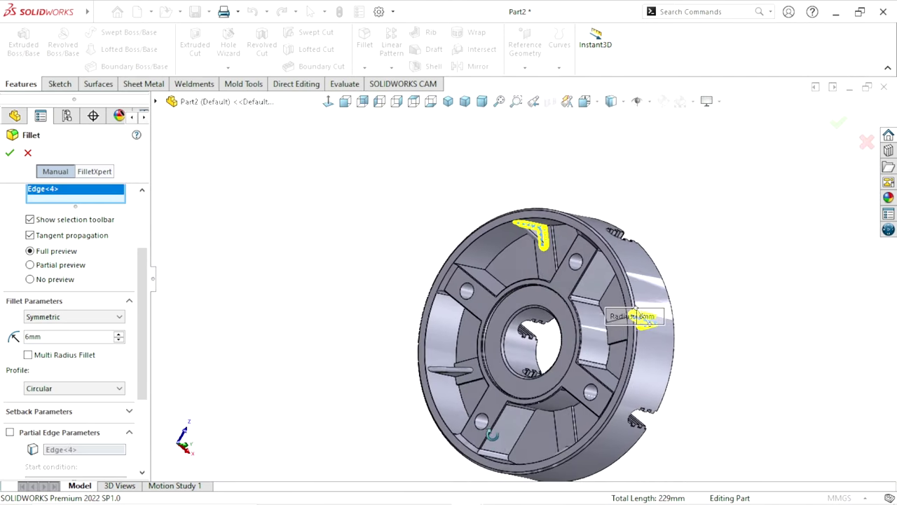
{"action": "scroll", "coordinate": [465, 380], "scroll_direction": "down", "scroll_amount": 3}
{"action": "scroll", "coordinate": [459, 282], "scroll_direction": "down", "scroll_amount": 3}
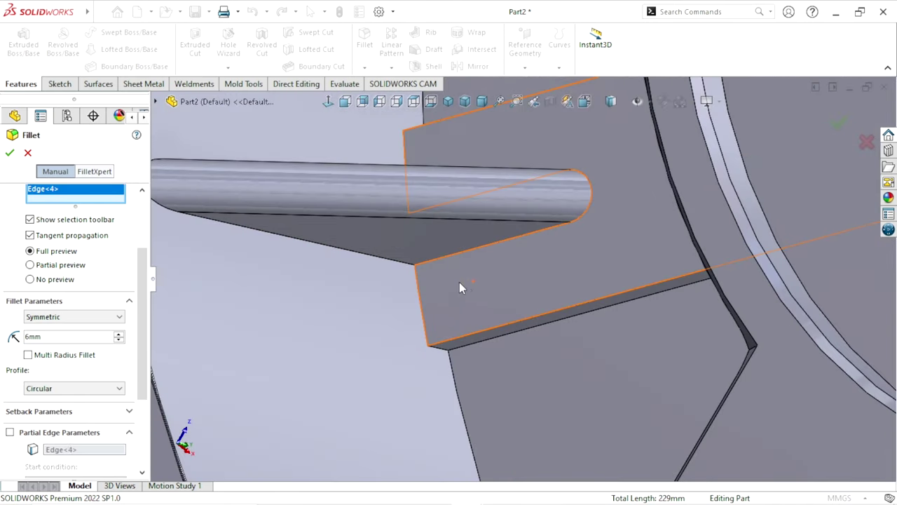
{"action": "left_click", "coordinate": [482, 245]}
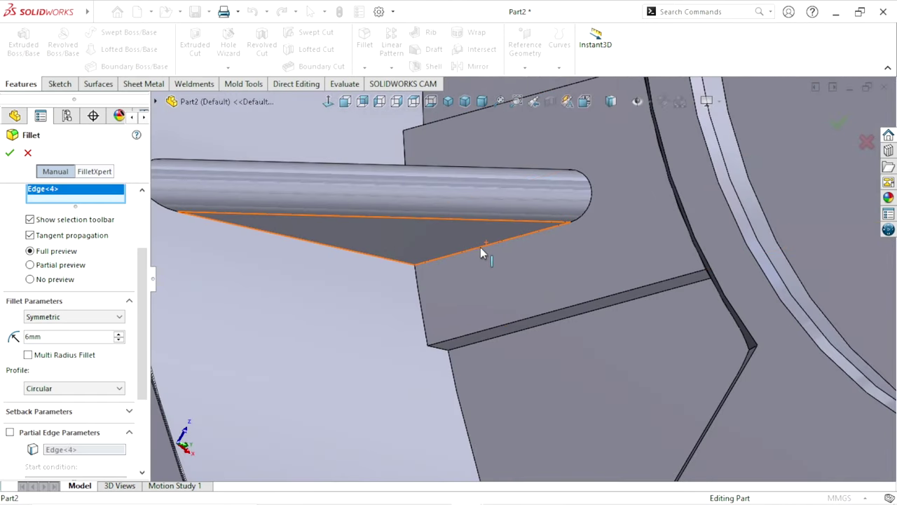
{"action": "left_click", "coordinate": [353, 251]}
Add the angled pin's side and lower edges, then apply the 6mm fillet.
{"action": "scroll", "coordinate": [399, 303], "scroll_direction": "up", "scroll_amount": 5}
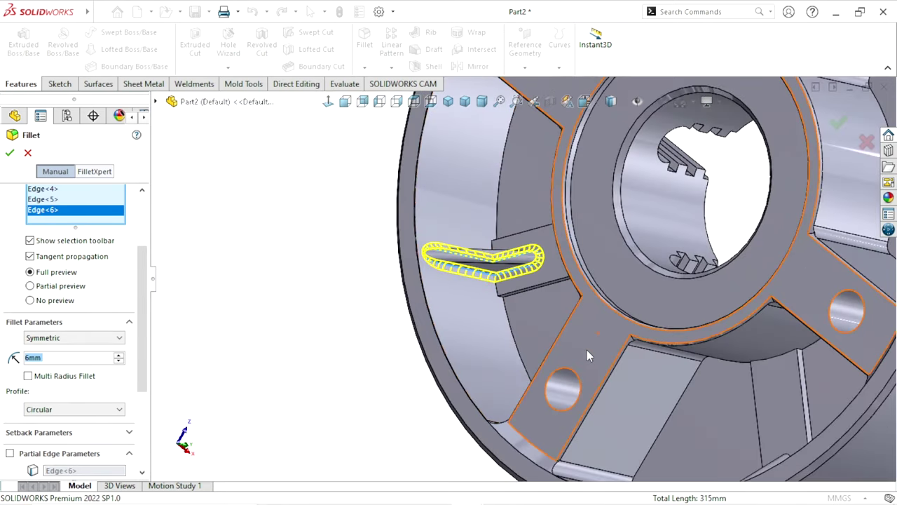
{"action": "scroll", "coordinate": [586, 357], "scroll_direction": "up", "scroll_amount": 5}
{"action": "mouse_move", "coordinate": [643, 315]}
{"action": "middle_mouse_down"}
{"action": "mouse_move", "coordinate": [695, 354]}
{"action": "mouse_move", "coordinate": [599, 358]}
{"action": "middle_mouse_up"}
{"action": "scroll", "coordinate": [627, 304], "scroll_direction": "down", "scroll_amount": 8}
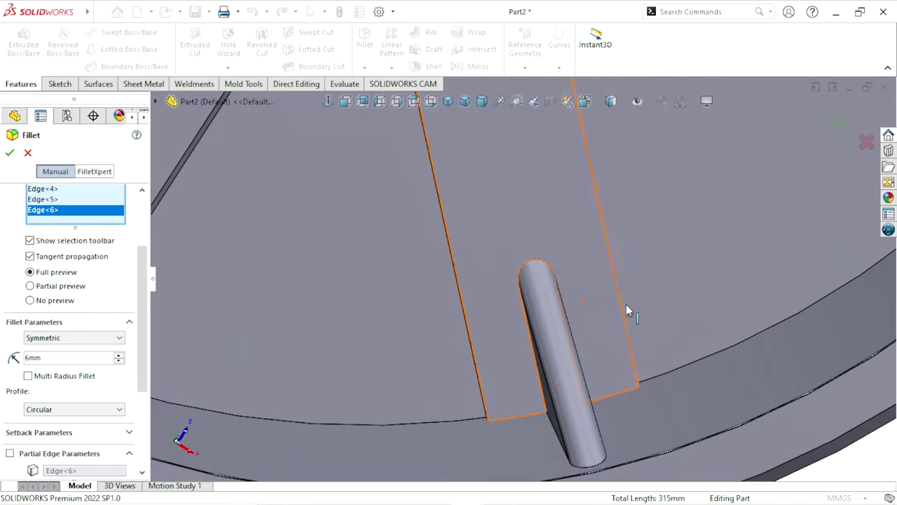
{"action": "scroll", "coordinate": [601, 345], "scroll_direction": "down", "scroll_amount": 3}
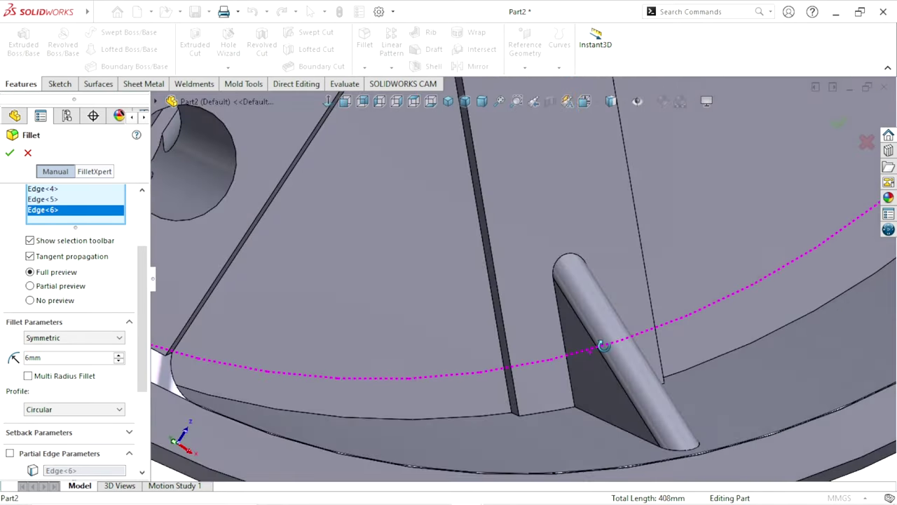
{"action": "left_click", "coordinate": [563, 333]}
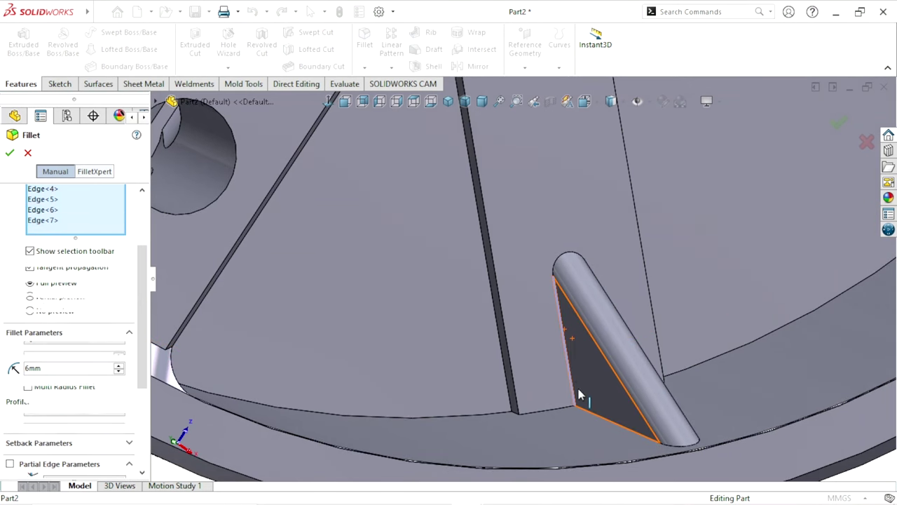
{"action": "left_click", "coordinate": [628, 433]}
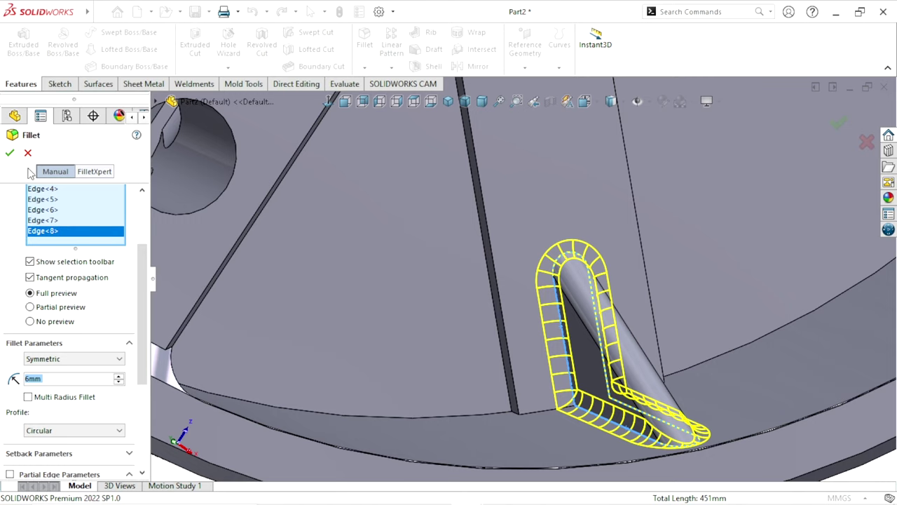
{"action": "left_click", "coordinate": [10, 155]}
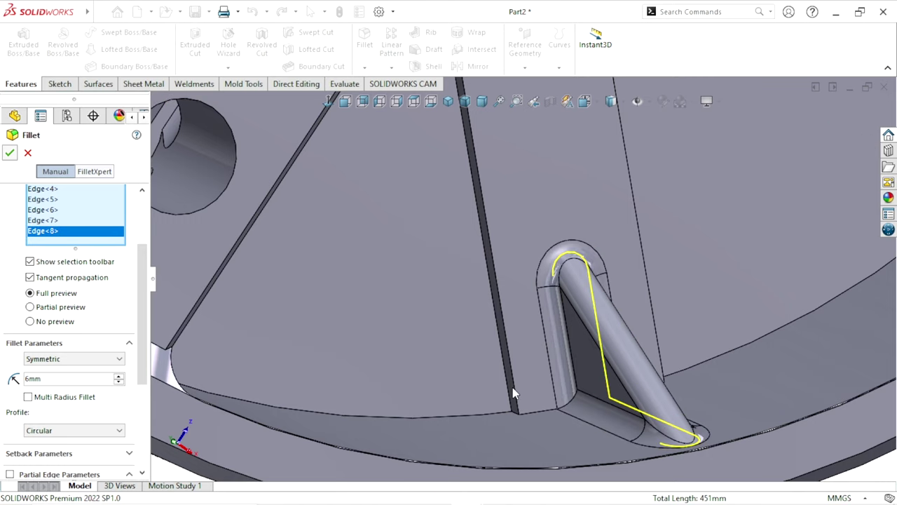
{"action": "scroll", "coordinate": [490, 385], "scroll_direction": "up", "scroll_amount": 8}
{"action": "mouse_move", "coordinate": [547, 371]}
{"action": "middle_mouse_down"}
{"action": "mouse_move", "coordinate": [543, 230]}
{"action": "mouse_move", "coordinate": [544, 279]}
{"action": "middle_mouse_up"}
Fit the part in view and enter a 6mm fillet radius.
{"action": "key", "text": "f"}
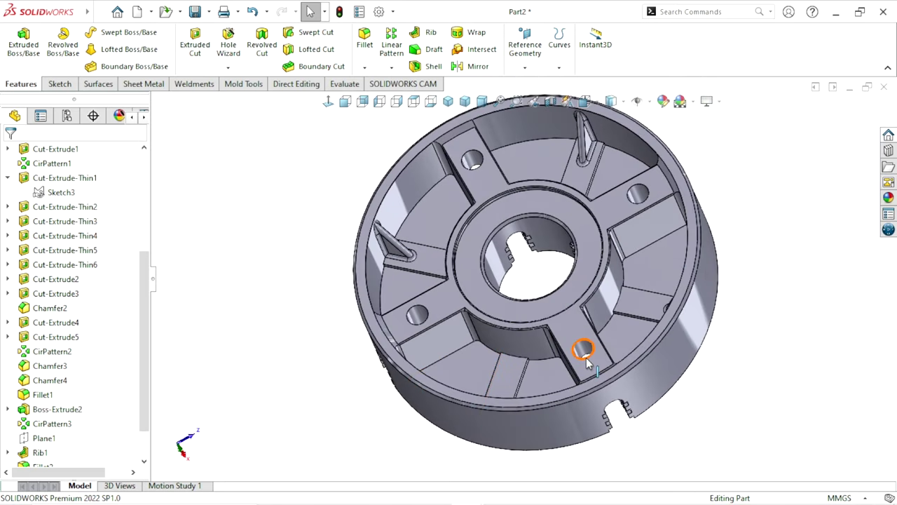
{"action": "mouse_move", "coordinate": [539, 352]}
{"action": "middle_mouse_down"}
{"action": "mouse_move", "coordinate": [551, 287]}
{"action": "mouse_move", "coordinate": [572, 274]}
{"action": "middle_mouse_up"}
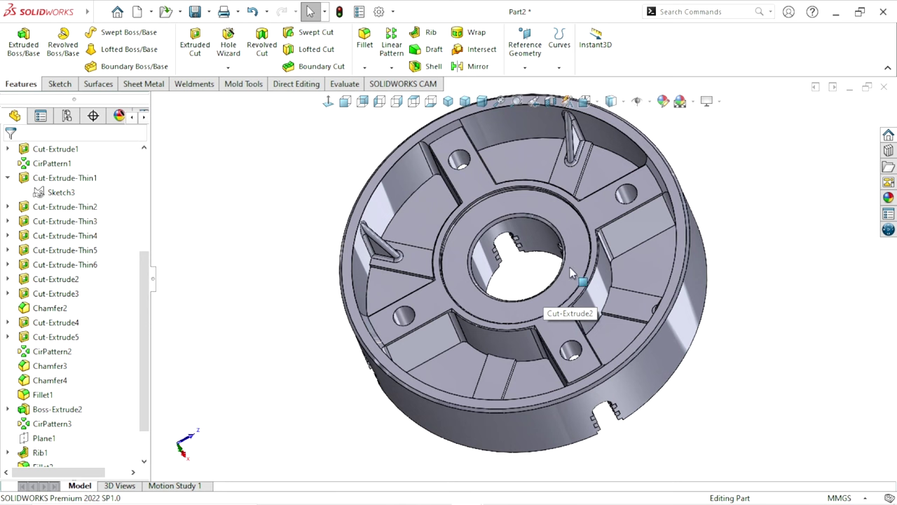
{"action": "scroll", "coordinate": [569, 268], "scroll_direction": "down", "scroll_amount": 1}
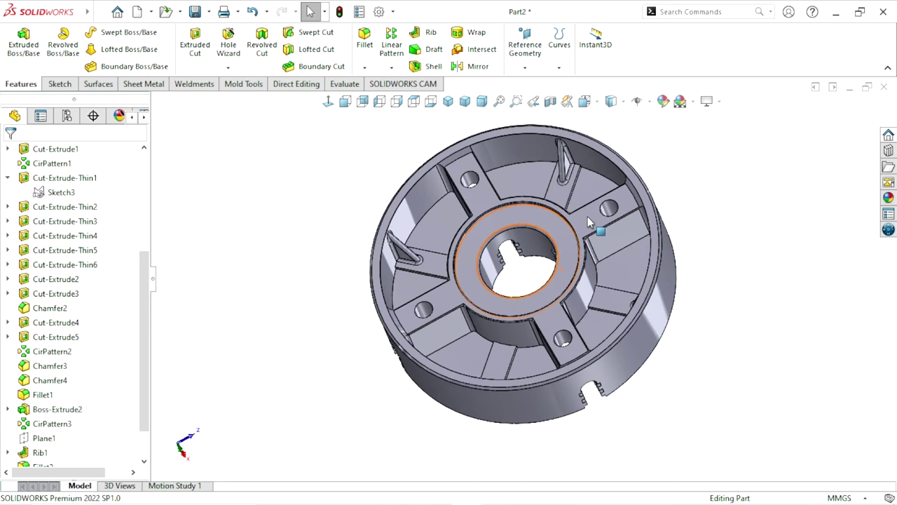
{"action": "scroll", "coordinate": [587, 216], "scroll_direction": "down", "scroll_amount": 2}
{"action": "scroll", "coordinate": [350, 177], "scroll_direction": "down", "scroll_amount": 2}
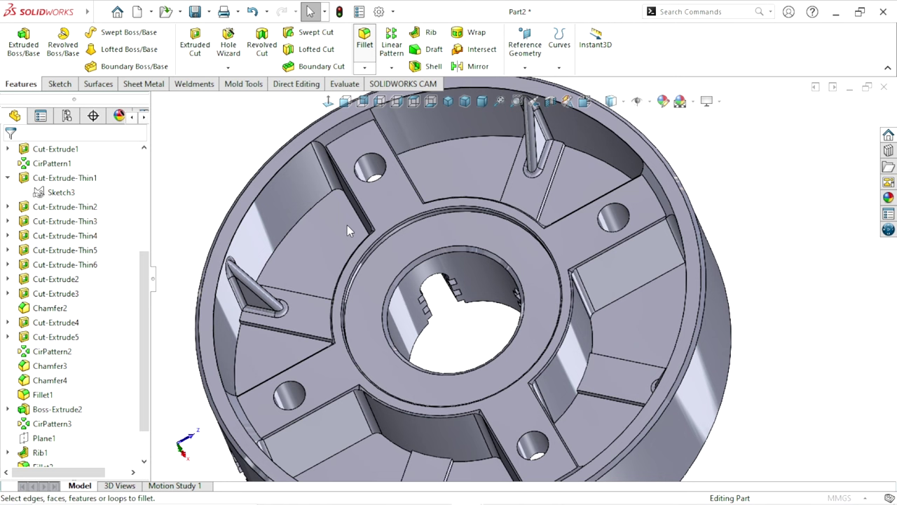
{"action": "type", "text": "6"}
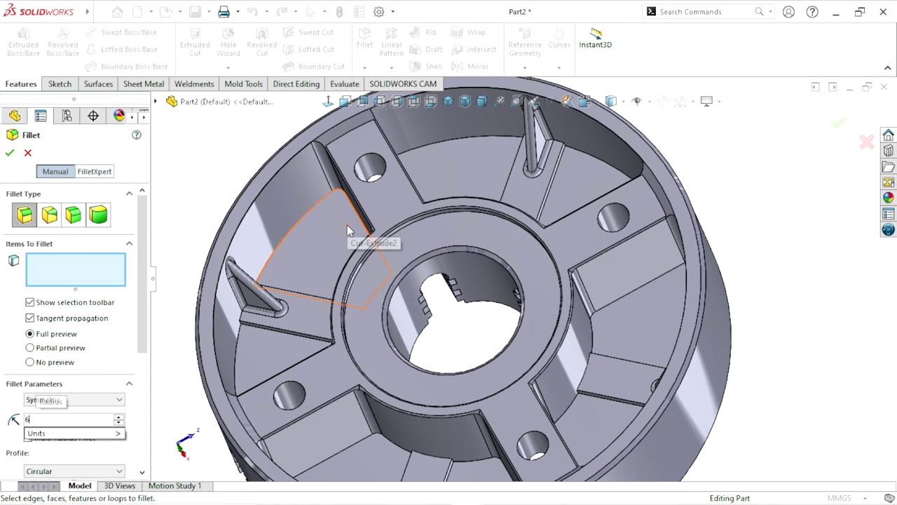
{"action": "key", "text": "Return"}
{"action": "scroll", "coordinate": [453, 319], "scroll_direction": "up", "scroll_amount": 2}
{"action": "scroll", "coordinate": [449, 309], "scroll_direction": "down", "scroll_amount": 2}
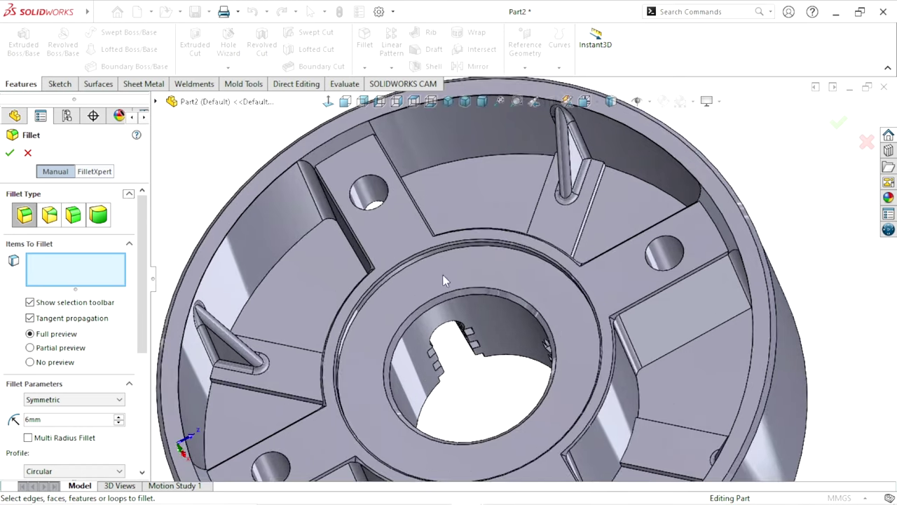
Select the first pocket edge chain, a pocket floor face and the long pocket edge.
{"action": "middle_click_drag", "start_coordinate": [408, 302], "coordinate": [380, 349]}
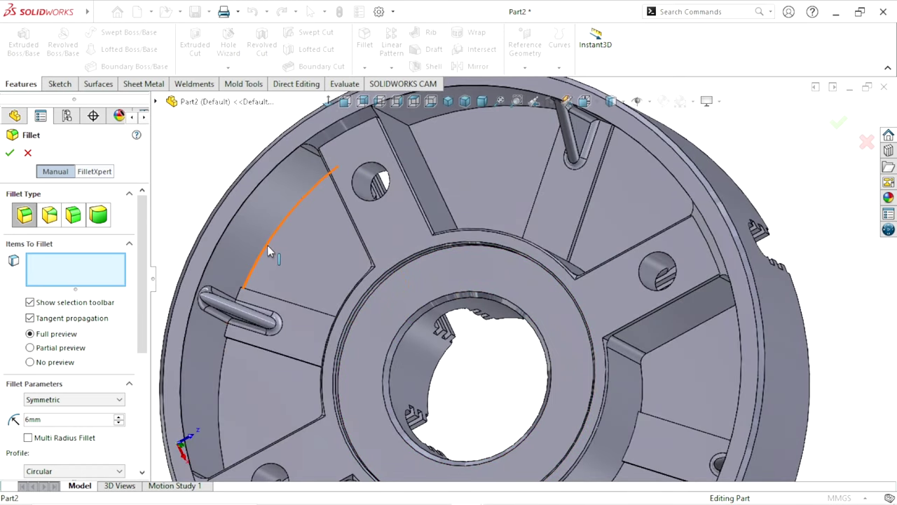
{"action": "left_click", "coordinate": [348, 309]}
{"action": "middle_click_drag", "start_coordinate": [351, 310], "coordinate": [346, 323]}
{"action": "scroll", "coordinate": [347, 311], "scroll_direction": "down", "scroll_amount": 2}
{"action": "scroll", "coordinate": [346, 324], "scroll_direction": "down", "scroll_amount": 2}
{"action": "scroll", "coordinate": [345, 324], "scroll_direction": "down", "scroll_amount": 3}
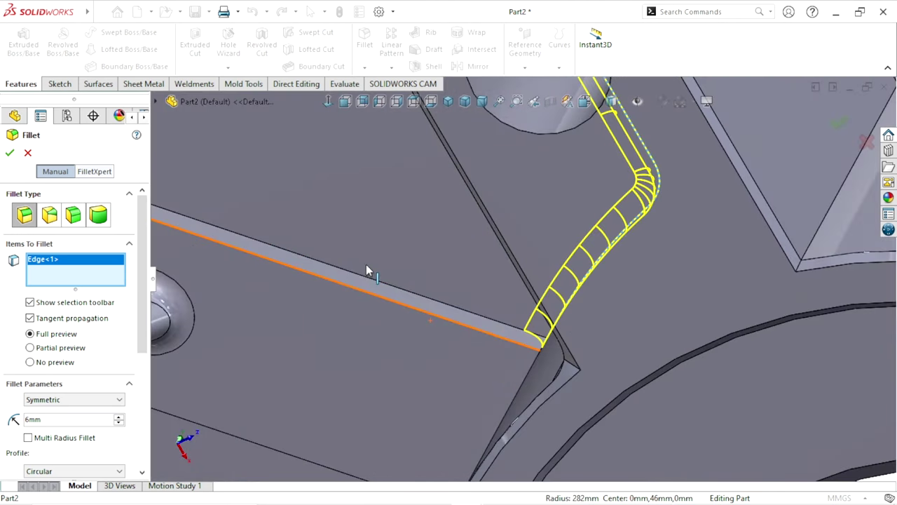
{"action": "left_click", "coordinate": [416, 397]}
{"action": "scroll", "coordinate": [416, 396], "scroll_direction": "up", "scroll_amount": 3}
{"action": "scroll", "coordinate": [467, 367], "scroll_direction": "down", "scroll_amount": 2}
{"action": "scroll", "coordinate": [468, 368], "scroll_direction": "down", "scroll_amount": 2}
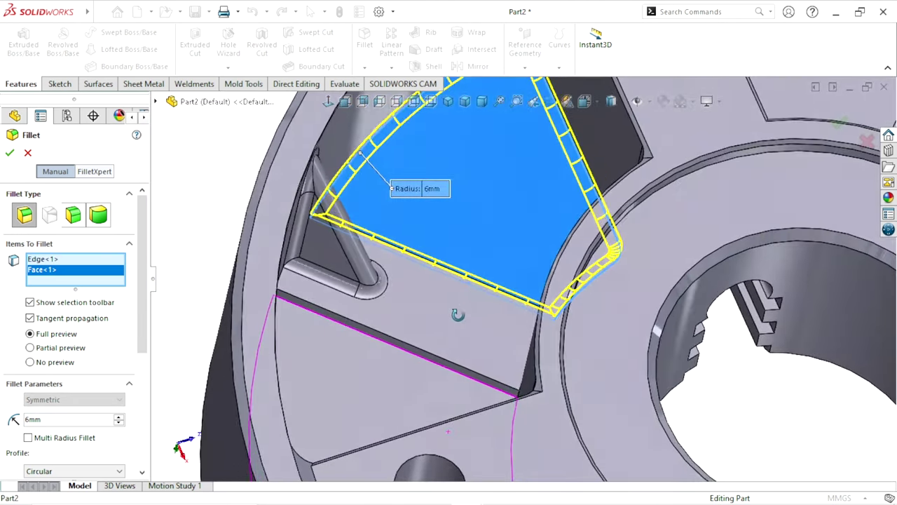
{"action": "scroll", "coordinate": [420, 344], "scroll_direction": "down", "scroll_amount": 3}
{"action": "scroll", "coordinate": [391, 369], "scroll_direction": "down", "scroll_amount": 1}
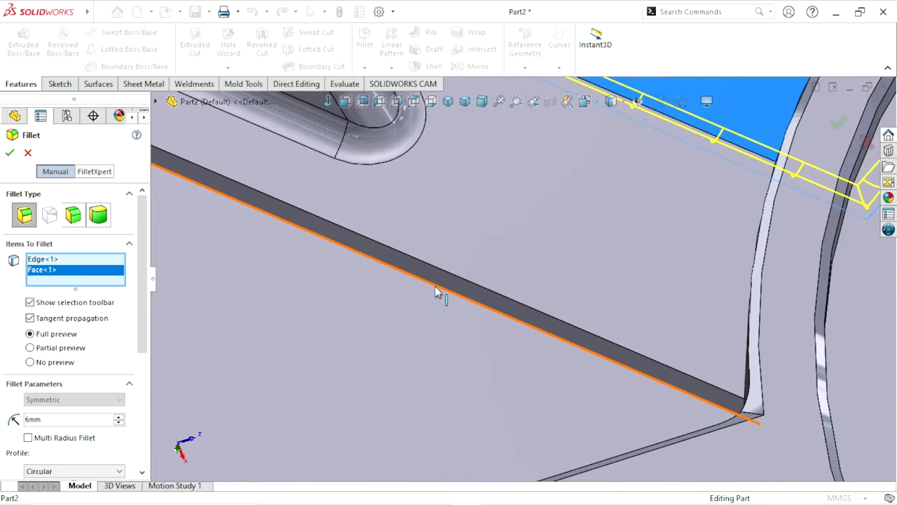
{"action": "left_click", "coordinate": [439, 295]}
Add the curved outer pocket edge and the next pocket's side edges.
{"action": "scroll", "coordinate": [391, 354], "scroll_direction": "up", "scroll_amount": 3}
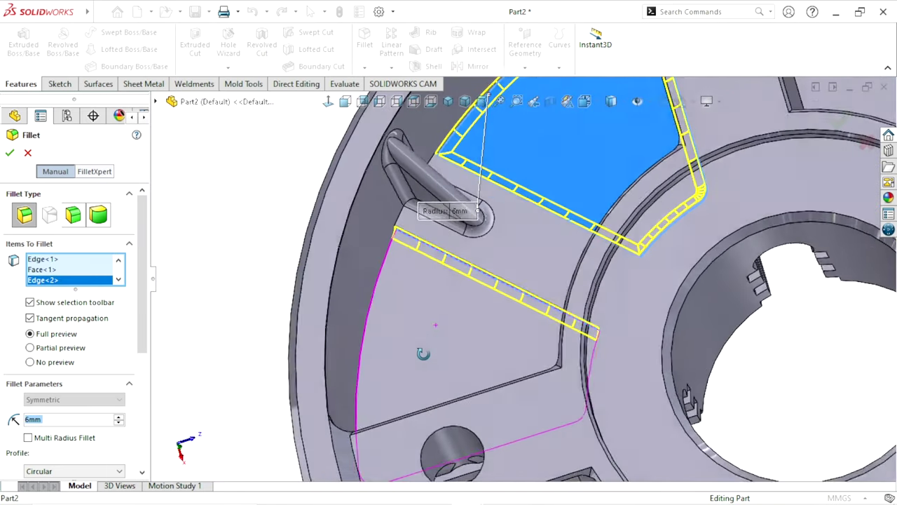
{"action": "middle_click_drag", "start_coordinate": [394, 356], "coordinate": [394, 384]}
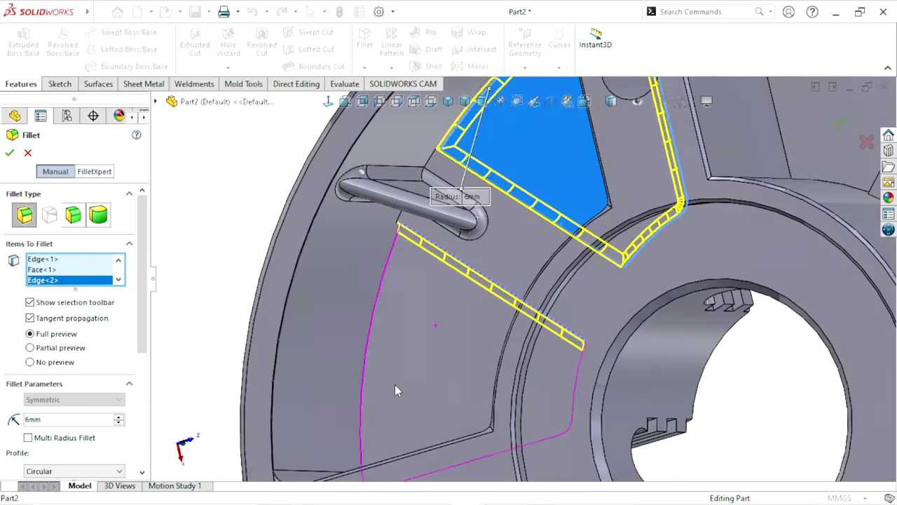
{"action": "left_click", "coordinate": [370, 330]}
{"action": "scroll", "coordinate": [392, 394], "scroll_direction": "up", "scroll_amount": 2}
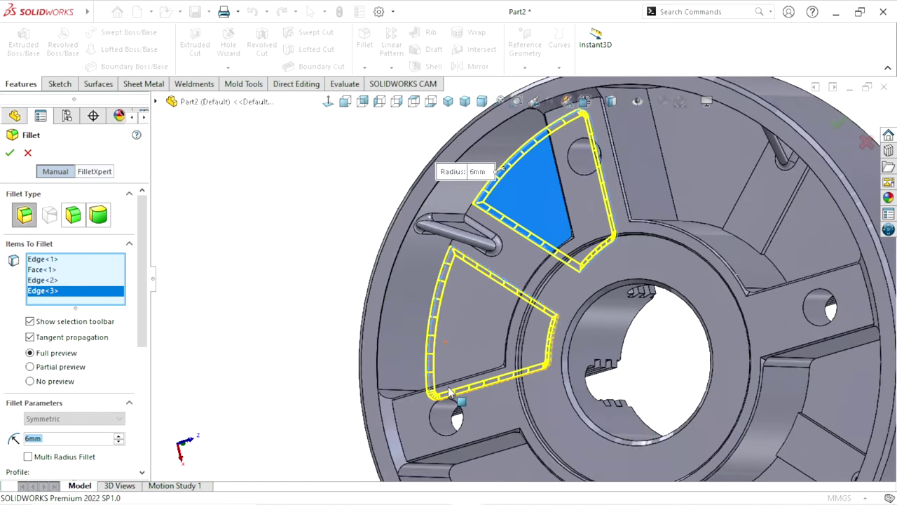
{"action": "scroll", "coordinate": [460, 400], "scroll_direction": "up", "scroll_amount": 2}
{"action": "scroll", "coordinate": [462, 403], "scroll_direction": "up", "scroll_amount": 1}
{"action": "scroll", "coordinate": [462, 406], "scroll_direction": "up", "scroll_amount": 1}
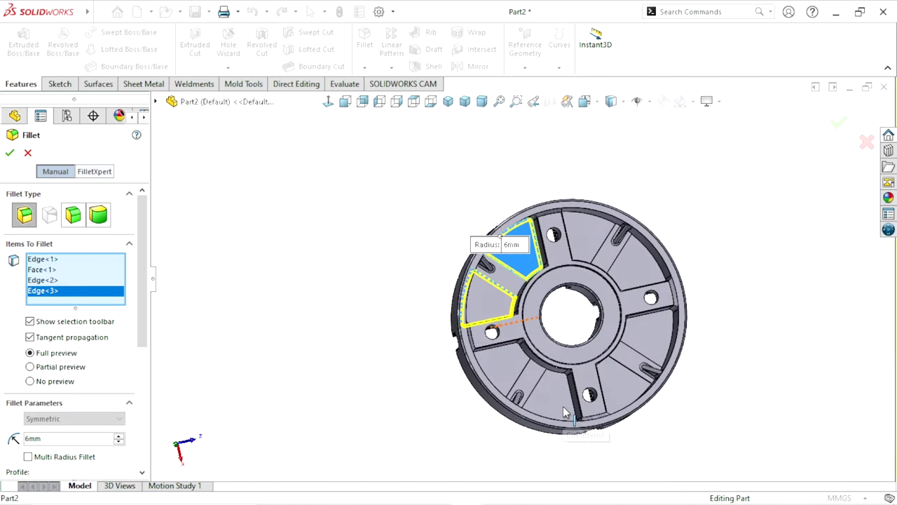
{"action": "middle_click_drag", "start_coordinate": [564, 419], "coordinate": [541, 377]}
{"action": "scroll", "coordinate": [541, 377], "scroll_direction": "down", "scroll_amount": 3}
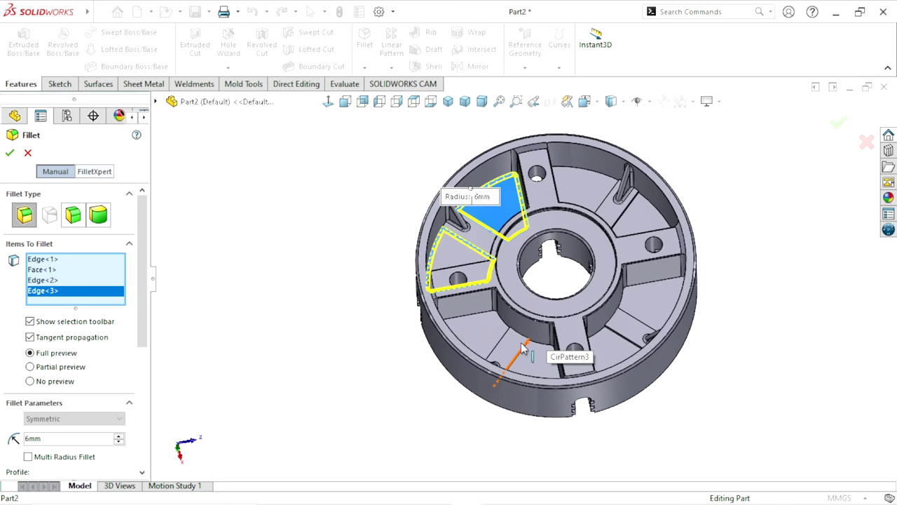
{"action": "scroll", "coordinate": [523, 358], "scroll_direction": "down", "scroll_amount": 3}
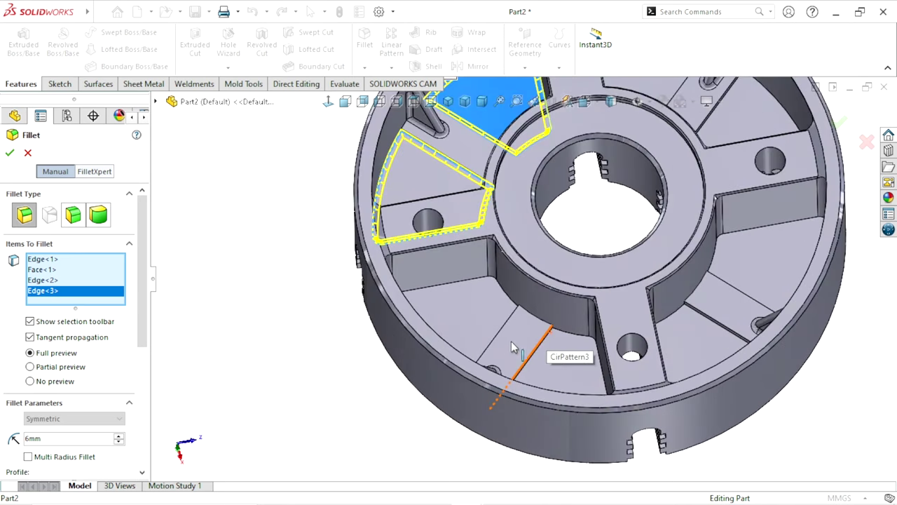
{"action": "left_click", "coordinate": [464, 287]}
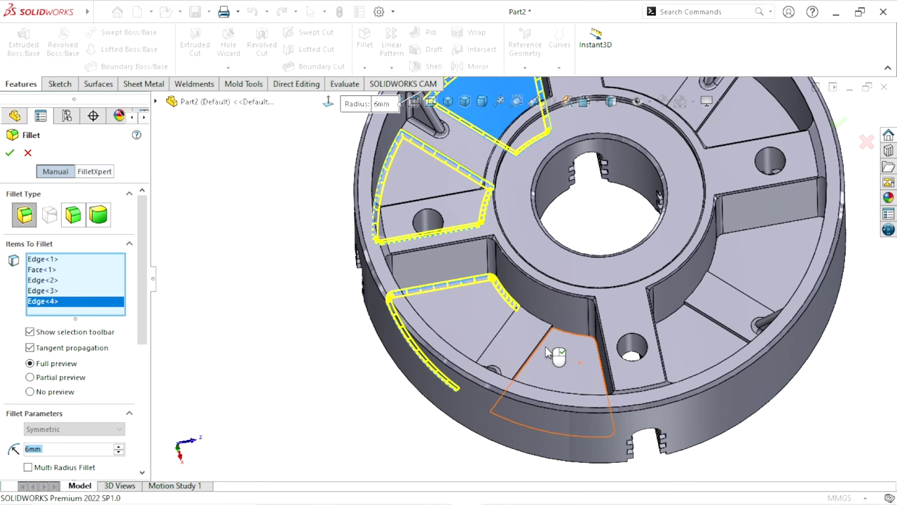
{"action": "scroll", "coordinate": [545, 346], "scroll_direction": "down", "scroll_amount": 2}
{"action": "scroll", "coordinate": [490, 351], "scroll_direction": "down", "scroll_amount": 5}
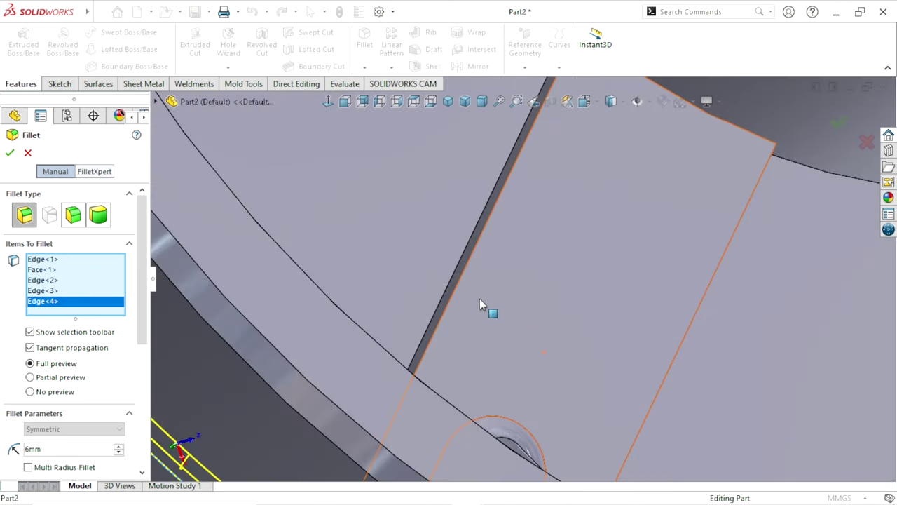
{"action": "left_click", "coordinate": [461, 250]}
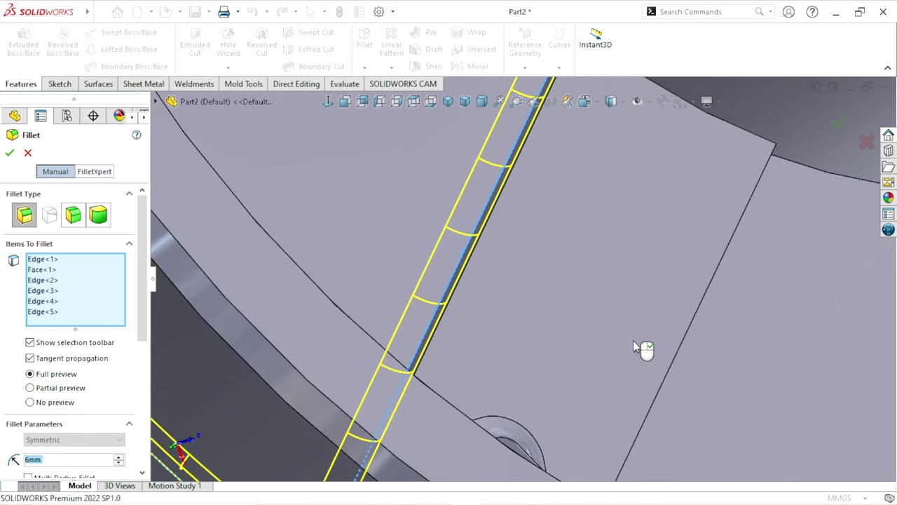
{"action": "scroll", "coordinate": [633, 340], "scroll_direction": "up", "scroll_amount": 5}
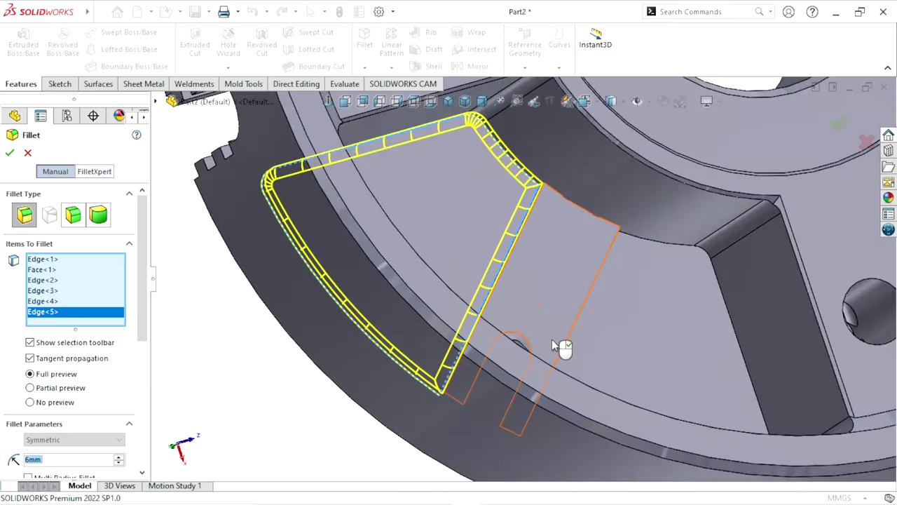
{"action": "left_click", "coordinate": [670, 247]}
Add the long diagonal edge and the top pocket edges, reaching Edge<11>.
{"action": "middle_click_drag", "start_coordinate": [651, 345], "coordinate": [597, 324]}
{"action": "scroll", "coordinate": [597, 325], "scroll_direction": "down", "scroll_amount": 5}
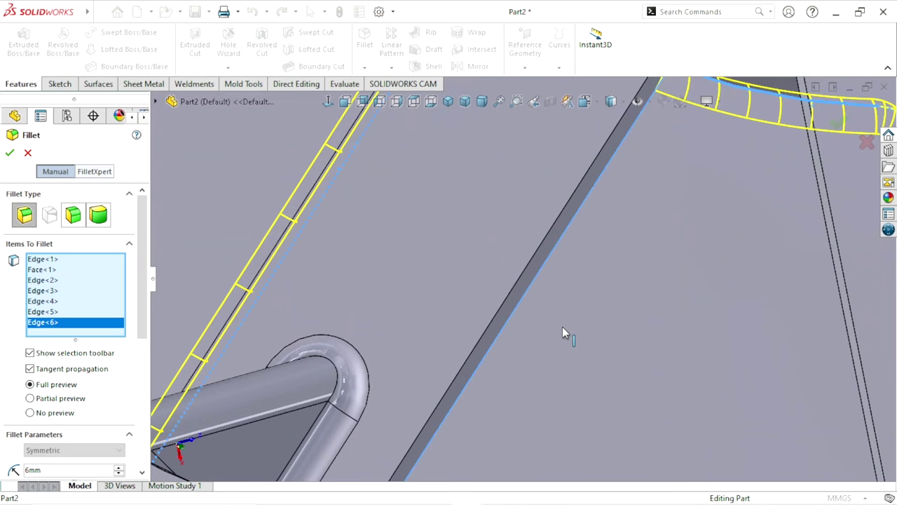
{"action": "left_click", "coordinate": [558, 351]}
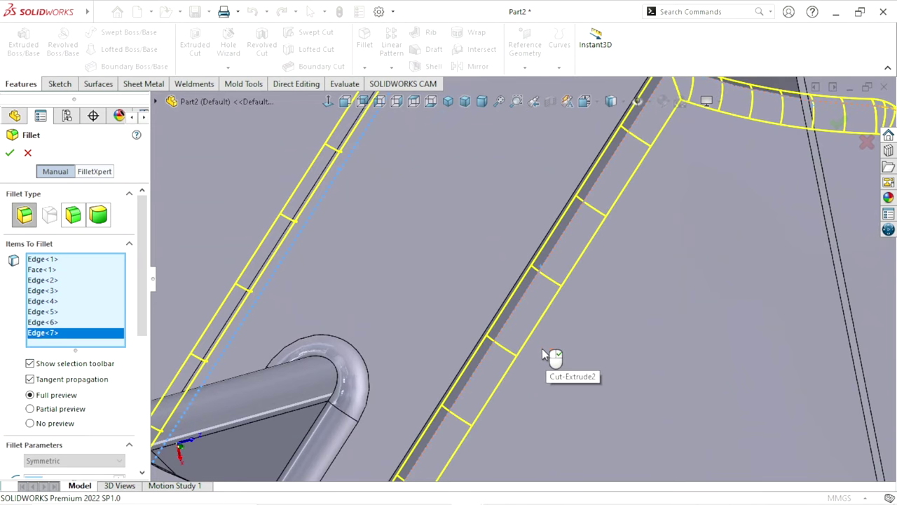
{"action": "scroll", "coordinate": [542, 348], "scroll_direction": "up", "scroll_amount": 5}
{"action": "scroll", "coordinate": [729, 293], "scroll_direction": "up", "scroll_amount": 2}
{"action": "scroll", "coordinate": [678, 174], "scroll_direction": "down", "scroll_amount": 5}
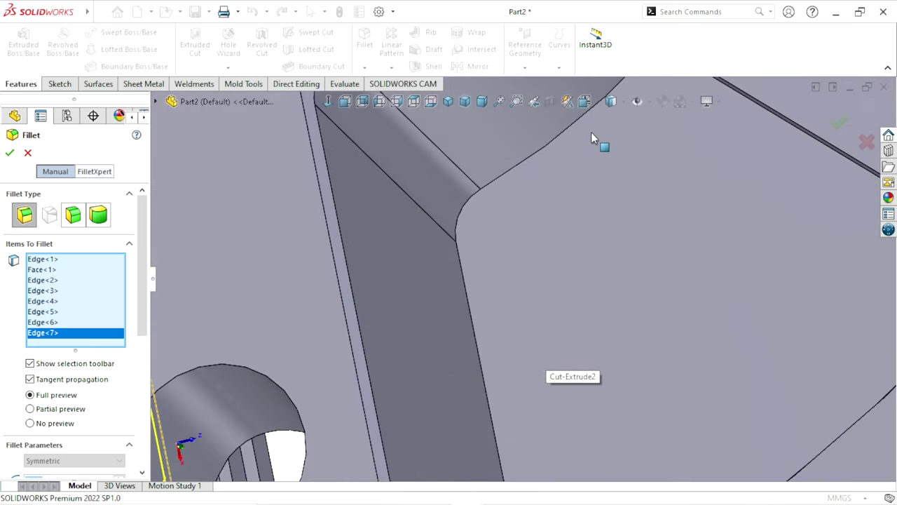
{"action": "left_click", "coordinate": [571, 136]}
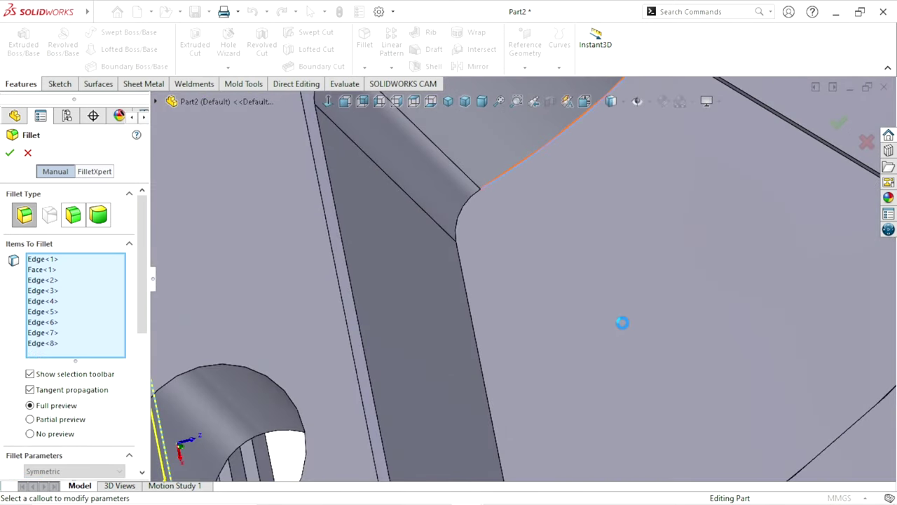
{"action": "mouse_move", "coordinate": [631, 336]}
{"action": "middle_mouse_down"}
{"action": "mouse_move", "coordinate": [634, 286]}
{"action": "mouse_move", "coordinate": [708, 232]}
{"action": "mouse_move", "coordinate": [727, 236]}
{"action": "middle_mouse_up"}
{"action": "left_click", "coordinate": [793, 172]}
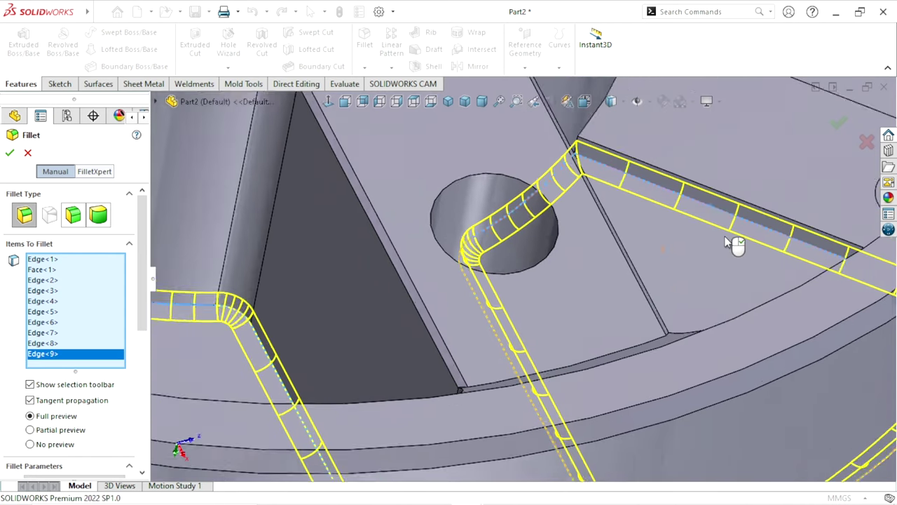
{"action": "scroll", "coordinate": [727, 235], "scroll_direction": "down", "scroll_amount": 5}
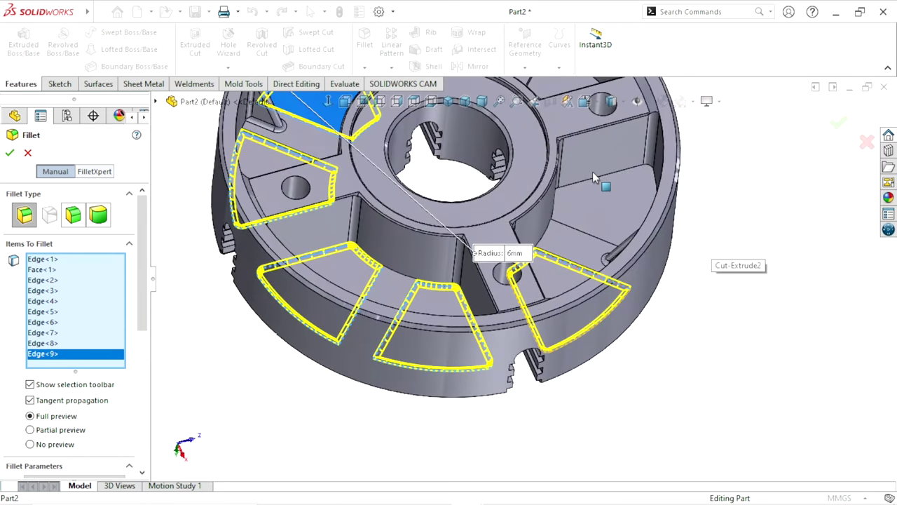
{"action": "scroll", "coordinate": [635, 176], "scroll_direction": "up", "scroll_amount": 5}
{"action": "left_click", "coordinate": [624, 169]}
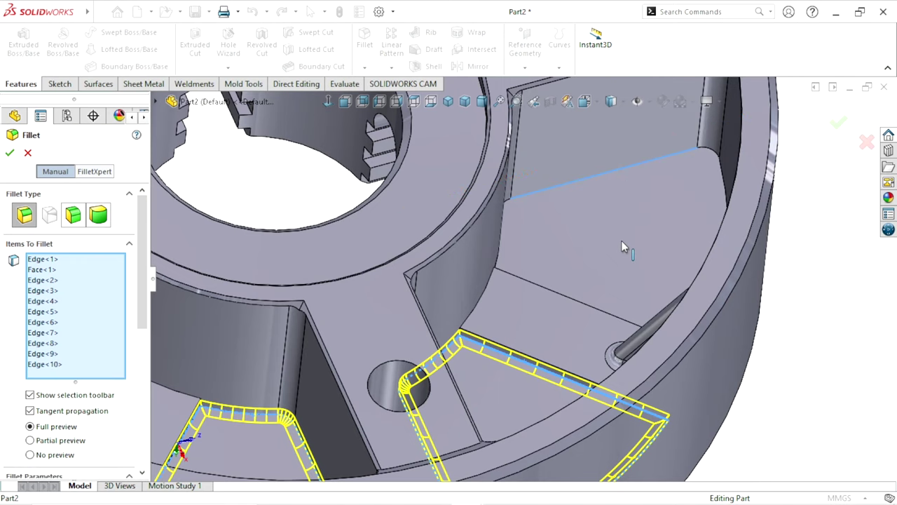
{"action": "scroll", "coordinate": [620, 243], "scroll_direction": "down", "scroll_amount": 3}
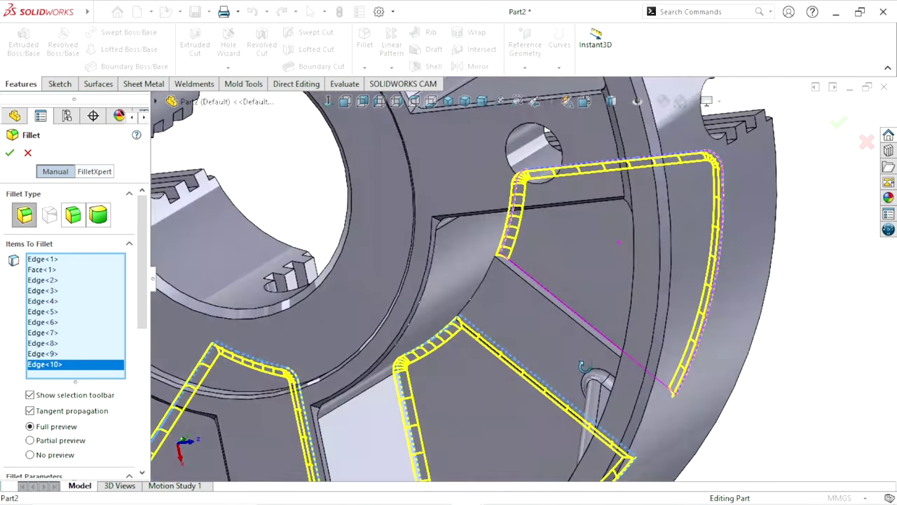
{"action": "scroll", "coordinate": [578, 310], "scroll_direction": "up", "scroll_amount": 6}
{"action": "left_click", "coordinate": [578, 309]}
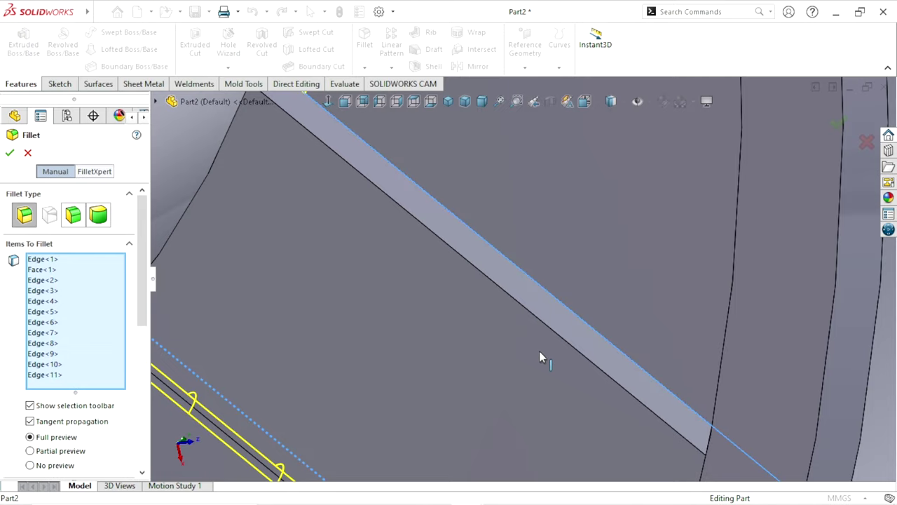
{"action": "scroll", "coordinate": [541, 357], "scroll_direction": "down", "scroll_amount": 3}
{"action": "scroll", "coordinate": [539, 350], "scroll_direction": "down", "scroll_amount": 2}
{"action": "scroll", "coordinate": [543, 358], "scroll_direction": "down", "scroll_amount": 2}
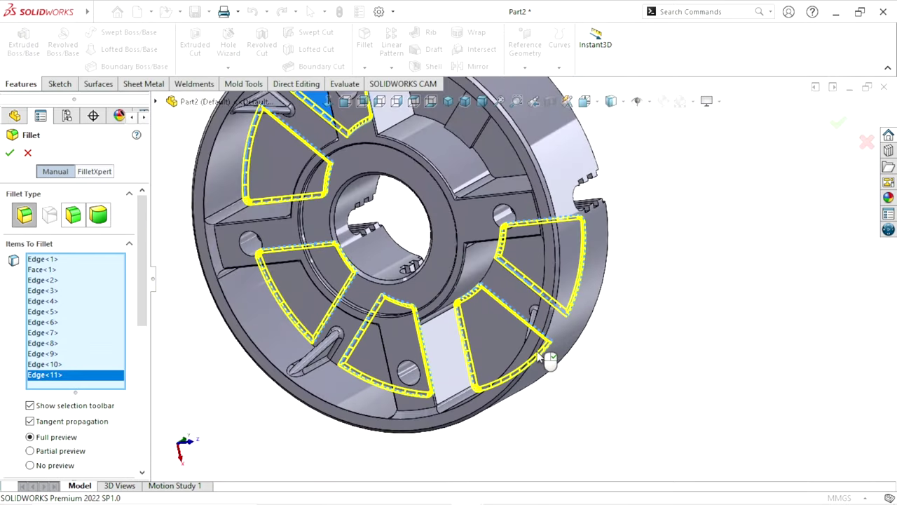
{"action": "scroll", "coordinate": [456, 244], "scroll_direction": "down", "scroll_amount": 2}
{"action": "scroll", "coordinate": [501, 189], "scroll_direction": "up", "scroll_amount": 2}
{"action": "scroll", "coordinate": [524, 221], "scroll_direction": "up", "scroll_amount": 2}
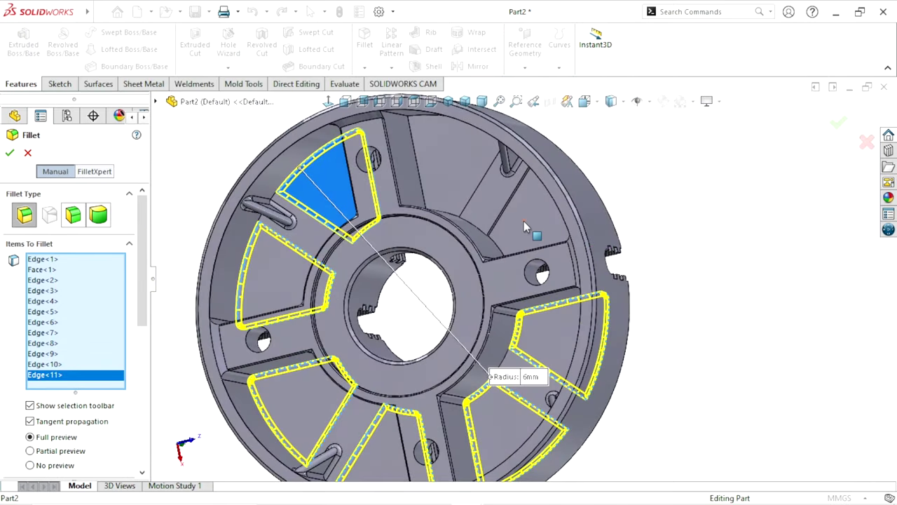
{"action": "scroll", "coordinate": [500, 251], "scroll_direction": "up", "scroll_amount": 4}
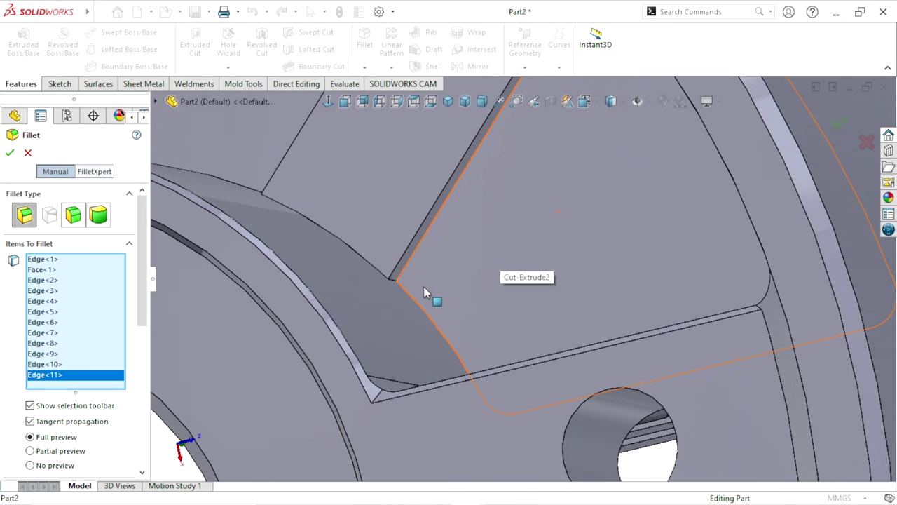
Add a pocket's side, curved, vertical and top outer arc edges to the fillet.
{"action": "left_click", "coordinate": [415, 249]}
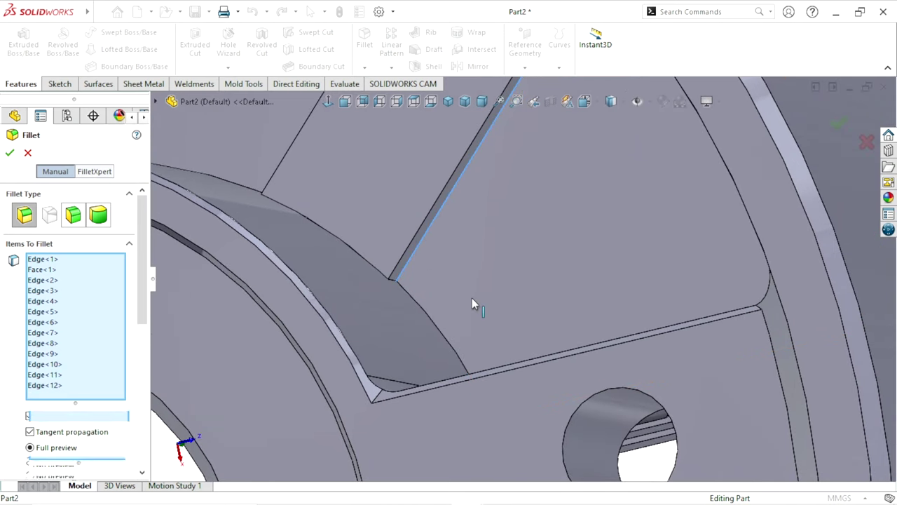
{"action": "left_click", "coordinate": [446, 337]}
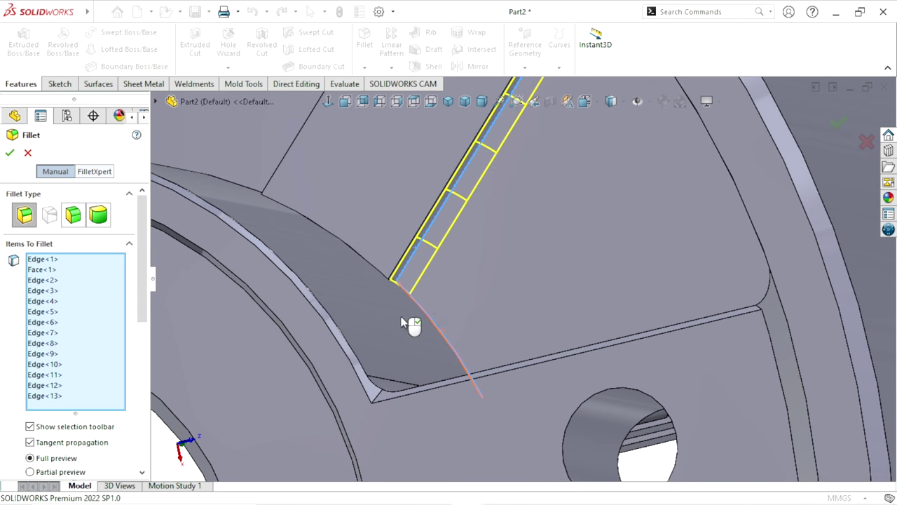
{"action": "scroll", "coordinate": [401, 316], "scroll_direction": "down", "scroll_amount": 3}
{"action": "scroll", "coordinate": [423, 247], "scroll_direction": "down", "scroll_amount": 2}
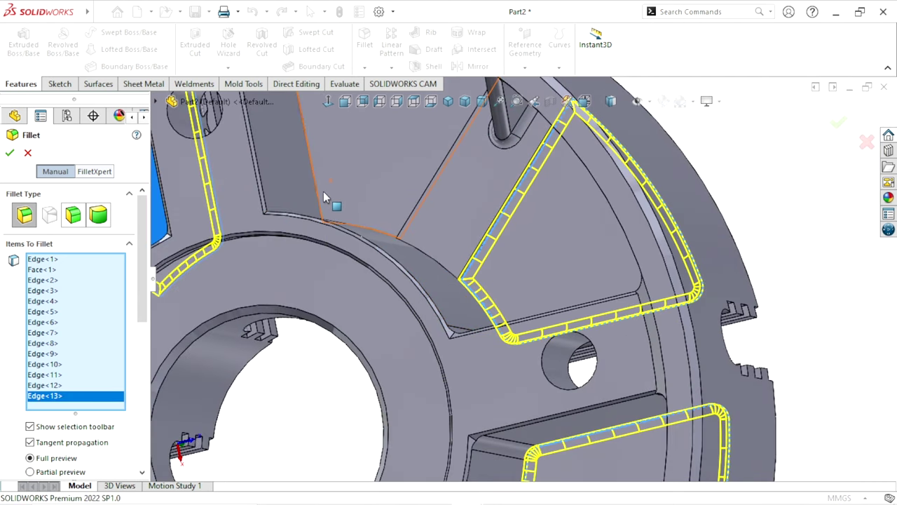
{"action": "left_click", "coordinate": [322, 207]}
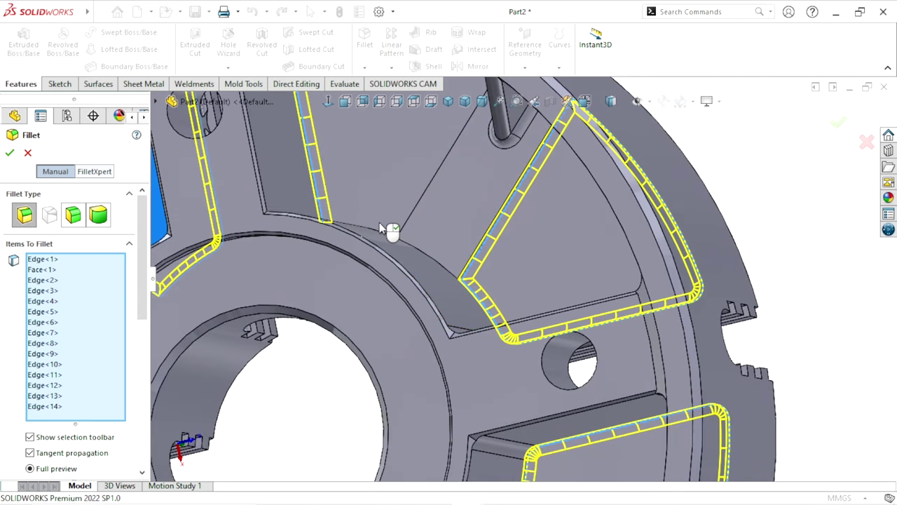
{"action": "scroll", "coordinate": [393, 217], "scroll_direction": "down", "scroll_amount": 5}
{"action": "scroll", "coordinate": [502, 230], "scroll_direction": "down", "scroll_amount": 3}
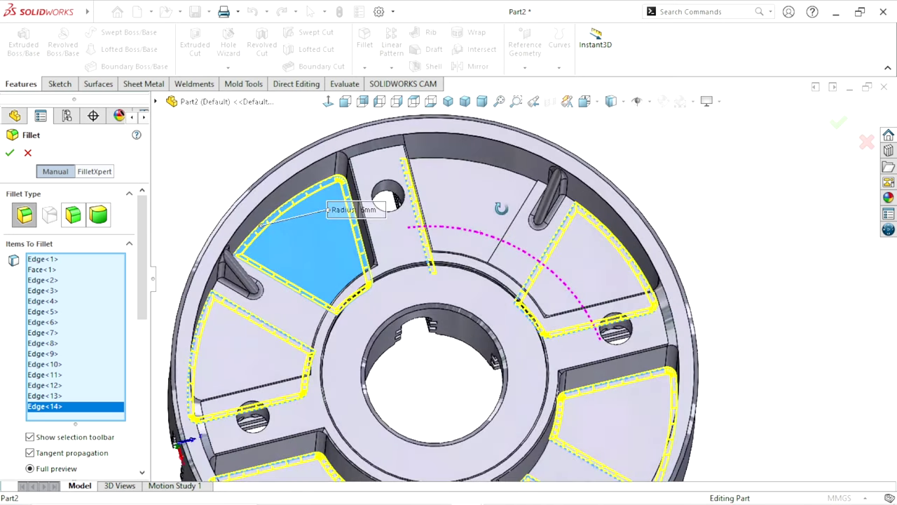
{"action": "left_click", "coordinate": [497, 173]}
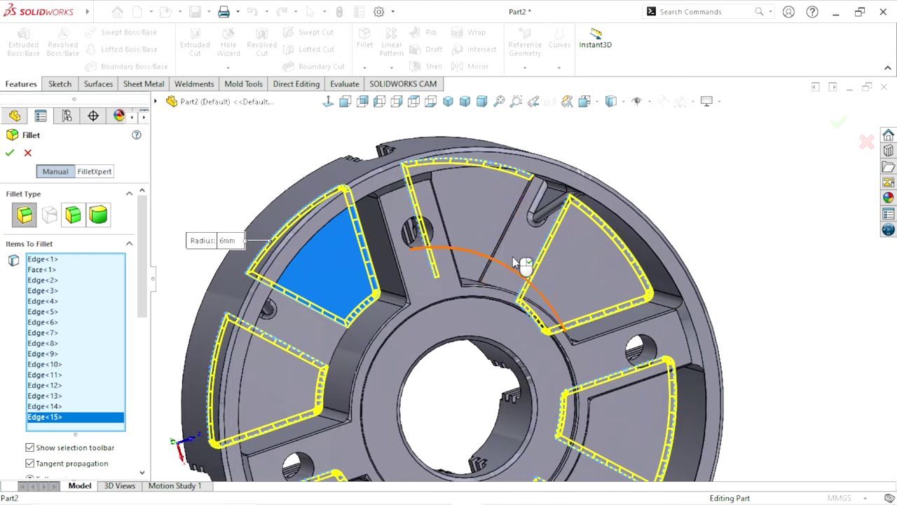
Add the long diagonal pocket edge and the pocket-floor edge as Edge<16> and Edge<17>.
{"action": "scroll", "coordinate": [510, 254], "scroll_direction": "down", "scroll_amount": 5}
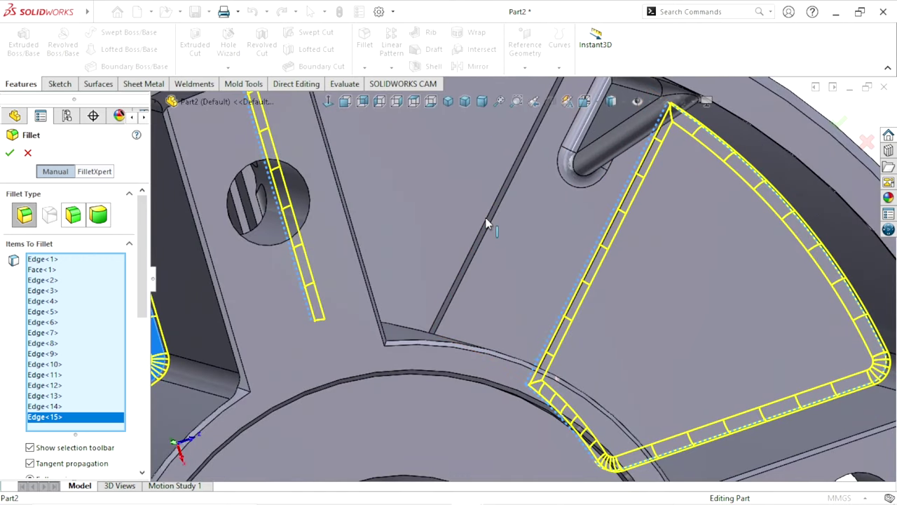
{"action": "left_click", "coordinate": [460, 278]}
{"action": "scroll", "coordinate": [470, 290], "scroll_direction": "up", "scroll_amount": 3}
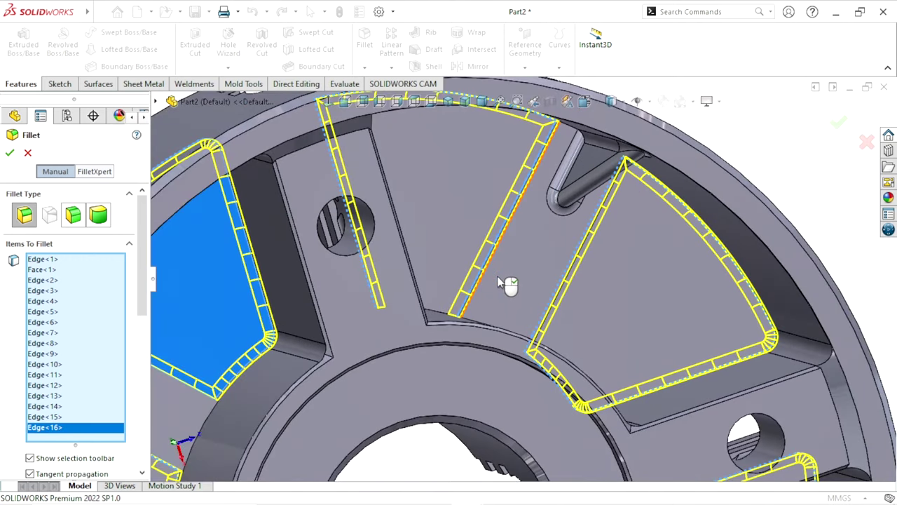
{"action": "scroll", "coordinate": [507, 285], "scroll_direction": "up", "scroll_amount": 3}
{"action": "scroll", "coordinate": [491, 266], "scroll_direction": "up", "scroll_amount": 2}
{"action": "scroll", "coordinate": [471, 242], "scroll_direction": "down", "scroll_amount": 1}
{"action": "scroll", "coordinate": [465, 256], "scroll_direction": "down", "scroll_amount": 2}
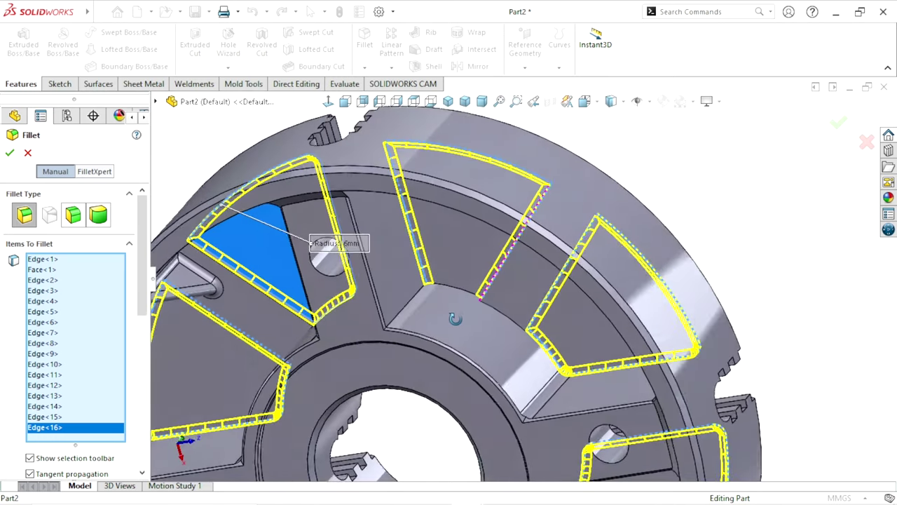
{"action": "scroll", "coordinate": [459, 288], "scroll_direction": "down", "scroll_amount": 2}
{"action": "scroll", "coordinate": [456, 290], "scroll_direction": "down", "scroll_amount": 3}
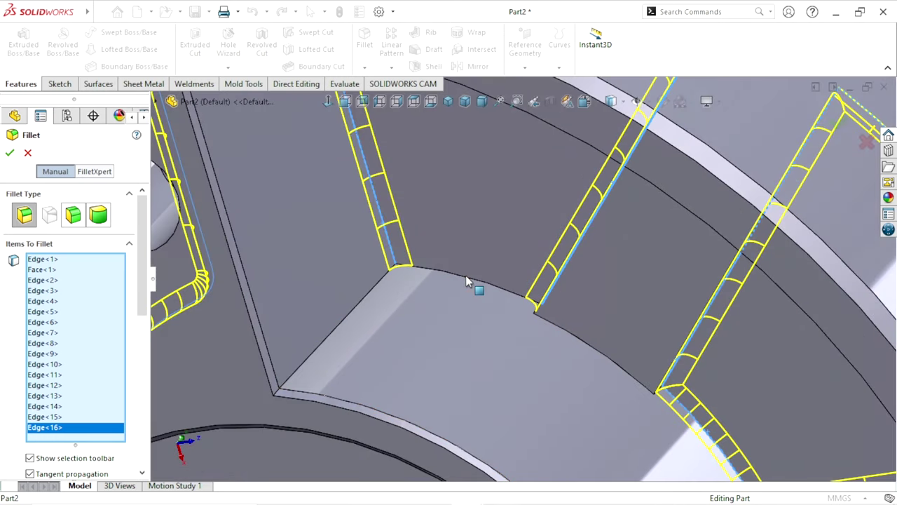
{"action": "left_click", "coordinate": [468, 281]}
{"action": "scroll", "coordinate": [449, 312], "scroll_direction": "up", "scroll_amount": 4}
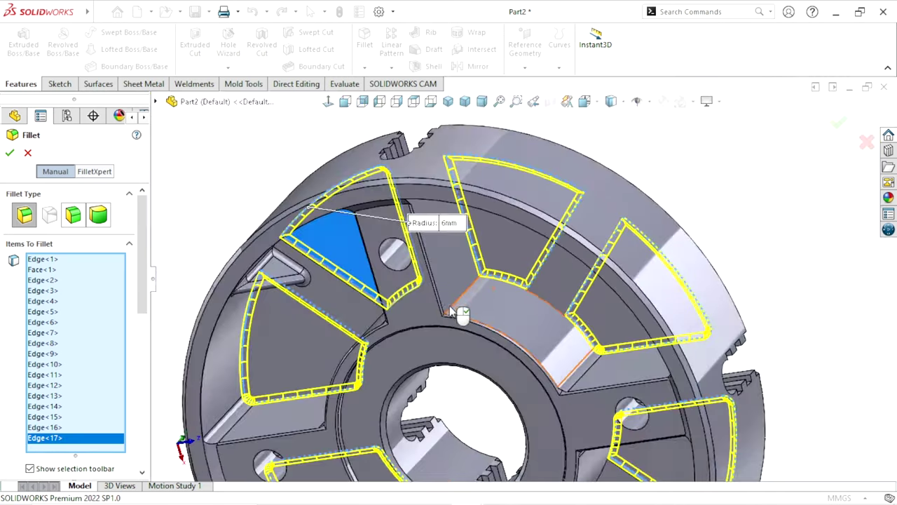
{"action": "scroll", "coordinate": [505, 336], "scroll_direction": "up", "scroll_amount": 2}
{"action": "scroll", "coordinate": [512, 350], "scroll_direction": "up", "scroll_amount": 2}
{"action": "scroll", "coordinate": [497, 347], "scroll_direction": "up", "scroll_amount": 1}
{"action": "scroll", "coordinate": [497, 347], "scroll_direction": "down", "scroll_amount": 1}
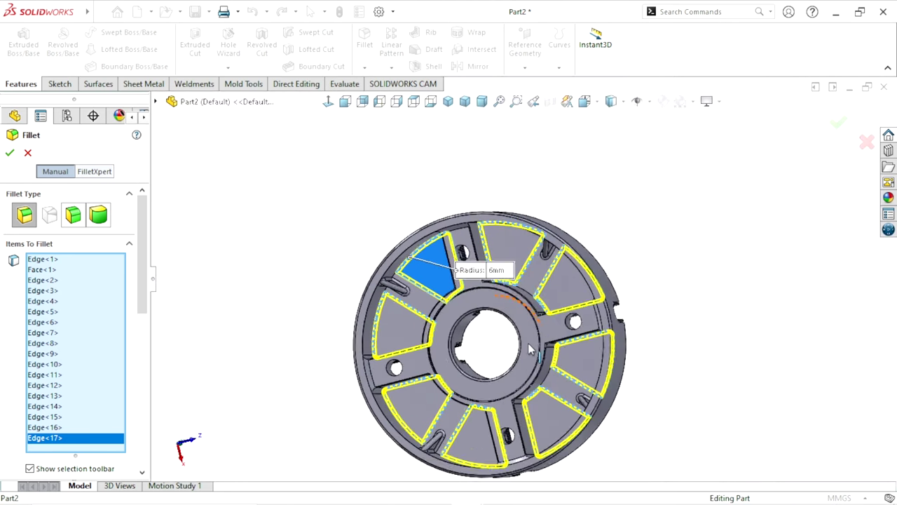
{"action": "scroll", "coordinate": [499, 351], "scroll_direction": "down", "scroll_amount": 2}
{"action": "middle_click_drag", "start_coordinate": [515, 384], "coordinate": [449, 281]}
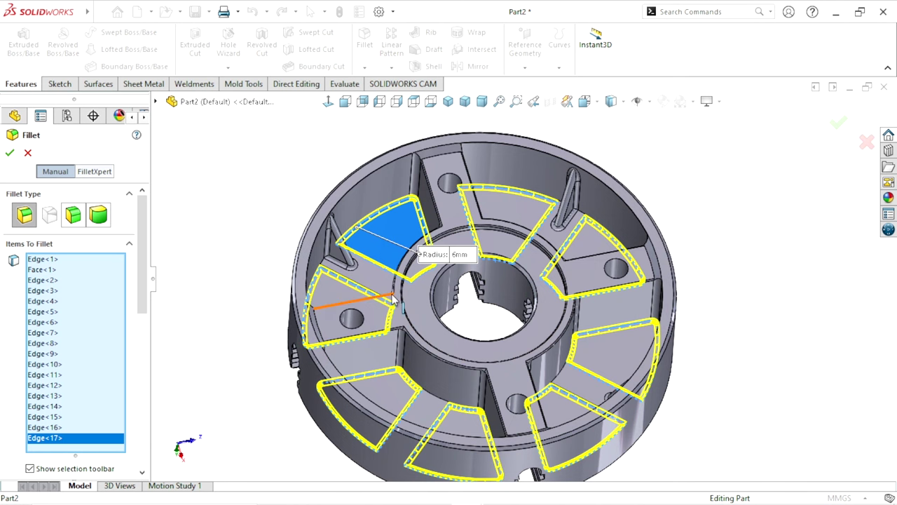
Apply the 6mm pocket fillet to all selected edges and the face.
{"action": "left_click", "coordinate": [10, 153]}
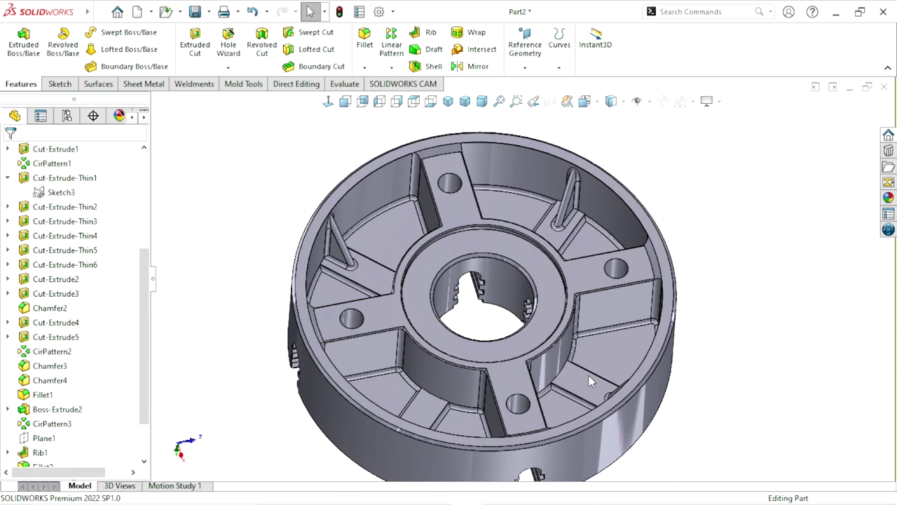
{"action": "scroll", "coordinate": [589, 375], "scroll_direction": "up", "scroll_amount": 3}
{"action": "mouse_move", "coordinate": [545, 353]}
{"action": "middle_mouse_down"}
{"action": "mouse_move", "coordinate": [549, 432]}
{"action": "mouse_move", "coordinate": [556, 405]}
{"action": "middle_mouse_up"}
{"action": "scroll", "coordinate": [555, 406], "scroll_direction": "up", "scroll_amount": 3}
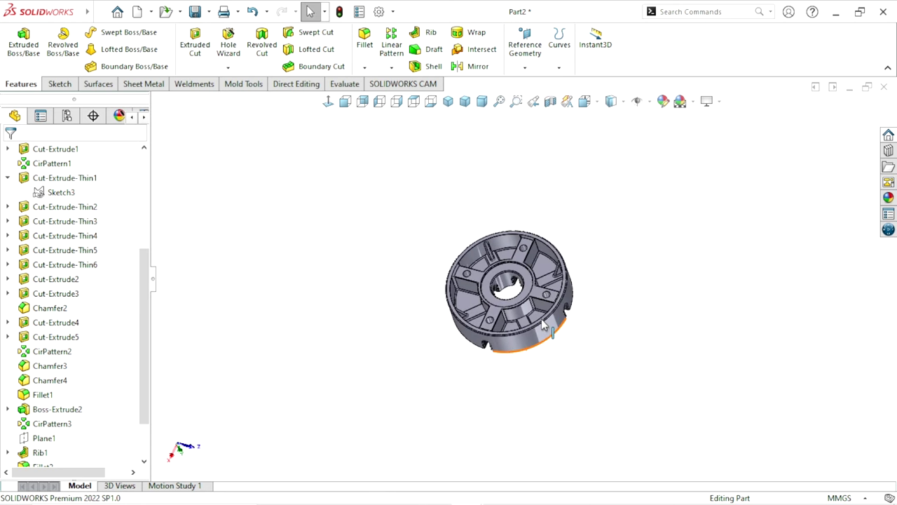
{"action": "scroll", "coordinate": [729, 375], "scroll_direction": "down", "scroll_amount": 3}
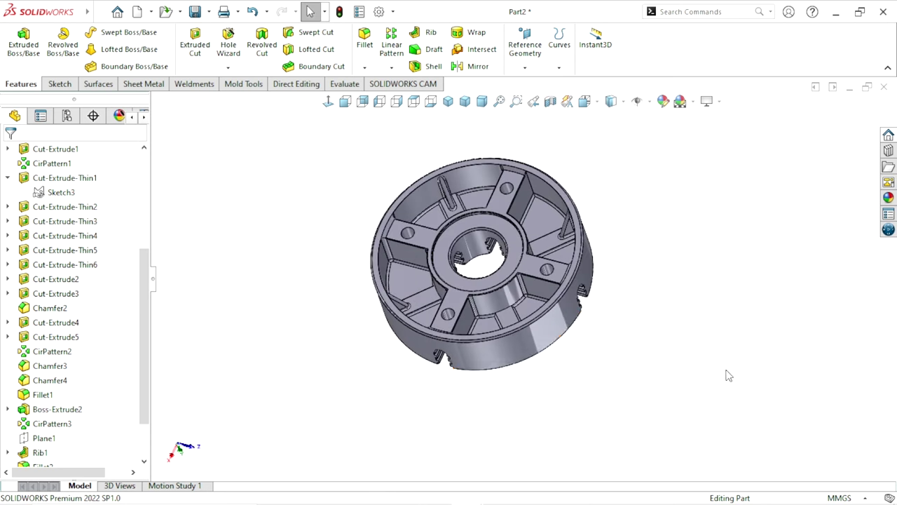
{"action": "scroll", "coordinate": [729, 375], "scroll_direction": "up", "scroll_amount": 3}
{"action": "scroll", "coordinate": [645, 377], "scroll_direction": "down", "scroll_amount": 4}
Start Sketch11 on the grooved, slotted face of Boss-Extrude1.
{"action": "mouse_move", "coordinate": [609, 296]}
{"action": "middle_mouse_down"}
{"action": "mouse_move", "coordinate": [617, 325]}
{"action": "mouse_move", "coordinate": [474, 242]}
{"action": "middle_mouse_up"}
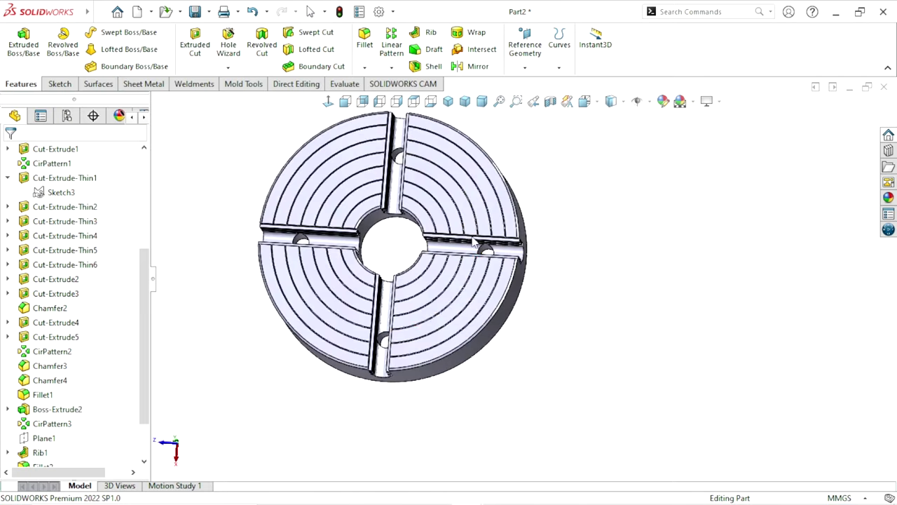
{"action": "scroll", "coordinate": [484, 238], "scroll_direction": "down", "scroll_amount": 2}
{"action": "scroll", "coordinate": [519, 228], "scroll_direction": "down", "scroll_amount": 2}
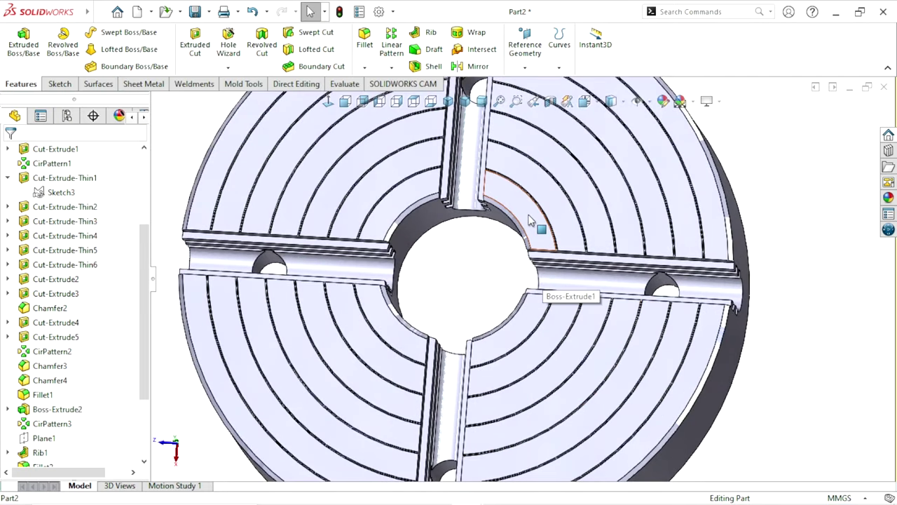
{"action": "left_click", "coordinate": [531, 221]}
{"action": "left_click", "coordinate": [596, 178]}
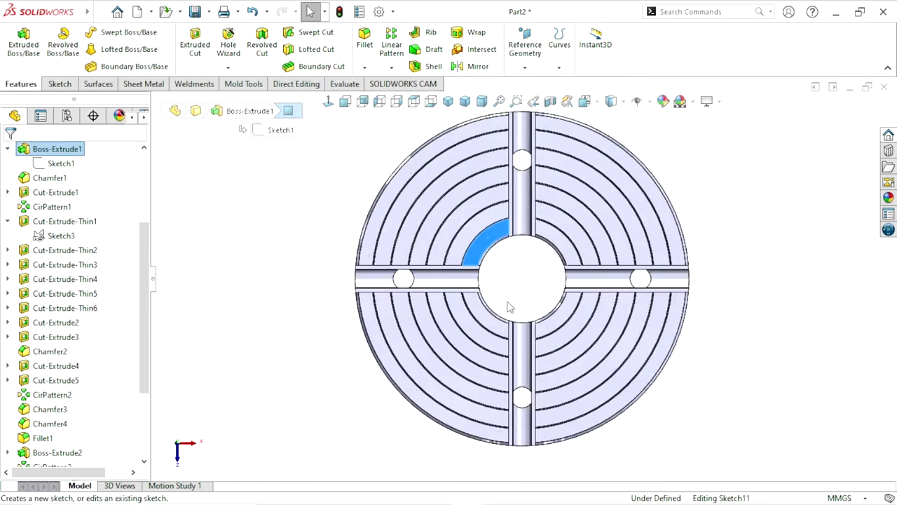
Draw a circle centred on the origin, sized around the bore.
{"action": "left_click", "coordinate": [112, 35]}
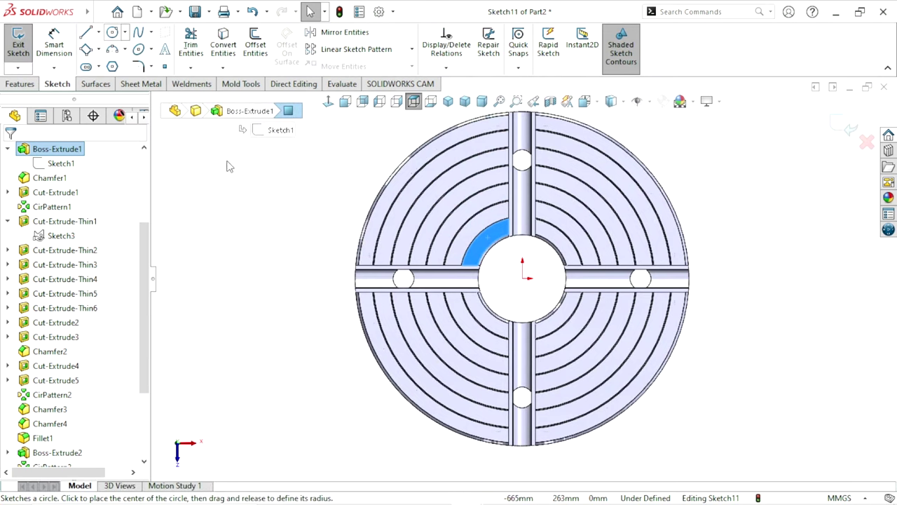
{"action": "scroll", "coordinate": [556, 263], "scroll_direction": "down", "scroll_amount": 2}
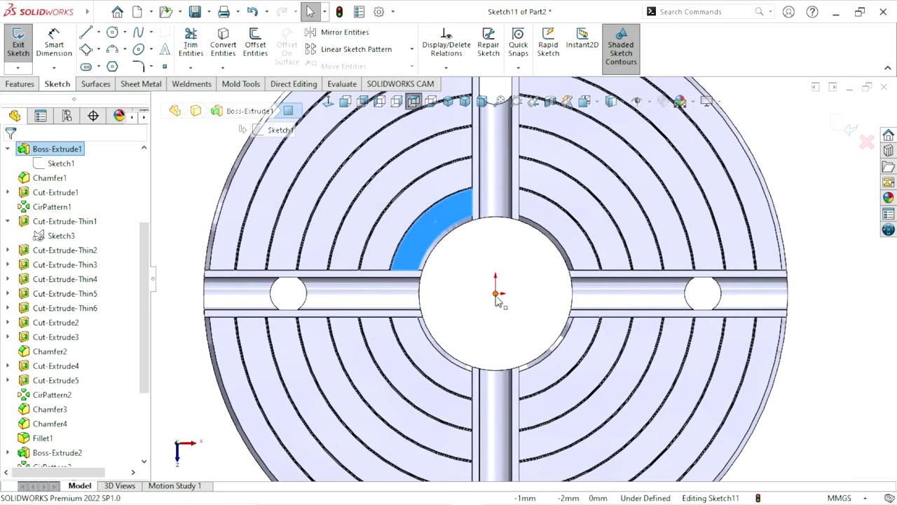
{"action": "left_click", "coordinate": [114, 36]}
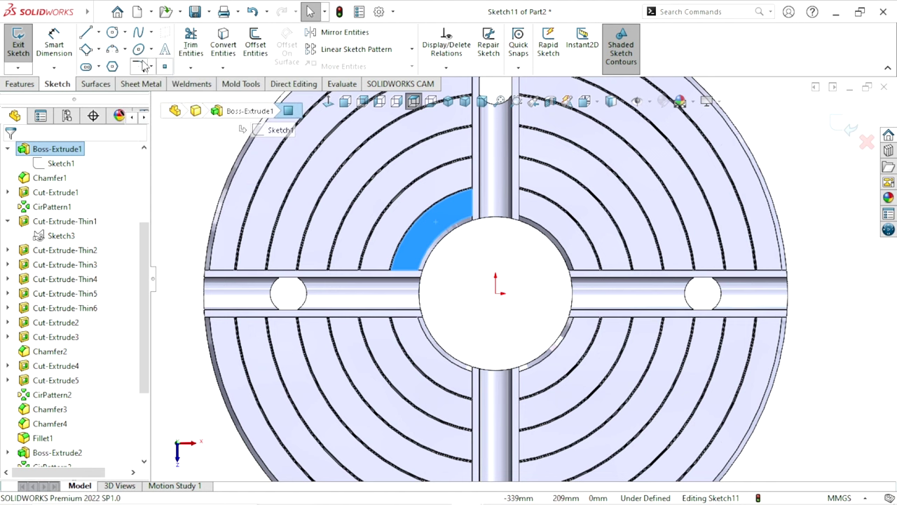
{"action": "left_click", "coordinate": [114, 34]}
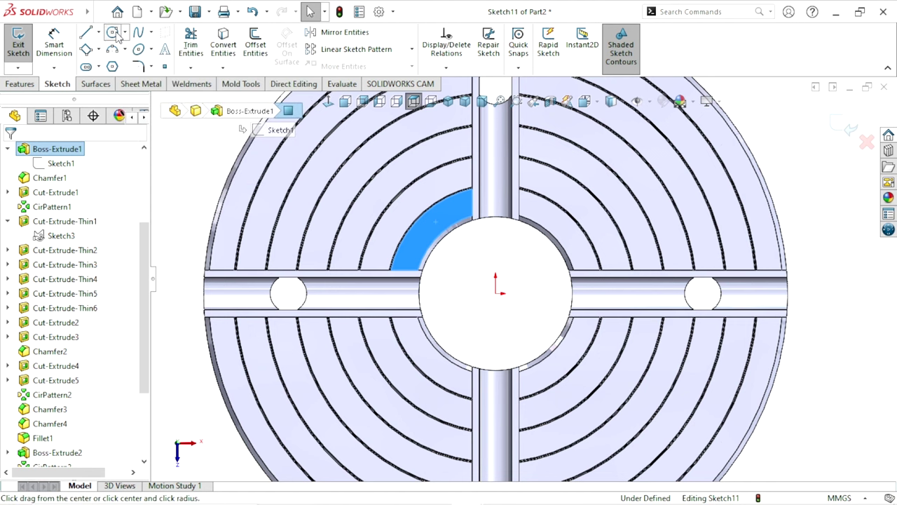
{"action": "left_click", "coordinate": [496, 293]}
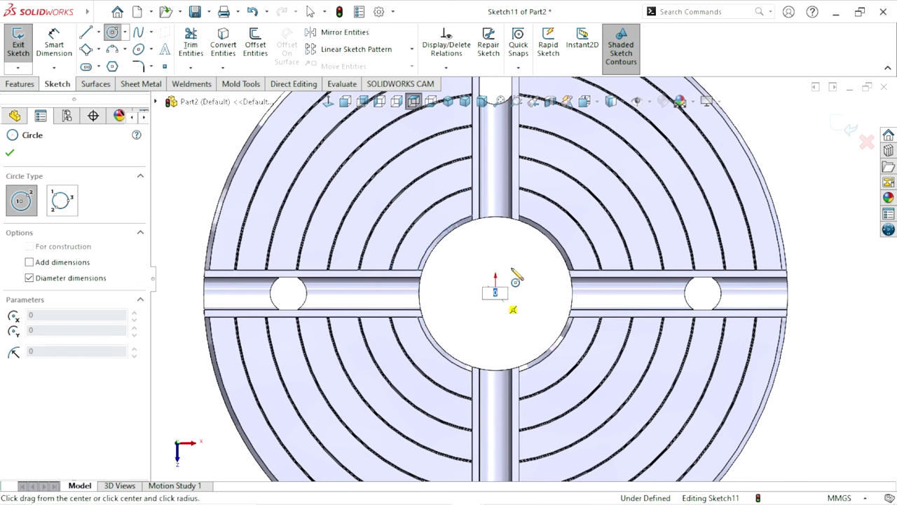
{"action": "left_click", "coordinate": [555, 222]}
Dimension the circle's diameter to 230 mm.
{"action": "right_click_drag", "start_coordinate": [509, 238], "coordinate": [509, 203]}
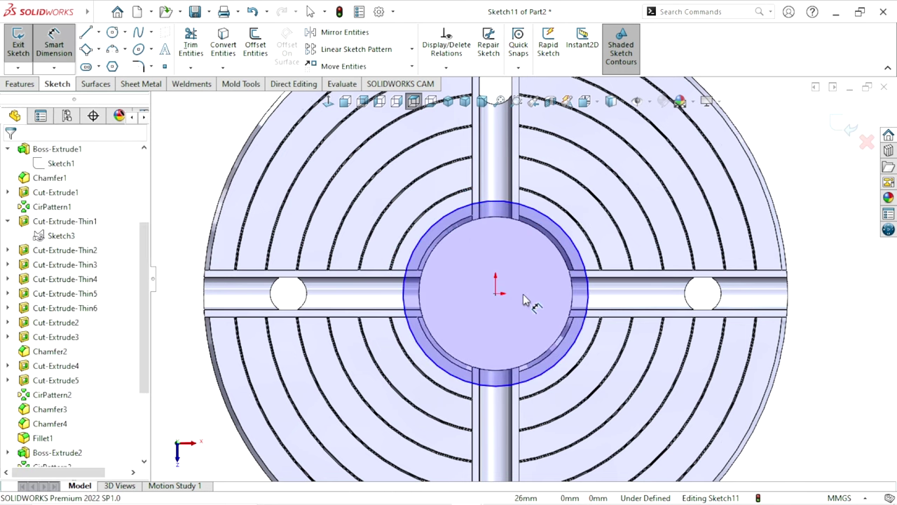
{"action": "left_click", "coordinate": [587, 296]}
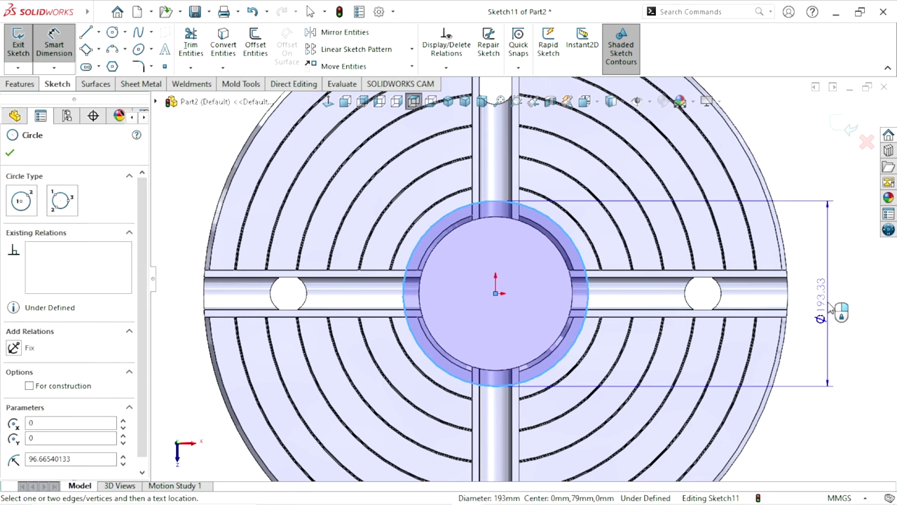
{"action": "left_click", "coordinate": [830, 312]}
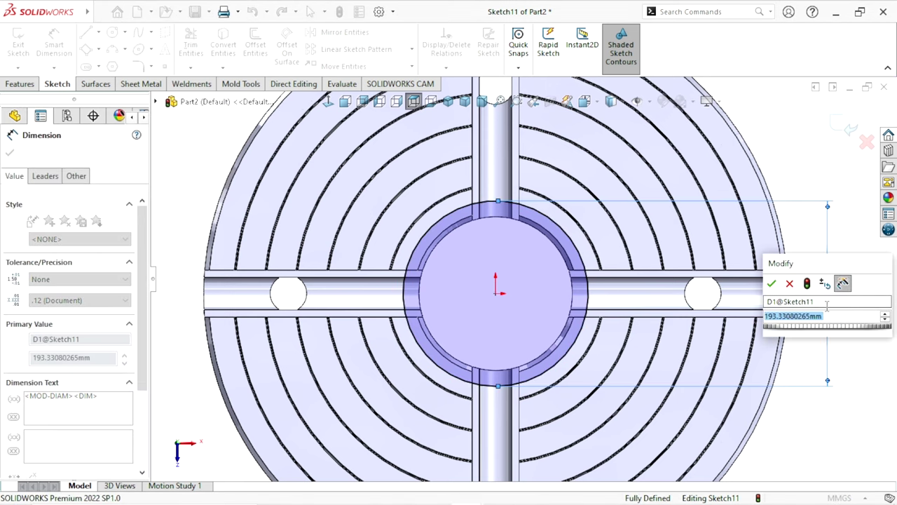
{"action": "type", "text": "230"}
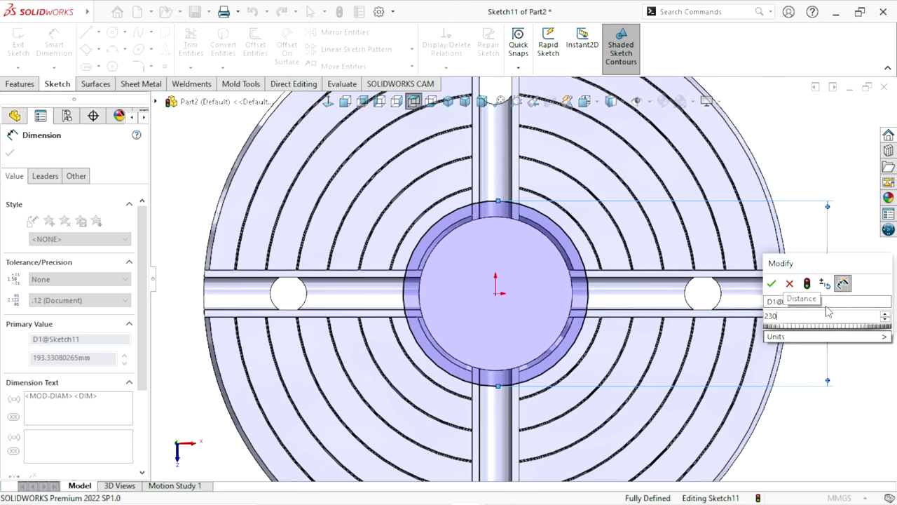
{"action": "left_click", "coordinate": [772, 283]}
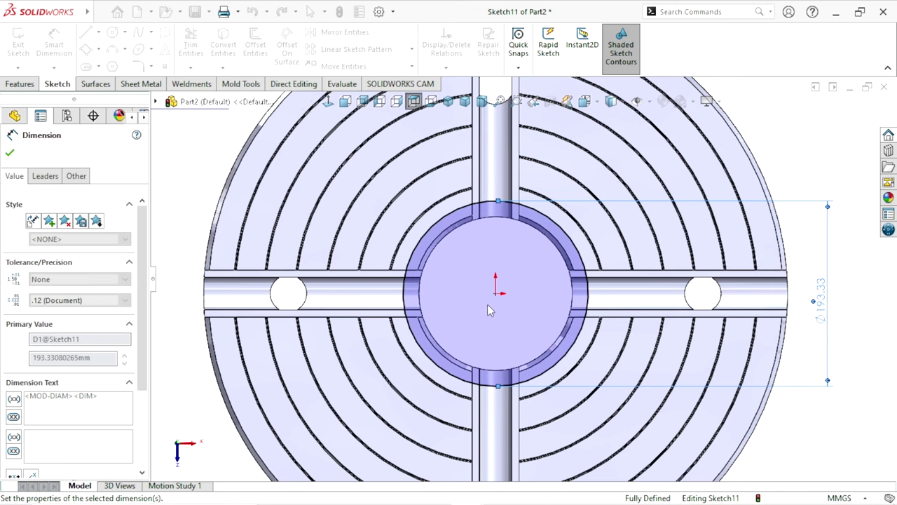
{"action": "key", "text": "Escape"}
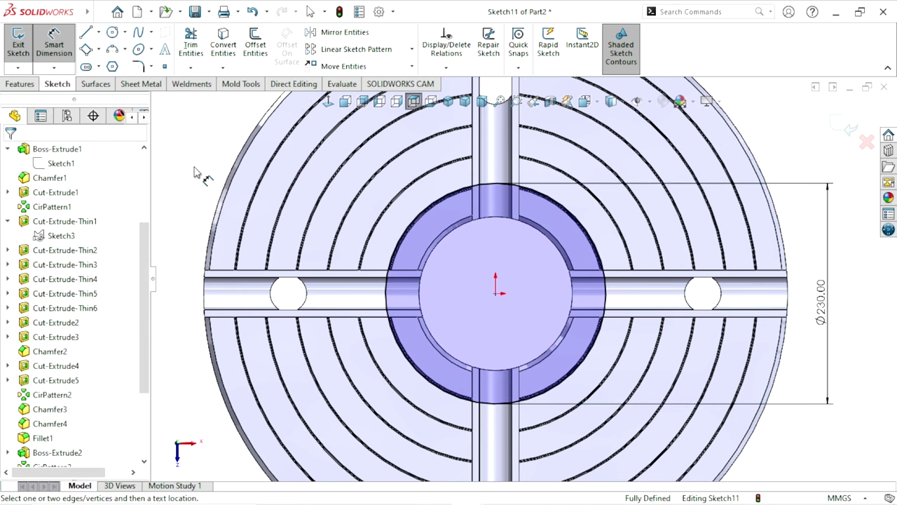
{"action": "key", "text": "Escape"}
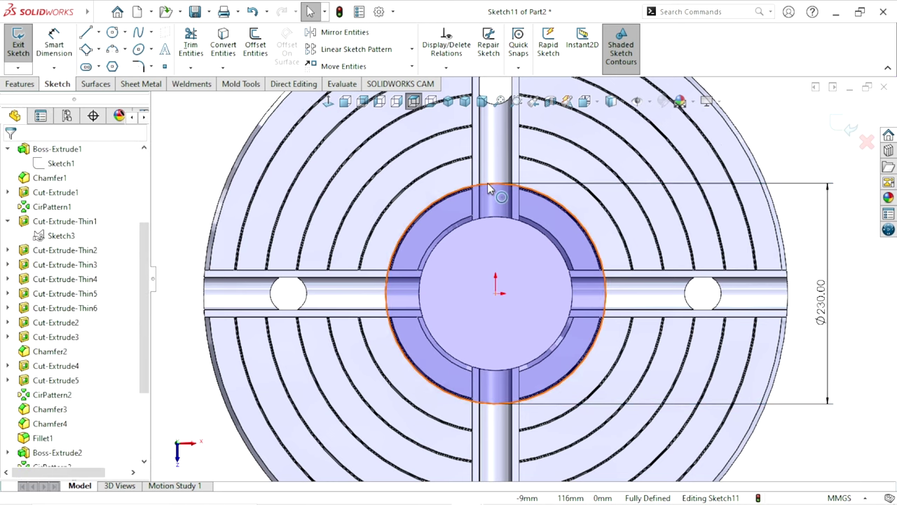
Convert the Ø230 mm circle to construction geometry.
{"action": "left_click", "coordinate": [487, 183]}
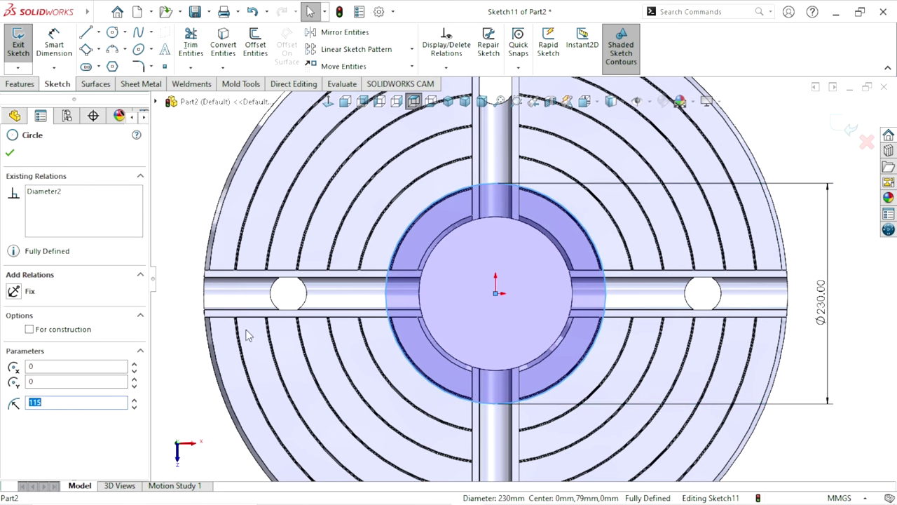
{"action": "left_click", "coordinate": [29, 329]}
{"action": "left_click", "coordinate": [9, 153]}
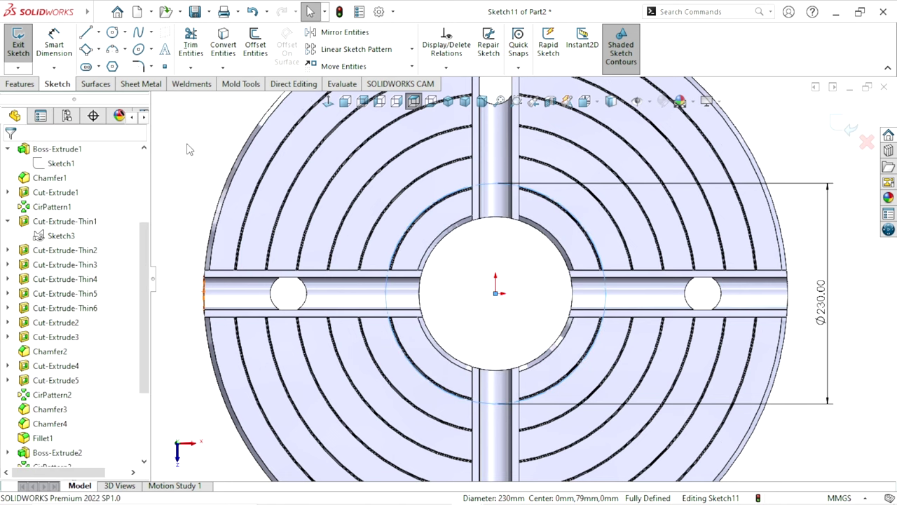
{"action": "scroll", "coordinate": [535, 316], "scroll_direction": "up", "scroll_amount": 4}
{"action": "scroll", "coordinate": [455, 336], "scroll_direction": "down", "scroll_amount": 4}
{"action": "scroll", "coordinate": [515, 274], "scroll_direction": "up", "scroll_amount": 1}
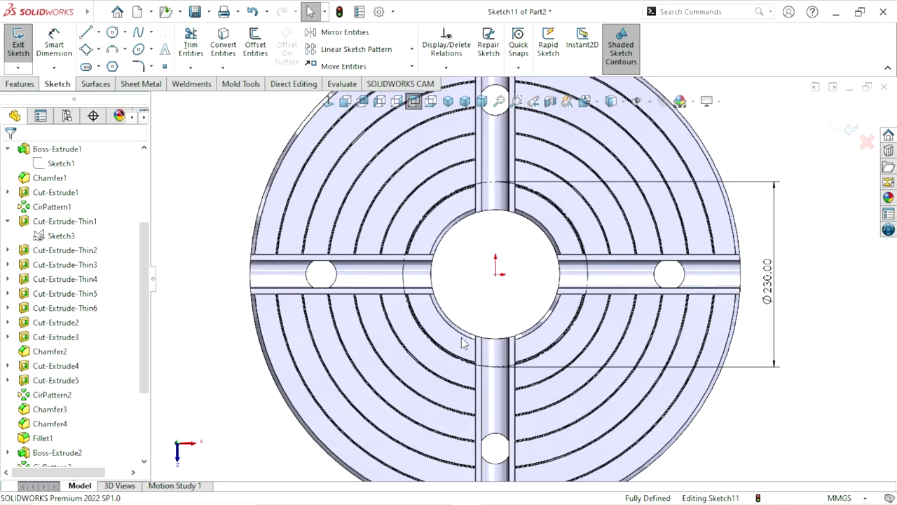
Exit the sketch and define an ANSI Metric Hex Cap Screw M20 hole on the slot face.
{"action": "left_click", "coordinate": [840, 132]}
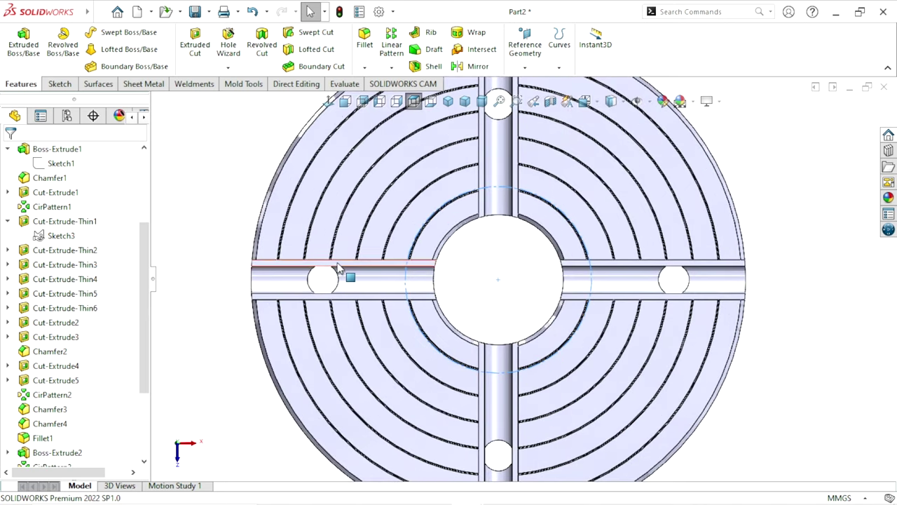
{"action": "left_click", "coordinate": [449, 244]}
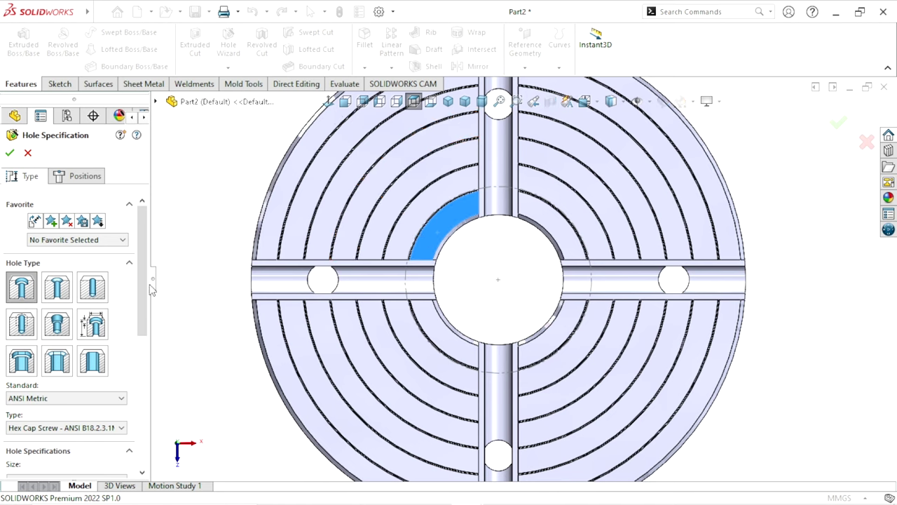
{"action": "left_click_drag", "start_coordinate": [144, 281], "coordinate": [149, 343]}
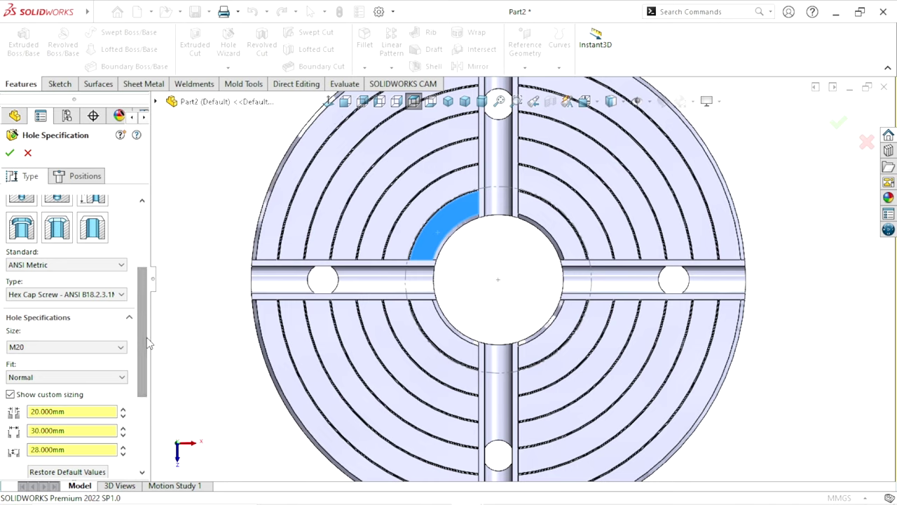
{"action": "left_click", "coordinate": [94, 265]}
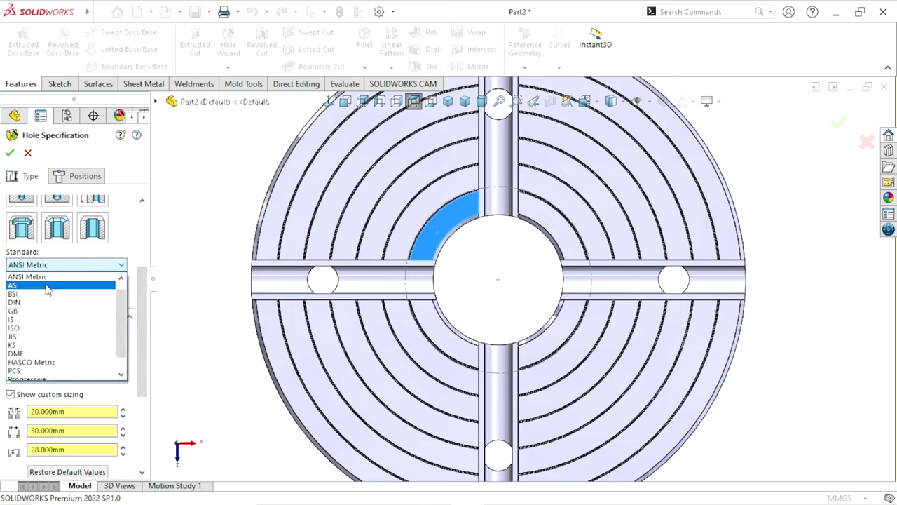
{"action": "left_click", "coordinate": [56, 276]}
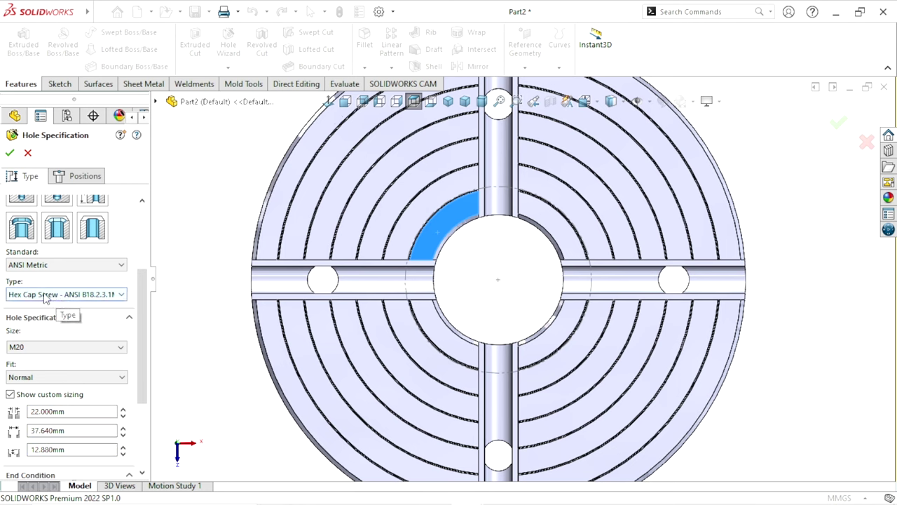
{"action": "left_click", "coordinate": [47, 296]}
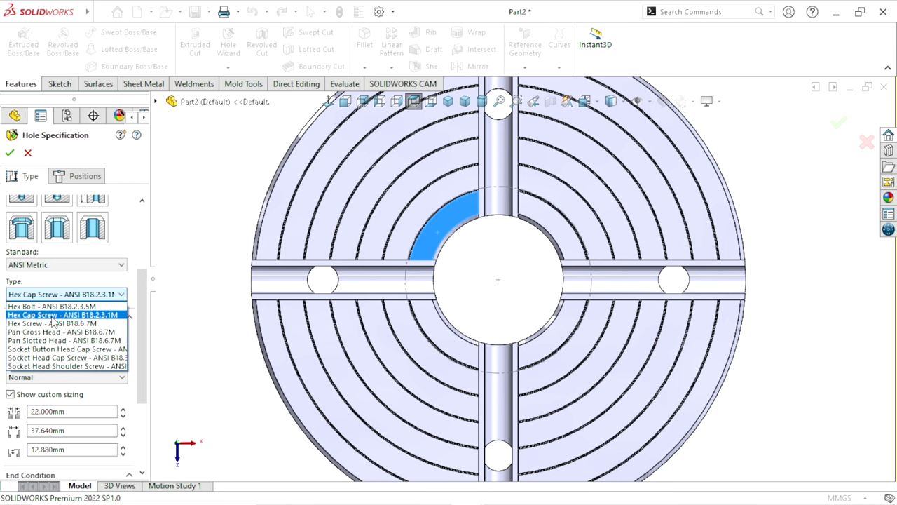
{"action": "left_click", "coordinate": [66, 317]}
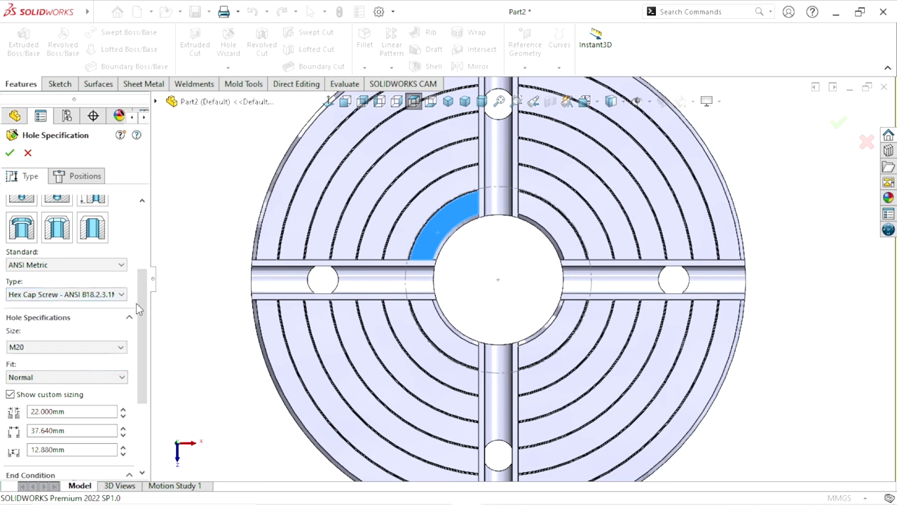
{"action": "scroll", "coordinate": [138, 309], "scroll_direction": "down", "scroll_amount": 2}
{"action": "scroll", "coordinate": [133, 310], "scroll_direction": "down", "scroll_amount": 1}
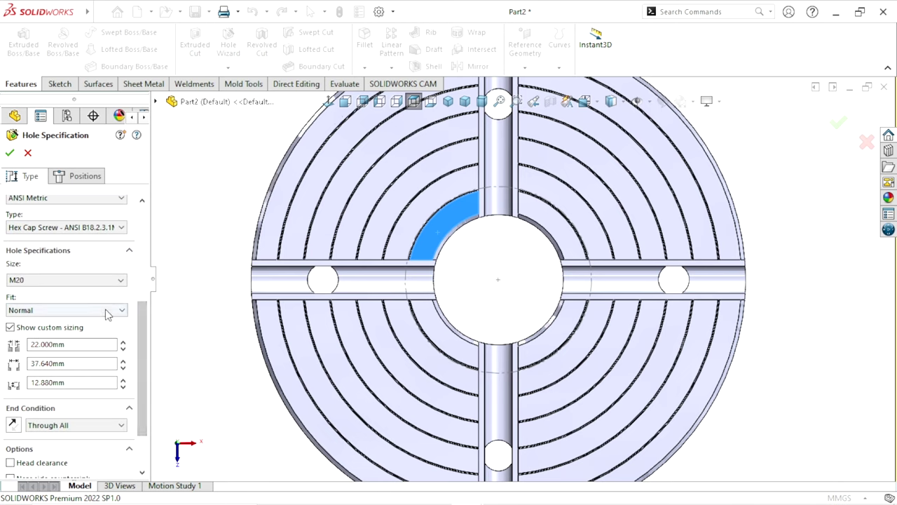
{"action": "left_click", "coordinate": [51, 280]}
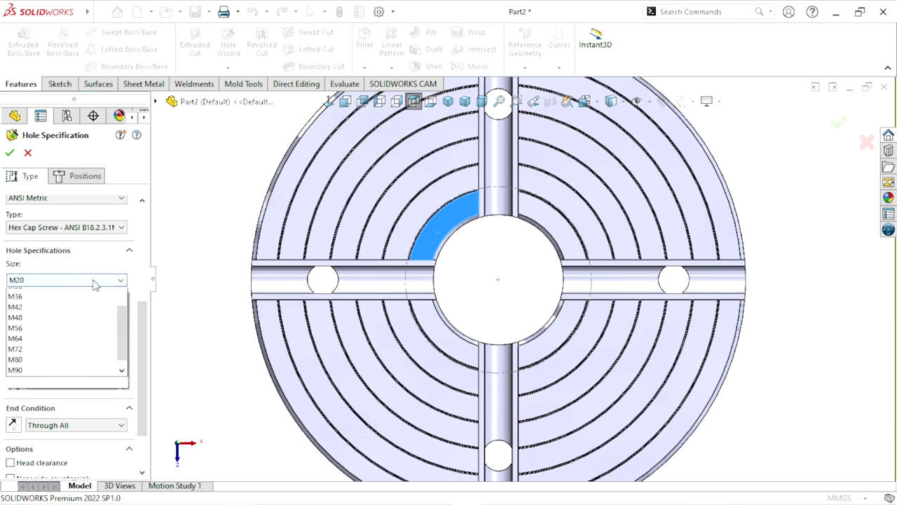
{"action": "left_click", "coordinate": [43, 294]}
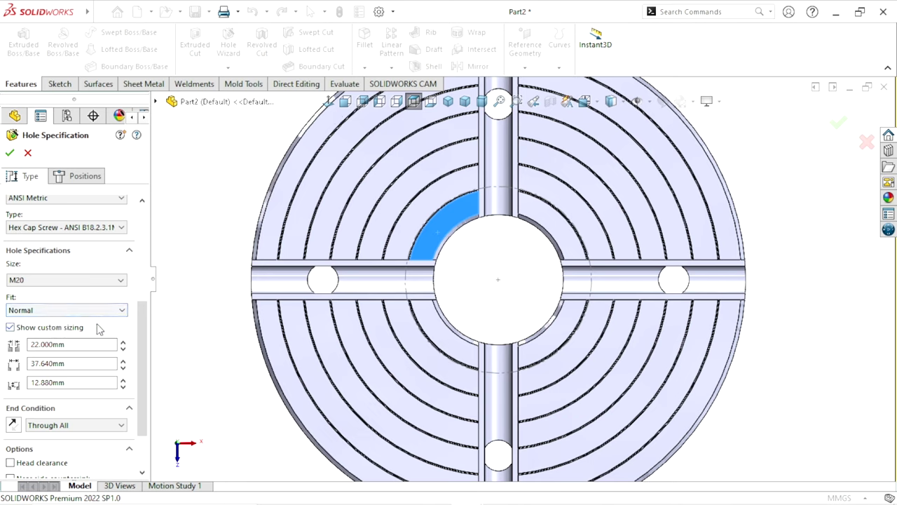
Enable custom sizing with 20, 30 and 28 mm values, then move to hole positions.
{"action": "left_click", "coordinate": [11, 328]}
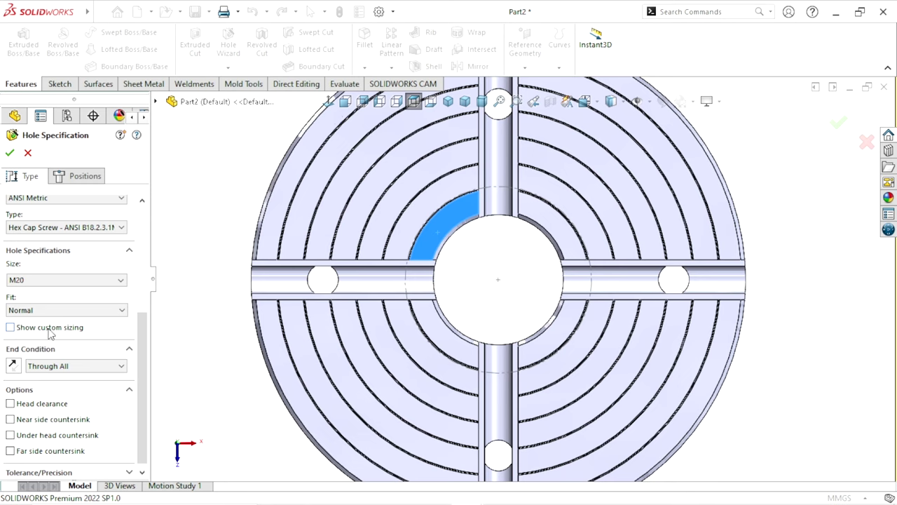
{"action": "left_click", "coordinate": [11, 328]}
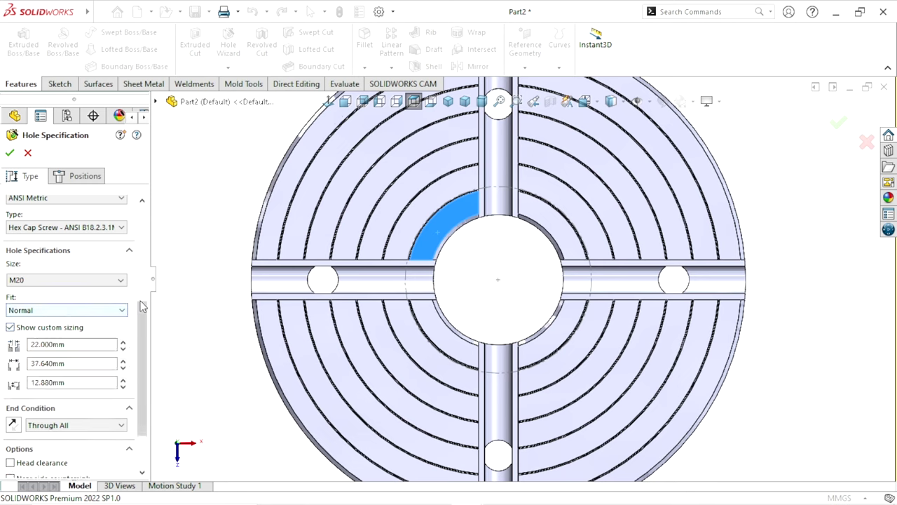
{"action": "scroll", "coordinate": [68, 317], "scroll_direction": "down", "scroll_amount": 2}
{"action": "type", "text": "20"}
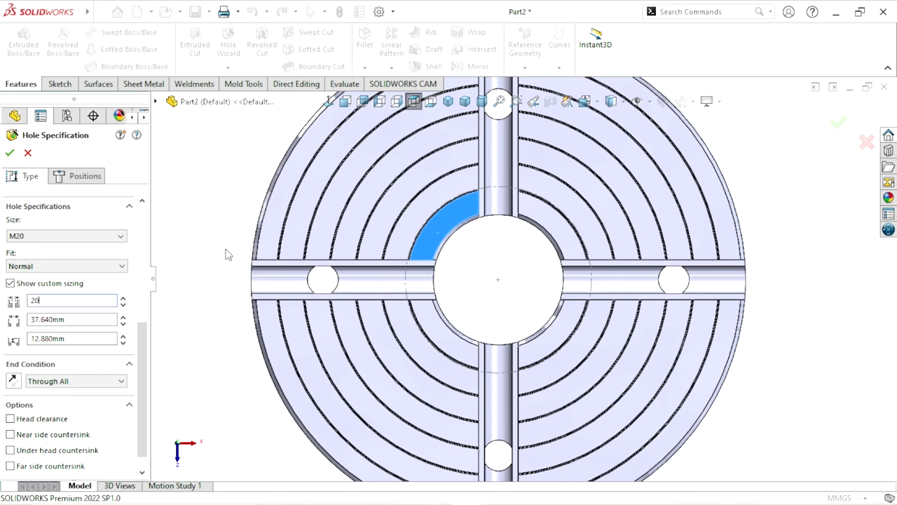
{"action": "key", "text": "Return"}
{"action": "left_click_drag", "start_coordinate": [73, 319], "coordinate": [1, 324]}
{"action": "type", "text": "30"}
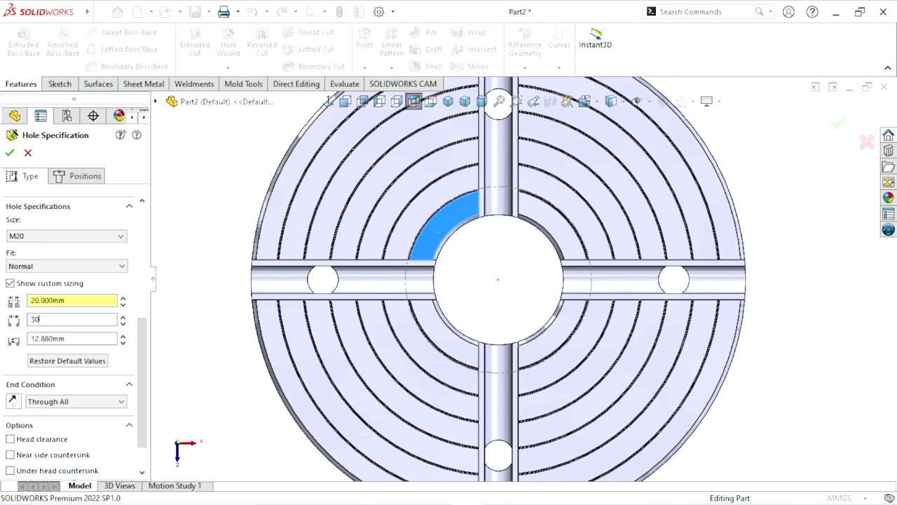
{"action": "left_click_drag", "start_coordinate": [77, 339], "coordinate": [1, 329]}
{"action": "type", "text": "28"}
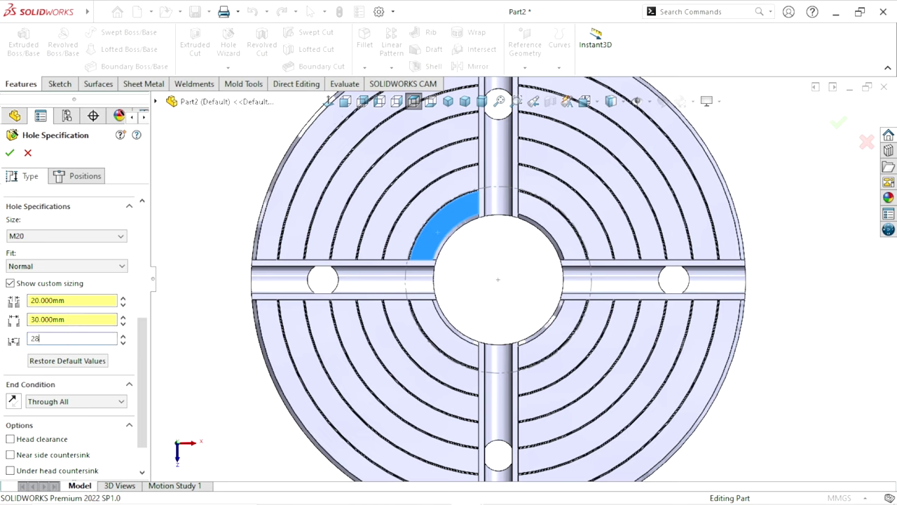
{"action": "key", "text": "Tab"}
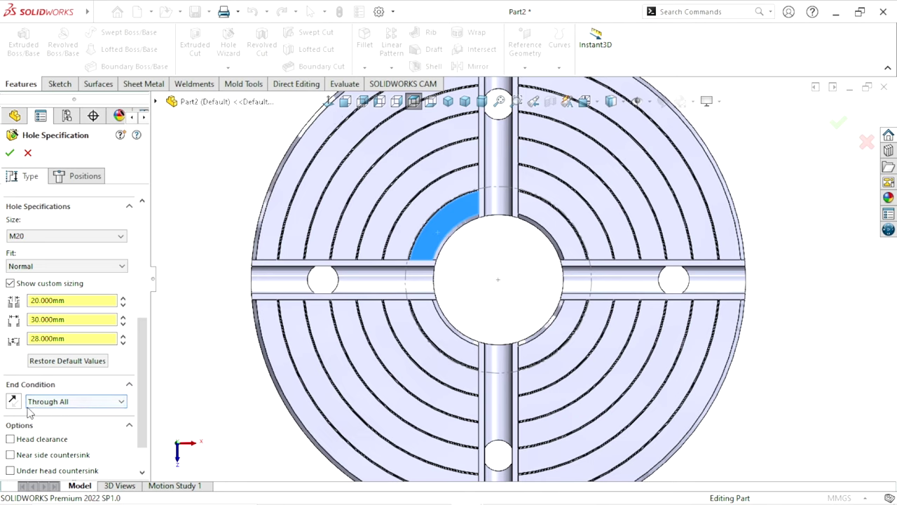
{"action": "left_click", "coordinate": [82, 176]}
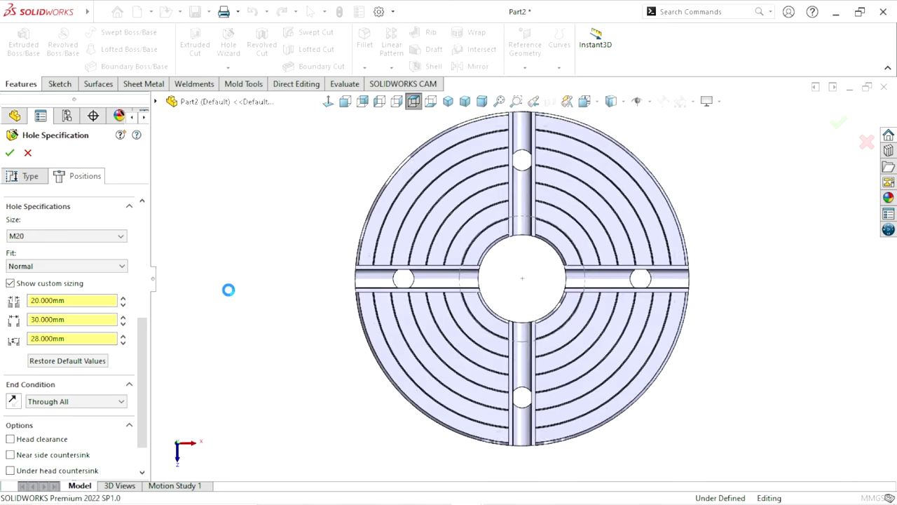
Place the hole centre point on the groove arc.
{"action": "scroll", "coordinate": [474, 260], "scroll_direction": "down", "scroll_amount": 2}
{"action": "scroll", "coordinate": [470, 250], "scroll_direction": "down", "scroll_amount": 2}
{"action": "scroll", "coordinate": [464, 242], "scroll_direction": "down", "scroll_amount": 2}
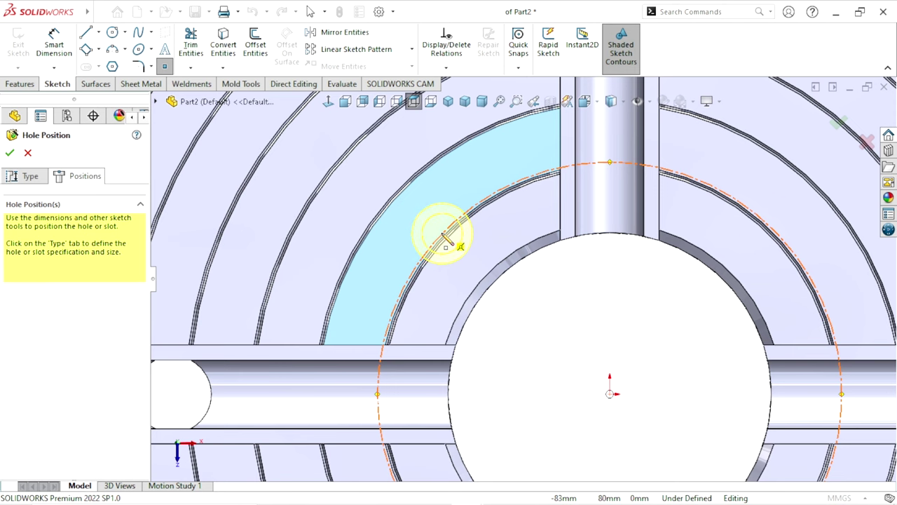
{"action": "scroll", "coordinate": [446, 239], "scroll_direction": "down", "scroll_amount": 1}
{"action": "scroll", "coordinate": [449, 237], "scroll_direction": "down", "scroll_amount": 2}
{"action": "scroll", "coordinate": [456, 235], "scroll_direction": "down", "scroll_amount": 1}
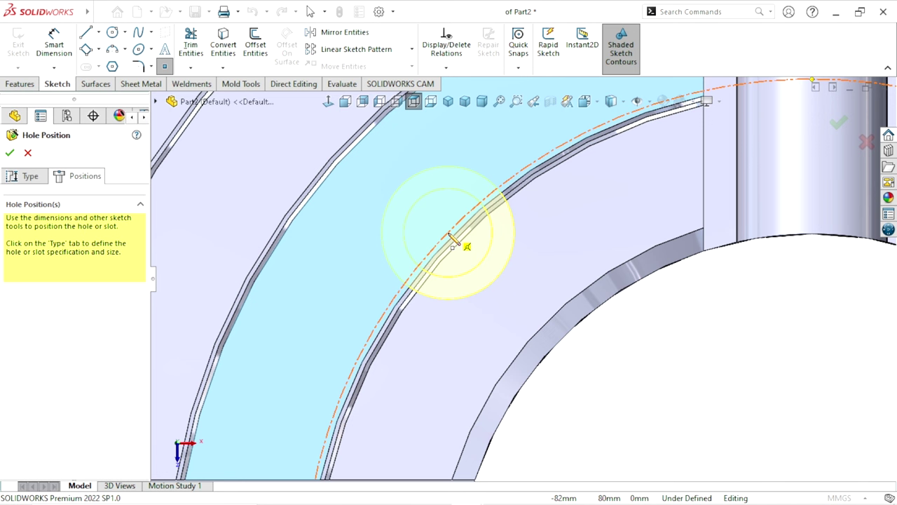
{"action": "left_click", "coordinate": [452, 240]}
{"action": "scroll", "coordinate": [448, 266], "scroll_direction": "up", "scroll_amount": 2}
{"action": "scroll", "coordinate": [431, 330], "scroll_direction": "up", "scroll_amount": 2}
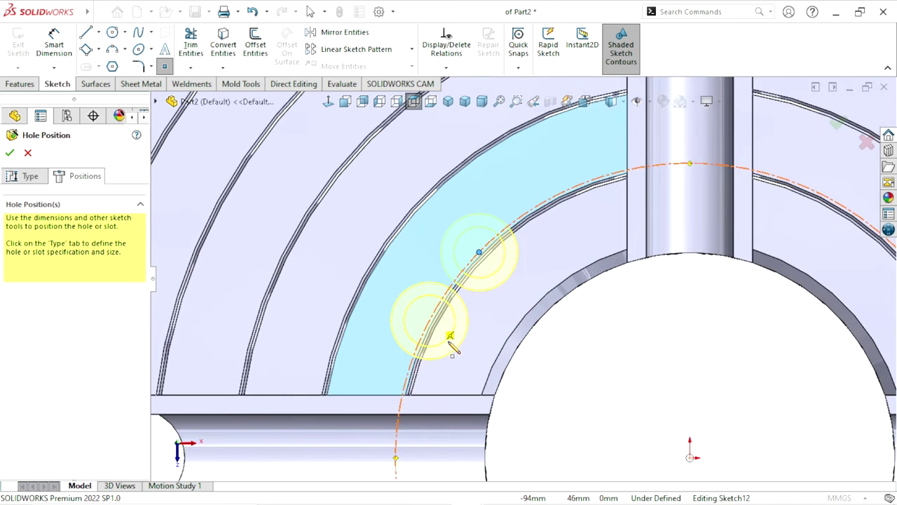
{"action": "scroll", "coordinate": [532, 322], "scroll_direction": "up", "scroll_amount": 2}
{"action": "key", "text": "Escape"}
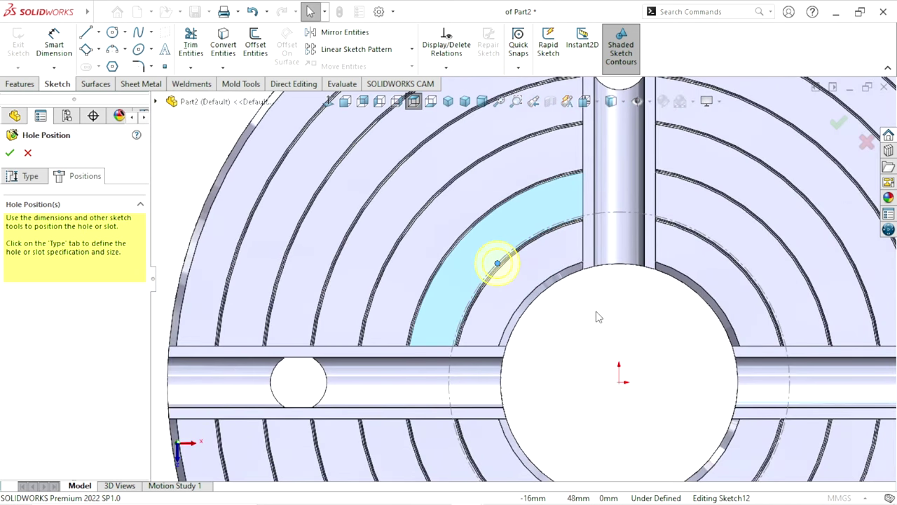
{"action": "scroll", "coordinate": [421, 225], "scroll_direction": "up", "scroll_amount": 2}
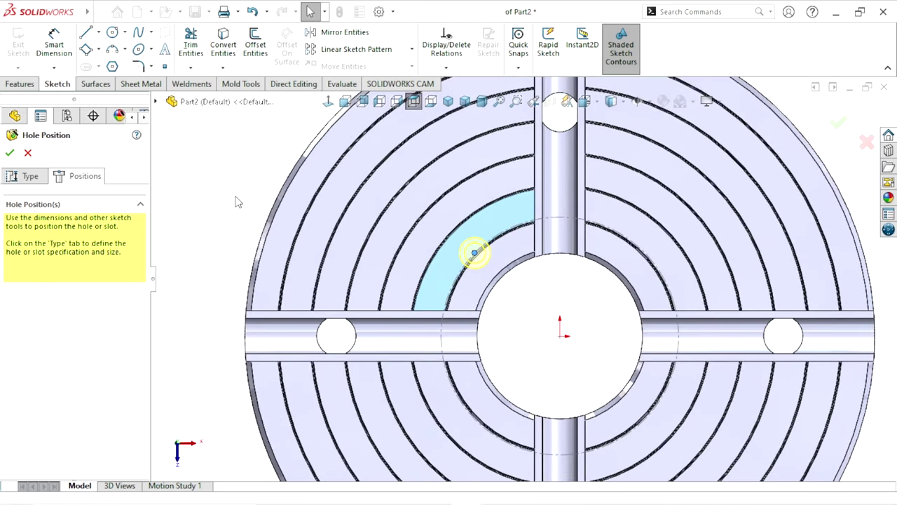
Draw a centerline from the part centre to the hole point.
{"action": "left_click", "coordinate": [100, 33]}
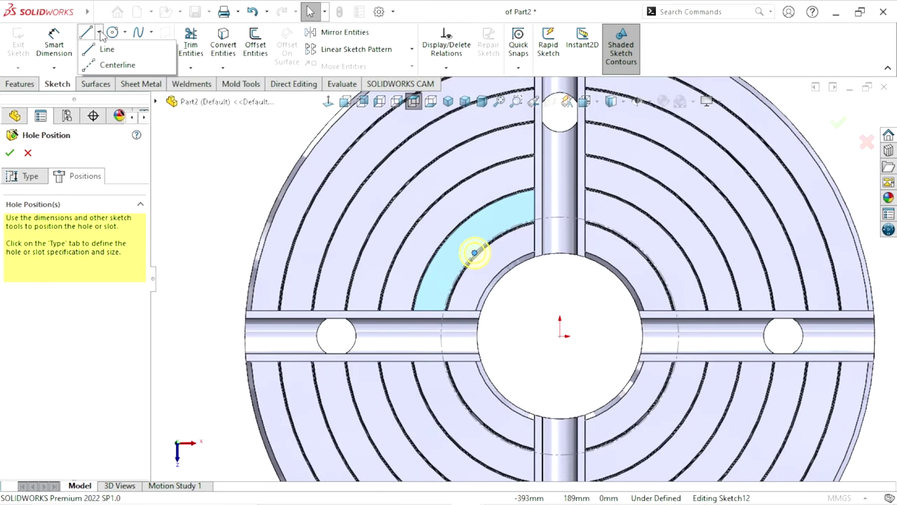
{"action": "left_click", "coordinate": [116, 65]}
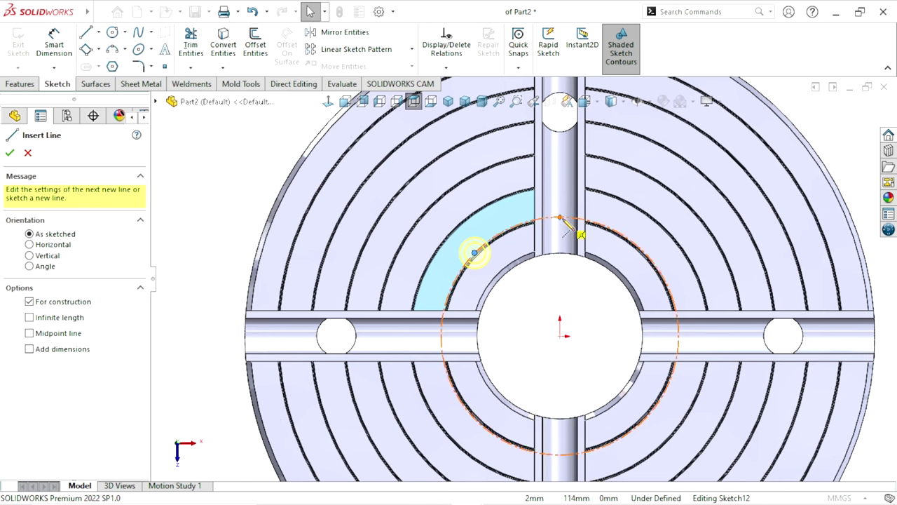
{"action": "left_click", "coordinate": [559, 336]}
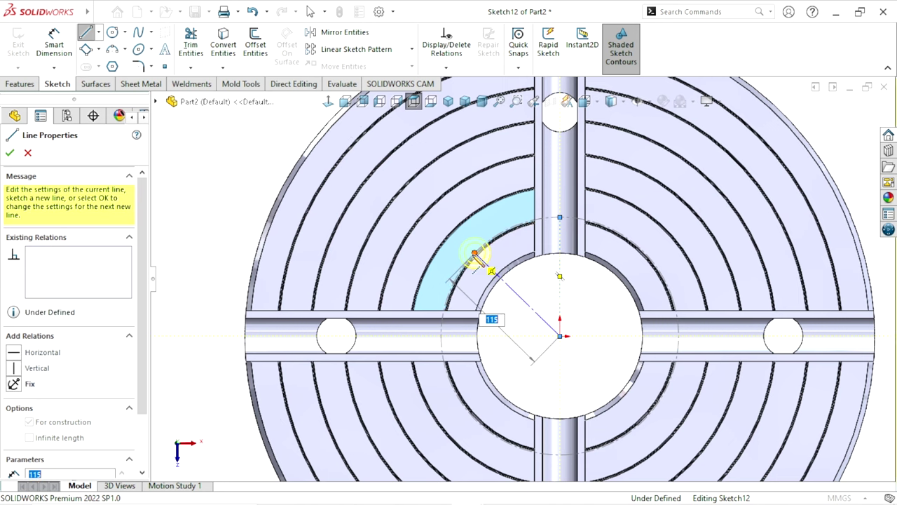
{"action": "left_click", "coordinate": [474, 253]}
{"action": "right_click", "coordinate": [246, 253]}
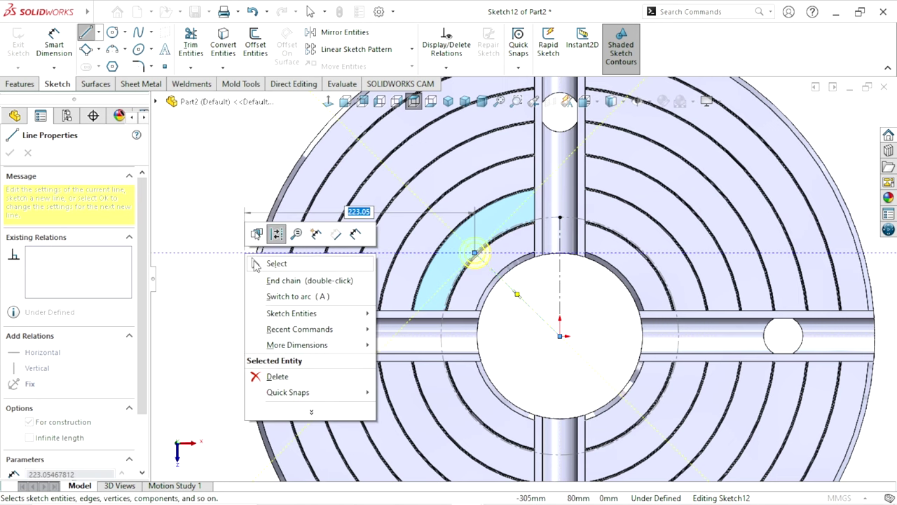
{"action": "left_click", "coordinate": [256, 263]}
{"action": "scroll", "coordinate": [310, 214], "scroll_direction": "down", "scroll_amount": 2}
Dimension the centerline at 45° from vertical and create the hole.
{"action": "left_click", "coordinate": [51, 50]}
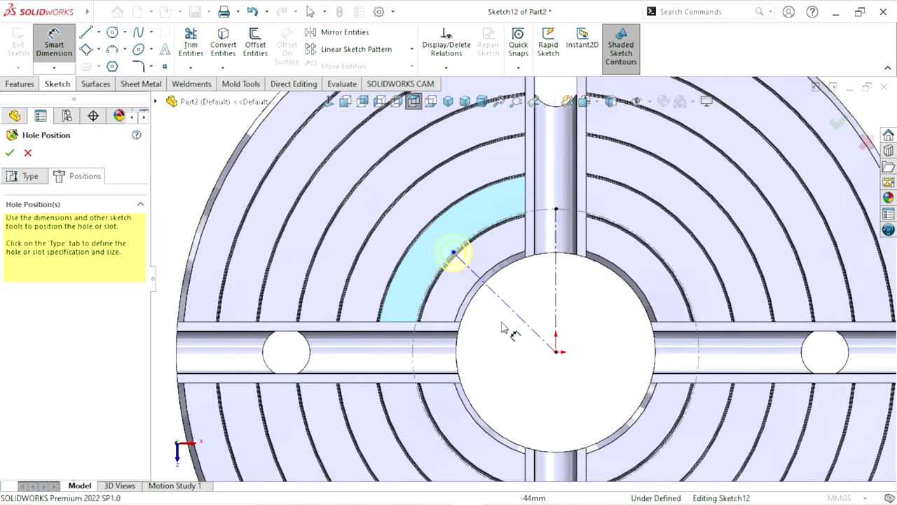
{"action": "left_click", "coordinate": [545, 303]}
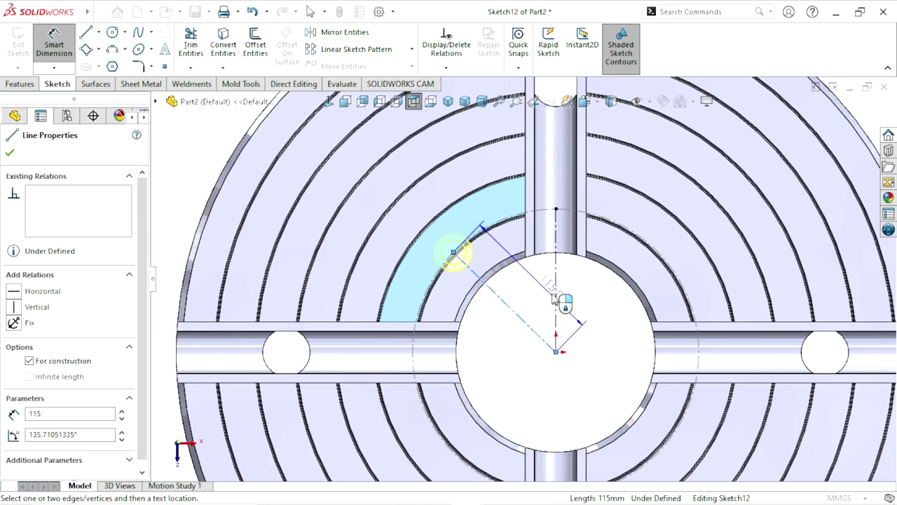
{"action": "left_click", "coordinate": [557, 298]}
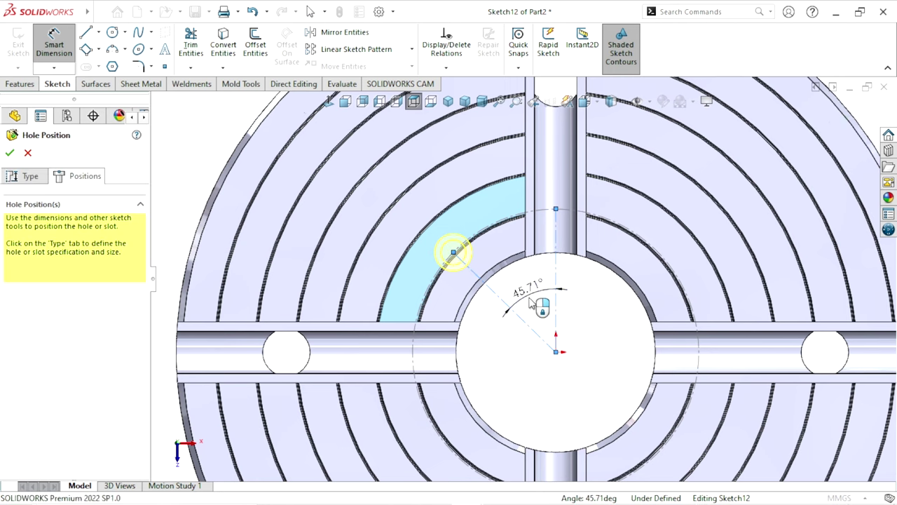
{"action": "left_click", "coordinate": [533, 301]}
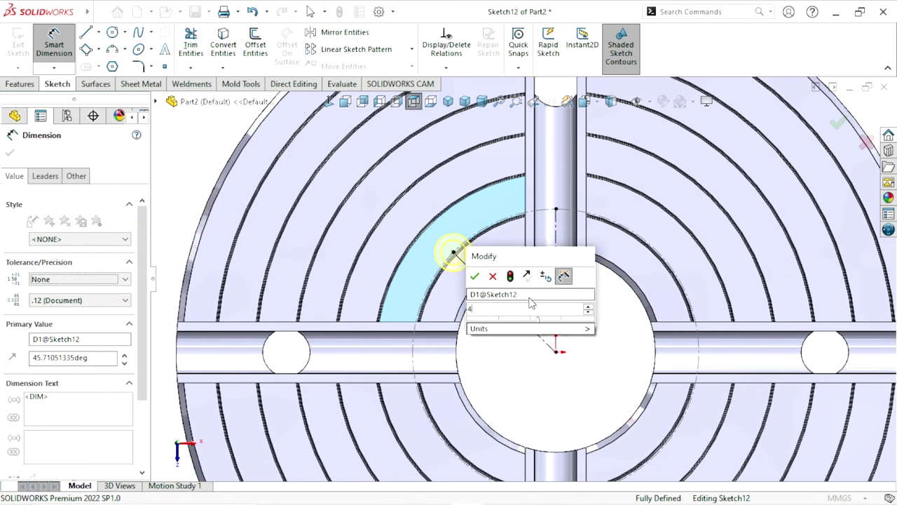
{"action": "type", "text": "45"}
{"action": "key", "text": "Return"}
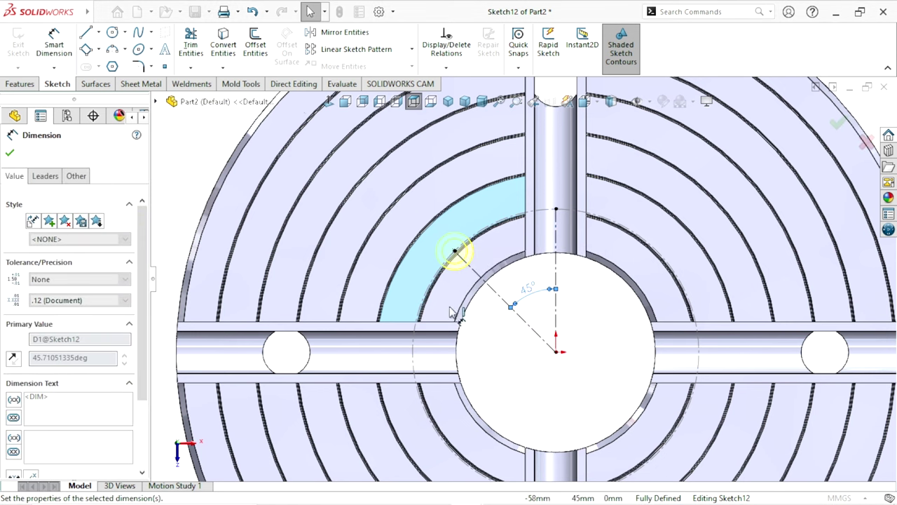
{"action": "left_click", "coordinate": [11, 153]}
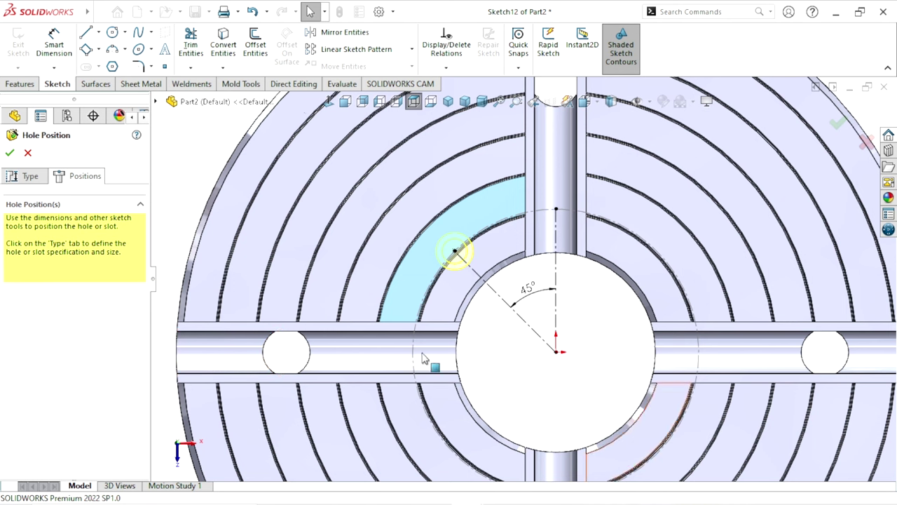
{"action": "left_click", "coordinate": [9, 154]}
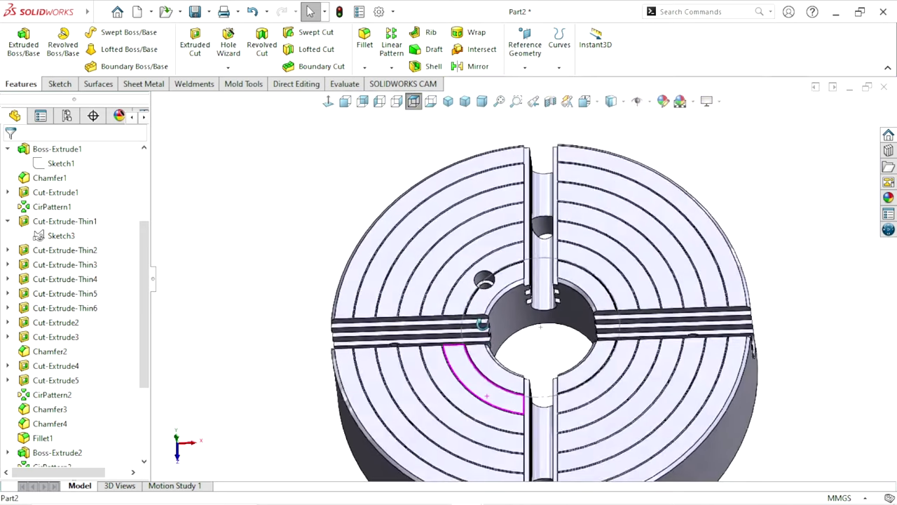
Select Sketch11, orbit around the chuck, then view the slotted face straight on.
{"action": "scroll", "coordinate": [481, 284], "scroll_direction": "down", "scroll_amount": 5}
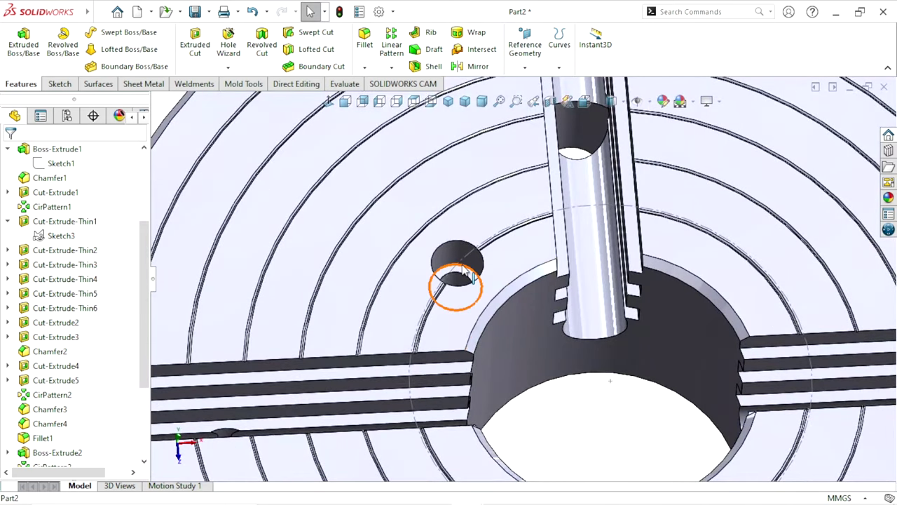
{"action": "left_click", "coordinate": [466, 265]}
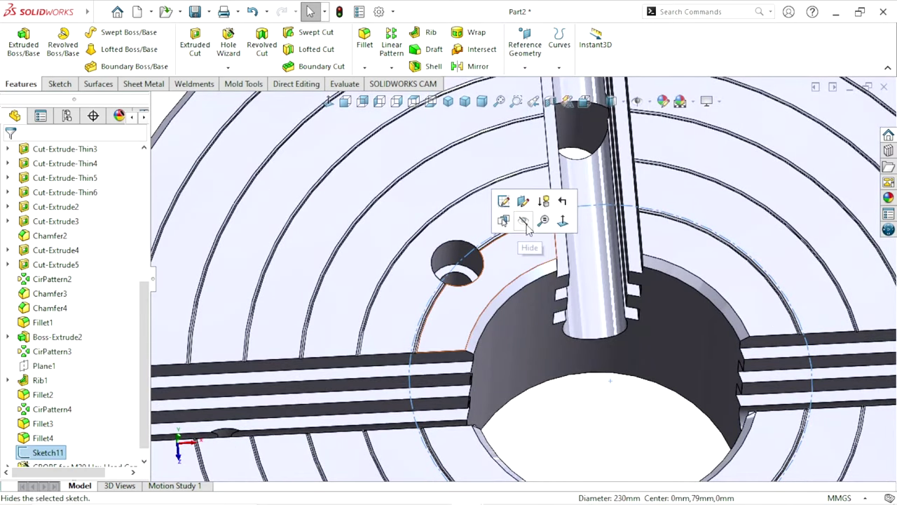
{"action": "scroll", "coordinate": [415, 385], "scroll_direction": "up", "scroll_amount": 5}
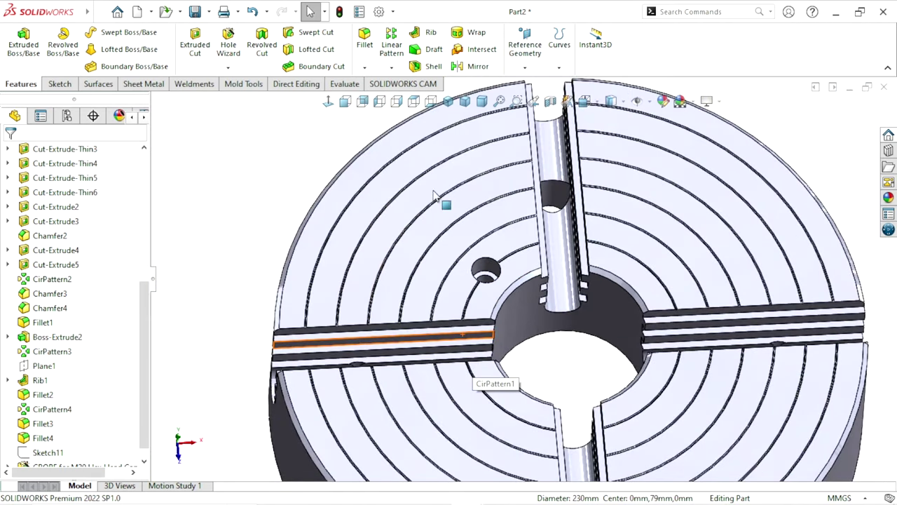
{"action": "mouse_move", "coordinate": [434, 196]}
{"action": "middle_mouse_down"}
{"action": "mouse_move", "coordinate": [391, 322]}
{"action": "mouse_move", "coordinate": [303, 302]}
{"action": "mouse_move", "coordinate": [381, 263]}
{"action": "middle_mouse_up"}
{"action": "scroll", "coordinate": [391, 322], "scroll_direction": "down", "scroll_amount": 5}
{"action": "scroll", "coordinate": [316, 294], "scroll_direction": "up", "scroll_amount": 3}
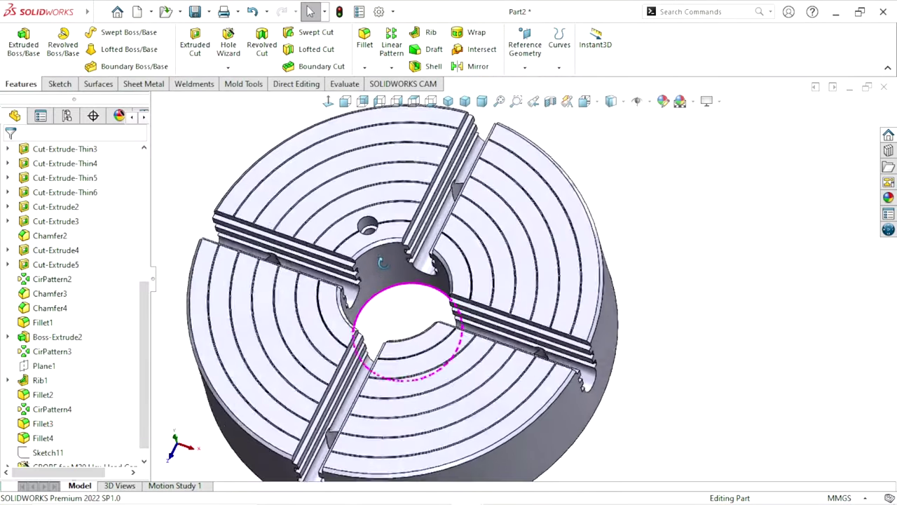
{"action": "key", "text": "ctrl+5"}
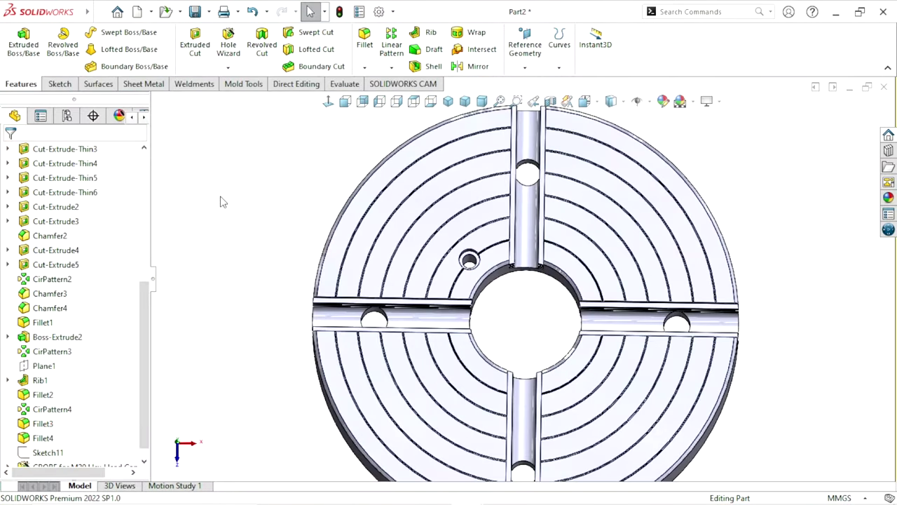
{"action": "left_click", "coordinate": [391, 67]}
Circular-pattern the counterbore hole about the central bore face, 4 instances over 360°.
{"action": "left_click", "coordinate": [391, 100]}
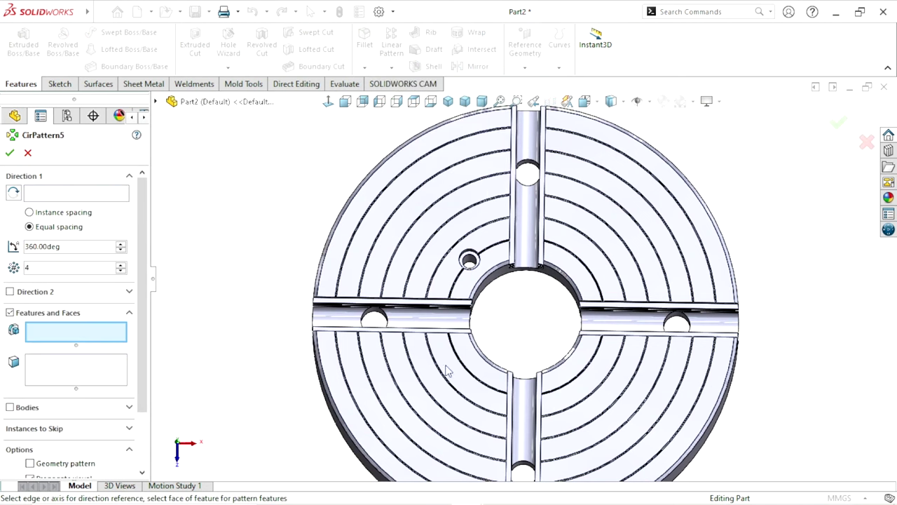
{"action": "scroll", "coordinate": [448, 372], "scroll_direction": "down", "scroll_amount": 5}
{"action": "middle_click_drag", "start_coordinate": [486, 325], "coordinate": [443, 146]}
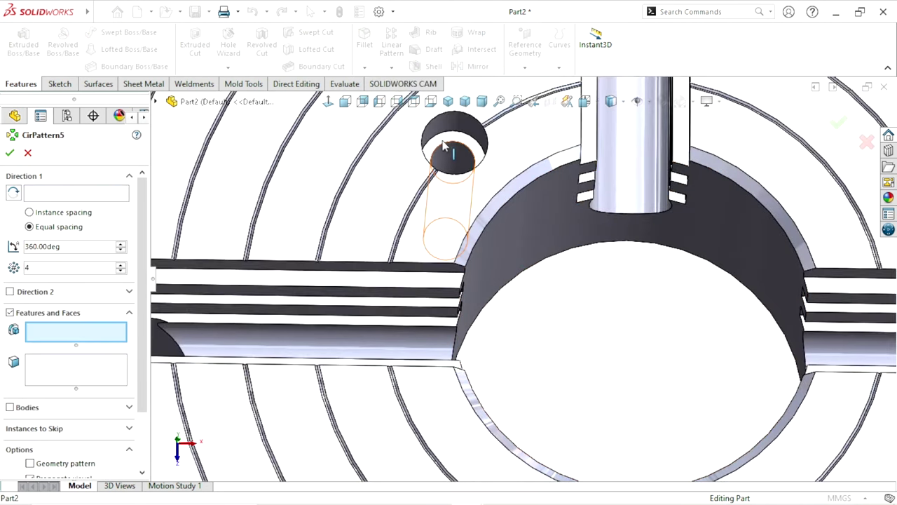
{"action": "left_click", "coordinate": [443, 136]}
{"action": "left_click", "coordinate": [50, 200]}
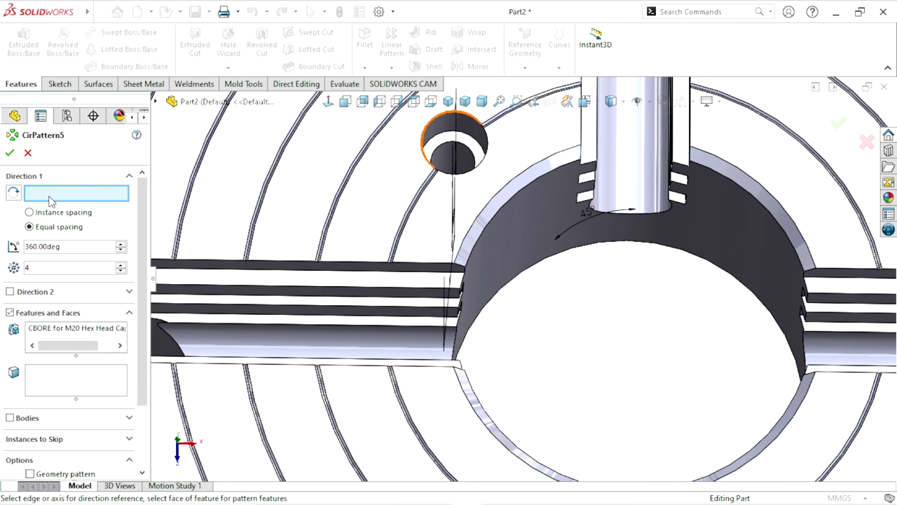
{"action": "left_click", "coordinate": [736, 251]}
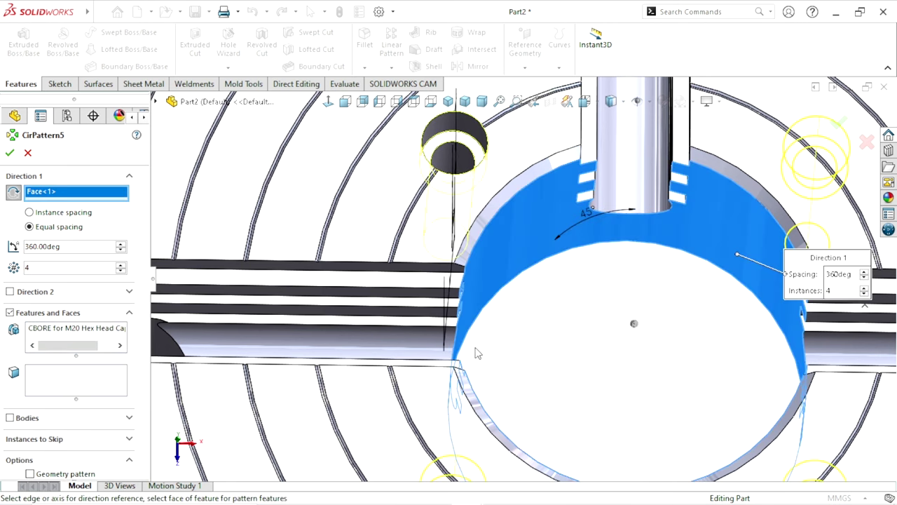
{"action": "scroll", "coordinate": [499, 376], "scroll_direction": "up", "scroll_amount": 1}
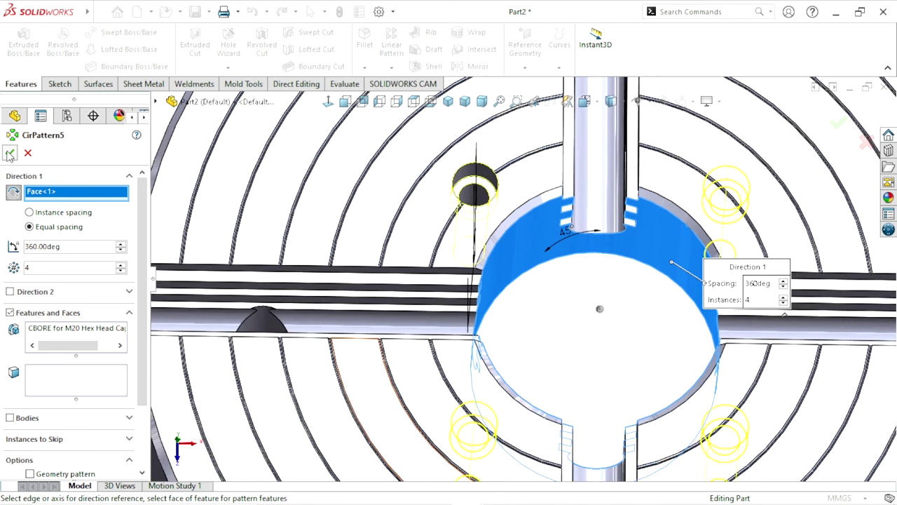
{"action": "left_click", "coordinate": [489, 303]}
{"action": "key", "text": "Escape"}
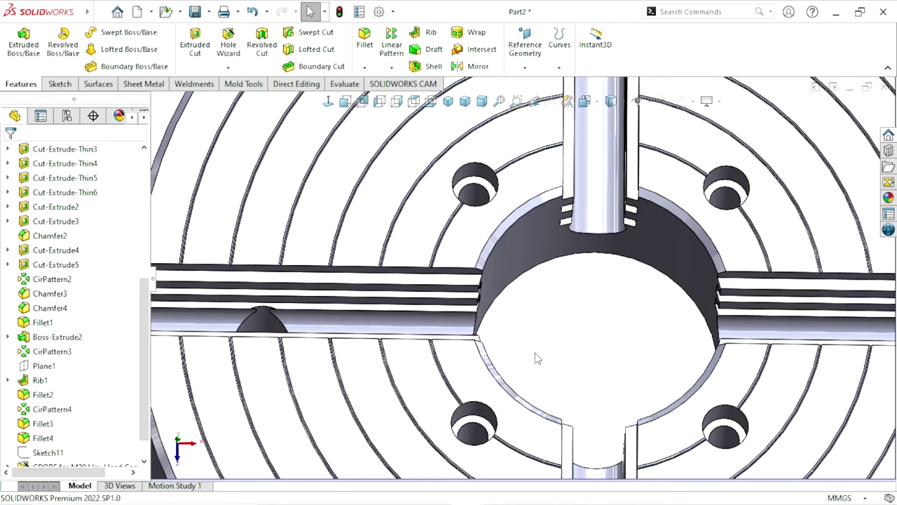
Fit and orbit the chuck, then return to the face-on view of the four holes.
{"action": "key", "text": "f"}
{"action": "mouse_move", "coordinate": [551, 361]}
{"action": "middle_mouse_down"}
{"action": "mouse_move", "coordinate": [601, 327]}
{"action": "mouse_move", "coordinate": [596, 308]}
{"action": "mouse_move", "coordinate": [544, 284]}
{"action": "middle_mouse_up"}
{"action": "scroll", "coordinate": [633, 351], "scroll_direction": "down", "scroll_amount": 3}
{"action": "scroll", "coordinate": [519, 341], "scroll_direction": "up", "scroll_amount": 3}
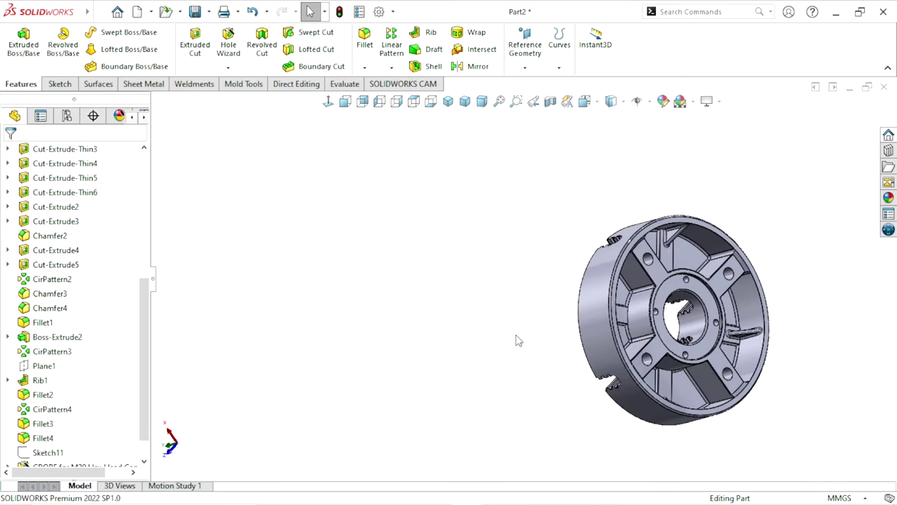
{"action": "scroll", "coordinate": [739, 355], "scroll_direction": "down", "scroll_amount": 2}
{"action": "key", "text": "ctrl+1"}
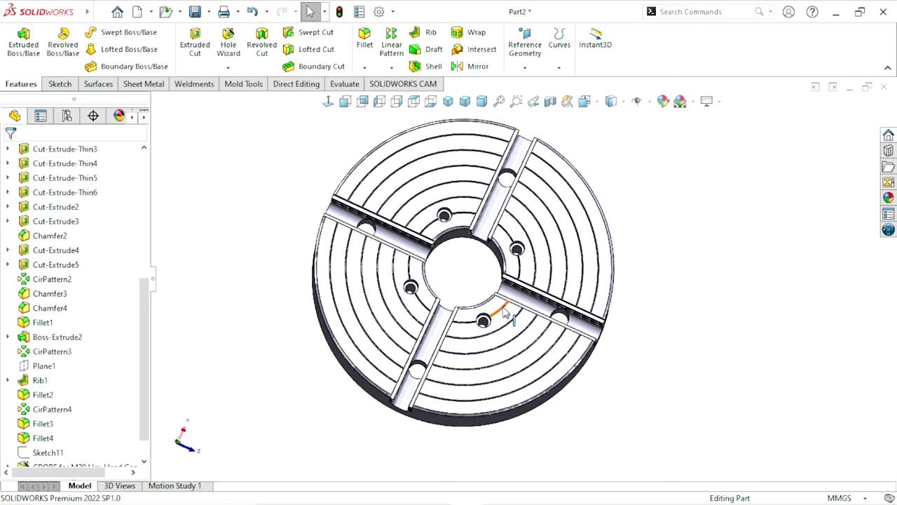
{"action": "scroll", "coordinate": [468, 312], "scroll_direction": "up", "scroll_amount": 1}
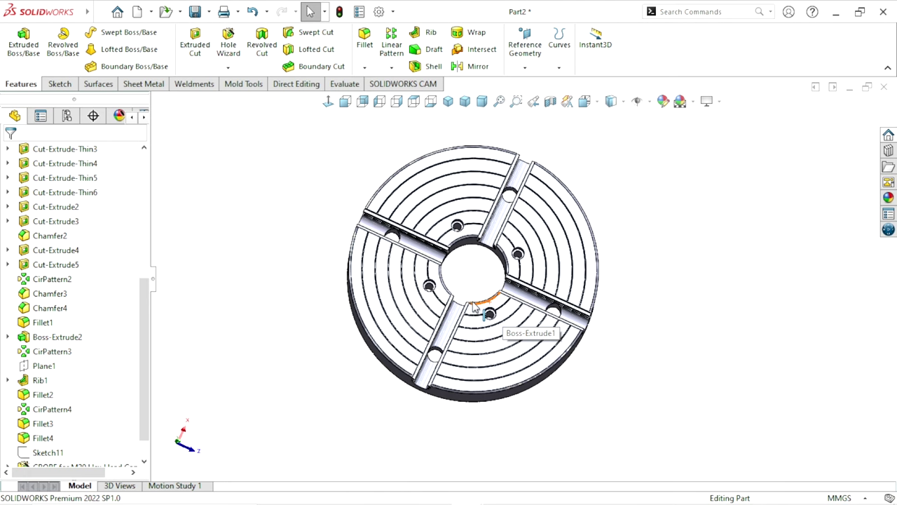
{"action": "scroll", "coordinate": [474, 306], "scroll_direction": "down", "scroll_amount": 1}
Start a Chamfer with a 1 mm distance at 45°.
{"action": "left_click", "coordinate": [365, 68]}
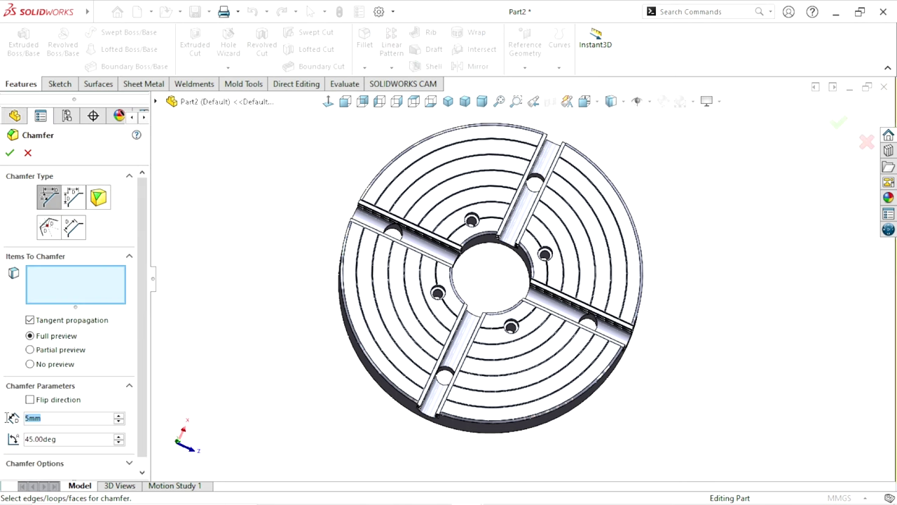
{"action": "type", "text": "1"}
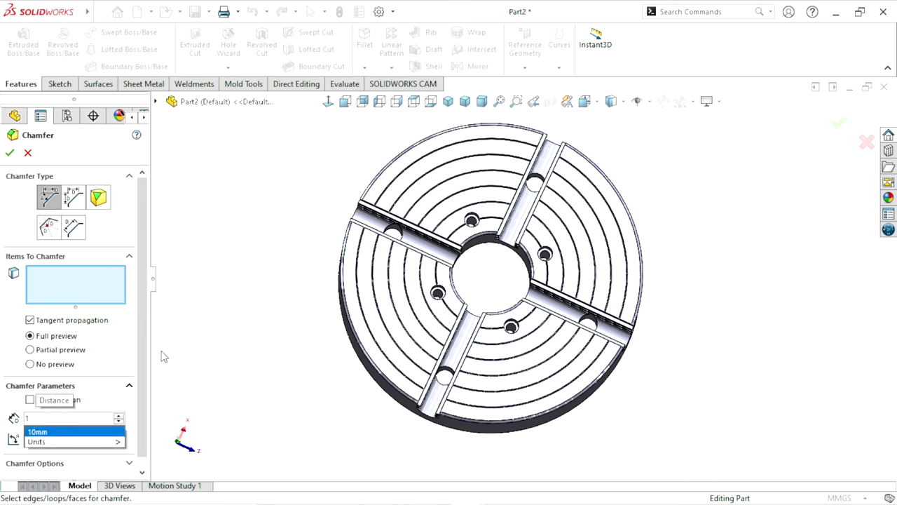
{"action": "key", "text": "Return"}
{"action": "scroll", "coordinate": [474, 276], "scroll_direction": "down", "scroll_amount": 3}
{"action": "scroll", "coordinate": [474, 276], "scroll_direction": "down", "scroll_amount": 2}
{"action": "scroll", "coordinate": [436, 210], "scroll_direction": "down", "scroll_amount": 2}
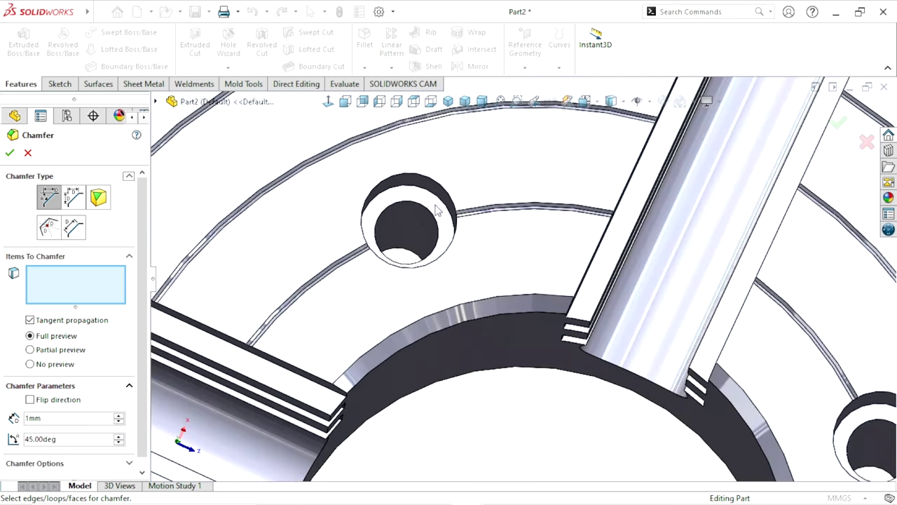
Select the first counterbore hole edges for the chamfer.
{"action": "left_click", "coordinate": [408, 177]}
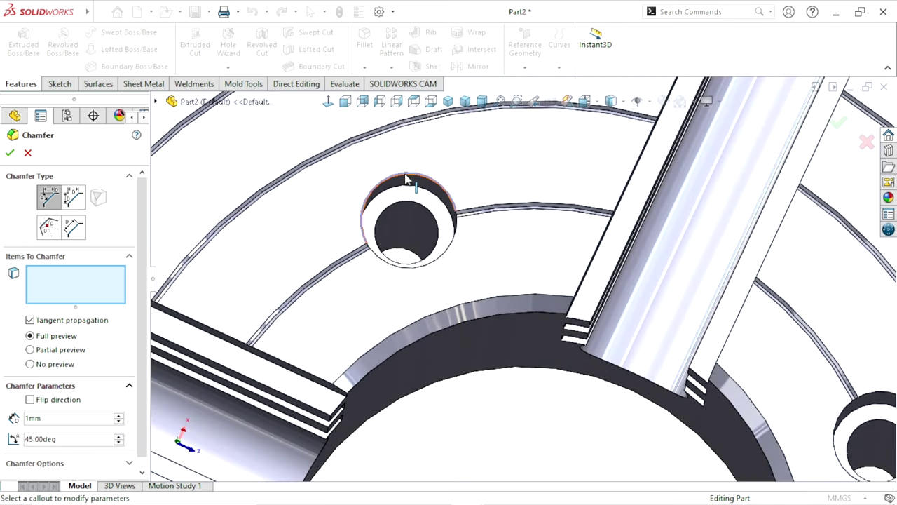
{"action": "left_click", "coordinate": [411, 270]}
{"action": "scroll", "coordinate": [414, 365], "scroll_direction": "up", "scroll_amount": 3}
{"action": "scroll", "coordinate": [403, 394], "scroll_direction": "down", "scroll_amount": 4}
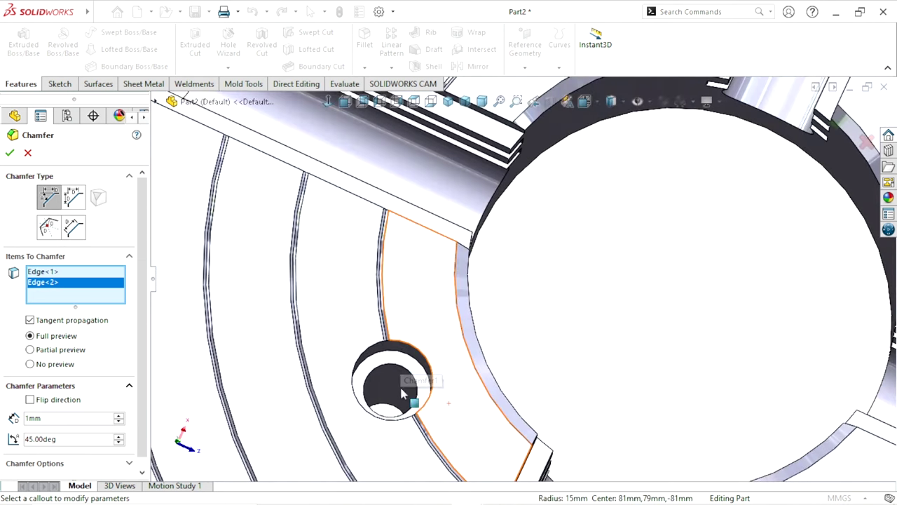
{"action": "left_click", "coordinate": [413, 350]}
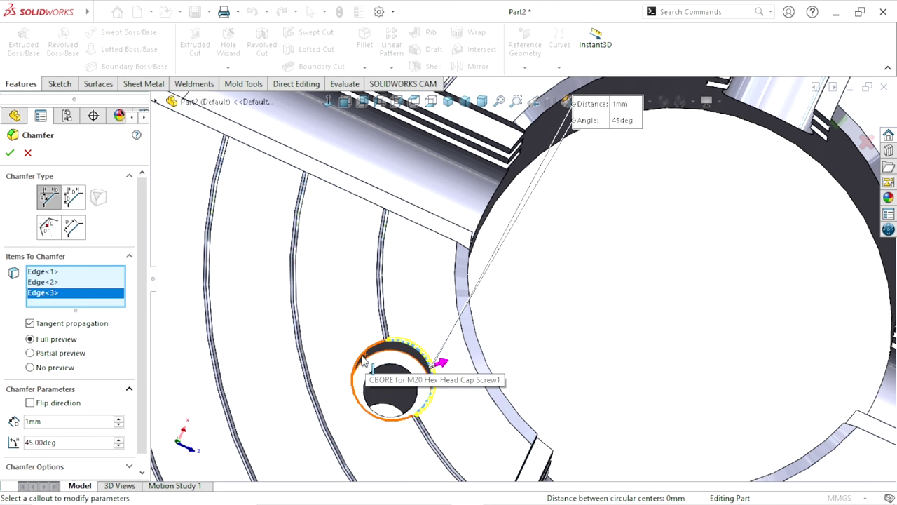
{"action": "left_click", "coordinate": [363, 361]}
{"action": "scroll", "coordinate": [435, 343], "scroll_direction": "up", "scroll_amount": 5}
{"action": "scroll", "coordinate": [591, 361], "scroll_direction": "down", "scroll_amount": 8}
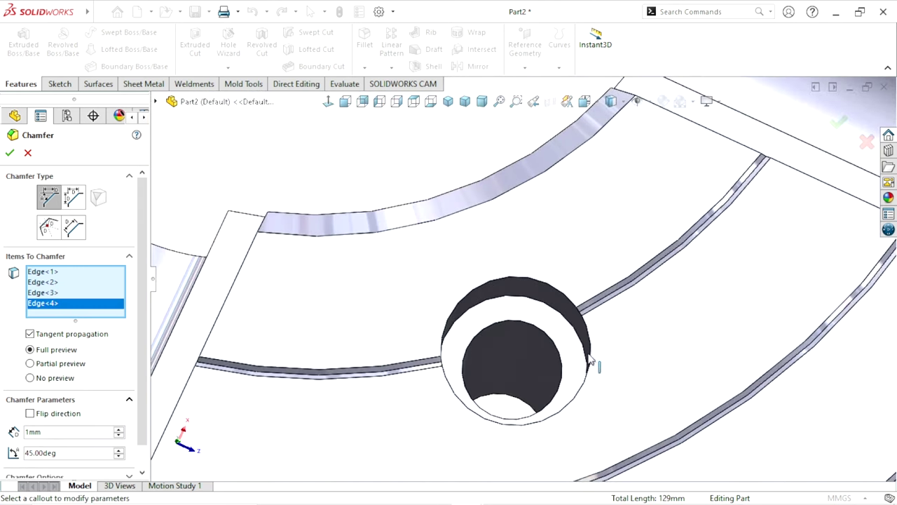
{"action": "scroll", "coordinate": [591, 361], "scroll_direction": "down", "scroll_amount": 2}
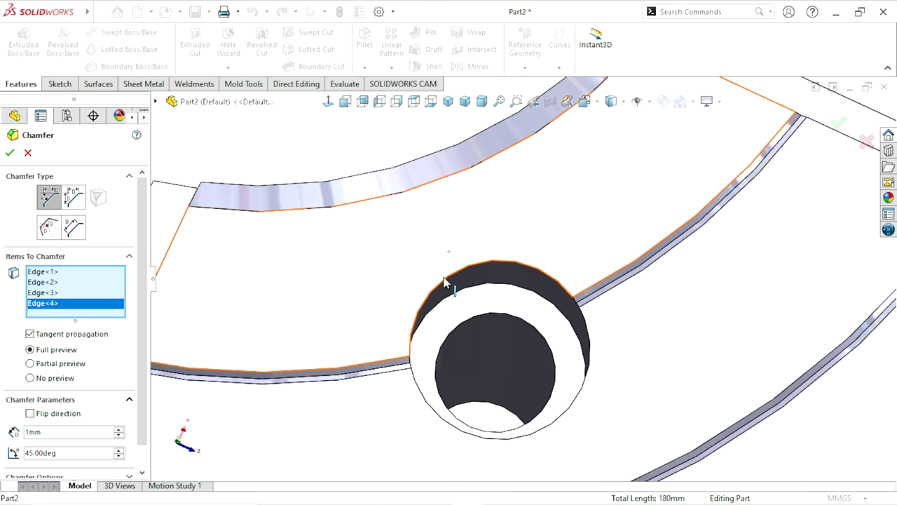
Add the remaining counterbore rim edges and apply the 1 mm chamfer.
{"action": "left_click", "coordinate": [446, 280]}
{"action": "scroll", "coordinate": [392, 435], "scroll_direction": "up", "scroll_amount": 2}
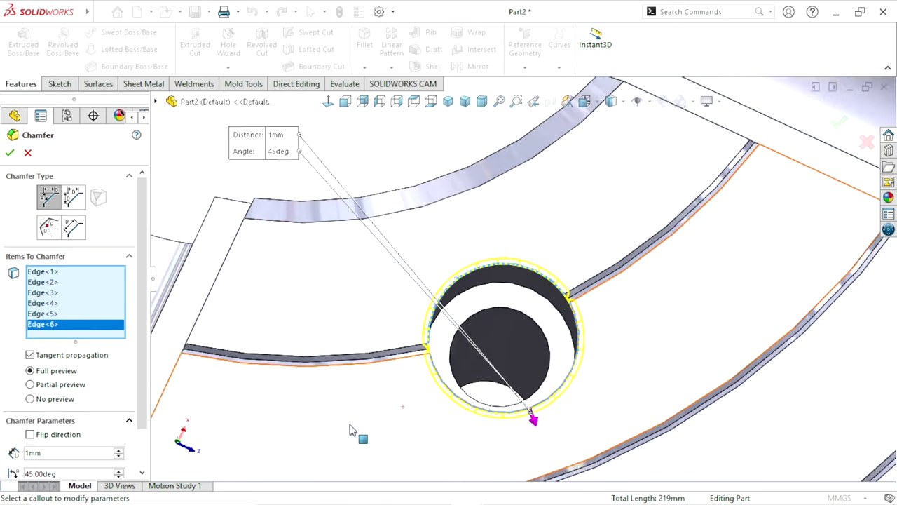
{"action": "scroll", "coordinate": [456, 370], "scroll_direction": "up", "scroll_amount": 3}
{"action": "scroll", "coordinate": [505, 309], "scroll_direction": "up", "scroll_amount": 3}
{"action": "scroll", "coordinate": [533, 294], "scroll_direction": "up", "scroll_amount": 1}
{"action": "scroll", "coordinate": [575, 174], "scroll_direction": "down", "scroll_amount": 1}
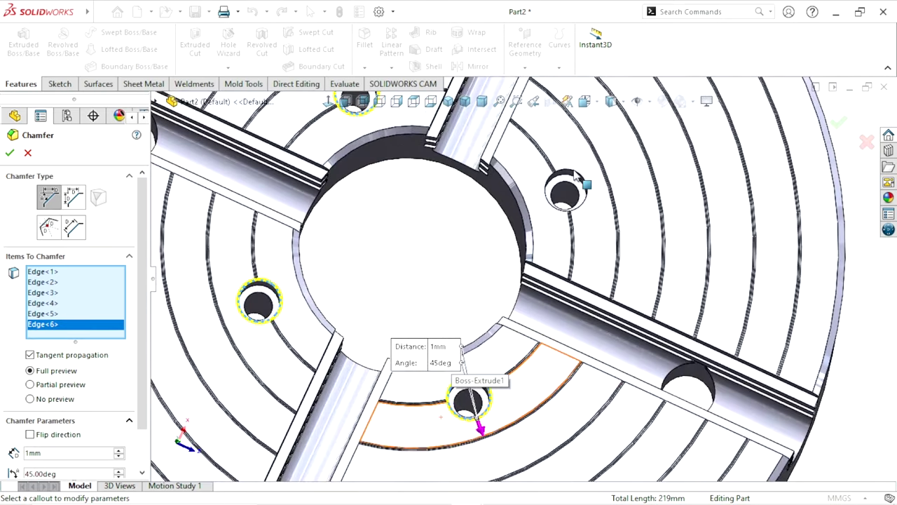
{"action": "scroll", "coordinate": [567, 190], "scroll_direction": "down", "scroll_amount": 2}
{"action": "left_click", "coordinate": [583, 205]}
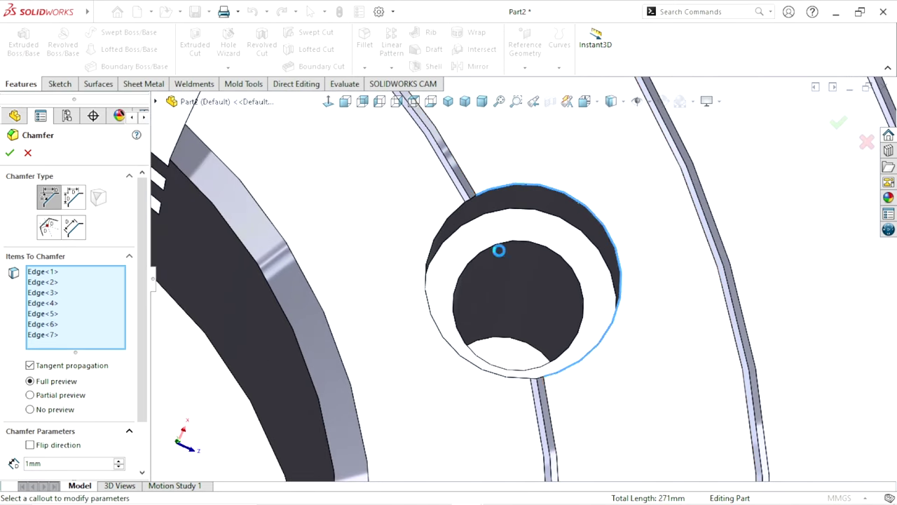
{"action": "left_click", "coordinate": [434, 323]}
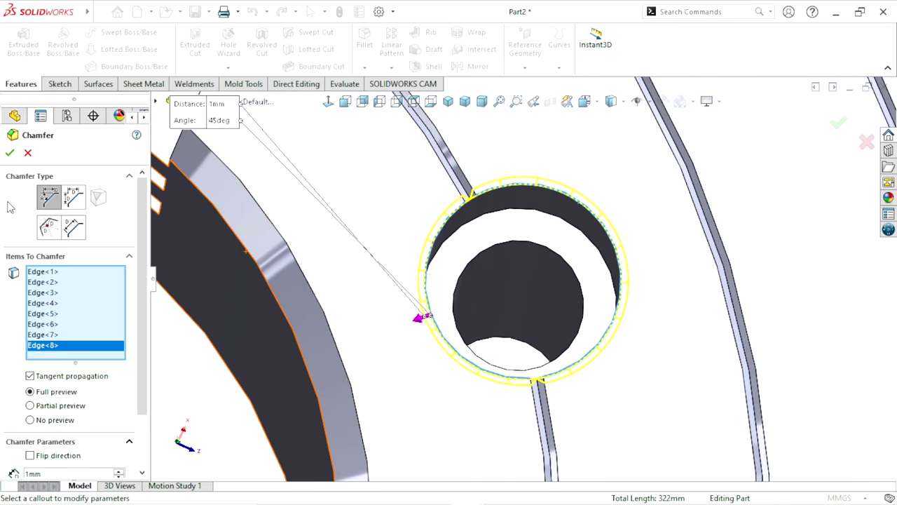
{"action": "left_click", "coordinate": [11, 156]}
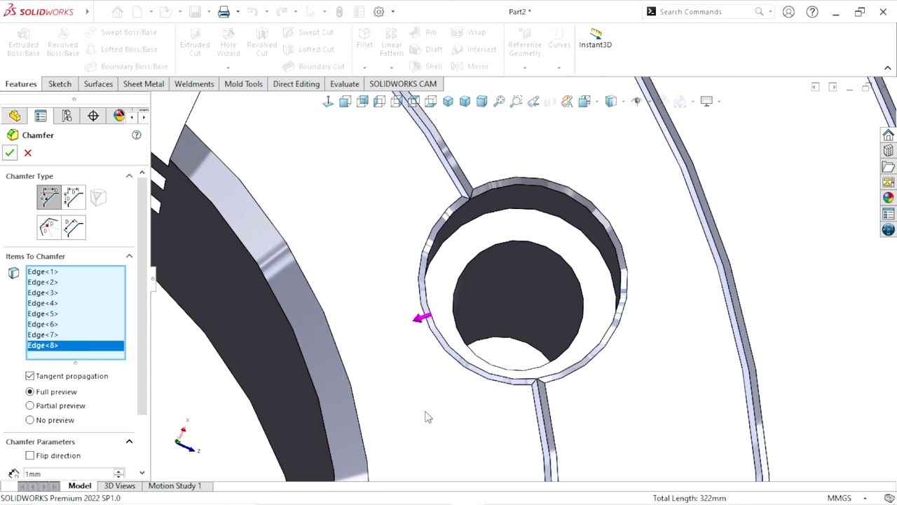
Orbit to a tilted view of the chamfered chuck and check its outer ring face.
{"action": "scroll", "coordinate": [425, 417], "scroll_direction": "up", "scroll_amount": 3}
{"action": "scroll", "coordinate": [449, 415], "scroll_direction": "up", "scroll_amount": 3}
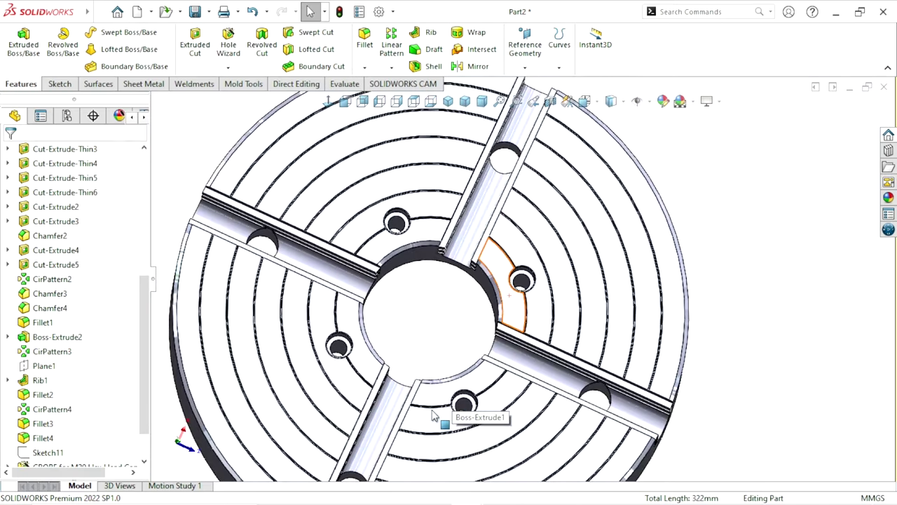
{"action": "middle_click_drag", "start_coordinate": [431, 415], "coordinate": [428, 367]}
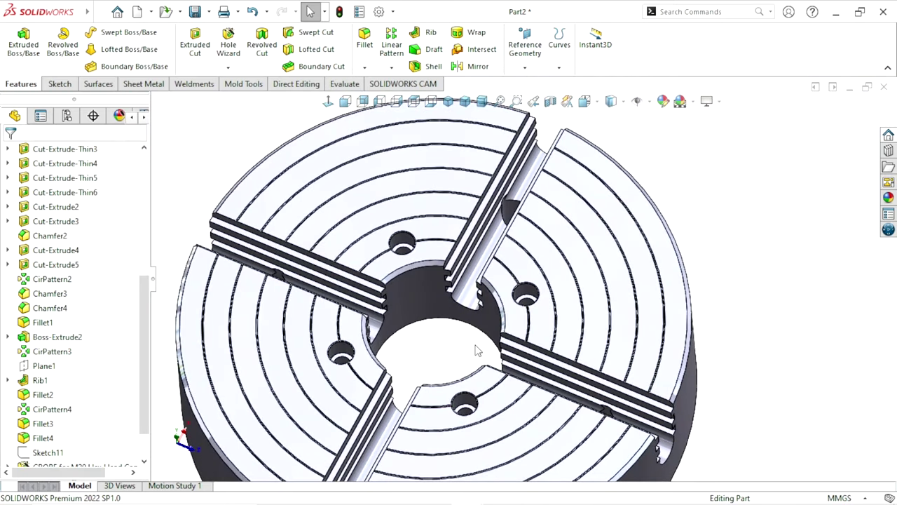
{"action": "scroll", "coordinate": [440, 350], "scroll_direction": "up", "scroll_amount": 3}
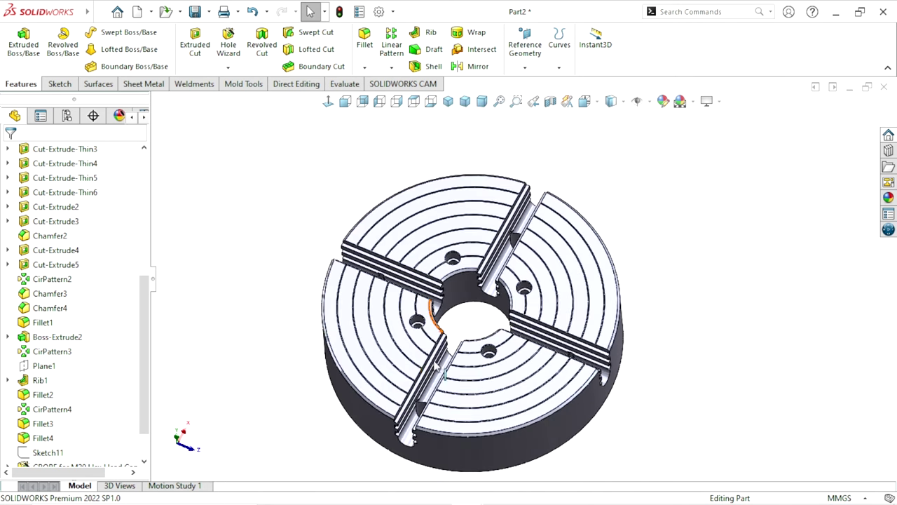
{"action": "scroll", "coordinate": [459, 293], "scroll_direction": "down", "scroll_amount": 2}
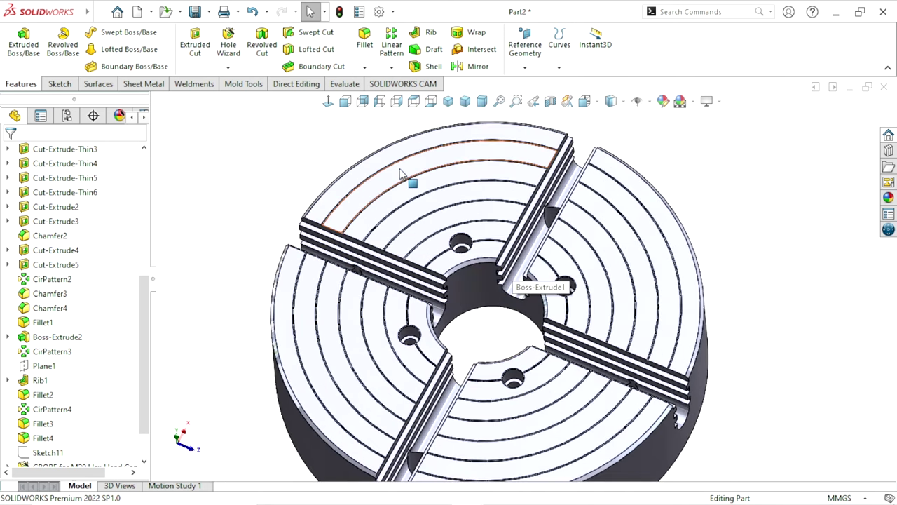
{"action": "left_click", "coordinate": [421, 180]}
{"action": "left_click", "coordinate": [723, 259]}
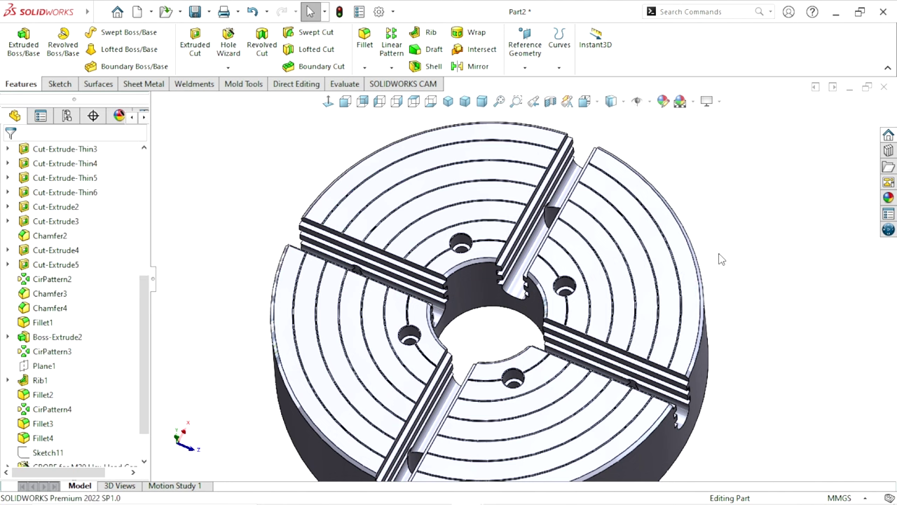
Start a new sketch on the outer ring face of the hub housing.
{"action": "left_click", "coordinate": [416, 176]}
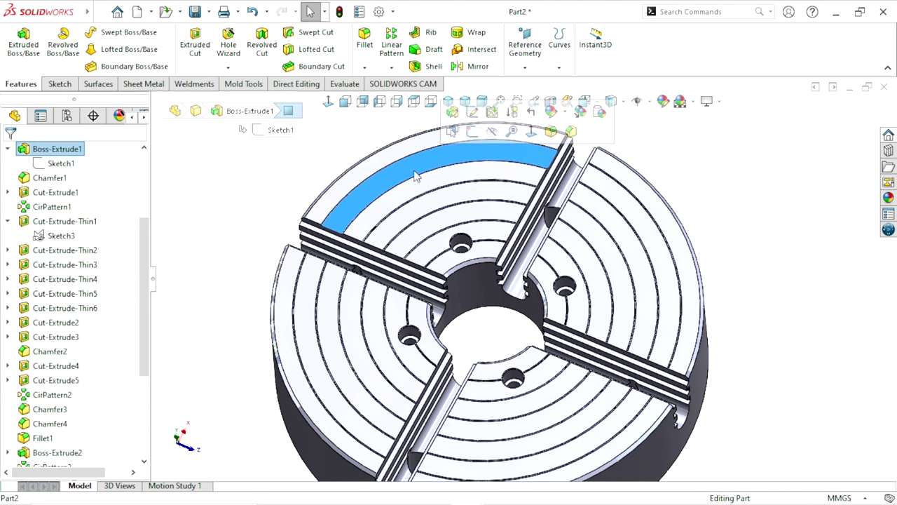
{"action": "left_click", "coordinate": [467, 140]}
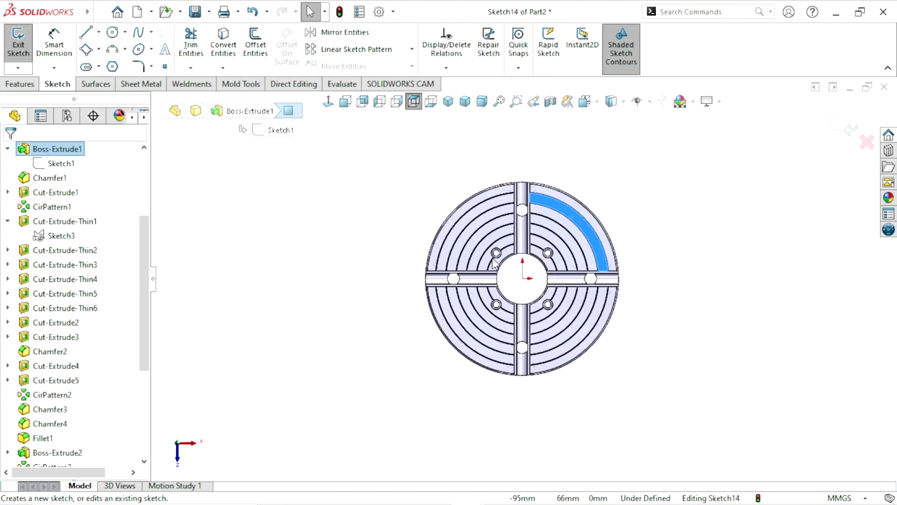
{"action": "left_click", "coordinate": [381, 357]}
{"action": "scroll", "coordinate": [505, 280], "scroll_direction": "down", "scroll_amount": 2}
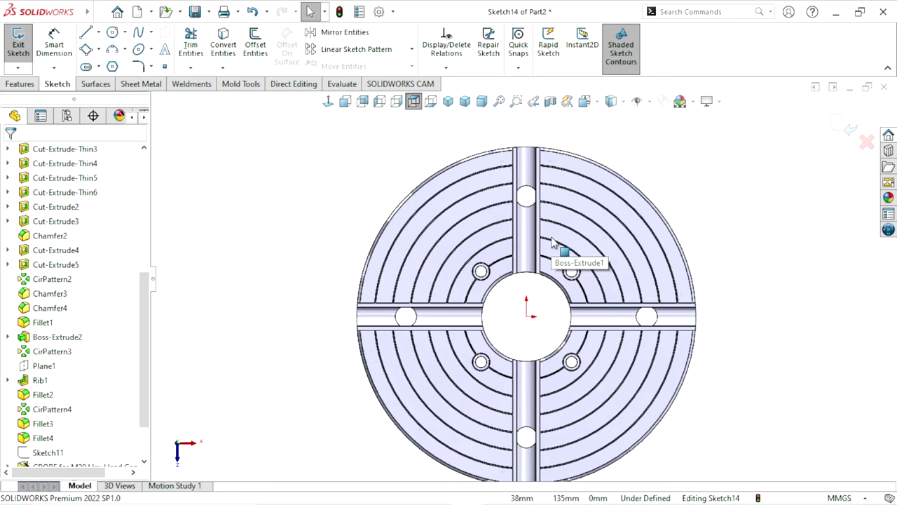
Draw a vertical centreline to the origin and an angled centreline out toward the rim.
{"action": "left_click", "coordinate": [99, 32]}
{"action": "left_click", "coordinate": [119, 64]}
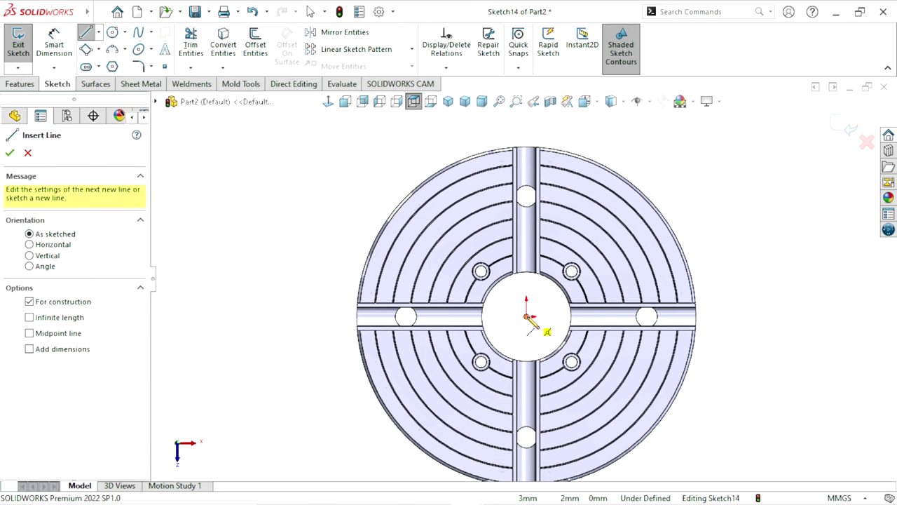
{"action": "left_click", "coordinate": [527, 147]}
{"action": "left_click", "coordinate": [525, 316]}
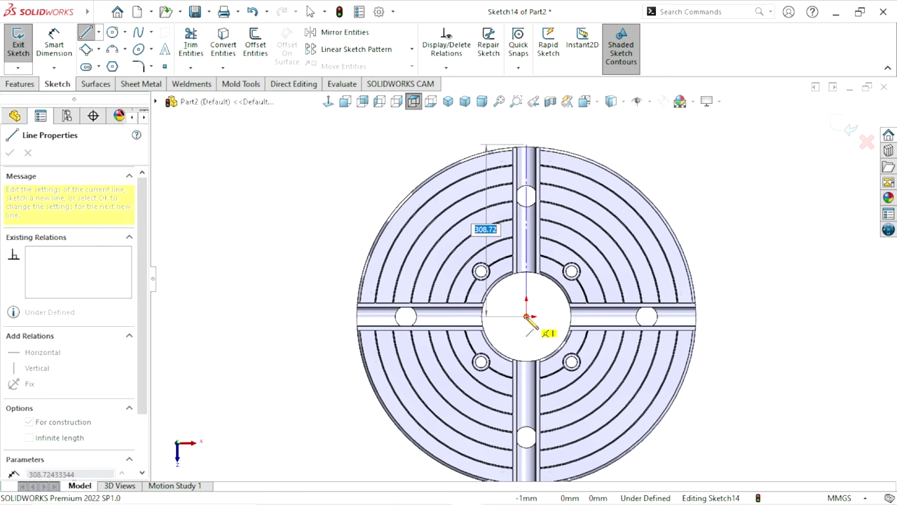
{"action": "left_click", "coordinate": [423, 210]}
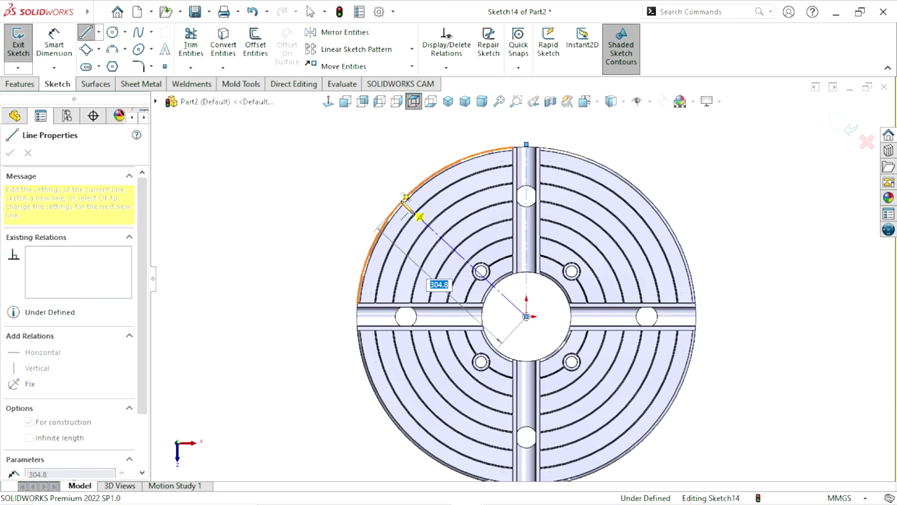
{"action": "right_click", "coordinate": [357, 201]}
{"action": "left_click", "coordinate": [357, 201]}
{"action": "scroll", "coordinate": [520, 224], "scroll_direction": "down", "scroll_amount": 3}
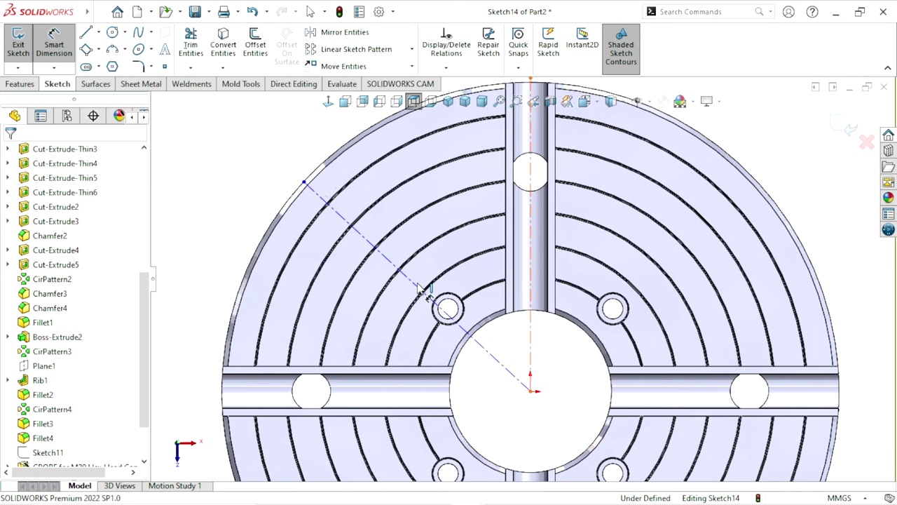
Dimension the angle between the centrelines to 45° and switch to Hidden Lines Removed display.
{"action": "left_click", "coordinate": [421, 289]}
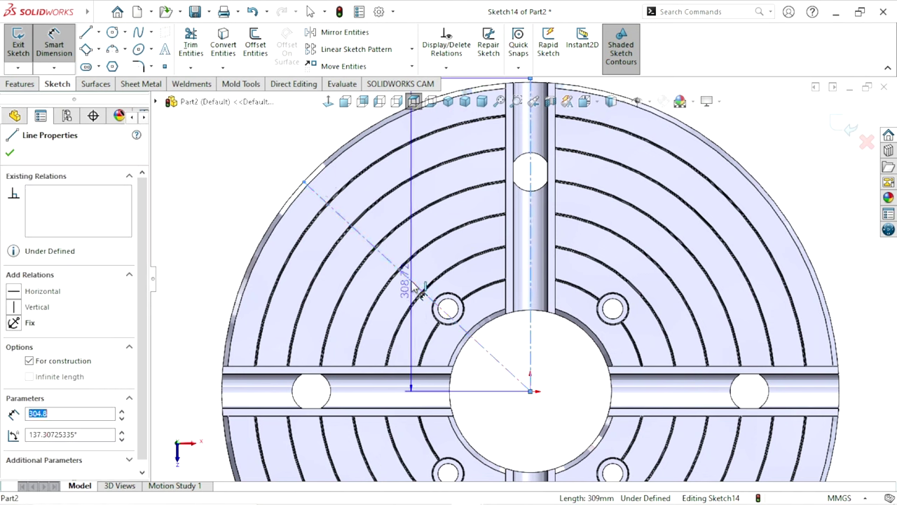
{"action": "left_click", "coordinate": [531, 266]}
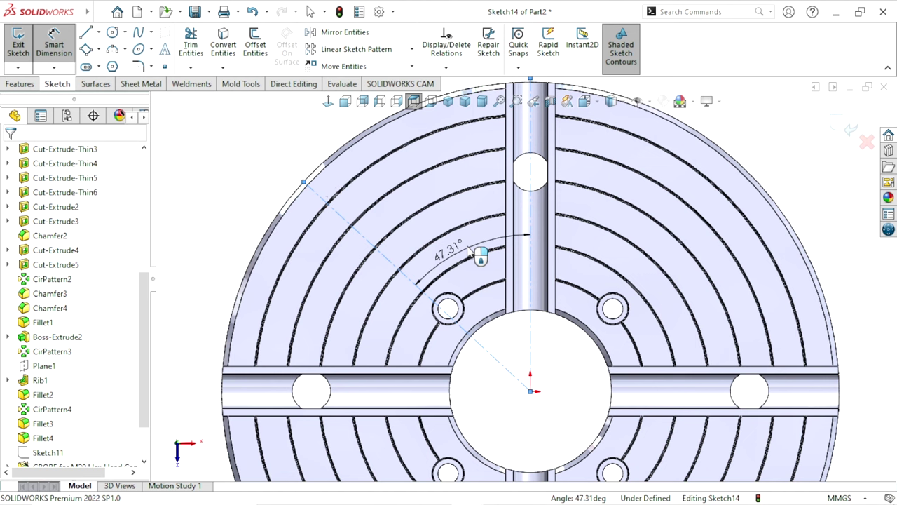
{"action": "left_click", "coordinate": [468, 250]}
{"action": "type", "text": "45"}
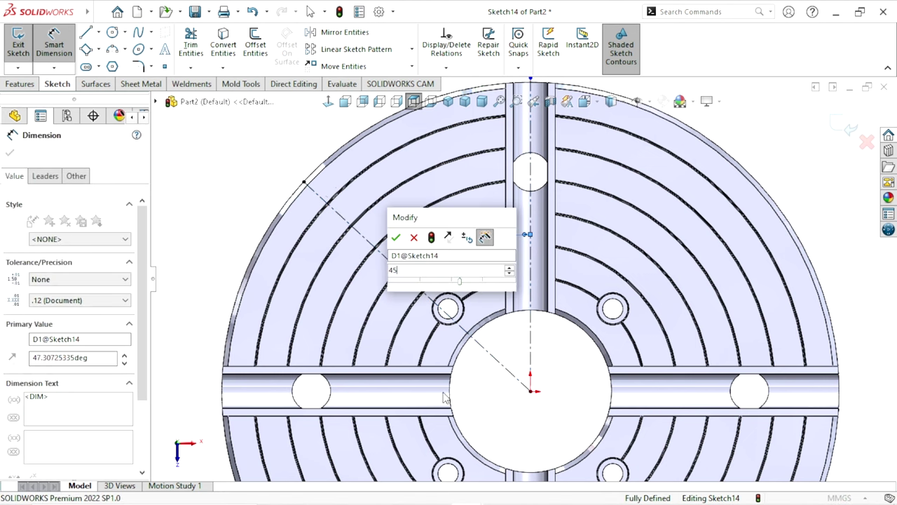
{"action": "key", "text": "Return"}
{"action": "key", "text": "f"}
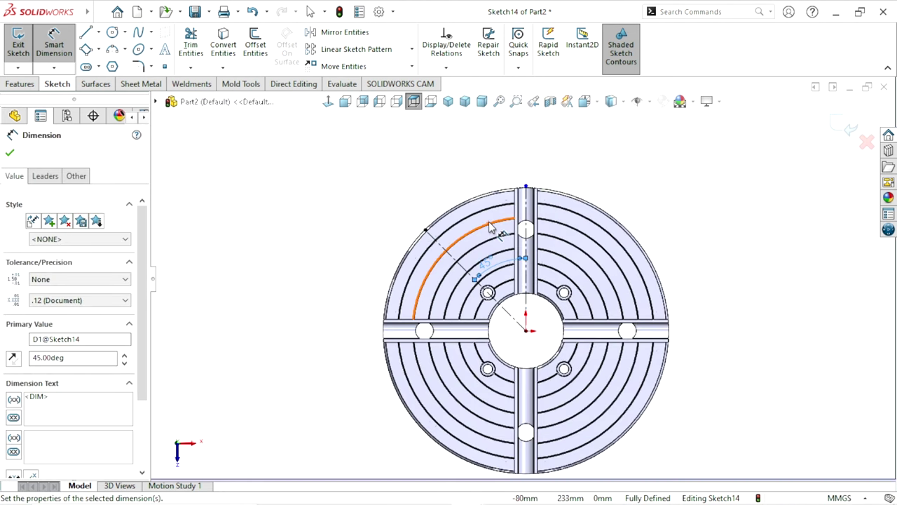
{"action": "scroll", "coordinate": [504, 300], "scroll_direction": "up", "scroll_amount": 1}
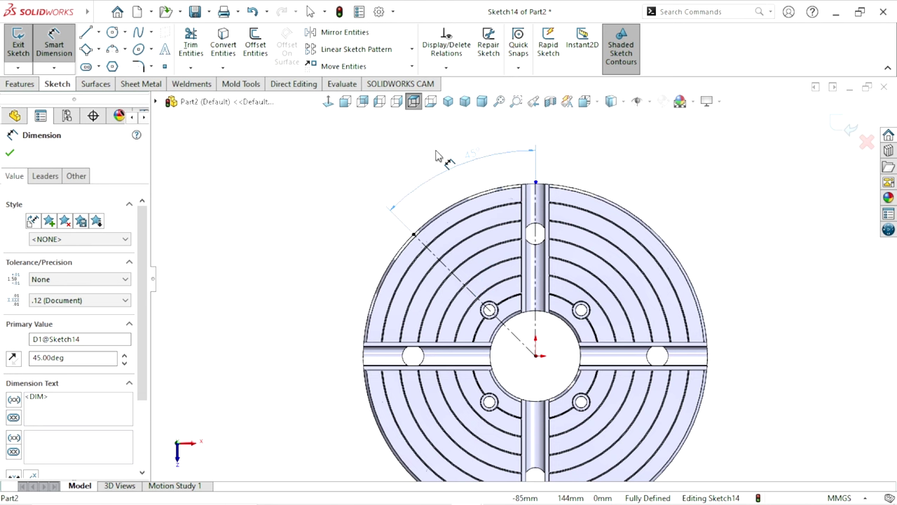
{"action": "key", "text": "Escape"}
{"action": "scroll", "coordinate": [642, 188], "scroll_direction": "down", "scroll_amount": 1}
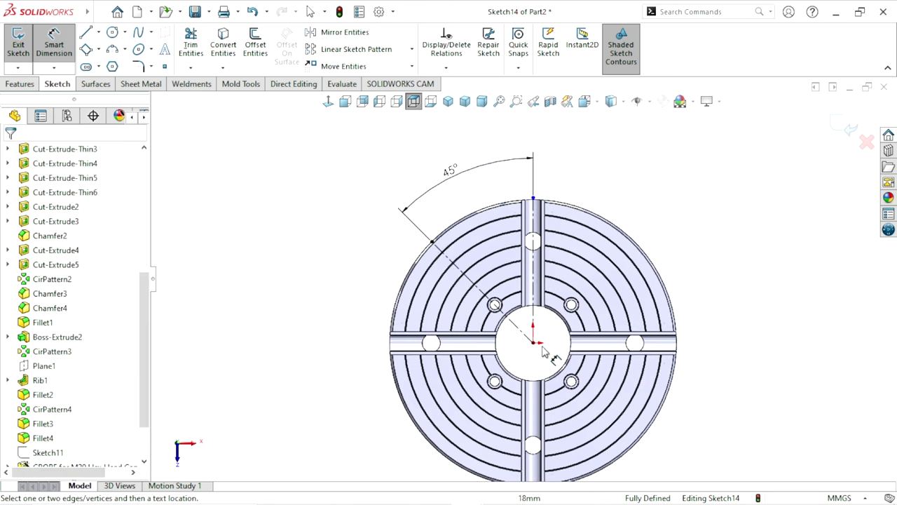
{"action": "scroll", "coordinate": [616, 188], "scroll_direction": "up", "scroll_amount": 1}
{"action": "mouse_move", "coordinate": [611, 101]}
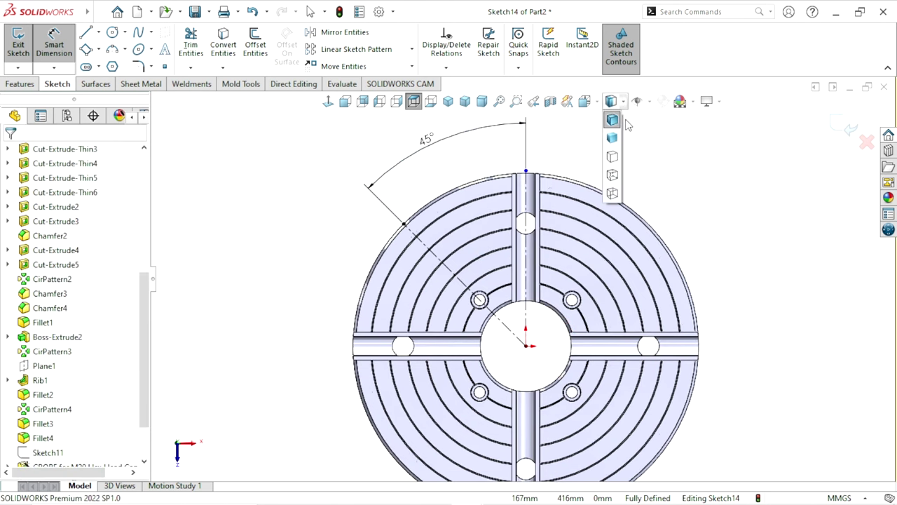
{"action": "left_click", "coordinate": [613, 157]}
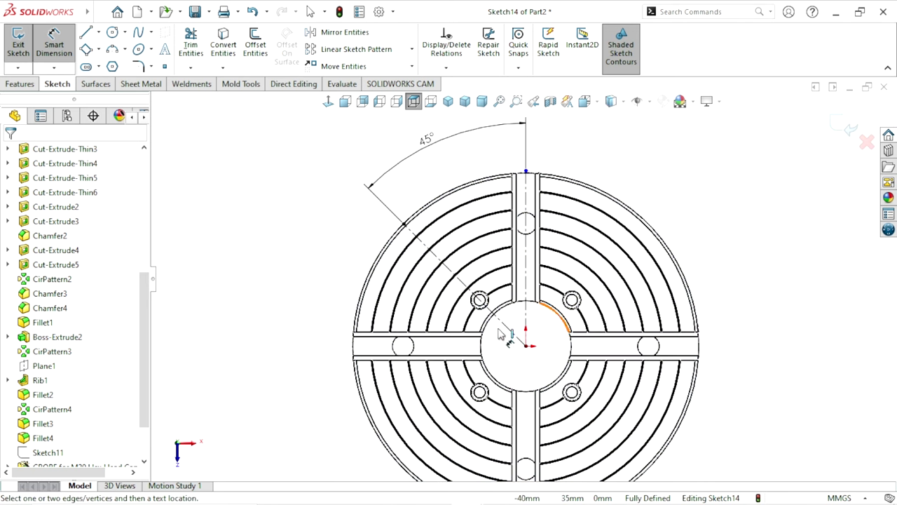
Draw a straight slot along the 45° centreline near the rim and begin dimensioning it.
{"action": "scroll", "coordinate": [502, 315], "scroll_direction": "up", "scroll_amount": 1}
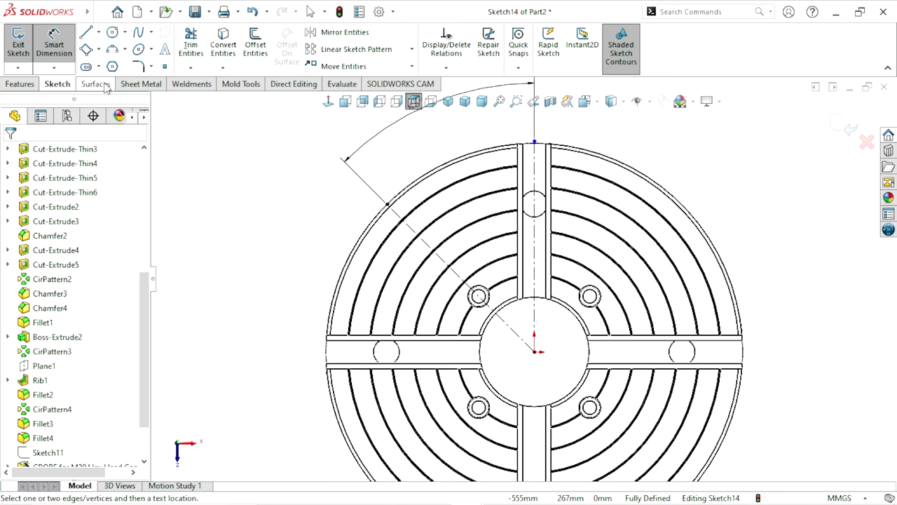
{"action": "left_click", "coordinate": [40, 44]}
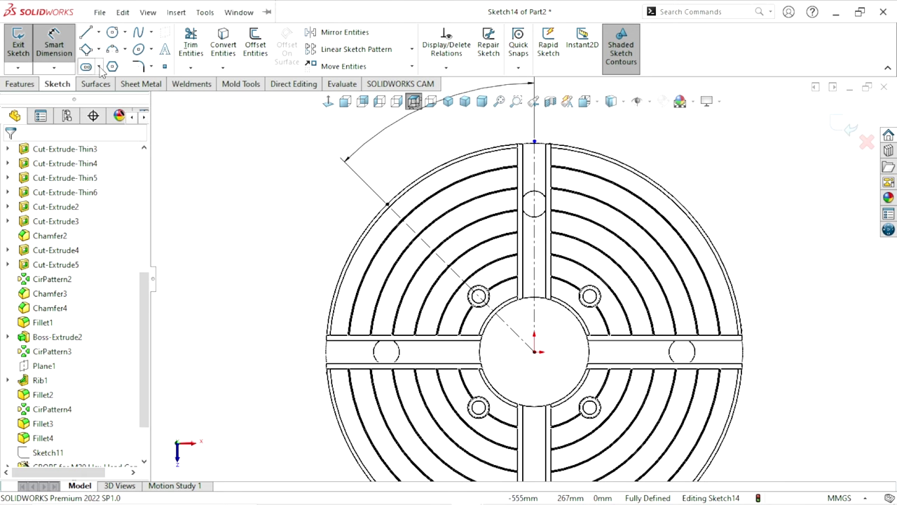
{"action": "left_click", "coordinate": [98, 65]}
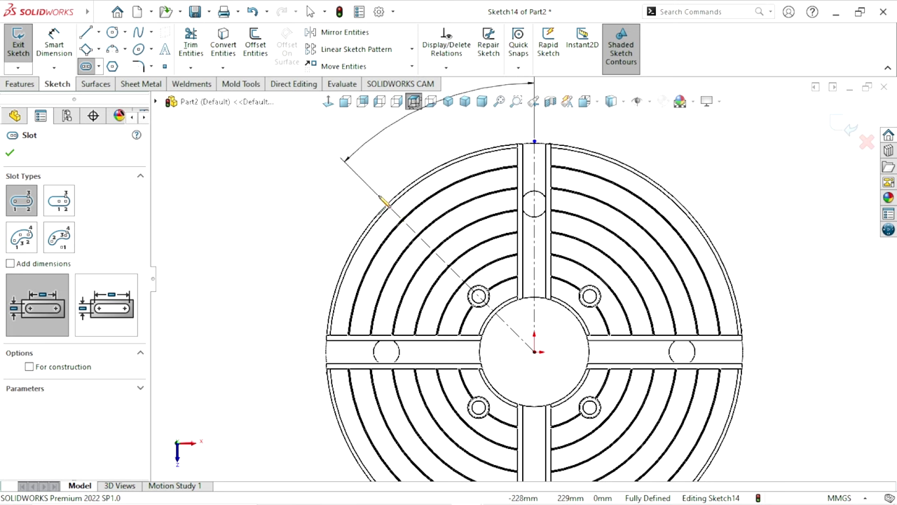
{"action": "left_click", "coordinate": [388, 204]}
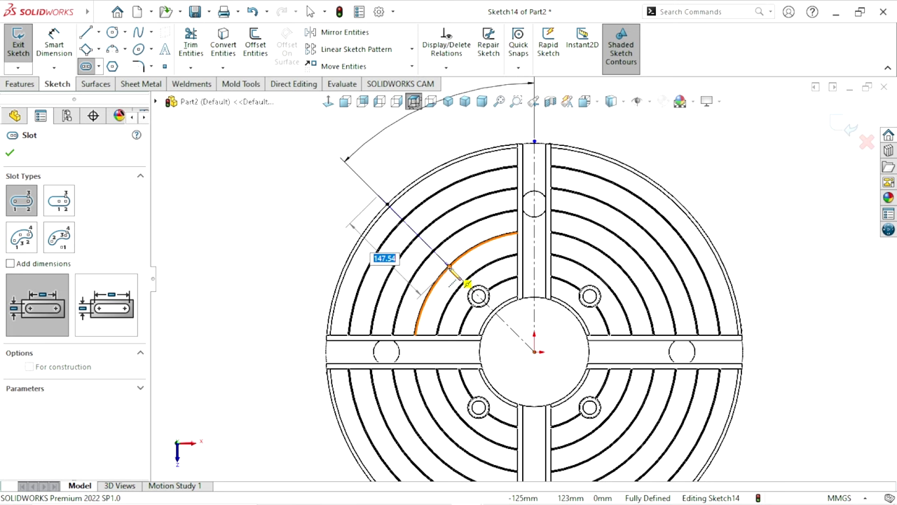
{"action": "left_click", "coordinate": [441, 259]}
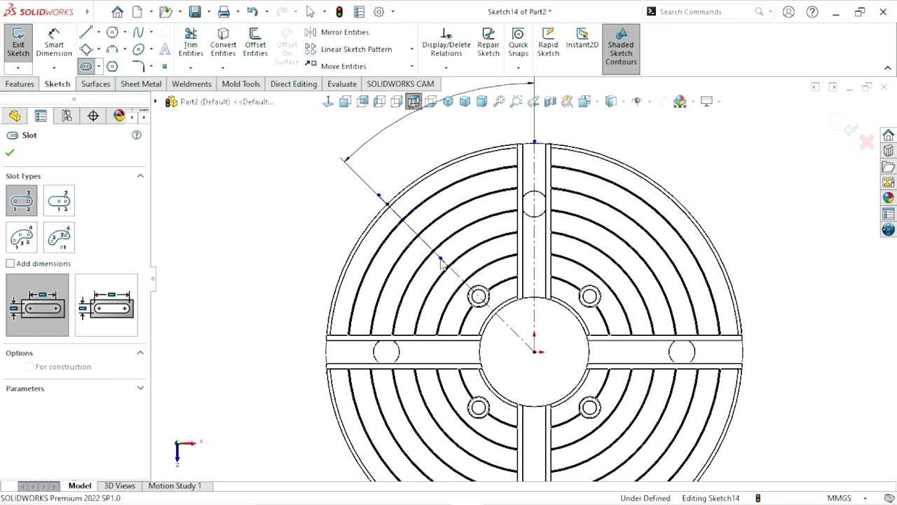
{"action": "left_click", "coordinate": [398, 237]}
{"action": "right_click", "coordinate": [248, 223]}
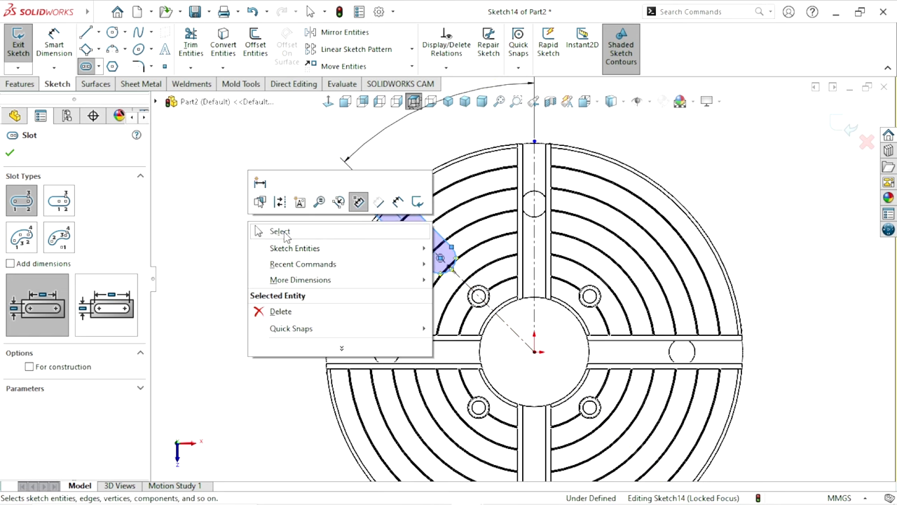
{"action": "left_click", "coordinate": [274, 230]}
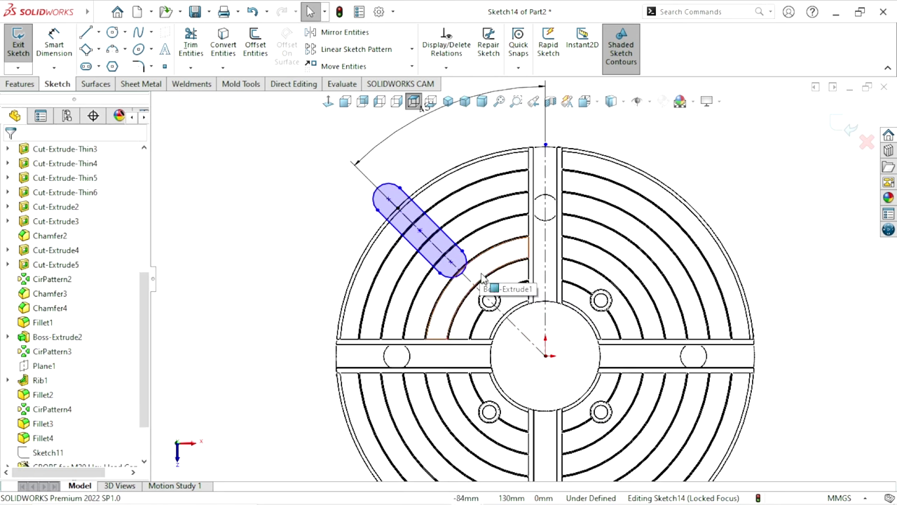
{"action": "left_click", "coordinate": [54, 42]}
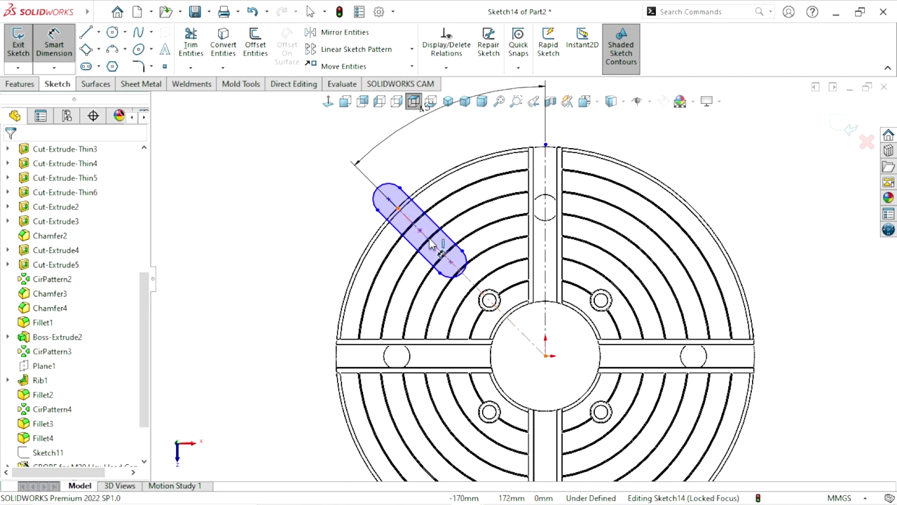
{"action": "left_click", "coordinate": [471, 281]}
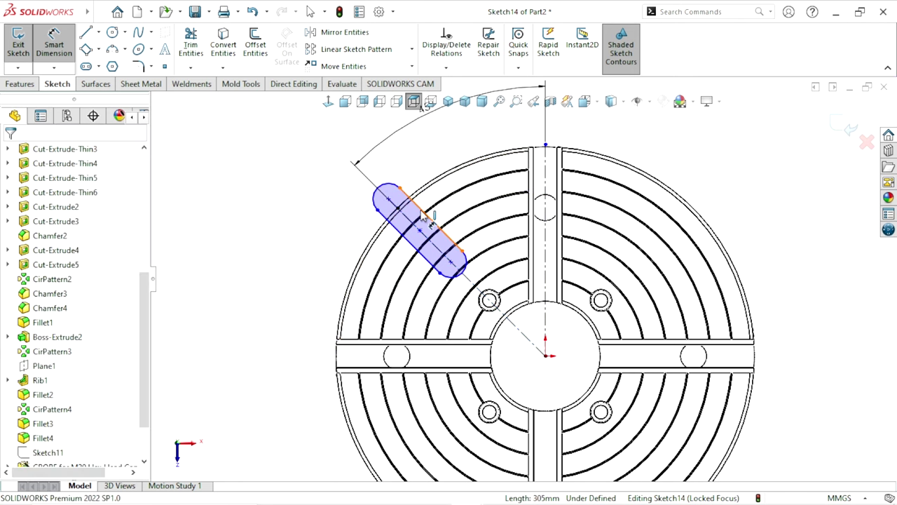
Dimension the slot's length along the centreline to 112 mm.
{"action": "left_click", "coordinate": [395, 218]}
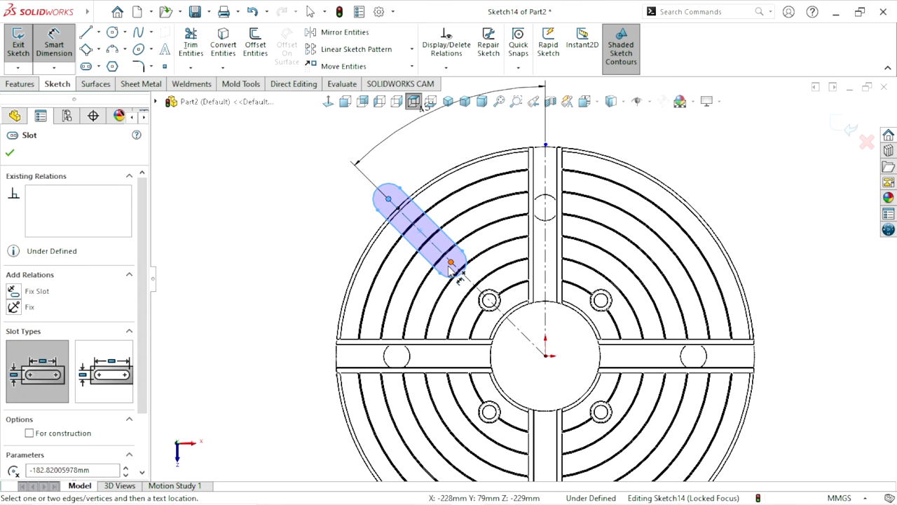
{"action": "left_click", "coordinate": [451, 264]}
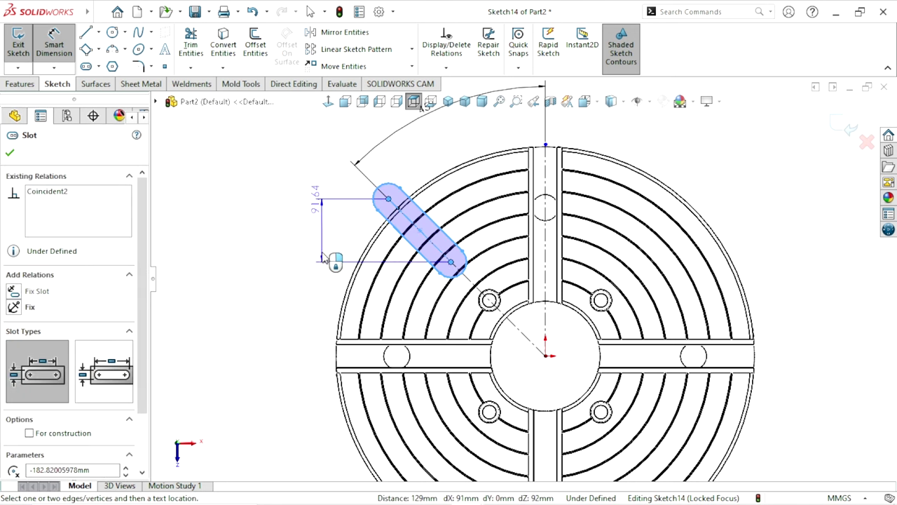
{"action": "left_click", "coordinate": [382, 279]}
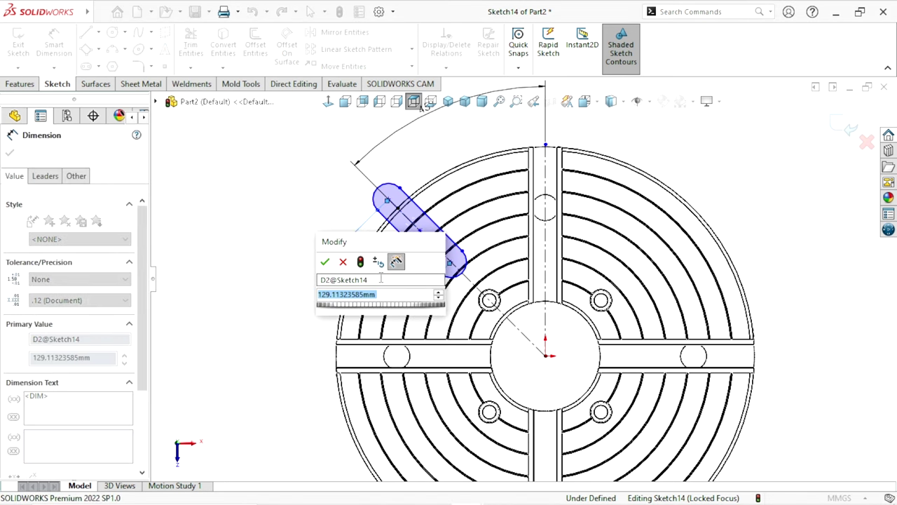
{"action": "type", "text": "112"}
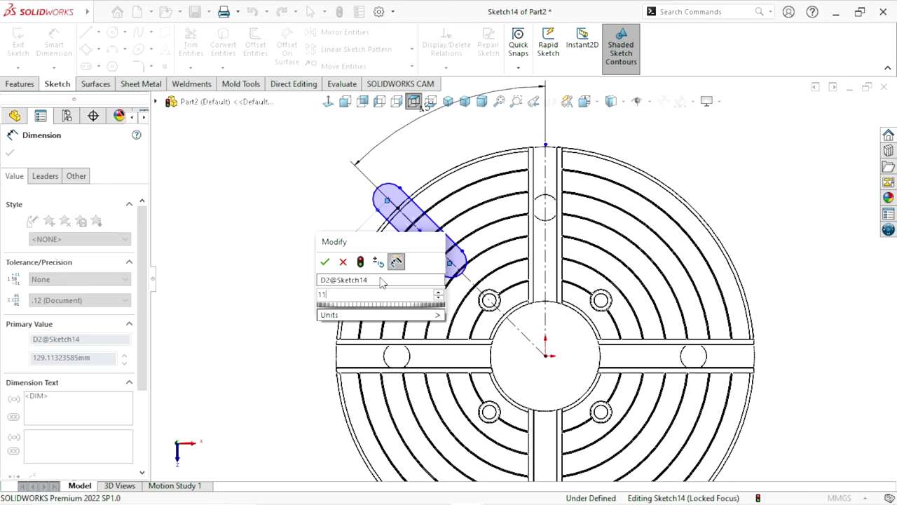
{"action": "key", "text": "Return"}
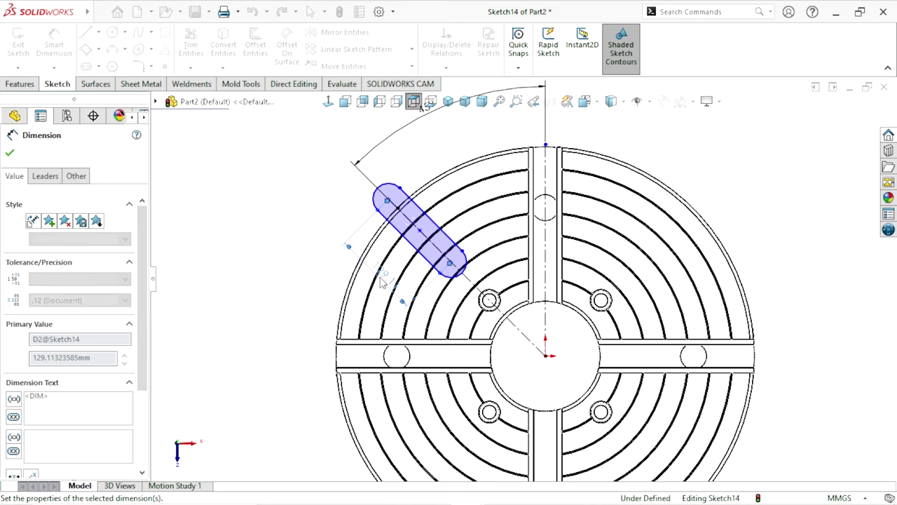
{"action": "scroll", "coordinate": [390, 214], "scroll_direction": "down", "scroll_amount": 3}
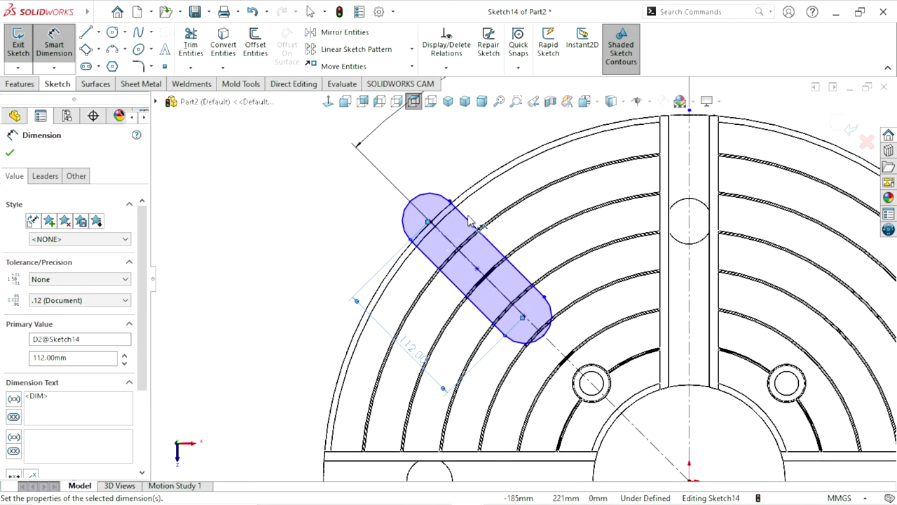
Set the slot width to 20 mm and zoom to check the result.
{"action": "left_click", "coordinate": [428, 261]}
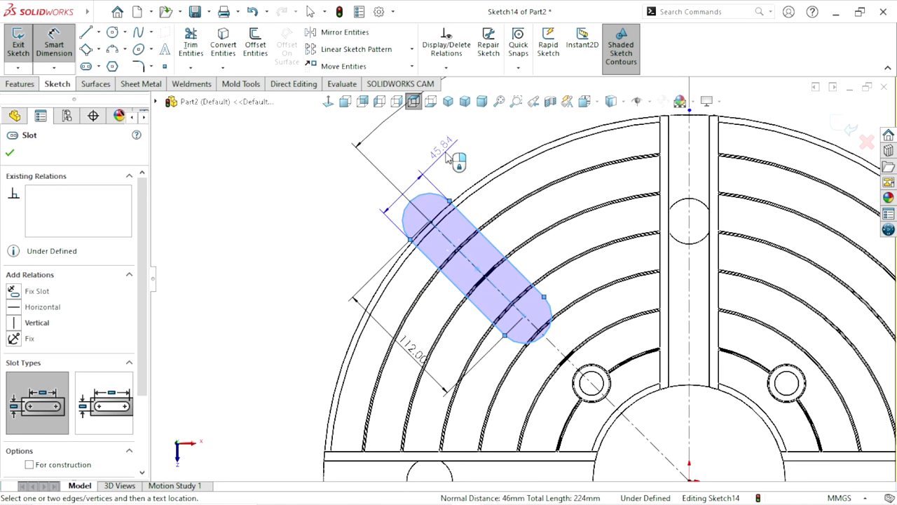
{"action": "left_click", "coordinate": [446, 156]}
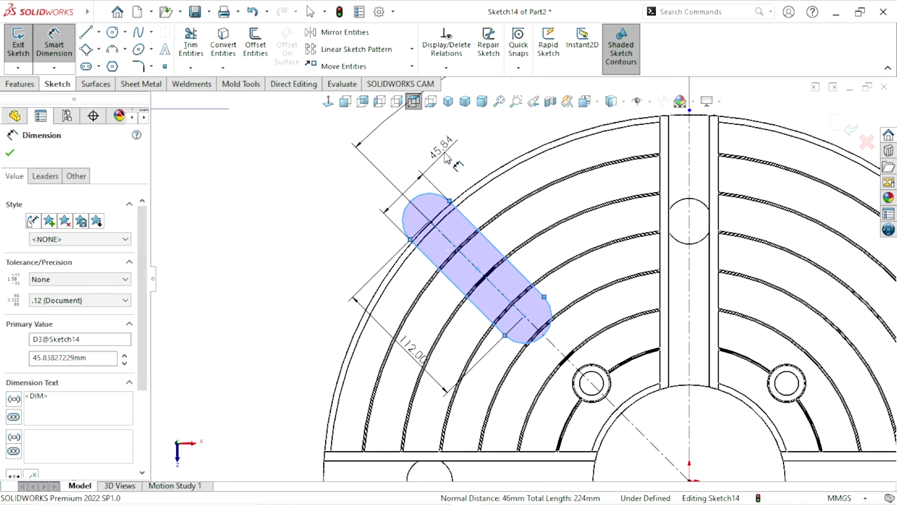
{"action": "type", "text": "20"}
{"action": "key", "text": "Return"}
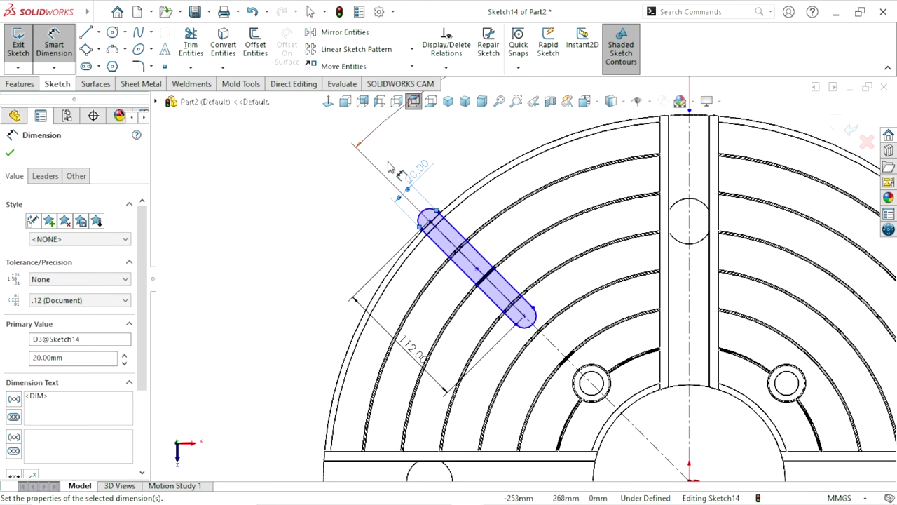
{"action": "scroll", "coordinate": [572, 307], "scroll_direction": "down", "scroll_amount": 1}
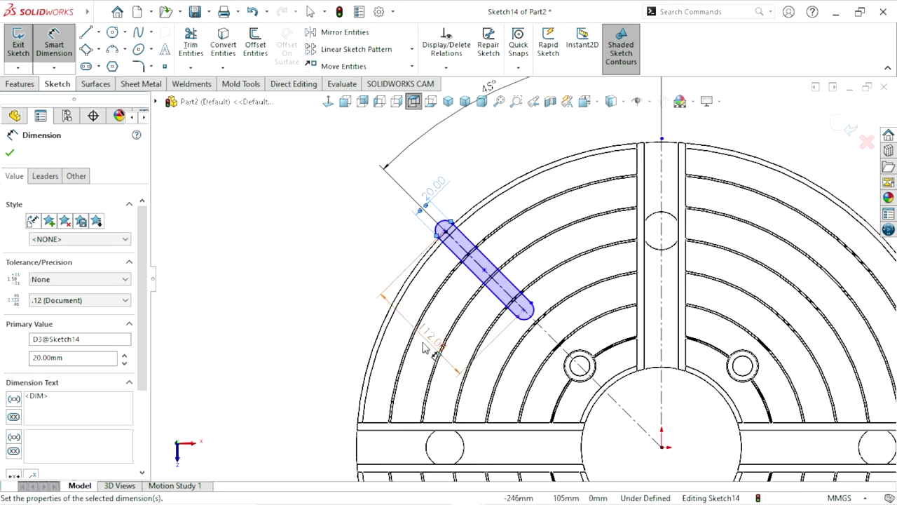
{"action": "scroll", "coordinate": [593, 298], "scroll_direction": "down", "scroll_amount": 1}
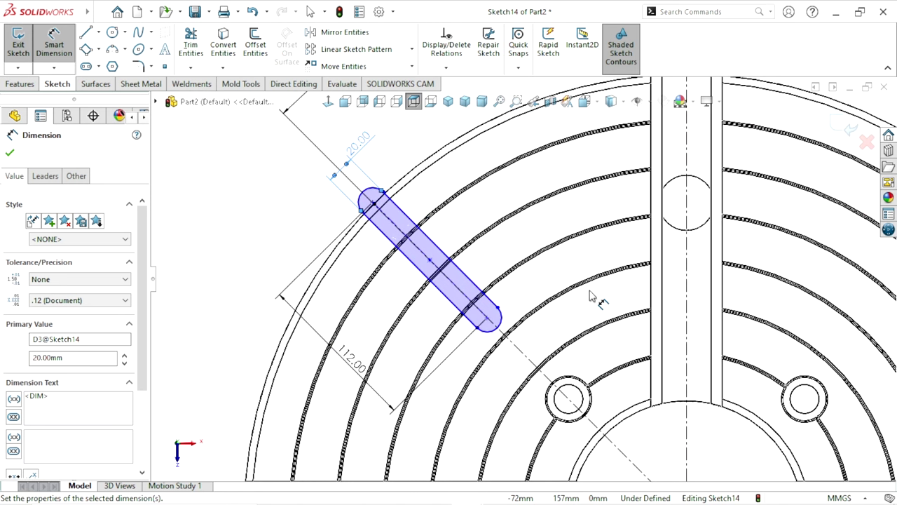
{"action": "scroll", "coordinate": [592, 298], "scroll_direction": "up", "scroll_amount": 1}
{"action": "scroll", "coordinate": [486, 333], "scroll_direction": "up", "scroll_amount": 1}
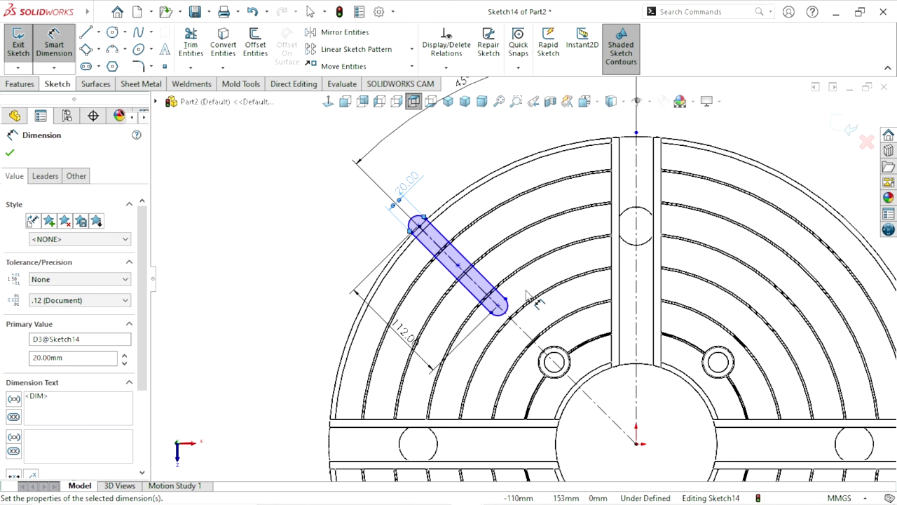
{"action": "scroll", "coordinate": [526, 292], "scroll_direction": "down", "scroll_amount": 1}
{"action": "scroll", "coordinate": [523, 304], "scroll_direction": "down", "scroll_amount": 1}
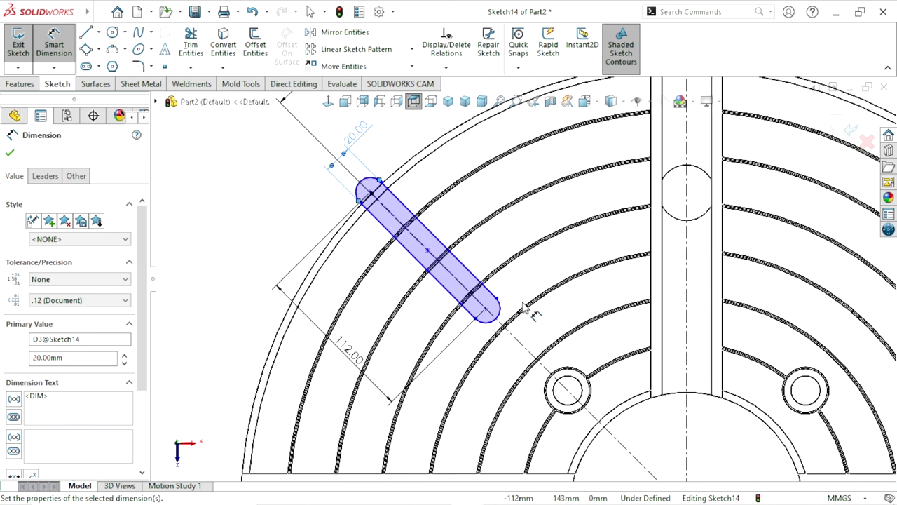
{"action": "scroll", "coordinate": [400, 277], "scroll_direction": "down", "scroll_amount": 1}
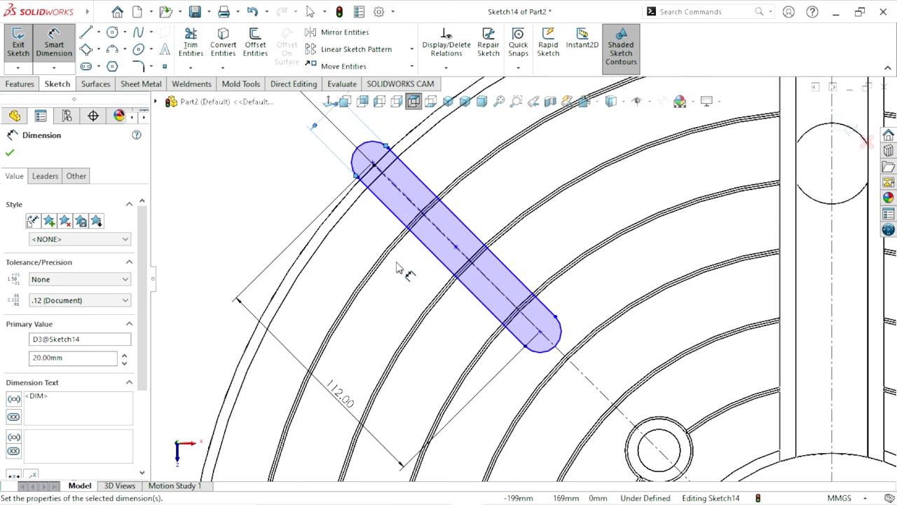
{"action": "scroll", "coordinate": [397, 267], "scroll_direction": "down", "scroll_amount": 1}
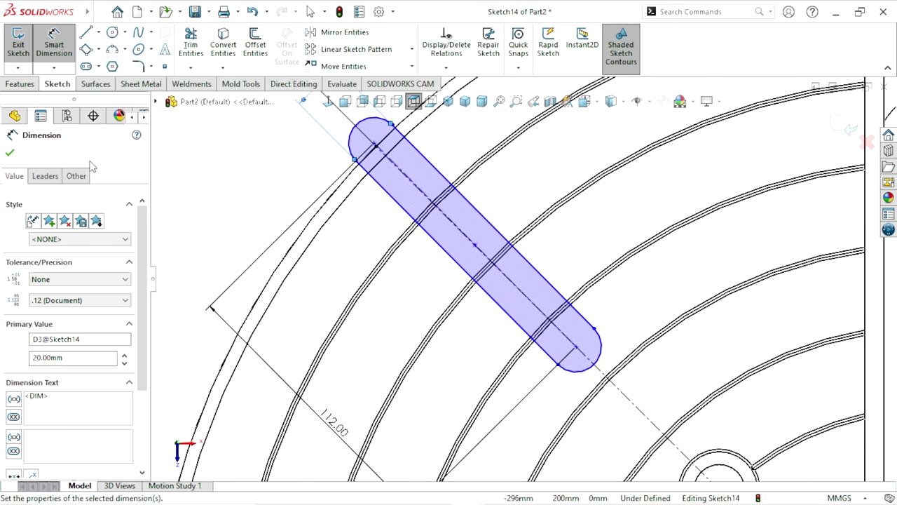
Make the slot's end point coincident with the part's edge.
{"action": "left_click", "coordinate": [9, 156]}
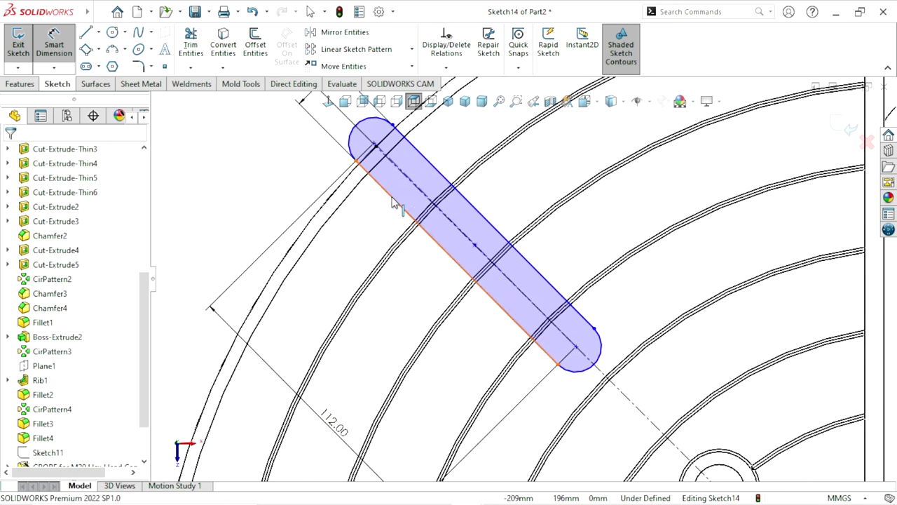
{"action": "scroll", "coordinate": [393, 203], "scroll_direction": "down", "scroll_amount": 2}
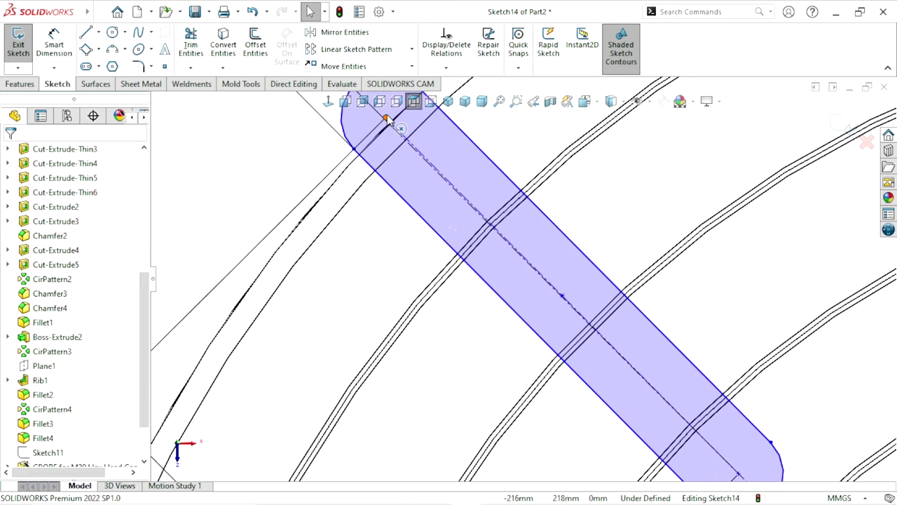
{"action": "left_click", "coordinate": [377, 165]}
{"action": "left_click", "coordinate": [344, 184], "text": "ctrl"}
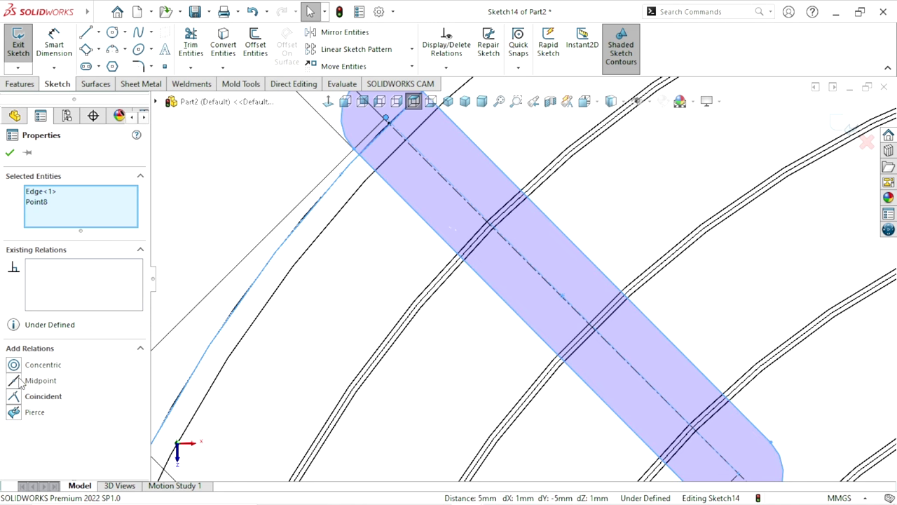
{"action": "left_click", "coordinate": [14, 400]}
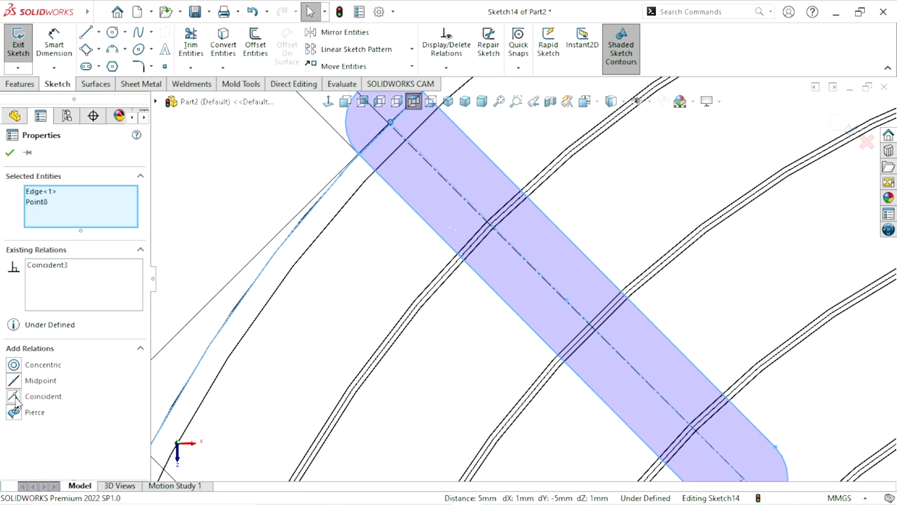
{"action": "left_click", "coordinate": [10, 152]}
{"action": "scroll", "coordinate": [332, 301], "scroll_direction": "up", "scroll_amount": 1}
{"action": "scroll", "coordinate": [379, 329], "scroll_direction": "up", "scroll_amount": 2}
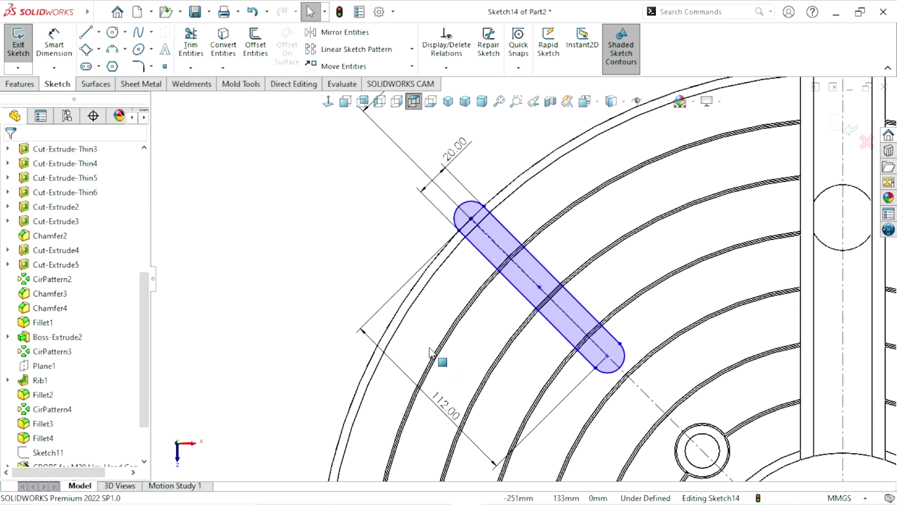
{"action": "scroll", "coordinate": [491, 336], "scroll_direction": "up", "scroll_amount": 2}
{"action": "scroll", "coordinate": [546, 313], "scroll_direction": "down", "scroll_amount": 1}
{"action": "scroll", "coordinate": [565, 325], "scroll_direction": "down", "scroll_amount": 1}
{"action": "scroll", "coordinate": [575, 330], "scroll_direction": "down", "scroll_amount": 1}
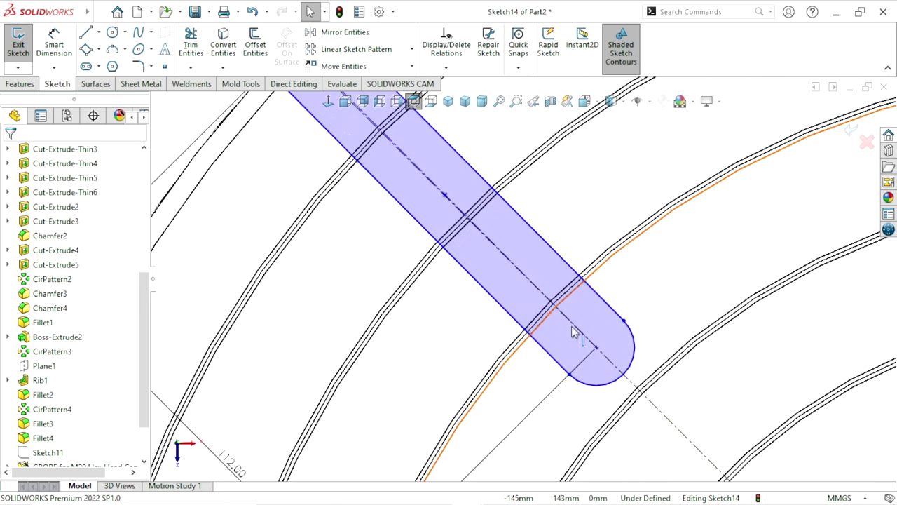
{"action": "scroll", "coordinate": [598, 345], "scroll_direction": "down", "scroll_amount": 1}
{"action": "scroll", "coordinate": [589, 346], "scroll_direction": "down", "scroll_amount": 1}
{"action": "scroll", "coordinate": [533, 315], "scroll_direction": "down", "scroll_amount": 2}
{"action": "scroll", "coordinate": [490, 277], "scroll_direction": "down", "scroll_amount": 2}
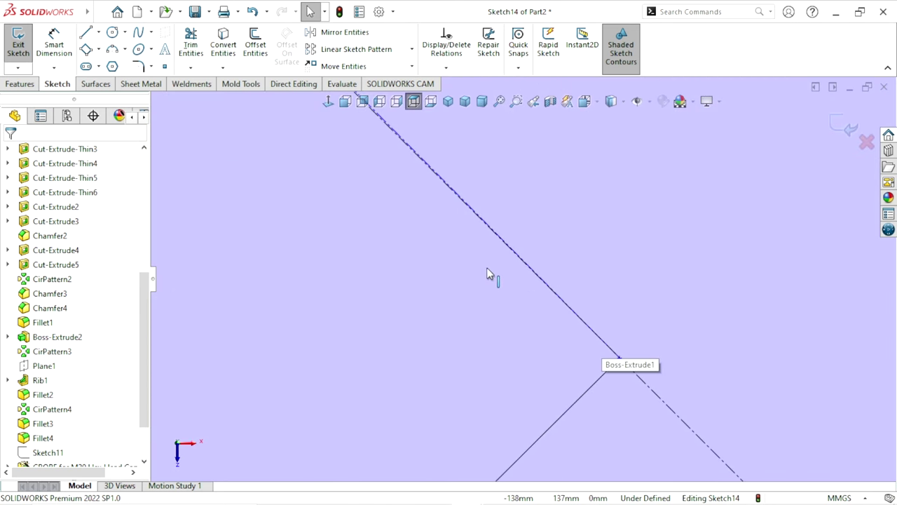
{"action": "scroll", "coordinate": [485, 275], "scroll_direction": "up", "scroll_amount": 3}
{"action": "scroll", "coordinate": [484, 276], "scroll_direction": "up", "scroll_amount": 2}
{"action": "scroll", "coordinate": [481, 280], "scroll_direction": "up", "scroll_amount": 2}
{"action": "scroll", "coordinate": [520, 190], "scroll_direction": "down", "scroll_amount": 1}
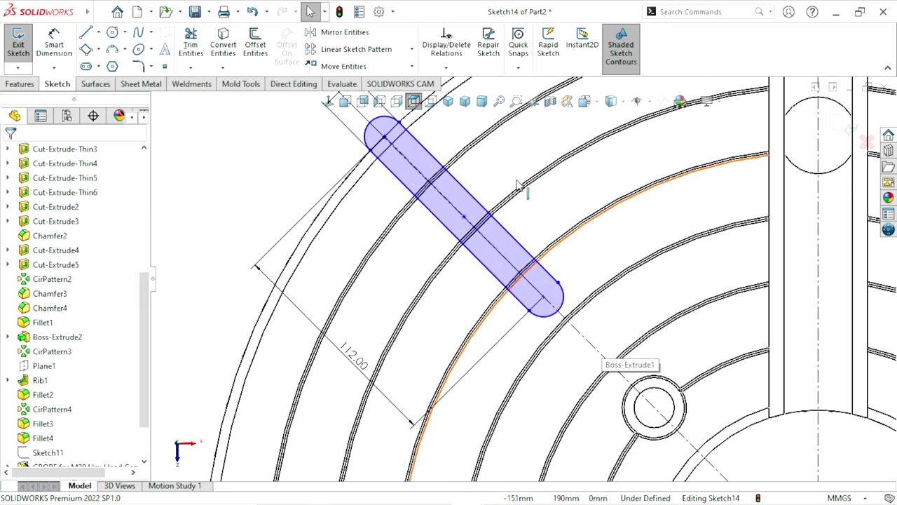
Make the slot's two long sides symmetric about its centreline.
{"action": "left_click", "coordinate": [443, 230]}
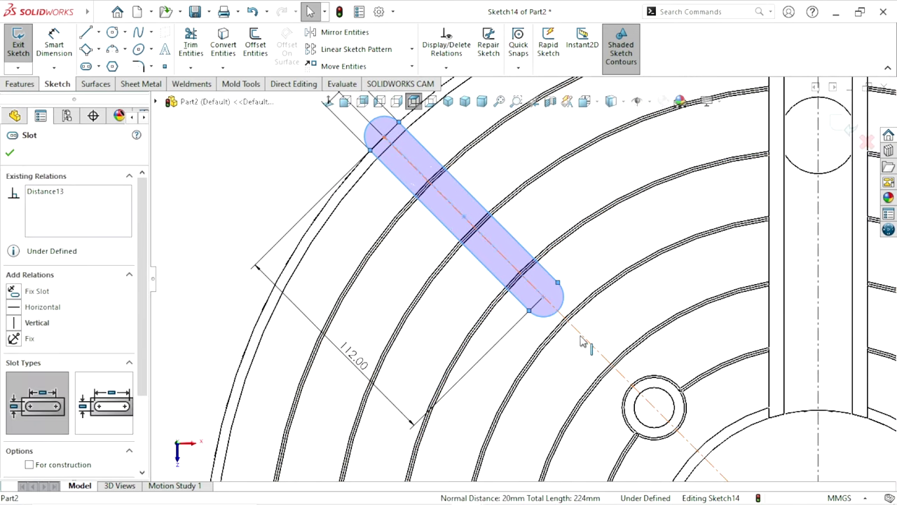
{"action": "left_click", "coordinate": [504, 316]}
{"action": "left_click", "coordinate": [519, 294], "text": "ctrl"}
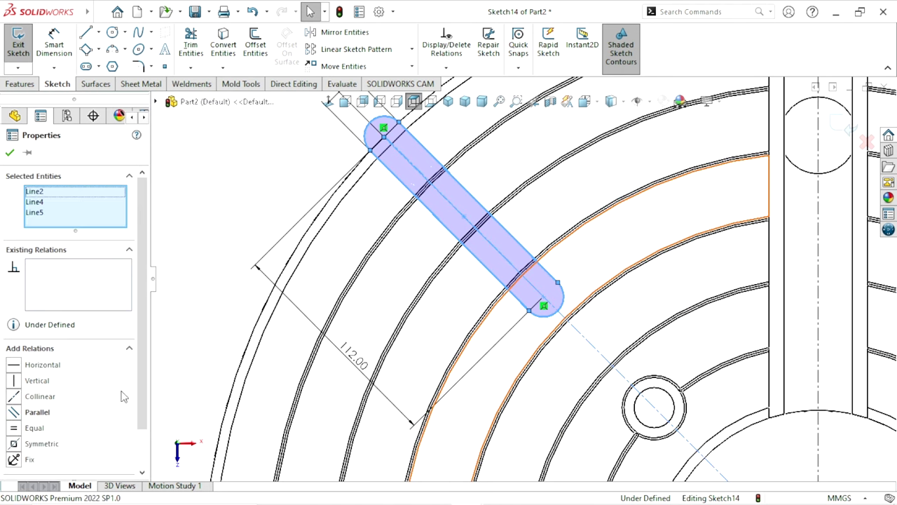
{"action": "left_click", "coordinate": [16, 444]}
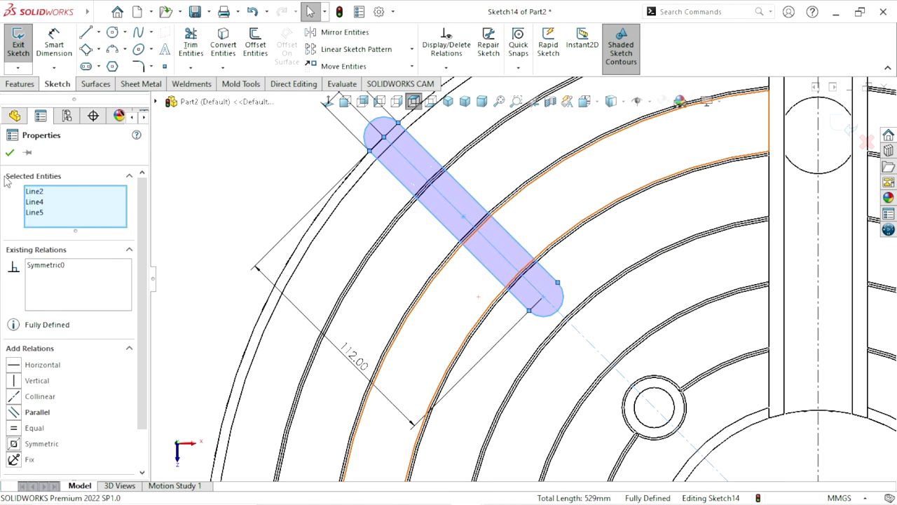
{"action": "left_click", "coordinate": [9, 152]}
{"action": "scroll", "coordinate": [541, 309], "scroll_direction": "up", "scroll_amount": 3}
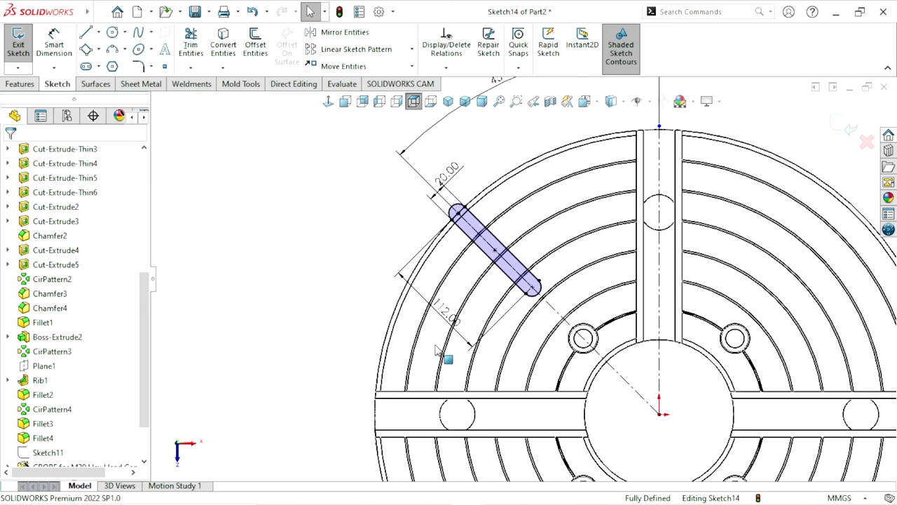
{"action": "scroll", "coordinate": [536, 281], "scroll_direction": "down", "scroll_amount": 2}
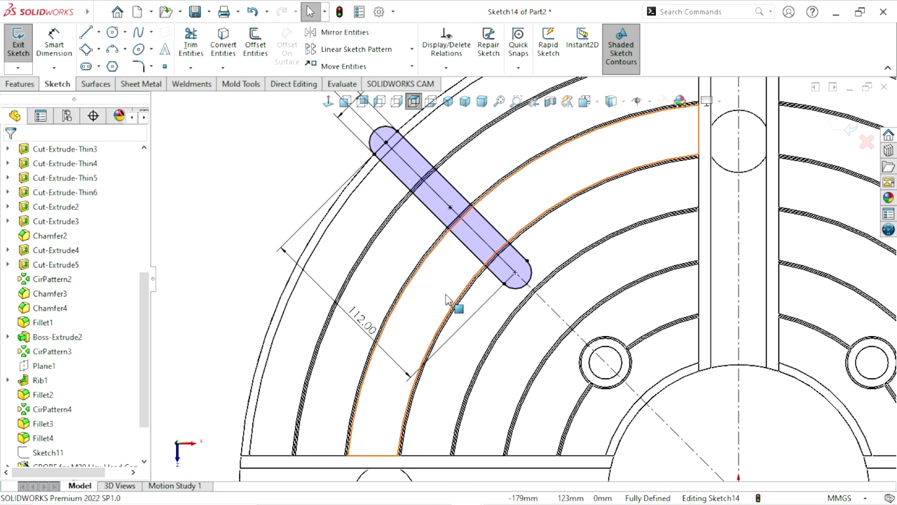
{"action": "scroll", "coordinate": [519, 294], "scroll_direction": "up", "scroll_amount": 2}
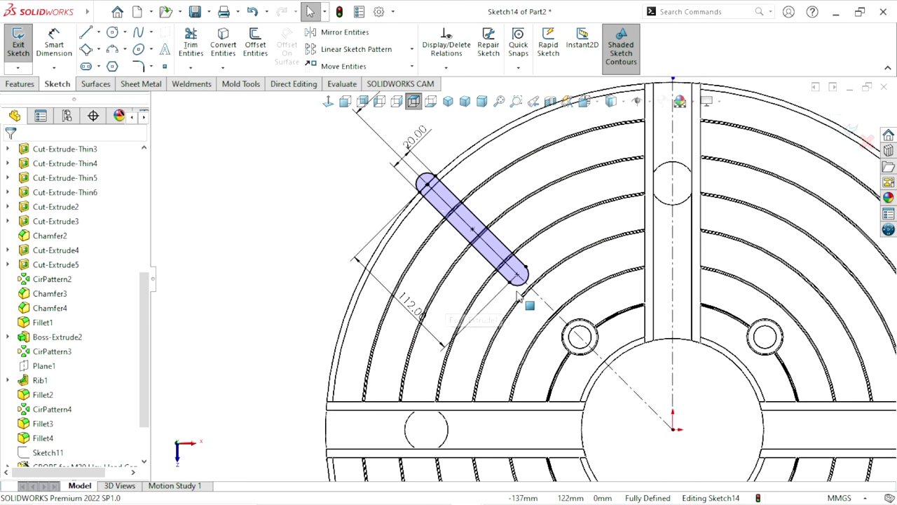
{"action": "left_click", "coordinate": [19, 86]}
Cut the slot sketch into the housing with a Blind extruded cut 22 mm deep.
{"action": "left_click", "coordinate": [200, 46]}
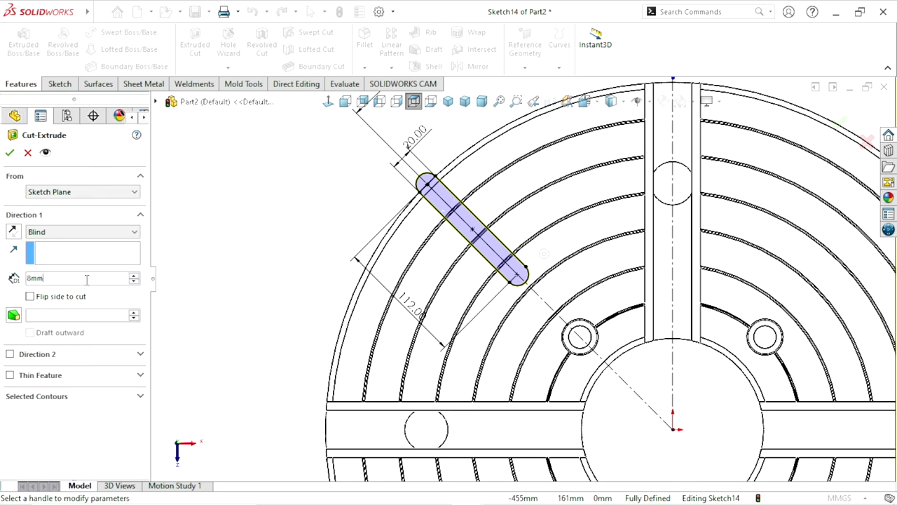
{"action": "type", "text": "2"}
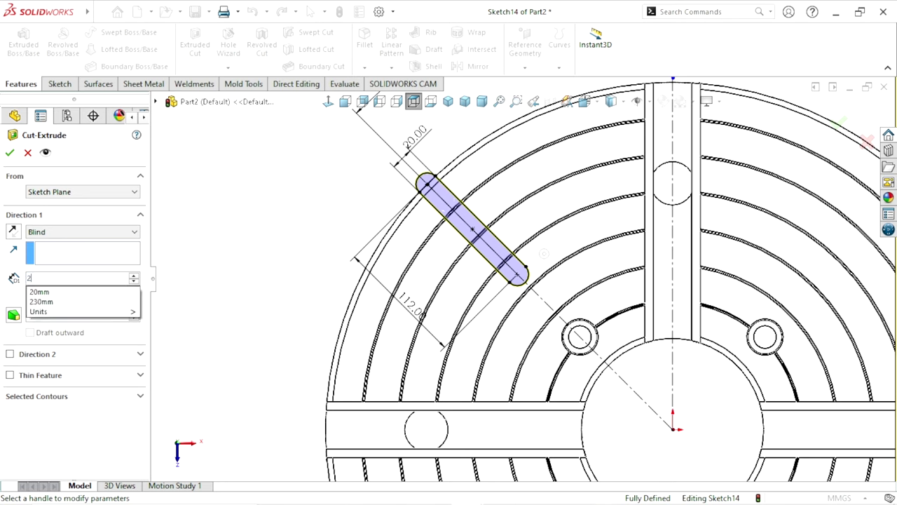
{"action": "type", "text": "2mm"}
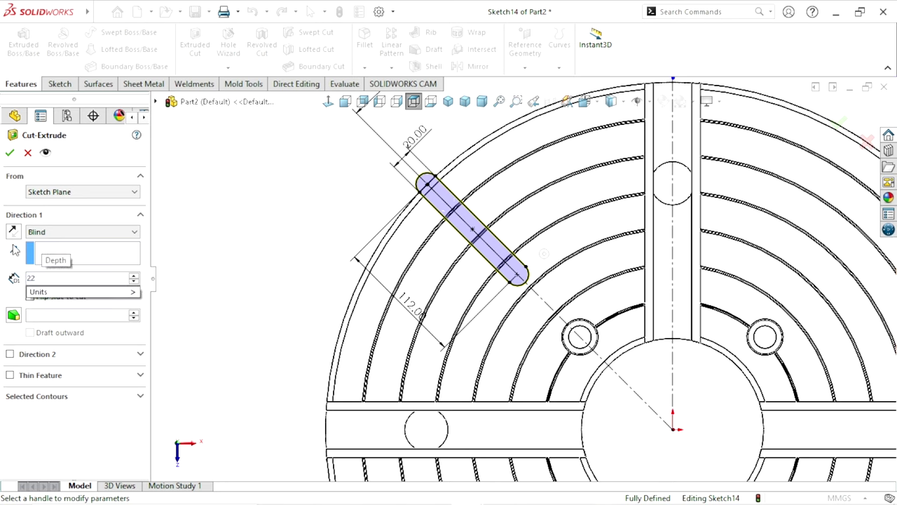
{"action": "left_click", "coordinate": [10, 154]}
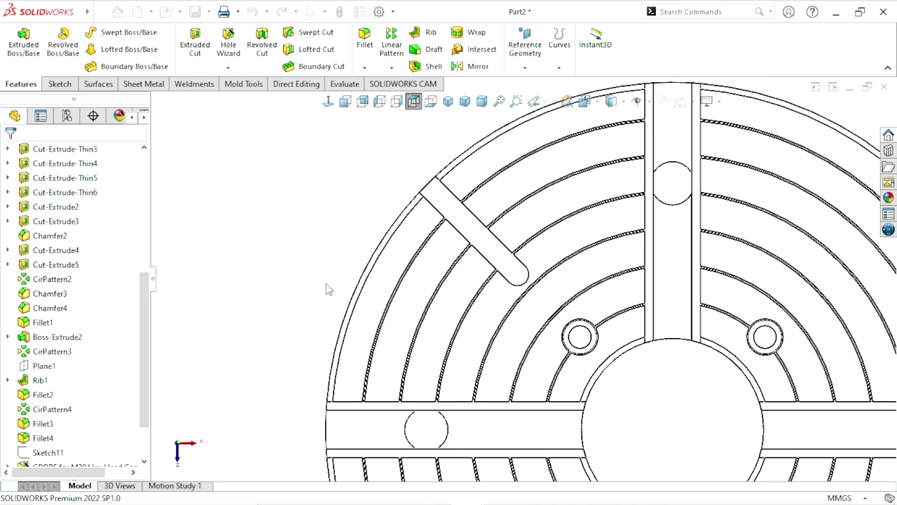
{"action": "key", "text": "f"}
{"action": "mouse_move", "coordinate": [328, 289]}
{"action": "middle_mouse_down"}
{"action": "mouse_move", "coordinate": [551, 296]}
{"action": "mouse_move", "coordinate": [566, 336]}
{"action": "mouse_move", "coordinate": [540, 317]}
{"action": "middle_mouse_up"}
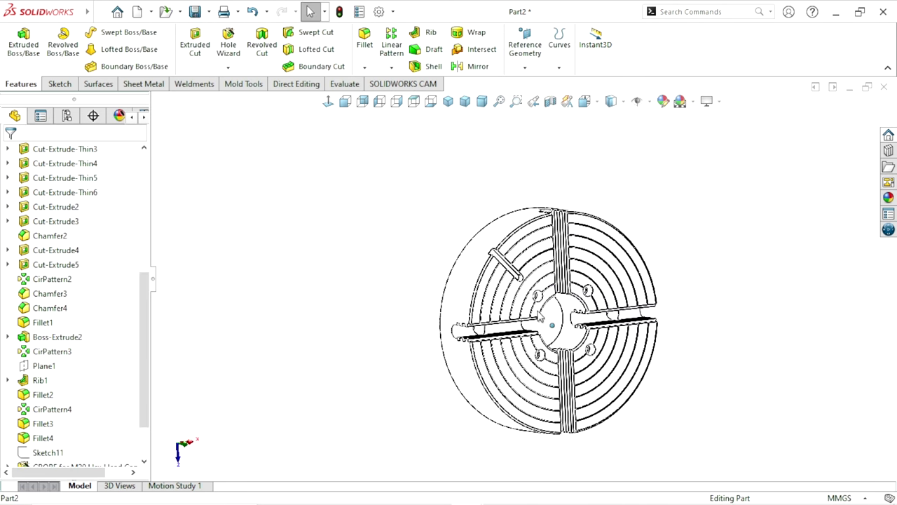
Switch to Shaded With Edges display, zoom in on the slot, and select a groove ring face.
{"action": "scroll", "coordinate": [515, 295], "scroll_direction": "down", "scroll_amount": 3}
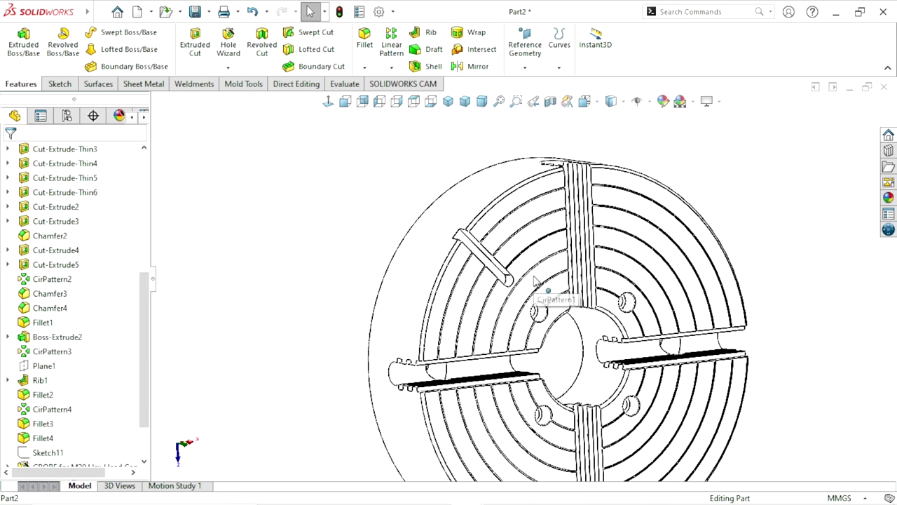
{"action": "left_click", "coordinate": [611, 101]}
{"action": "left_click", "coordinate": [612, 120]}
{"action": "scroll", "coordinate": [489, 281], "scroll_direction": "down", "scroll_amount": 1}
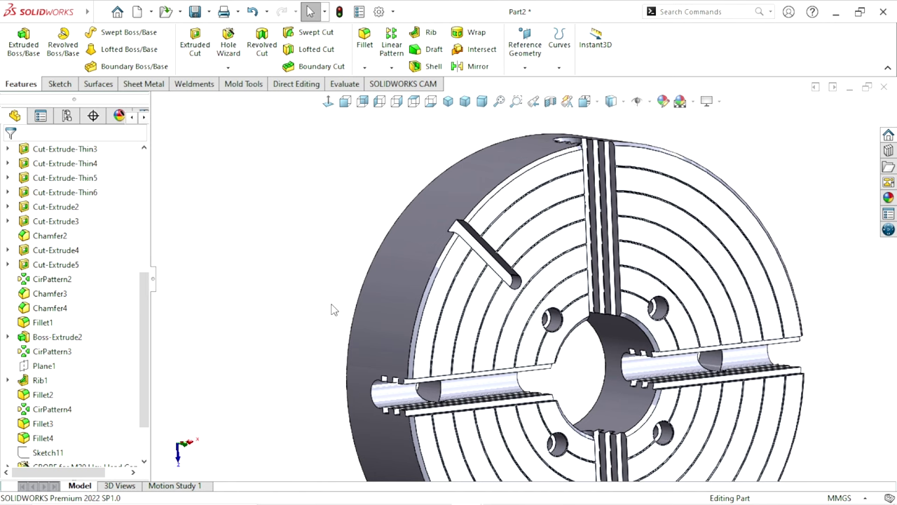
{"action": "scroll", "coordinate": [310, 322], "scroll_direction": "down", "scroll_amount": 1}
{"action": "scroll", "coordinate": [312, 324], "scroll_direction": "down", "scroll_amount": 1}
{"action": "scroll", "coordinate": [274, 336], "scroll_direction": "down", "scroll_amount": 1}
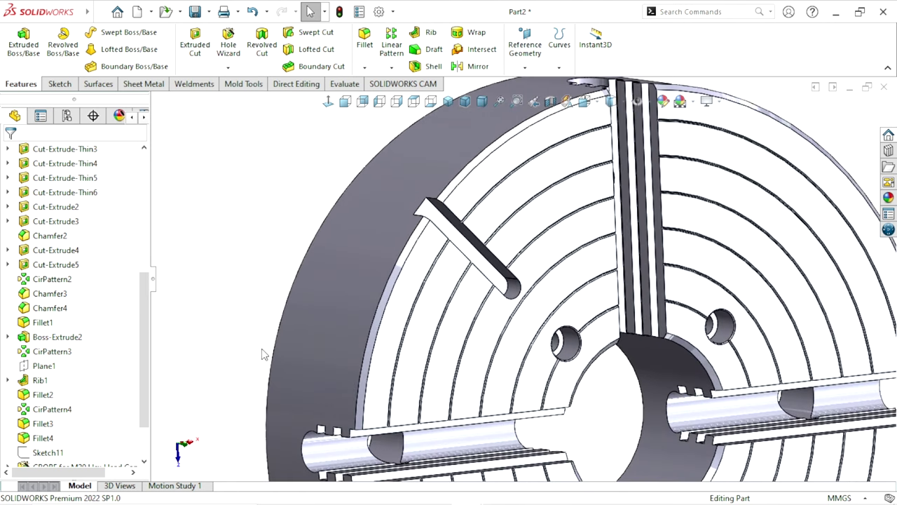
{"action": "scroll", "coordinate": [140, 335], "scroll_direction": "down", "scroll_amount": 1}
{"action": "scroll", "coordinate": [140, 335], "scroll_direction": "down", "scroll_amount": 1}
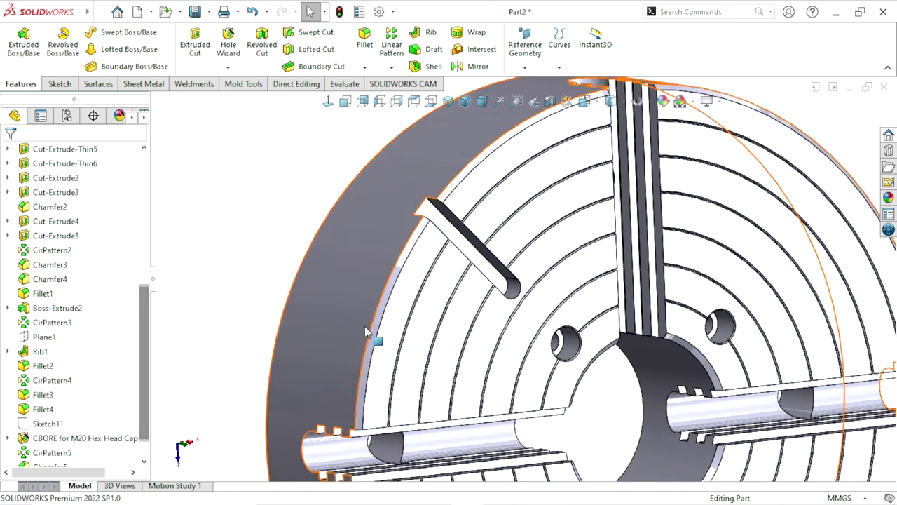
{"action": "scroll", "coordinate": [148, 344], "scroll_direction": "down", "scroll_amount": 2}
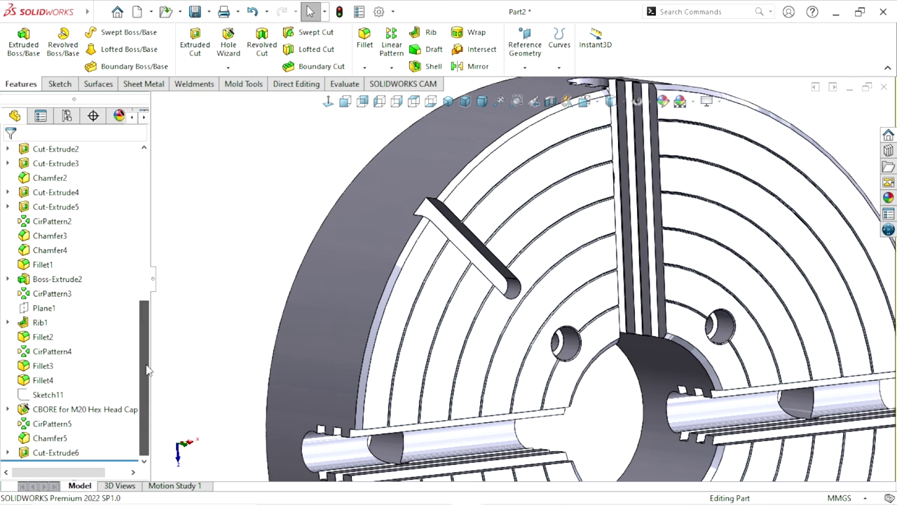
{"action": "left_click", "coordinate": [483, 269]}
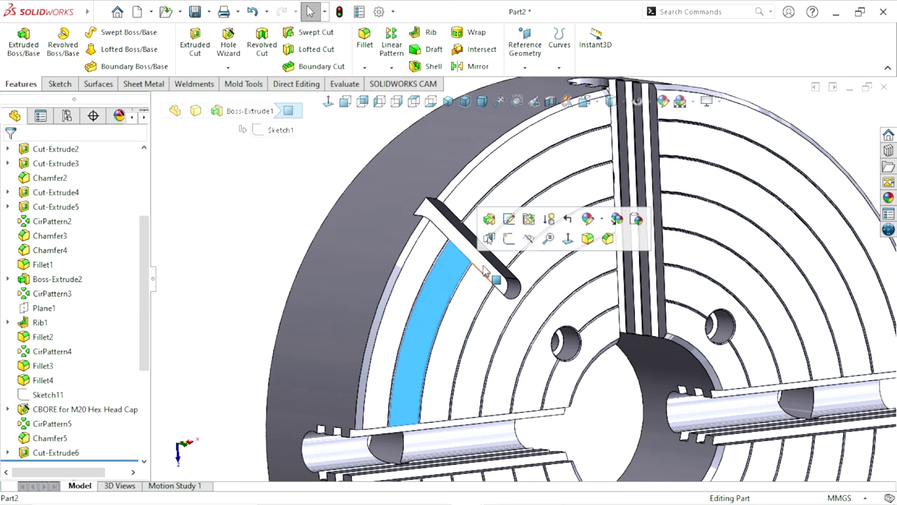
Start a new sketch on the groove face and draw a straight slot over the angled pocket.
{"action": "left_click", "coordinate": [509, 239]}
{"action": "scroll", "coordinate": [462, 163], "scroll_direction": "down", "scroll_amount": 3}
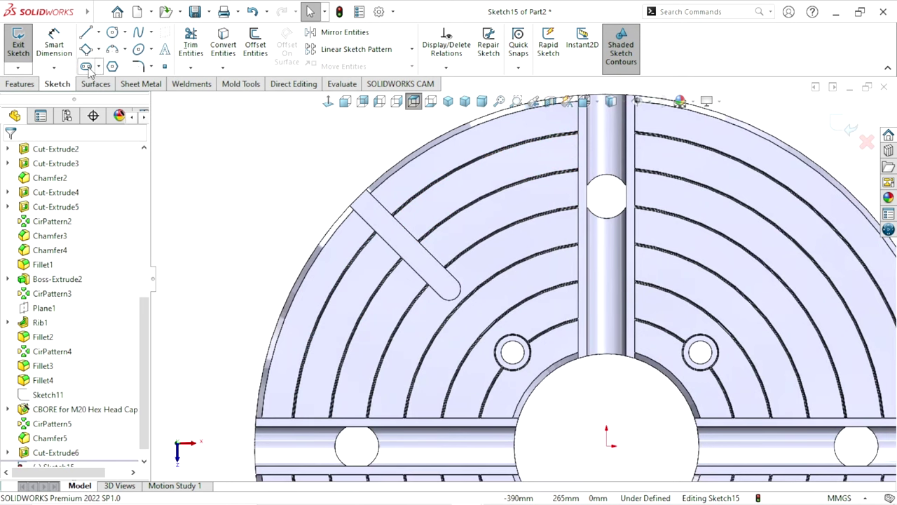
{"action": "right_click_drag", "start_coordinate": [413, 243], "coordinate": [370, 201]}
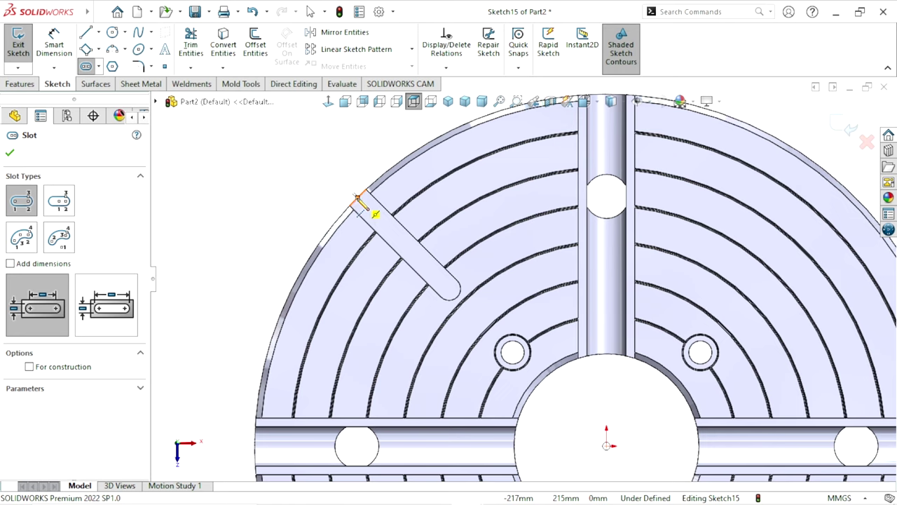
{"action": "left_click", "coordinate": [357, 198]}
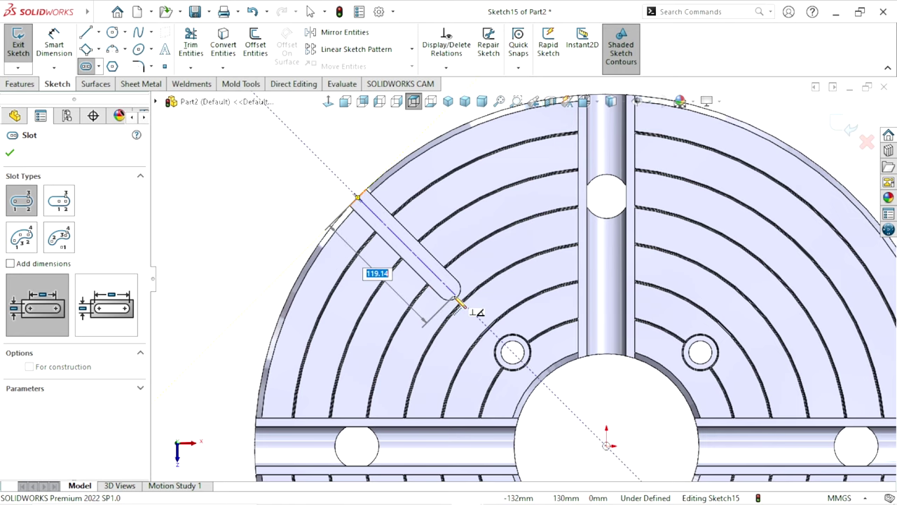
{"action": "left_click", "coordinate": [463, 303]}
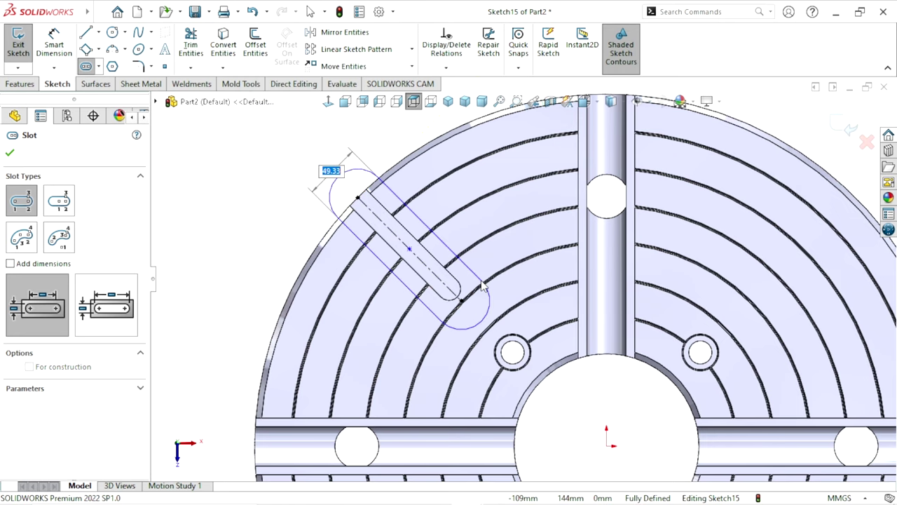
{"action": "left_click", "coordinate": [420, 301]}
{"action": "right_click", "coordinate": [308, 254]}
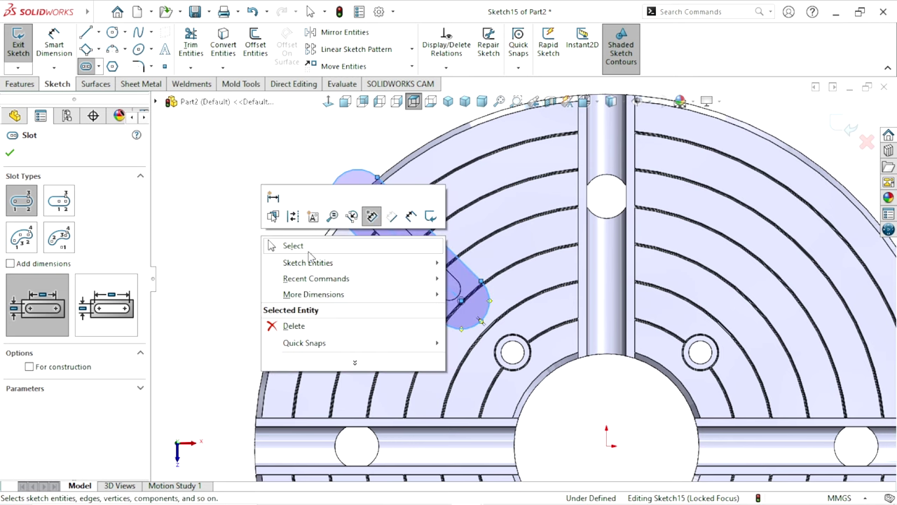
{"action": "left_click", "coordinate": [291, 244]}
{"action": "scroll", "coordinate": [428, 270], "scroll_direction": "up", "scroll_amount": 2}
{"action": "scroll", "coordinate": [427, 270], "scroll_direction": "down", "scroll_amount": 2}
Dimension the new slot's width to 35 mm.
{"action": "key", "text": "d"}
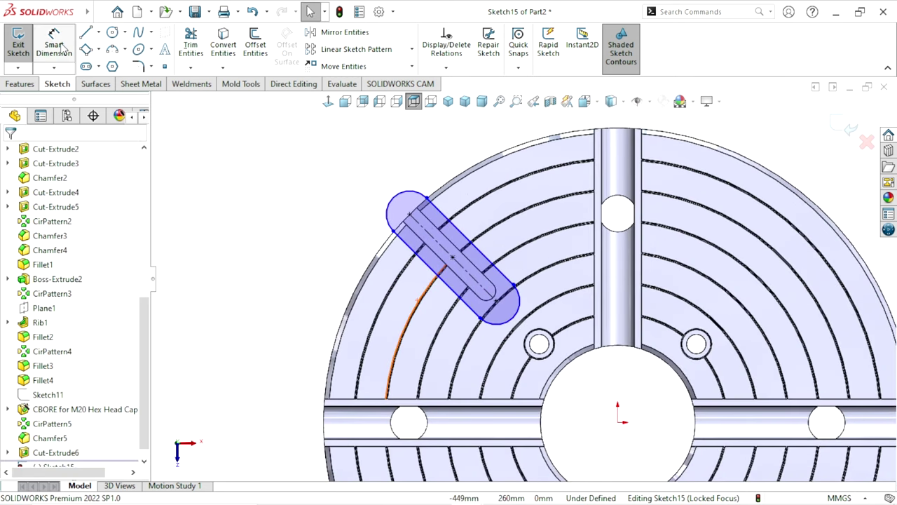
{"action": "left_click", "coordinate": [456, 225]}
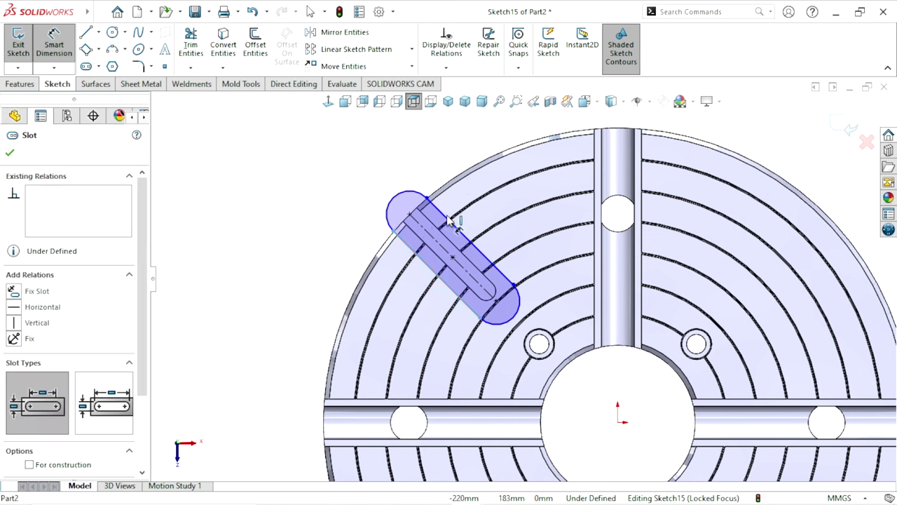
{"action": "left_click", "coordinate": [406, 242]}
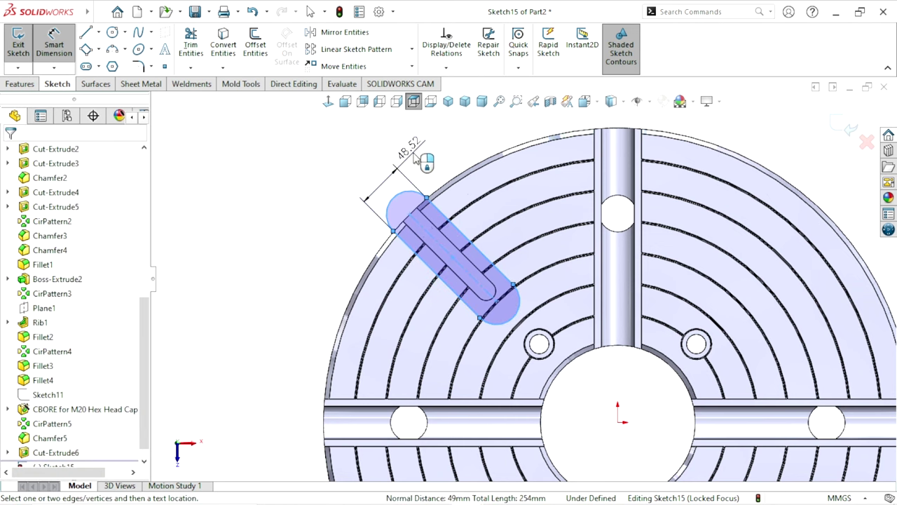
{"action": "left_click", "coordinate": [421, 165]}
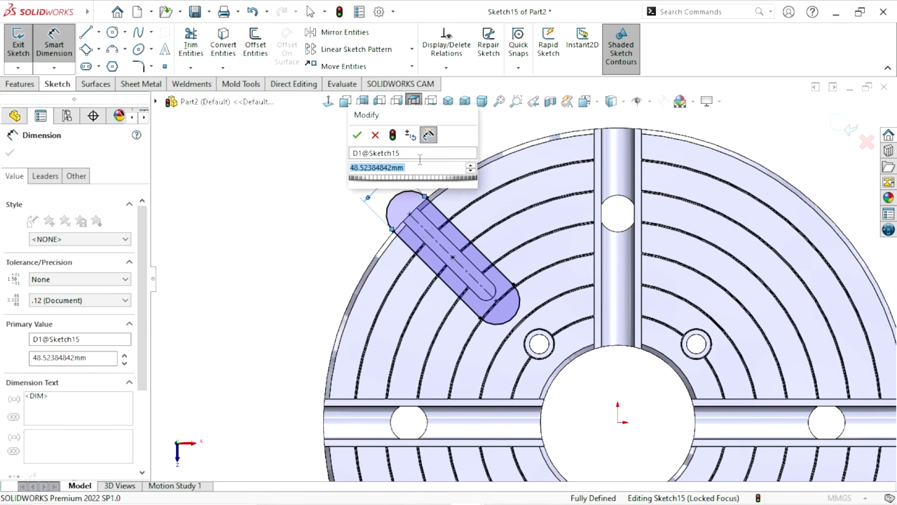
{"action": "type", "text": "30"}
{"action": "key", "text": "Escape"}
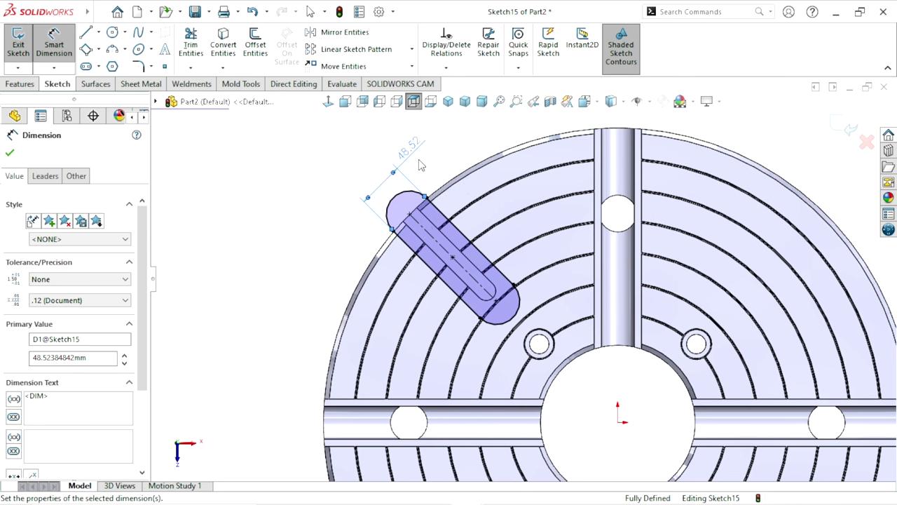
{"action": "double_click", "coordinate": [413, 176]}
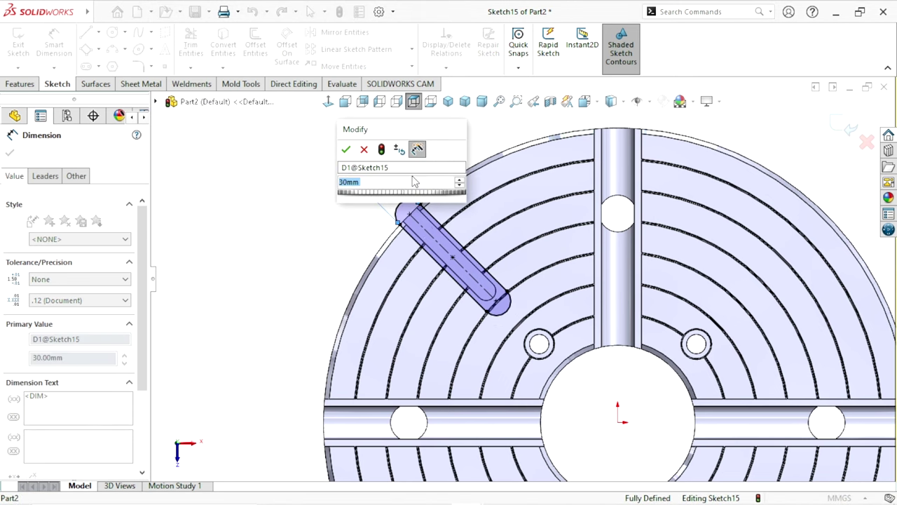
{"action": "type", "text": "35"}
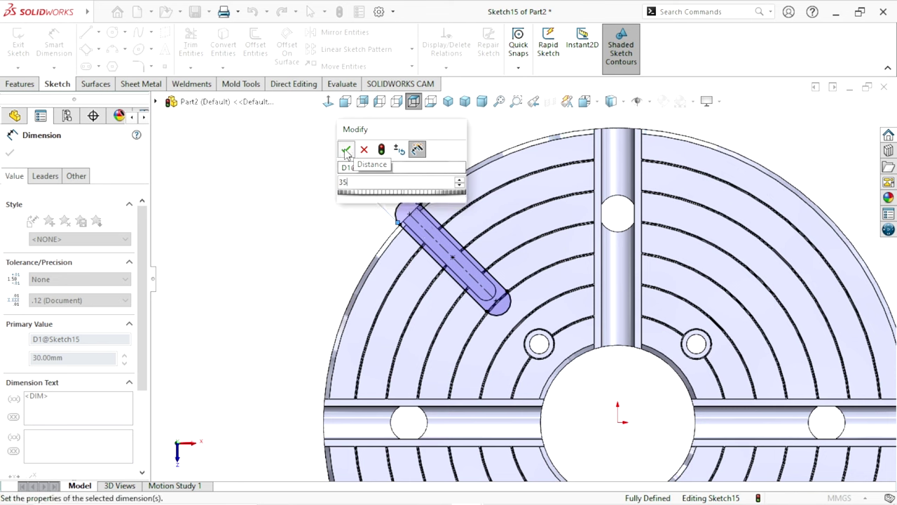
{"action": "left_click", "coordinate": [346, 150]}
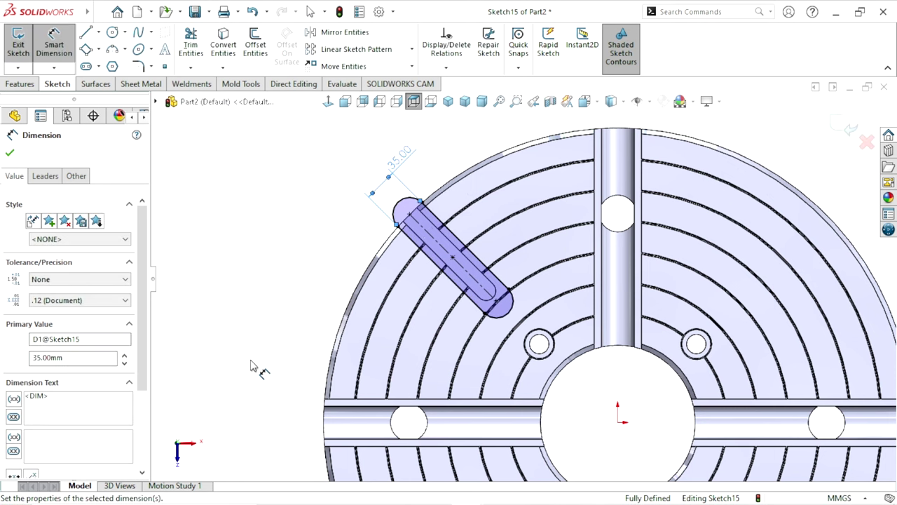
Try a concentric relation between the slot end and groove arc, then delete the unsolvable relation.
{"action": "left_click", "coordinate": [10, 154]}
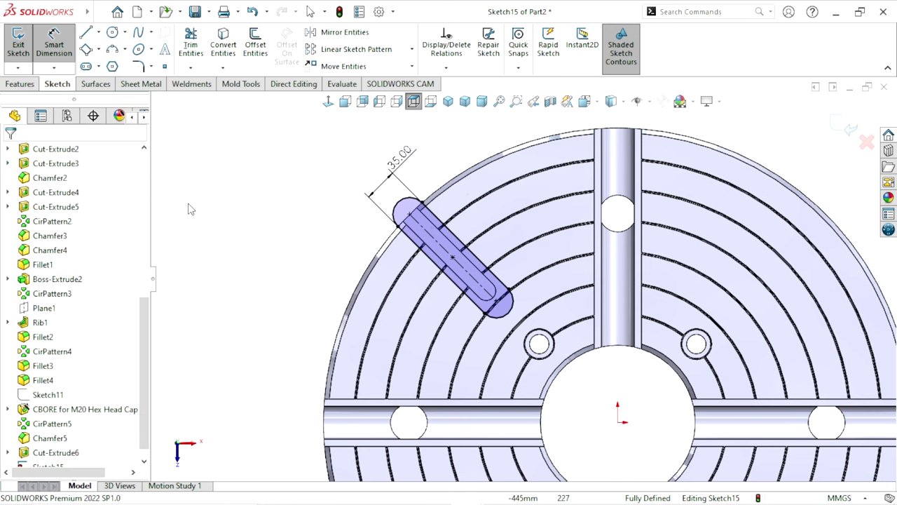
{"action": "scroll", "coordinate": [539, 339], "scroll_direction": "down", "scroll_amount": 5}
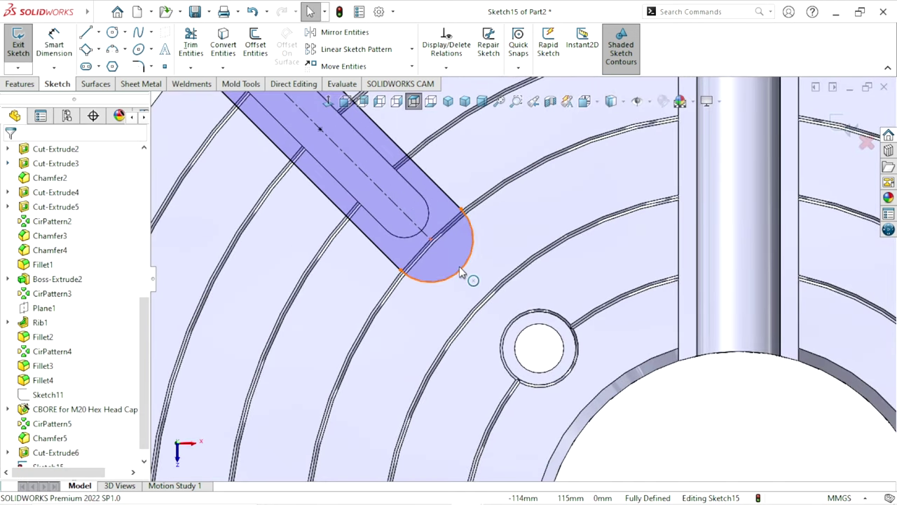
{"action": "left_click", "coordinate": [466, 270]}
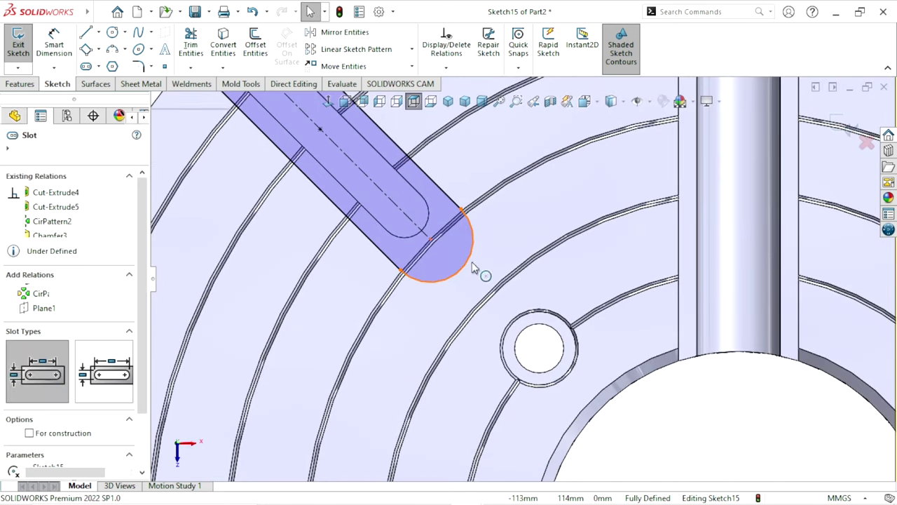
{"action": "left_click", "coordinate": [429, 223]}
{"action": "left_click", "coordinate": [397, 249], "text": "ctrl"}
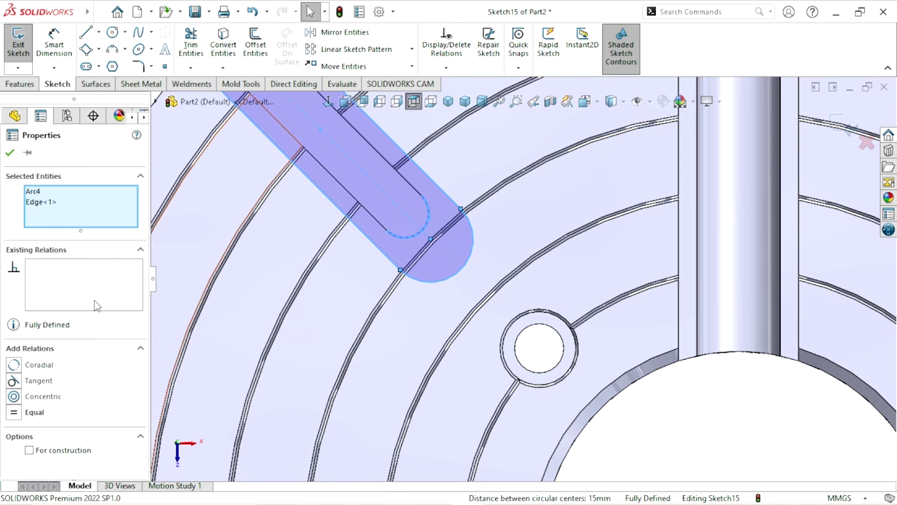
{"action": "left_click", "coordinate": [12, 397]}
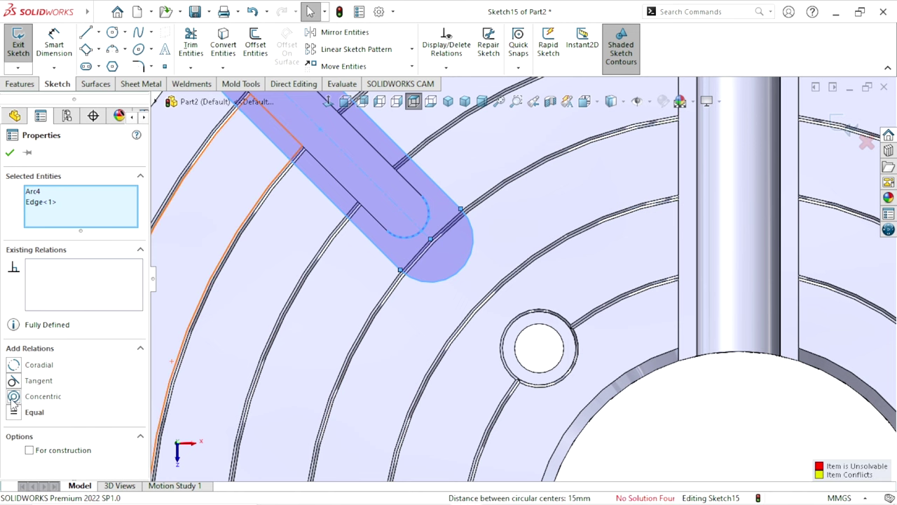
{"action": "right_click", "coordinate": [46, 275]}
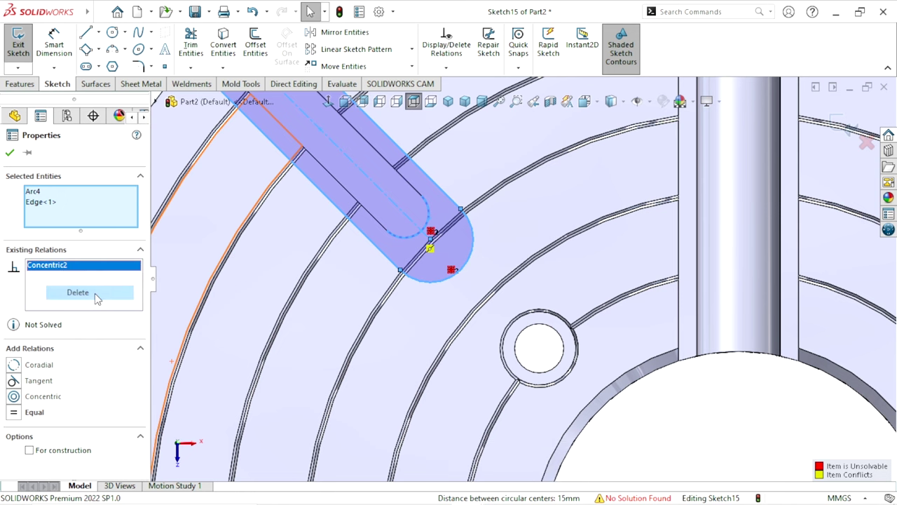
{"action": "left_click", "coordinate": [96, 294]}
{"action": "middle_click_drag", "start_coordinate": [386, 364], "coordinate": [417, 284]}
{"action": "left_click", "coordinate": [226, 181]}
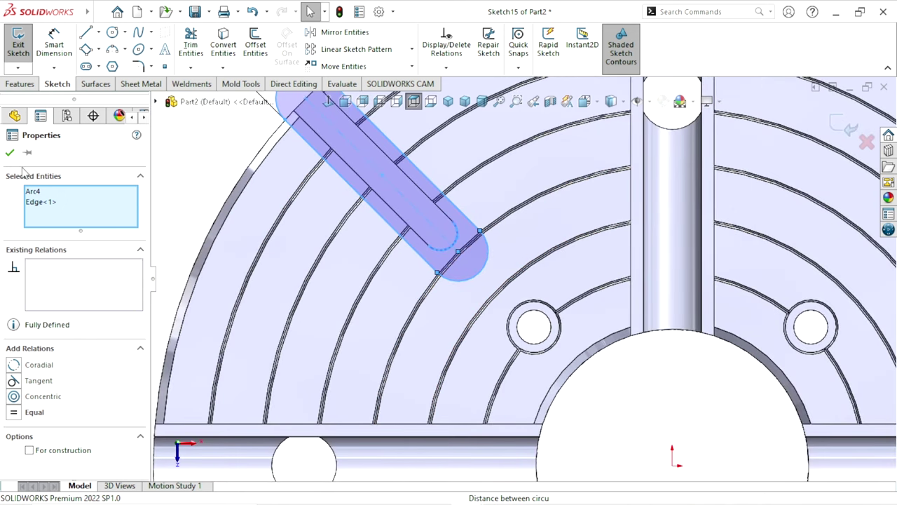
{"action": "scroll", "coordinate": [489, 318], "scroll_direction": "down", "scroll_amount": 3}
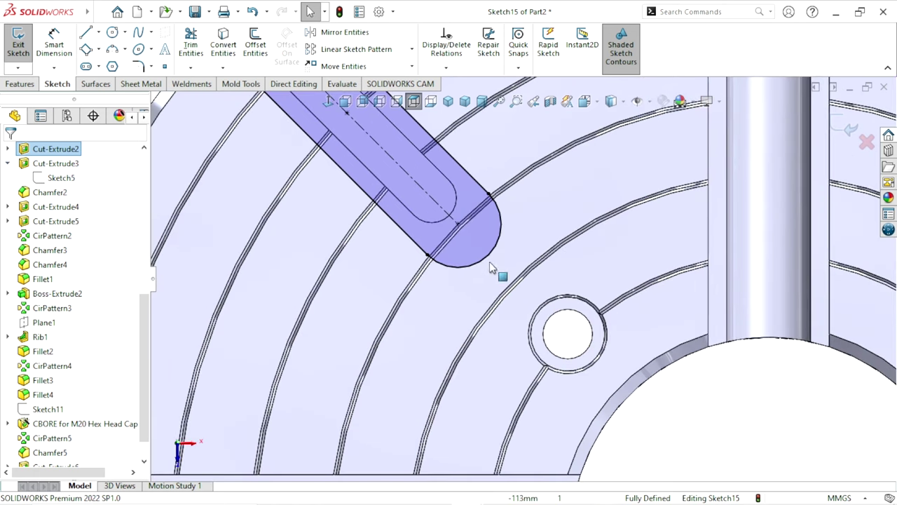
Make the wide slot's outer end arc concentric with the groove's end arc, then start an extruded cut.
{"action": "left_click", "coordinate": [468, 232]}
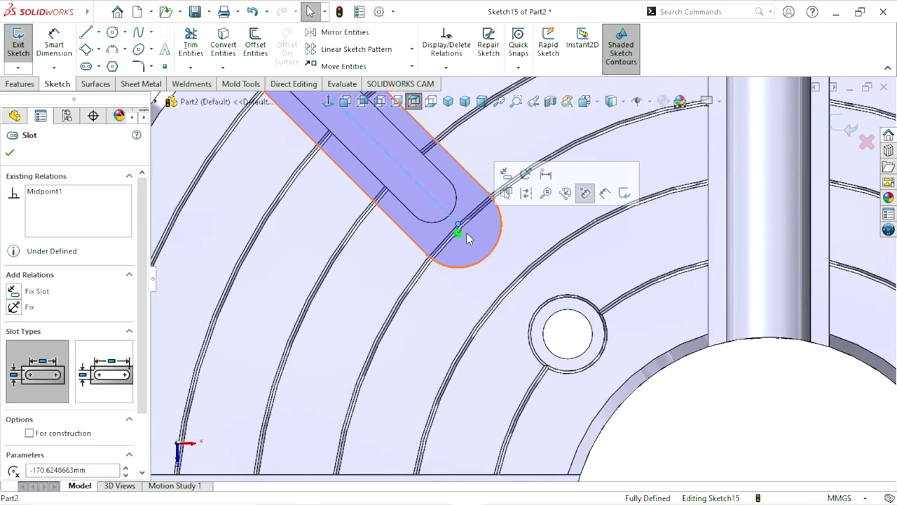
{"action": "left_click", "coordinate": [456, 232]}
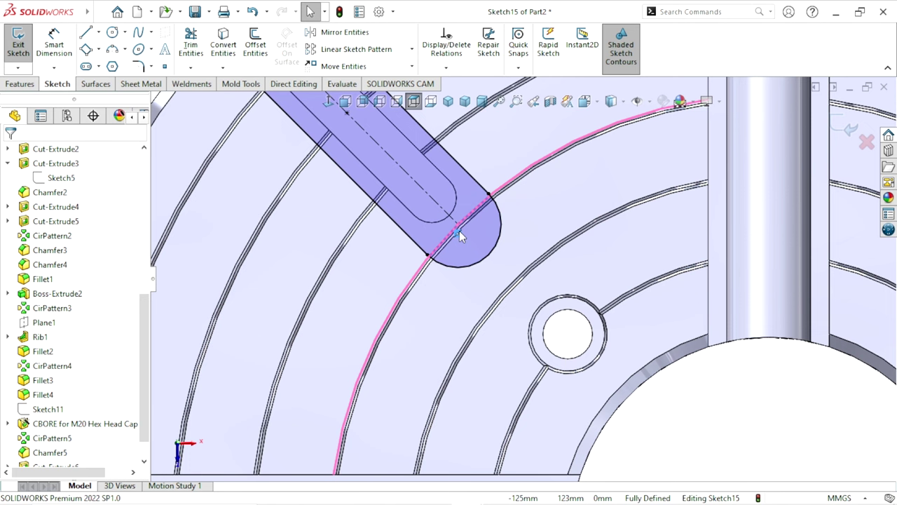
{"action": "left_click", "coordinate": [459, 232]}
{"action": "scroll", "coordinate": [490, 259], "scroll_direction": "up", "scroll_amount": 1}
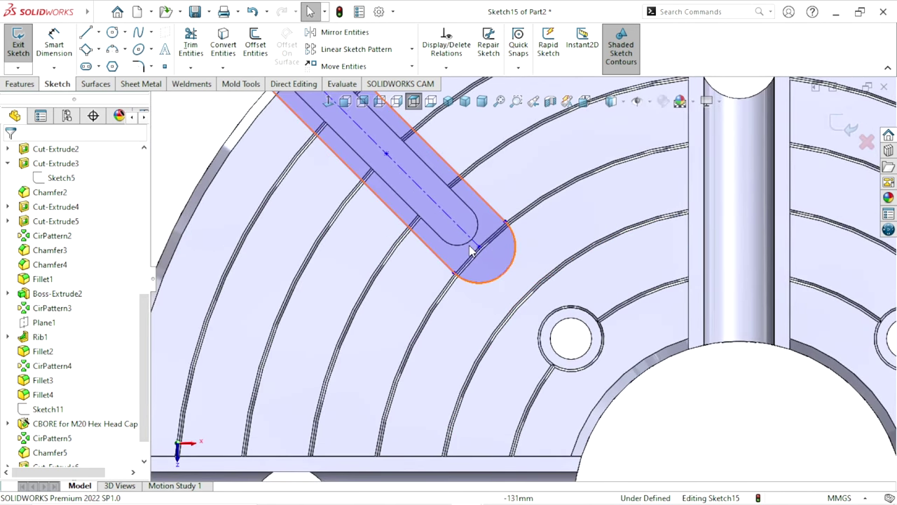
{"action": "left_click", "coordinate": [466, 242]}
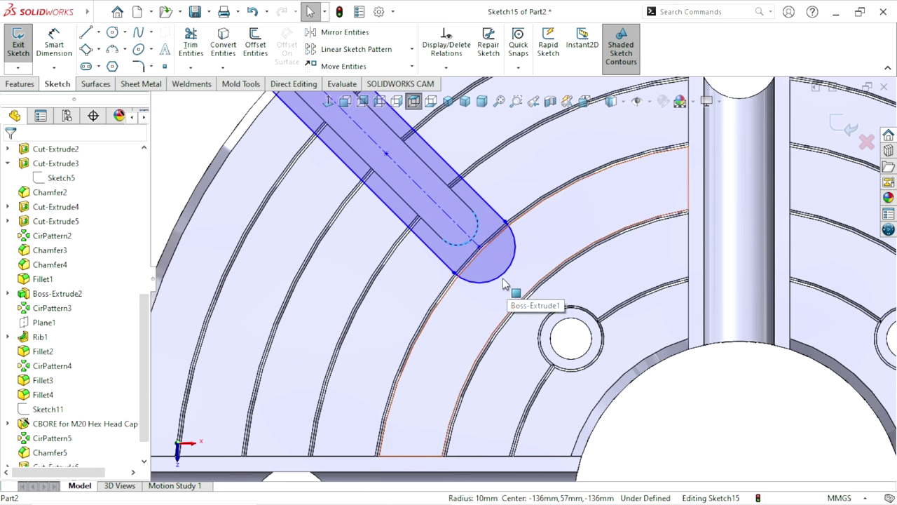
{"action": "left_click", "coordinate": [511, 284]}
{"action": "left_click", "coordinate": [341, 301], "text": "ctrl"}
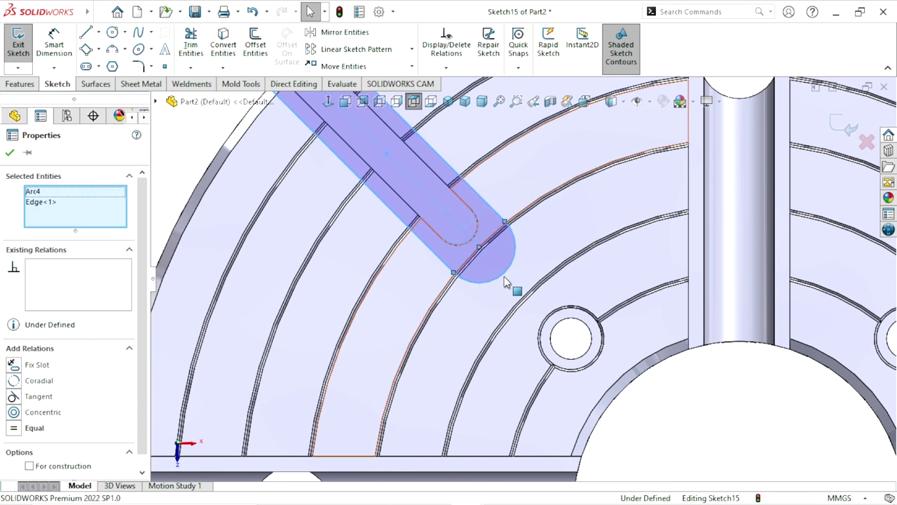
{"action": "left_click", "coordinate": [21, 415]}
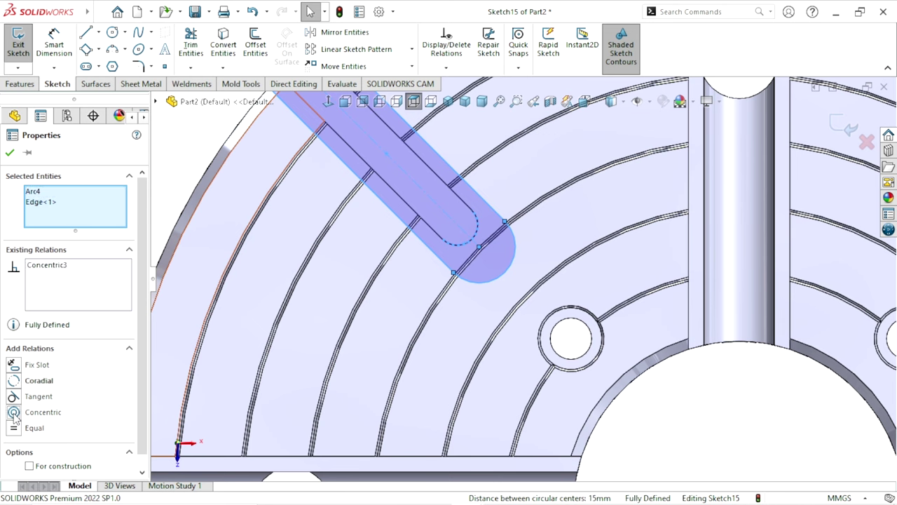
{"action": "left_click", "coordinate": [10, 153]}
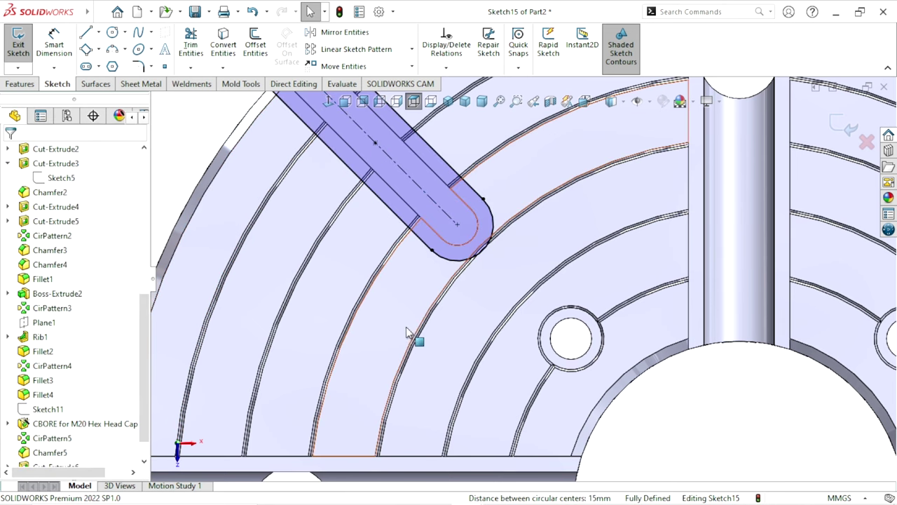
{"action": "scroll", "coordinate": [461, 281], "scroll_direction": "up", "scroll_amount": 2}
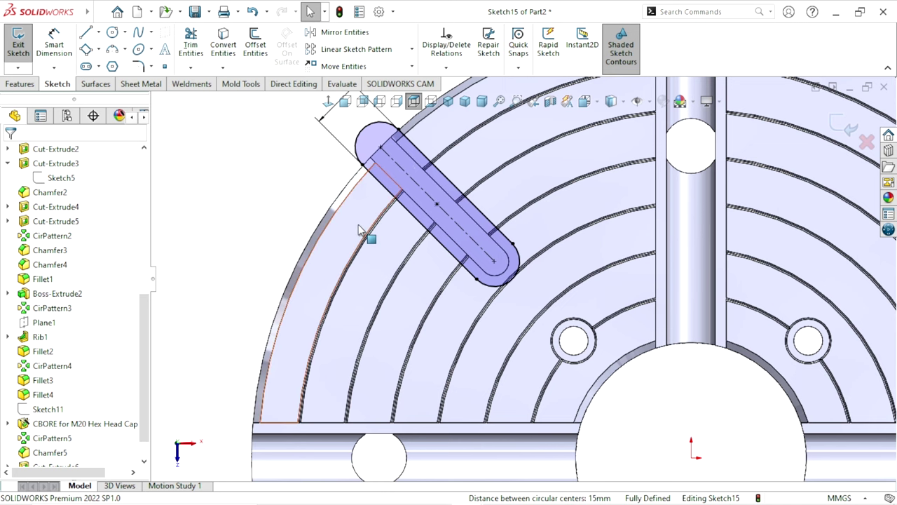
{"action": "scroll", "coordinate": [471, 211], "scroll_direction": "up", "scroll_amount": 1}
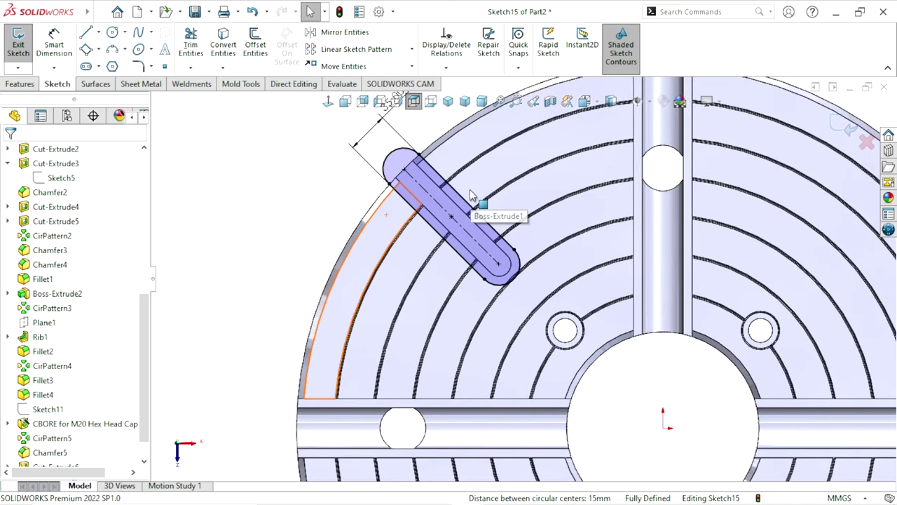
{"action": "left_click", "coordinate": [21, 84]}
{"action": "left_click", "coordinate": [189, 59]}
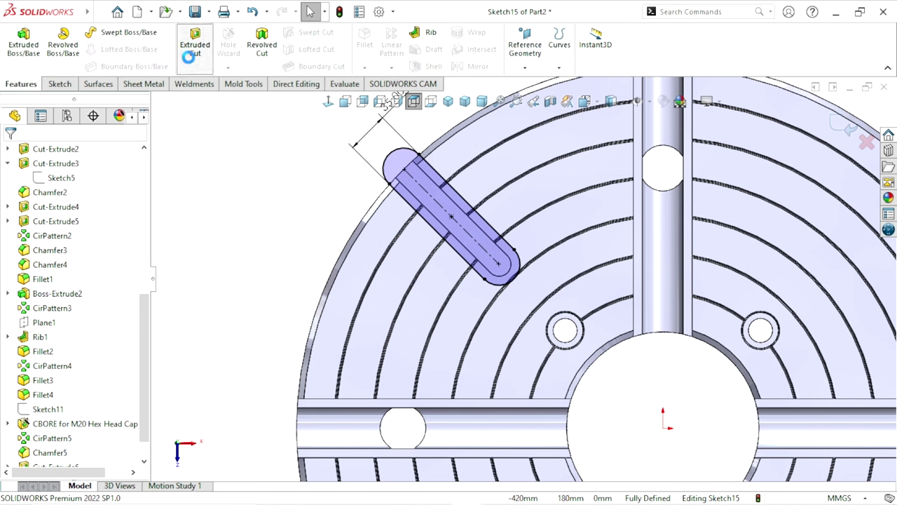
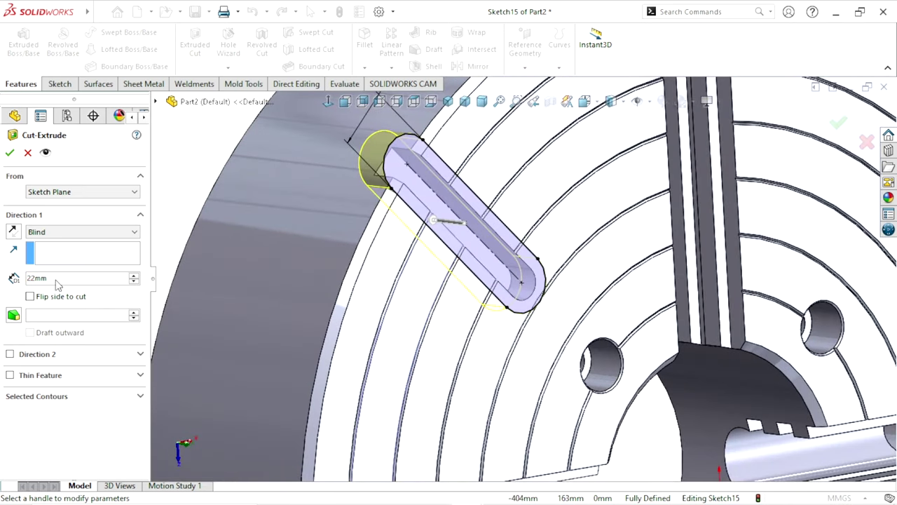
Set the slot cut's Direction 1 to Up To Surface, ending at the chosen face.
{"action": "left_click", "coordinate": [71, 279]}
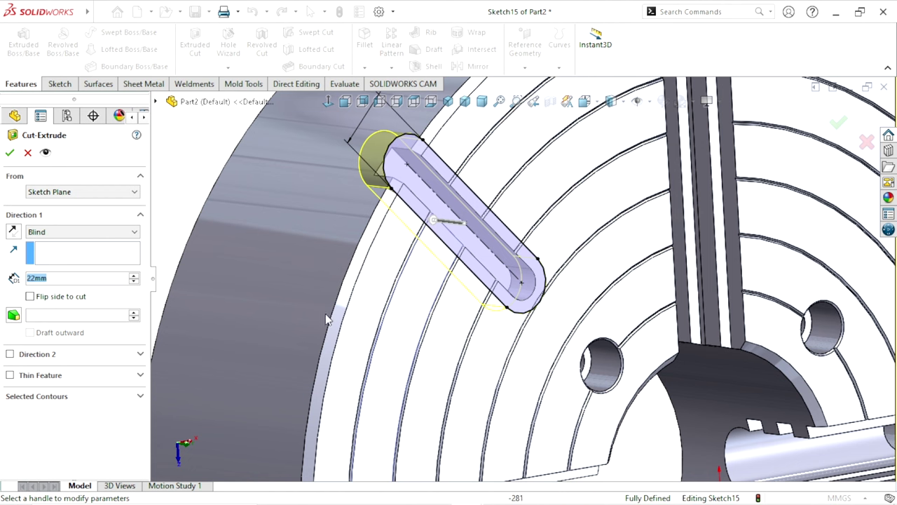
{"action": "middle_click_drag", "start_coordinate": [326, 319], "coordinate": [436, 319]}
{"action": "scroll", "coordinate": [472, 268], "scroll_direction": "down", "scroll_amount": 1}
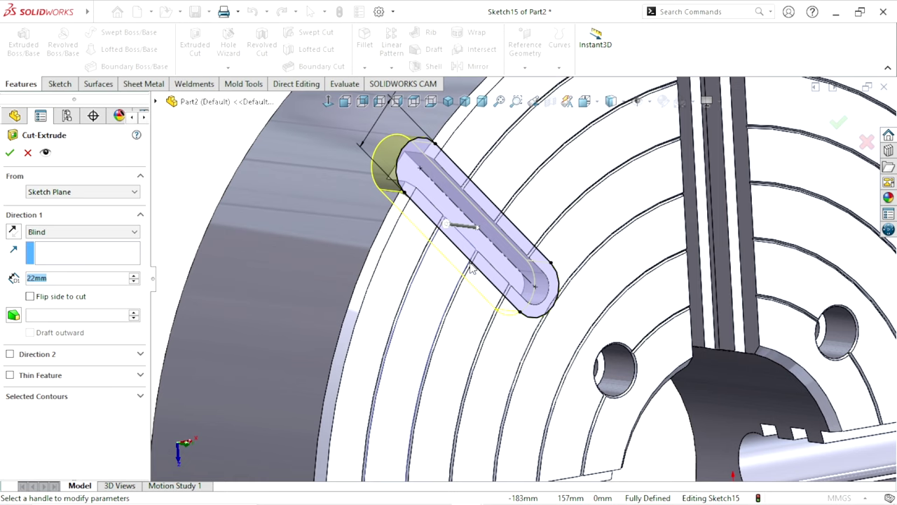
{"action": "scroll", "coordinate": [448, 197], "scroll_direction": "down", "scroll_amount": 2}
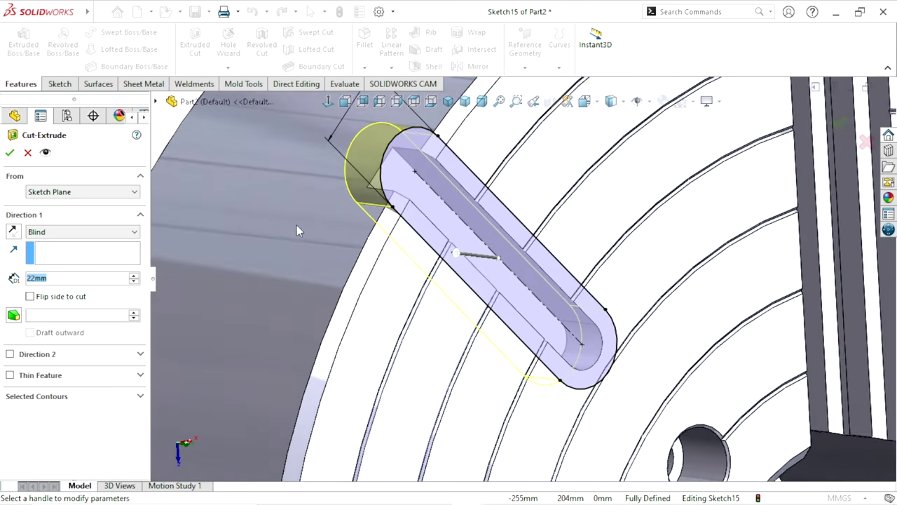
{"action": "left_click", "coordinate": [56, 232]}
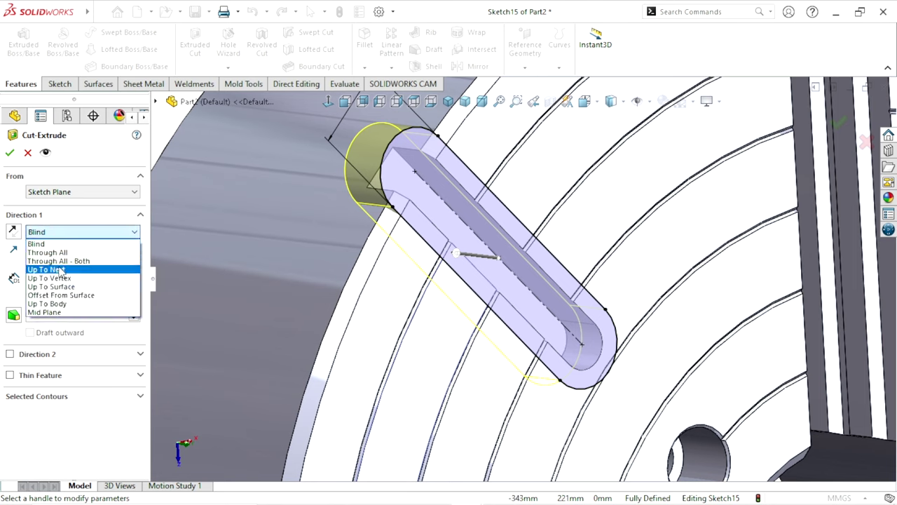
{"action": "left_click", "coordinate": [70, 287]}
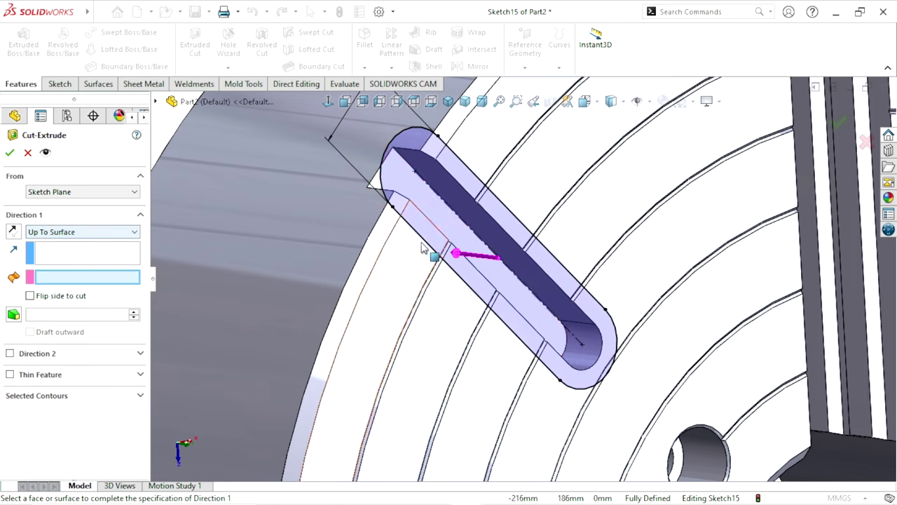
{"action": "scroll", "coordinate": [417, 189], "scroll_direction": "down", "scroll_amount": 3}
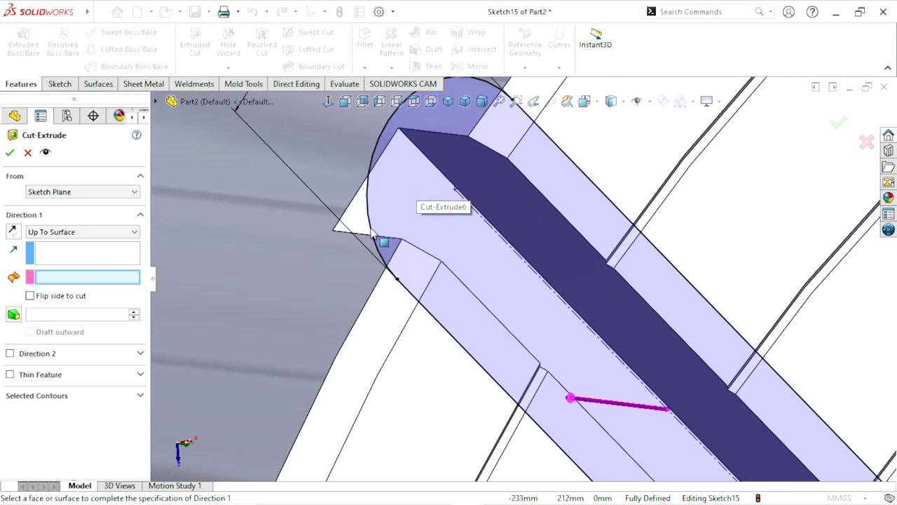
{"action": "left_click", "coordinate": [362, 228]}
{"action": "scroll", "coordinate": [364, 227], "scroll_direction": "up", "scroll_amount": 2}
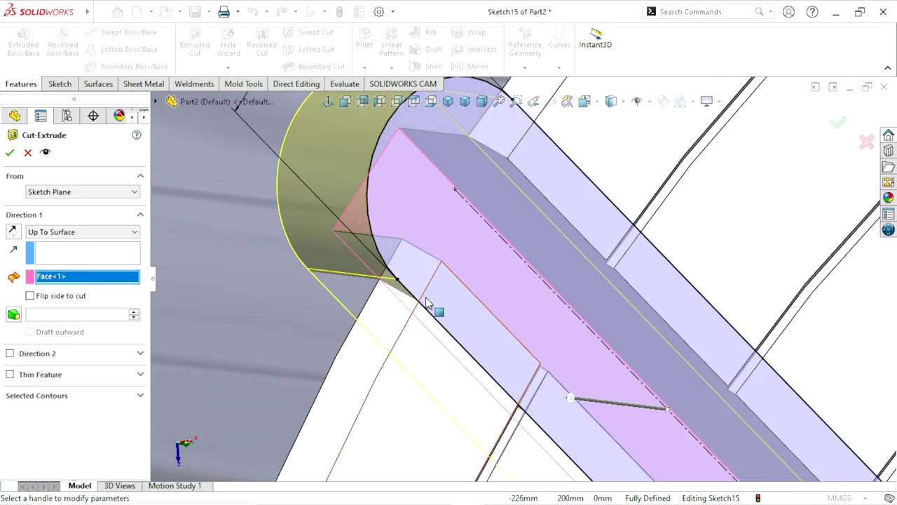
{"action": "scroll", "coordinate": [480, 277], "scroll_direction": "up", "scroll_amount": 2}
Start the cut from a reversed 10mm offset and create the slot.
{"action": "left_click", "coordinate": [80, 192]}
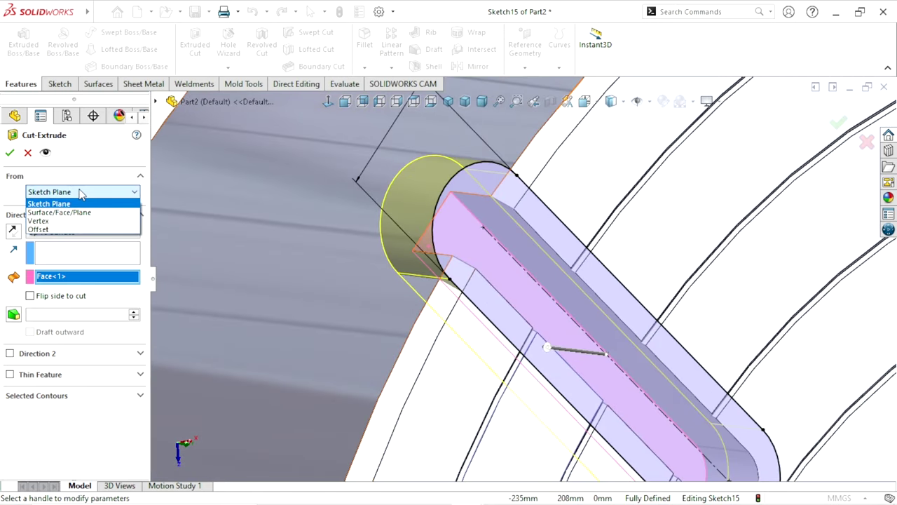
{"action": "left_click", "coordinate": [55, 230]}
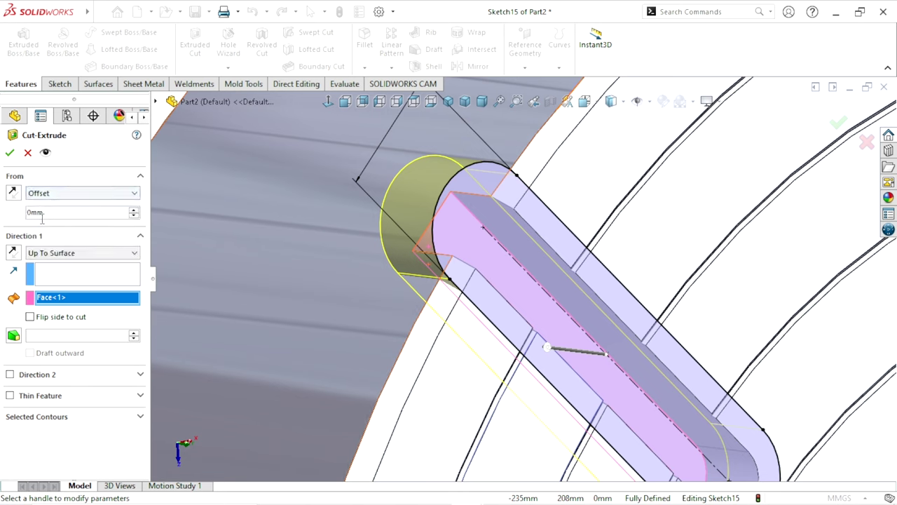
{"action": "left_click", "coordinate": [78, 216]}
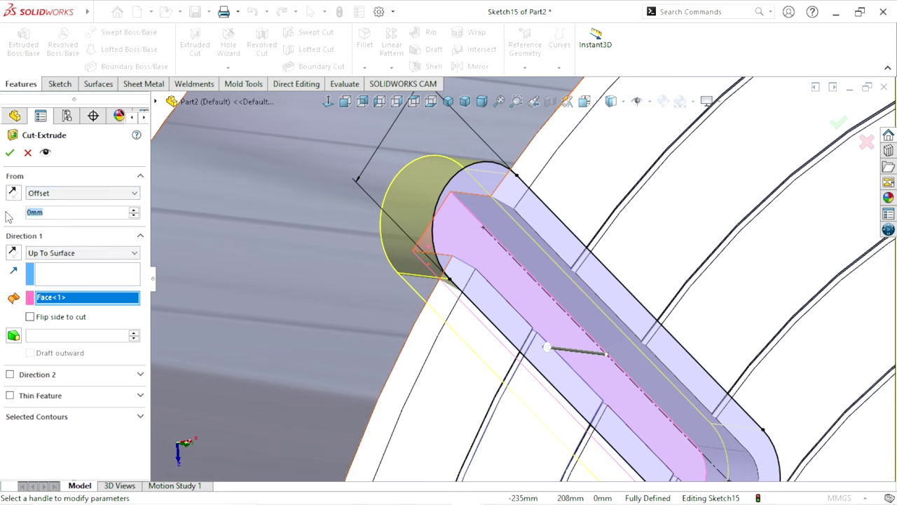
{"action": "type", "text": "10"}
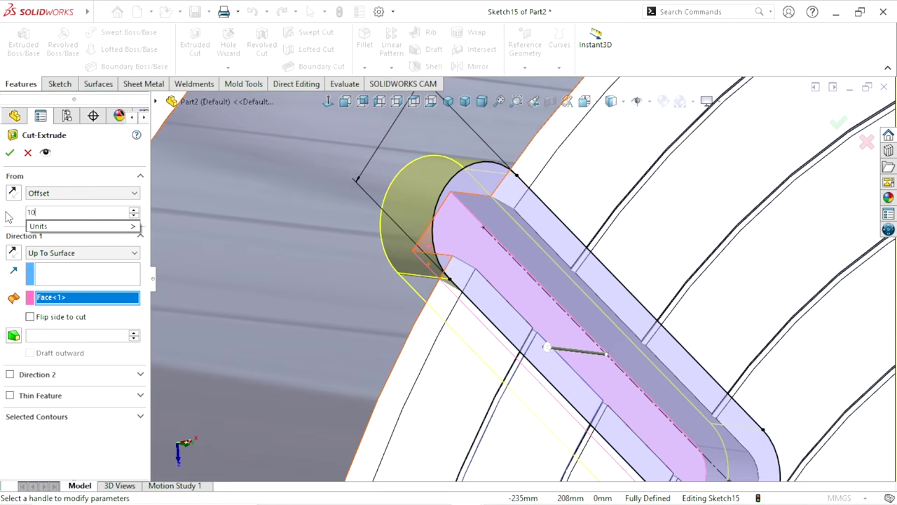
{"action": "scroll", "coordinate": [226, 309], "scroll_direction": "up", "scroll_amount": 3}
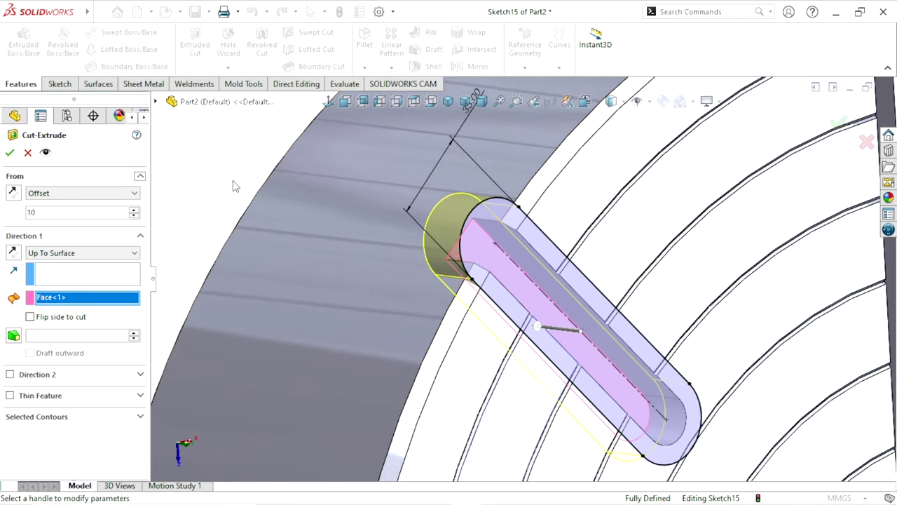
{"action": "key", "text": "Return"}
{"action": "mouse_move", "coordinate": [401, 276]}
{"action": "middle_mouse_down"}
{"action": "mouse_move", "coordinate": [412, 273]}
{"action": "mouse_move", "coordinate": [437, 321]}
{"action": "mouse_move", "coordinate": [421, 320]}
{"action": "middle_mouse_up"}
{"action": "left_click", "coordinate": [15, 194]}
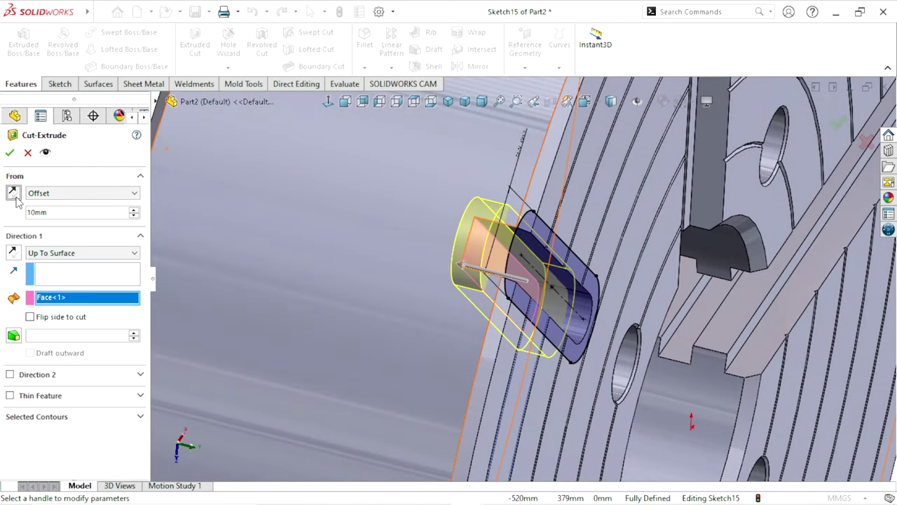
{"action": "left_click", "coordinate": [10, 154]}
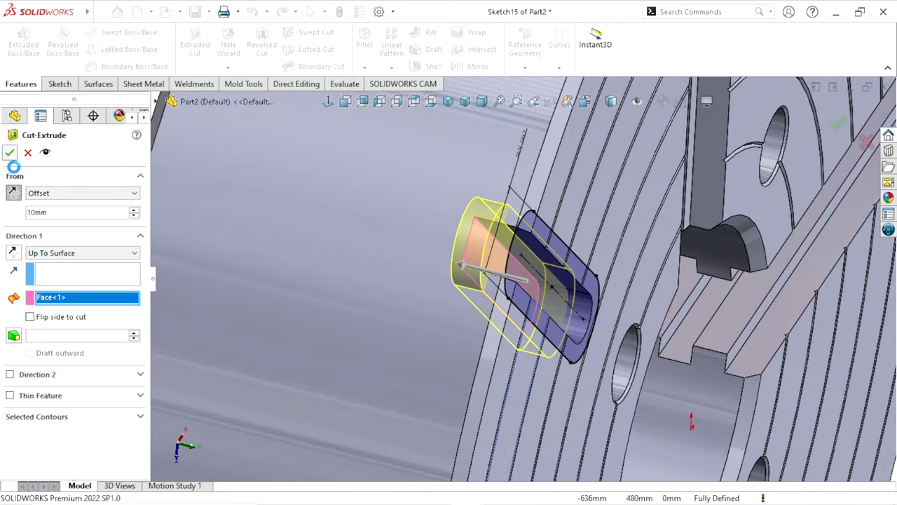
{"action": "mouse_move", "coordinate": [380, 313]}
{"action": "middle_mouse_down"}
{"action": "mouse_move", "coordinate": [480, 302]}
{"action": "mouse_move", "coordinate": [470, 286]}
{"action": "middle_mouse_up"}
{"action": "scroll", "coordinate": [528, 363], "scroll_direction": "up", "scroll_amount": 5}
{"action": "scroll", "coordinate": [528, 362], "scroll_direction": "down", "scroll_amount": 1}
{"action": "scroll", "coordinate": [491, 347], "scroll_direction": "down", "scroll_amount": 1}
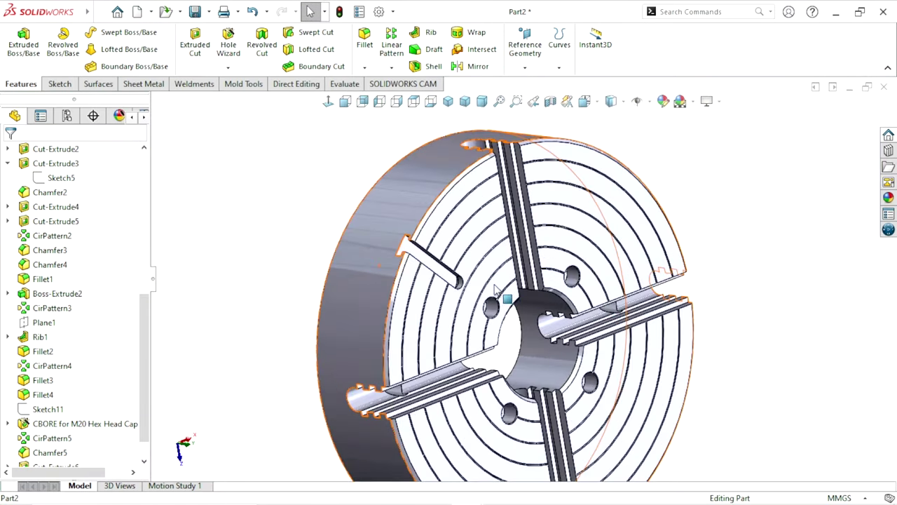
{"action": "scroll", "coordinate": [442, 329], "scroll_direction": "down", "scroll_amount": 1}
{"action": "scroll", "coordinate": [400, 314], "scroll_direction": "down", "scroll_amount": 1}
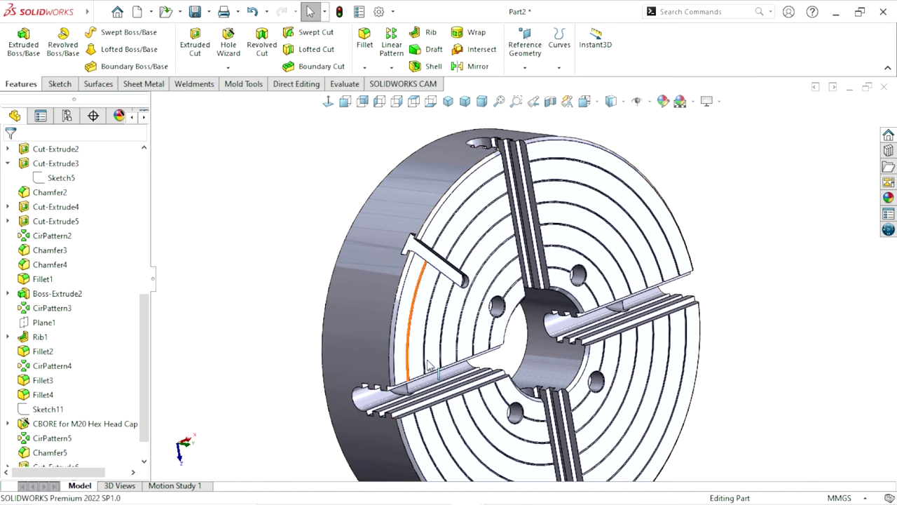
{"action": "scroll", "coordinate": [456, 147], "scroll_direction": "up", "scroll_amount": 2}
{"action": "scroll", "coordinate": [610, 354], "scroll_direction": "down", "scroll_amount": 1}
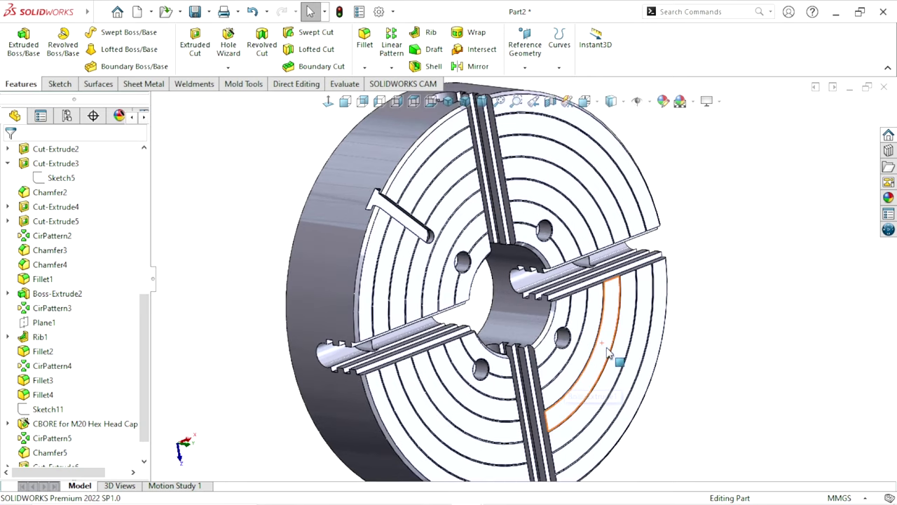
{"action": "scroll", "coordinate": [607, 350], "scroll_direction": "down", "scroll_amount": 1}
Sketch on the front face a vertical centerline to the origin plus an angled centerline.
{"action": "left_click", "coordinate": [394, 168]}
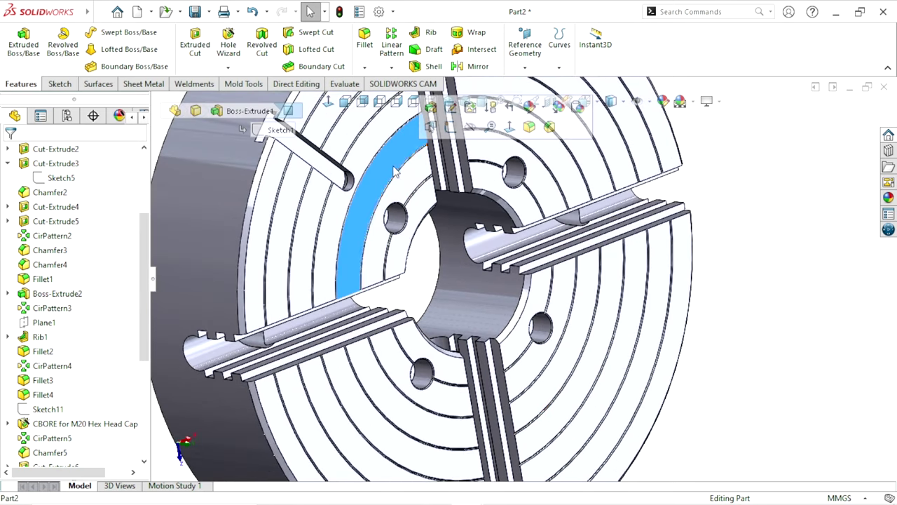
{"action": "left_click", "coordinate": [530, 127]}
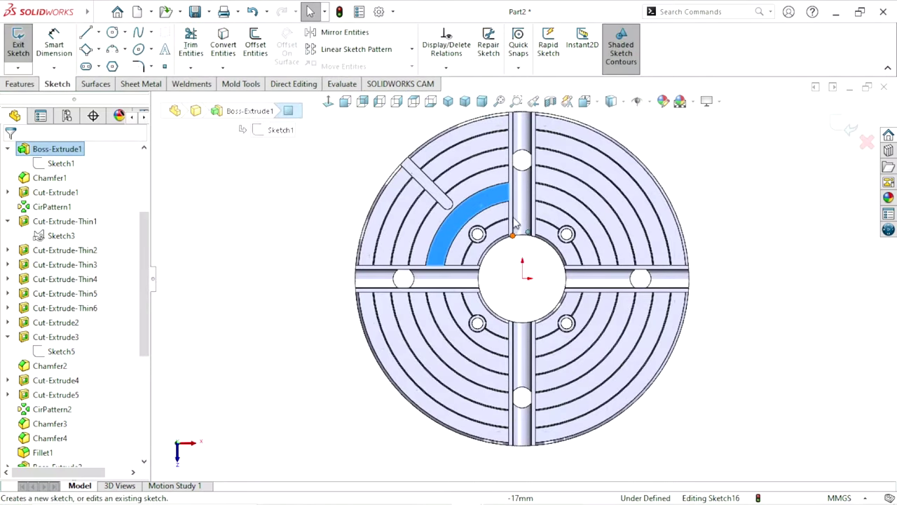
{"action": "scroll", "coordinate": [572, 237], "scroll_direction": "down", "scroll_amount": 1}
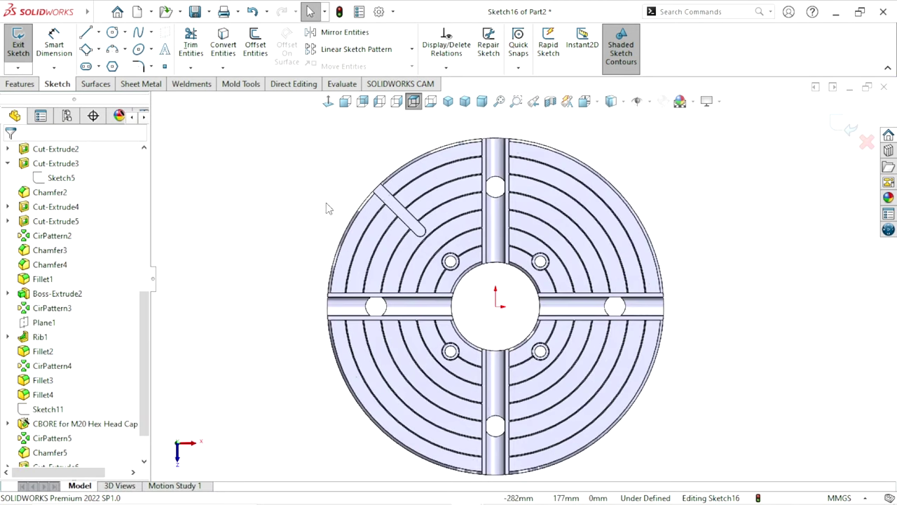
{"action": "left_click", "coordinate": [99, 33]}
{"action": "left_click", "coordinate": [107, 66]}
{"action": "left_click", "coordinate": [497, 141]}
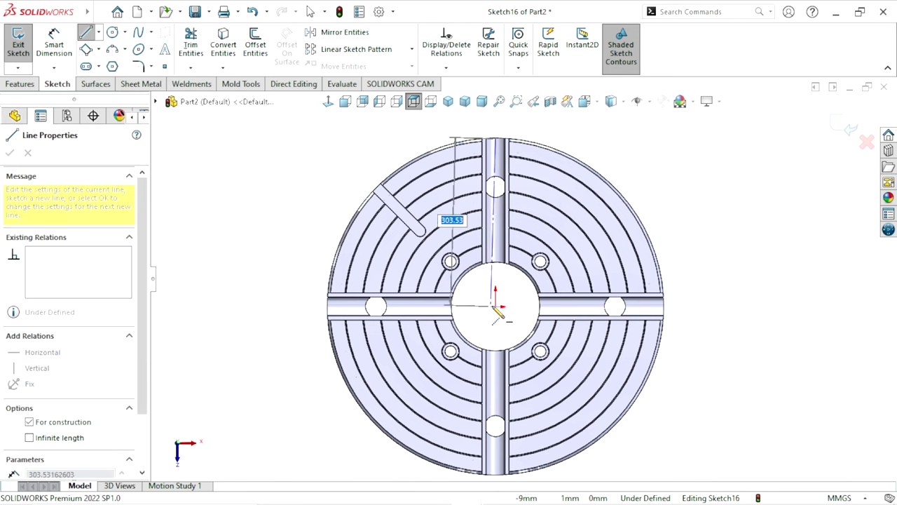
{"action": "left_click", "coordinate": [496, 307]}
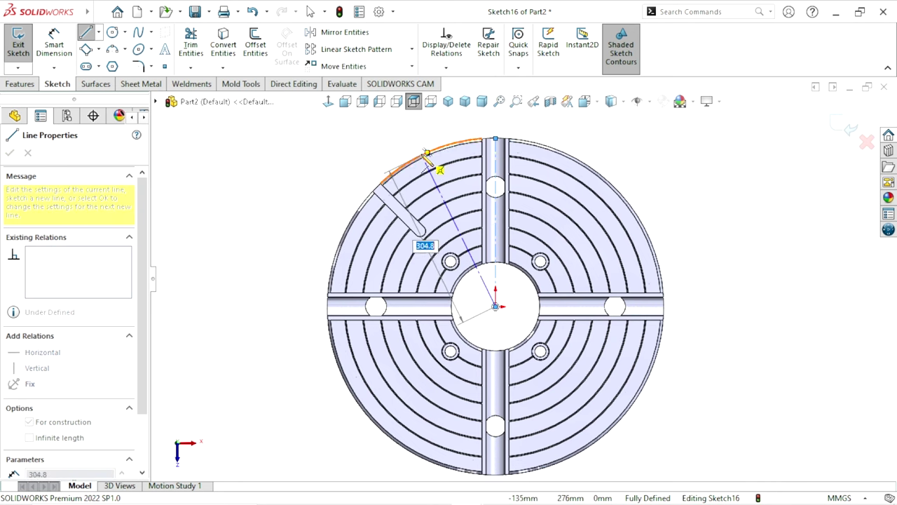
{"action": "left_click", "coordinate": [422, 154]}
{"action": "right_click", "coordinate": [349, 158]}
{"action": "left_click", "coordinate": [351, 152]}
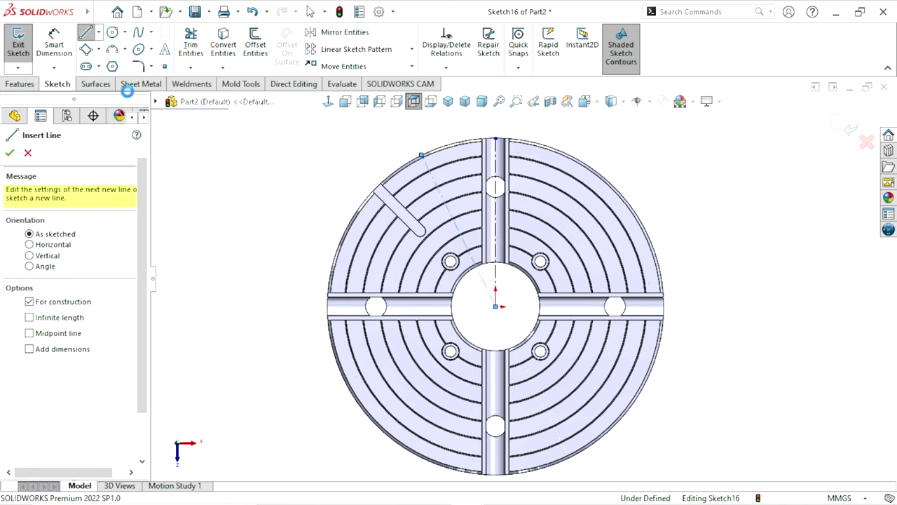
Dimension the angle between the angled and vertical centerlines as 22.5°.
{"action": "left_click", "coordinate": [42, 62]}
{"action": "scroll", "coordinate": [516, 171], "scroll_direction": "down", "scroll_amount": 2}
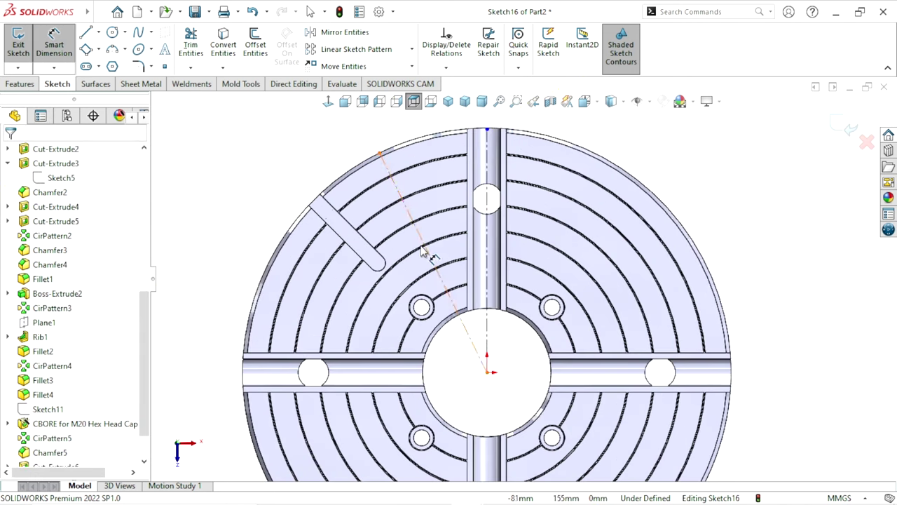
{"action": "left_click", "coordinate": [486, 237]}
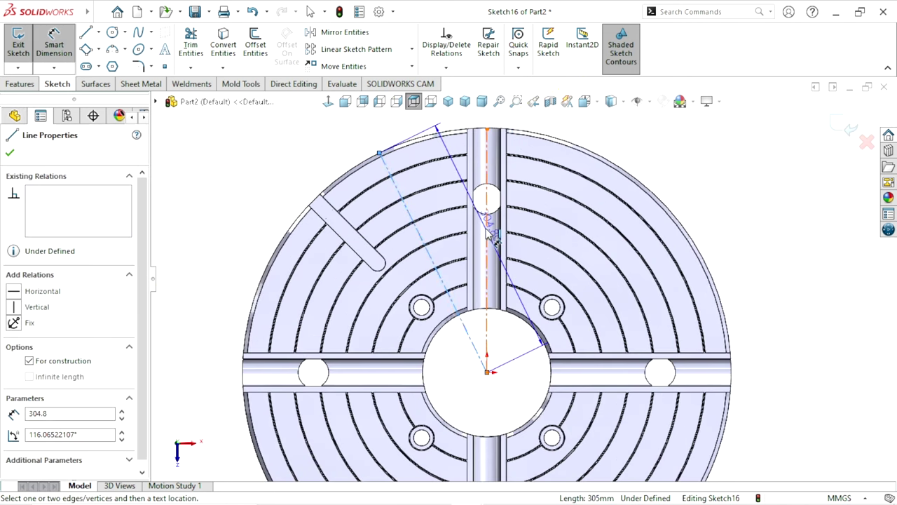
{"action": "left_click", "coordinate": [488, 231]}
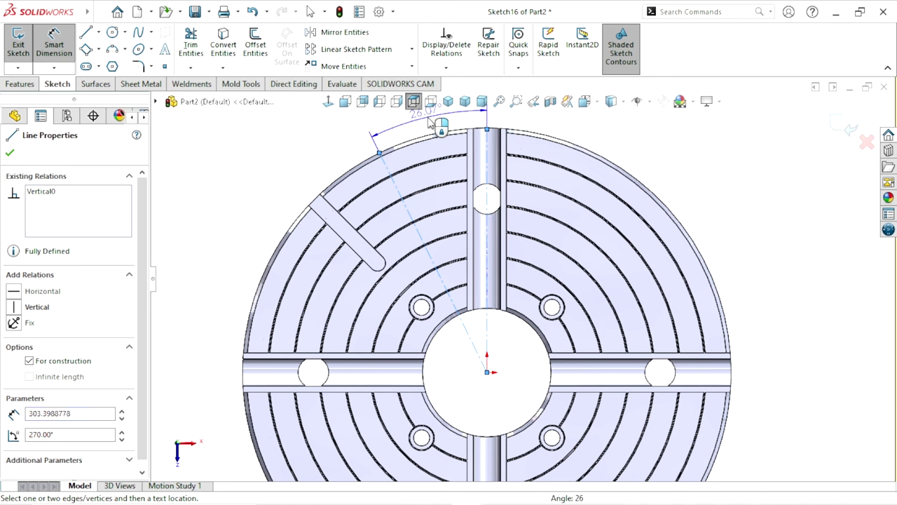
{"action": "left_click", "coordinate": [443, 153]}
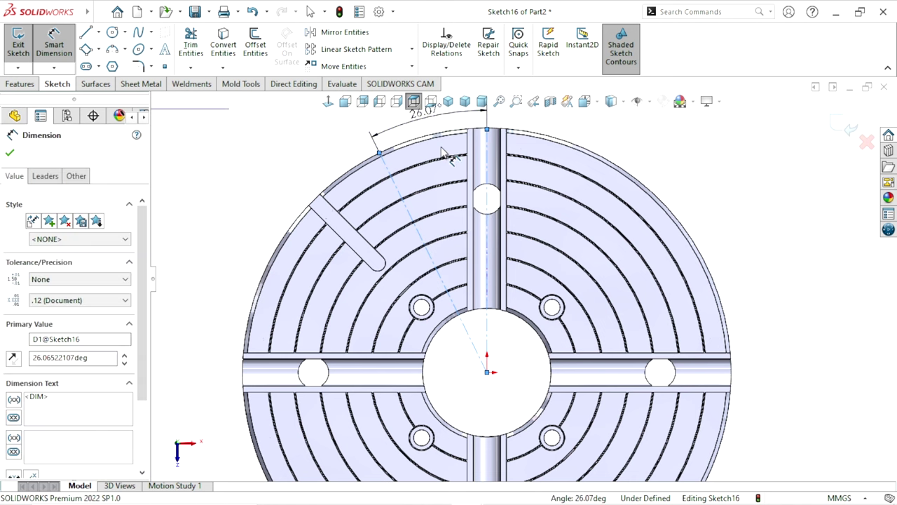
{"action": "type", "text": "22.5"}
{"action": "key", "text": "Return"}
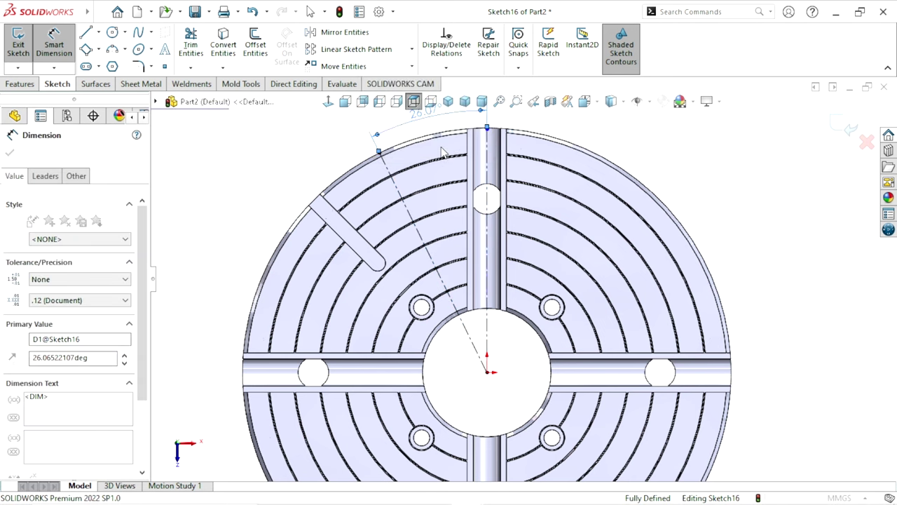
{"action": "key", "text": "Escape"}
{"action": "scroll", "coordinate": [541, 321], "scroll_direction": "up", "scroll_amount": 2}
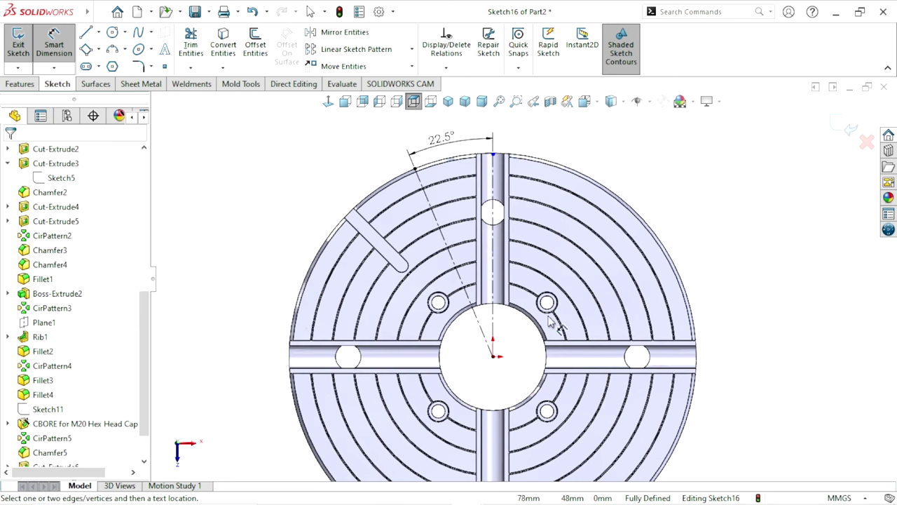
Sketch a straight slot along the angled centerline.
{"action": "left_click", "coordinate": [86, 68]}
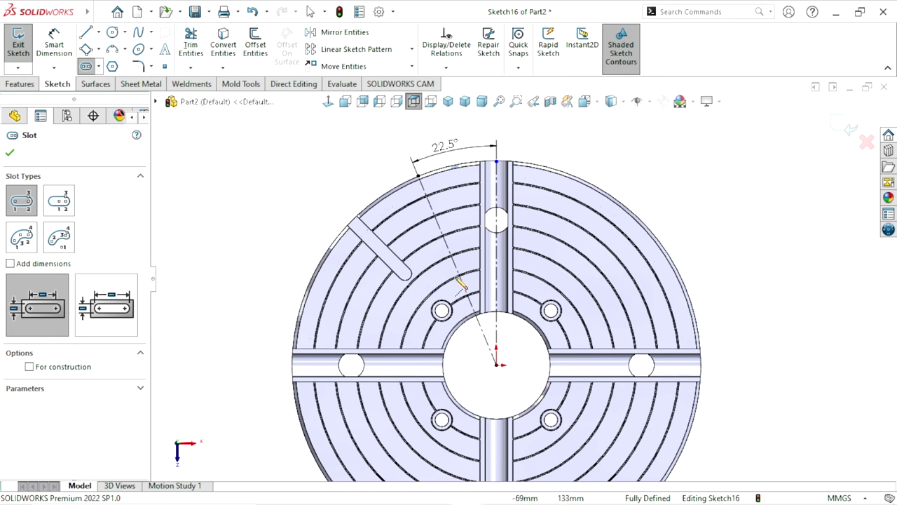
{"action": "left_click", "coordinate": [430, 205]}
{"action": "left_click", "coordinate": [452, 255]}
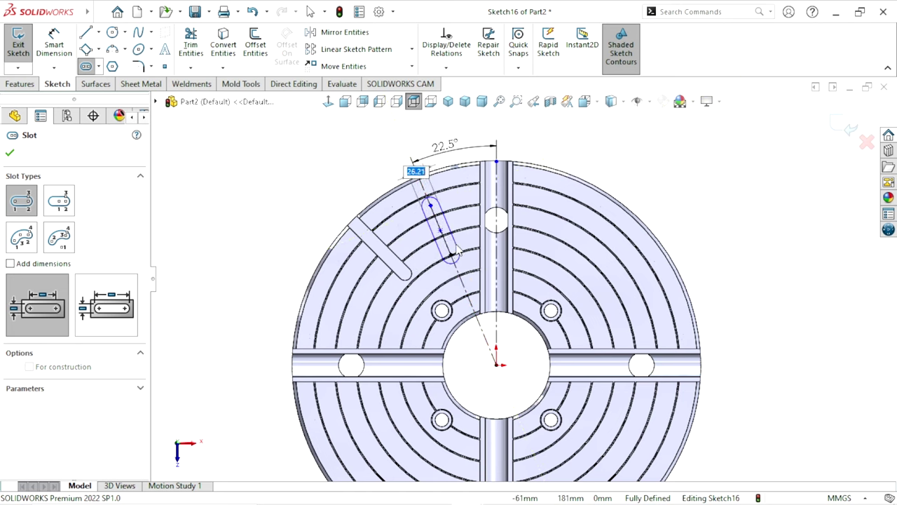
{"action": "left_click", "coordinate": [457, 254]}
{"action": "right_click", "coordinate": [317, 200]}
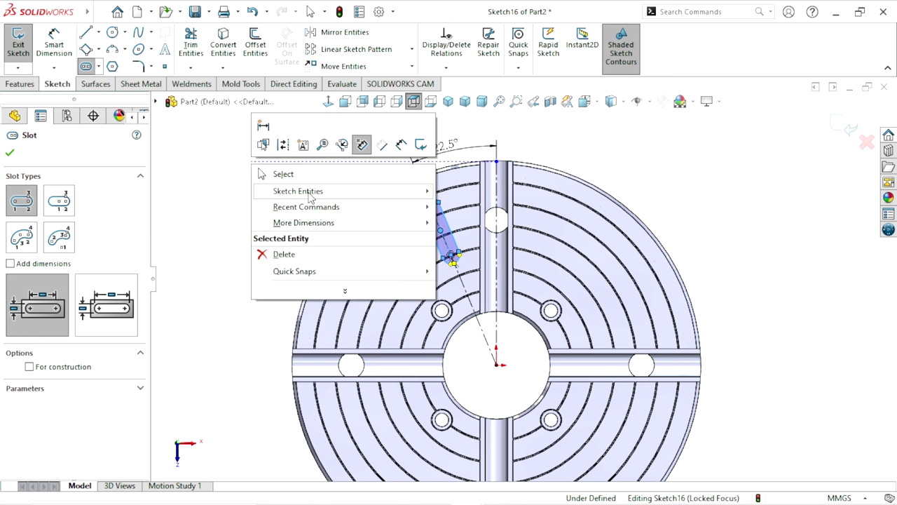
{"action": "left_click", "coordinate": [306, 180]}
Draw a centerline from the existing slot's outer end to the sketch origin.
{"action": "left_click", "coordinate": [100, 32]}
{"action": "left_click", "coordinate": [116, 64]}
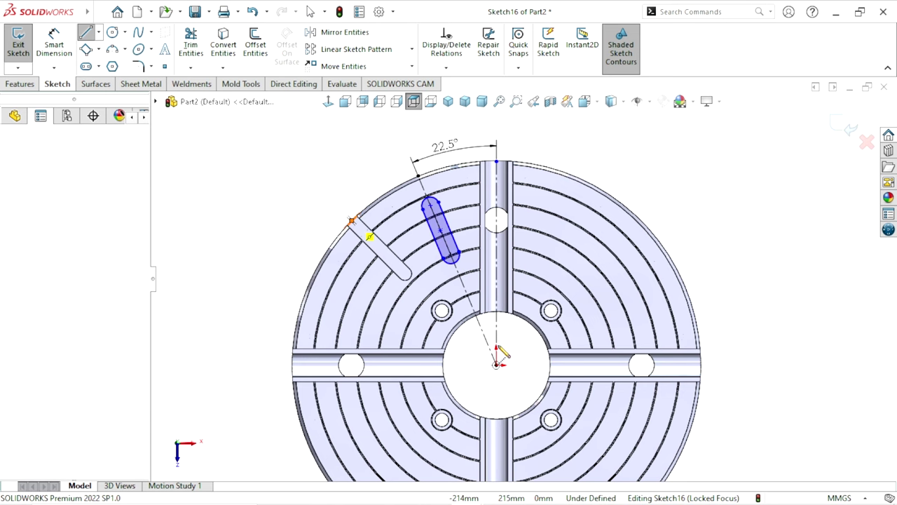
{"action": "left_click", "coordinate": [352, 222]}
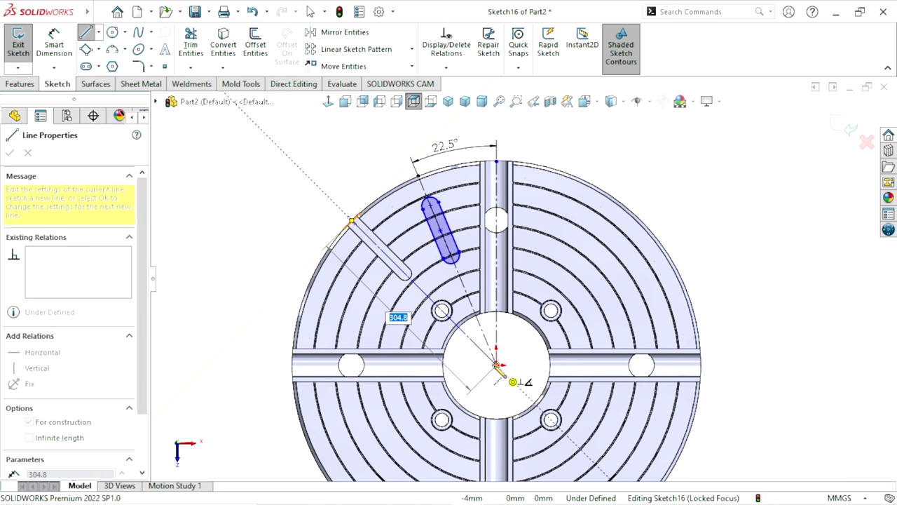
{"action": "left_click", "coordinate": [496, 364]}
{"action": "right_click", "coordinate": [236, 189]}
{"action": "left_click", "coordinate": [281, 264]}
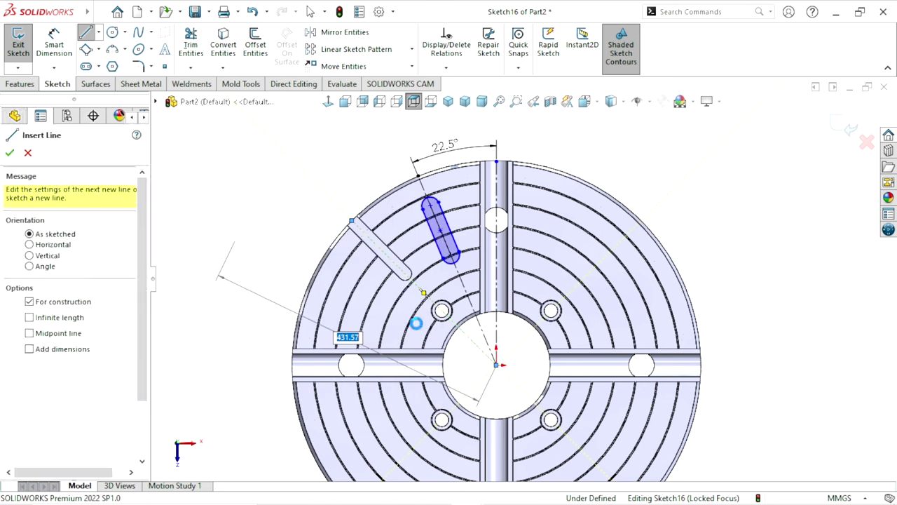
{"action": "key", "text": "Escape"}
{"action": "scroll", "coordinate": [417, 322], "scroll_direction": "down", "scroll_amount": 3}
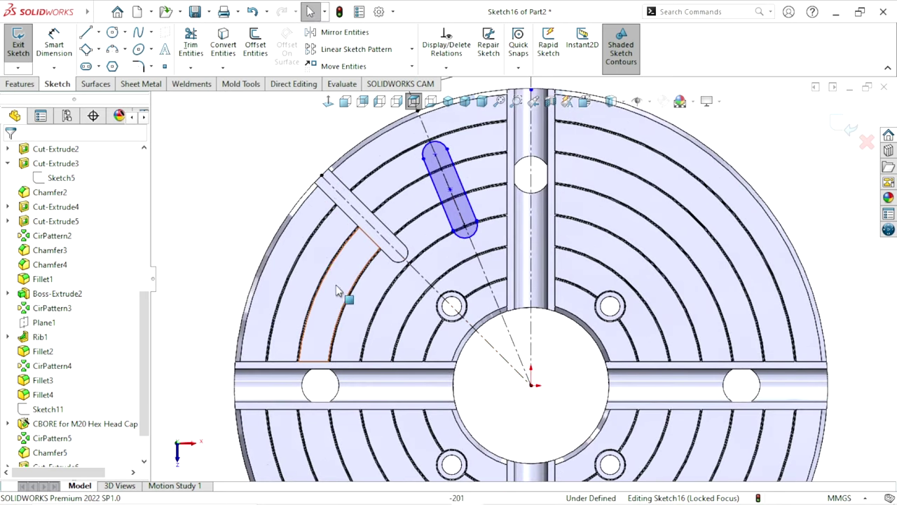
{"action": "scroll", "coordinate": [579, 371], "scroll_direction": "up", "scroll_amount": 3}
{"action": "scroll", "coordinate": [481, 218], "scroll_direction": "down", "scroll_amount": 1}
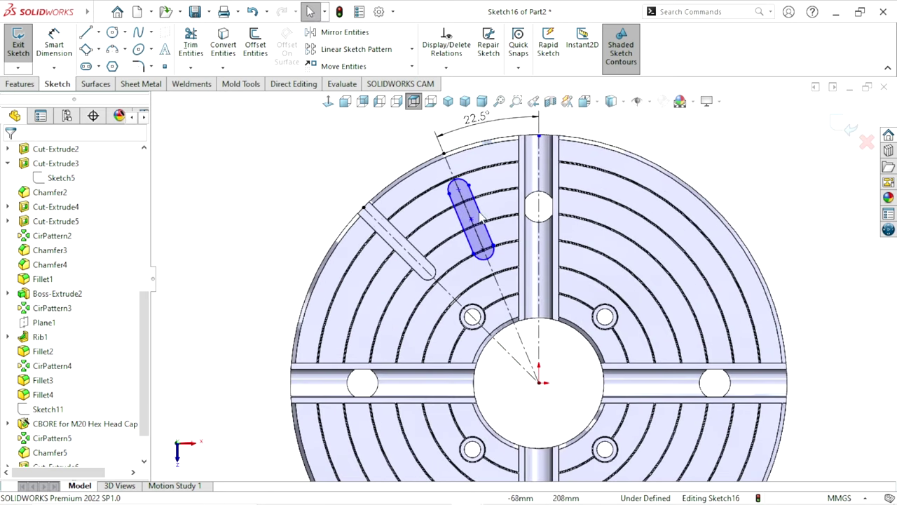
Dimension the new slot's width at 20 mm.
{"action": "left_click", "coordinate": [70, 50]}
{"action": "scroll", "coordinate": [449, 210], "scroll_direction": "down", "scroll_amount": 2}
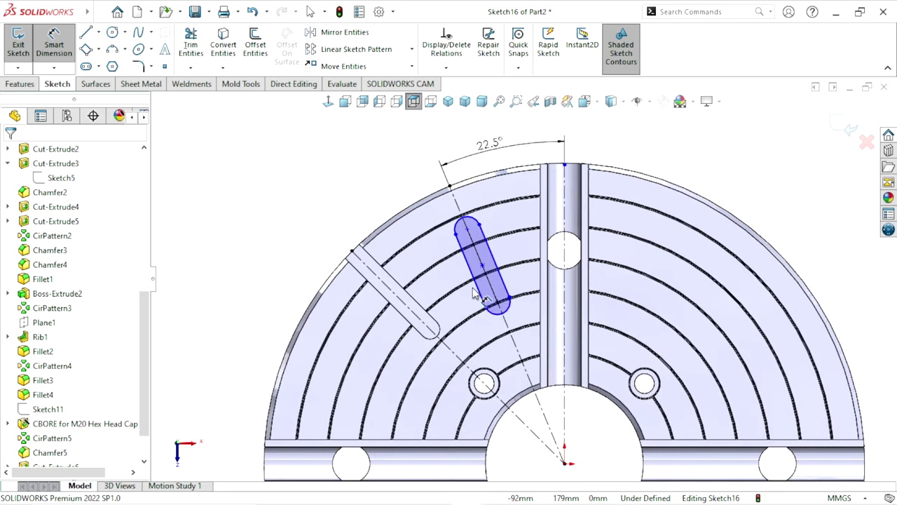
{"action": "left_click", "coordinate": [483, 278]}
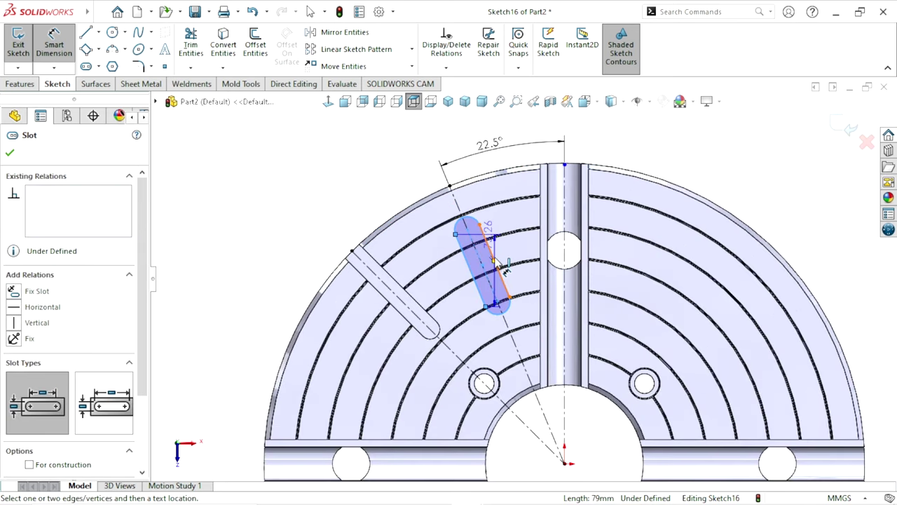
{"action": "left_click", "coordinate": [389, 169]}
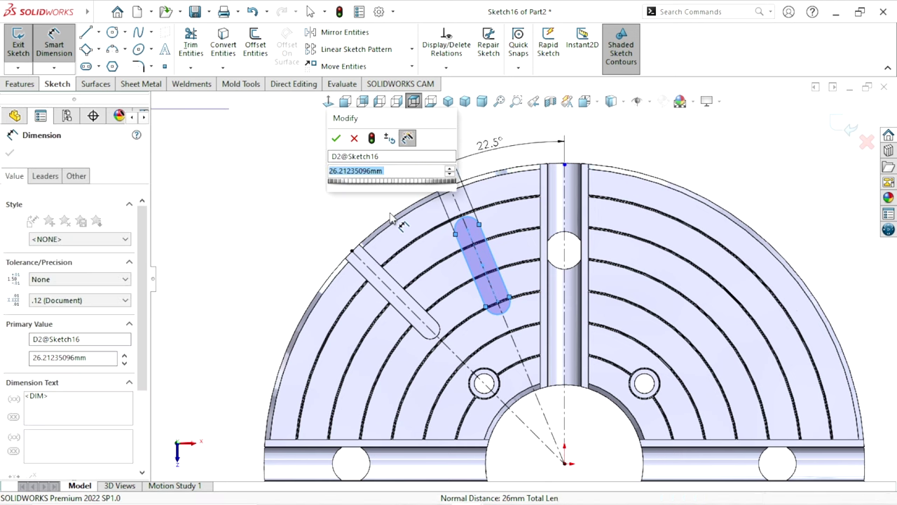
{"action": "key", "text": "Escape"}
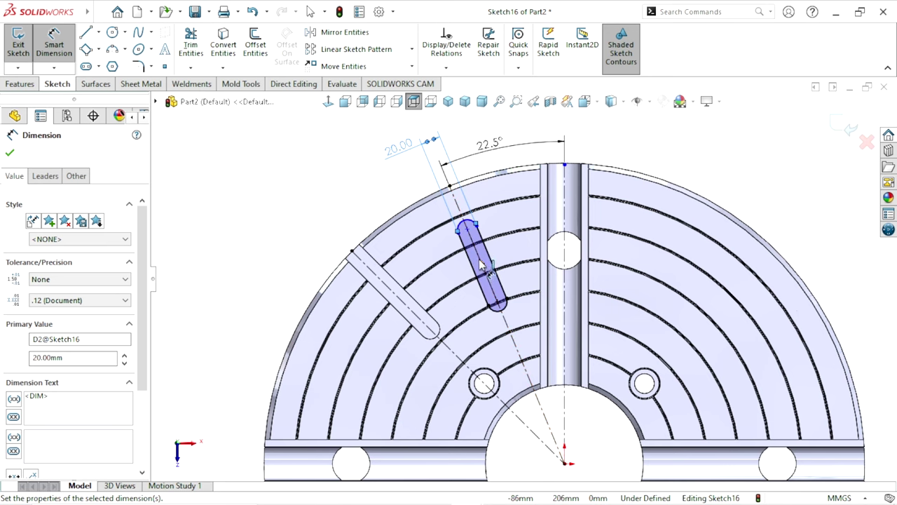
Add a 73.26 vertical position dimension to the slot, then delete it.
{"action": "scroll", "coordinate": [481, 265], "scroll_direction": "down", "scroll_amount": 2}
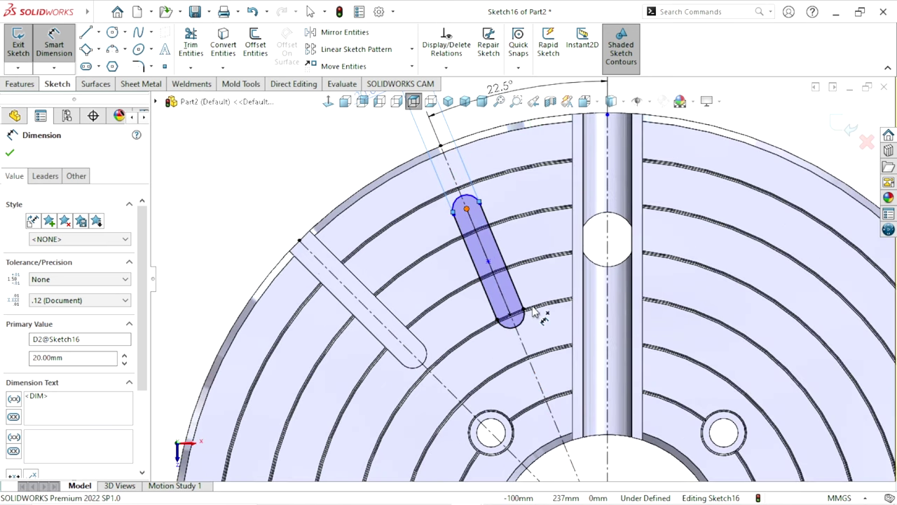
{"action": "left_click", "coordinate": [516, 319]}
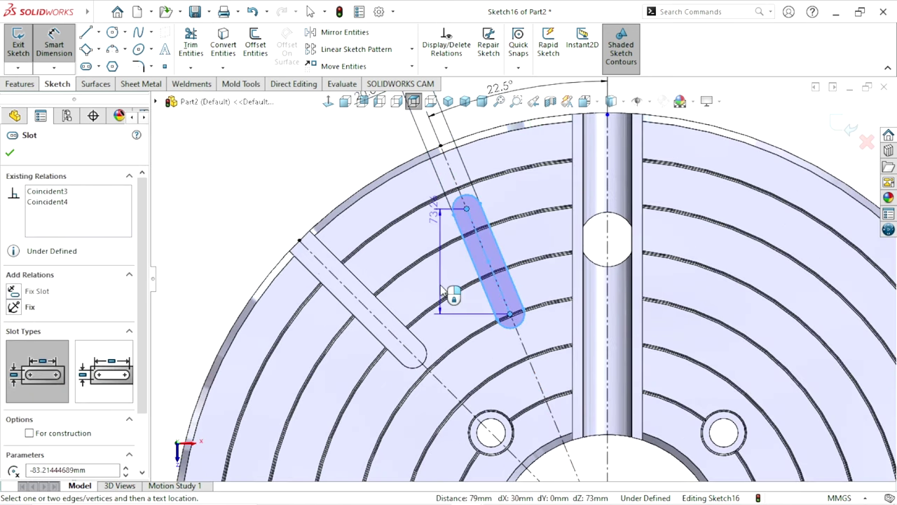
{"action": "left_click", "coordinate": [453, 294]}
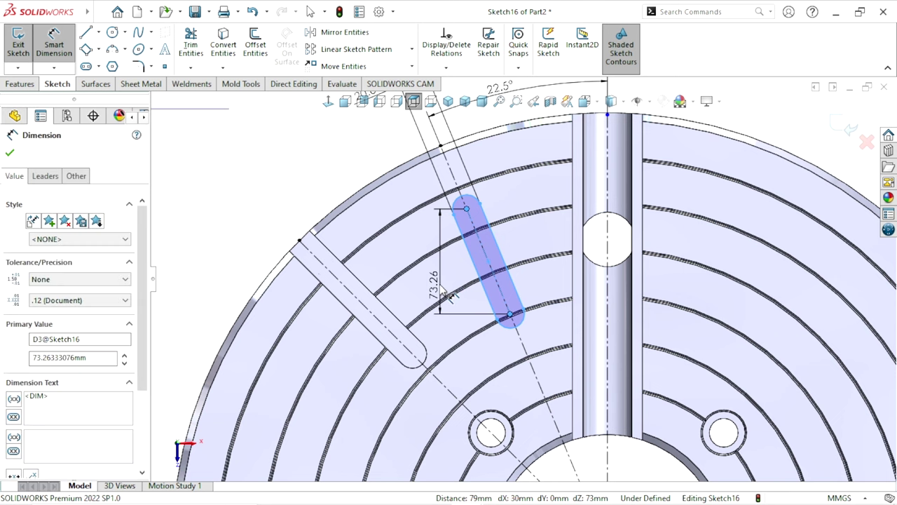
{"action": "key", "text": "Return"}
{"action": "key", "text": "Escape"}
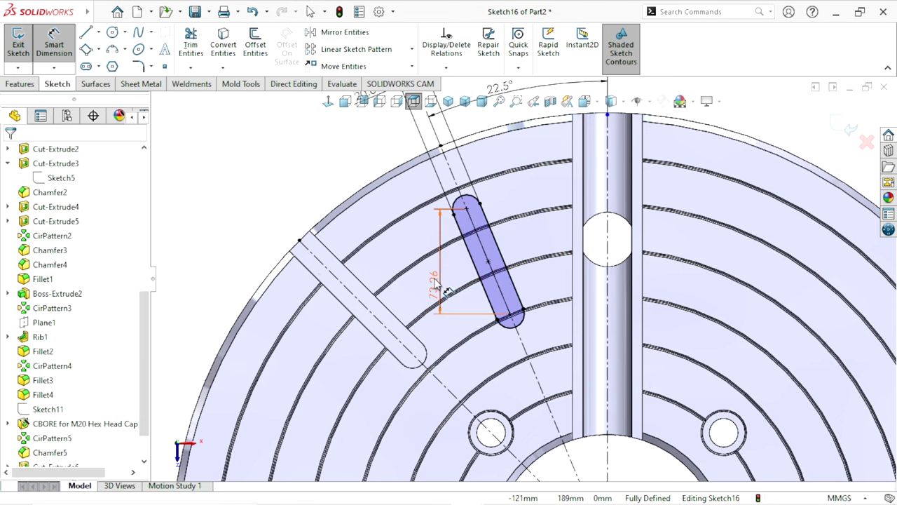
{"action": "key", "text": "Escape"}
{"action": "left_click", "coordinate": [434, 284]}
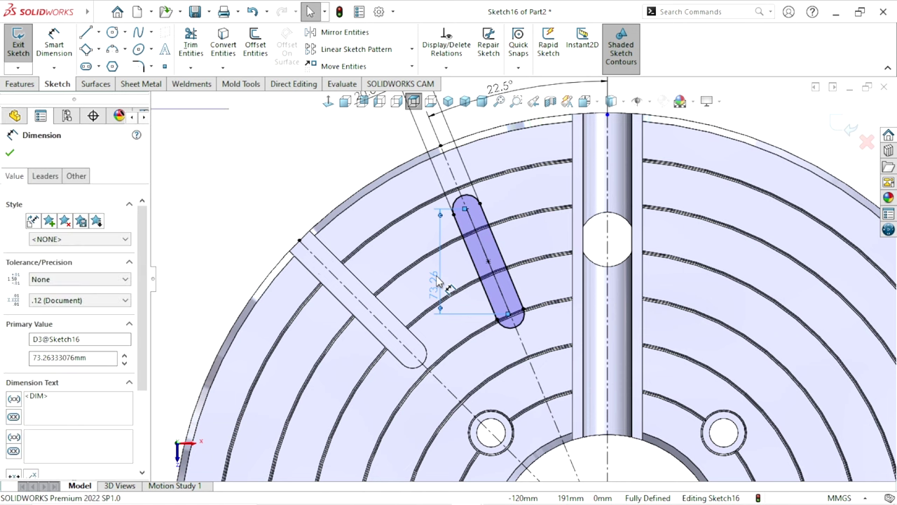
{"action": "key", "text": "Delete"}
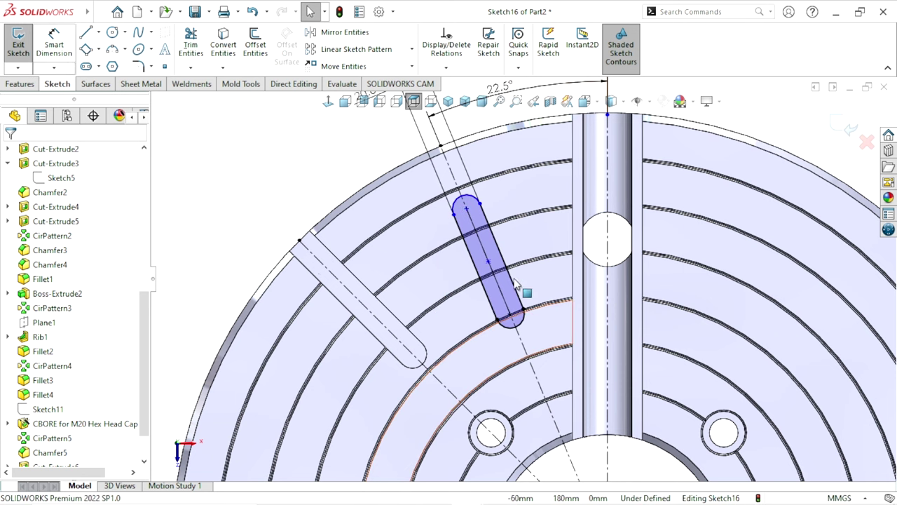
Snap the slot's lower end onto the centerline and dimension the slot distance 75 mm.
{"action": "left_click", "coordinate": [509, 317]}
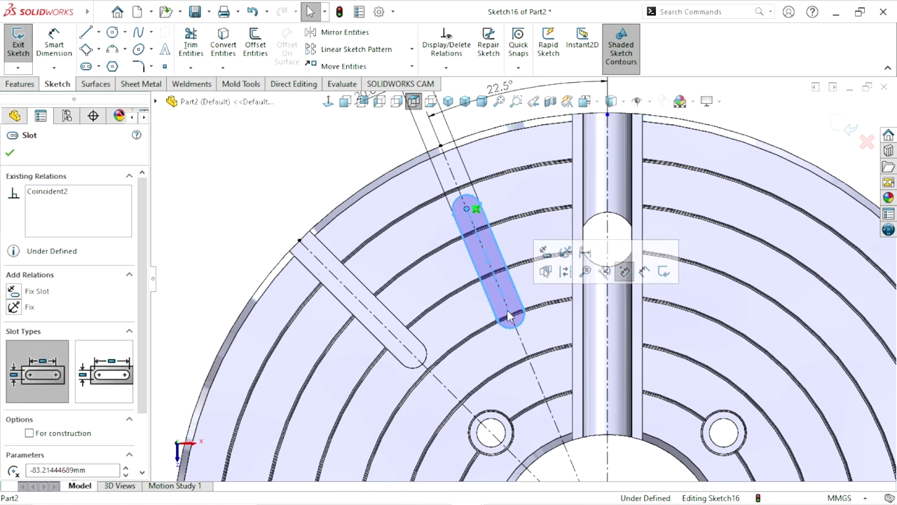
{"action": "left_click_drag", "start_coordinate": [510, 317], "coordinate": [510, 320]}
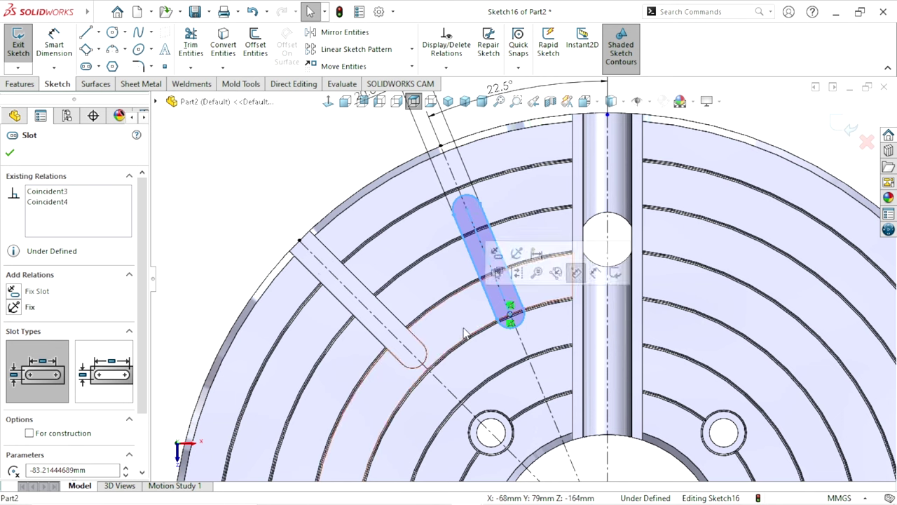
{"action": "left_click", "coordinate": [39, 55]}
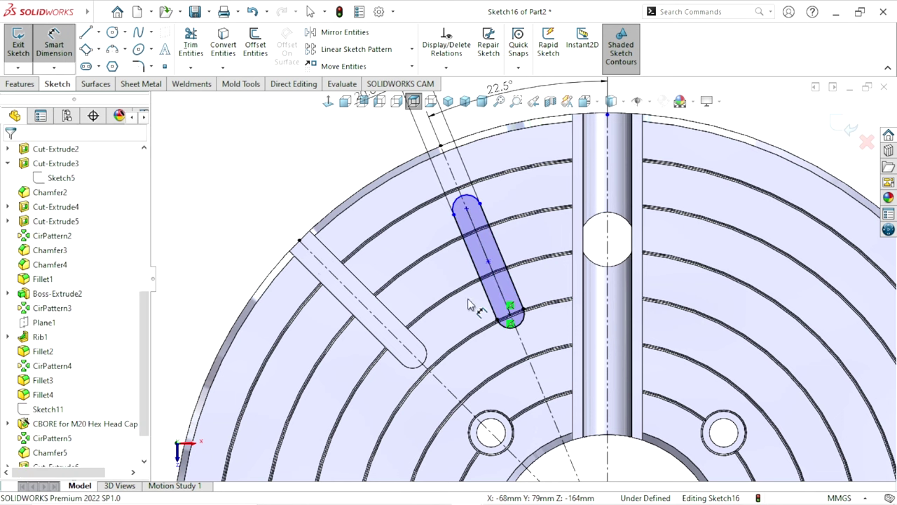
{"action": "left_click", "coordinate": [511, 322]}
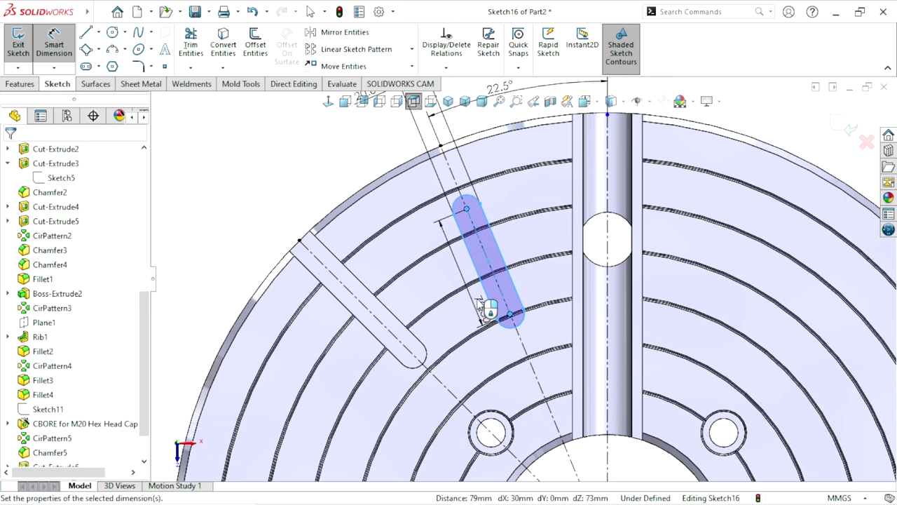
{"action": "left_click", "coordinate": [479, 302]}
{"action": "key", "text": "Return"}
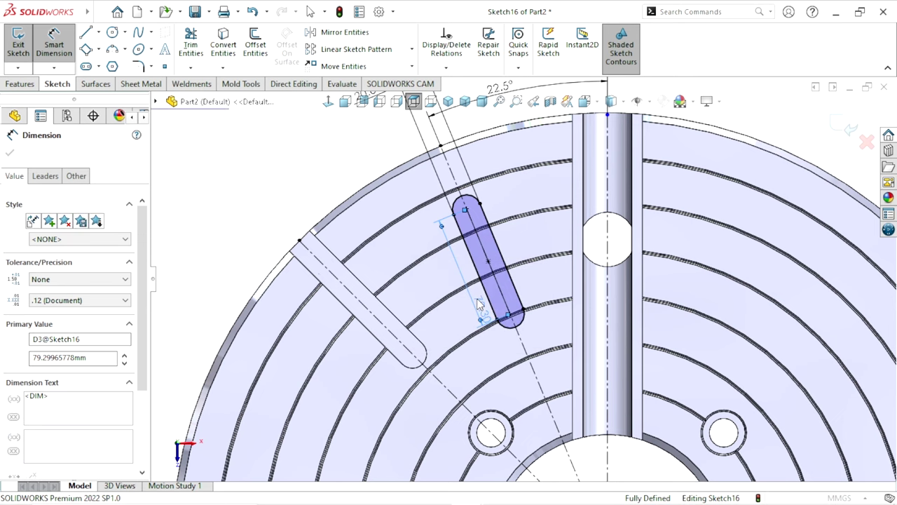
{"action": "type", "text": "75"}
{"action": "key", "text": "Return"}
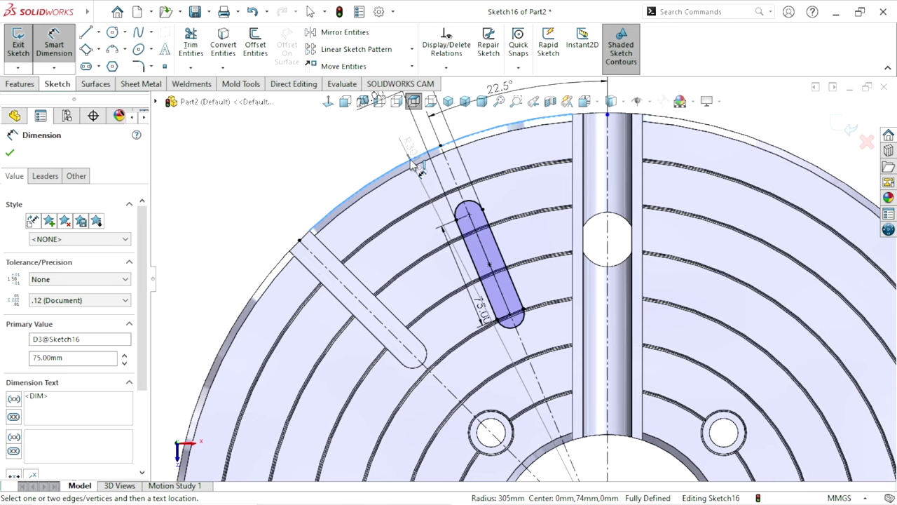
{"action": "left_click", "coordinate": [466, 210]}
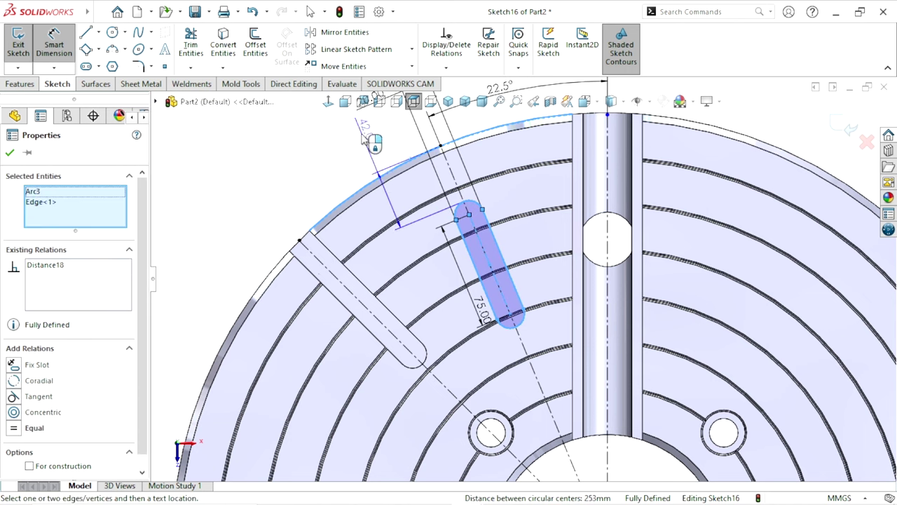
{"action": "left_click", "coordinate": [363, 138]}
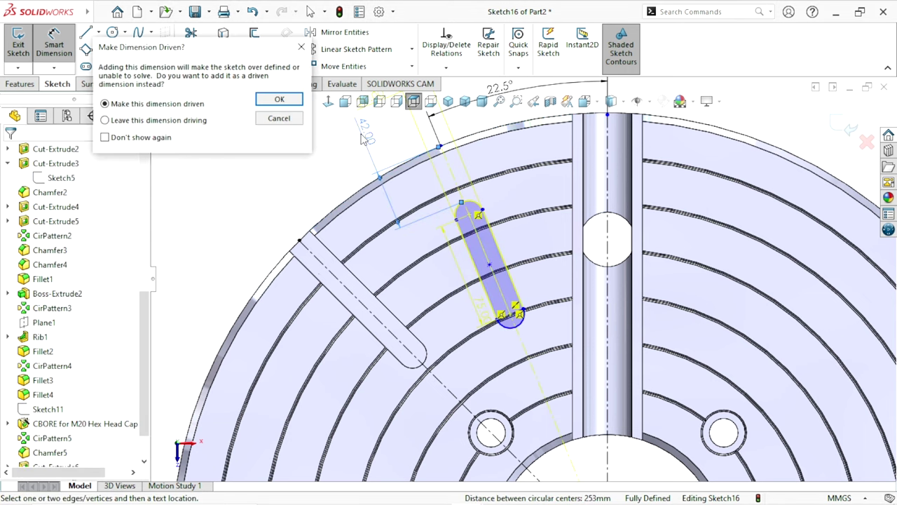
{"action": "left_click", "coordinate": [279, 118]}
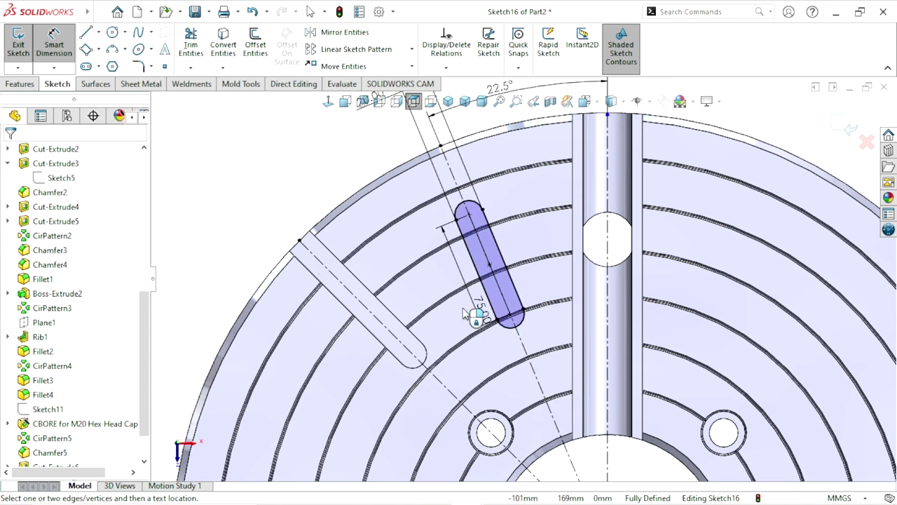
{"action": "scroll", "coordinate": [490, 254], "scroll_direction": "up", "scroll_amount": 1}
{"action": "scroll", "coordinate": [490, 254], "scroll_direction": "down", "scroll_amount": 1}
{"action": "key", "text": "Escape"}
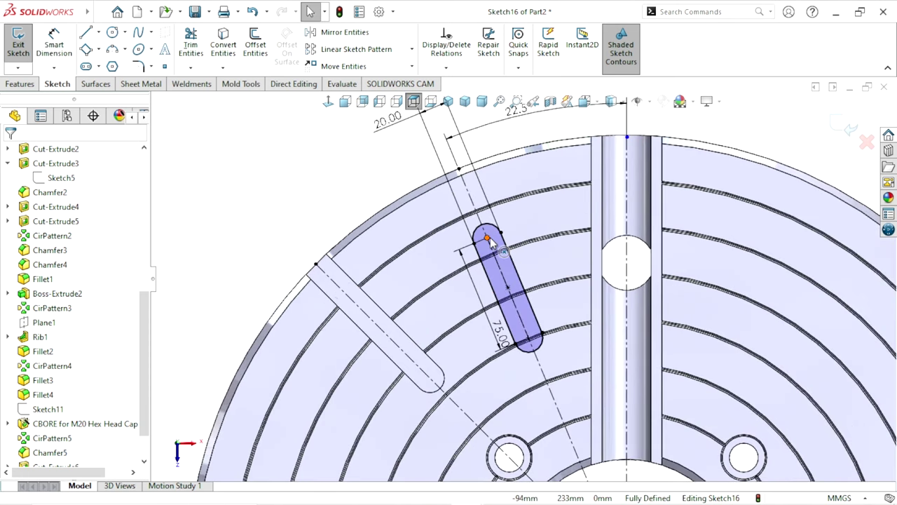
{"action": "left_click", "coordinate": [492, 241]}
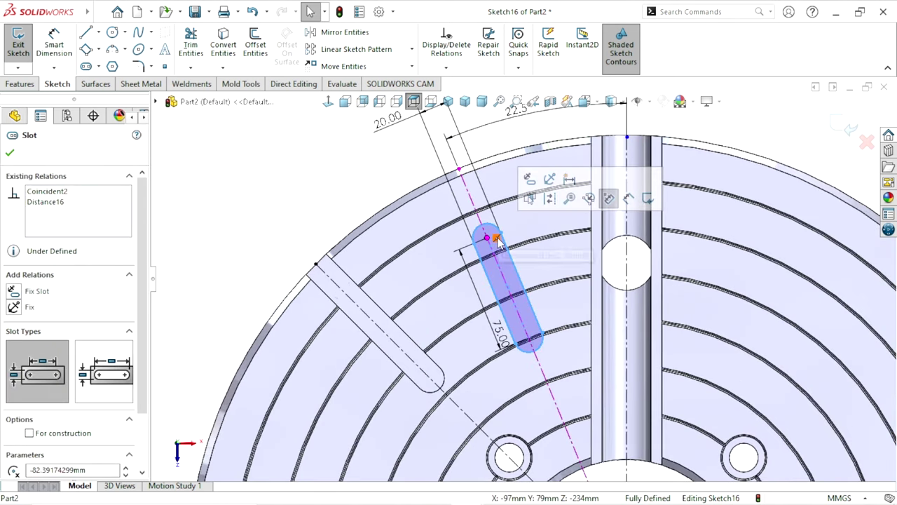
{"action": "key", "text": "Escape"}
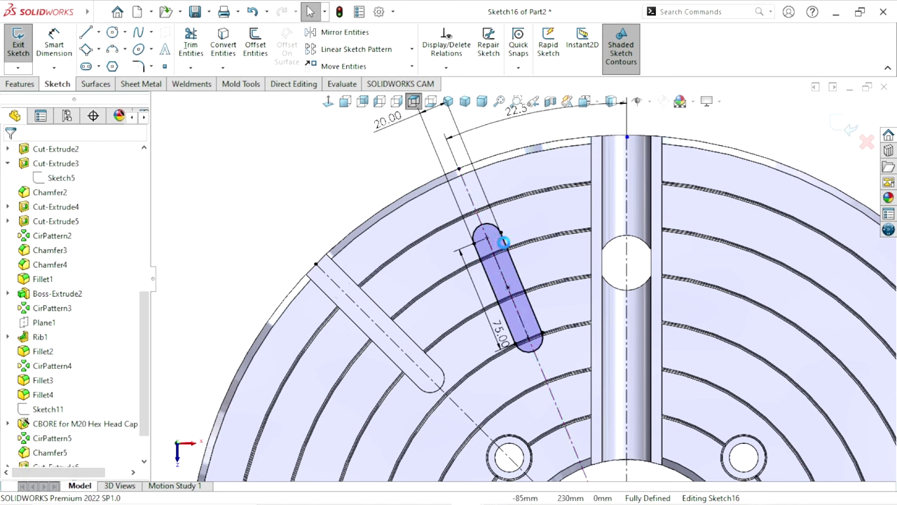
{"action": "left_click", "coordinate": [54, 46]}
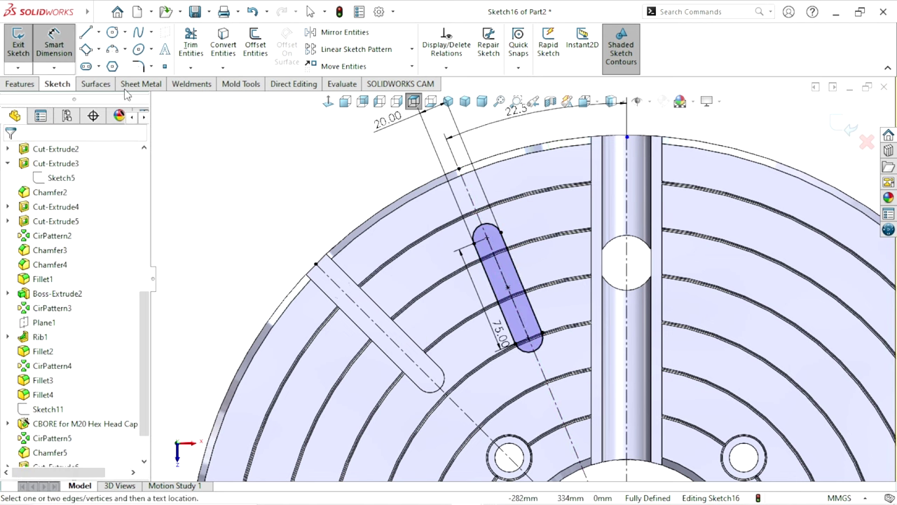
{"action": "left_click", "coordinate": [432, 187]}
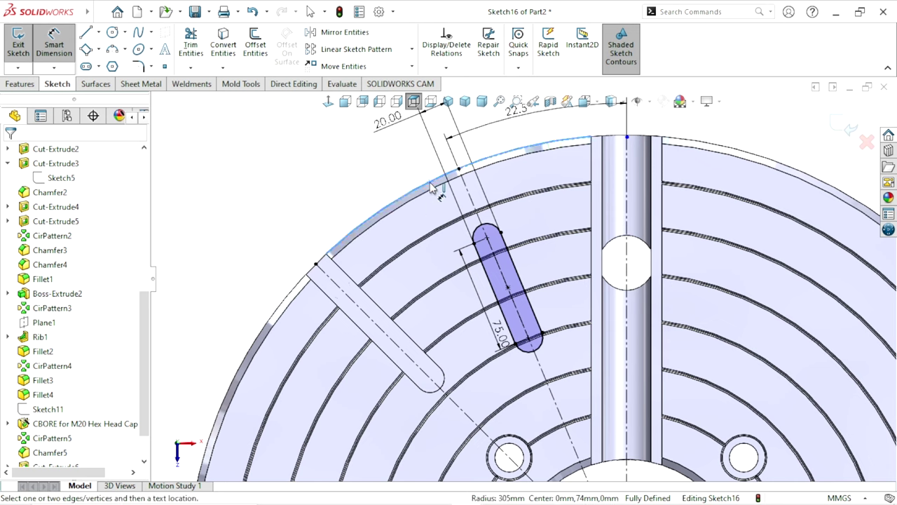
{"action": "left_click", "coordinate": [483, 227]}
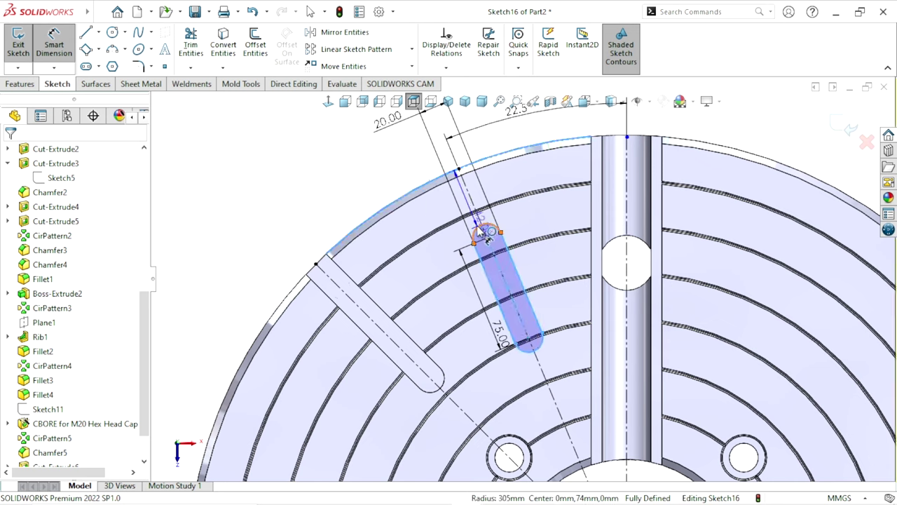
{"action": "key", "text": "Escape"}
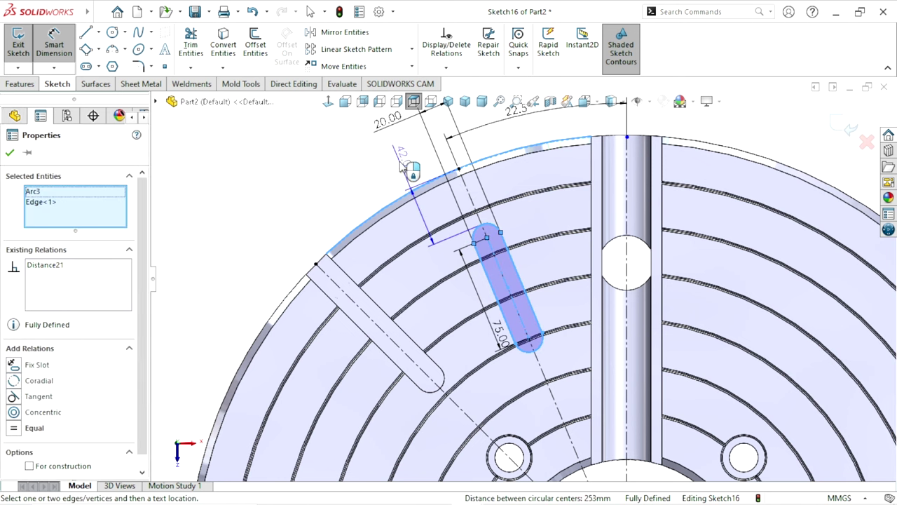
{"action": "left_click", "coordinate": [397, 150]}
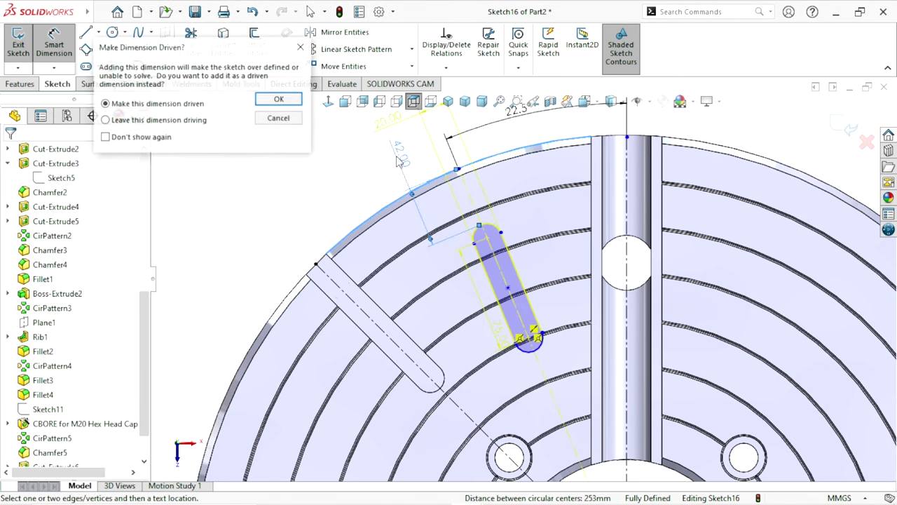
{"action": "left_click", "coordinate": [278, 119]}
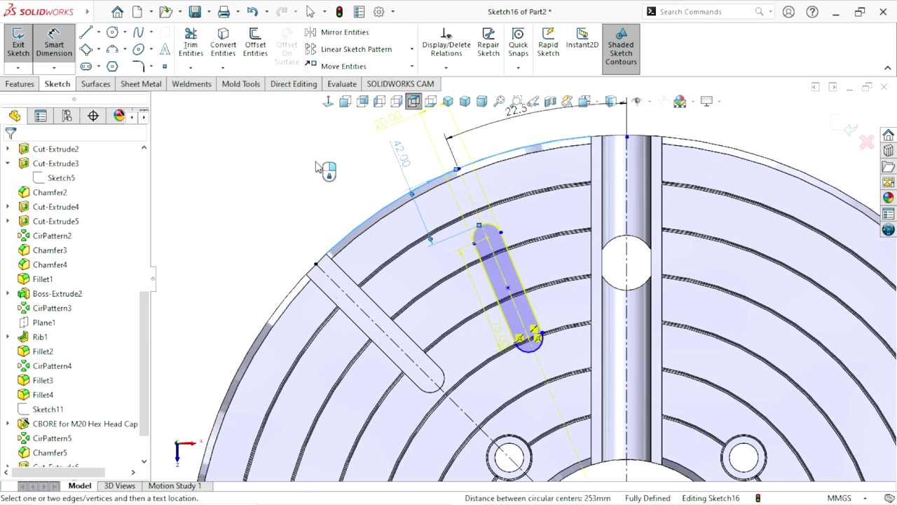
Remove the coincident relations from the slot's lower end.
{"action": "key", "text": "Escape"}
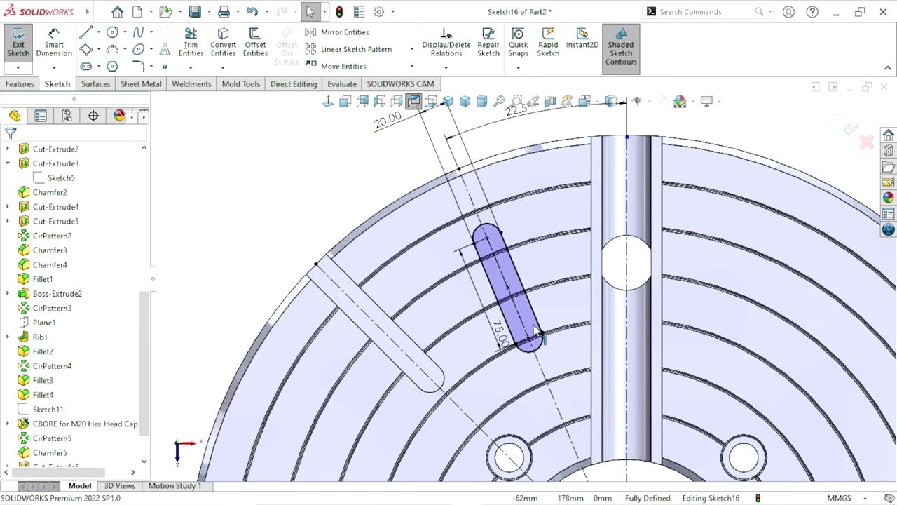
{"action": "left_click", "coordinate": [531, 340]}
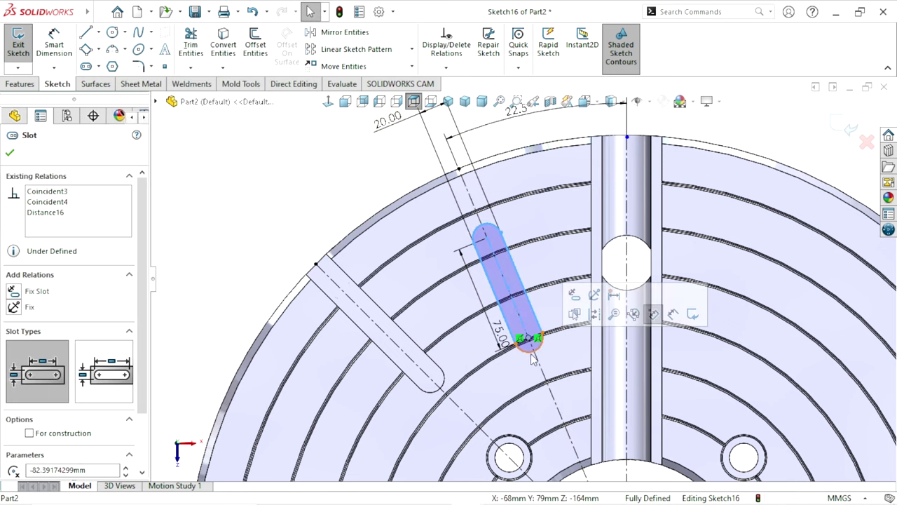
{"action": "key", "text": "Escape"}
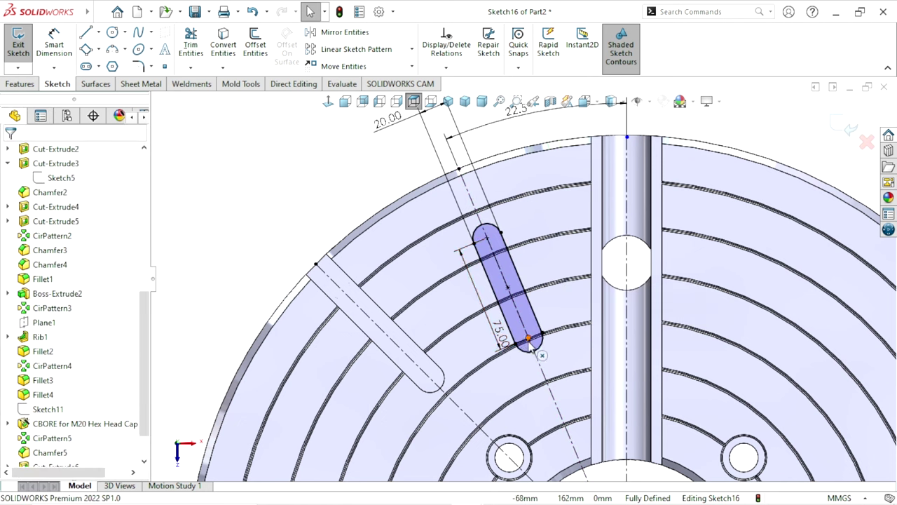
{"action": "left_click", "coordinate": [531, 341]}
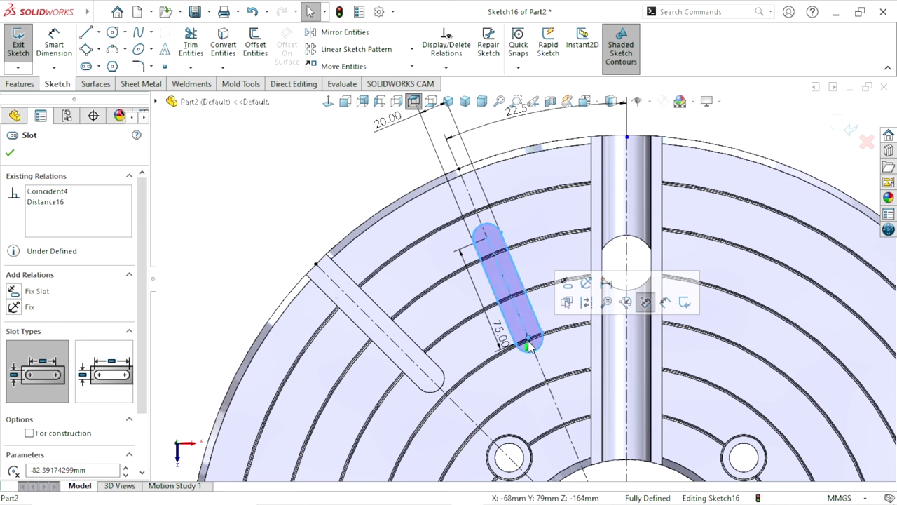
{"action": "key", "text": "Escape"}
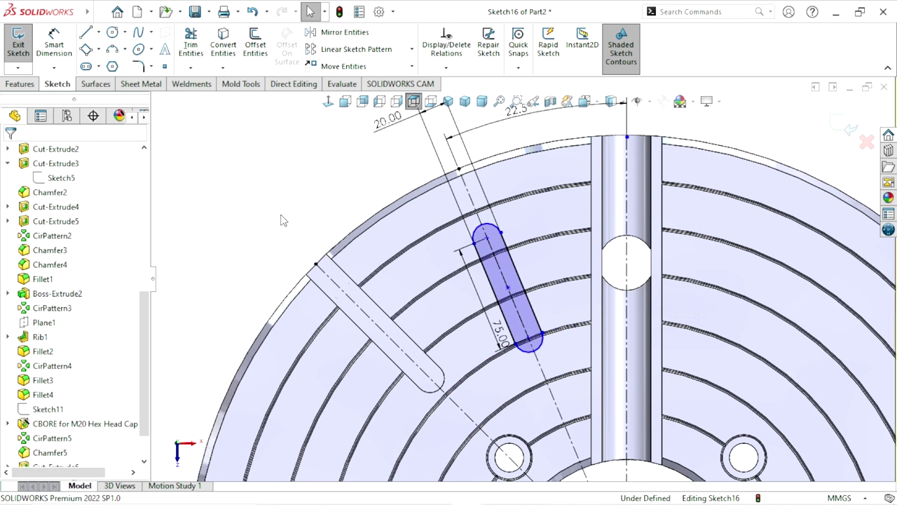
{"action": "left_click", "coordinate": [531, 342]}
{"action": "key", "text": "Escape"}
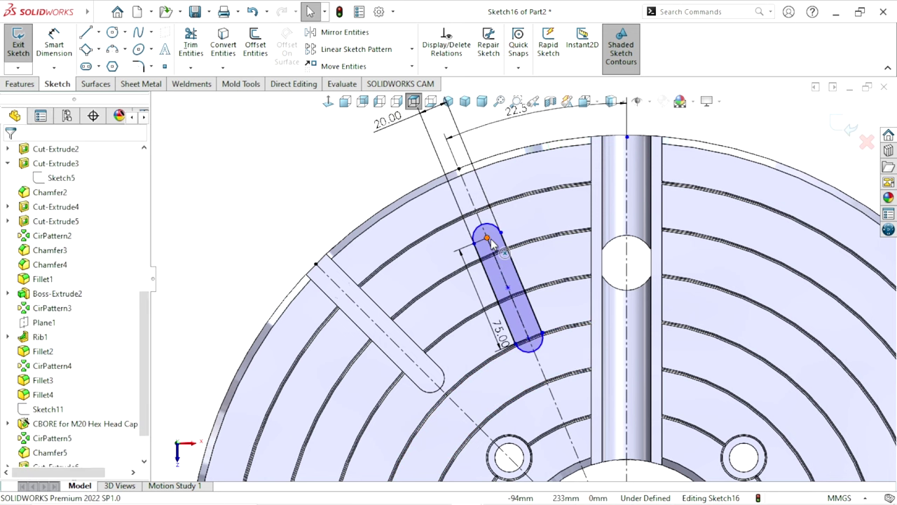
{"action": "left_click", "coordinate": [491, 239]}
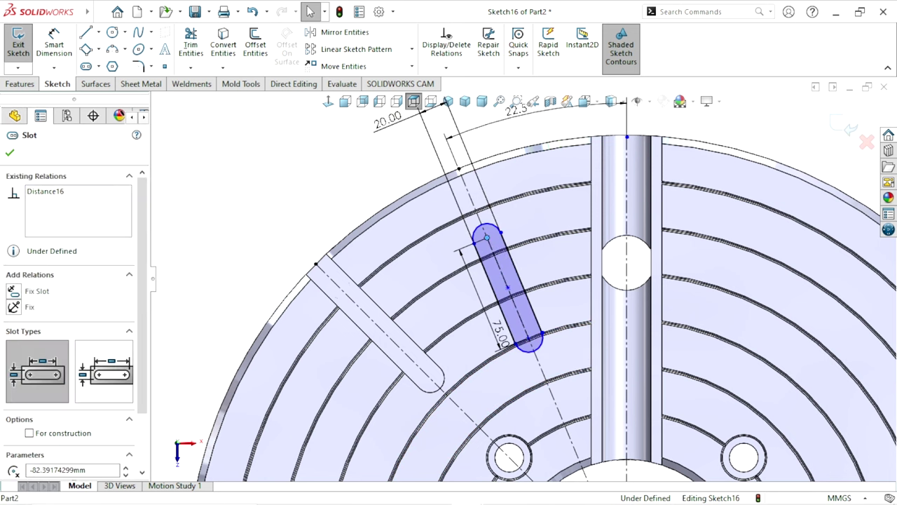
Dimension the slot's top arc to the part's outer edge at 41 mm.
{"action": "left_click", "coordinate": [62, 46]}
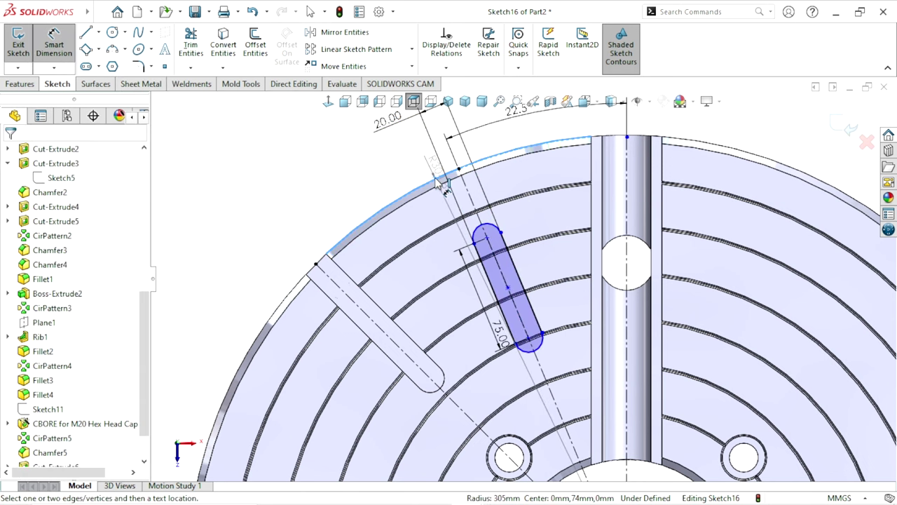
{"action": "left_click", "coordinate": [484, 232]}
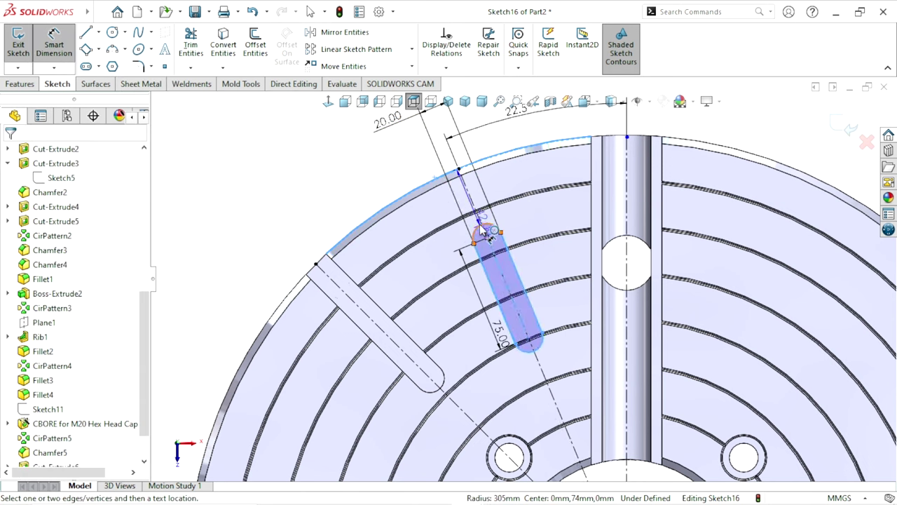
{"action": "left_click", "coordinate": [452, 231]}
{"action": "left_click", "coordinate": [415, 208]}
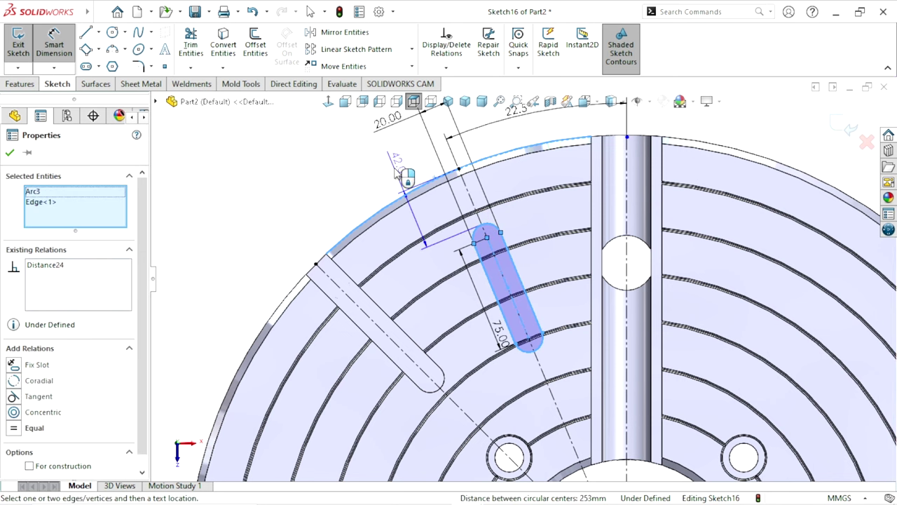
{"action": "left_click", "coordinate": [391, 163]}
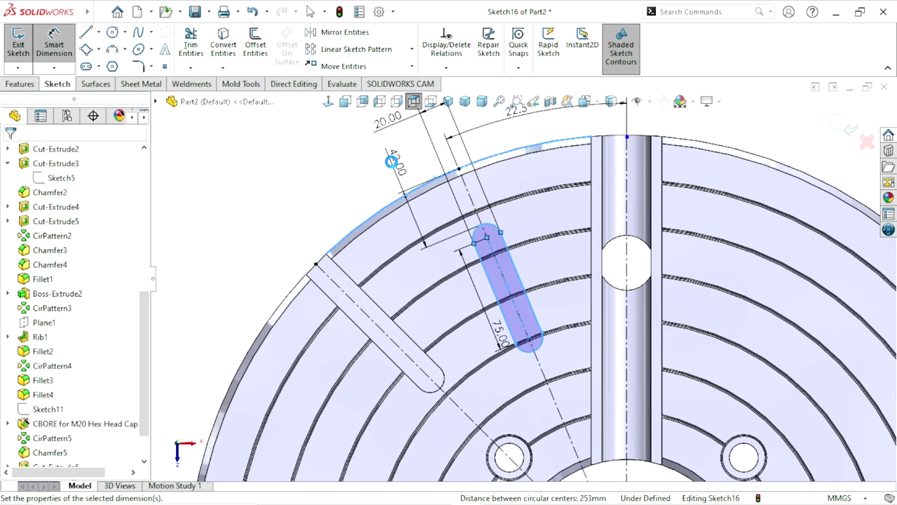
{"action": "type", "text": "41"}
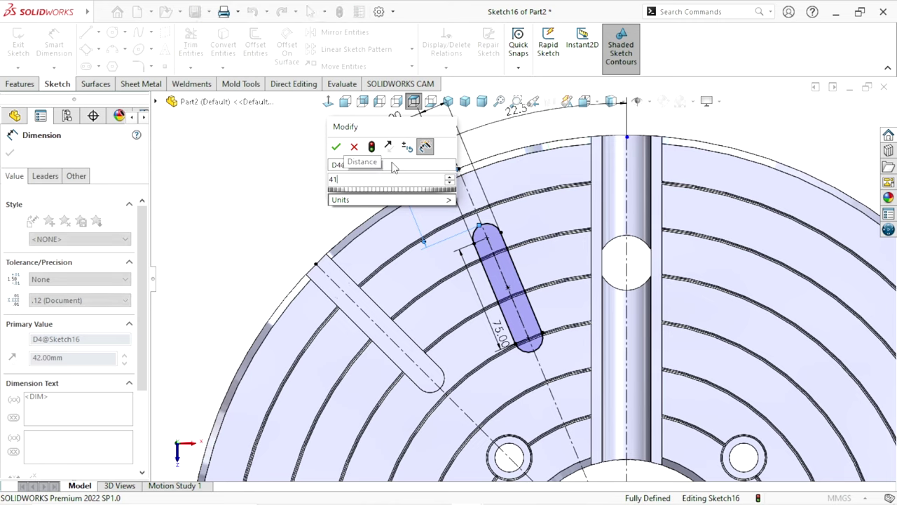
{"action": "left_click", "coordinate": [335, 147]}
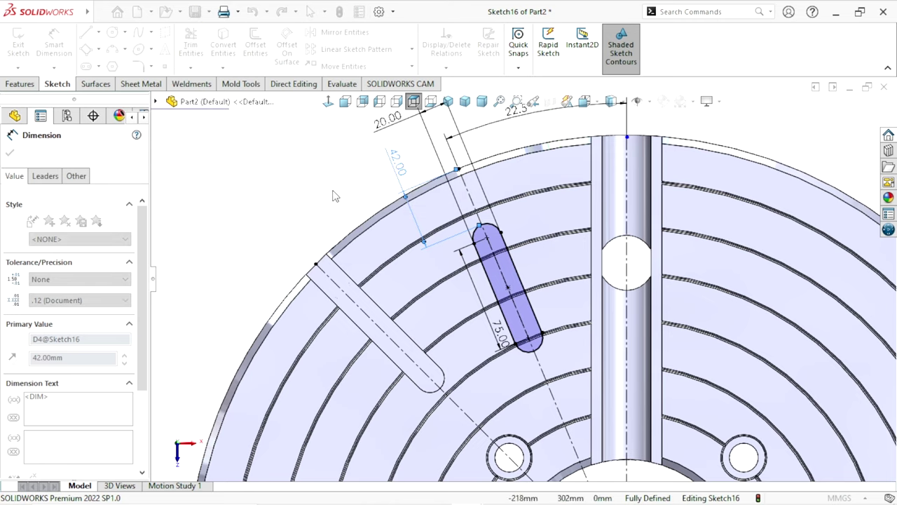
{"action": "left_click", "coordinate": [295, 204]}
{"action": "scroll", "coordinate": [522, 270], "scroll_direction": "up", "scroll_amount": 3}
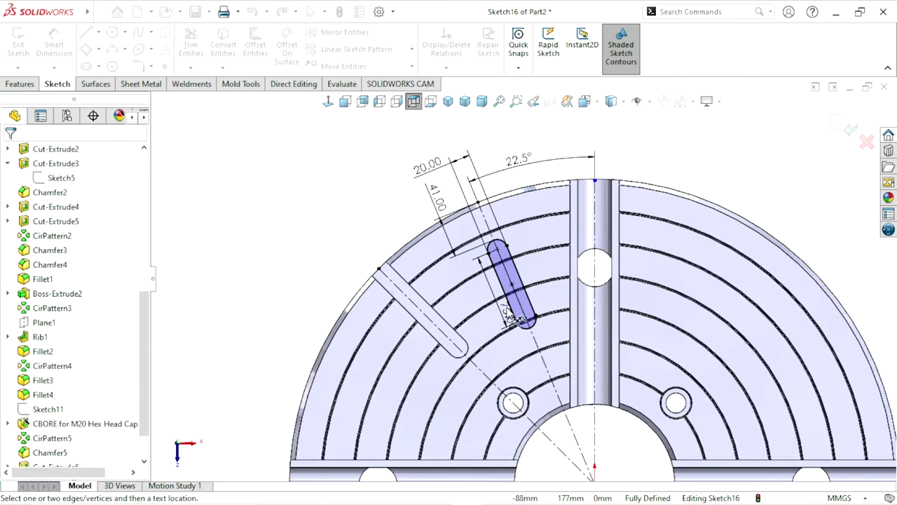
{"action": "scroll", "coordinate": [525, 332], "scroll_direction": "down", "scroll_amount": 1}
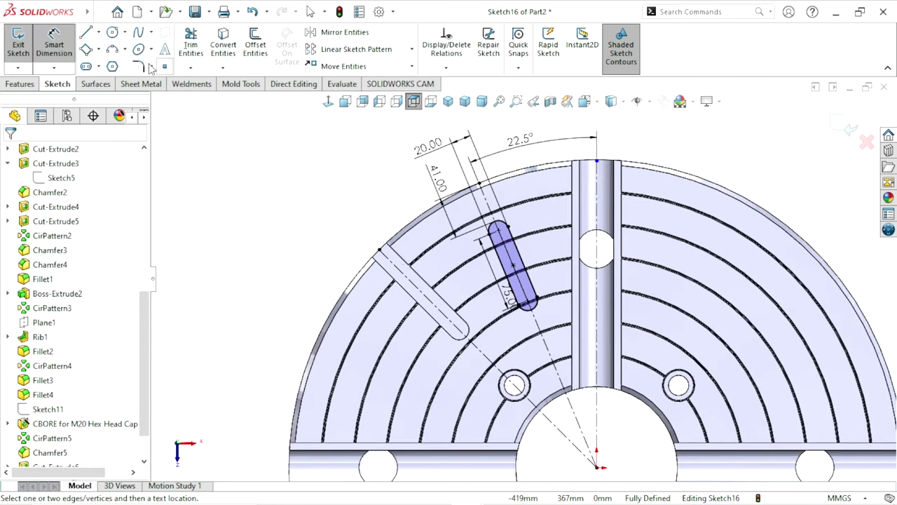
Mirror Slot1 about the slanted centerline Line6 and zoom to fit.
{"action": "left_click", "coordinate": [327, 35]}
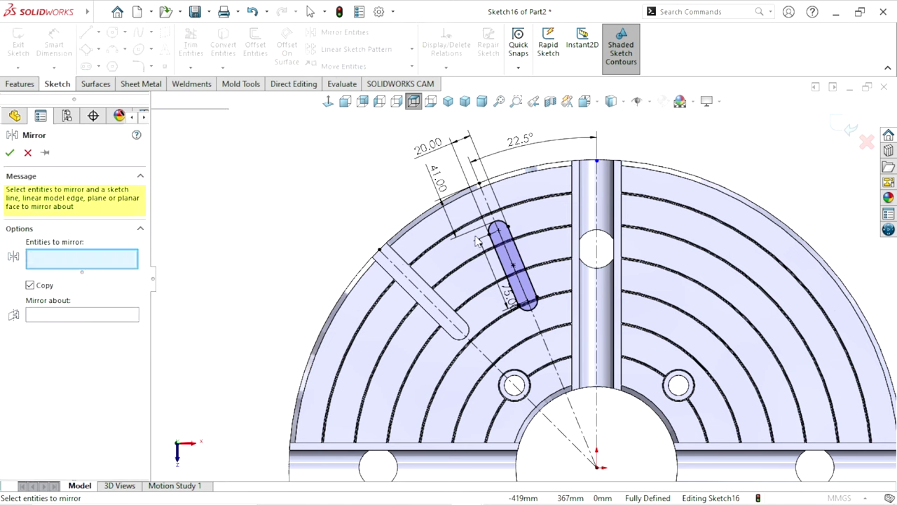
{"action": "left_click", "coordinate": [525, 287]}
{"action": "left_click", "coordinate": [58, 317]}
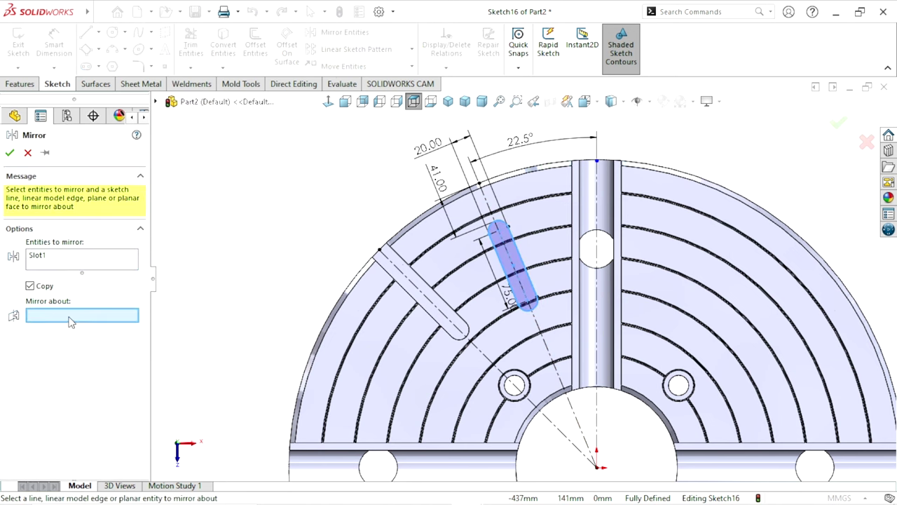
{"action": "left_click", "coordinate": [454, 323]}
{"action": "left_click", "coordinate": [10, 152]}
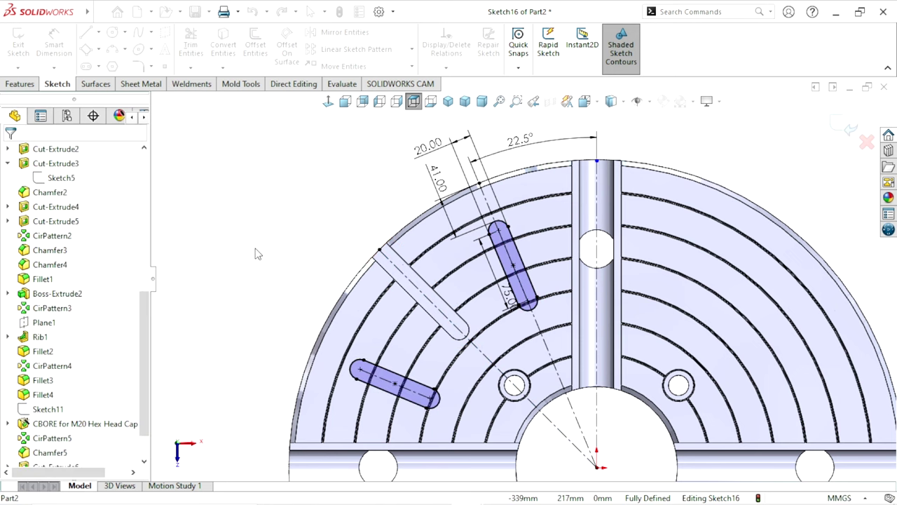
{"action": "key", "text": "f"}
{"action": "scroll", "coordinate": [563, 370], "scroll_direction": "down", "scroll_amount": 3}
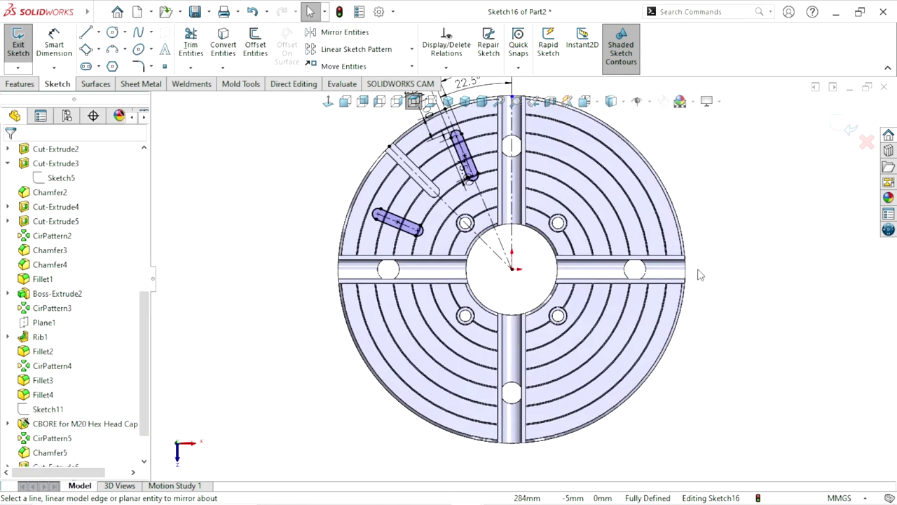
Extrude-cut both slot sketches Through All into the chuck body.
{"action": "left_click", "coordinate": [28, 85]}
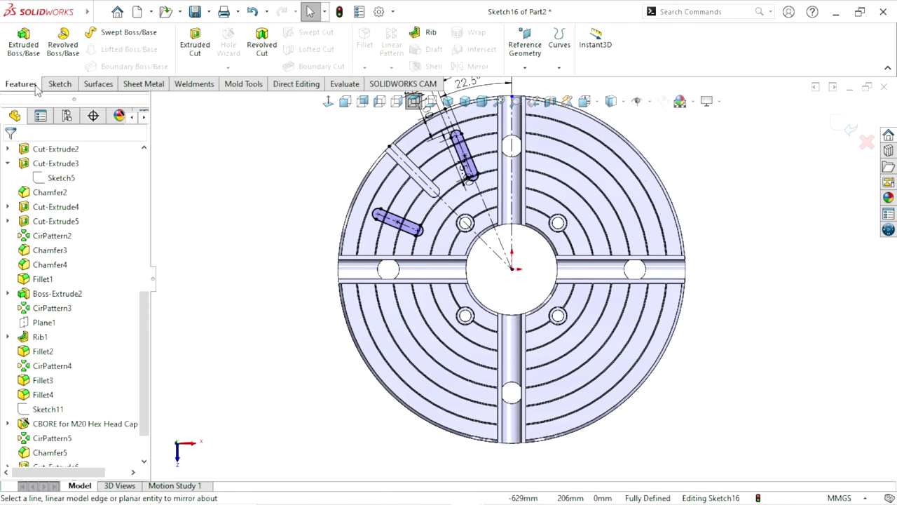
{"action": "left_click", "coordinate": [194, 56]}
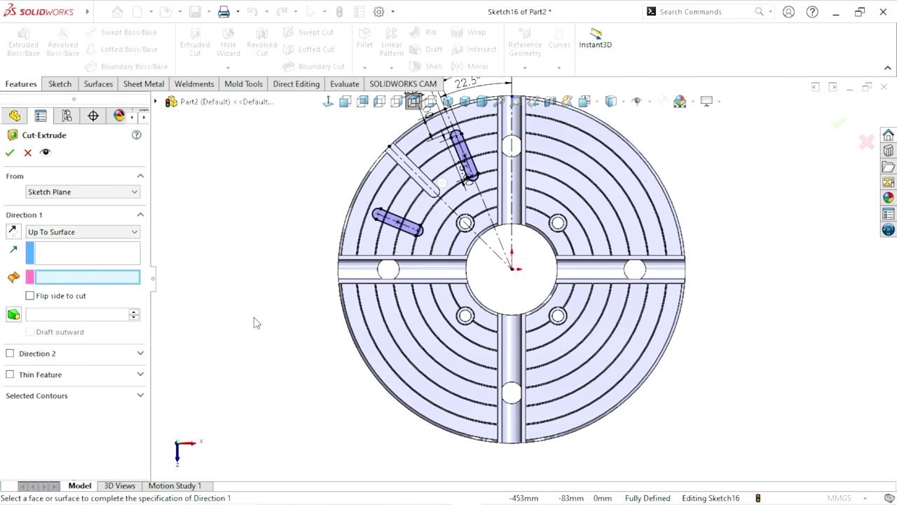
{"action": "left_click", "coordinate": [54, 237]}
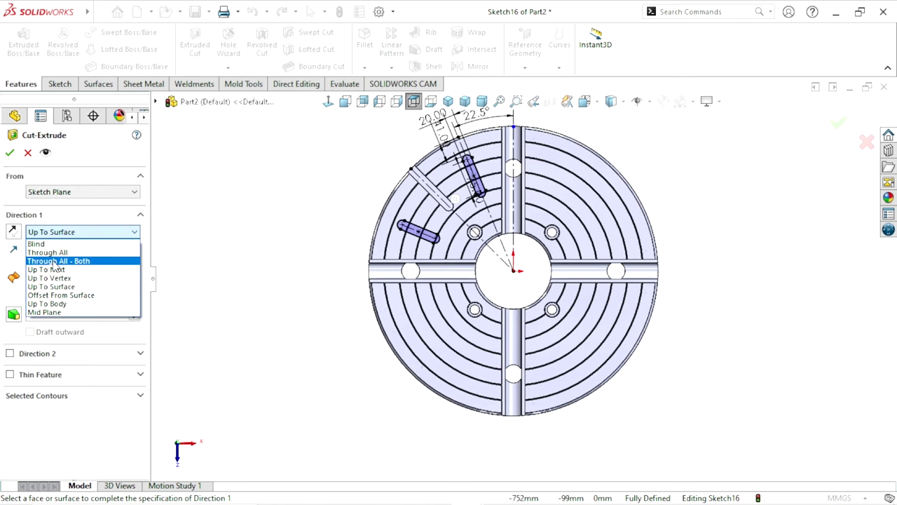
{"action": "left_click", "coordinate": [39, 250]}
{"action": "left_click", "coordinate": [8, 153]}
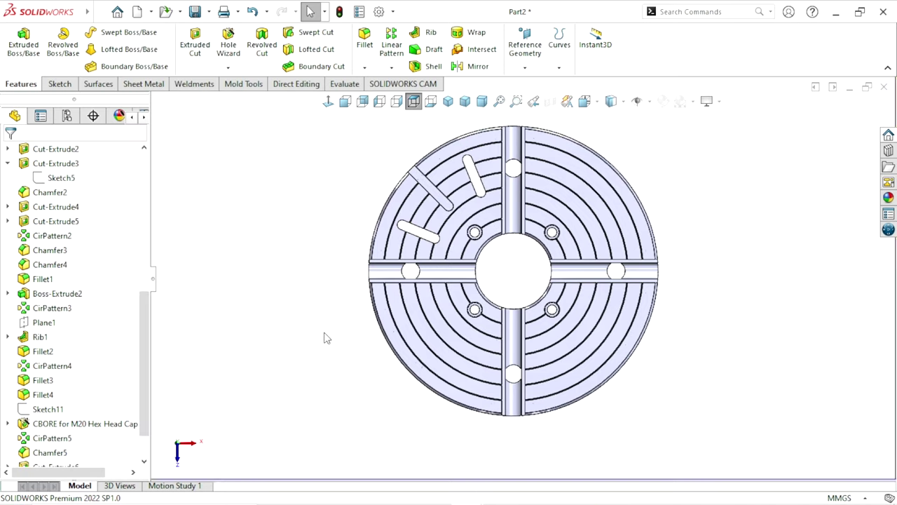
{"action": "mouse_move", "coordinate": [324, 337]}
{"action": "middle_mouse_down"}
{"action": "mouse_move", "coordinate": [461, 475]}
{"action": "mouse_move", "coordinate": [344, 344]}
{"action": "middle_mouse_up"}
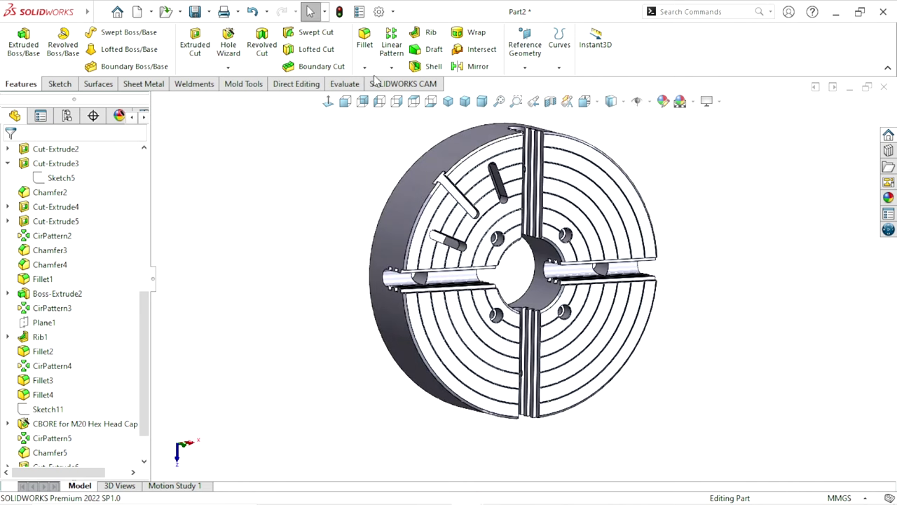
{"action": "left_click", "coordinate": [392, 67]}
{"action": "left_click", "coordinate": [295, 234]}
Circular-pattern Cut-Extrude8 around the central bore, 4 equally spaced instances over 360°.
{"action": "left_click", "coordinate": [67, 196]}
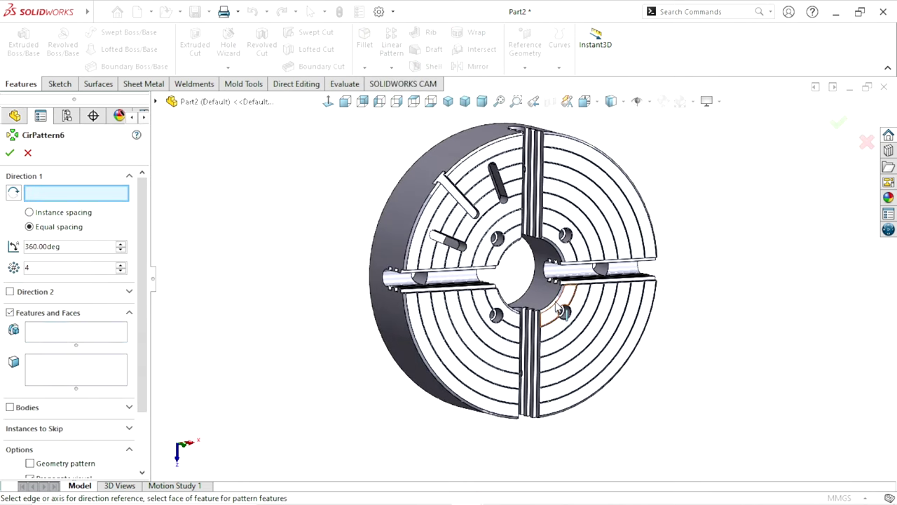
{"action": "left_click", "coordinate": [540, 300]}
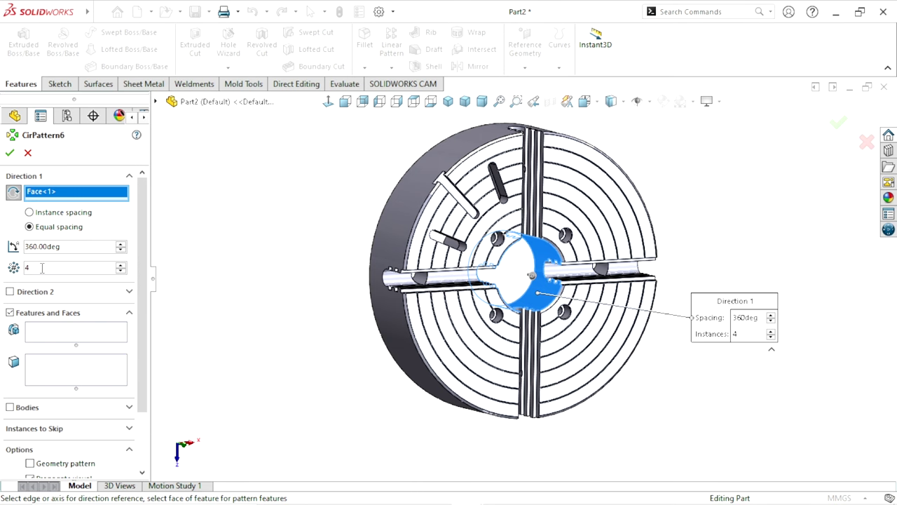
{"action": "left_click", "coordinate": [70, 335]}
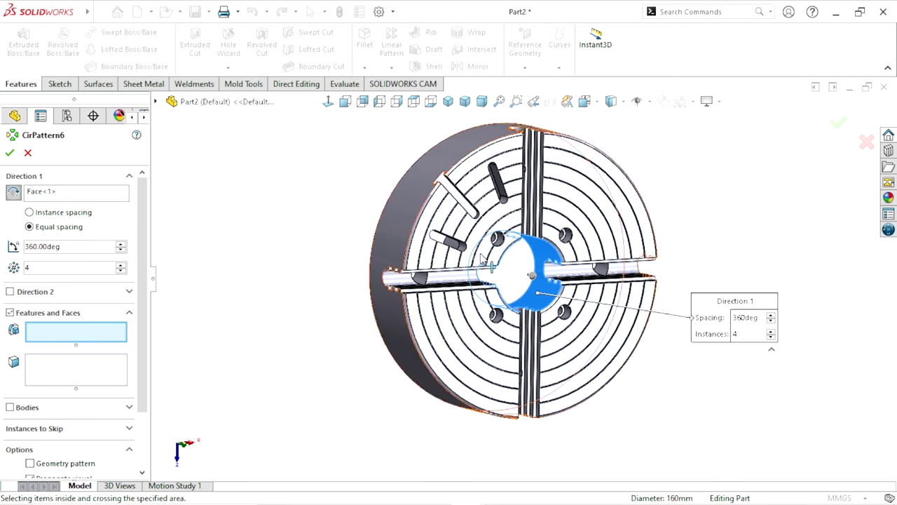
{"action": "scroll", "coordinate": [511, 231], "scroll_direction": "down", "scroll_amount": 5}
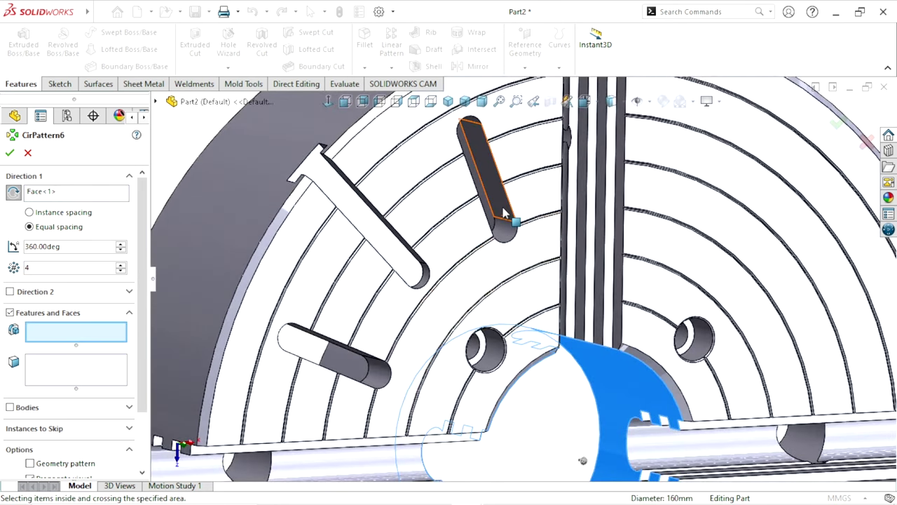
{"action": "left_click", "coordinate": [512, 230]}
{"action": "scroll", "coordinate": [416, 359], "scroll_direction": "up", "scroll_amount": 5}
{"action": "scroll", "coordinate": [416, 359], "scroll_direction": "up", "scroll_amount": 3}
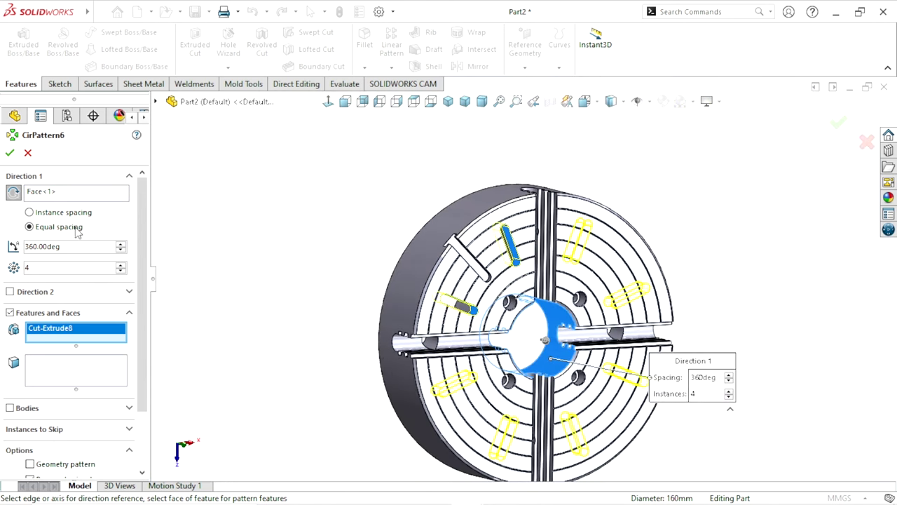
{"action": "left_click", "coordinate": [12, 155]}
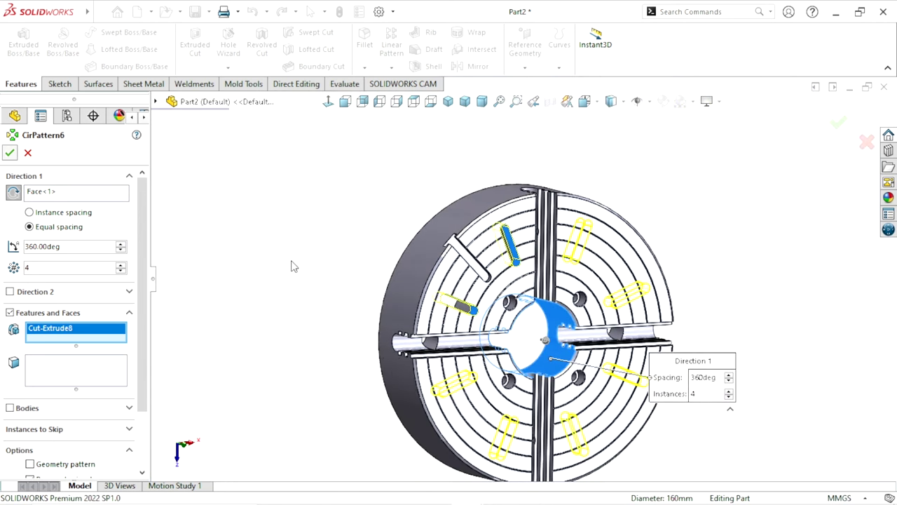
{"action": "middle_click_drag", "start_coordinate": [306, 325], "coordinate": [394, 255]}
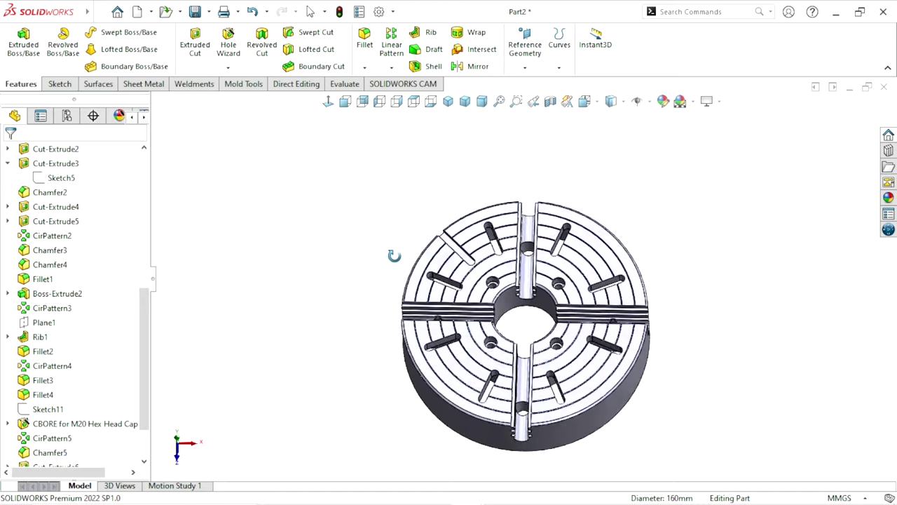
{"action": "scroll", "coordinate": [678, 330], "scroll_direction": "up", "scroll_amount": 2}
{"action": "scroll", "coordinate": [679, 331], "scroll_direction": "down", "scroll_amount": 4}
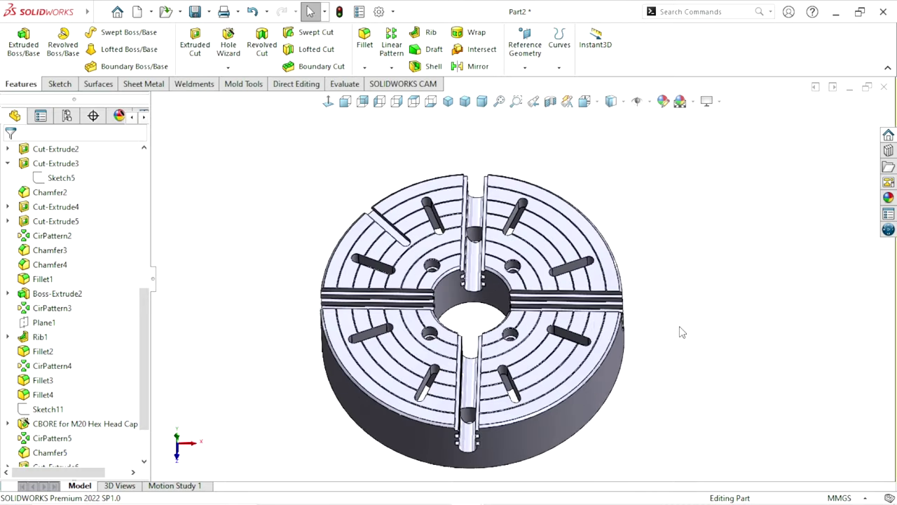
{"action": "middle_click_drag", "start_coordinate": [679, 331], "coordinate": [617, 357]}
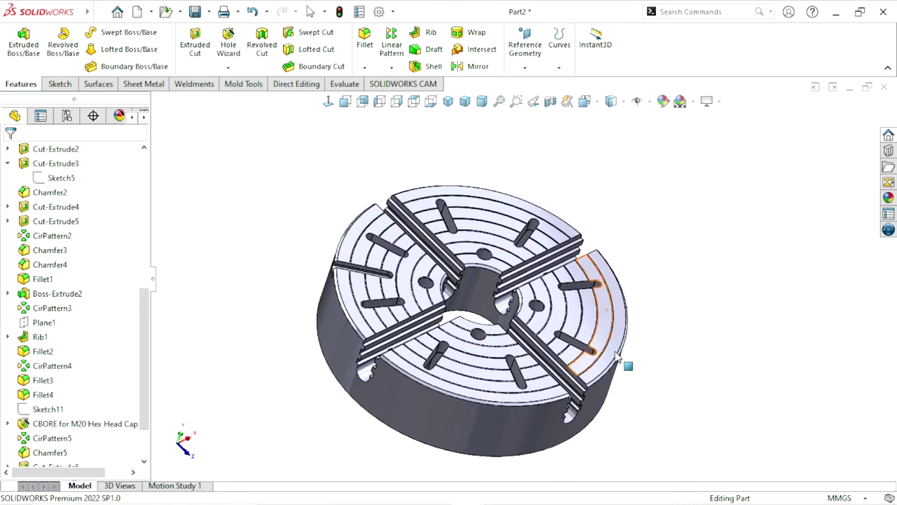
{"action": "scroll", "coordinate": [481, 352], "scroll_direction": "up", "scroll_amount": 2}
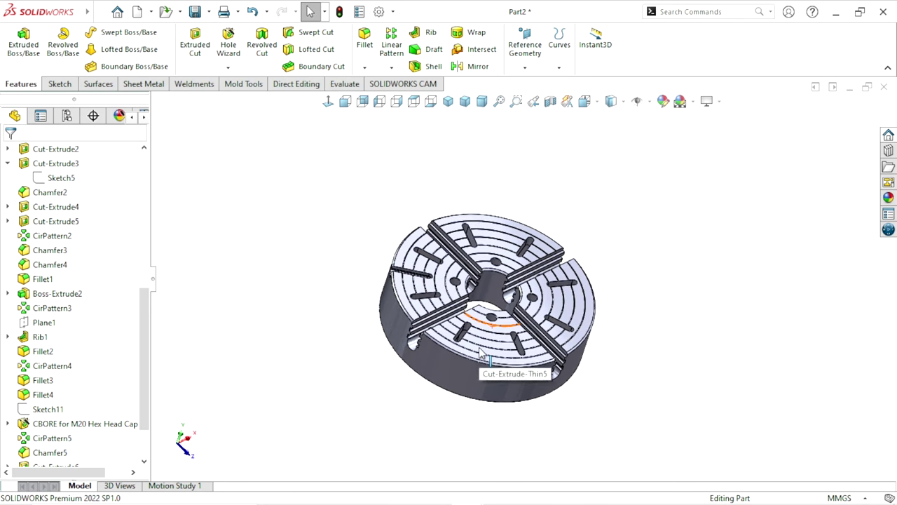
{"action": "scroll", "coordinate": [481, 353], "scroll_direction": "up", "scroll_amount": 2}
{"action": "scroll", "coordinate": [498, 322], "scroll_direction": "down", "scroll_amount": 2}
{"action": "middle_click_drag", "start_coordinate": [620, 325], "coordinate": [624, 373]}
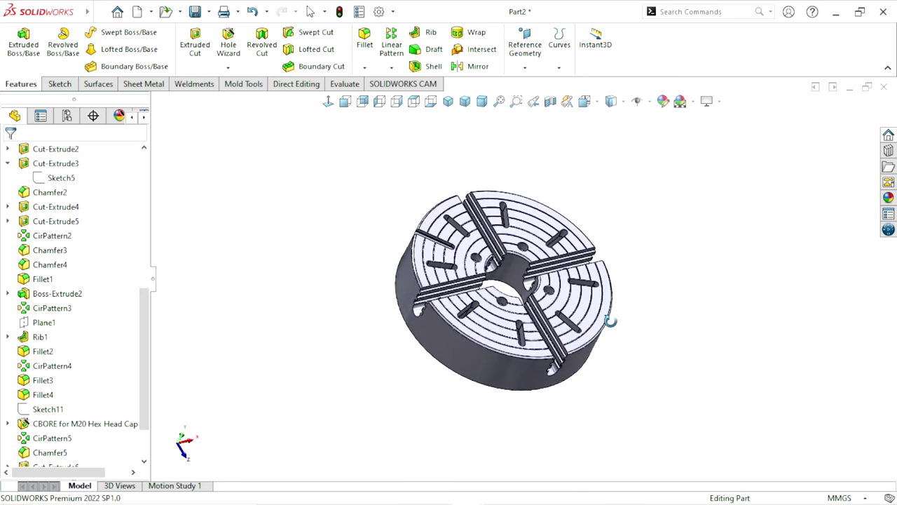
{"action": "middle_click_drag", "start_coordinate": [624, 373], "coordinate": [597, 374]}
{"action": "scroll", "coordinate": [504, 338], "scroll_direction": "down", "scroll_amount": 2}
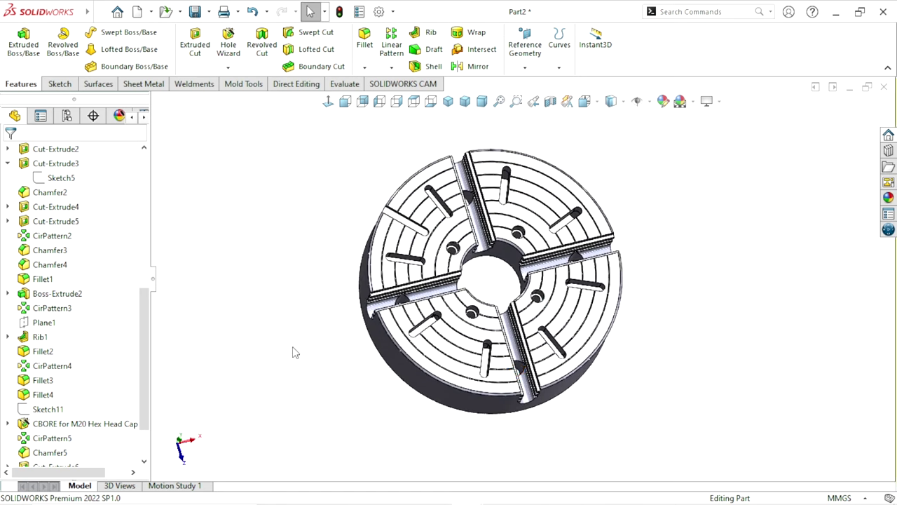
{"action": "scroll", "coordinate": [151, 381], "scroll_direction": "down", "scroll_amount": 2}
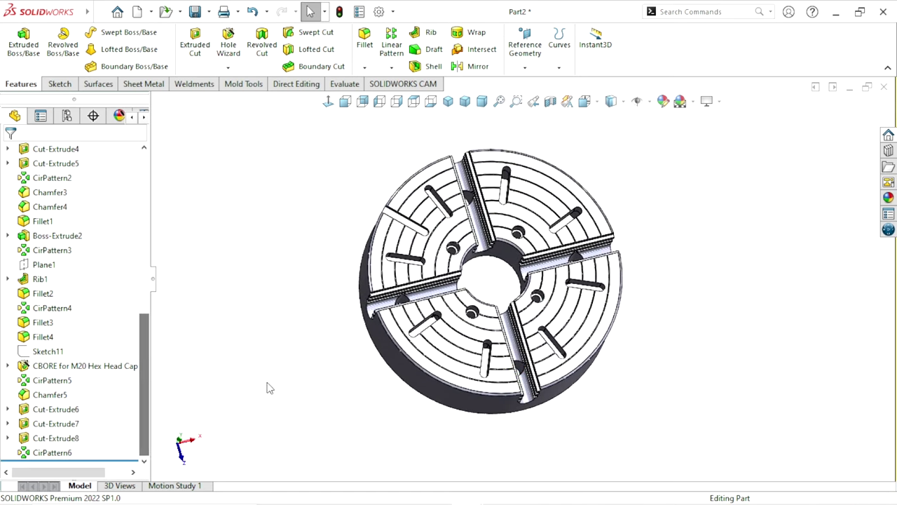
Edit CirPattern6 to add Cut-Extrude6 and Cut-Extrude7, keeping 4 equal instances over 360°.
{"action": "left_click", "coordinate": [56, 453]}
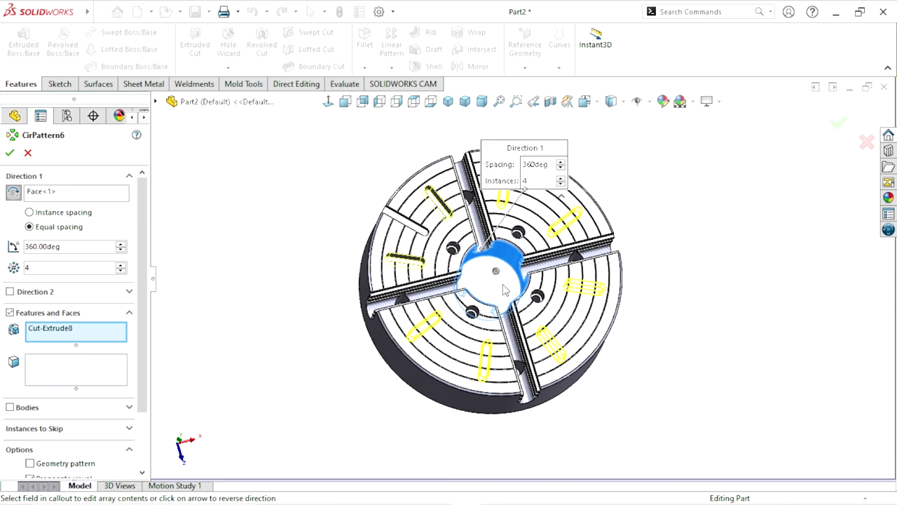
{"action": "scroll", "coordinate": [406, 224], "scroll_direction": "down", "scroll_amount": 5}
{"action": "left_click", "coordinate": [95, 334]}
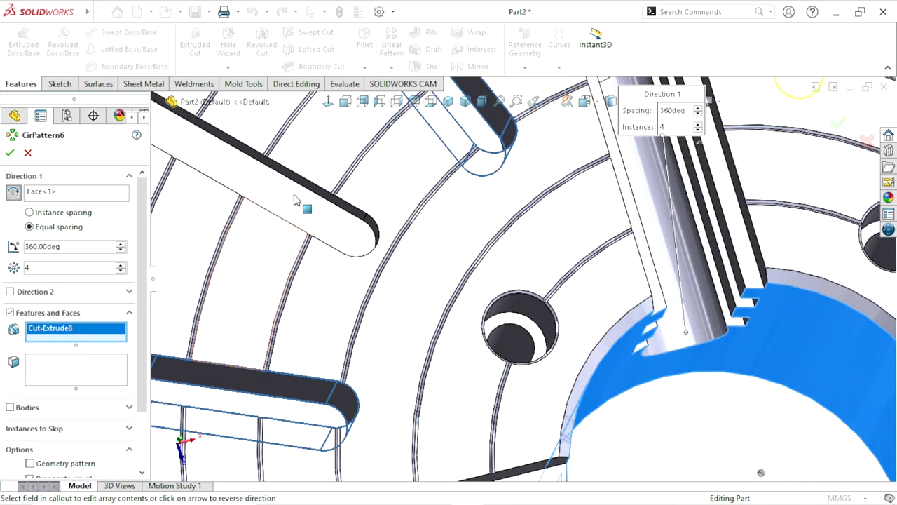
{"action": "scroll", "coordinate": [340, 252], "scroll_direction": "up", "scroll_amount": 5}
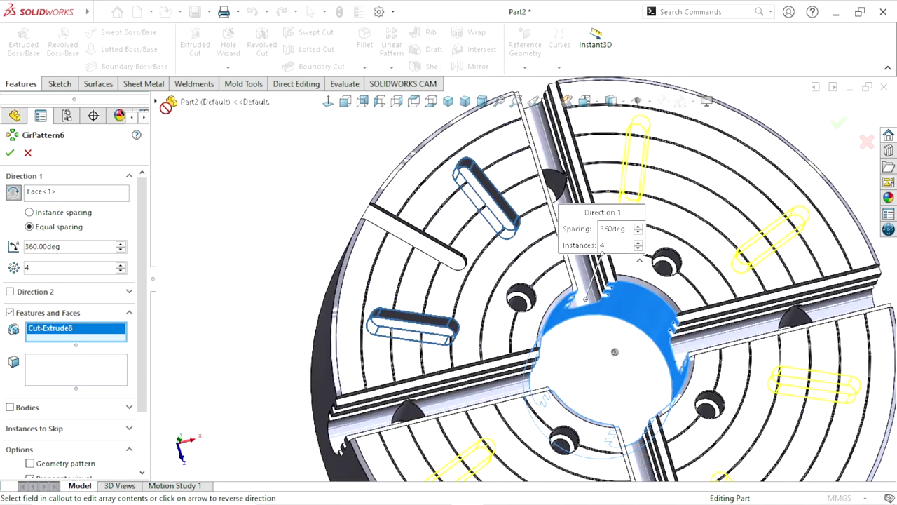
{"action": "left_click", "coordinate": [157, 104]}
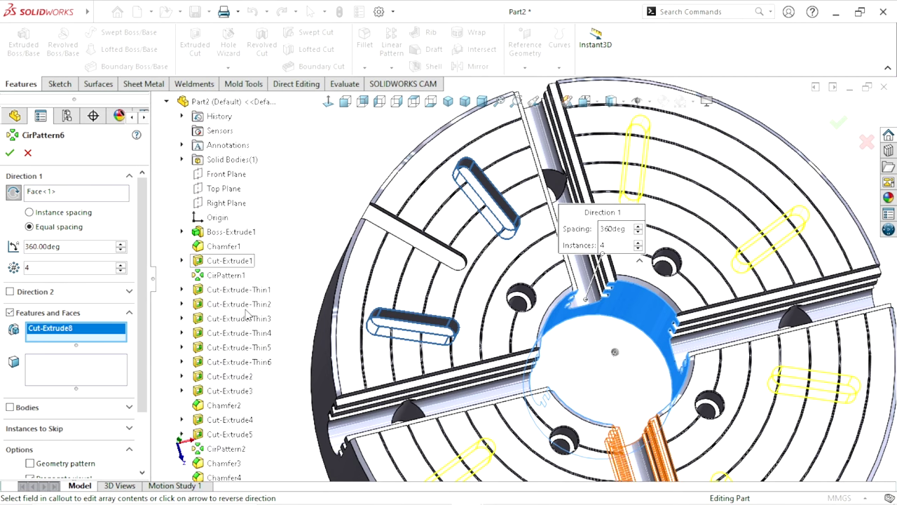
{"action": "scroll", "coordinate": [244, 328], "scroll_direction": "down", "scroll_amount": 3}
{"action": "scroll", "coordinate": [244, 328], "scroll_direction": "down", "scroll_amount": 1}
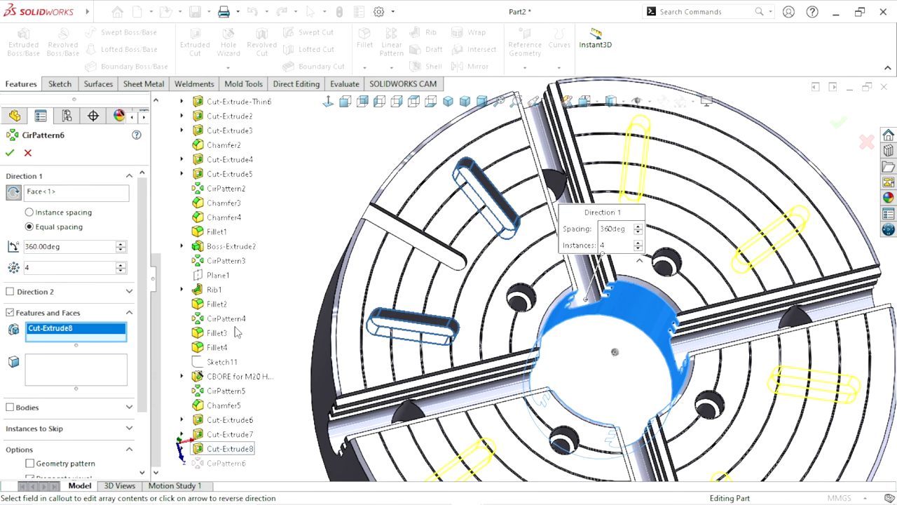
{"action": "left_click", "coordinate": [229, 421]}
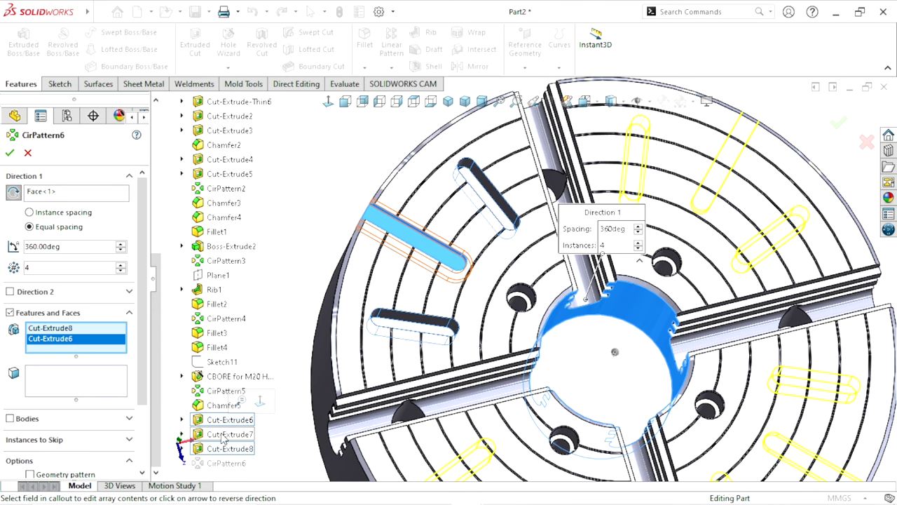
{"action": "left_click", "coordinate": [223, 435]}
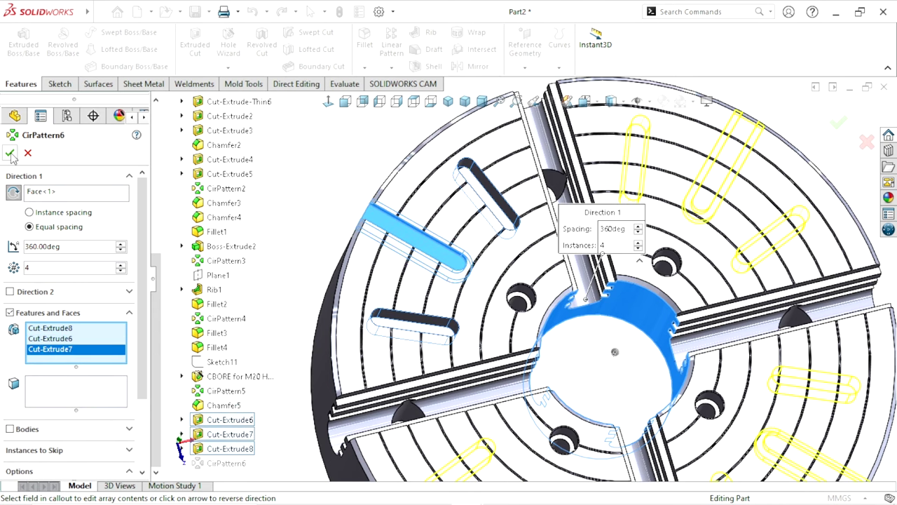
{"action": "key", "text": "Return"}
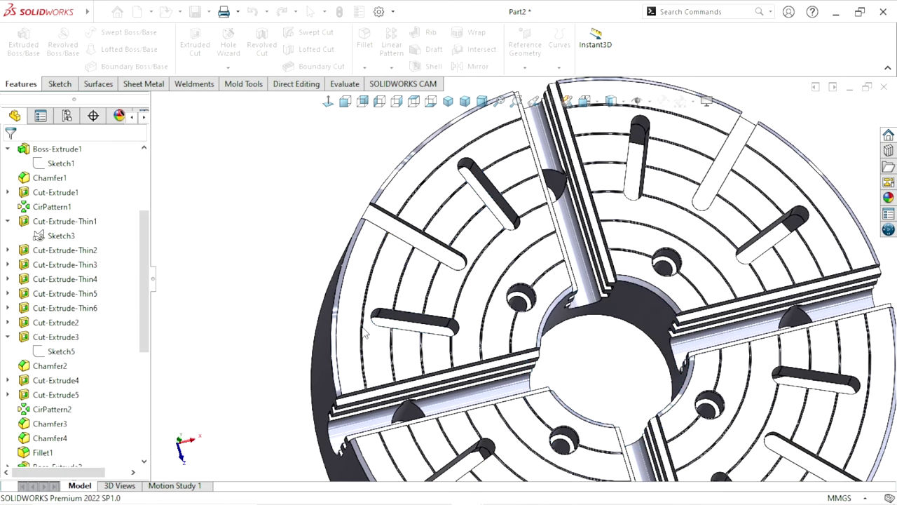
Orbit and zoom the chuck to inspect the four repeated slot cuts.
{"action": "scroll", "coordinate": [533, 301], "scroll_direction": "up", "scroll_amount": 5}
{"action": "scroll", "coordinate": [594, 327], "scroll_direction": "down", "scroll_amount": 2}
{"action": "scroll", "coordinate": [595, 327], "scroll_direction": "down", "scroll_amount": 3}
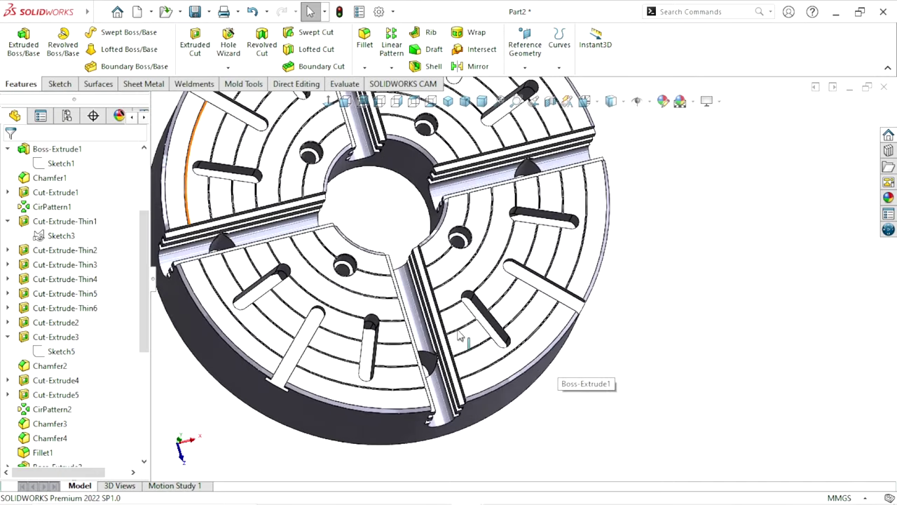
{"action": "mouse_move", "coordinate": [595, 327]}
{"action": "middle_mouse_down"}
{"action": "mouse_move", "coordinate": [416, 275]}
{"action": "mouse_move", "coordinate": [688, 285]}
{"action": "mouse_move", "coordinate": [570, 310]}
{"action": "mouse_move", "coordinate": [537, 360]}
{"action": "mouse_move", "coordinate": [536, 312]}
{"action": "middle_mouse_up"}
{"action": "scroll", "coordinate": [687, 286], "scroll_direction": "up", "scroll_amount": 3}
{"action": "scroll", "coordinate": [688, 286], "scroll_direction": "down", "scroll_amount": 1}
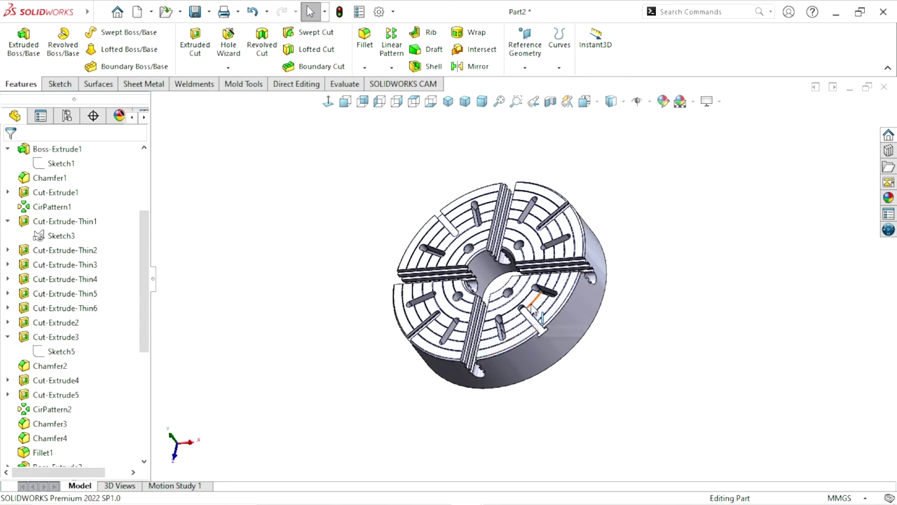
{"action": "middle_click_drag", "start_coordinate": [524, 313], "coordinate": [738, 232]}
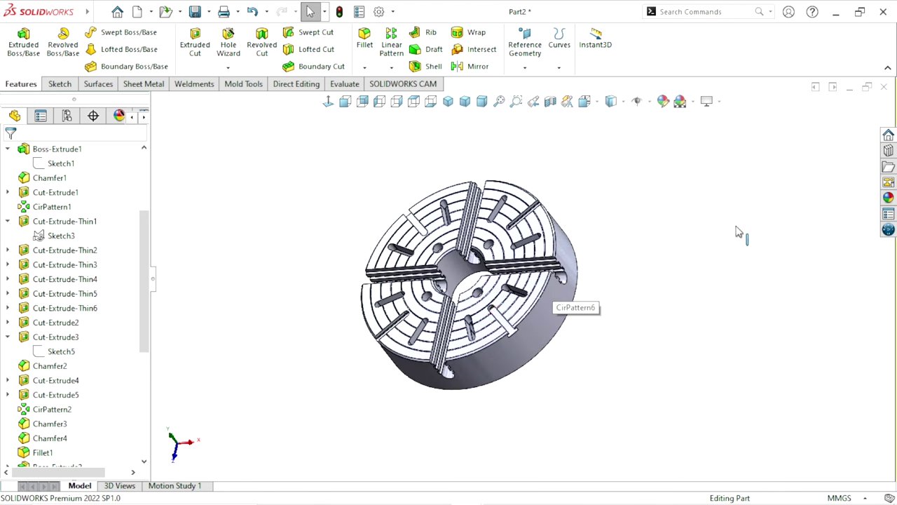
Apply the brushed steel appearance from Metal > Steel to the chuck part.
{"action": "left_click", "coordinate": [885, 199]}
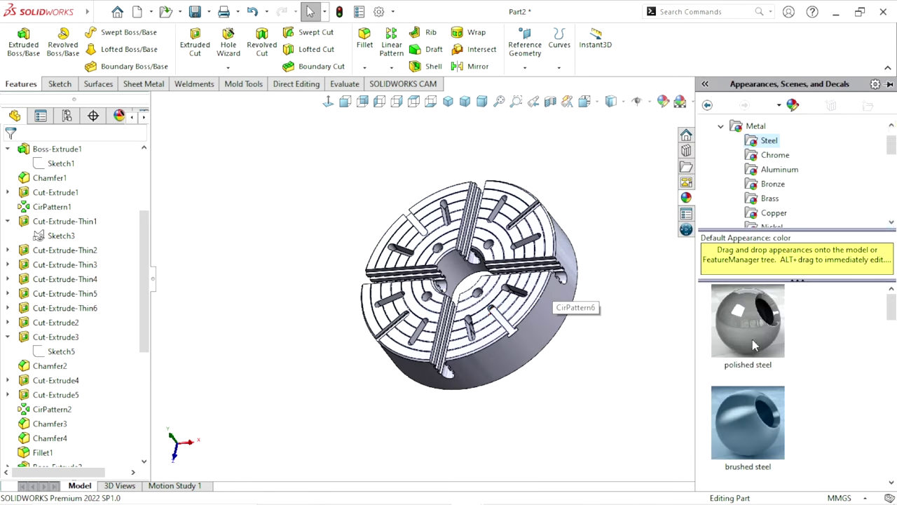
{"action": "left_click_drag", "start_coordinate": [893, 308], "coordinate": [893, 310]}
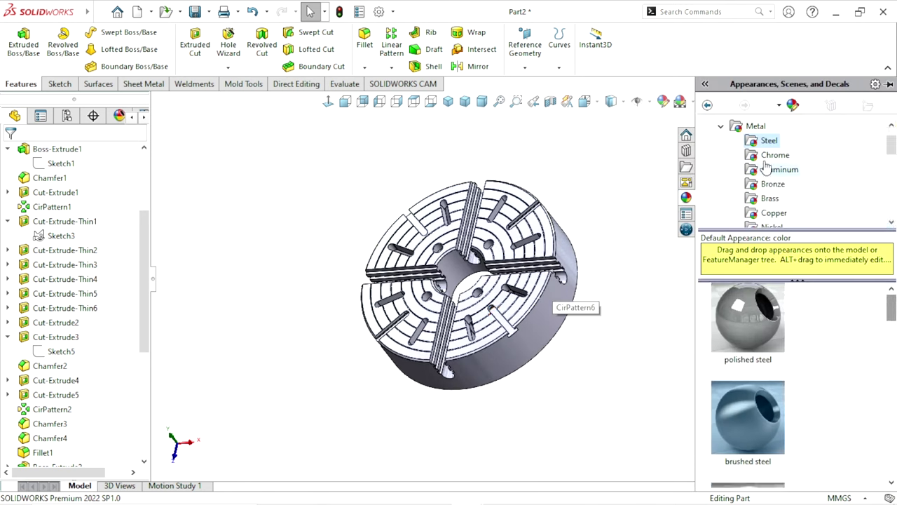
{"action": "left_click", "coordinate": [769, 140]}
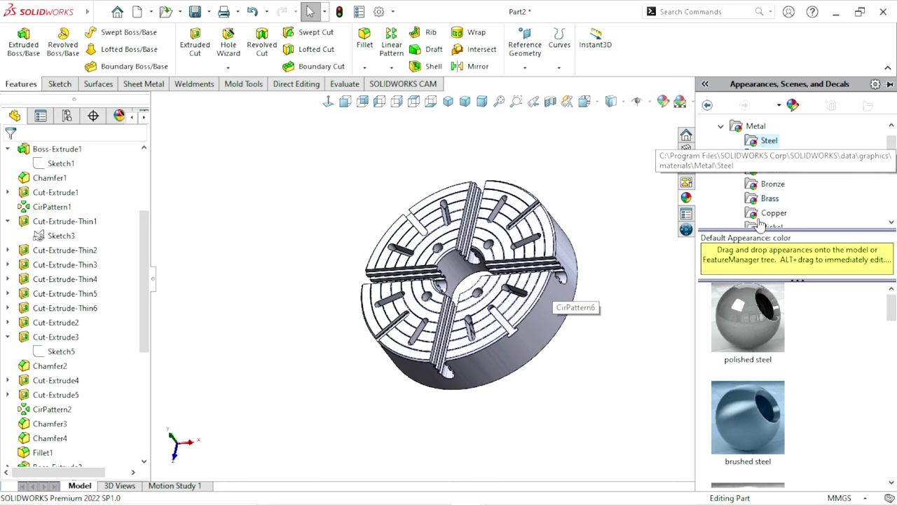
{"action": "left_click", "coordinate": [758, 442]}
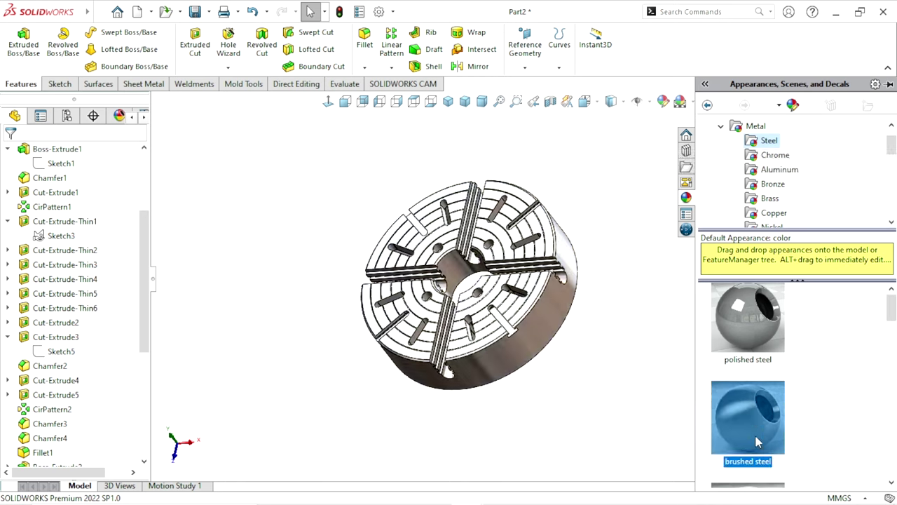
Orbit and zoom around the chuck to view the brushed steel finish from several angles.
{"action": "mouse_move", "coordinate": [517, 385]}
{"action": "middle_mouse_down"}
{"action": "mouse_move", "coordinate": [600, 355]}
{"action": "mouse_move", "coordinate": [512, 372]}
{"action": "middle_mouse_up"}
{"action": "scroll", "coordinate": [511, 372], "scroll_direction": "down", "scroll_amount": 5}
{"action": "scroll", "coordinate": [523, 295], "scroll_direction": "down", "scroll_amount": 3}
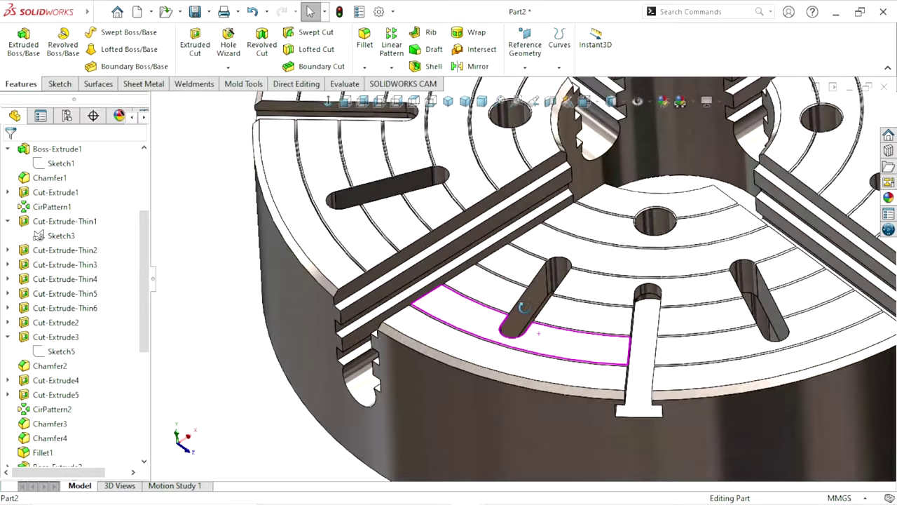
{"action": "scroll", "coordinate": [545, 240], "scroll_direction": "down", "scroll_amount": 2}
{"action": "scroll", "coordinate": [546, 240], "scroll_direction": "up", "scroll_amount": 2}
{"action": "scroll", "coordinate": [547, 245], "scroll_direction": "up", "scroll_amount": 3}
{"action": "scroll", "coordinate": [550, 253], "scroll_direction": "up", "scroll_amount": 4}
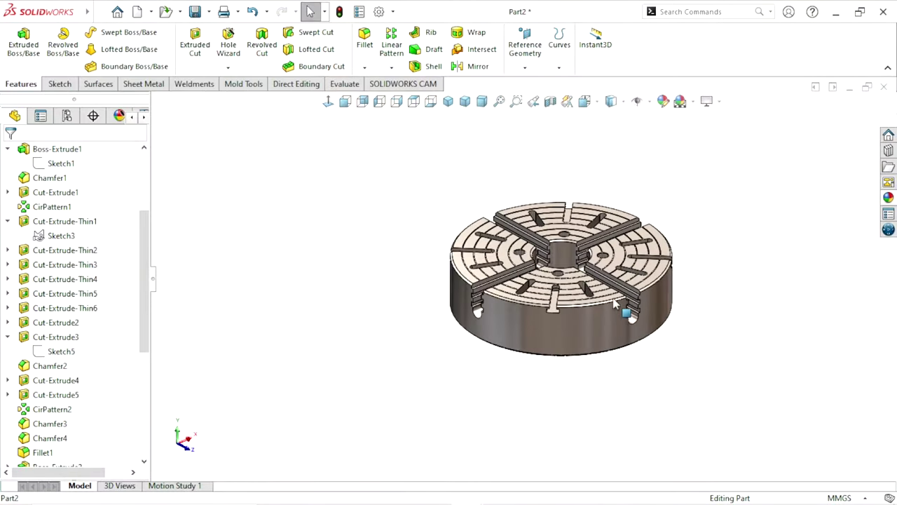
{"action": "mouse_move", "coordinate": [551, 259]}
{"action": "middle_mouse_down"}
{"action": "mouse_move", "coordinate": [563, 296]}
{"action": "mouse_move", "coordinate": [425, 154]}
{"action": "mouse_move", "coordinate": [526, 220]}
{"action": "mouse_move", "coordinate": [300, 316]}
{"action": "mouse_move", "coordinate": [301, 246]}
{"action": "mouse_move", "coordinate": [264, 308]}
{"action": "middle_mouse_up"}
{"action": "mouse_move", "coordinate": [443, 298]}
{"action": "middle_mouse_down"}
{"action": "mouse_move", "coordinate": [591, 285]}
{"action": "mouse_move", "coordinate": [667, 332]}
{"action": "middle_mouse_up"}
{"action": "middle_click_drag", "start_coordinate": [517, 313], "coordinate": [450, 174]}
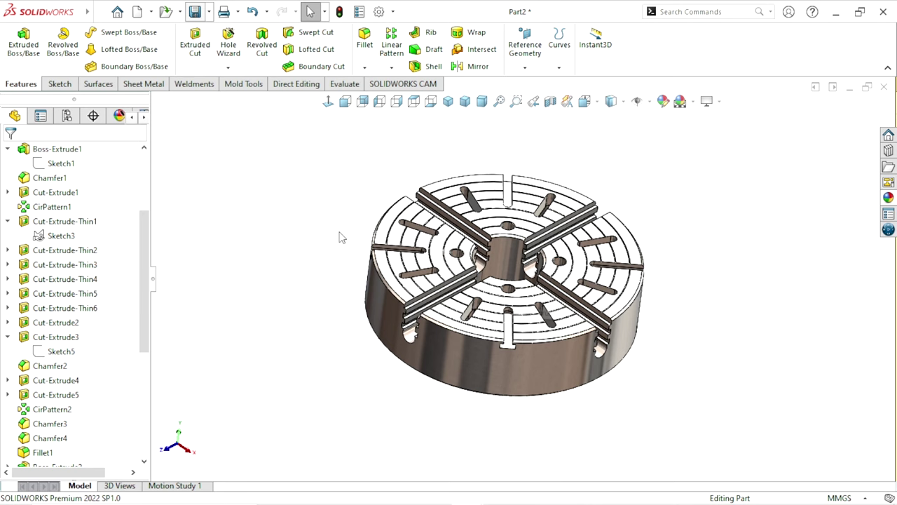
Save the part to the Desktop as 'Dogg chuck main body' using Ctrl+S.
{"action": "key", "text": "ctrl+s"}
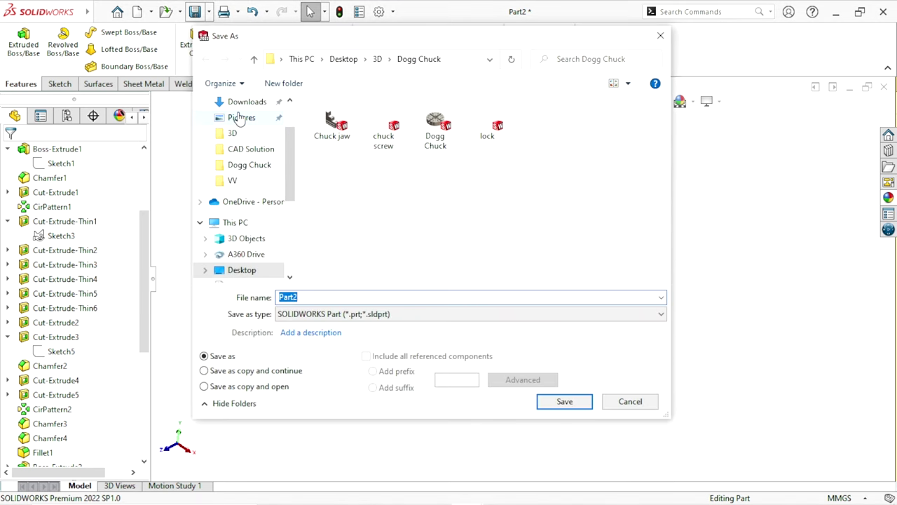
{"action": "scroll", "coordinate": [275, 180], "scroll_direction": "up", "scroll_amount": 2}
{"action": "left_click", "coordinate": [241, 129]}
{"action": "type", "text": "Dogg chuck main body"}
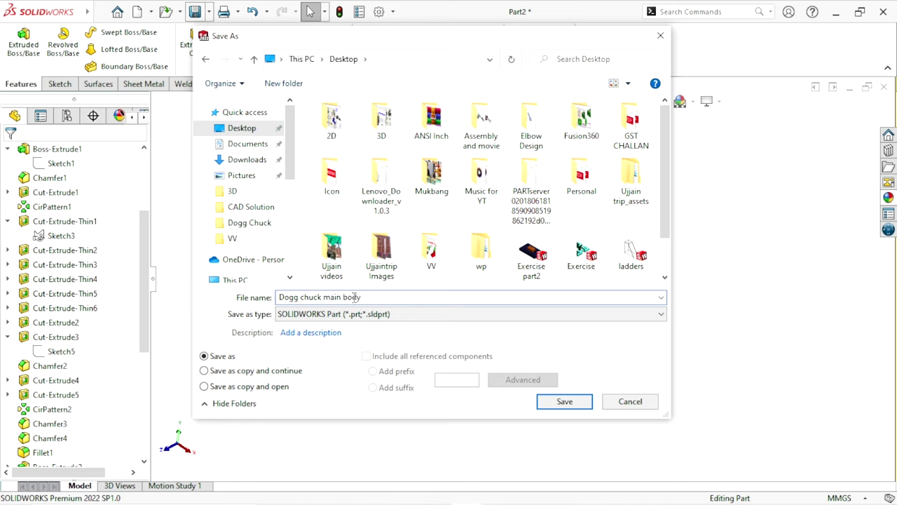
{"action": "left_click", "coordinate": [561, 406]}
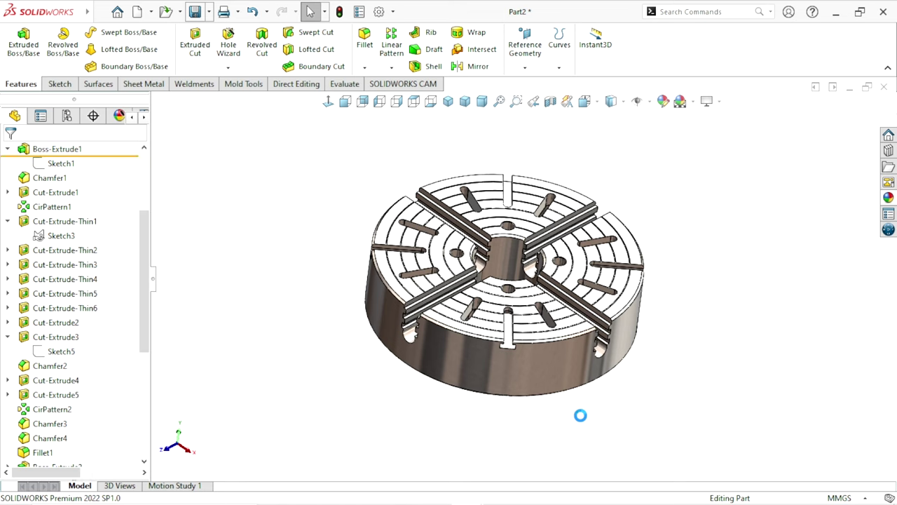
{"action": "key", "text": "f"}
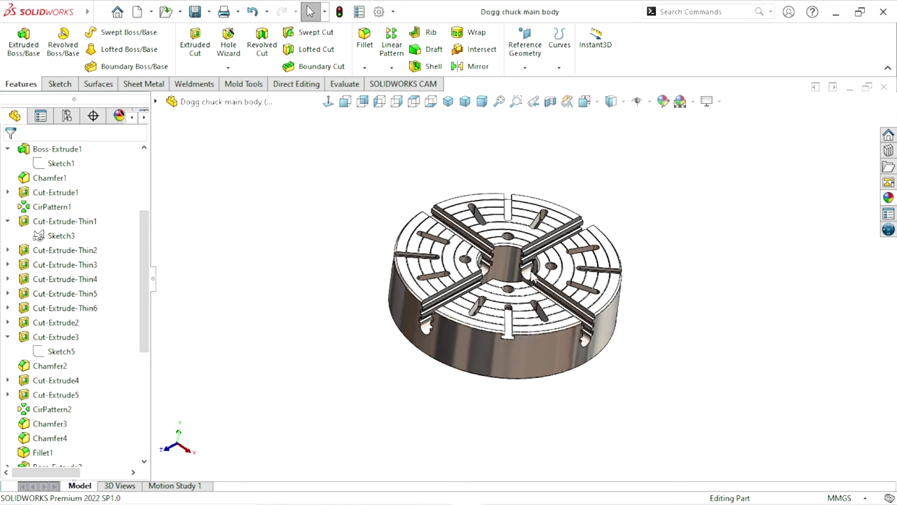
{"action": "mouse_move", "coordinate": [522, 284]}
{"action": "middle_mouse_down"}
{"action": "mouse_move", "coordinate": [491, 314]}
{"action": "mouse_move", "coordinate": [522, 300]}
{"action": "mouse_move", "coordinate": [505, 288]}
{"action": "mouse_move", "coordinate": [718, 316]}
{"action": "middle_mouse_up"}
{"action": "middle_click_drag", "start_coordinate": [706, 346], "coordinate": [652, 355]}
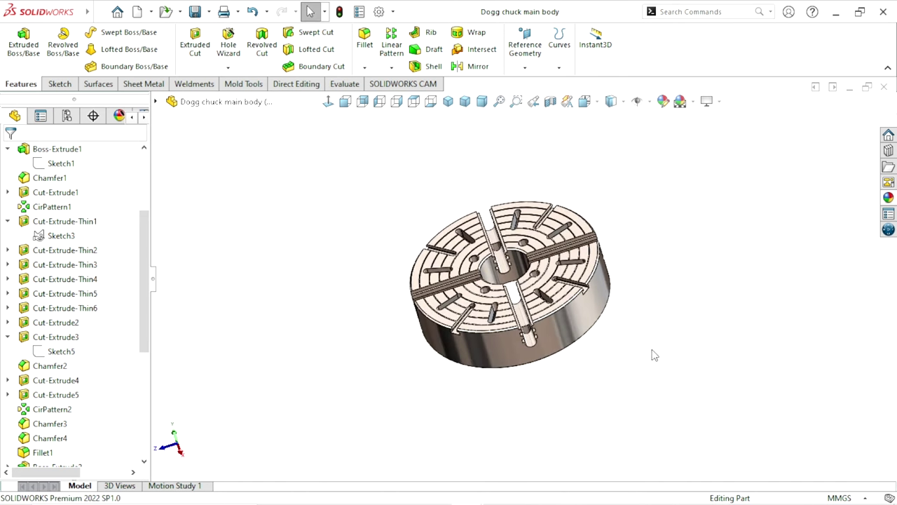
{"action": "scroll", "coordinate": [652, 356], "scroll_direction": "down", "scroll_amount": 2}
{"action": "scroll", "coordinate": [652, 355], "scroll_direction": "down", "scroll_amount": 2}
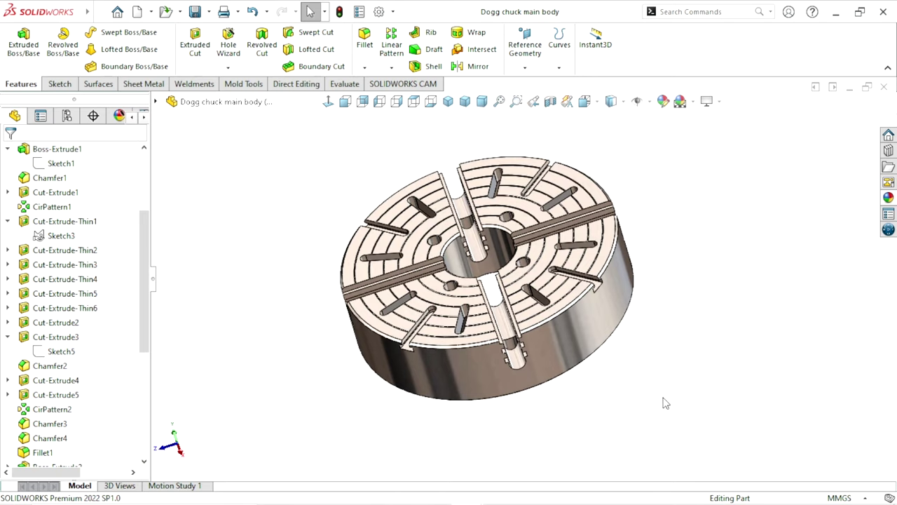
{"action": "mouse_move", "coordinate": [665, 402]}
{"action": "middle_mouse_down"}
{"action": "mouse_move", "coordinate": [604, 300]}
{"action": "mouse_move", "coordinate": [664, 382]}
{"action": "middle_mouse_up"}
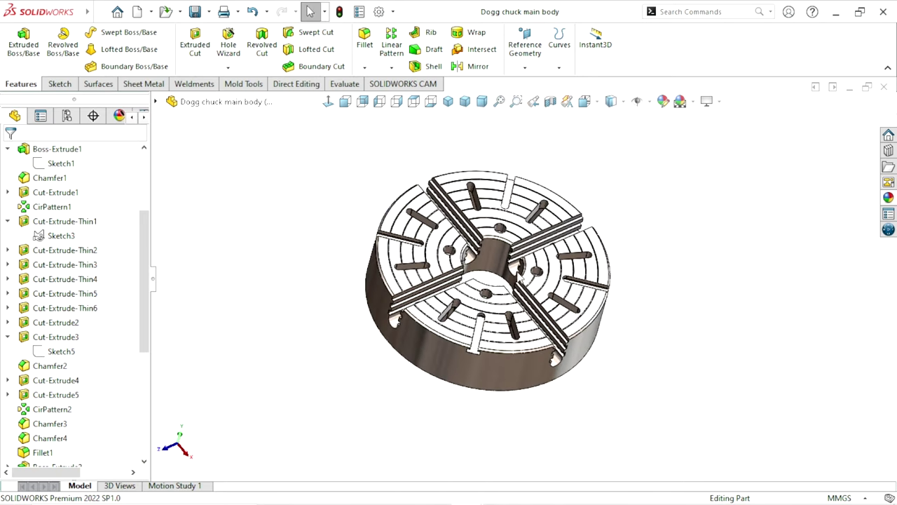
{"action": "scroll", "coordinate": [521, 277], "scroll_direction": "down", "scroll_amount": 2}
{"action": "mouse_move", "coordinate": [745, 412]}
{"action": "middle_mouse_down"}
{"action": "mouse_move", "coordinate": [733, 363]}
{"action": "mouse_move", "coordinate": [713, 361]}
{"action": "mouse_move", "coordinate": [546, 180]}
{"action": "mouse_move", "coordinate": [522, 274]}
{"action": "mouse_move", "coordinate": [421, 176]}
{"action": "middle_mouse_up"}
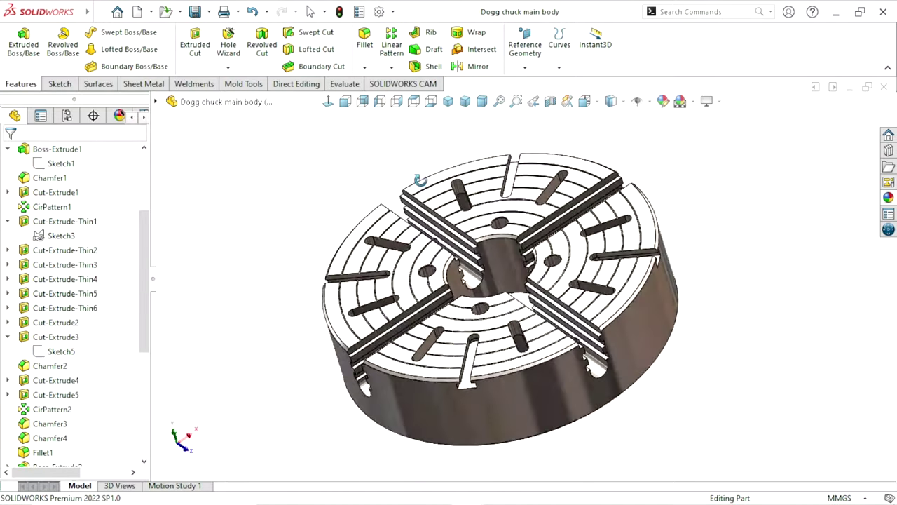
{"action": "mouse_move", "coordinate": [659, 395]}
{"action": "middle_mouse_down"}
{"action": "mouse_move", "coordinate": [408, 248]}
{"action": "mouse_move", "coordinate": [666, 381]}
{"action": "mouse_move", "coordinate": [652, 439]}
{"action": "middle_mouse_up"}
{"action": "scroll", "coordinate": [653, 439], "scroll_direction": "up", "scroll_amount": 2}
{"action": "scroll", "coordinate": [539, 303], "scroll_direction": "down", "scroll_amount": 3}
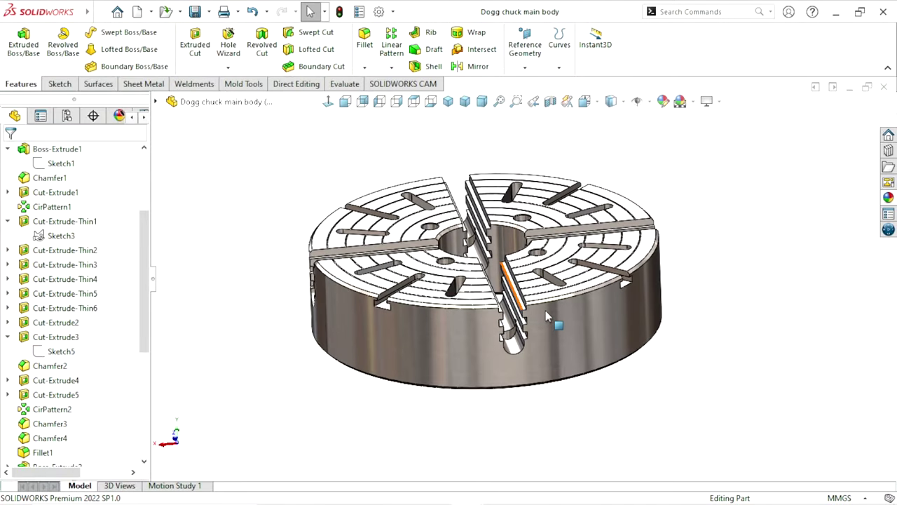
{"action": "key", "text": "ctrl+7"}
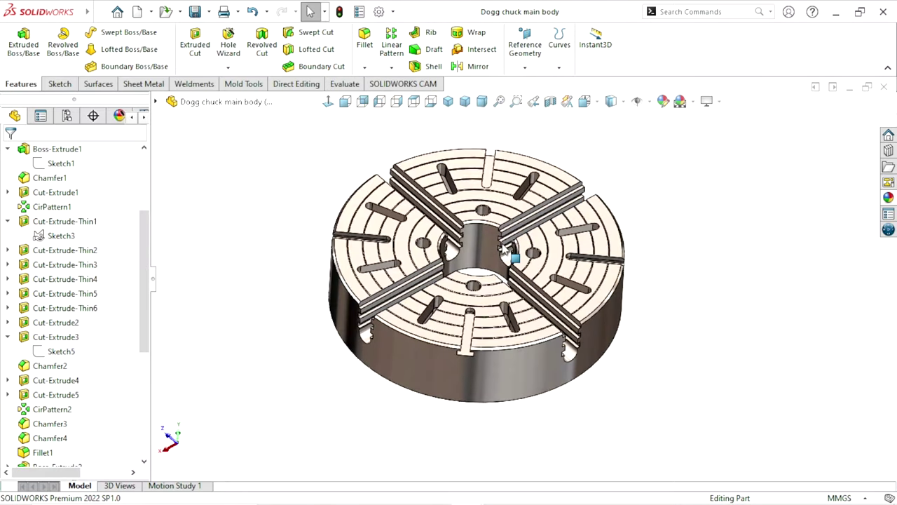